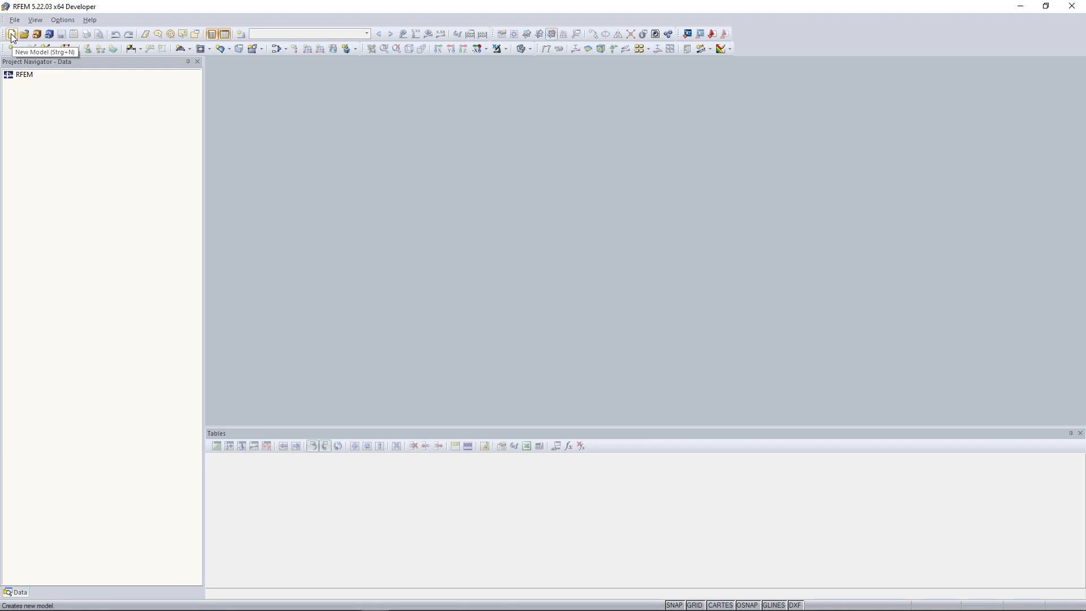
Step: Start a new model named "Continous Plate" and assign it to the Examples project
left_click(12, 36)
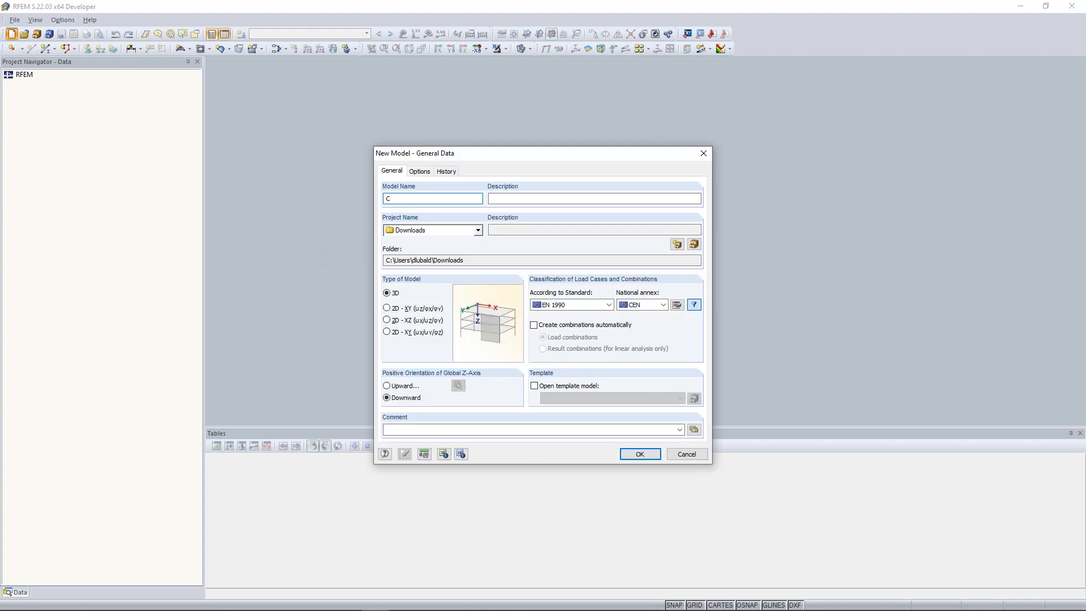
type("nous Plate")
left_click(478, 230)
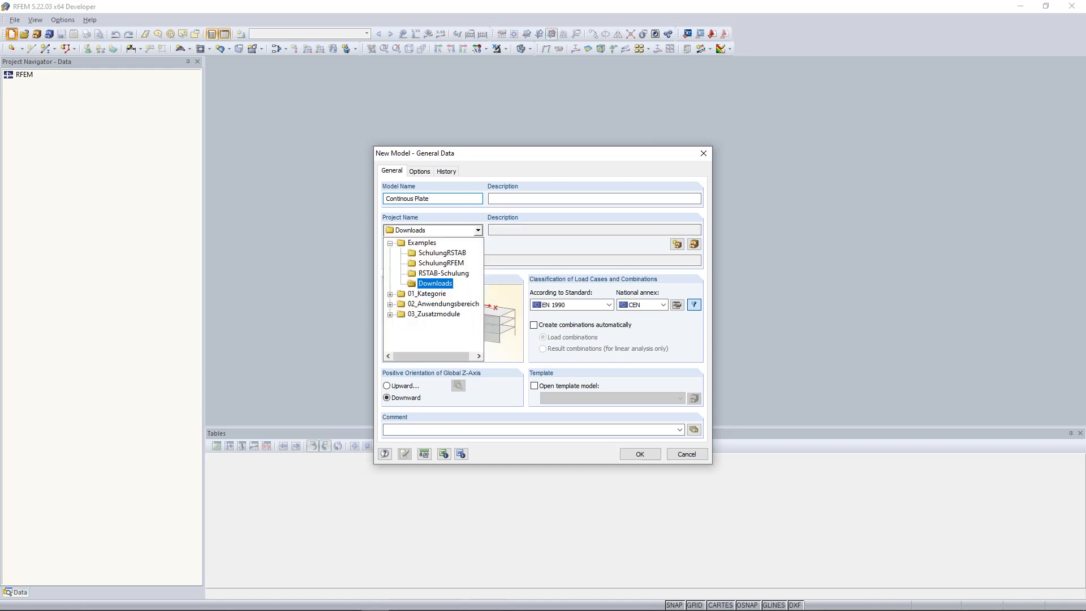
left_click(444, 243)
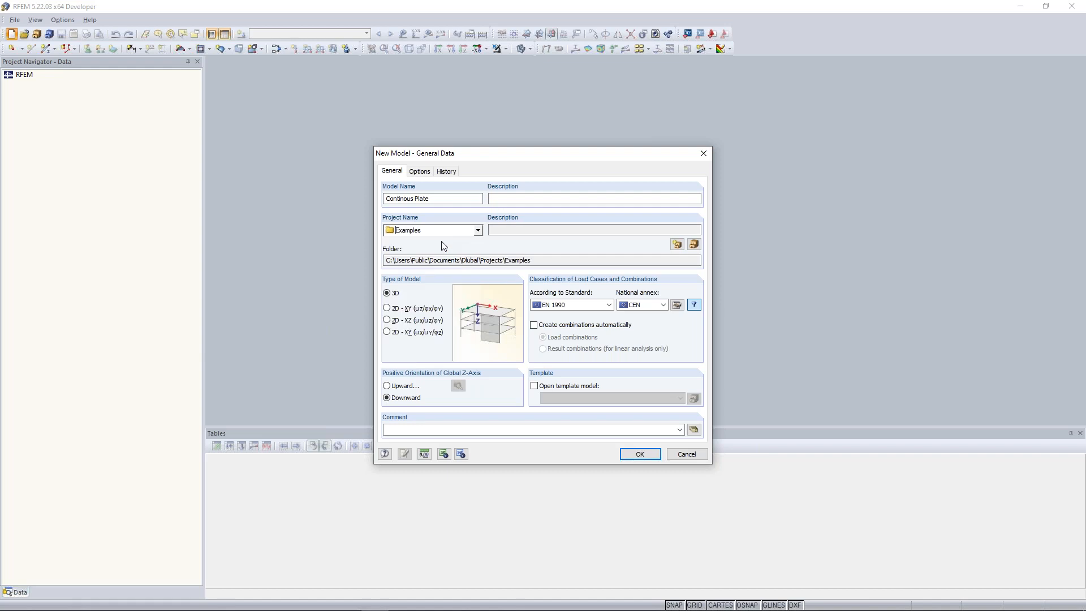
left_click_drag(385, 260, 518, 257)
left_click(478, 230)
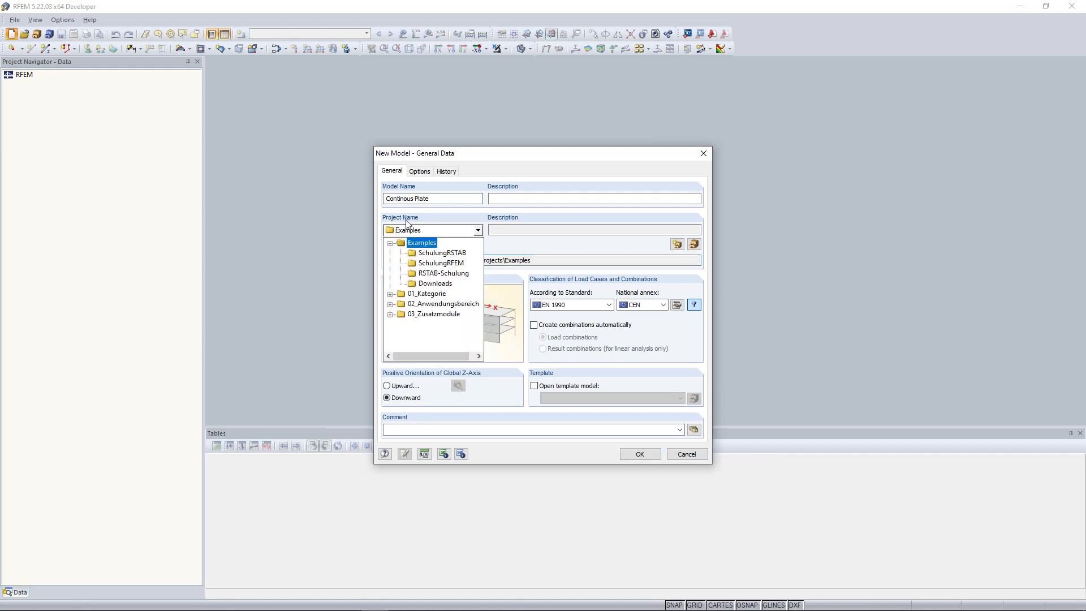
left_click(478, 231)
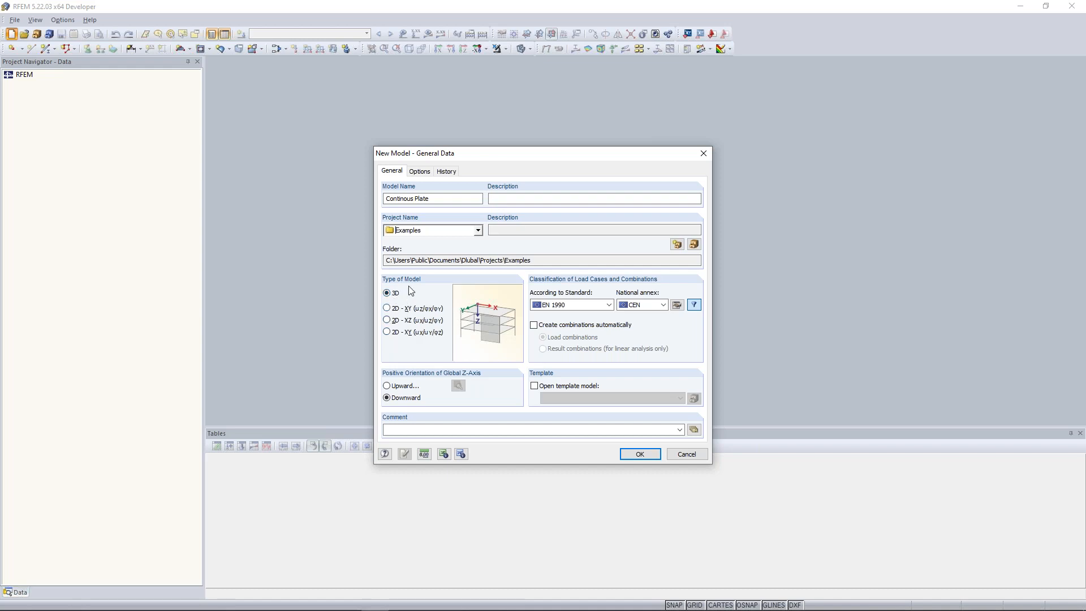
Step: Set the model type to 2D - XY (uZ/φX/φY) and the load case classification standard to None
left_click(388, 309)
left_click(387, 320)
left_click(387, 332)
left_click(387, 320)
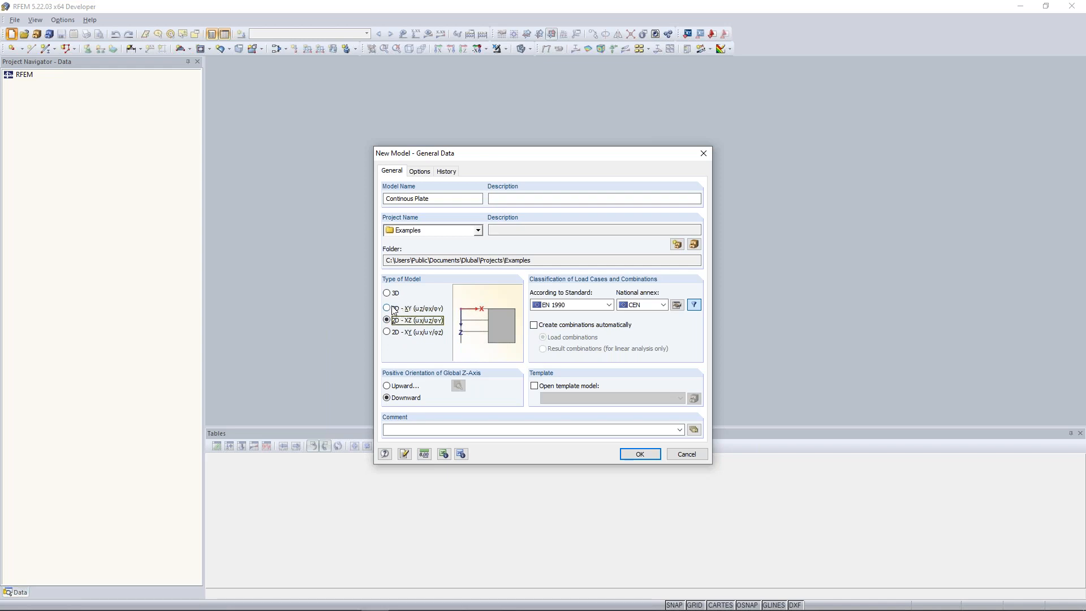
left_click(387, 308)
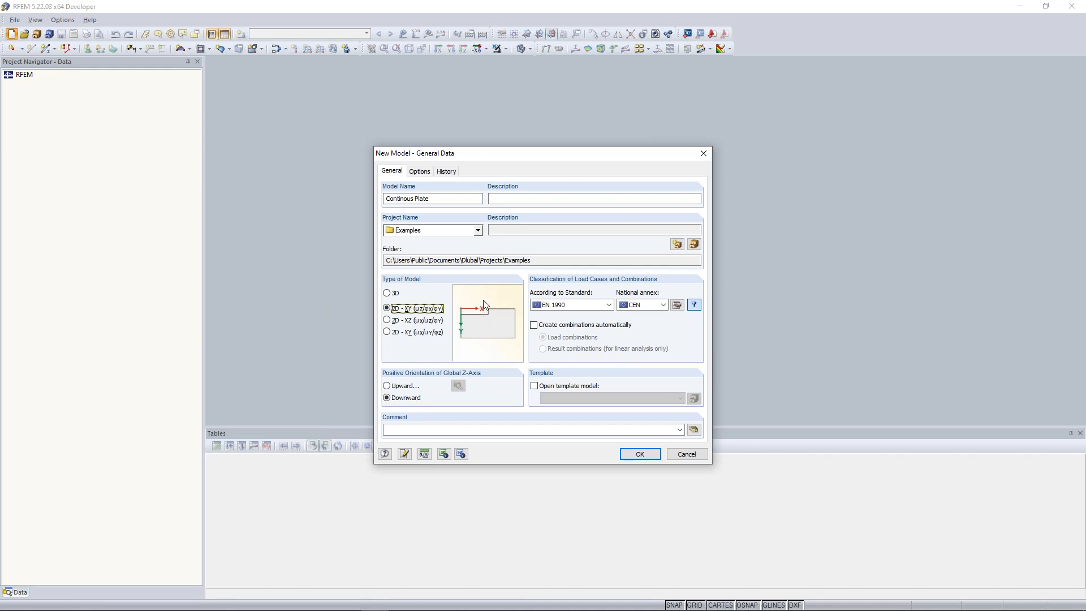
left_click(387, 321)
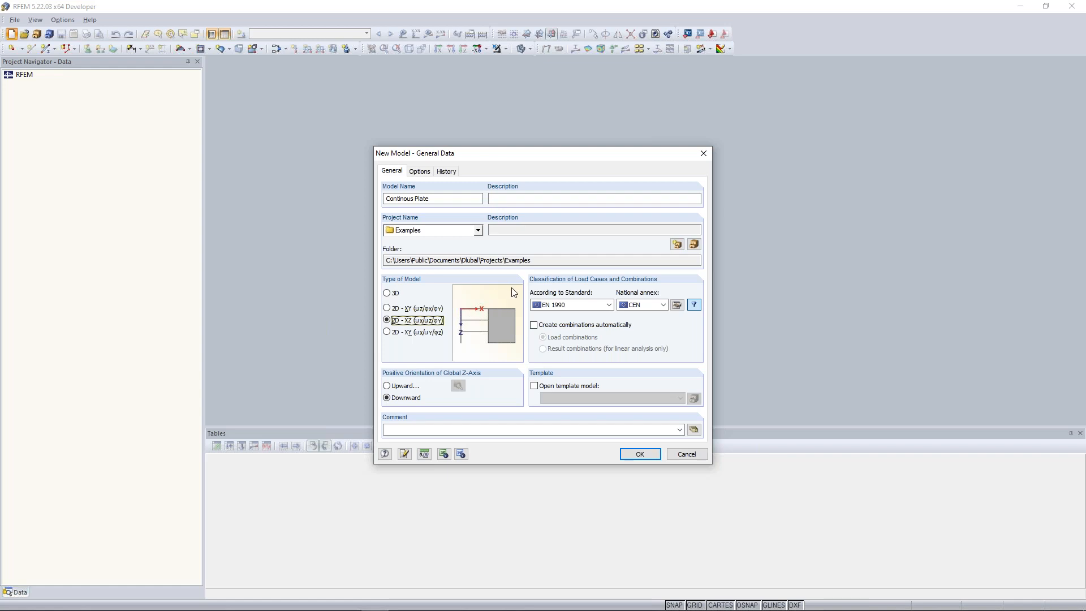
left_click(387, 332)
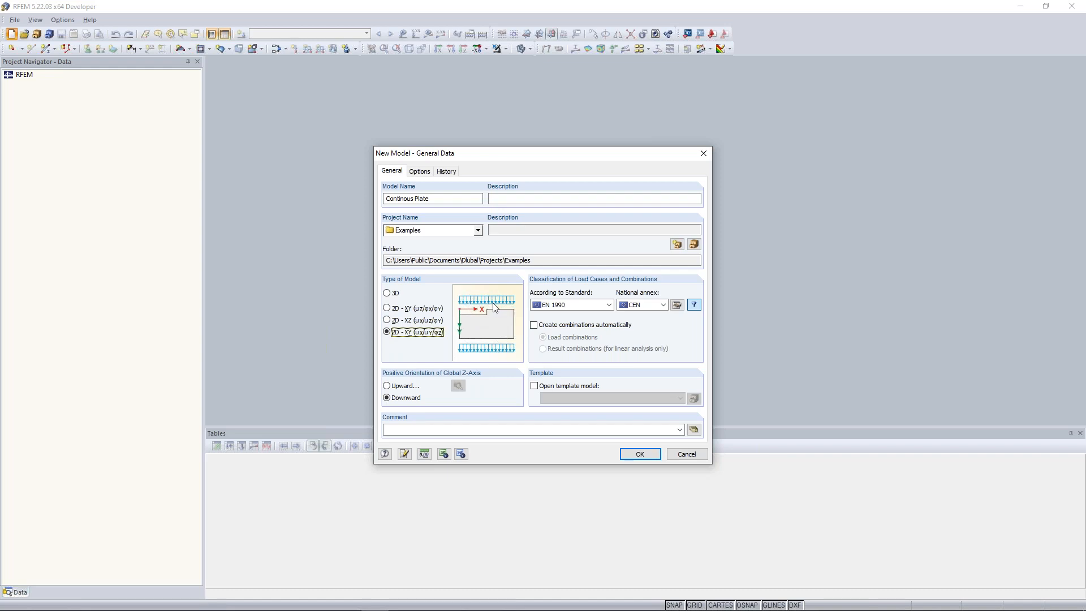
left_click(387, 308)
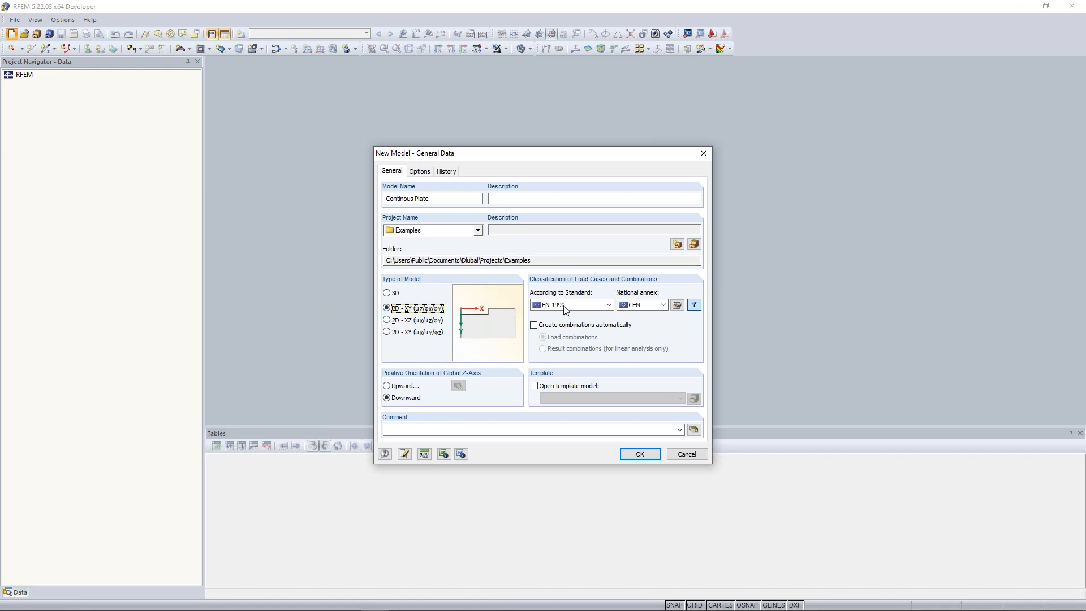
left_click(608, 306)
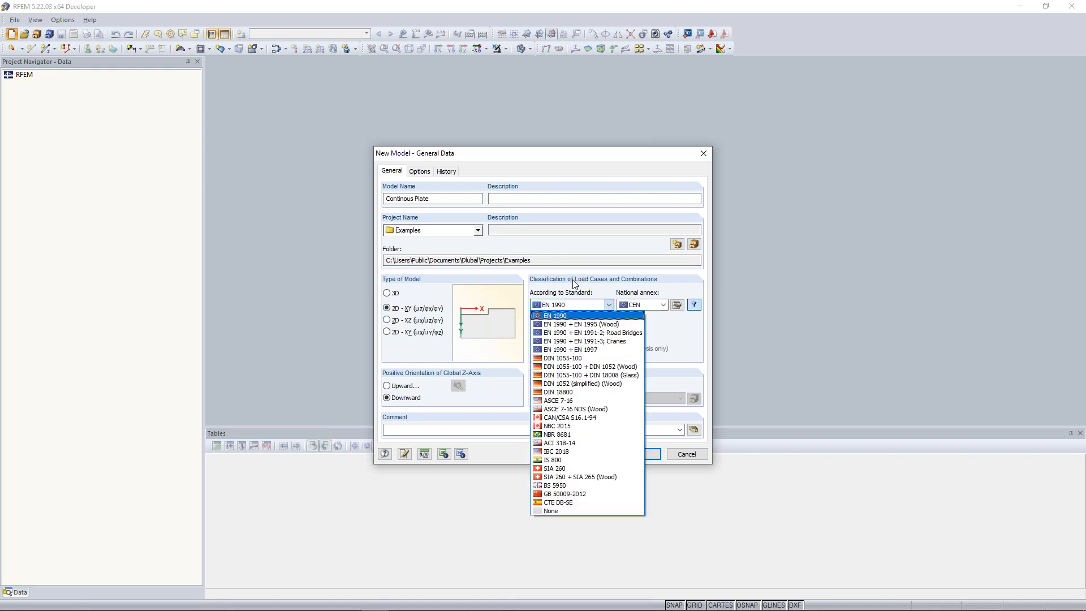
left_click(556, 511)
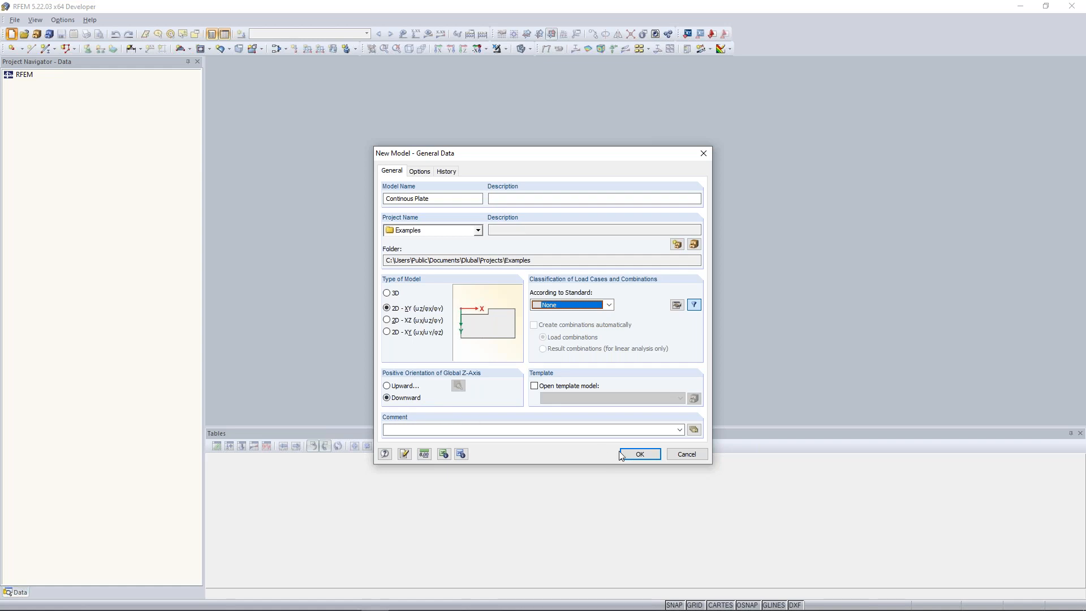
Step: Check the units and decimal places, accept them as they are, and create the new model
left_click(426, 455)
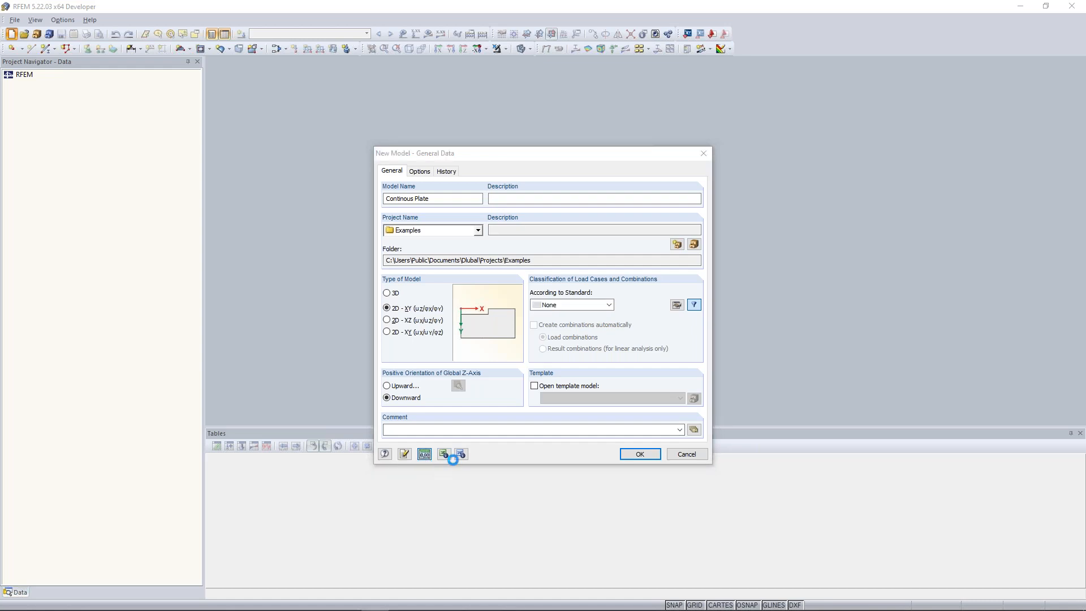
left_click_drag(571, 156, 558, 131)
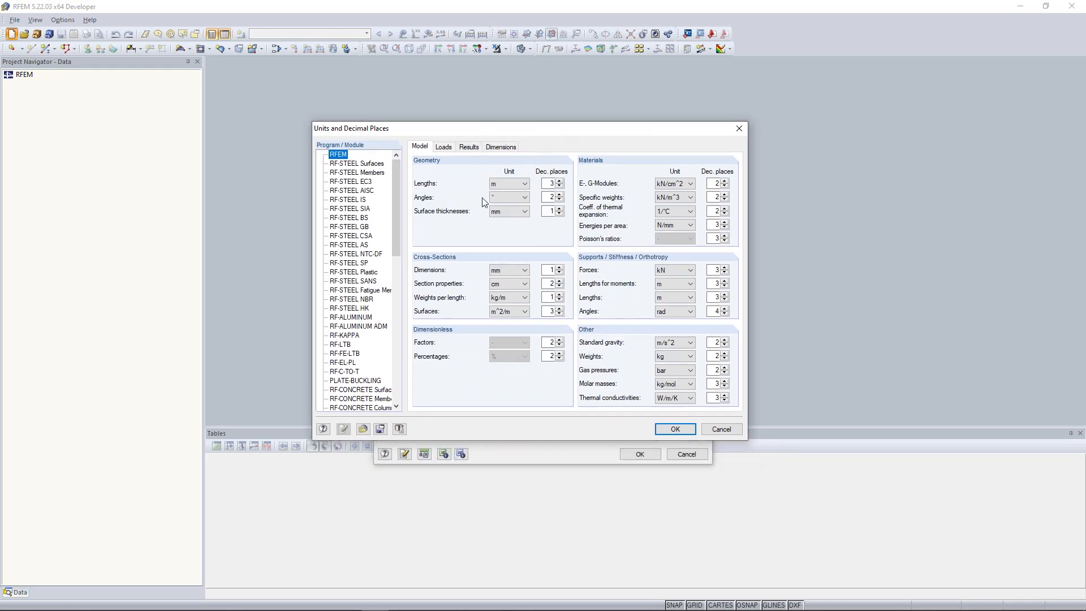
left_click_drag(440, 134, 451, 143)
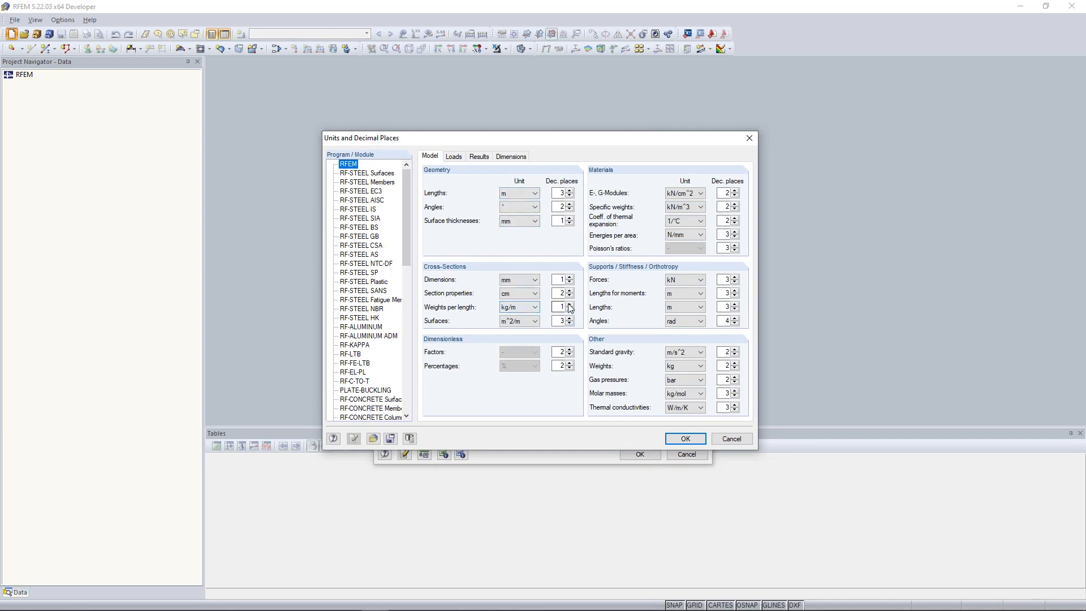
left_click(696, 443)
left_click(640, 453)
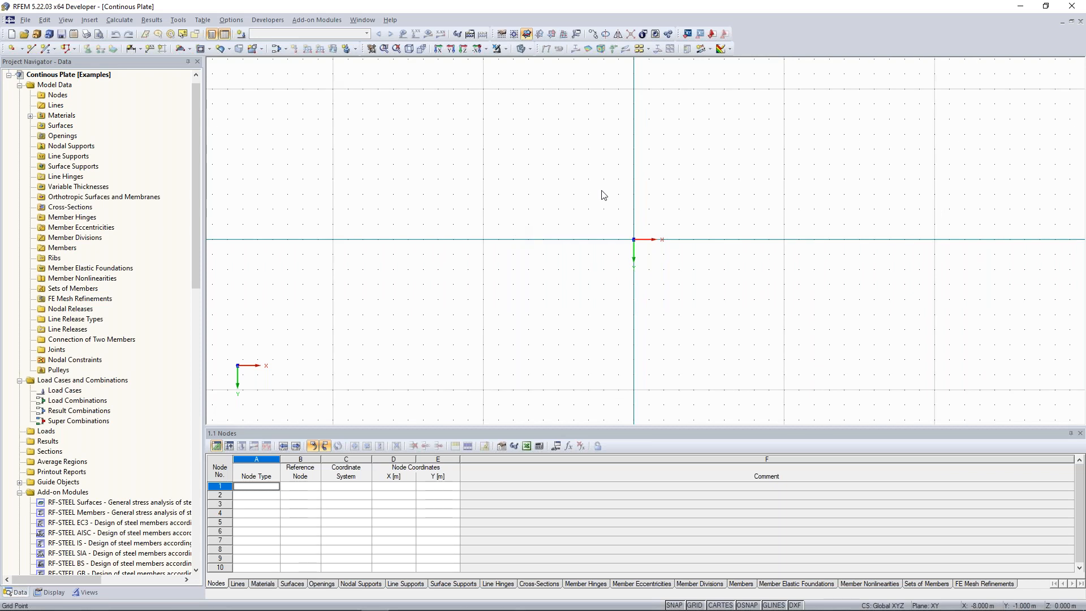
middle_click_drag(606, 195, 536, 198)
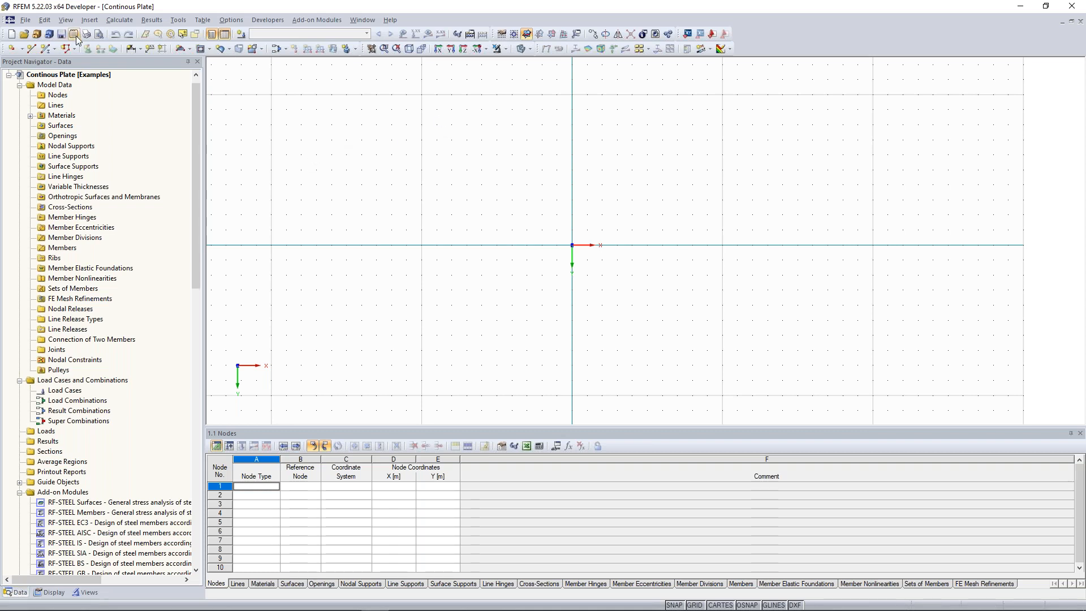
Step: Open the model RFEM-Beispiel-06 from the Examples project in the Project Manager
left_click(36, 37)
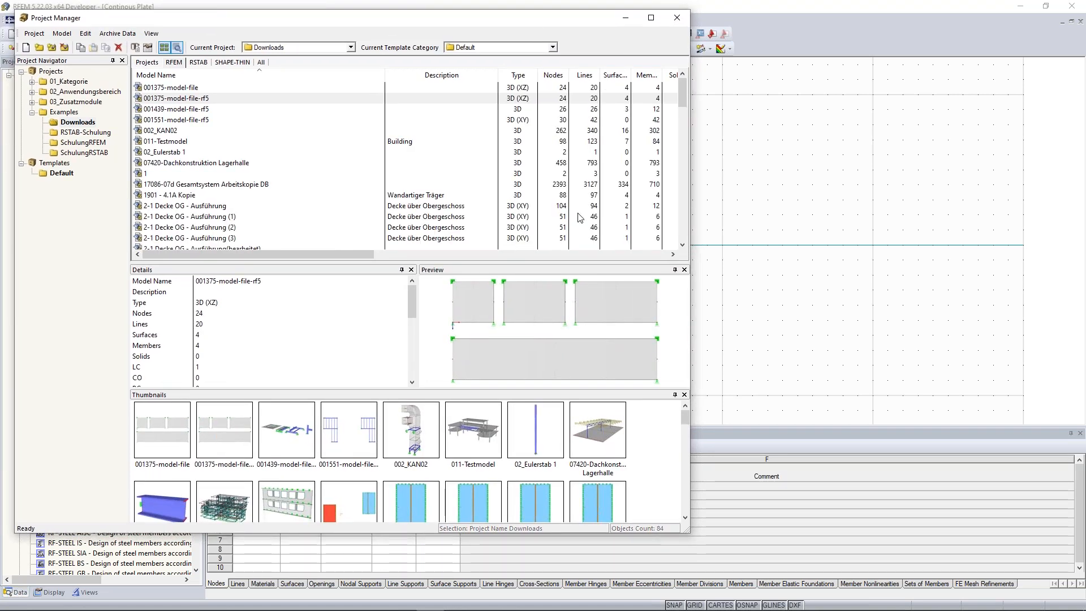
left_click(64, 112)
scroll(224, 154, "down", 7)
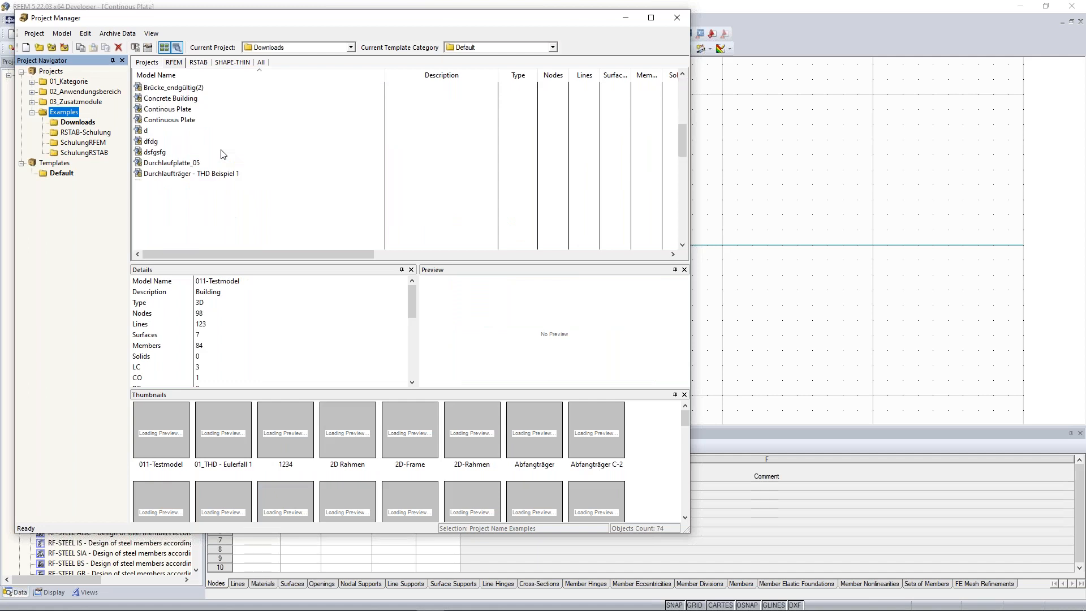
left_click_drag(683, 153, 684, 155)
scroll(192, 186, "down", 2)
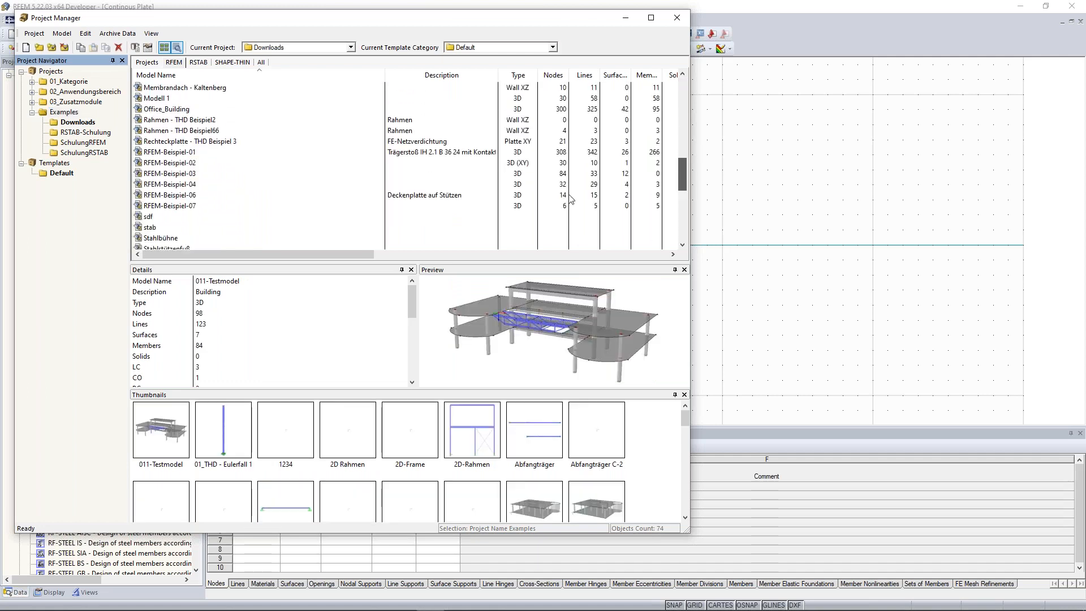
left_click(191, 184)
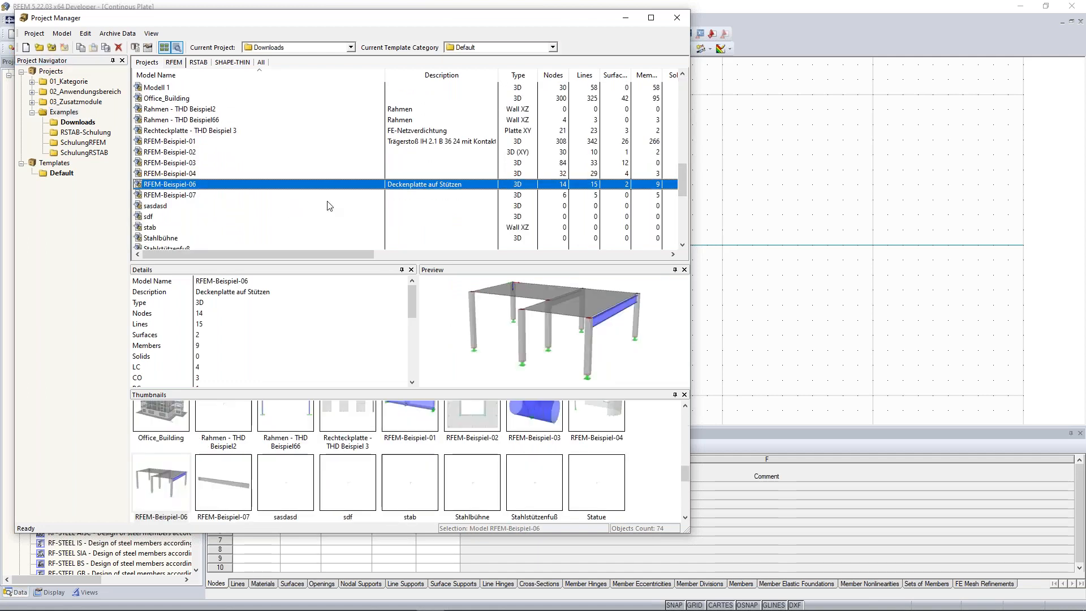
double_click(191, 186)
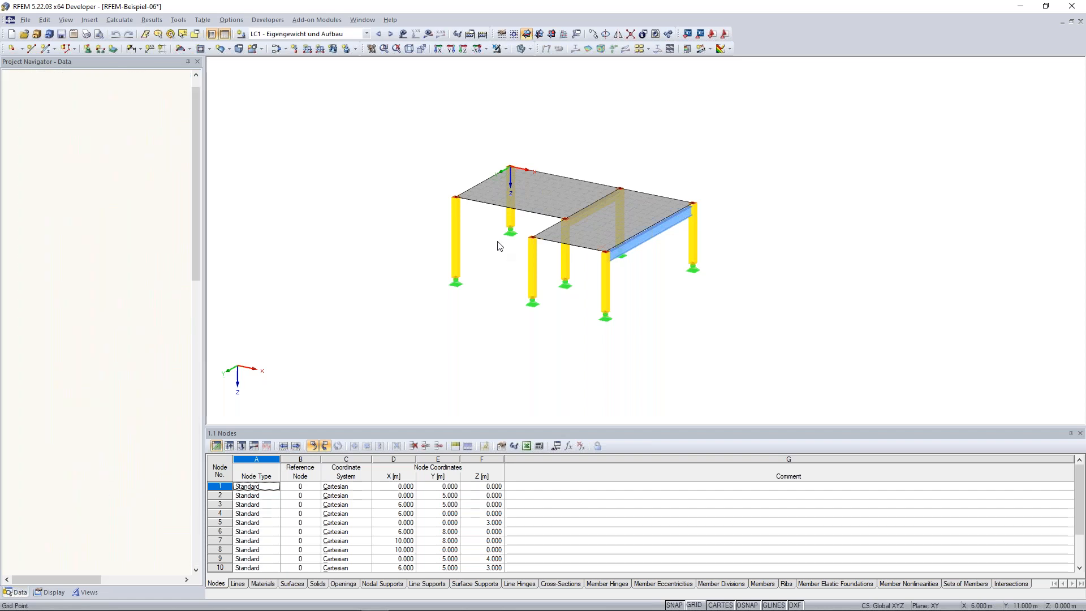
scroll(492, 237, "up", 5)
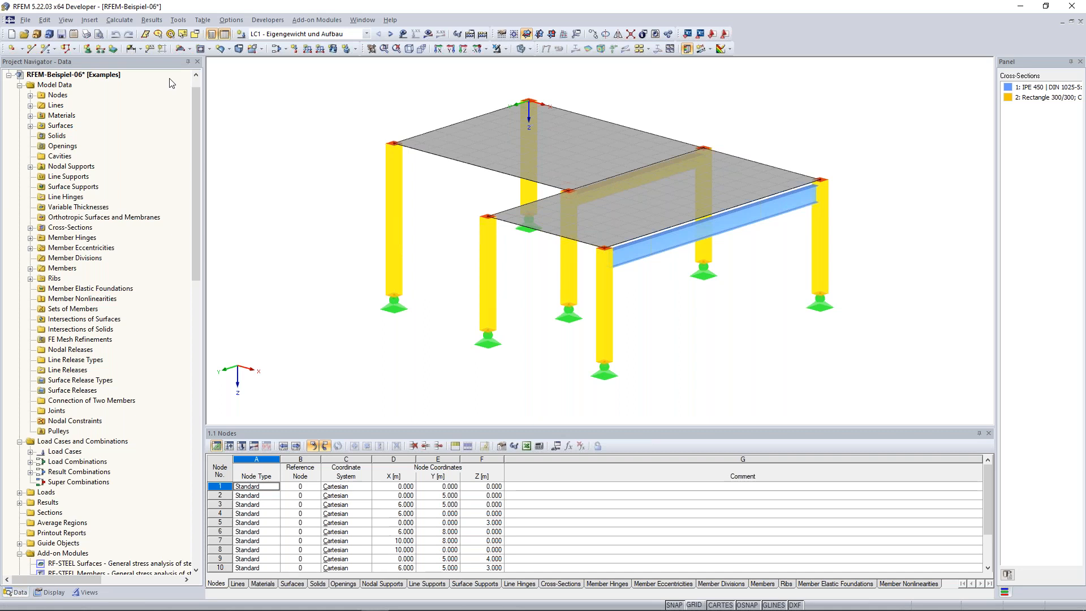
left_click(171, 34)
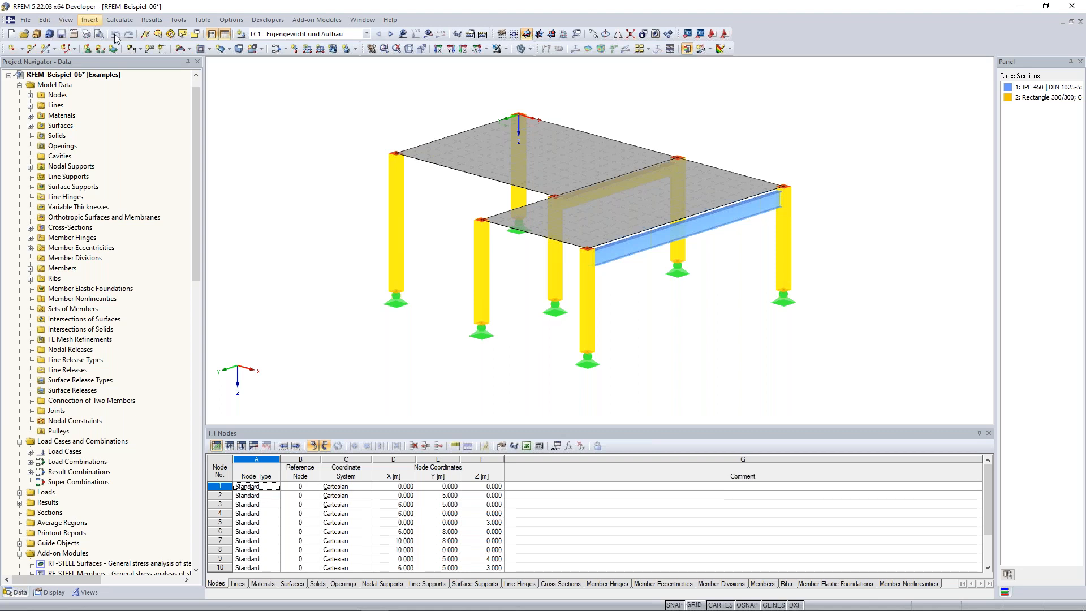
scroll(339, 164, "down", 2)
middle_click_drag(321, 176, 343, 158)
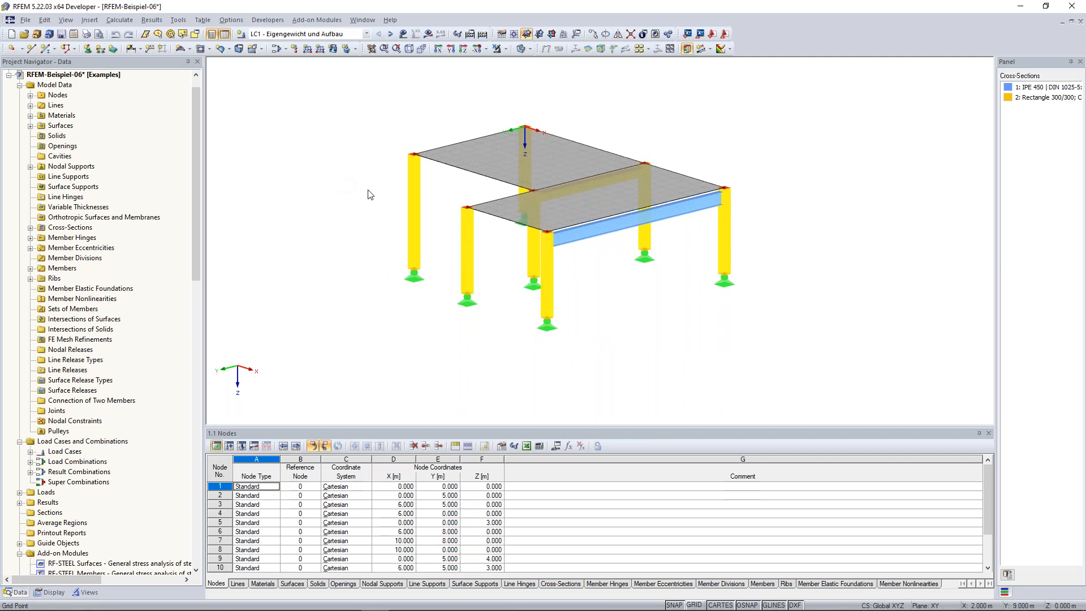
left_click(91, 20)
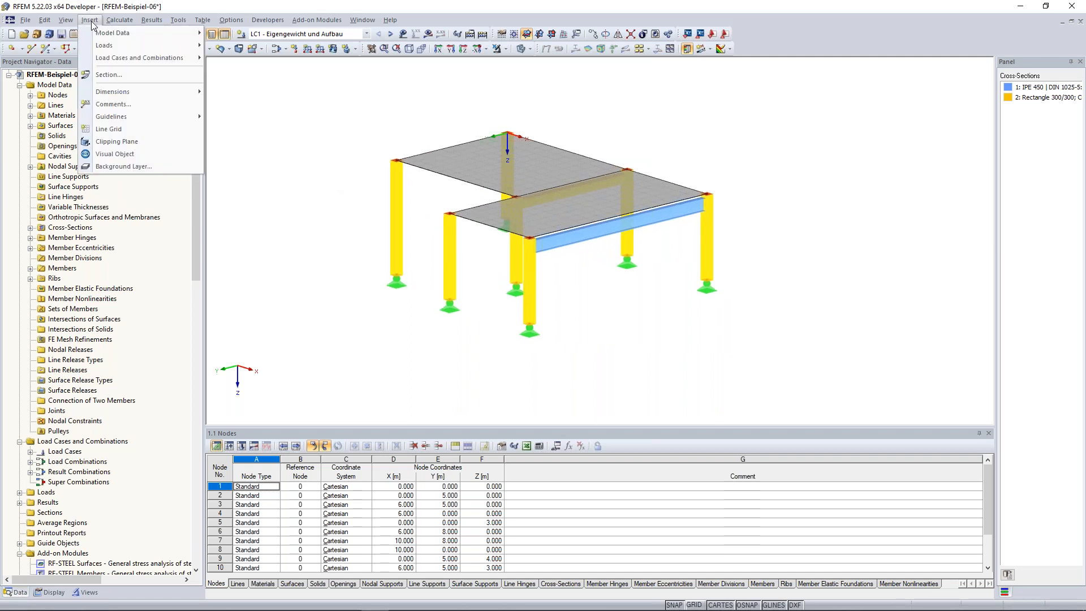
mouse_move(100, 38)
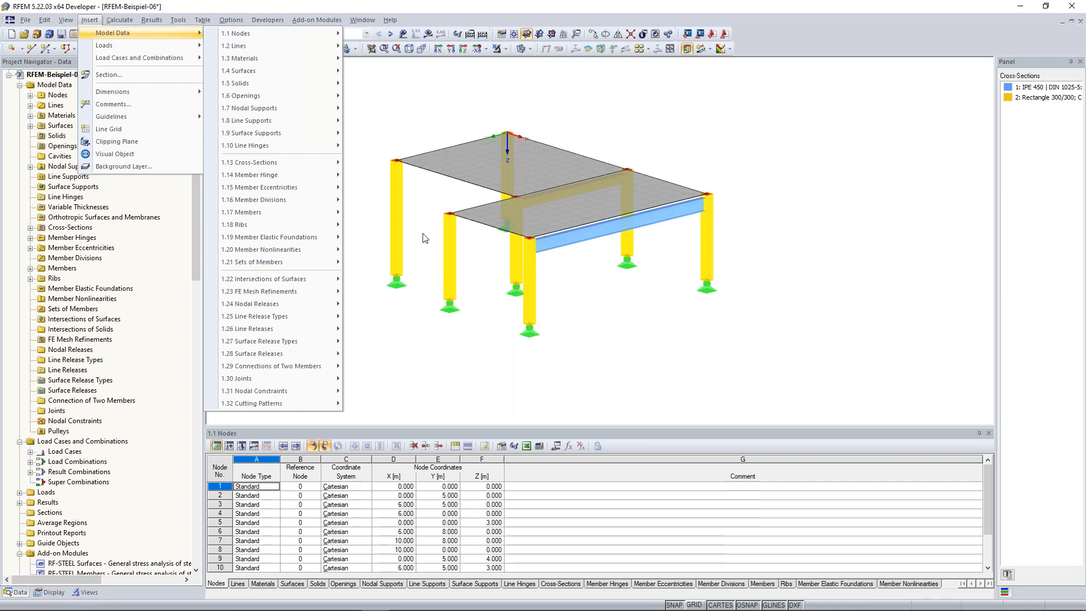
mouse_move(271, 212)
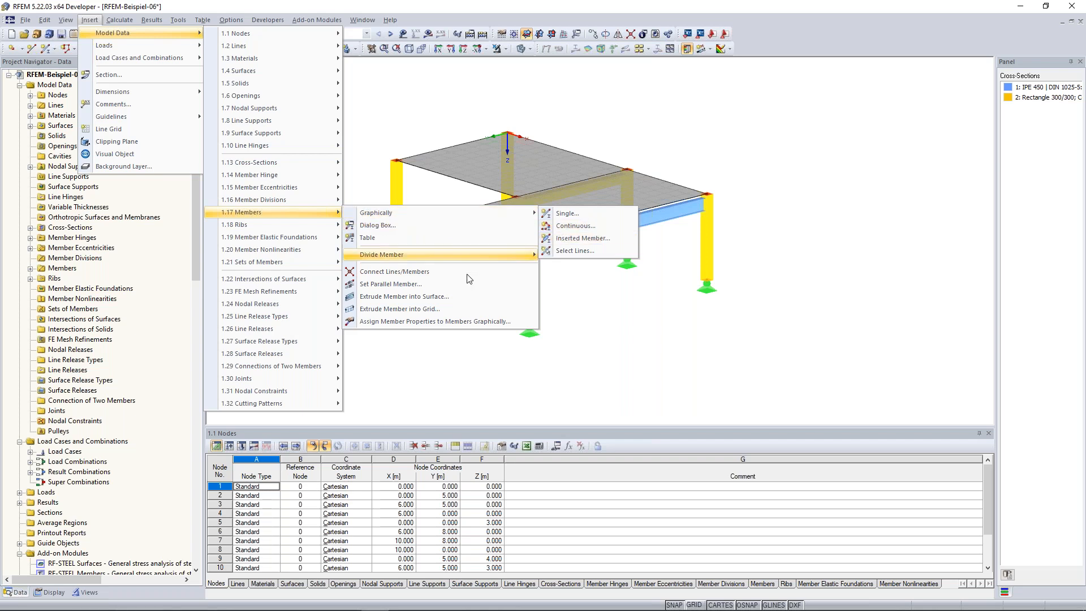
mouse_move(167, 39)
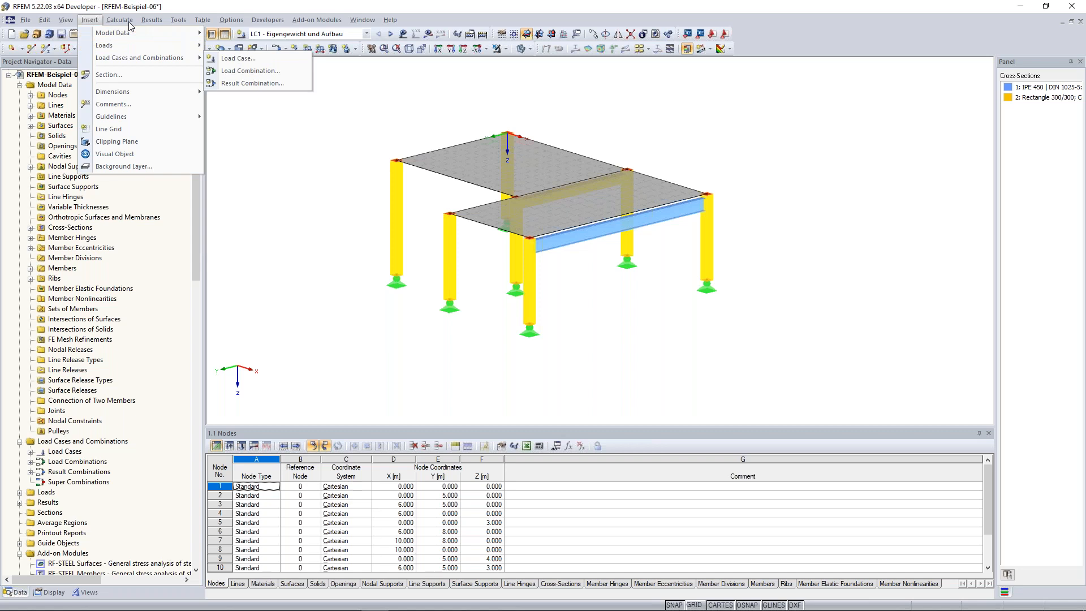
mouse_move(129, 23)
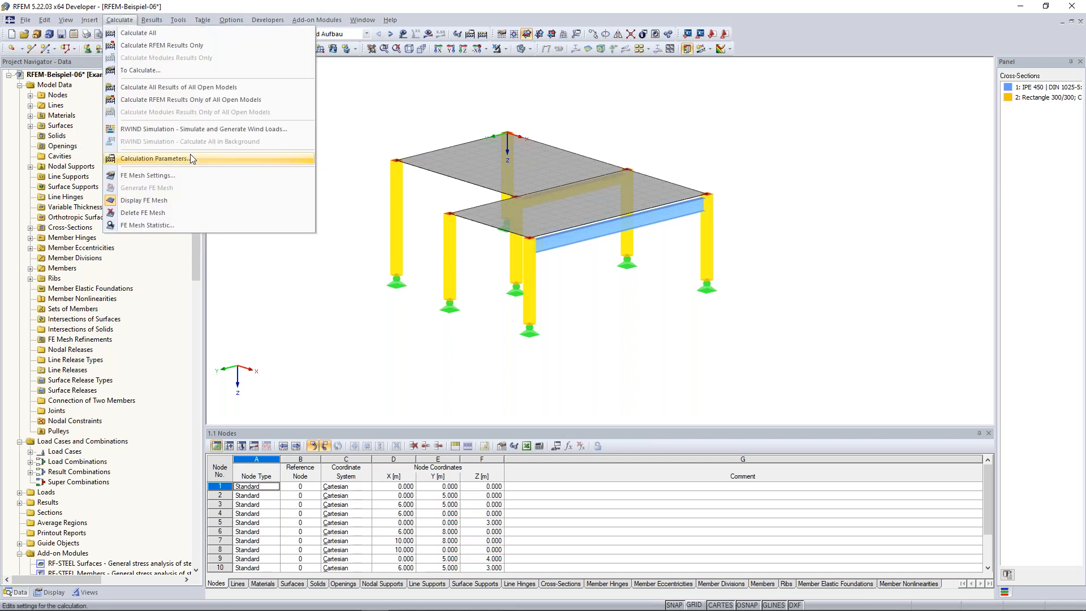
left_click(202, 20)
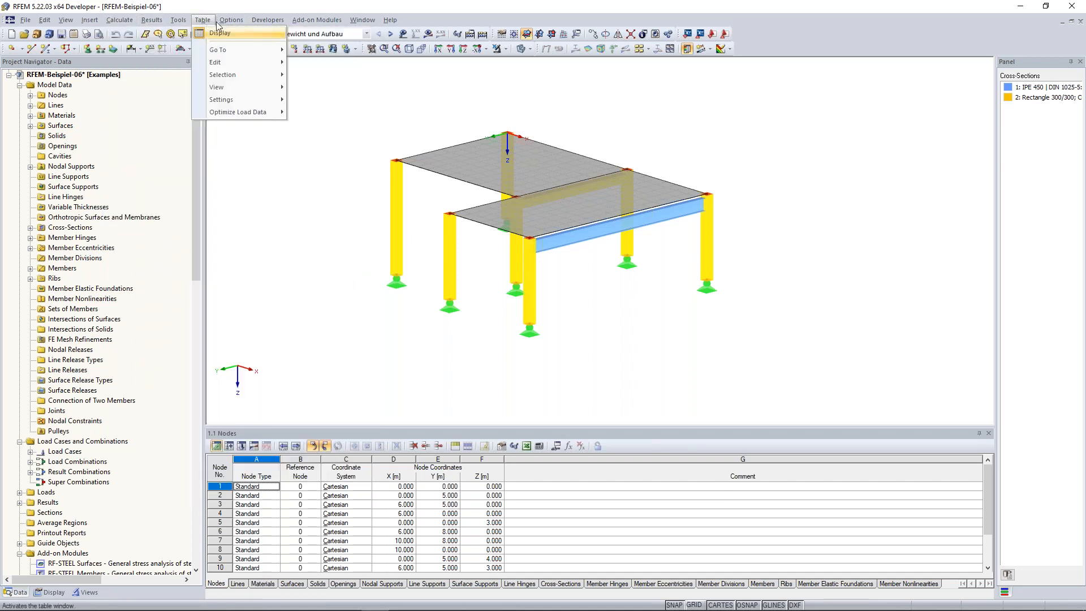
left_click(179, 21)
left_click(179, 21)
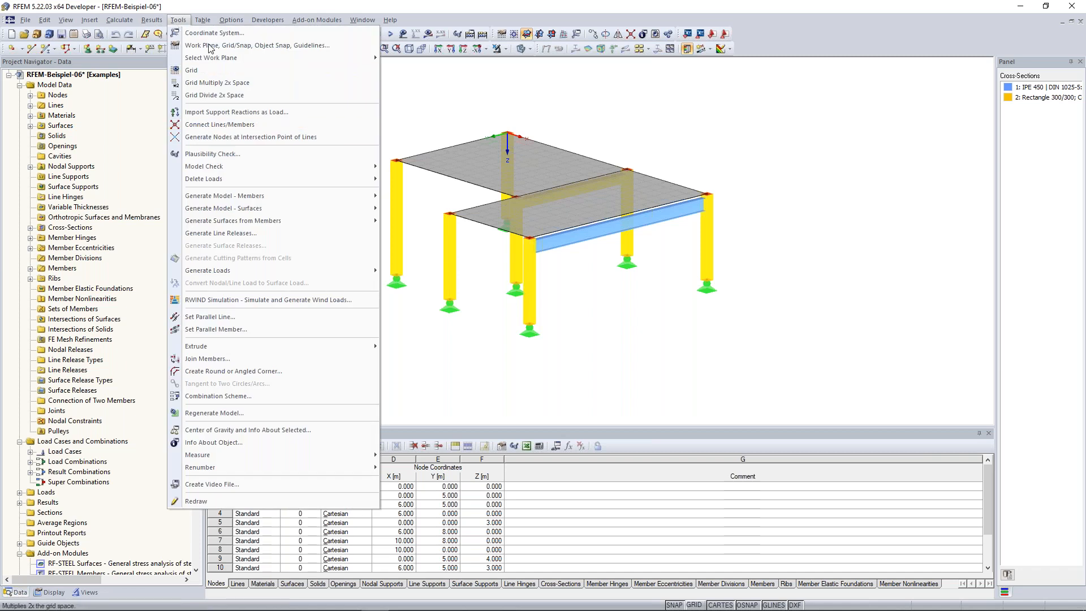
Step: Apply the Standard with black background configuration in the Configuration Manager and move the dialog aside to see the model
mouse_move(203, 19)
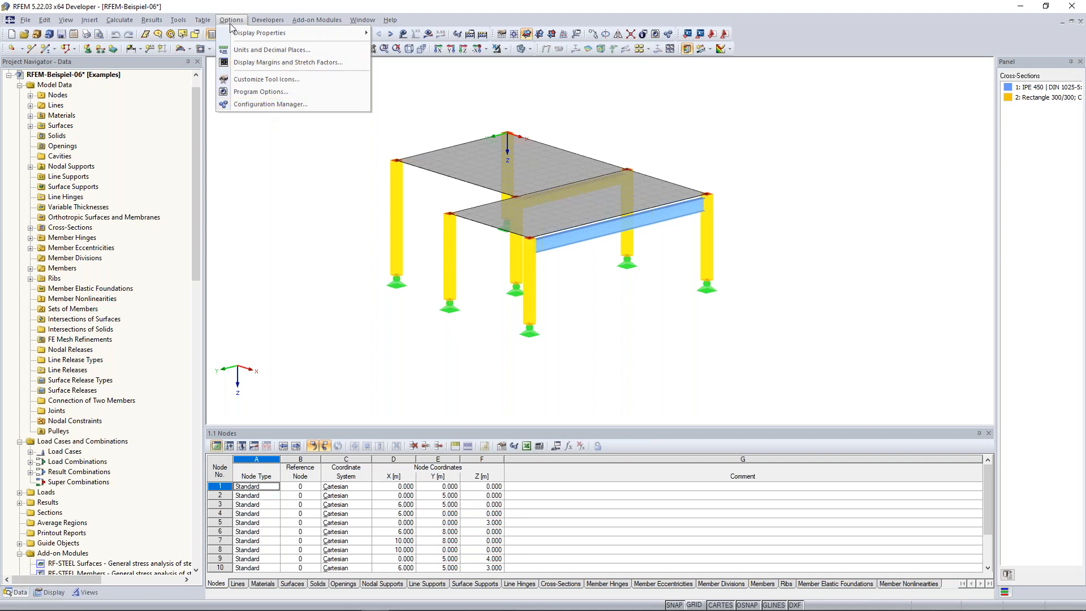
left_click(290, 104)
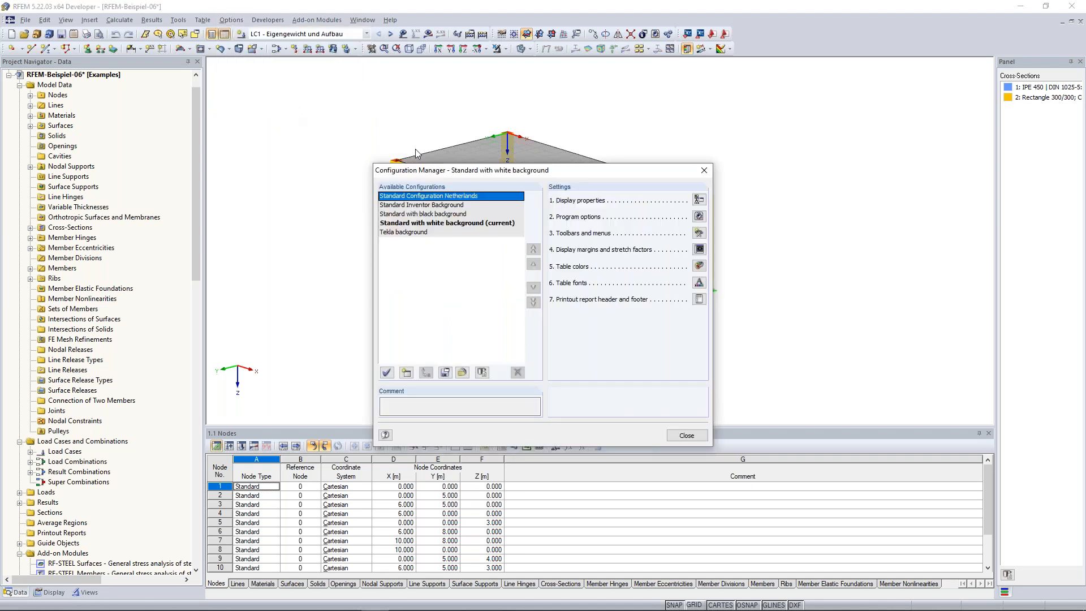
left_click_drag(498, 170, 511, 118)
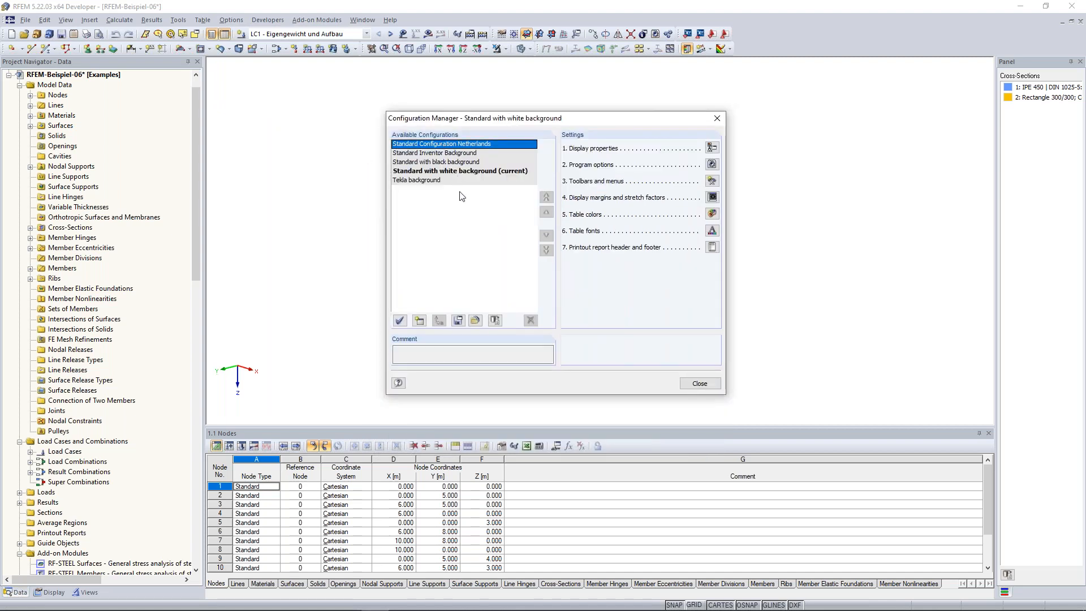
left_click(453, 163)
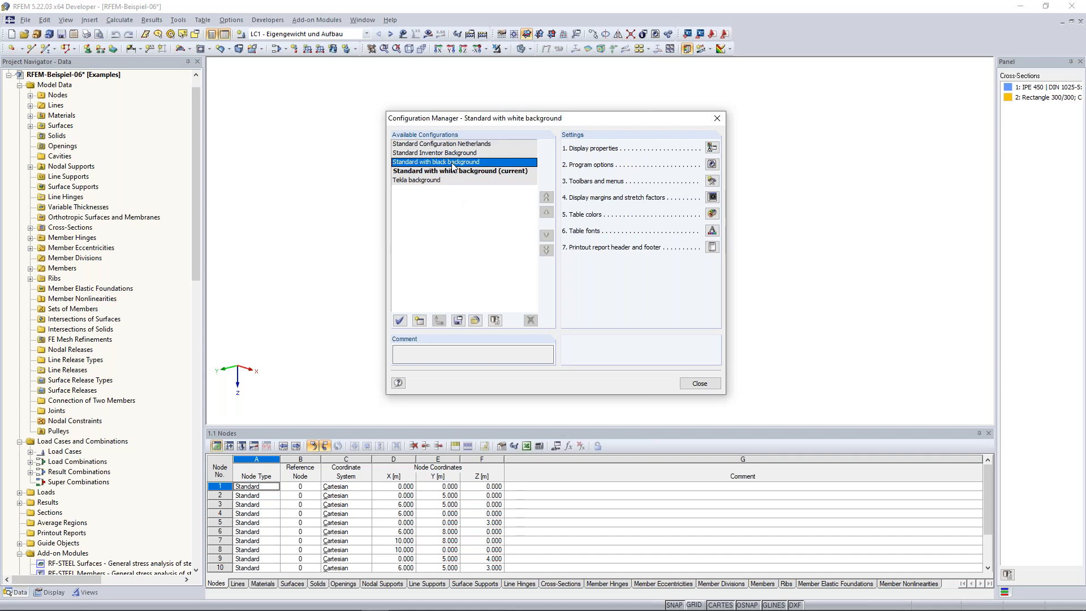
double_click(452, 164)
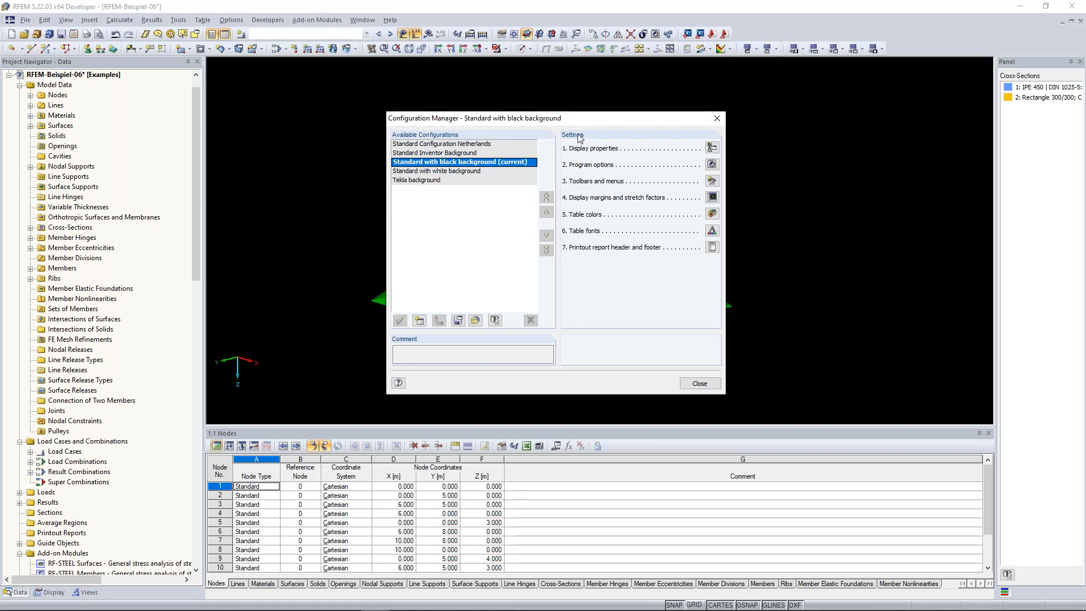
left_click_drag(526, 120, 240, 143)
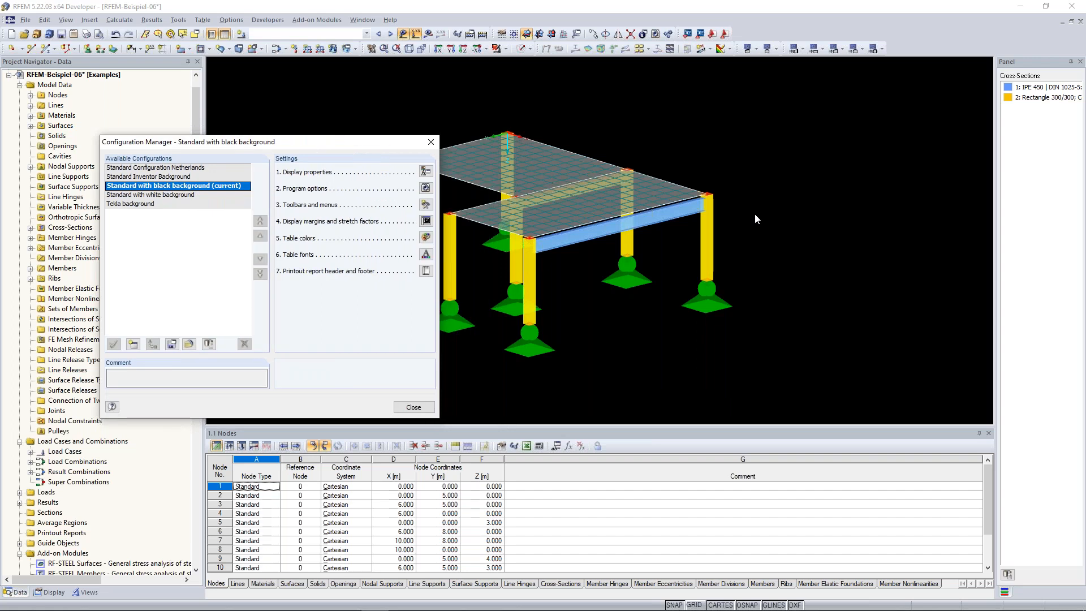
left_click_drag(408, 136, 542, 109)
Step: Make Standard with white background the current configuration and close the Configuration Manager
left_click(310, 168)
double_click(308, 168)
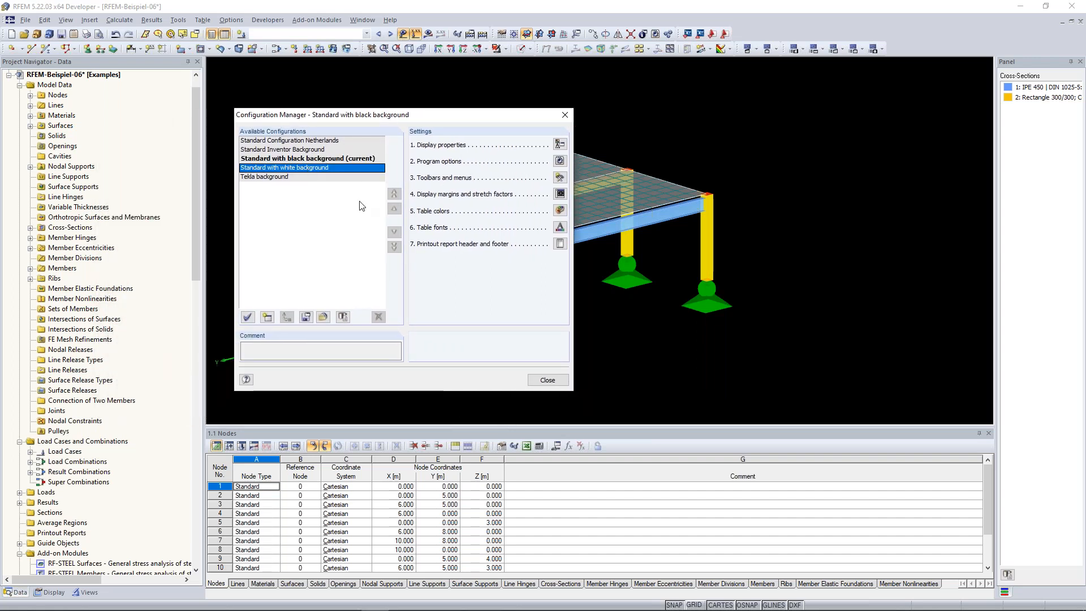
left_click(564, 116)
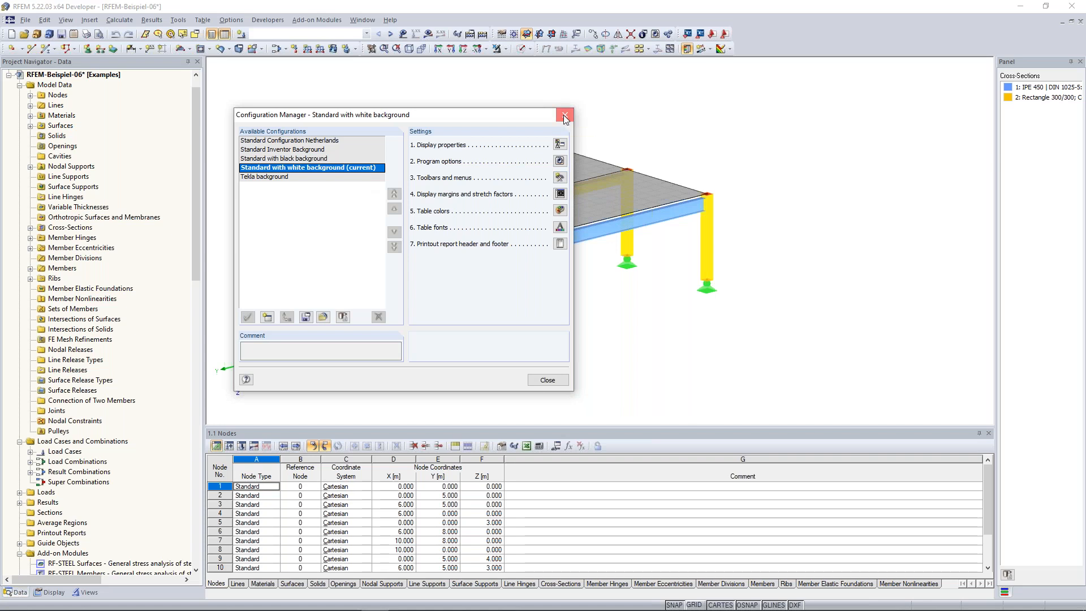
Step: Examine the program language choices in the Program Options and leave the dialog without saving changes
left_click(233, 20)
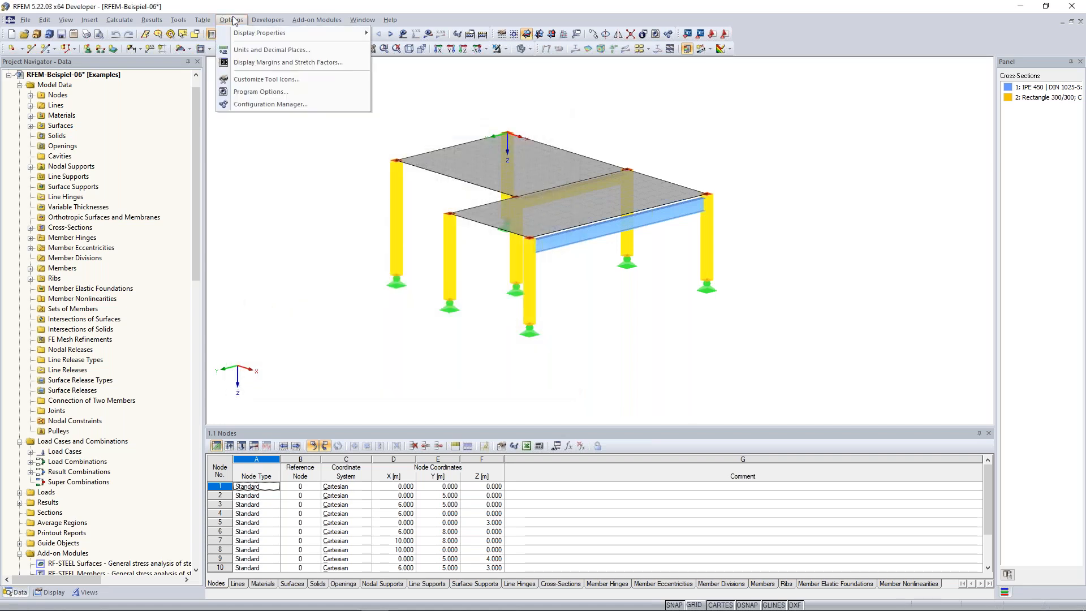
left_click(265, 94)
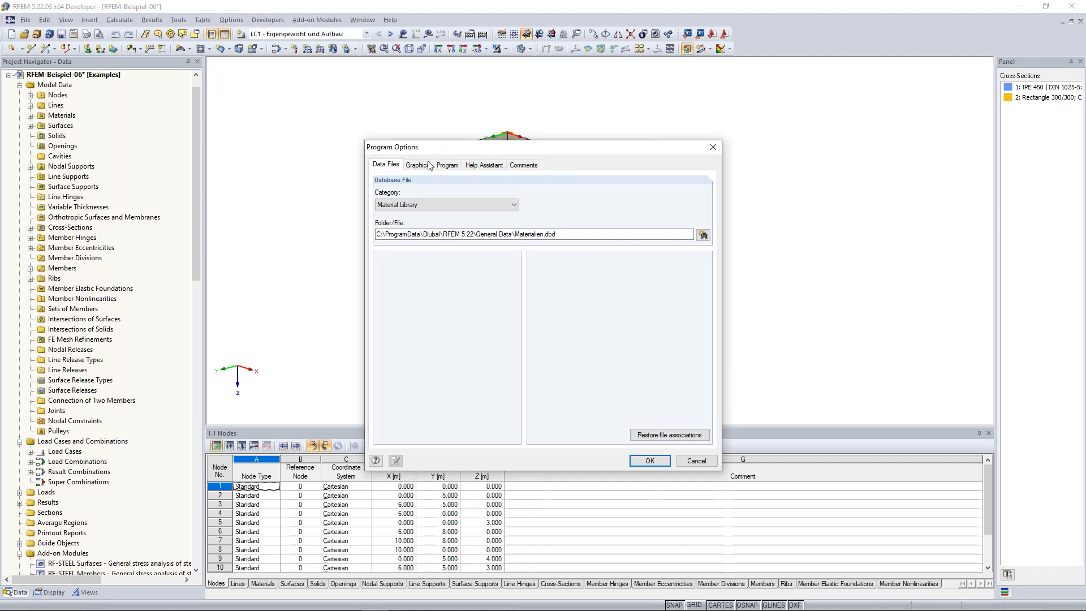
left_click(447, 165)
left_click(454, 144)
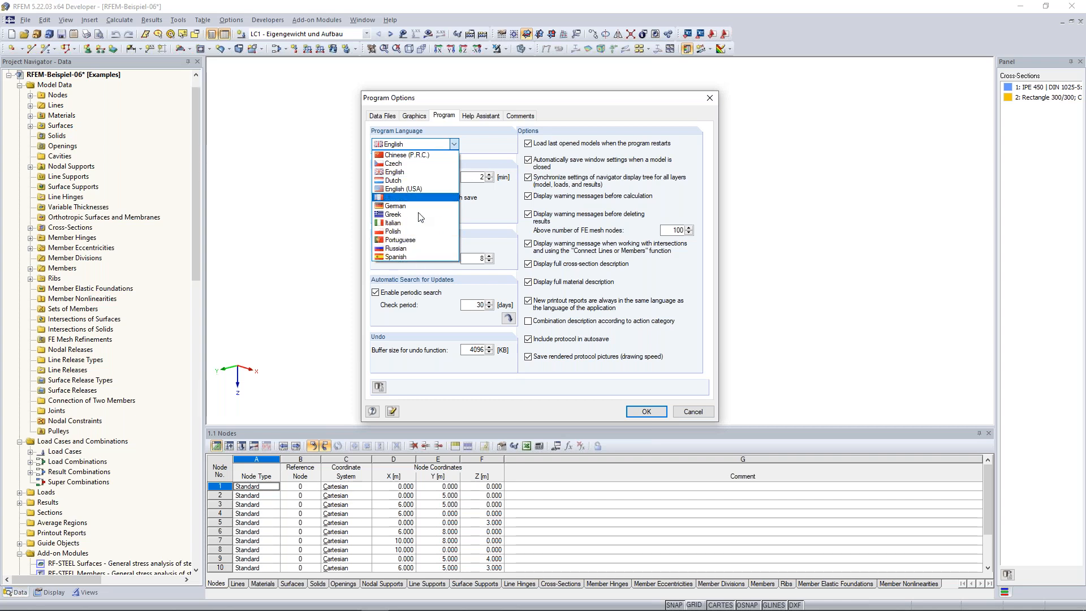
left_click(480, 146)
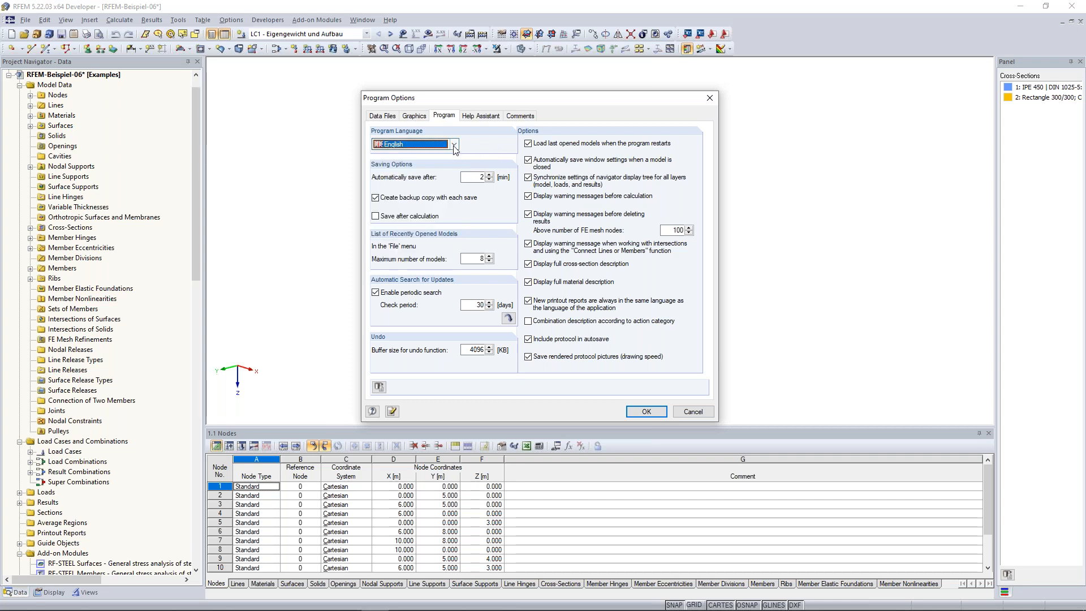
left_click(454, 146)
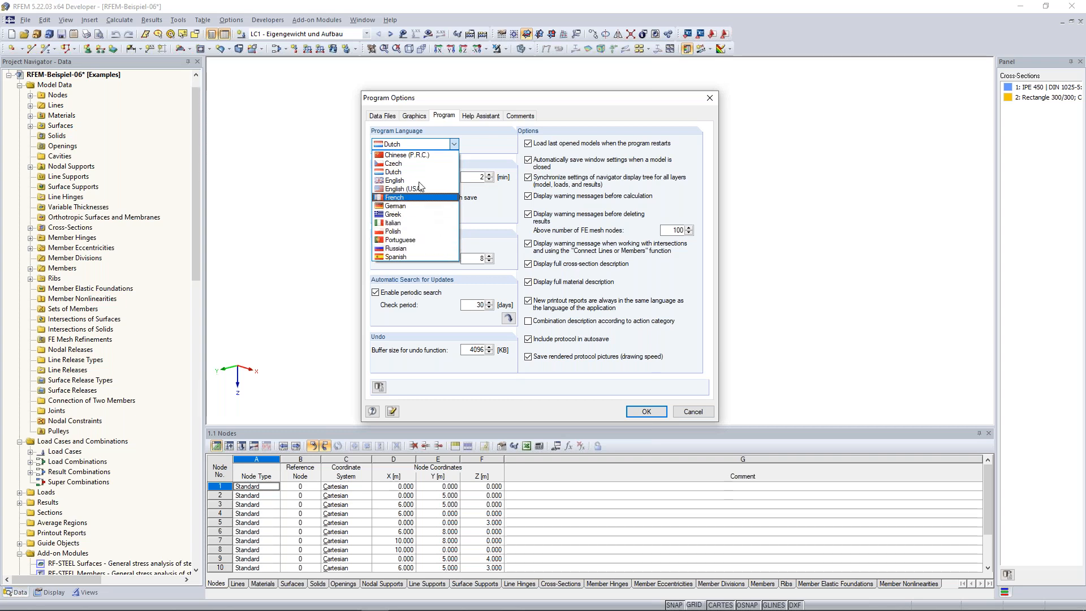
left_click(481, 152)
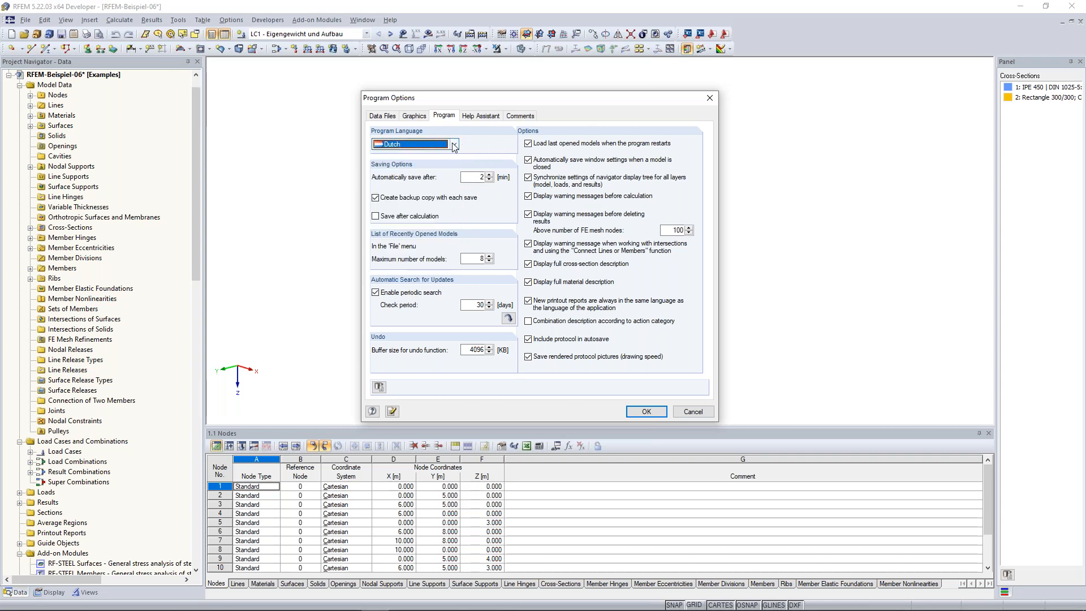
left_click(453, 145)
left_click(478, 148)
left_click(699, 412)
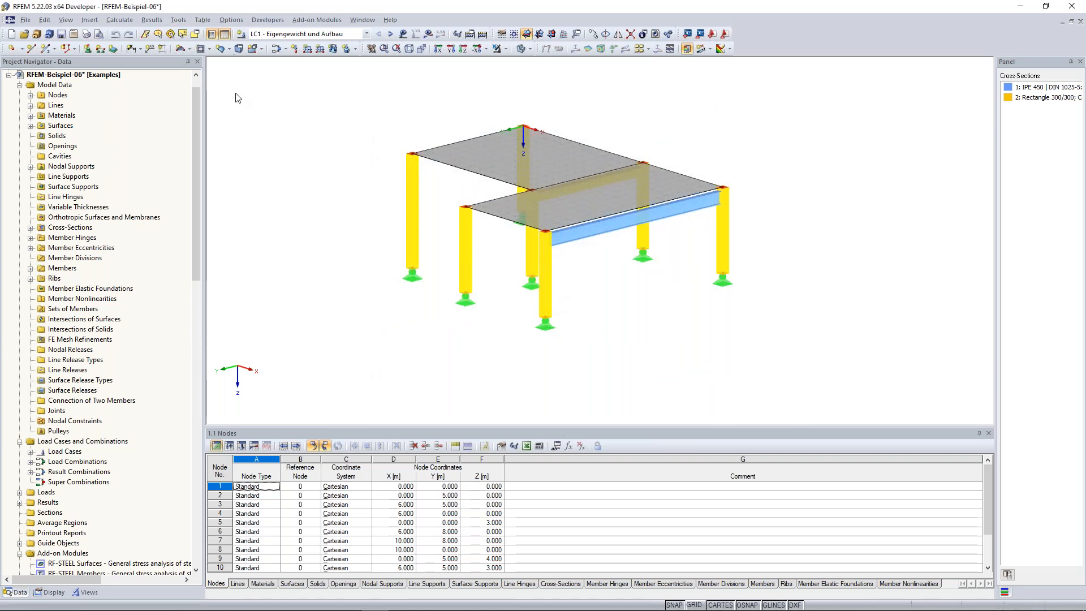
scroll(289, 119, "down", 1)
middle_click_drag(295, 112, 301, 128)
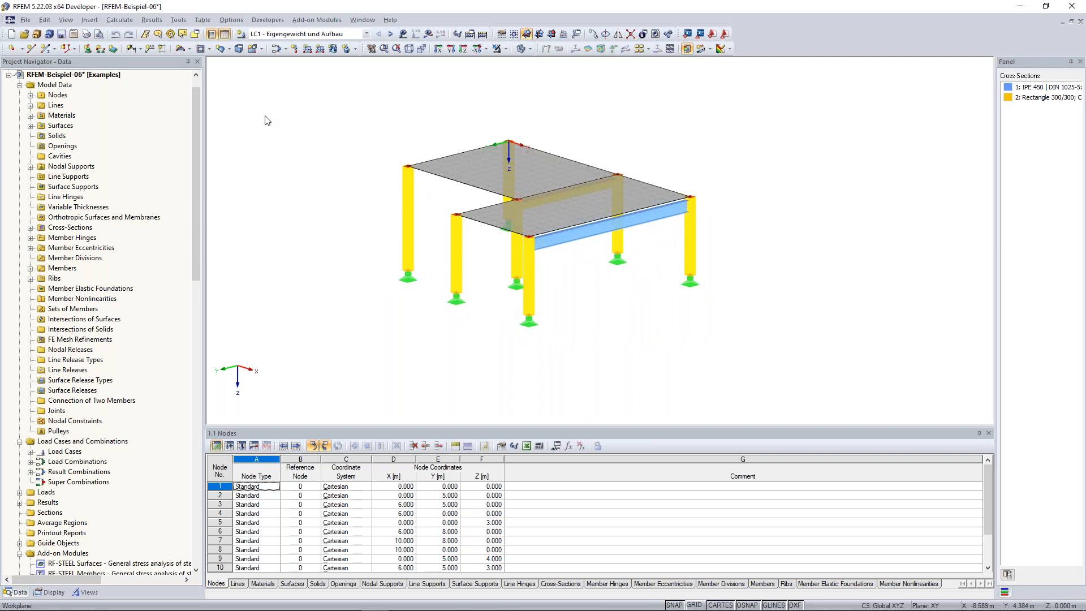
middle_click_drag(265, 116, 262, 125)
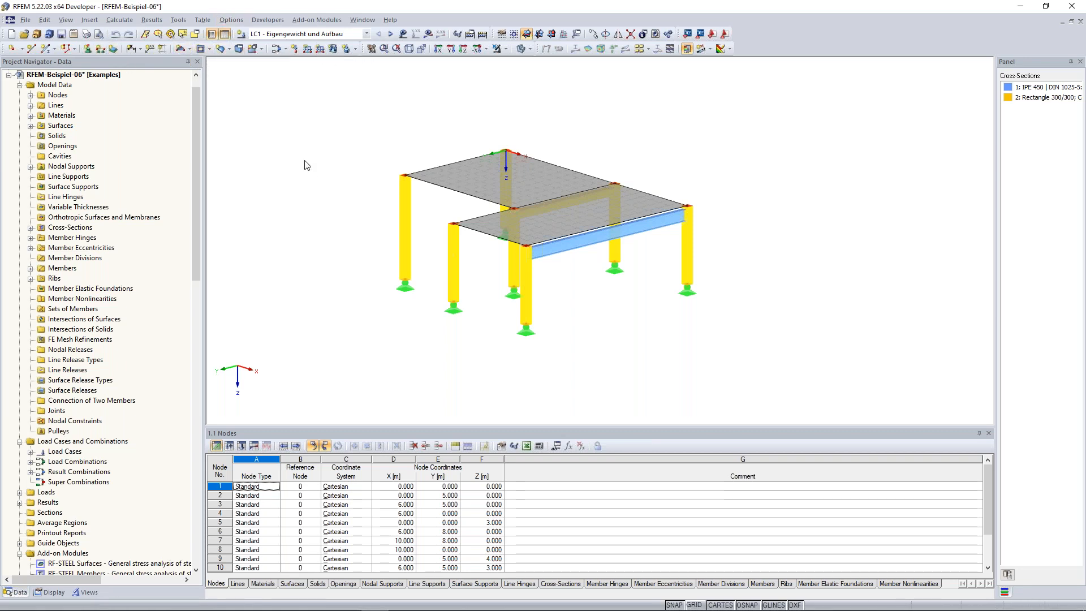
middle_click_drag(254, 155, 257, 125)
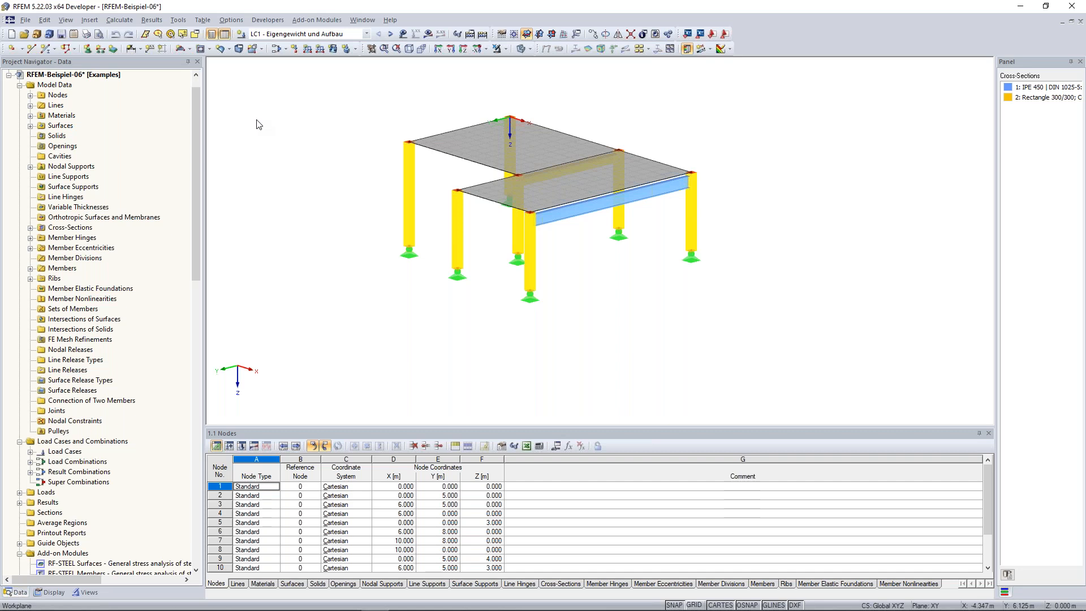
Step: Draw two trial members beside the frame structure and delete them
left_click(45, 49)
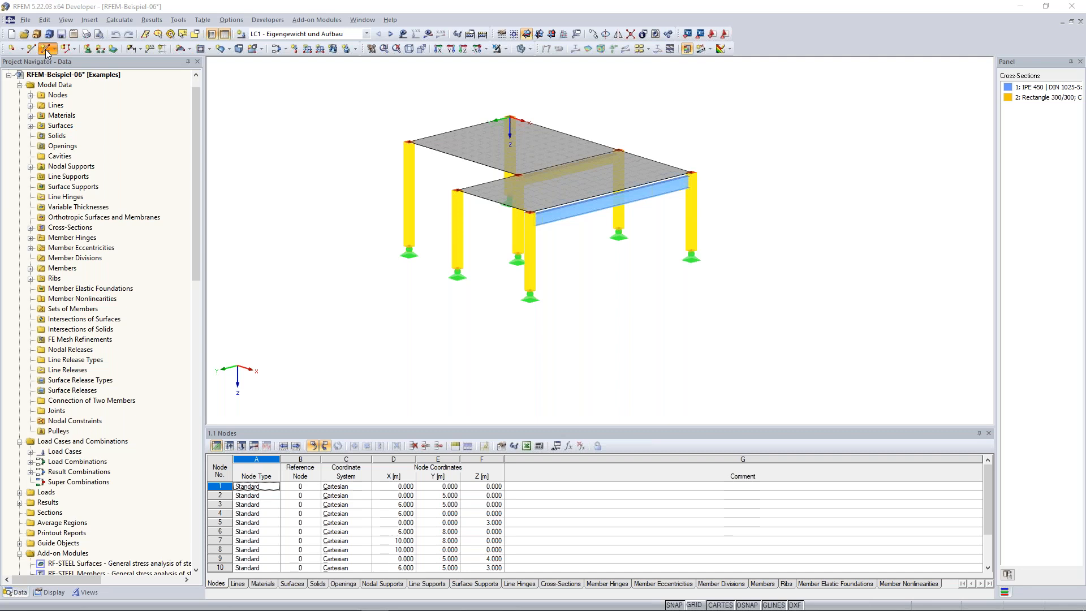
left_click_drag(745, 85, 839, 192)
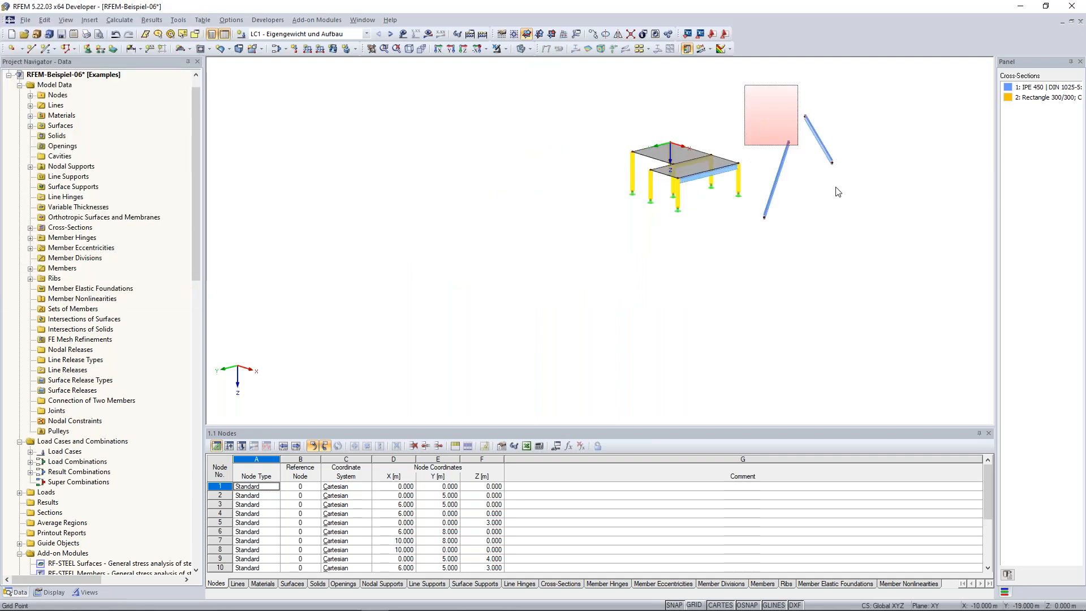
key("Delete")
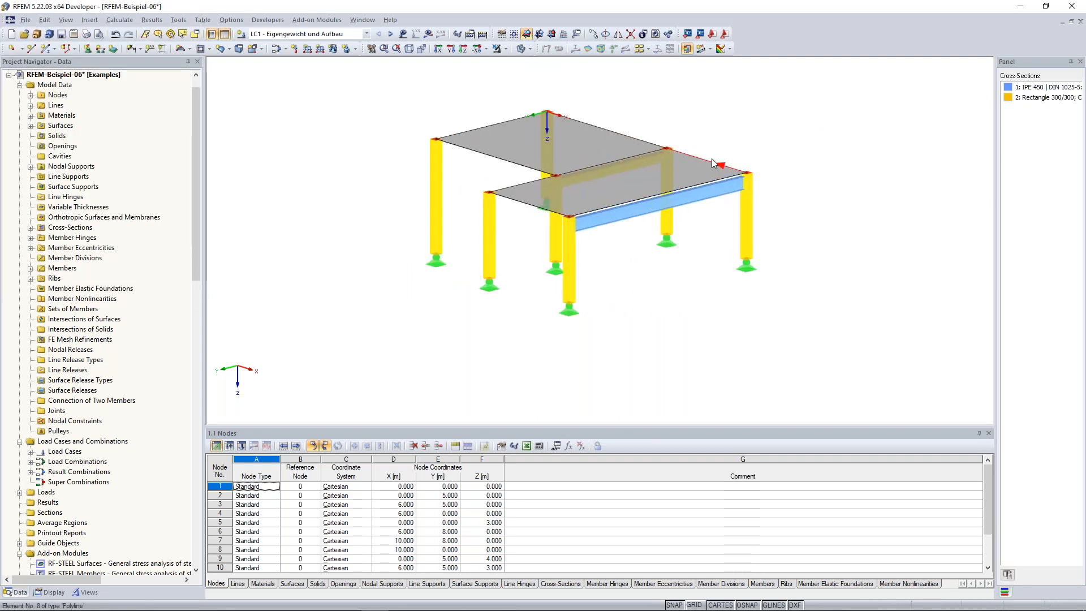
Step: Look over the list of available toolbars, and rotate the model and return it to the isometric view
right_click(759, 40)
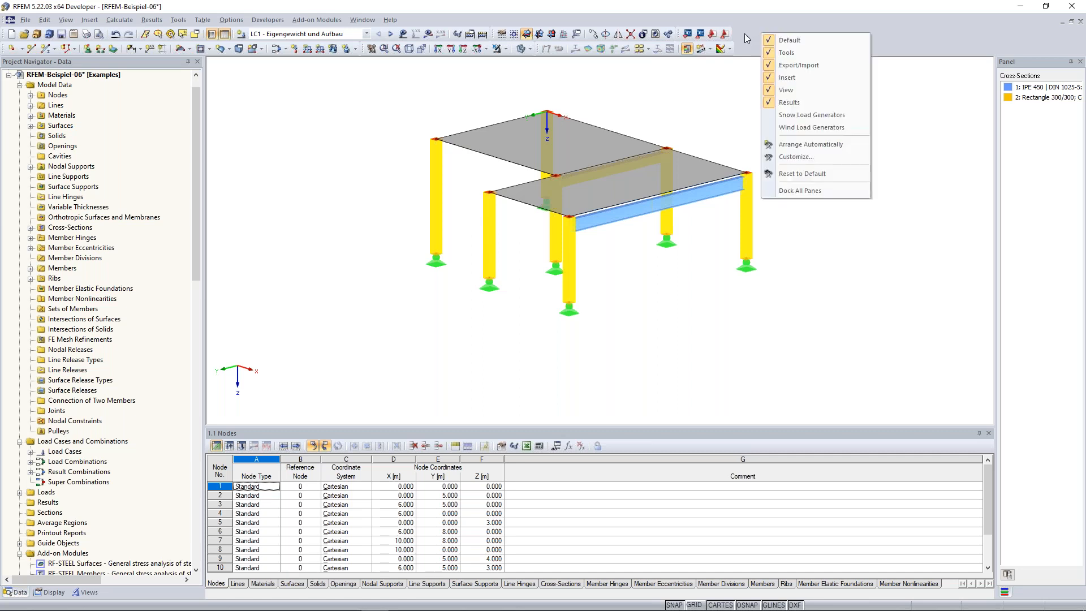
left_click(744, 34)
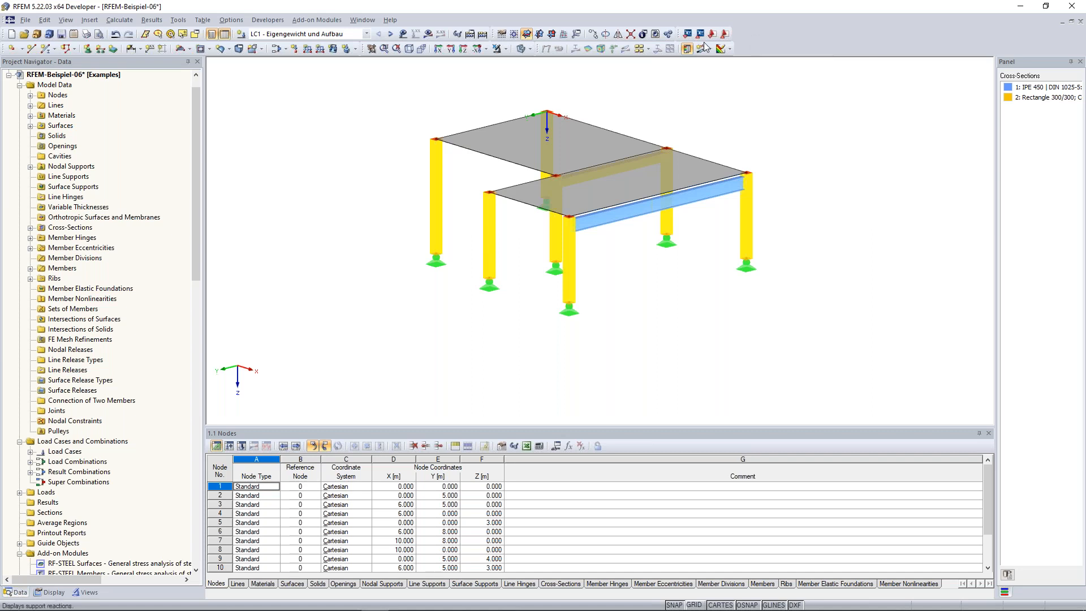
middle_click_drag(372, 109, 330, 108, "ctrl")
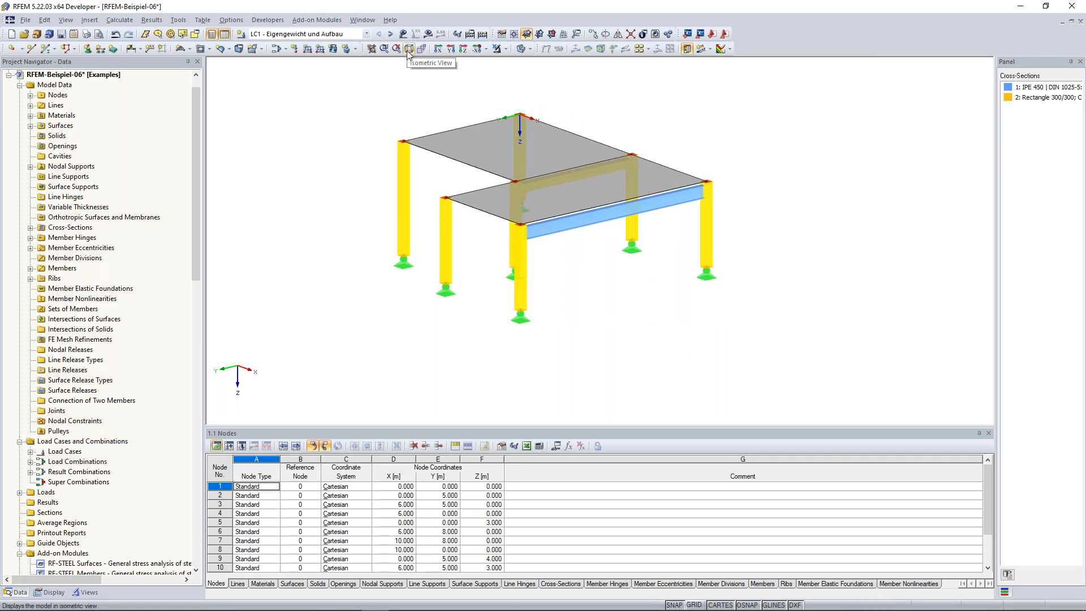
left_click(408, 50)
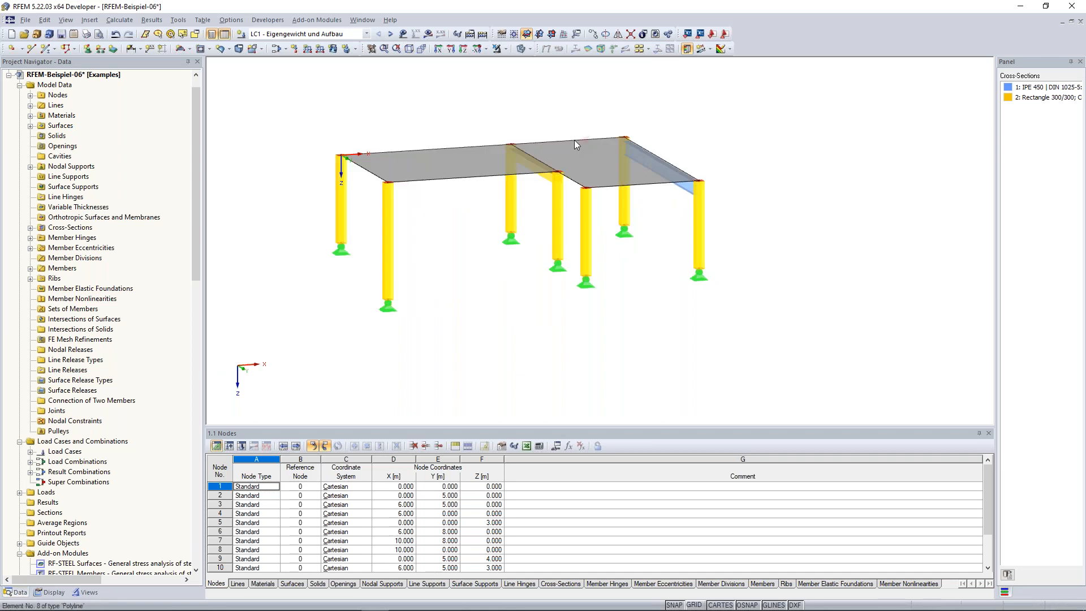
left_click(410, 50)
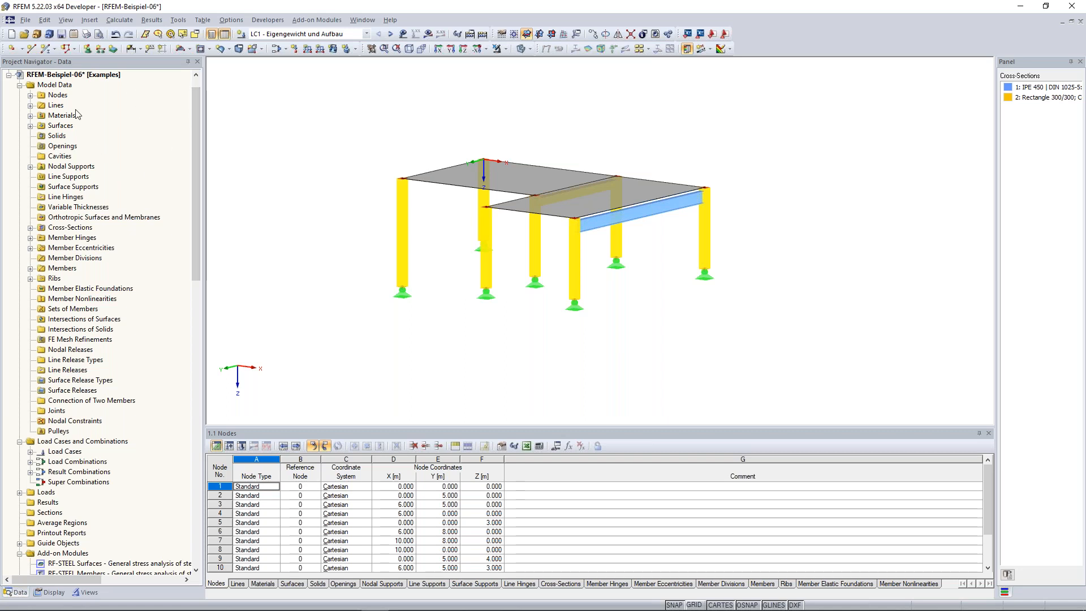
Step: Hide the Project Navigator and bring it back with its Data view
left_click(211, 35)
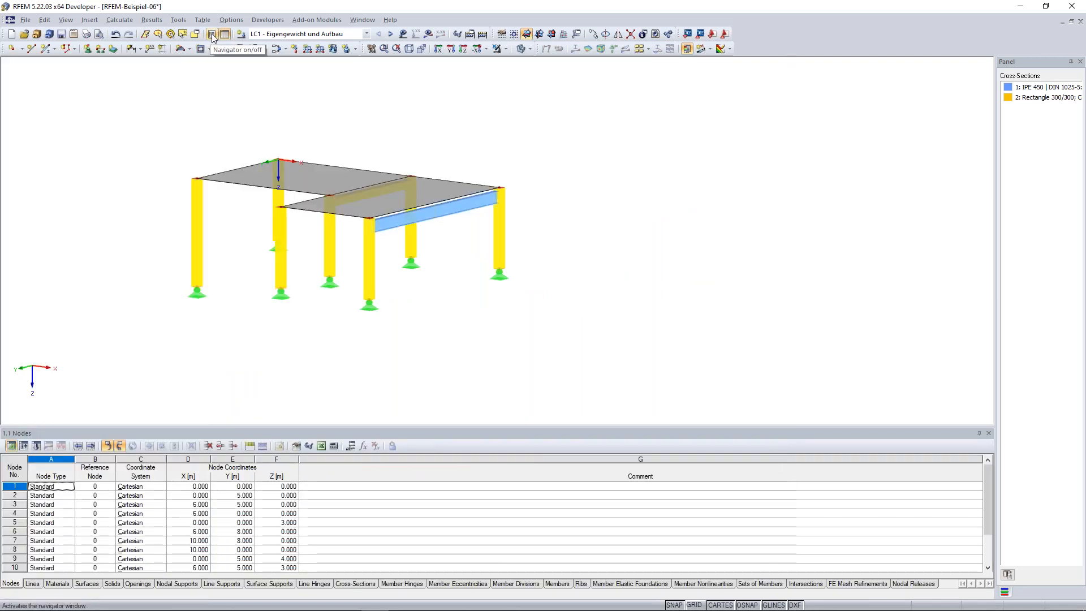
left_click(211, 36)
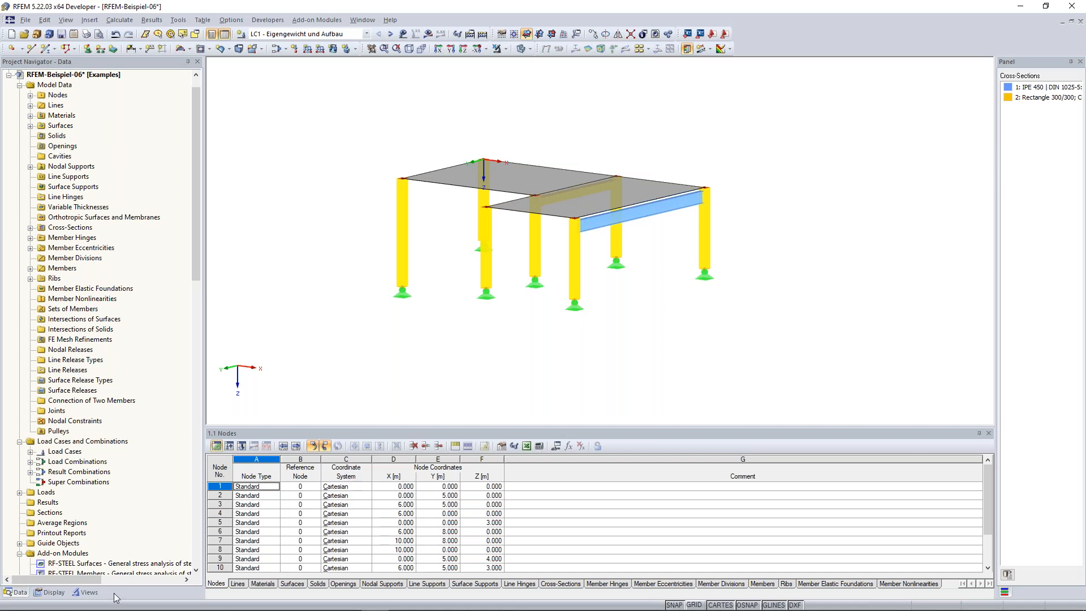
left_click(20, 594)
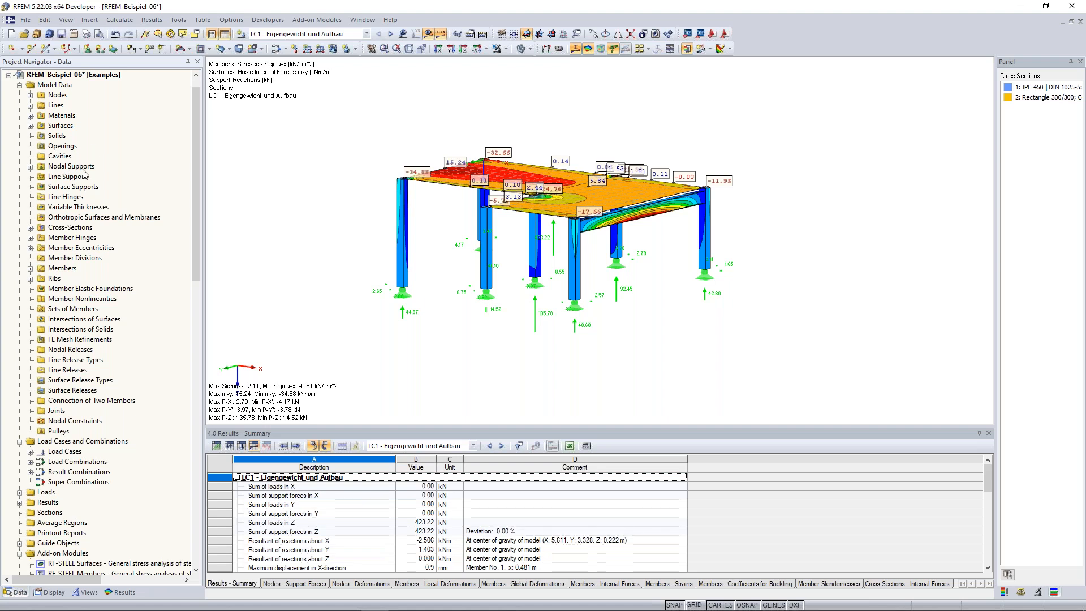
Step: View the LC1 results on the model from another angle and switch the results display off
middle_click_drag(340, 184, 300, 216, "ctrl")
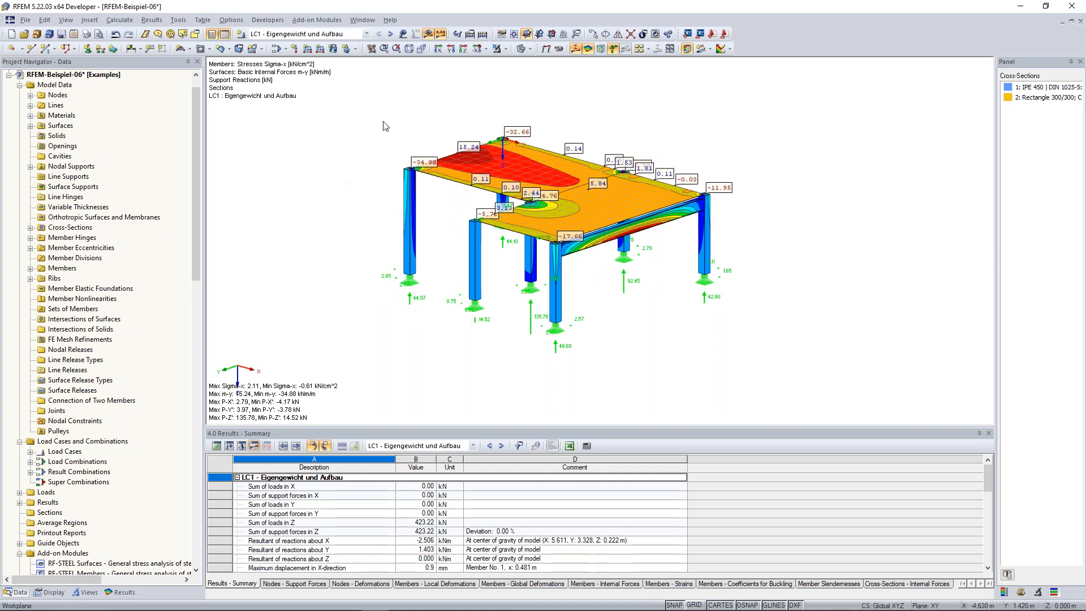
left_click(429, 34)
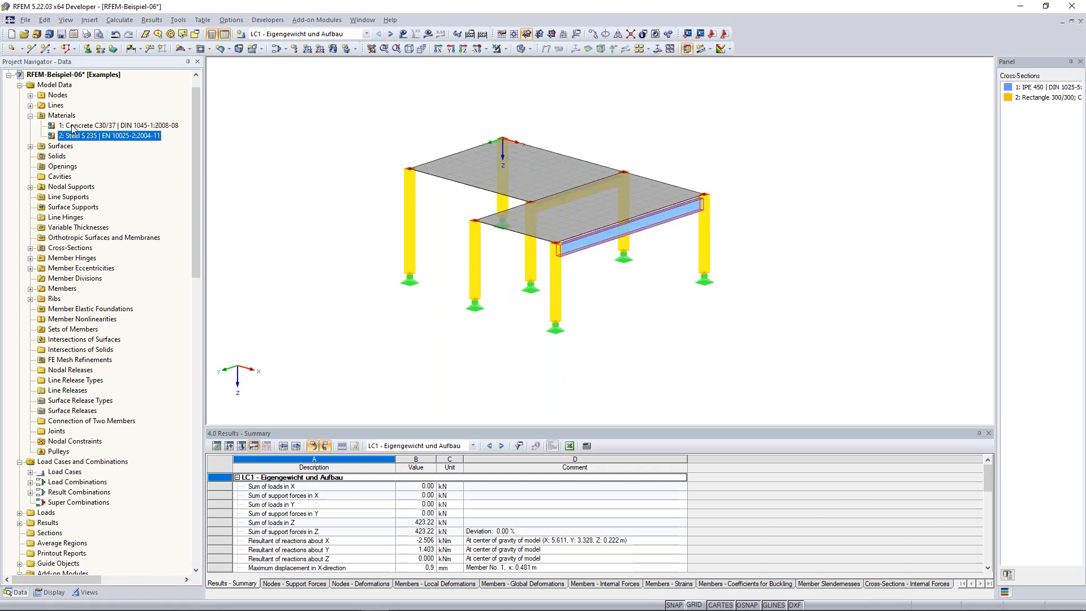
Step: Examine the model data by highlighting surfaces 1 and 2 in turn and listing the model's nodes
left_click(29, 147)
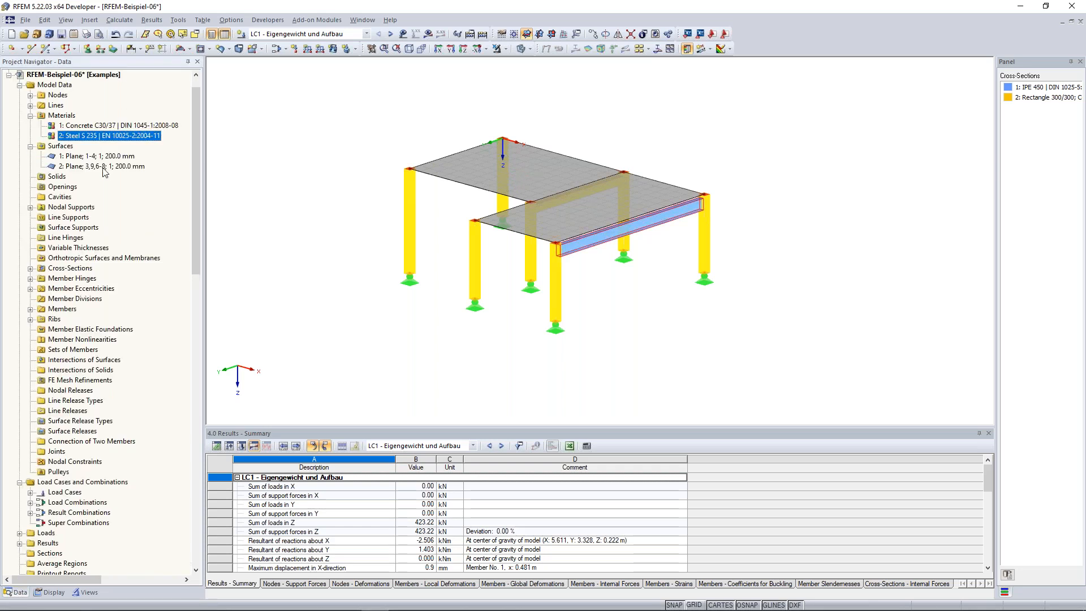
left_click(82, 156)
left_click(79, 166)
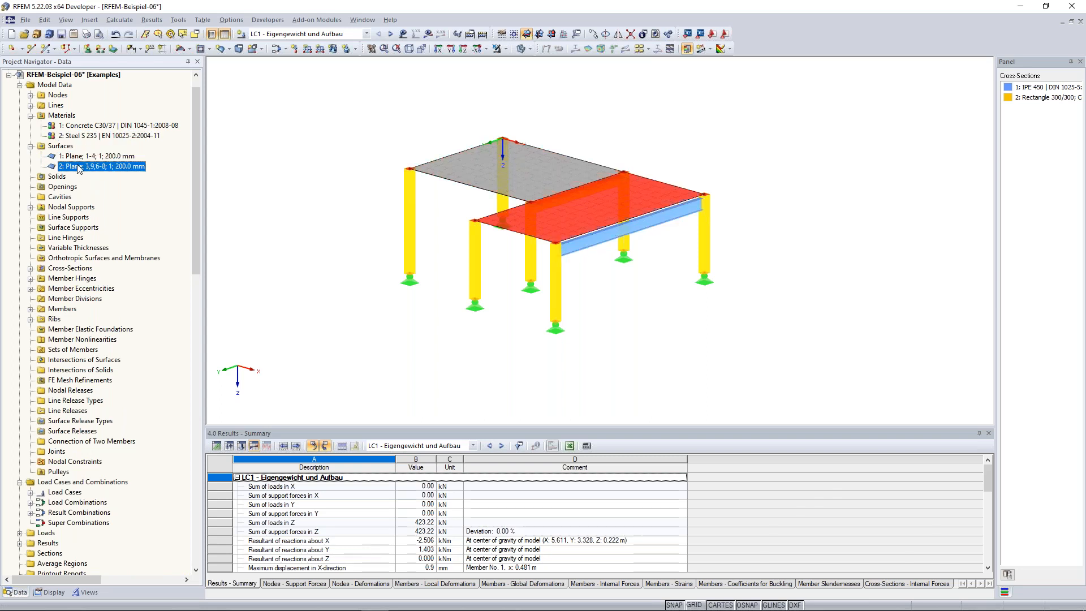
left_click(78, 157)
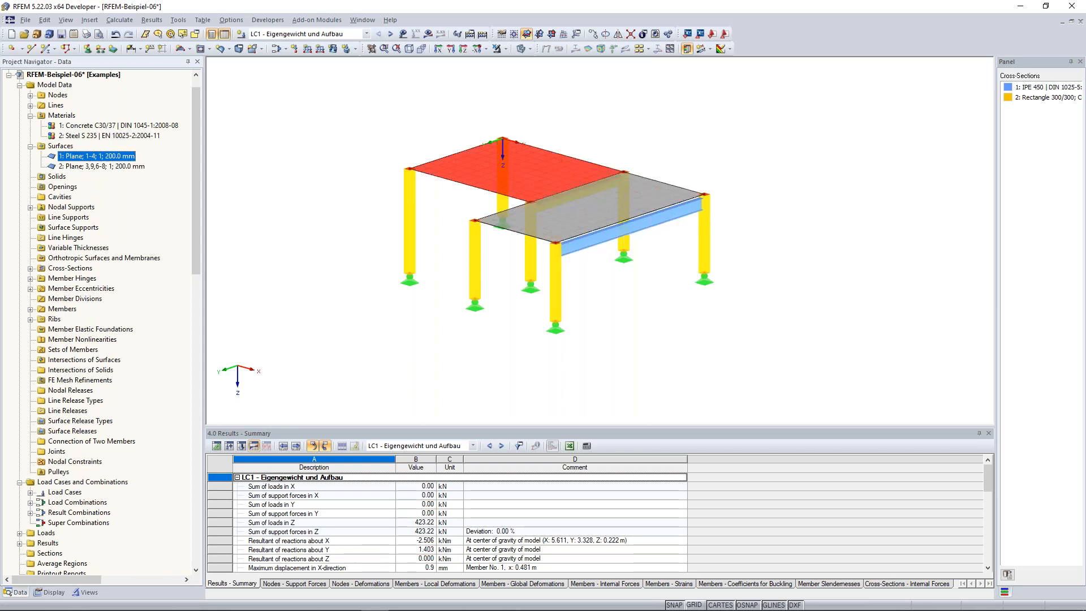
left_click(31, 96)
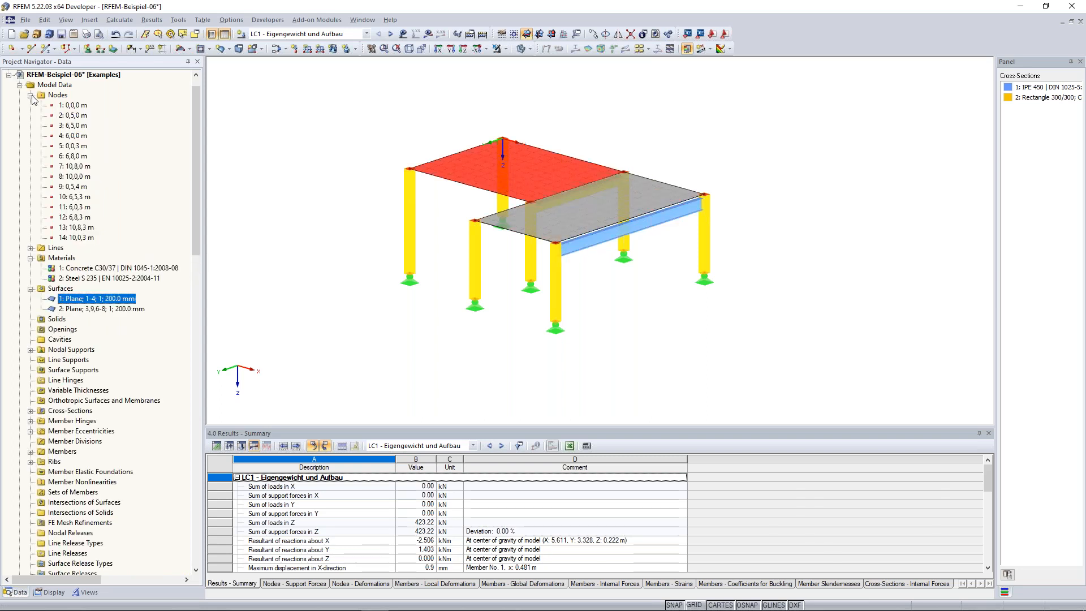
Step: Select node 5 in the model data and mark its location in the graphic with an arrow
left_click(74, 147)
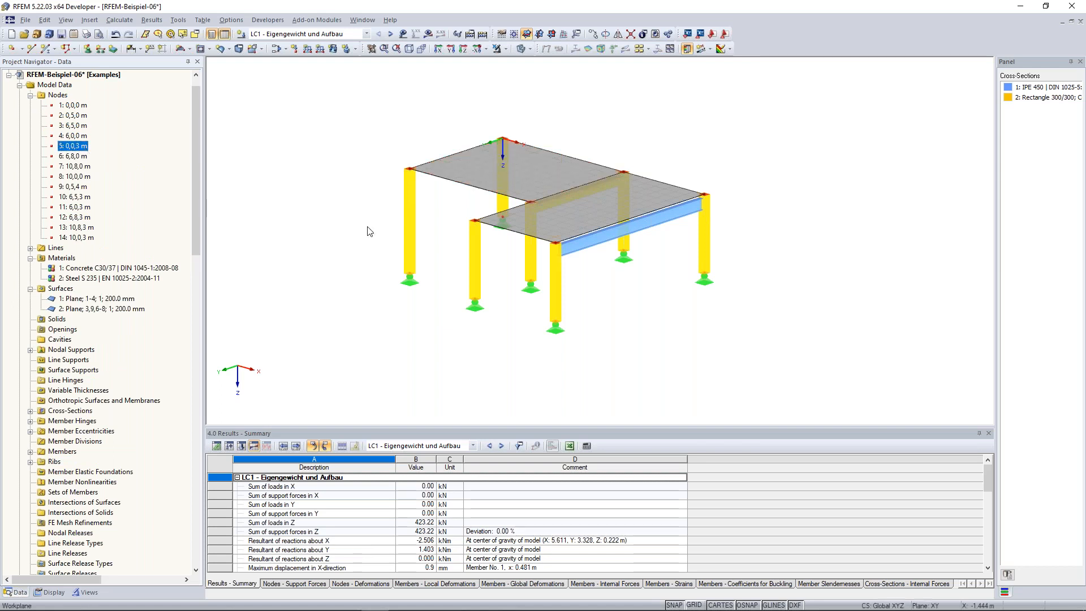
middle_click_drag(302, 195, 327, 204, "ctrl")
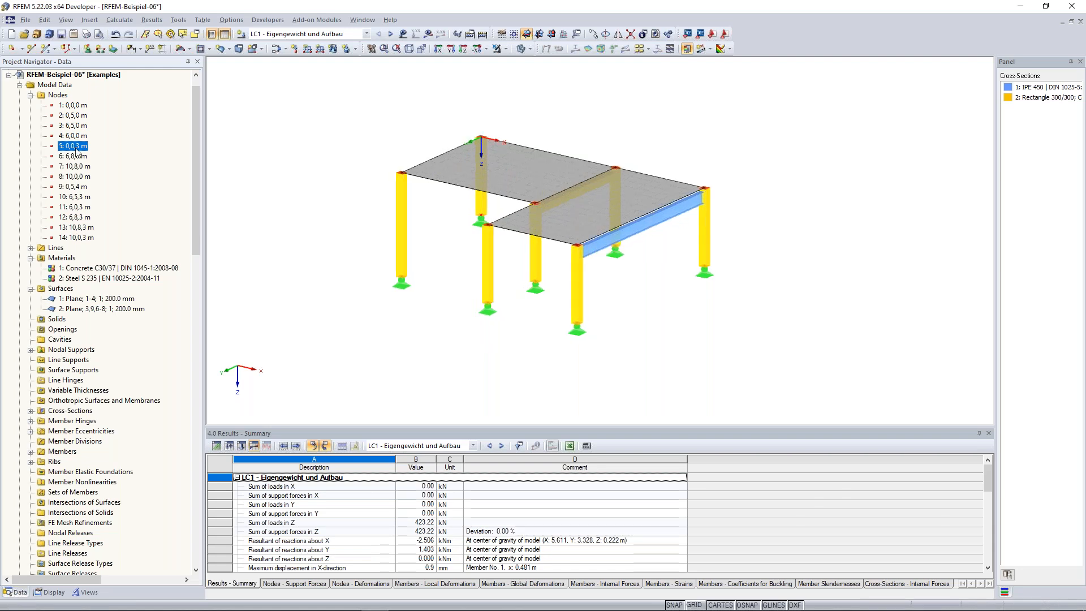
right_click(76, 151)
key("Return")
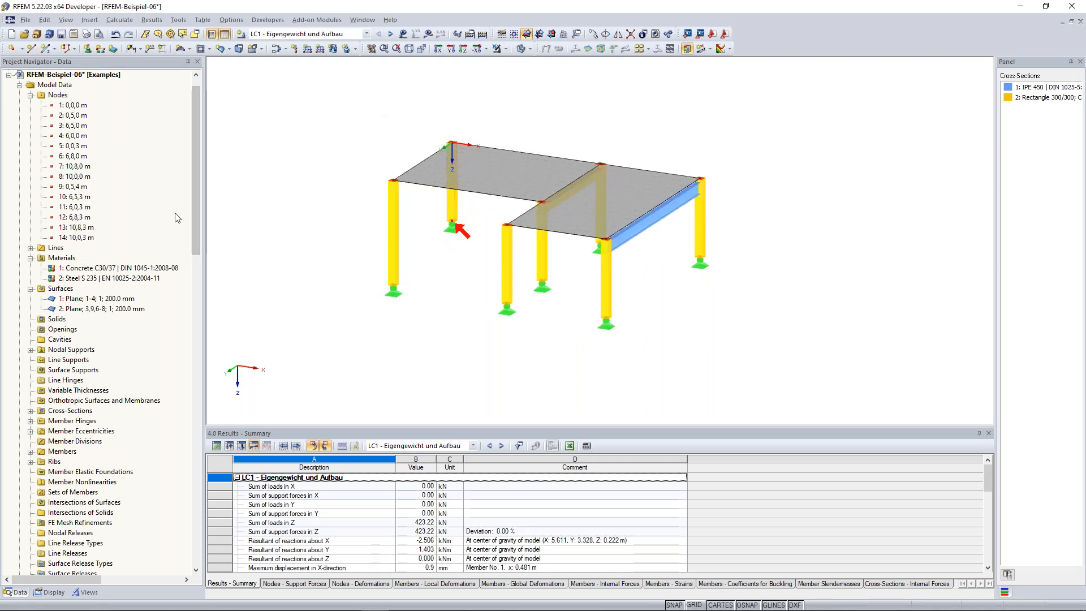
Step: List the model's cross-sections and highlight the members using IPE 450 and Rectangle 300/300 in turn
left_click_drag(194, 145, 196, 204)
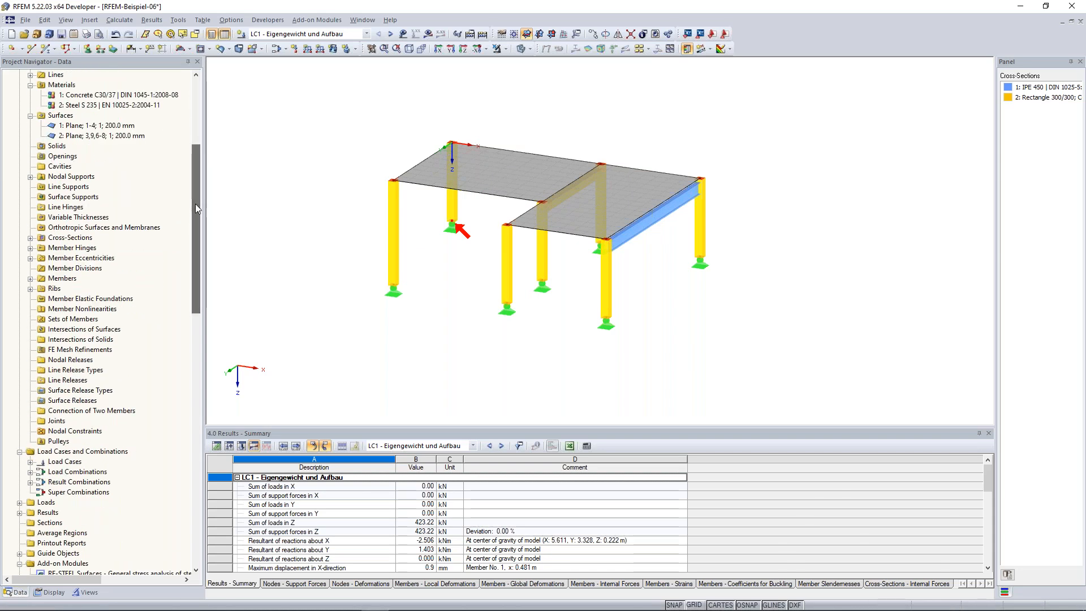
double_click(61, 239)
left_click(83, 247)
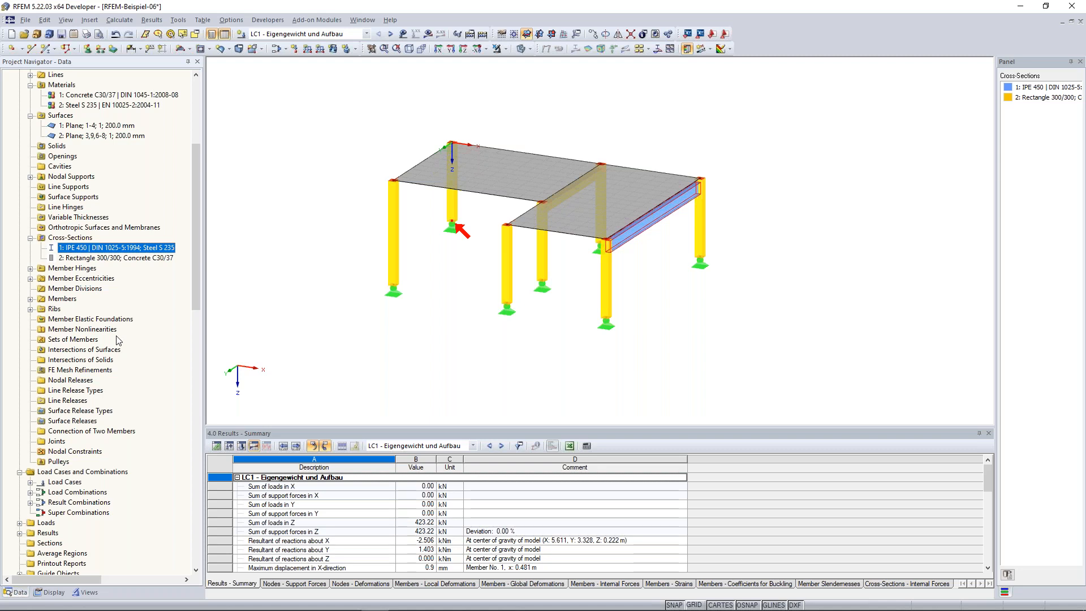
Step: Look through the remaining model data down to the add-on modules, and view the model from slightly different angles
scroll(89, 160, "down", 3)
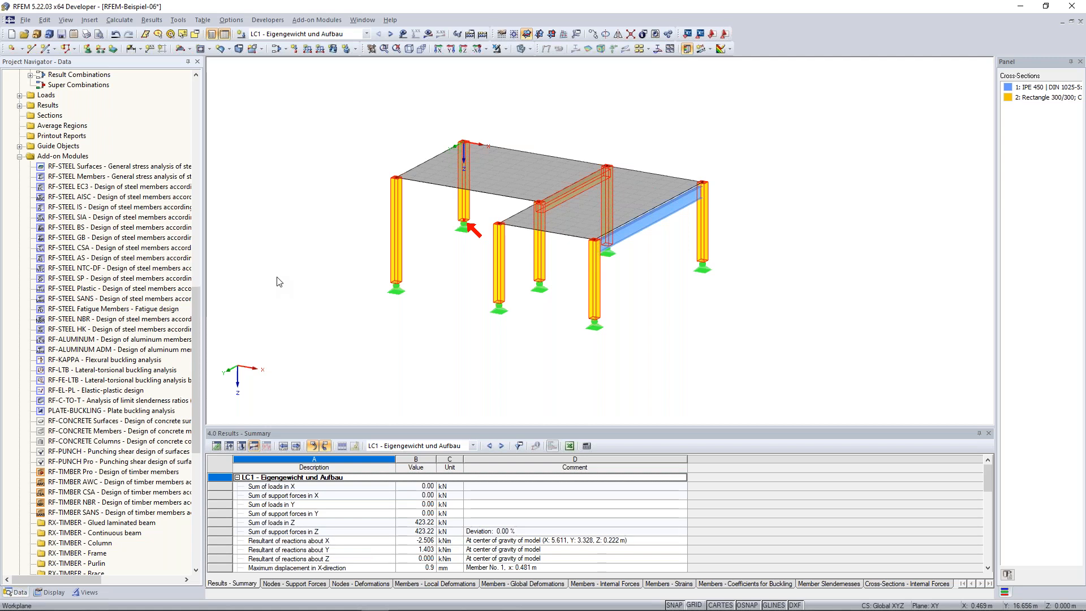
middle_click_drag(282, 230, 291, 220, "ctrl")
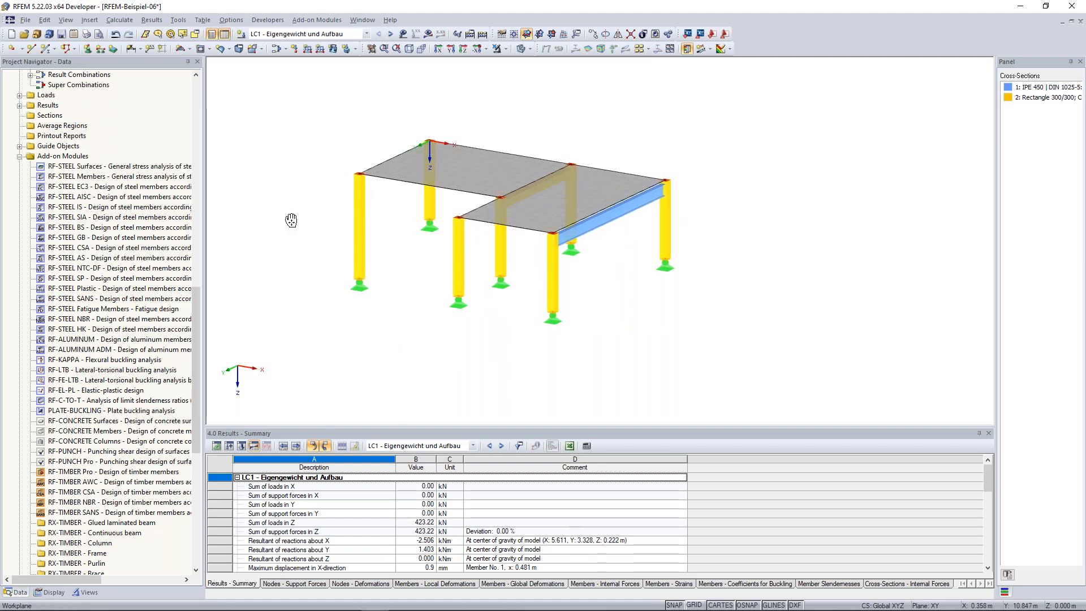
middle_click_drag(292, 220, 300, 224)
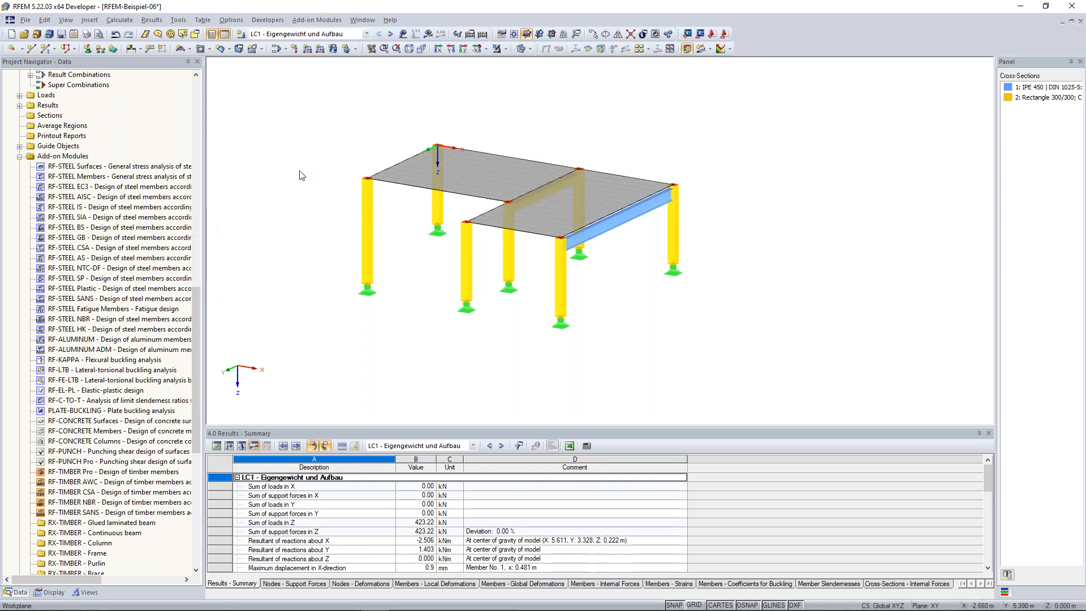
middle_click_drag(367, 181, 318, 194)
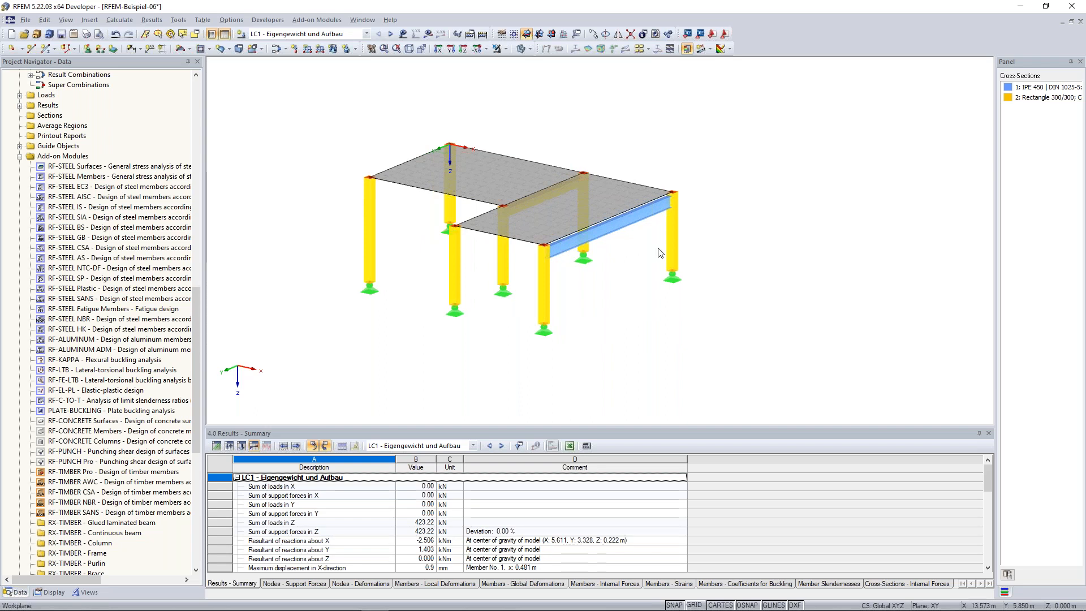
middle_click_drag(654, 255, 656, 222, "ctrl")
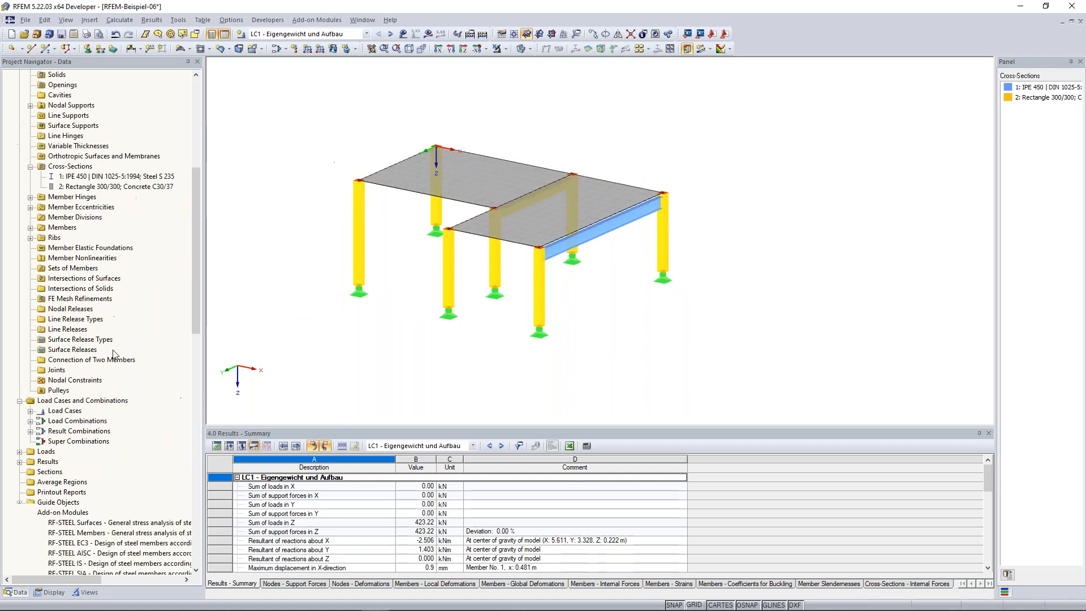
scroll(116, 355, "up", 7)
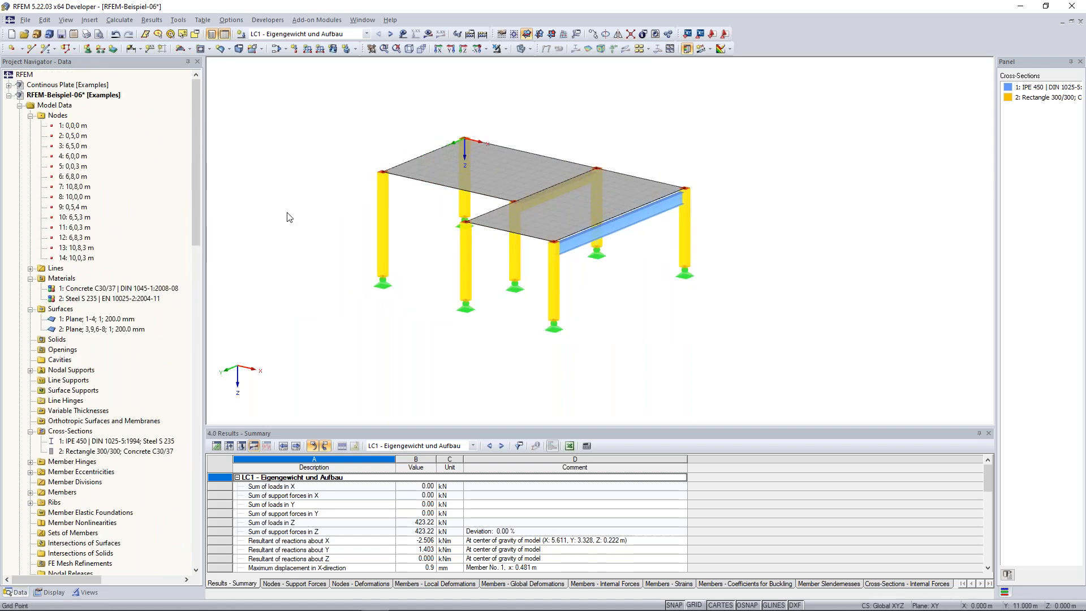
Step: Bring up the Project Navigator's Display settings and show the LC1 loads on the model
left_click(50, 593)
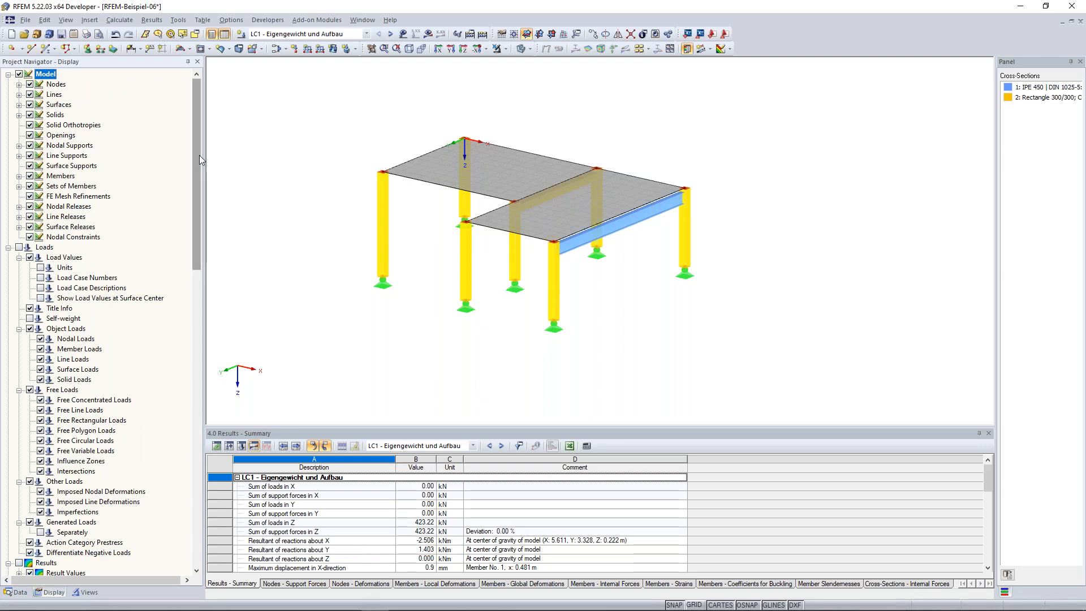
middle_click_drag(636, 322, 621, 314, "ctrl")
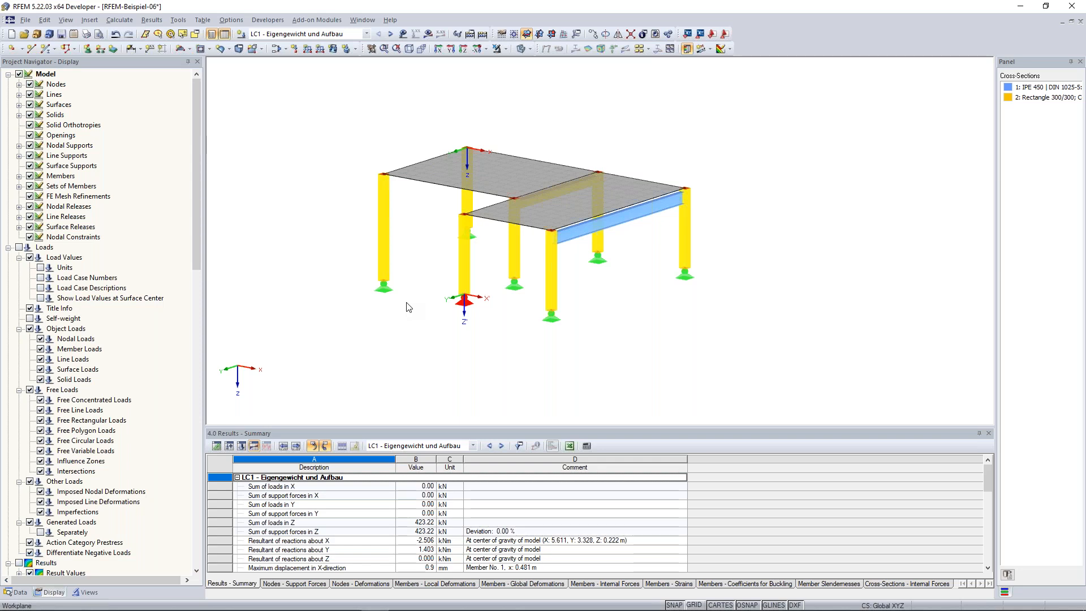
left_click(19, 247)
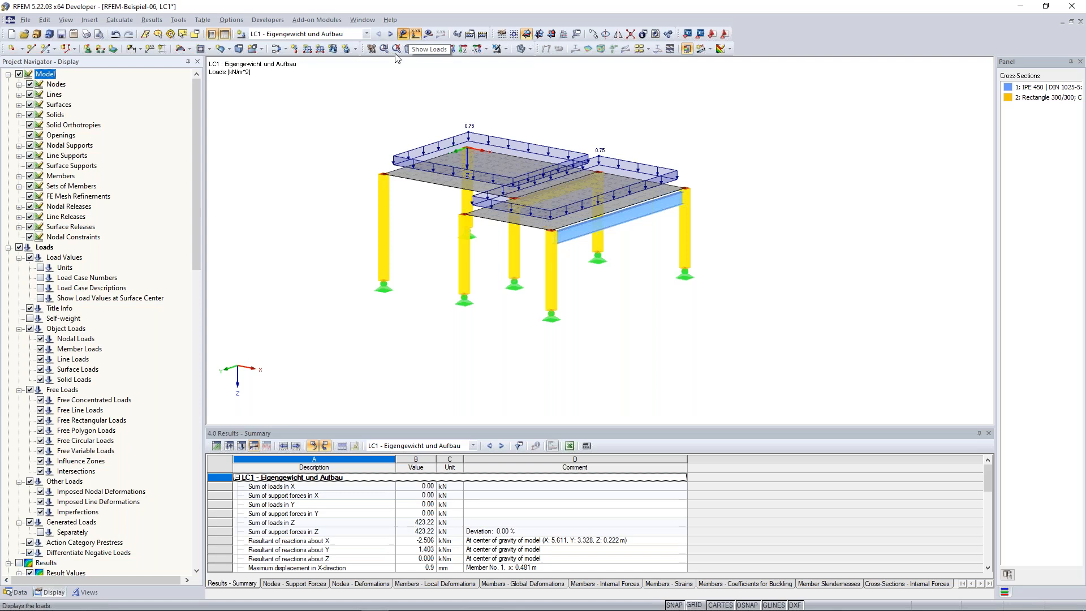
Step: Try the results display option and view the surface loads on the plates close up
scroll(51, 339, "down", 7)
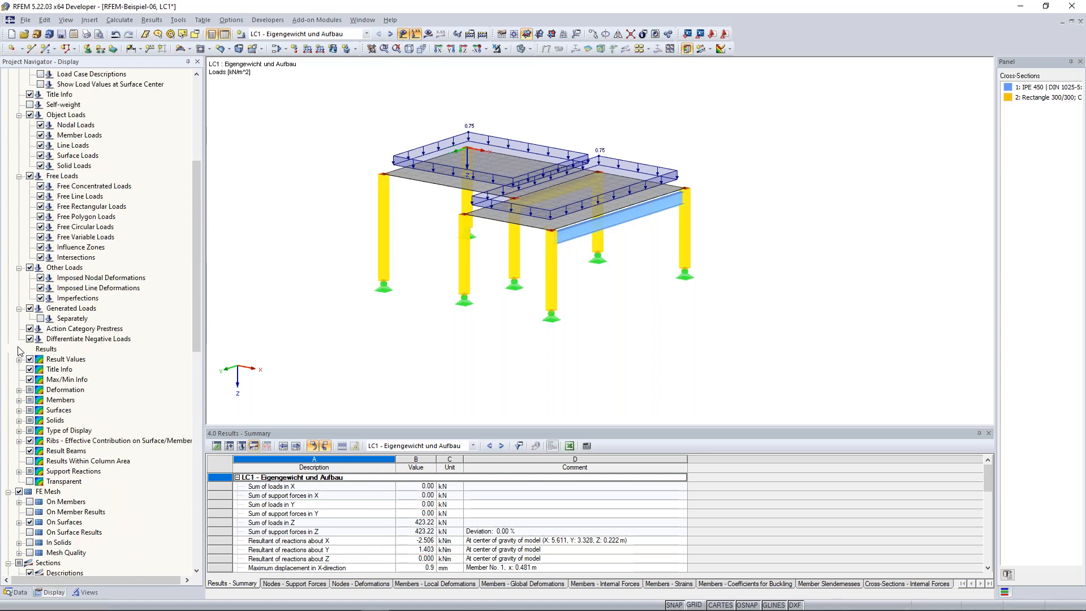
left_click(20, 350)
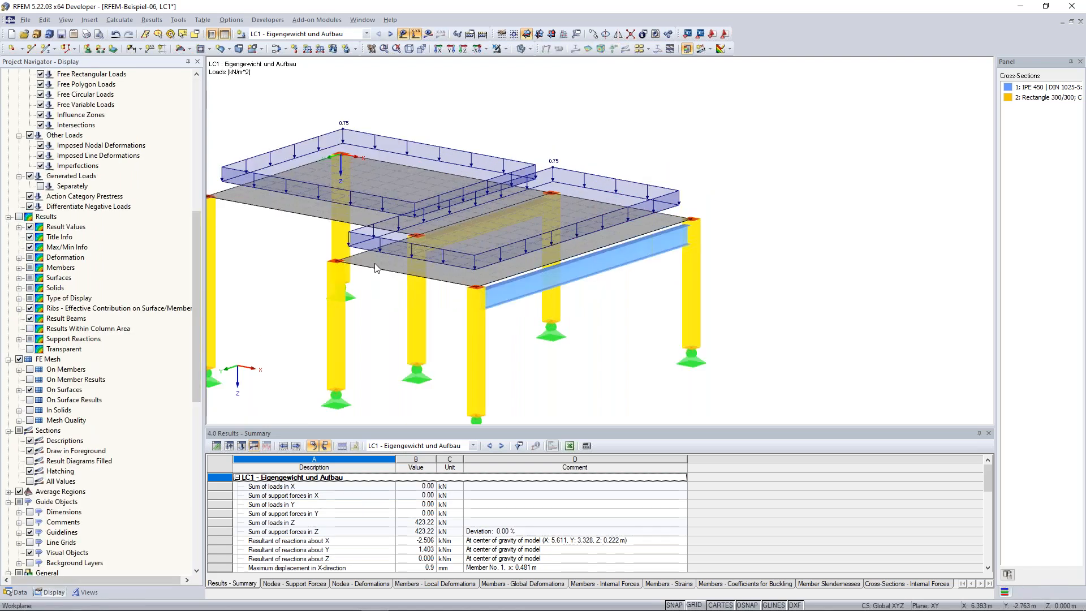
scroll(374, 269, "up", 3)
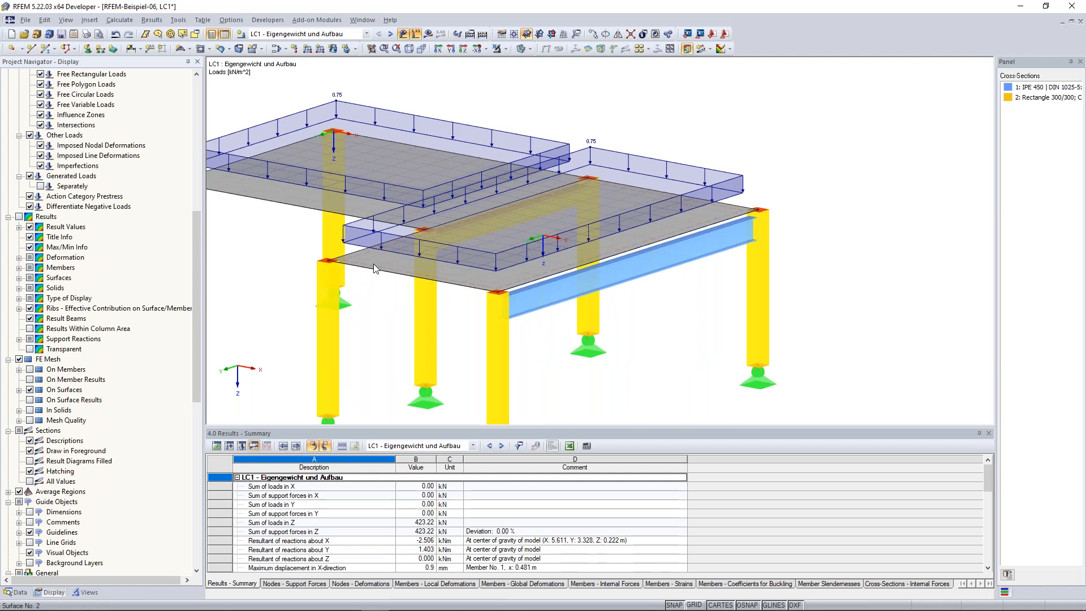
scroll(373, 269, "up", 1)
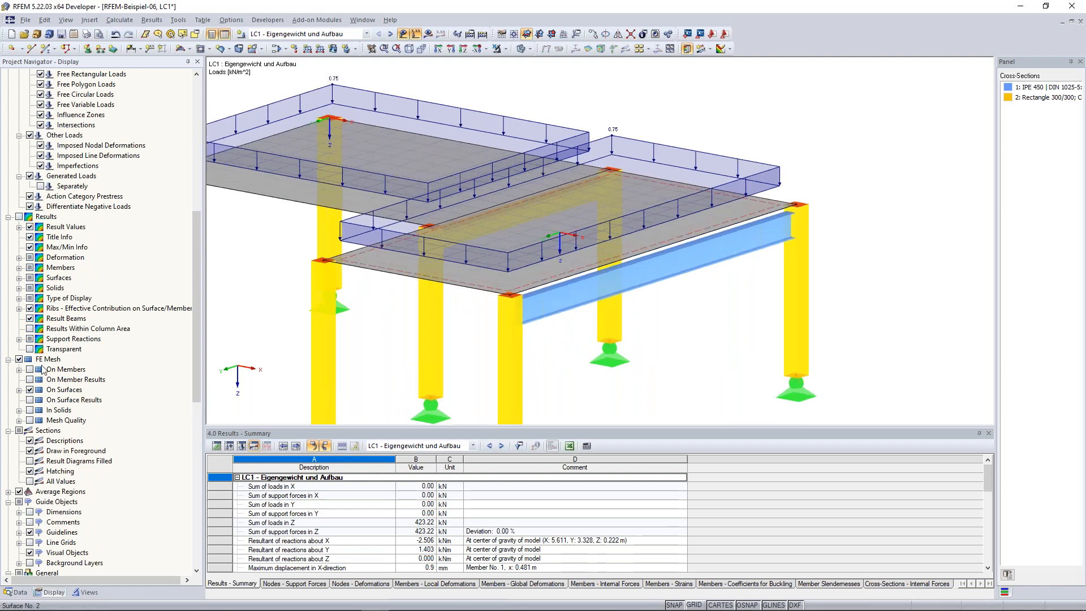
Step: Display the object numbering on the whole model, and hide it again
scroll(102, 339, "down", 9)
left_click(19, 359)
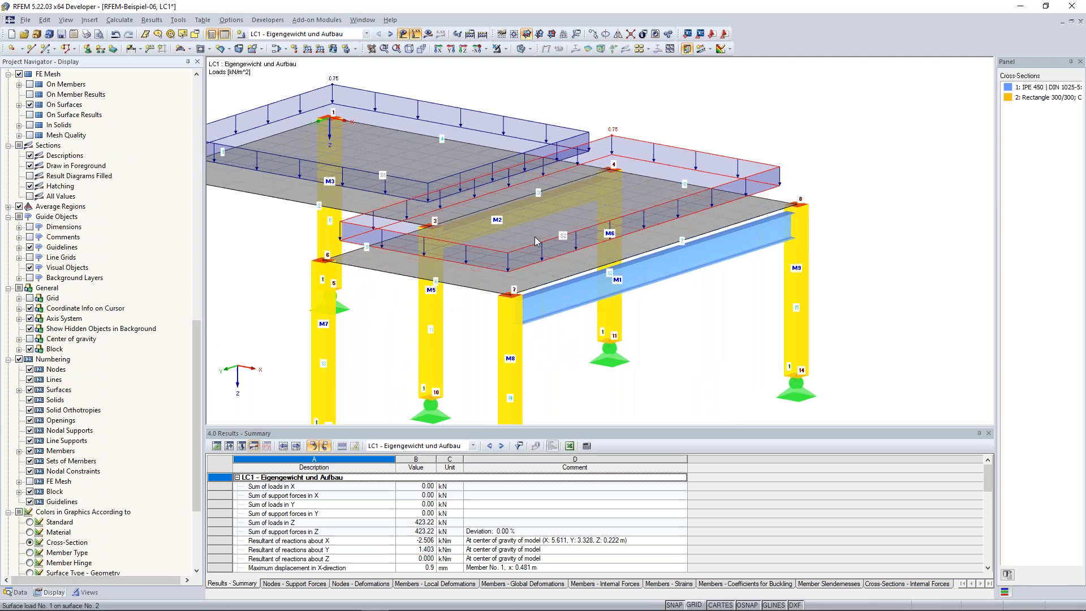
scroll(533, 237, "down", 2)
middle_click_drag(533, 237, 624, 209)
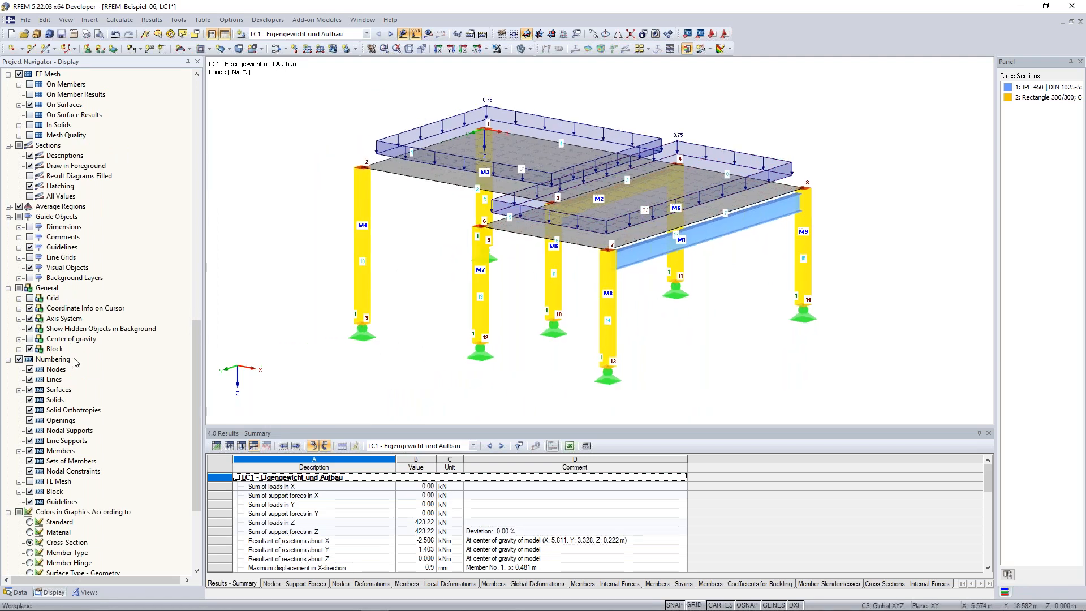
left_click(19, 359)
Step: Color the model according to the Standard scheme, and return to coloring by Cross-Section
scroll(61, 372, "down", 5)
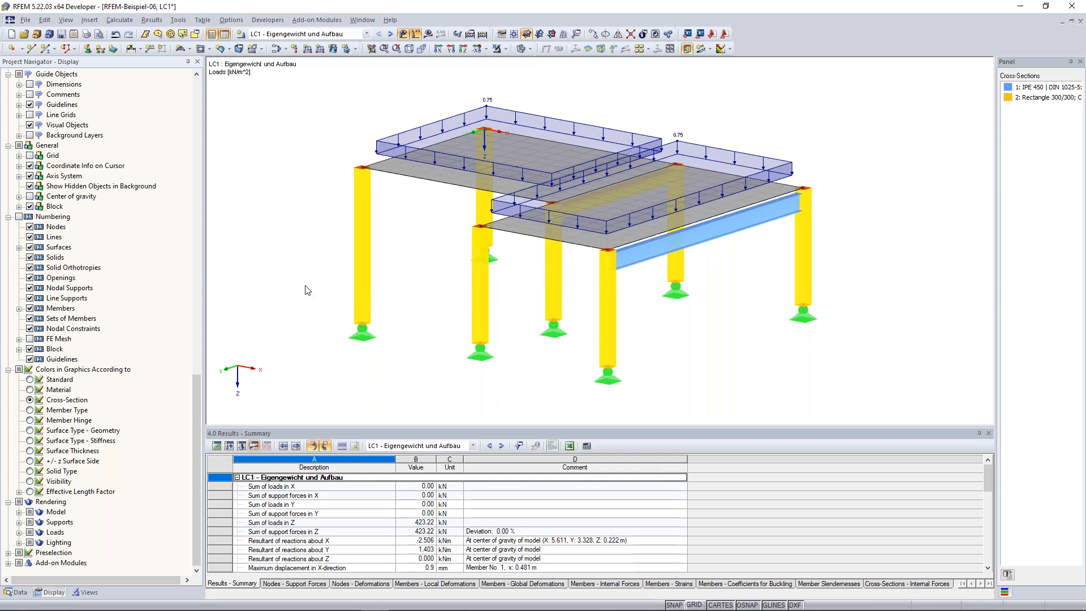
scroll(282, 291, "down", 1)
scroll(277, 280, "down", 1)
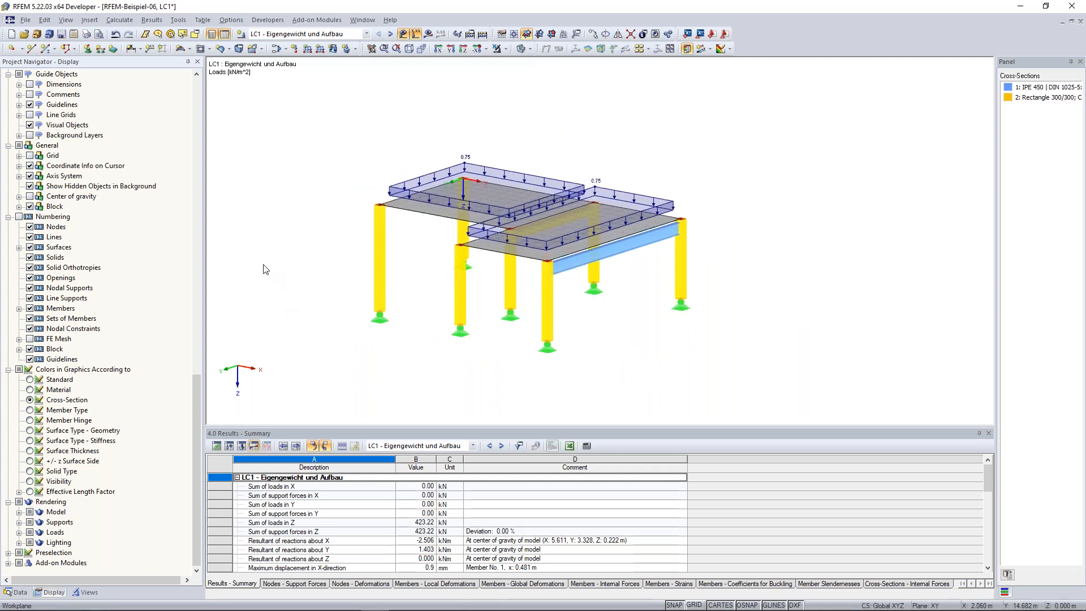
middle_click_drag(264, 263, 260, 271, "ctrl")
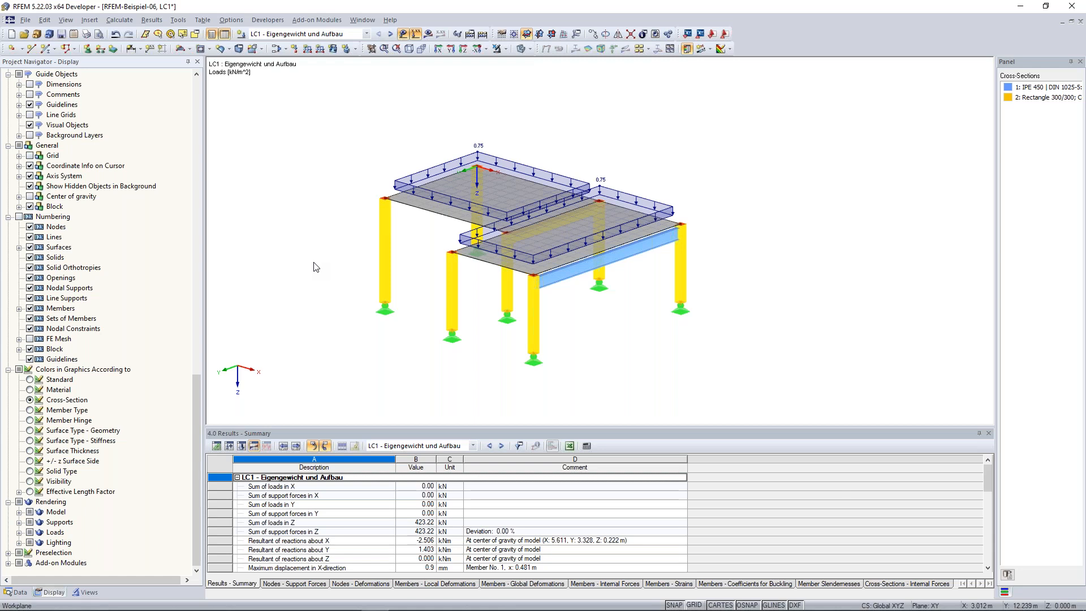
middle_click_drag(313, 263, 338, 278, "ctrl")
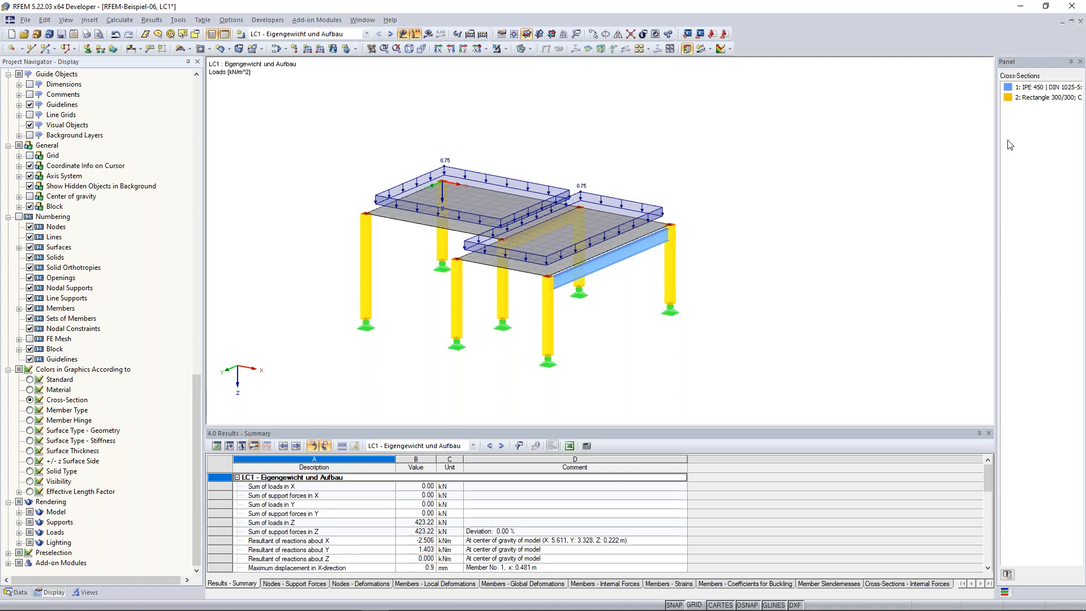
left_click(30, 380)
middle_click_drag(370, 298, 363, 297, "ctrl")
left_click_drag(403, 277, 354, 262)
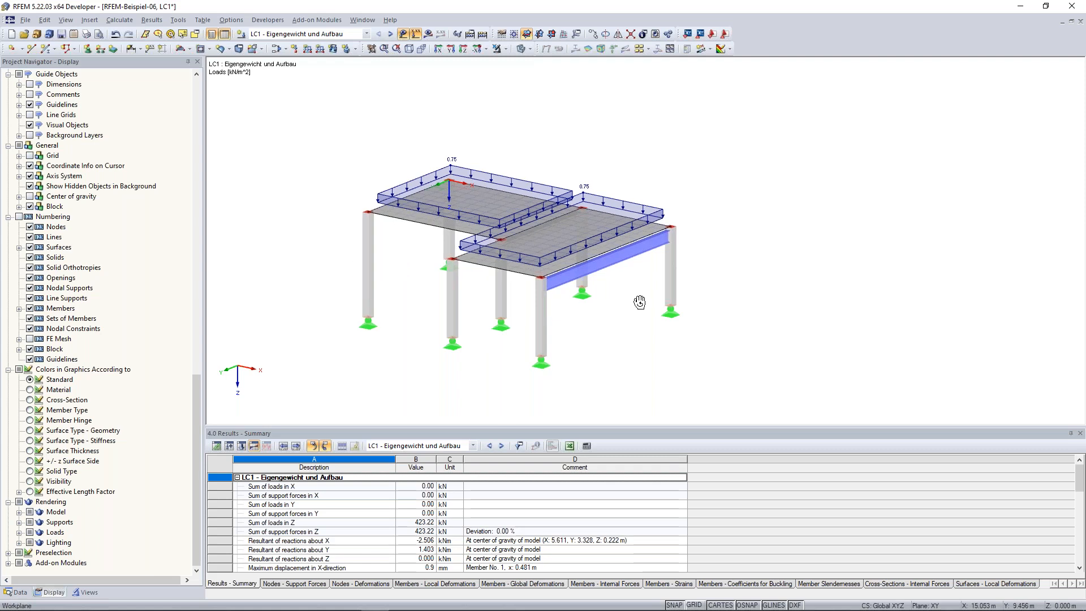
middle_click_drag(639, 302, 625, 305, "ctrl")
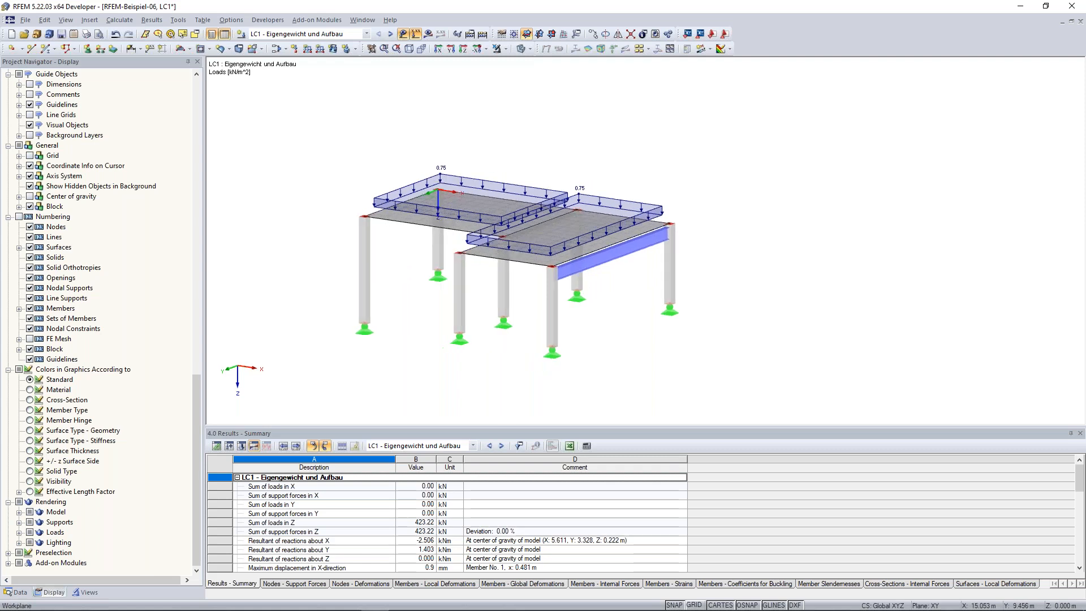
left_click(30, 400)
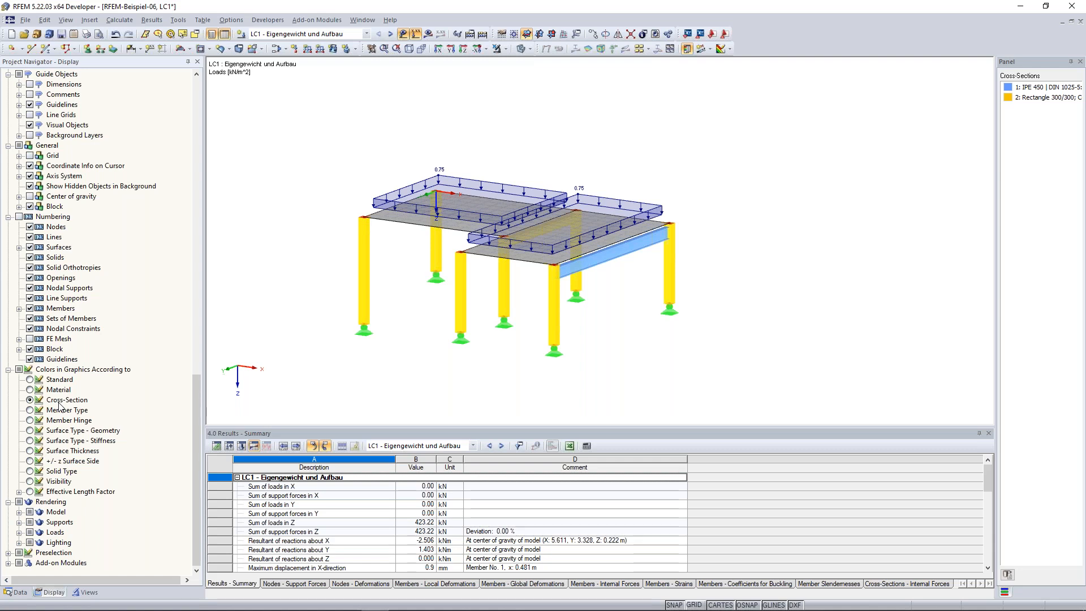
Step: Bring up the Project Navigator's Views and turn the model to see it from the opposite side
left_click(88, 592)
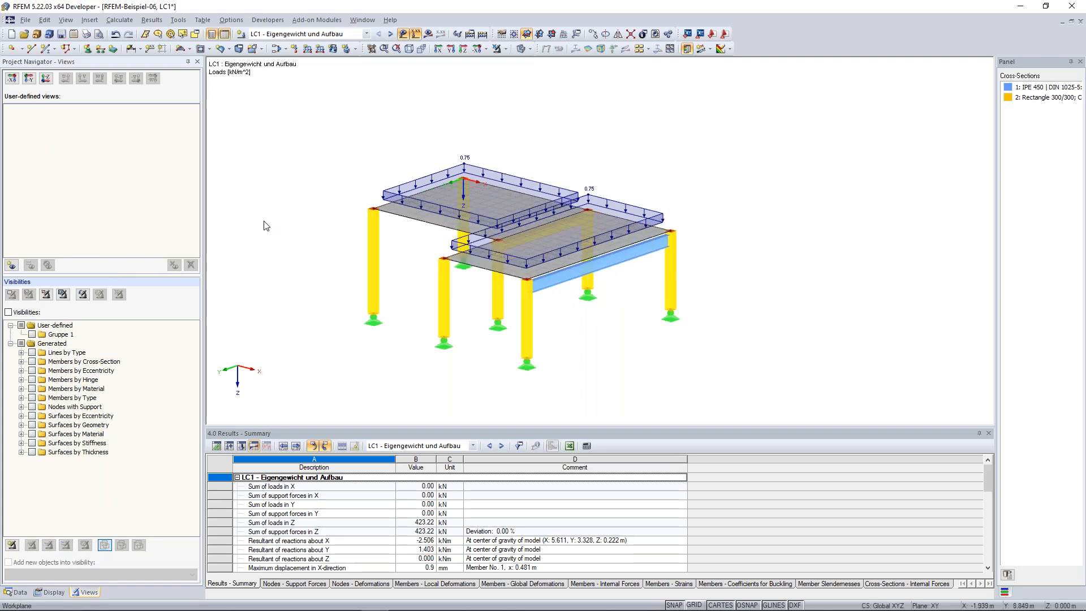
middle_click_drag(291, 139, 405, 177, "ctrl")
middle_click_drag(709, 226, 623, 136, "ctrl")
middle_click_drag(422, 146, 401, 137, "ctrl")
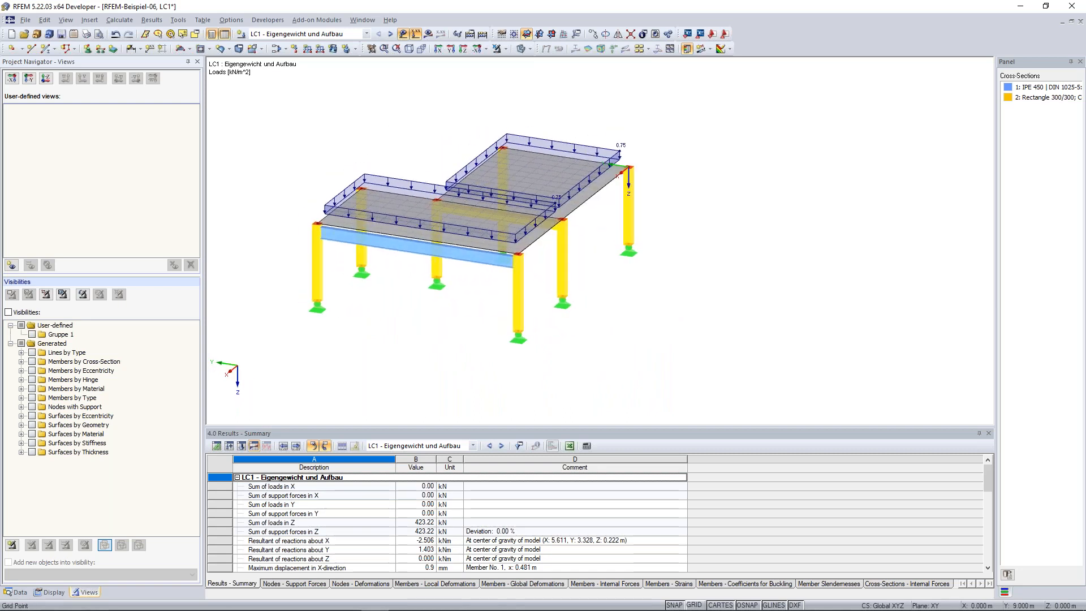
middle_click_drag(430, 165, 453, 167, "ctrl")
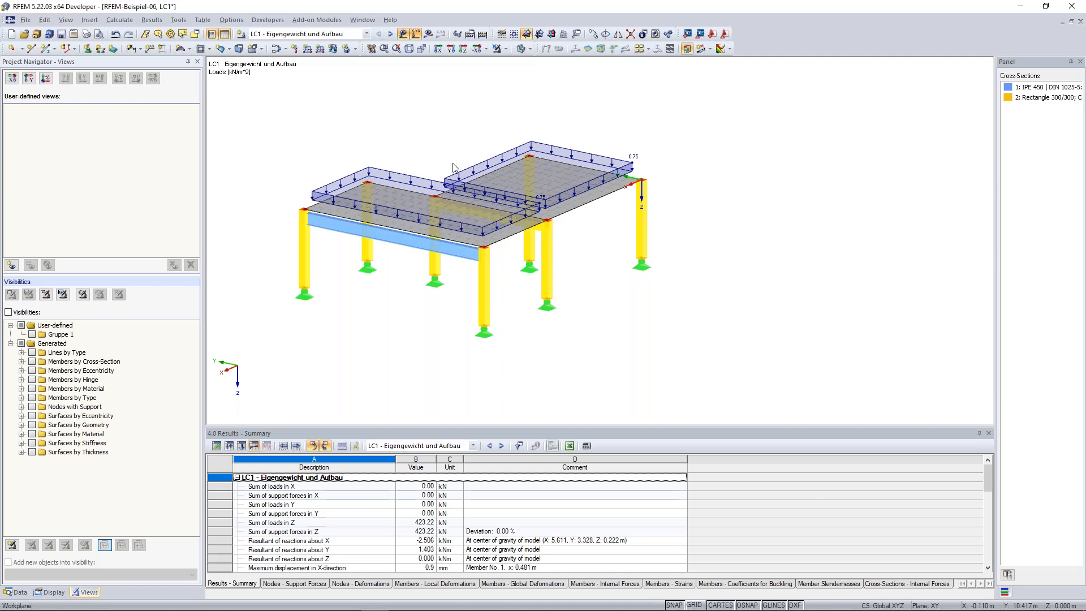
middle_click_drag(408, 121, 347, 147, "ctrl")
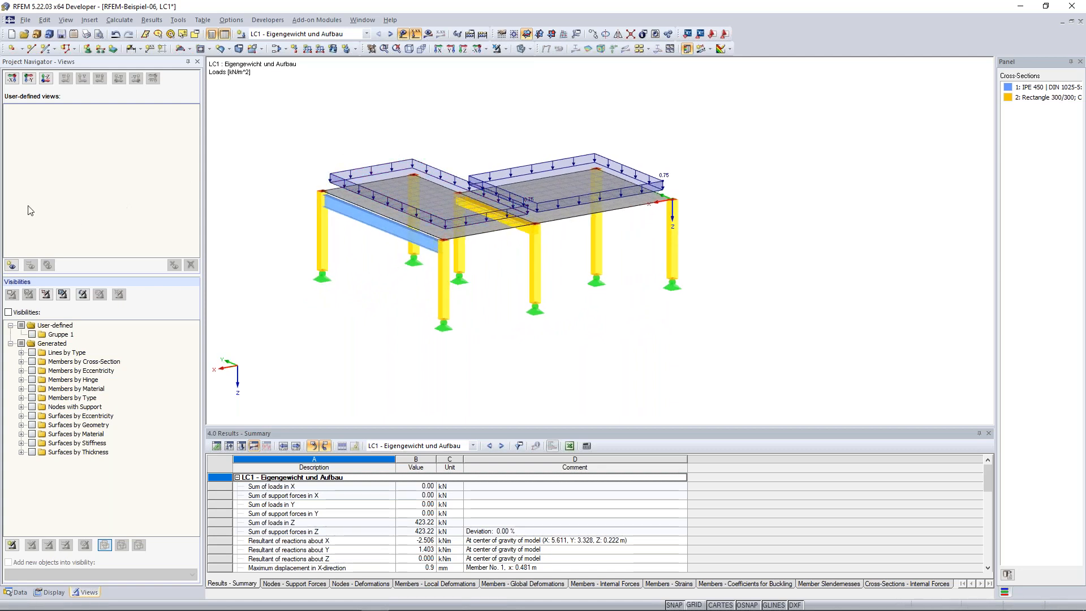
Step: Save the current orientation as a user-defined view named "Favorite view" and recall it after rotating the model
left_click(12, 264)
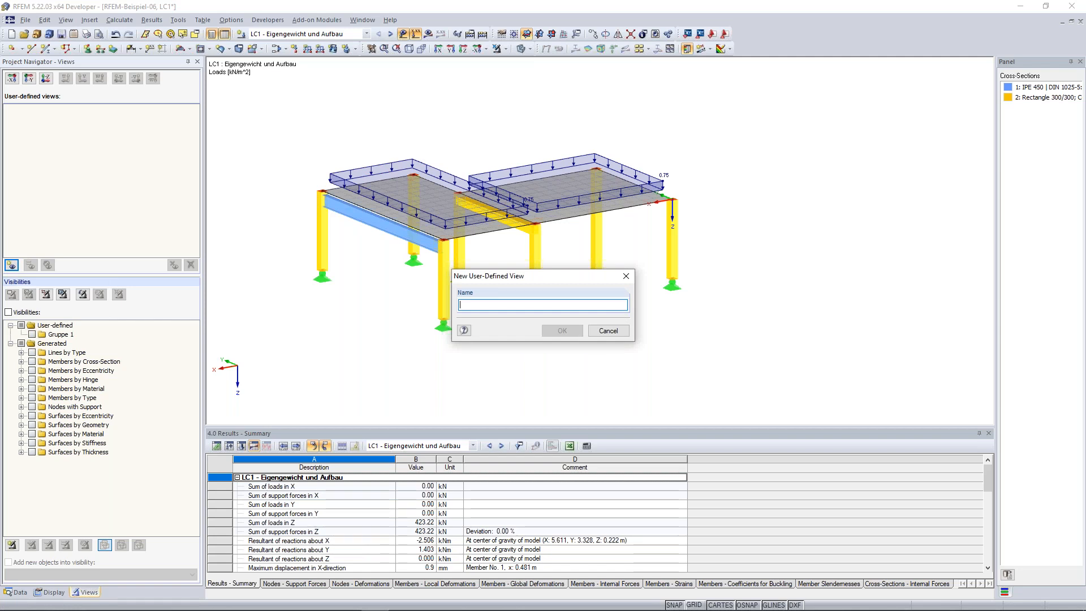
type("F")
type("avorite view")
key("Return")
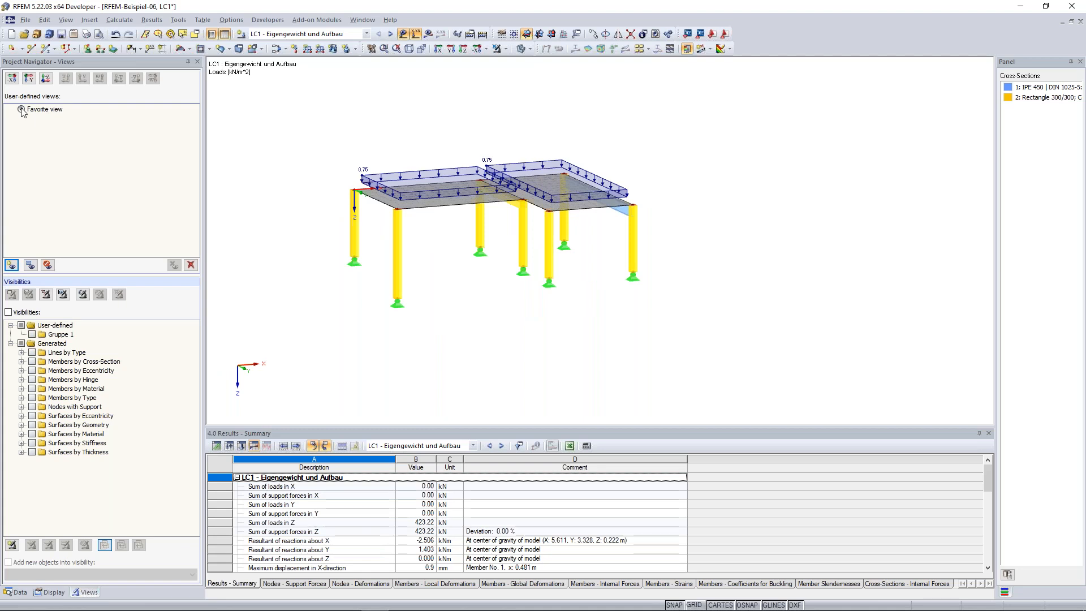
left_click(22, 109)
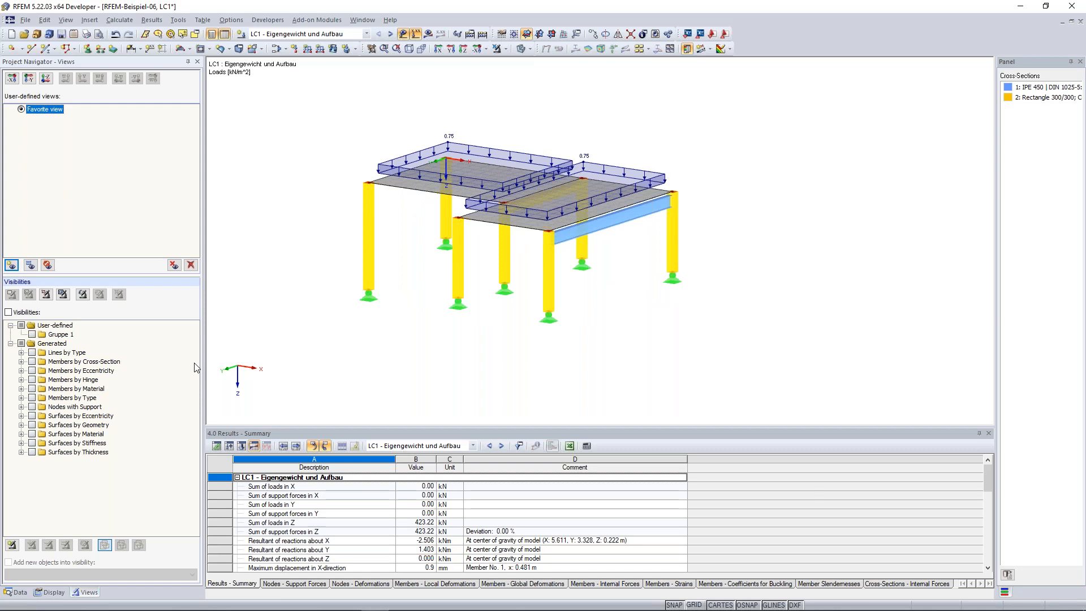
middle_click_drag(631, 320, 606, 335, "ctrl")
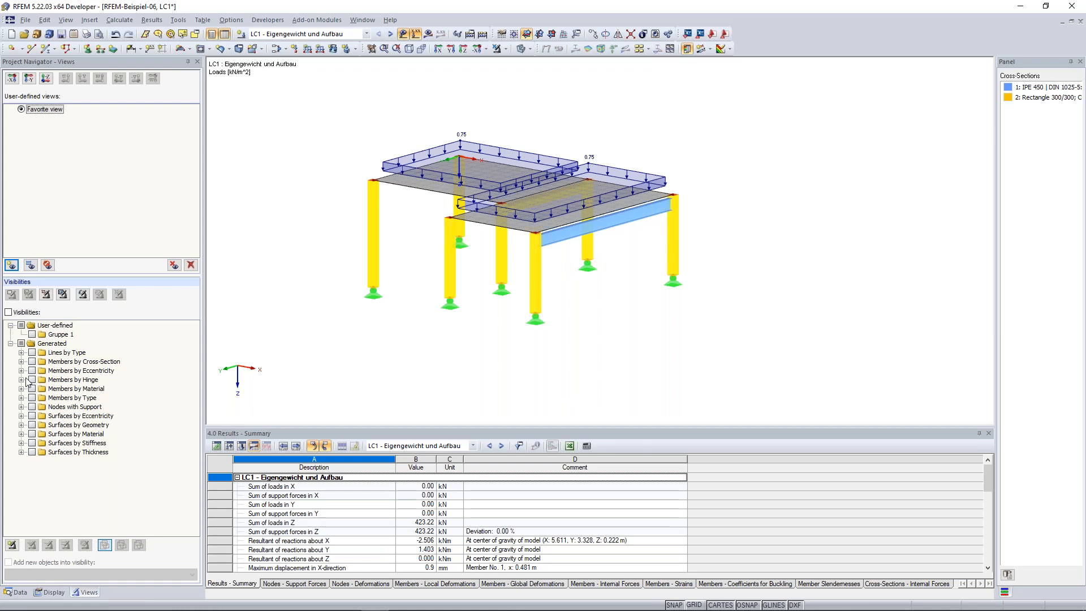
Step: Restrict the visible model to the generated visibility "2 - Rectangle 300/300" under Members by Cross-Section
left_click(20, 362)
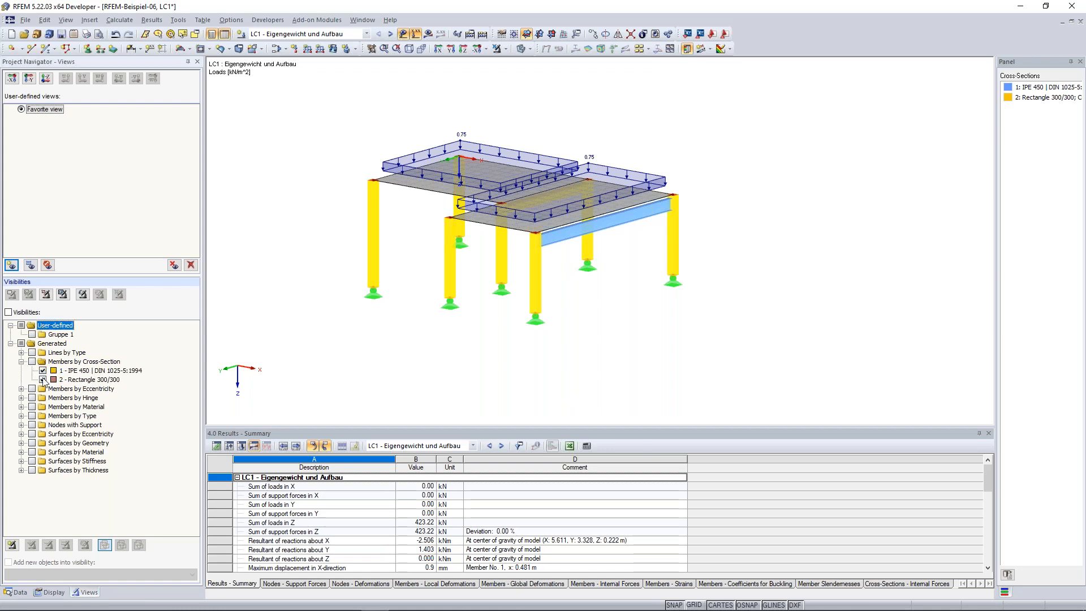
left_click(43, 370)
left_click(42, 379)
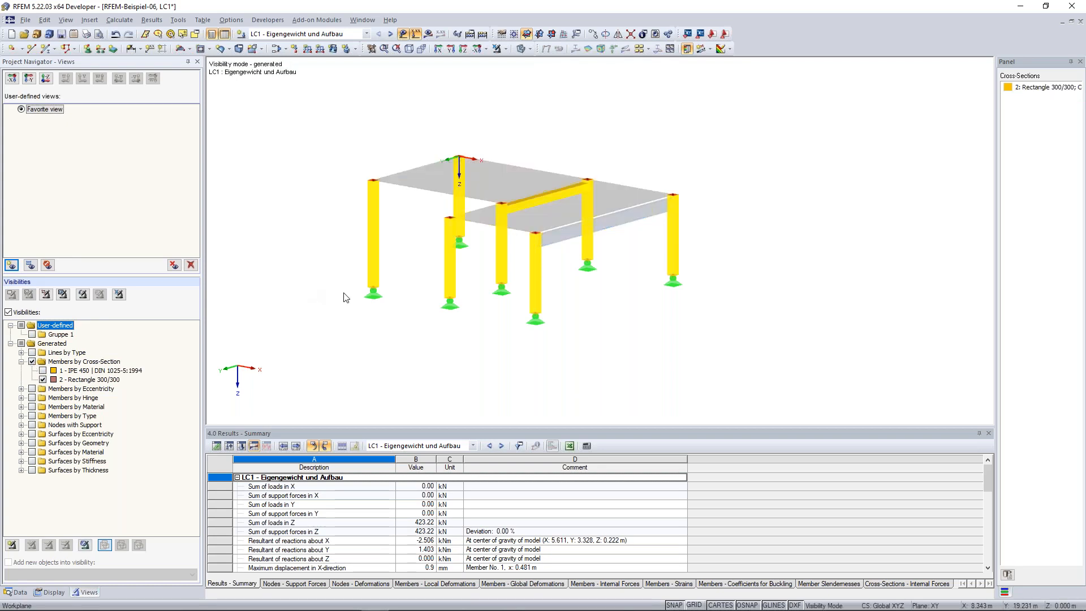
middle_click_drag(622, 311, 601, 320, "ctrl")
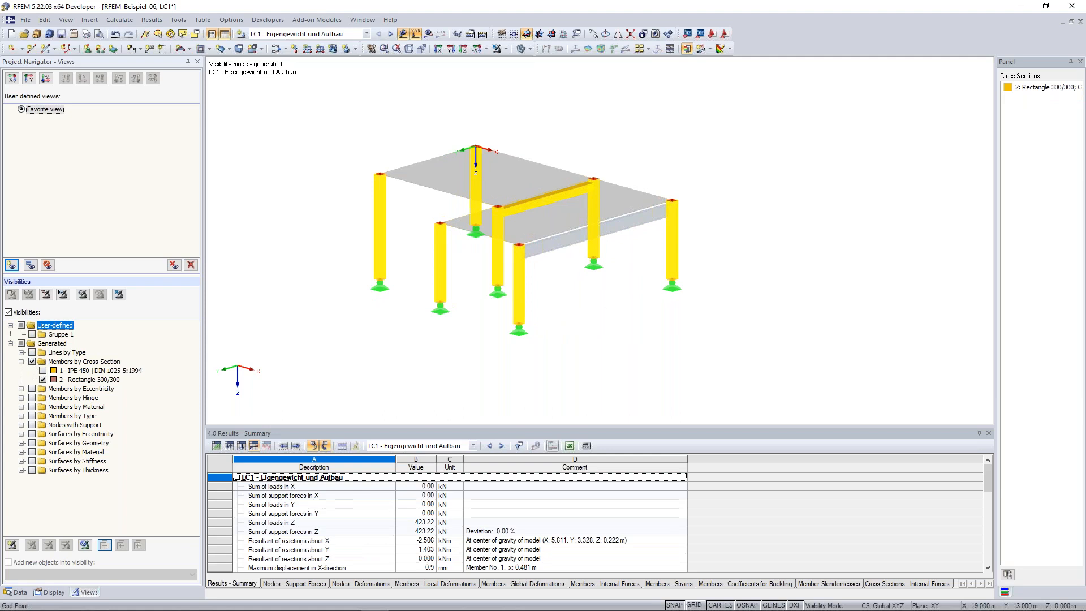
Step: Switch the generated visibility so that only the members with cross-section "1 - IPE 450" are active
left_click(32, 362)
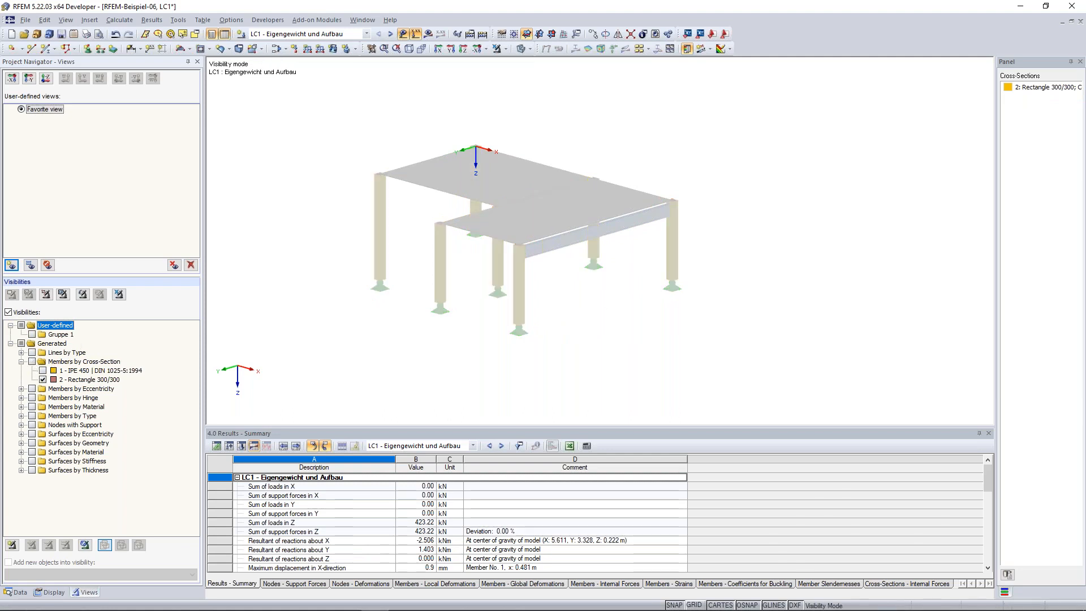
left_click(42, 370)
left_click(42, 380)
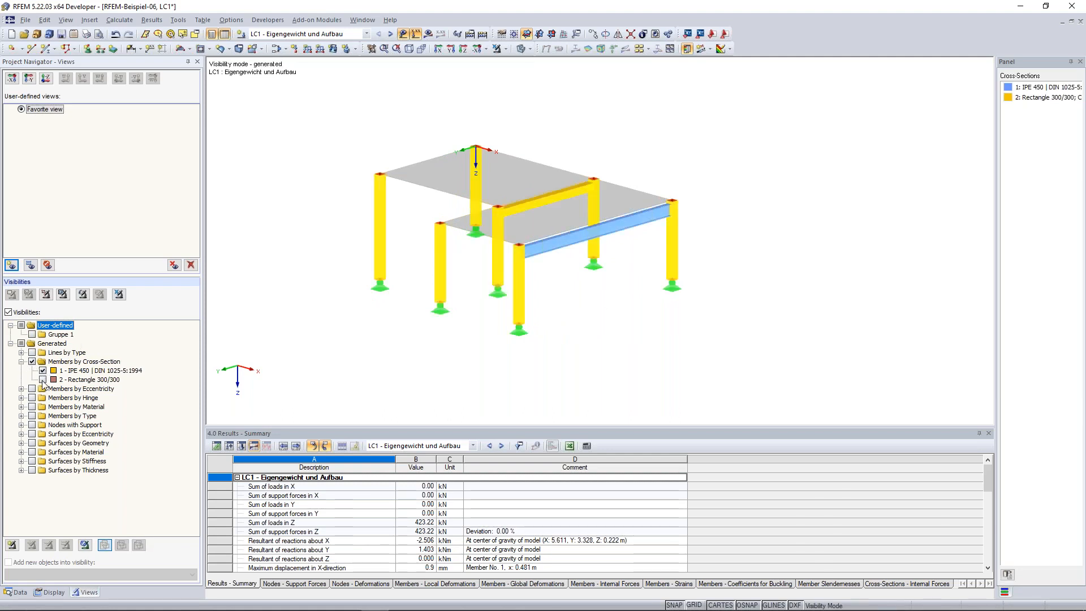
middle_click_drag(338, 299, 417, 266, "ctrl")
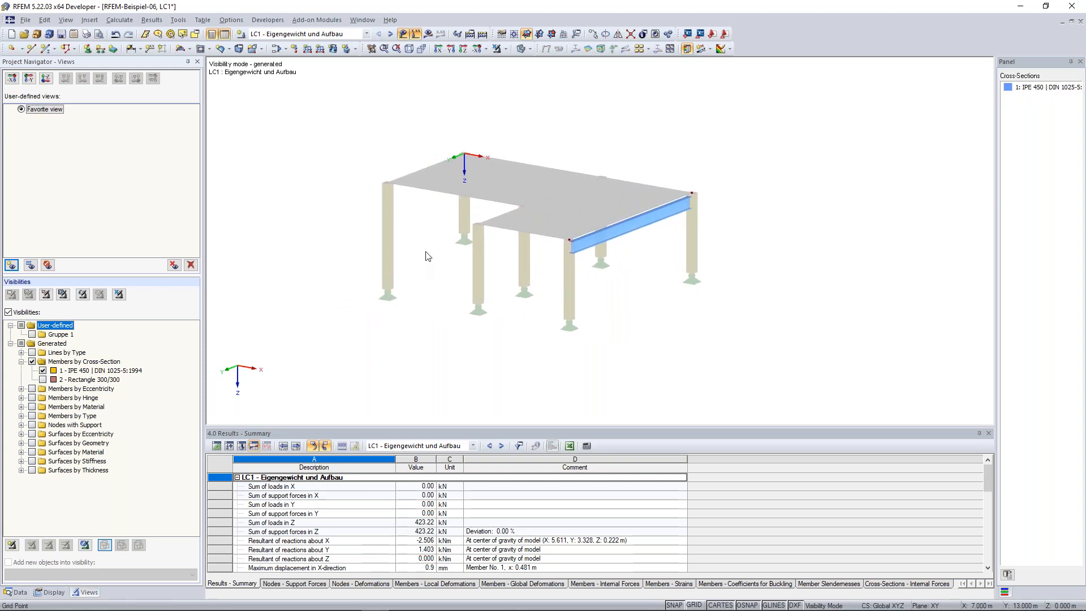
Step: Turn on the results for the isolated IPE 450 beam, and leave the visibility mode to see the whole model
left_click(433, 33)
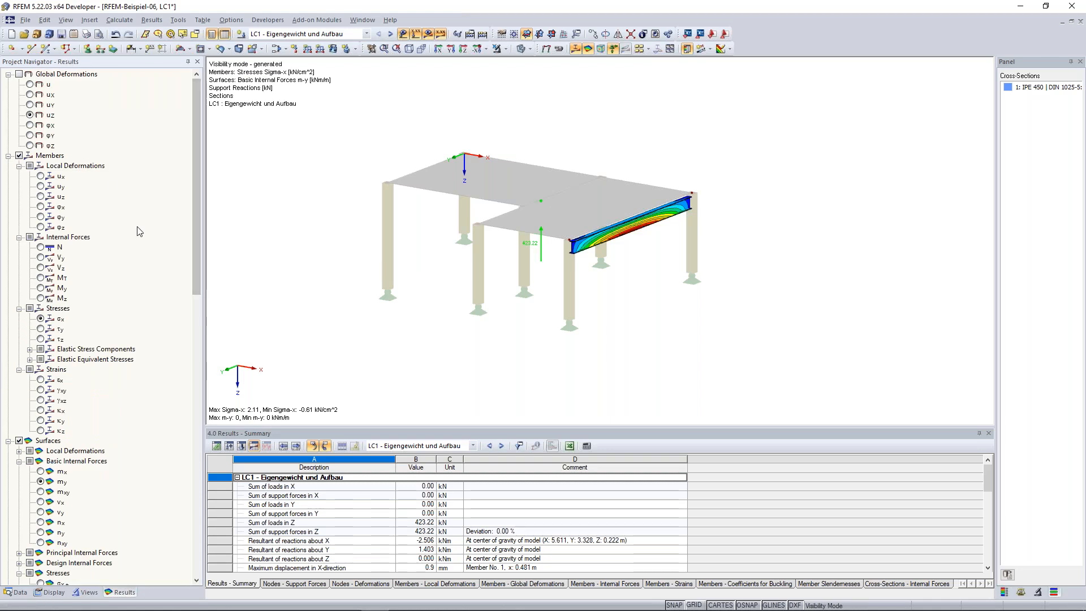
middle_click_drag(491, 132, 462, 174, "ctrl")
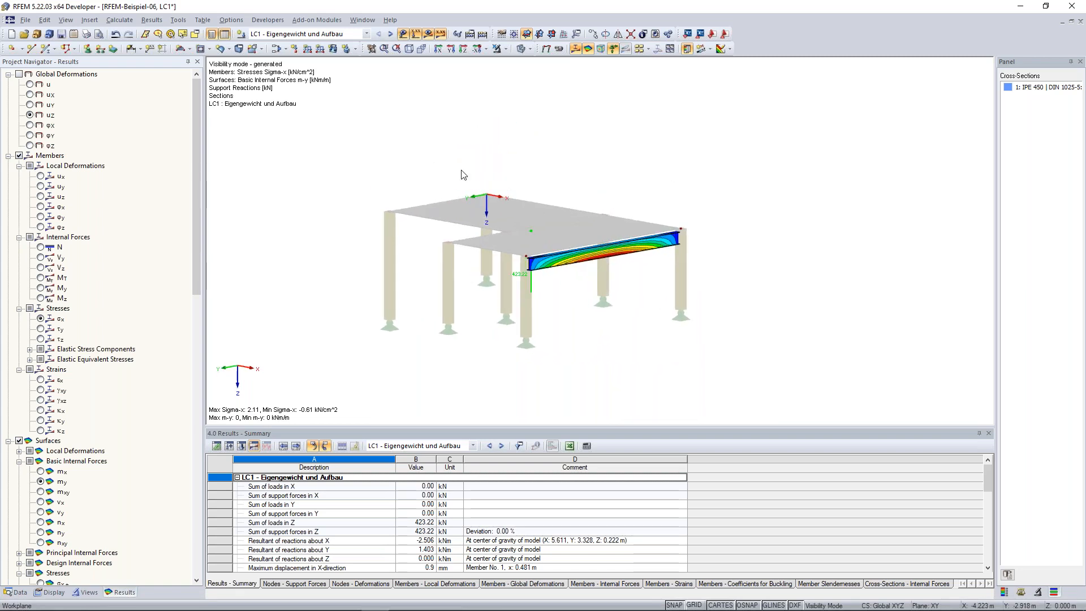
left_click(507, 51)
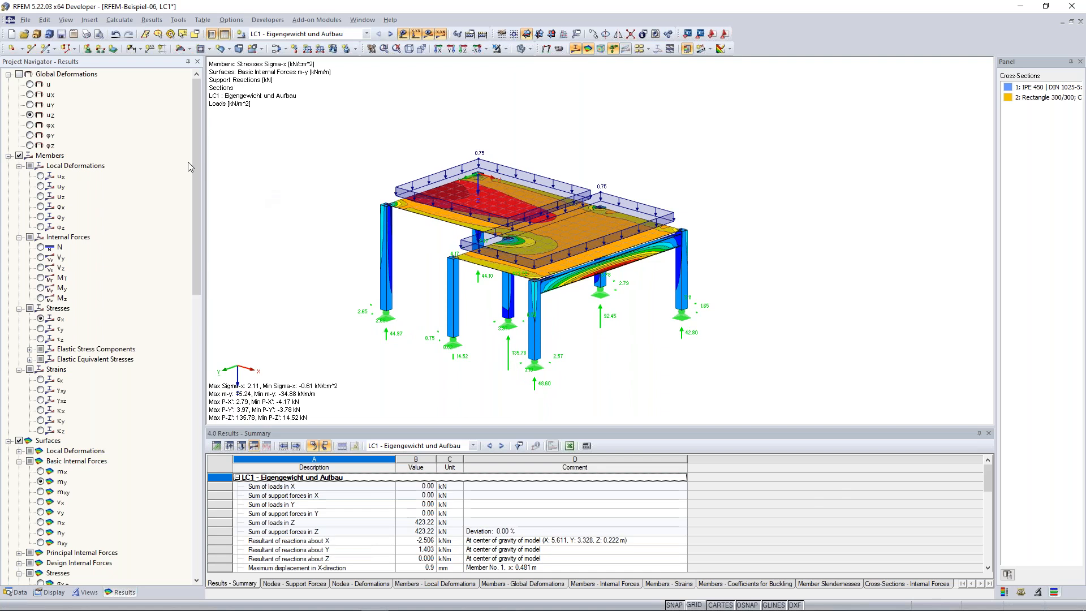
Step: Display the global deformations uZ on the model, and switch to the members' stresses σx
left_click(30, 115)
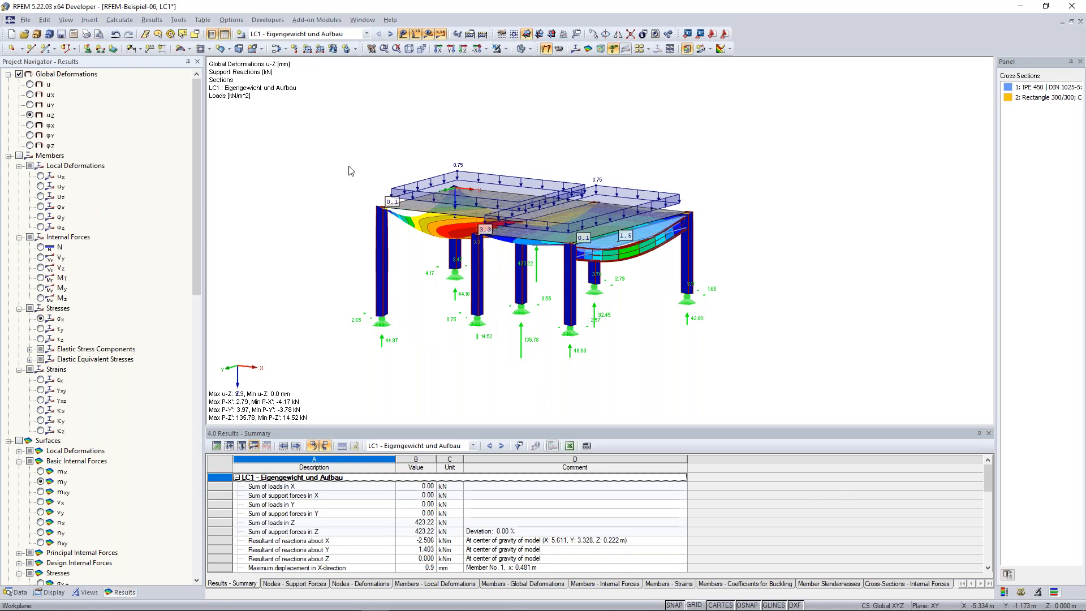
middle_click_drag(469, 256, 509, 257, "ctrl")
left_click(19, 156)
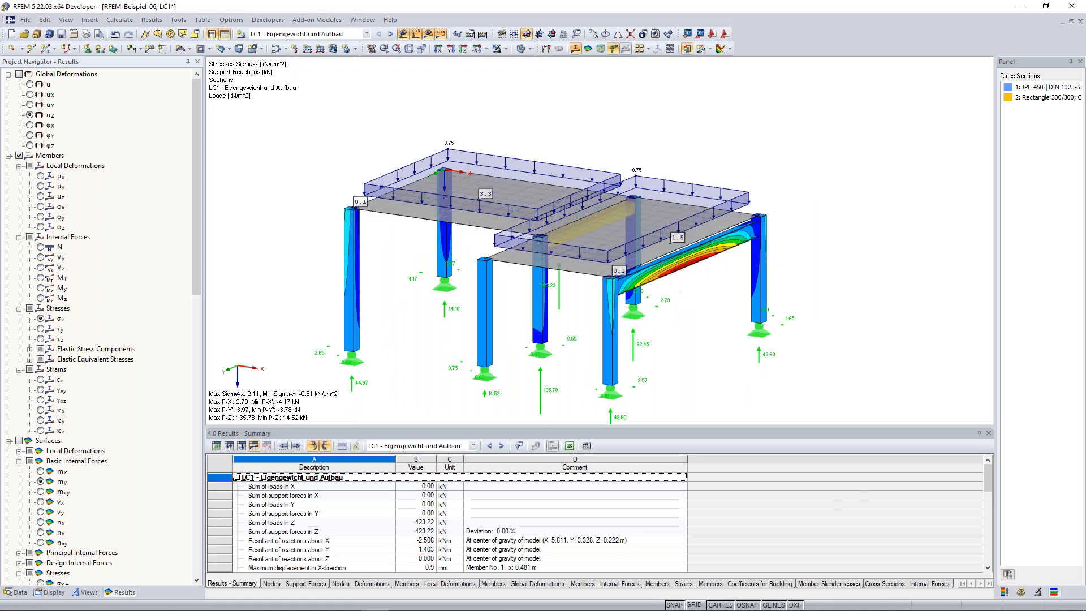
Step: Display the members' internal forces My, and change the display to the axial forces N
left_click(41, 288)
scroll(699, 286, "down", 4)
middle_click_drag(698, 287, 656, 266, "ctrl")
scroll(632, 260, "up", 5)
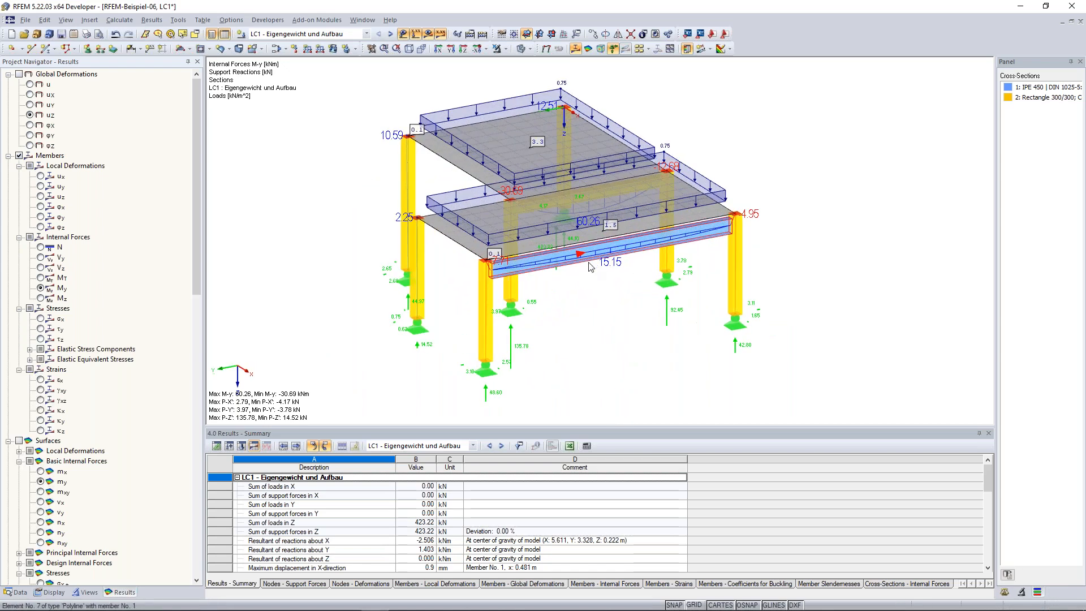
middle_click_drag(582, 295, 586, 213, "ctrl")
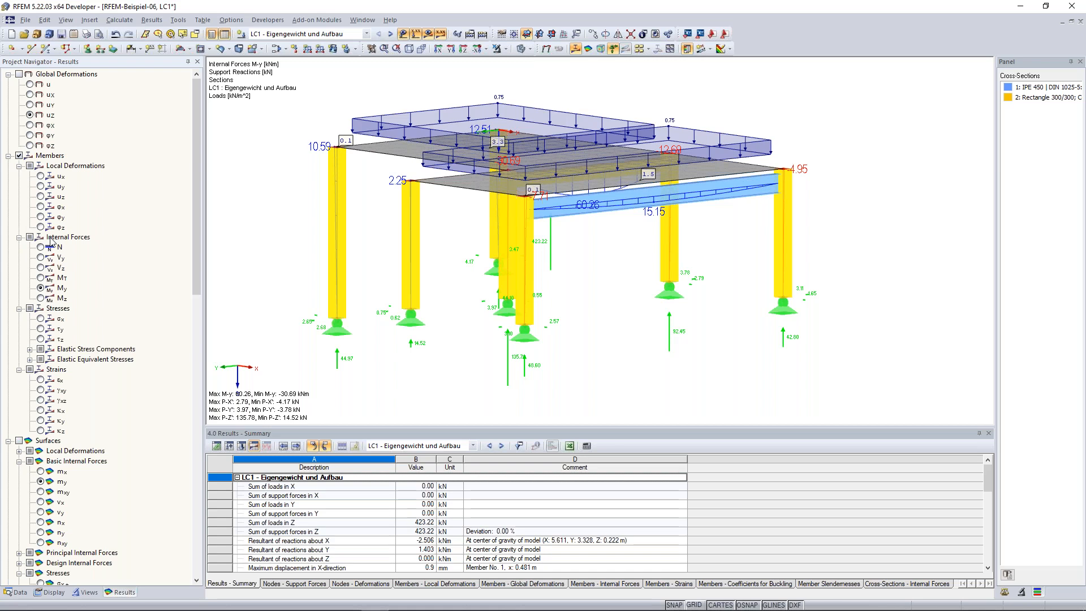
left_click(57, 247)
Step: Look through the nodes in table 1.1 and compare them with the Nodes entries in the Data navigator
left_click(217, 446)
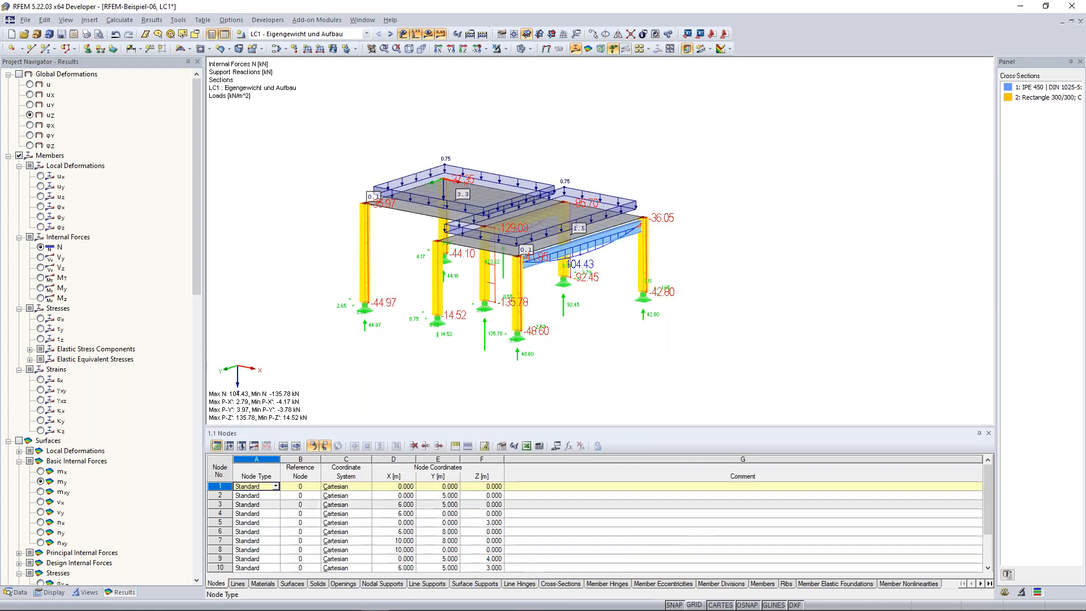
scroll(278, 506, "down", 7)
scroll(278, 506, "up", 7)
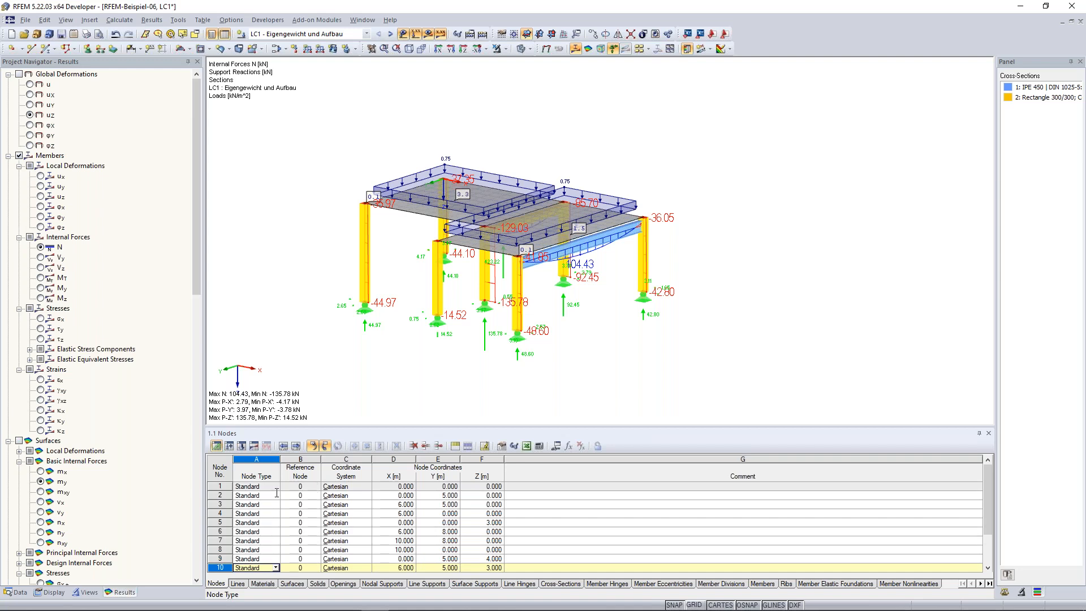
left_click(17, 592)
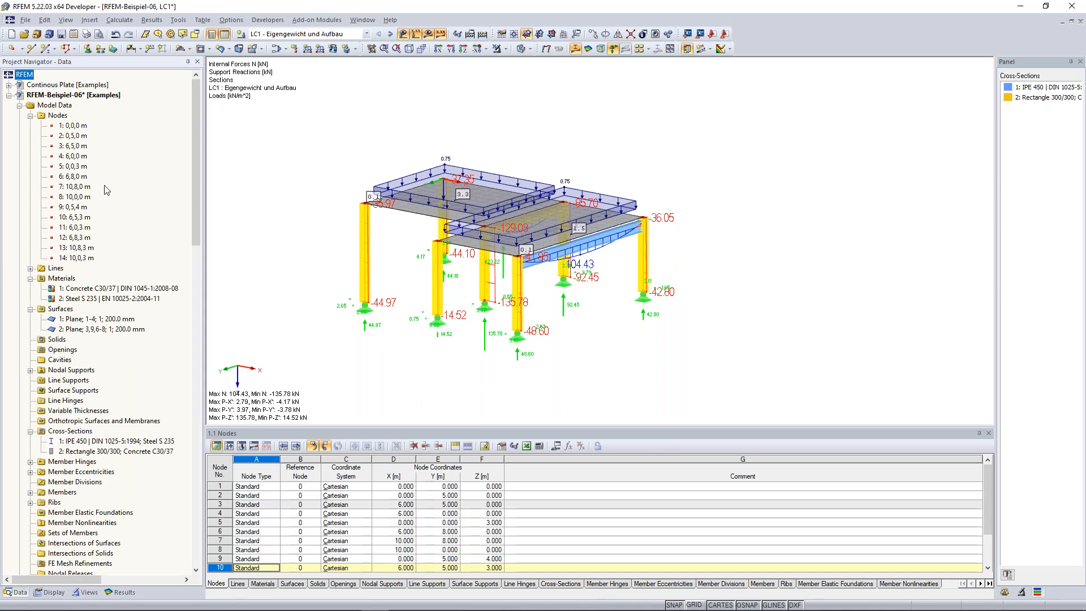
Step: Bring up table 1.3 Materials, collapse the Nodes branch in the navigator and select the material Steel S 235
left_click(263, 584)
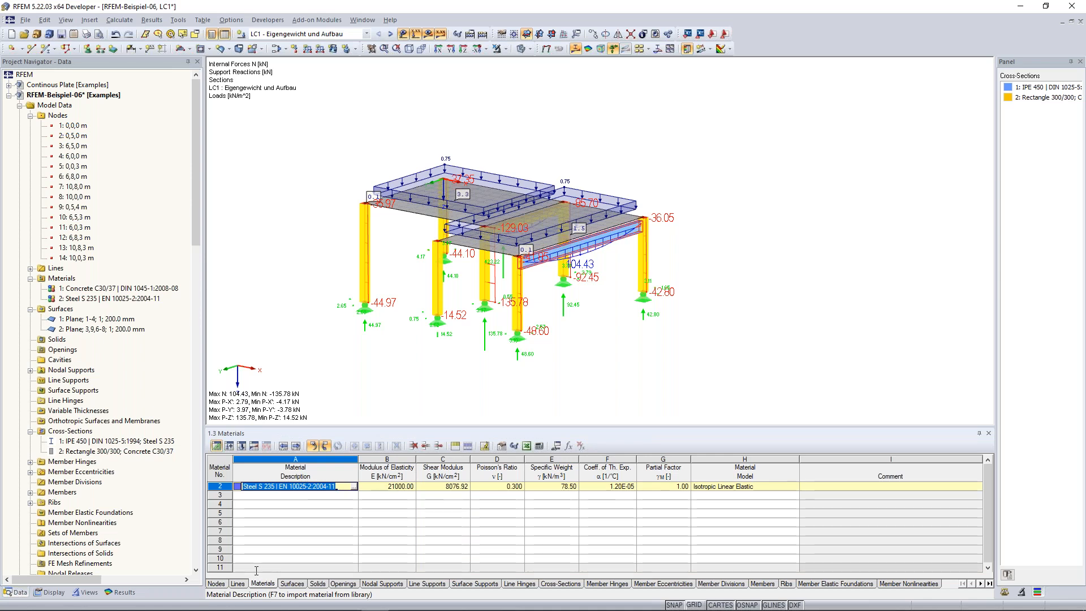
left_click(30, 117)
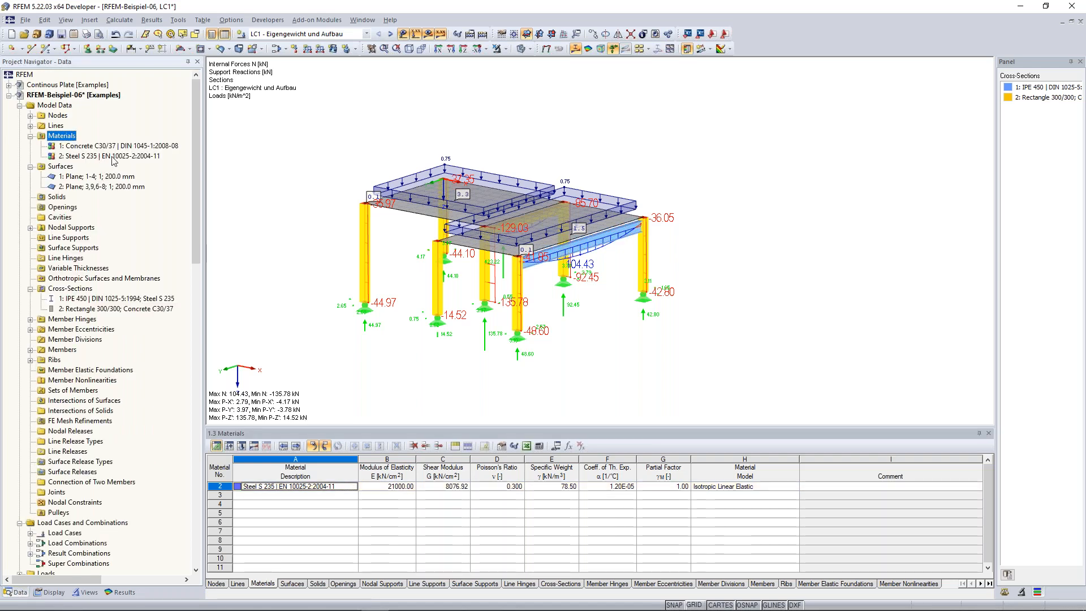
left_click(98, 156)
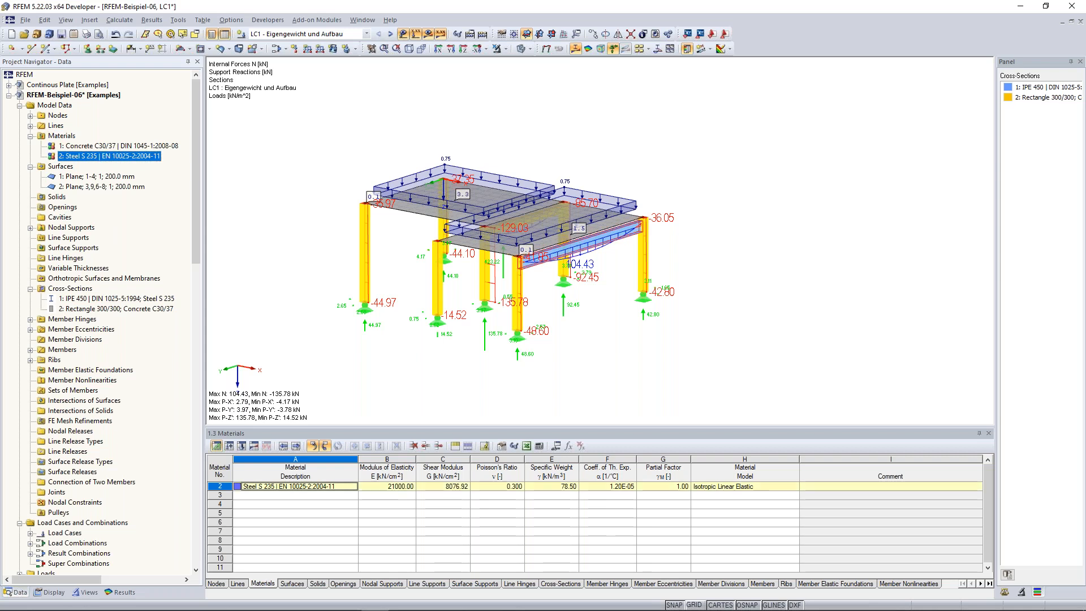
scroll(273, 517, "up", 1)
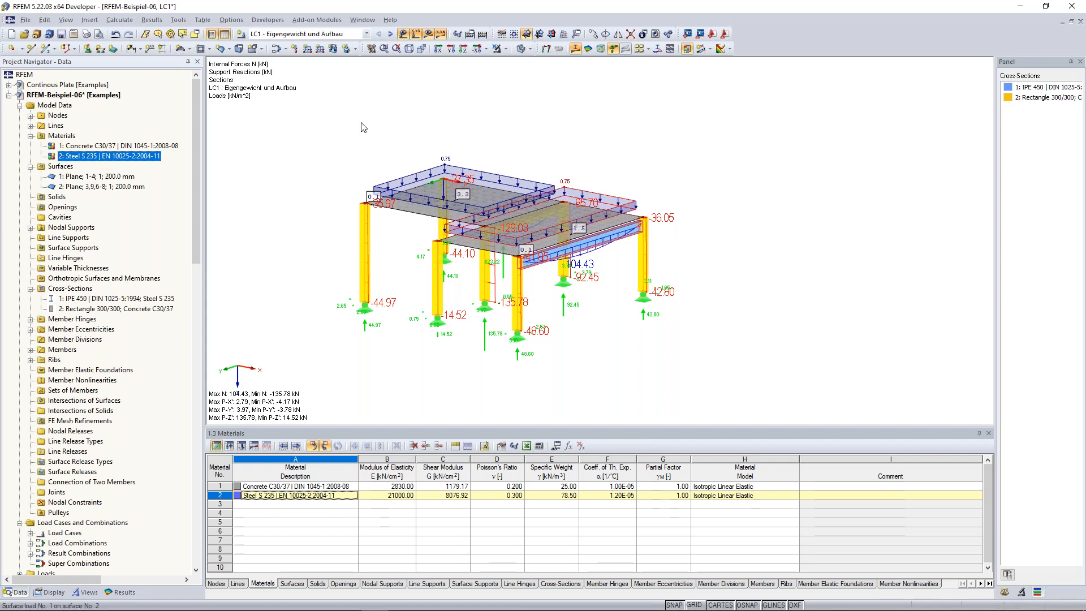
Step: Move, rotate and zoom the model in the graphic area to examine it from different angles and distances
middle_click_drag(282, 267, 292, 271)
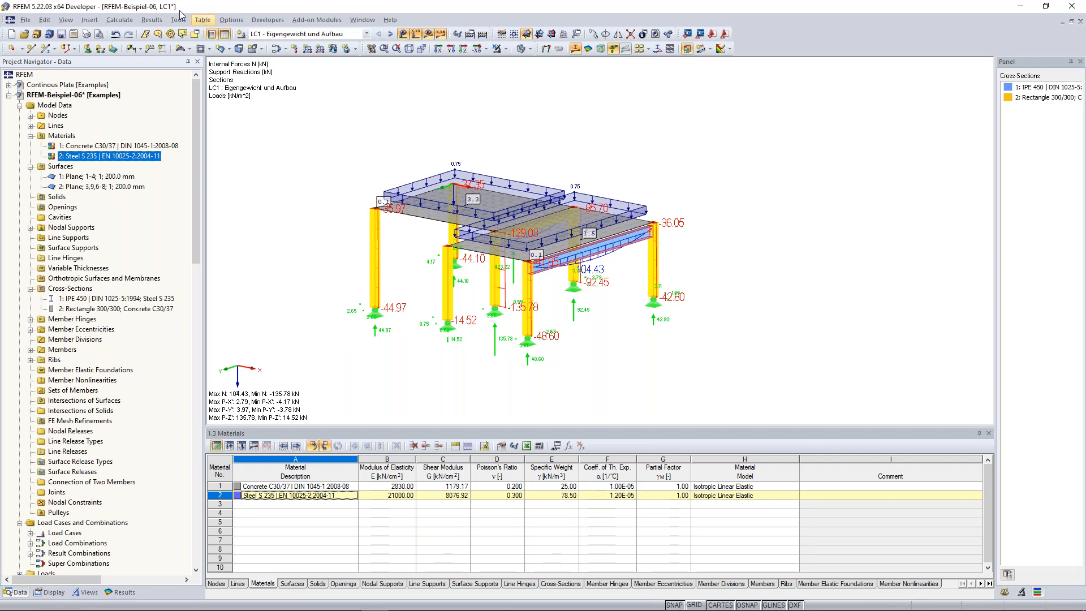
middle_click_drag(695, 202, 696, 201)
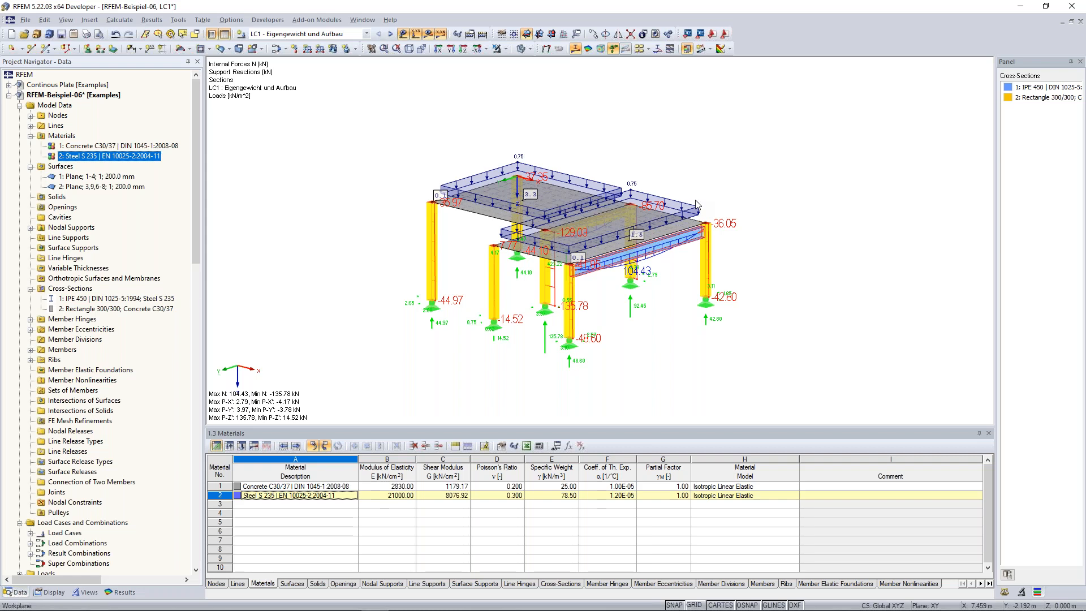
scroll(738, 310, "down", 1)
middle_click_drag(777, 300, 758, 302, "ctrl")
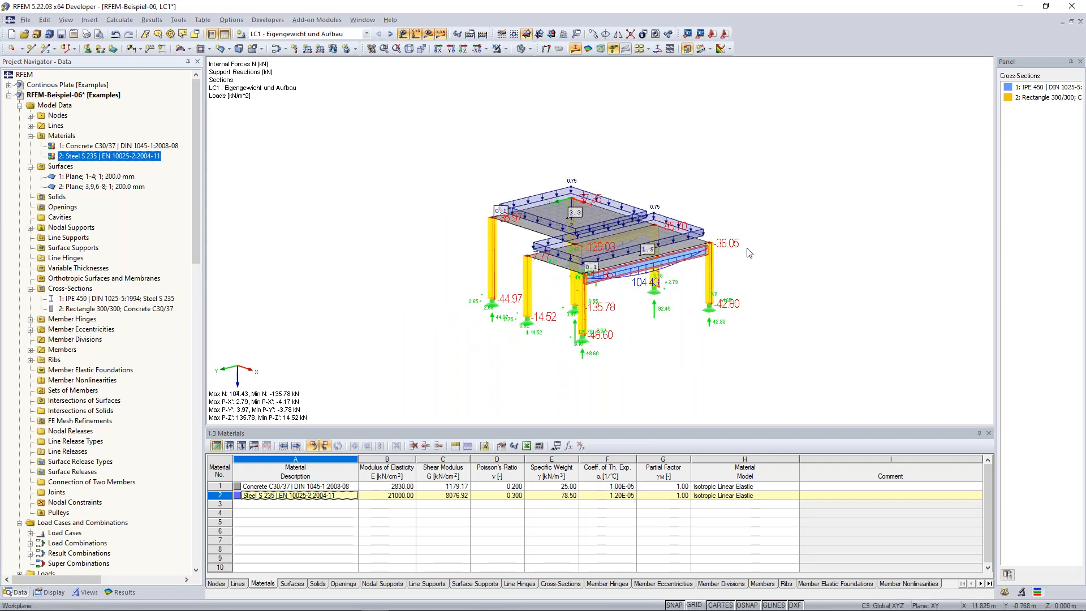
mouse_move(748, 232)
middle_mouse_down("ctrl")
mouse_move(798, 230)
mouse_move(759, 244)
middle_mouse_up("ctrl")
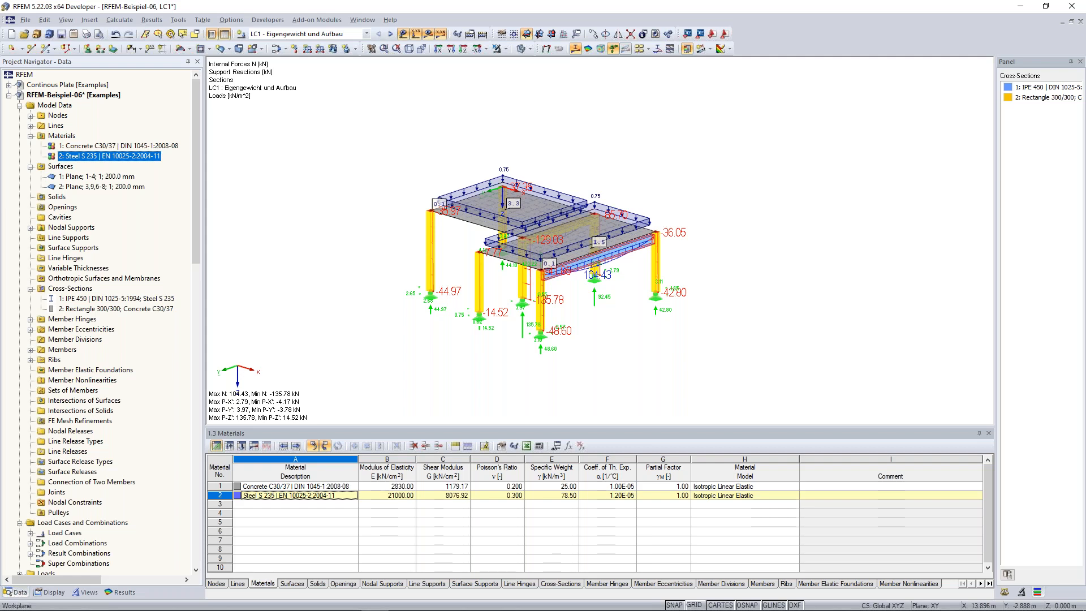
left_click_drag(714, 83, 802, 185)
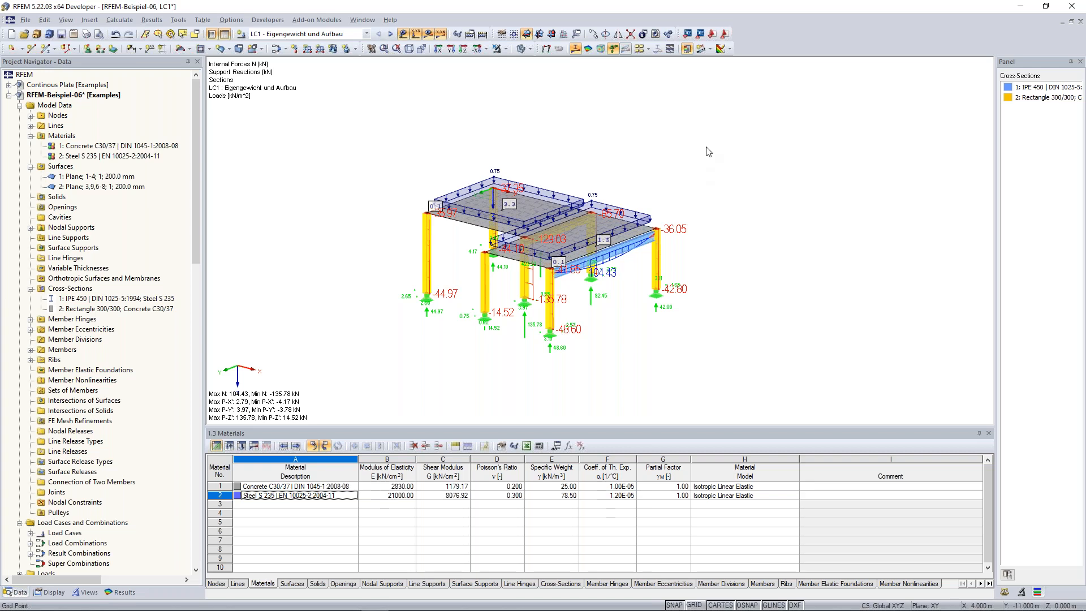
middle_click_drag(707, 147, 786, 103)
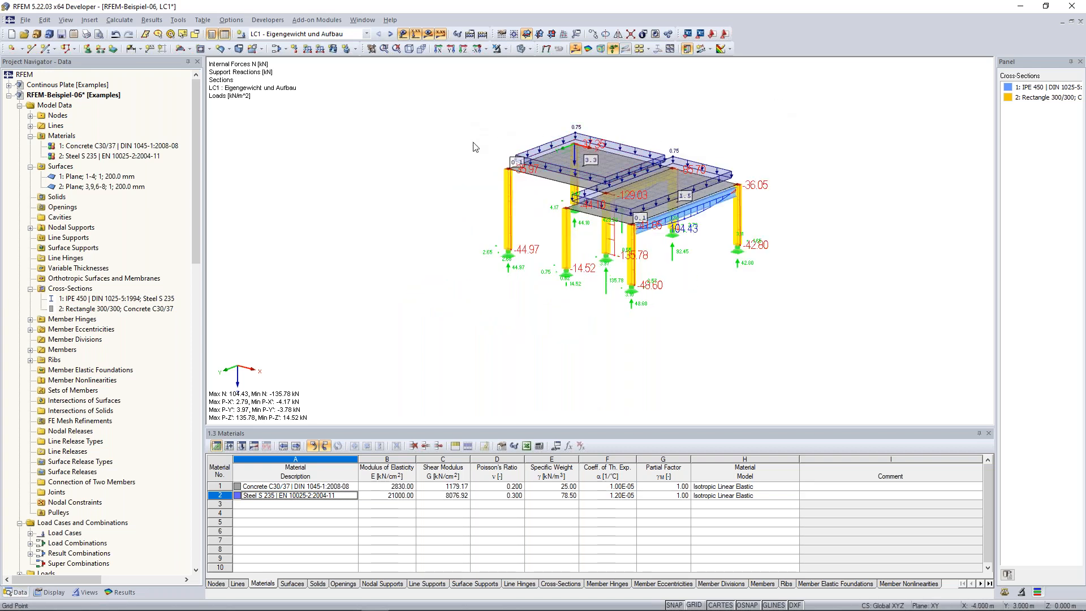
scroll(483, 144, "up", 1)
scroll(483, 144, "up", 1)
scroll(452, 127, "down", 1)
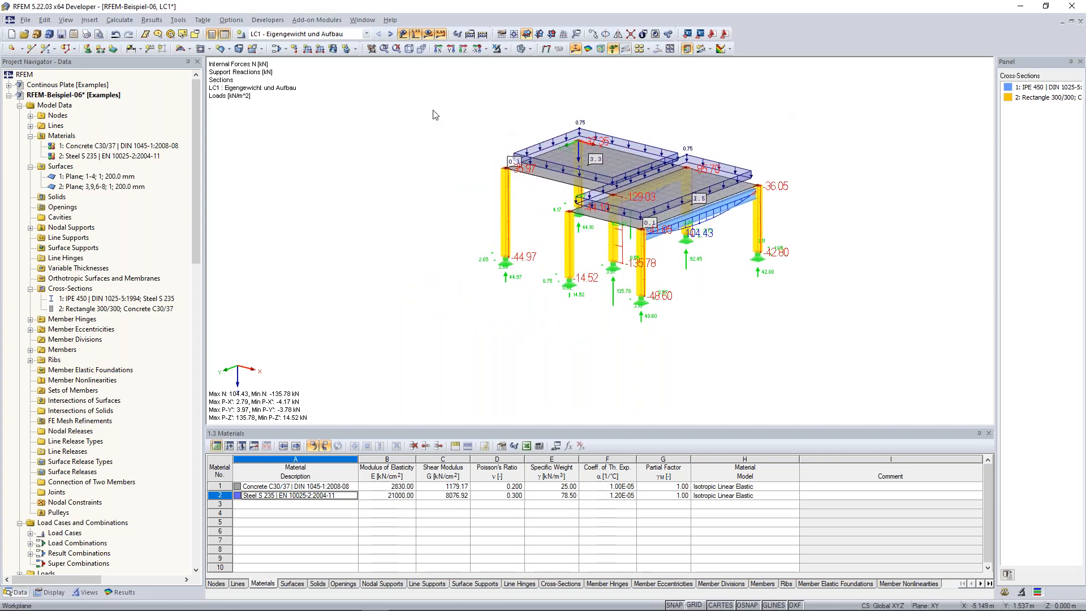
Step: Try selecting only fully enclosed objects by drawing a selection window from left to right around the model's leftmost column
left_click_drag(412, 94, 430, 116)
left_click_drag(431, 112, 537, 293)
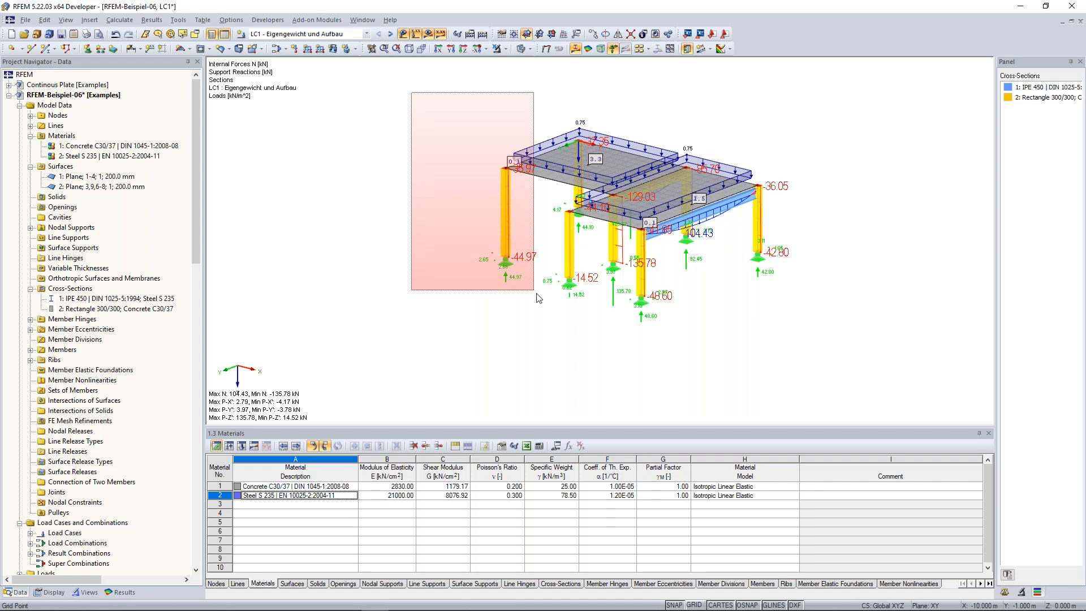
left_click_drag(537, 298, 537, 298)
scroll(477, 173, "up", 1)
left_click(474, 168)
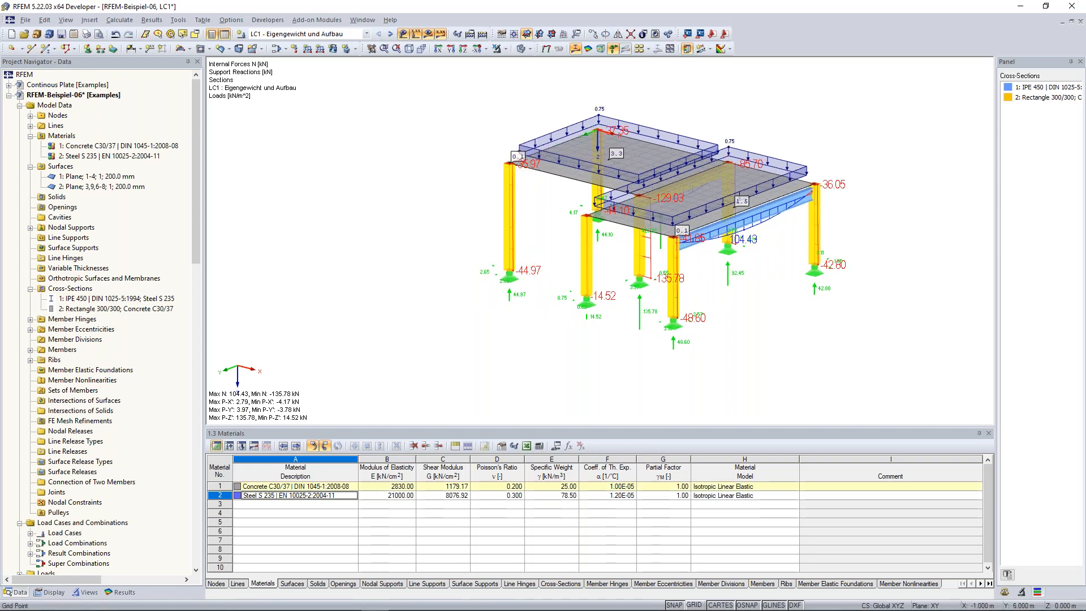
left_click_drag(425, 93, 544, 324)
left_click_drag(446, 114, 546, 324)
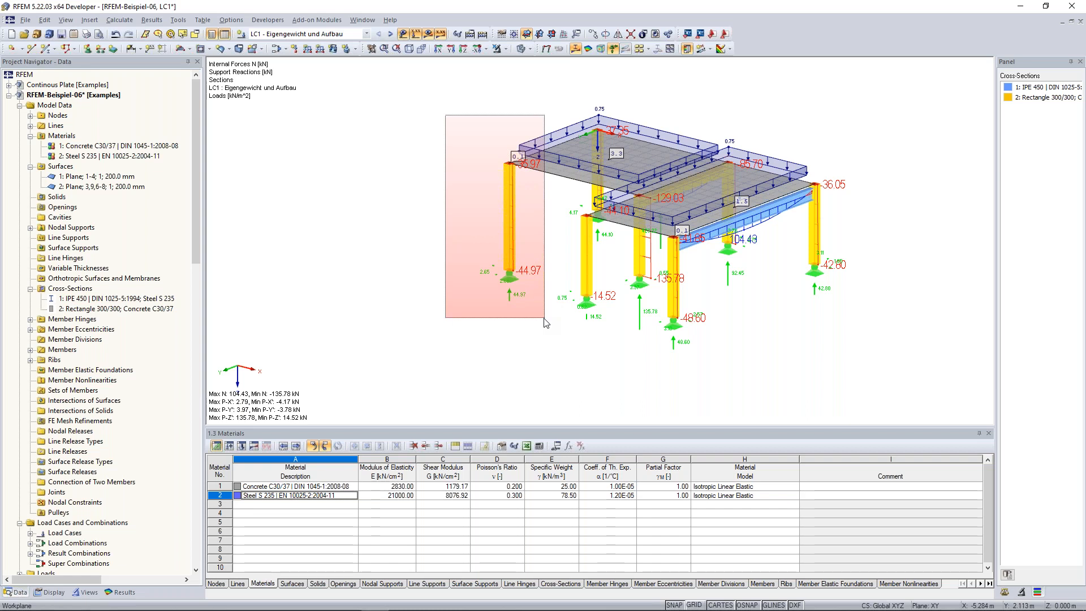
left_click_drag(545, 318, 544, 318)
Step: Select the rightmost column and its support with a crossing window drawn from right to left, and clear the selection
left_click_drag(789, 320, 680, 202)
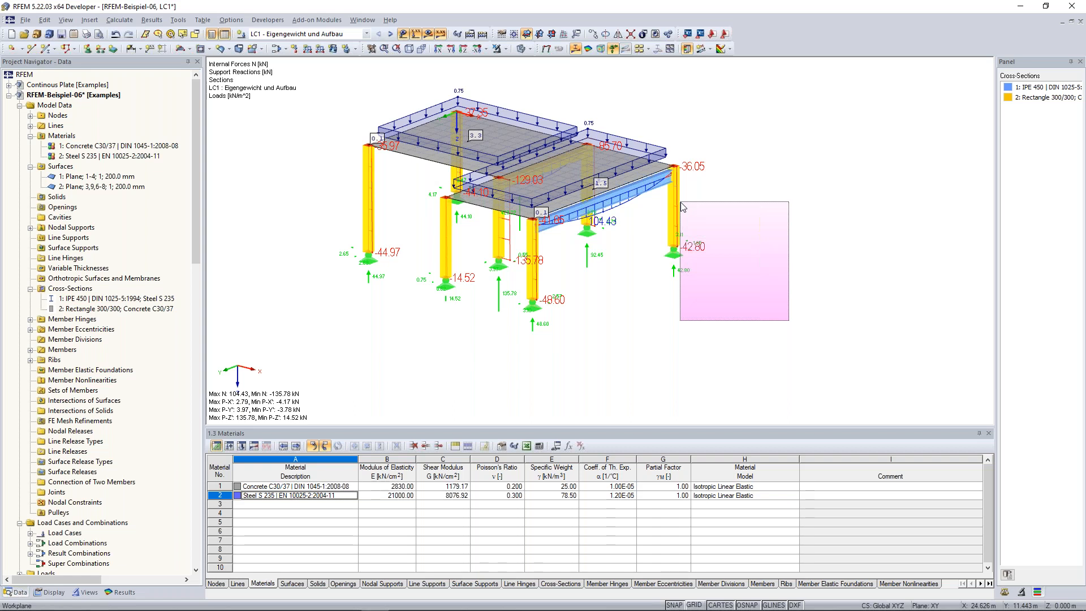
left_click_drag(681, 202, 625, 115)
mouse_move(735, 272)
middle_mouse_down("ctrl")
mouse_move(721, 271)
mouse_move(730, 277)
middle_mouse_up("ctrl")
left_click(729, 278)
left_click_drag(750, 306, 742, 276)
left_click(632, 92)
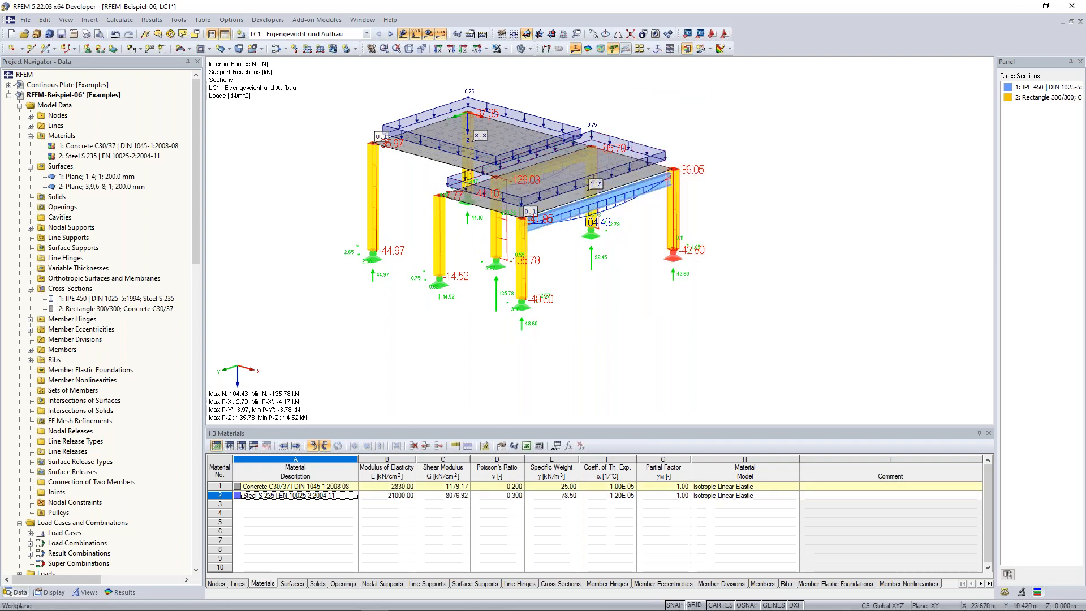
key("Escape")
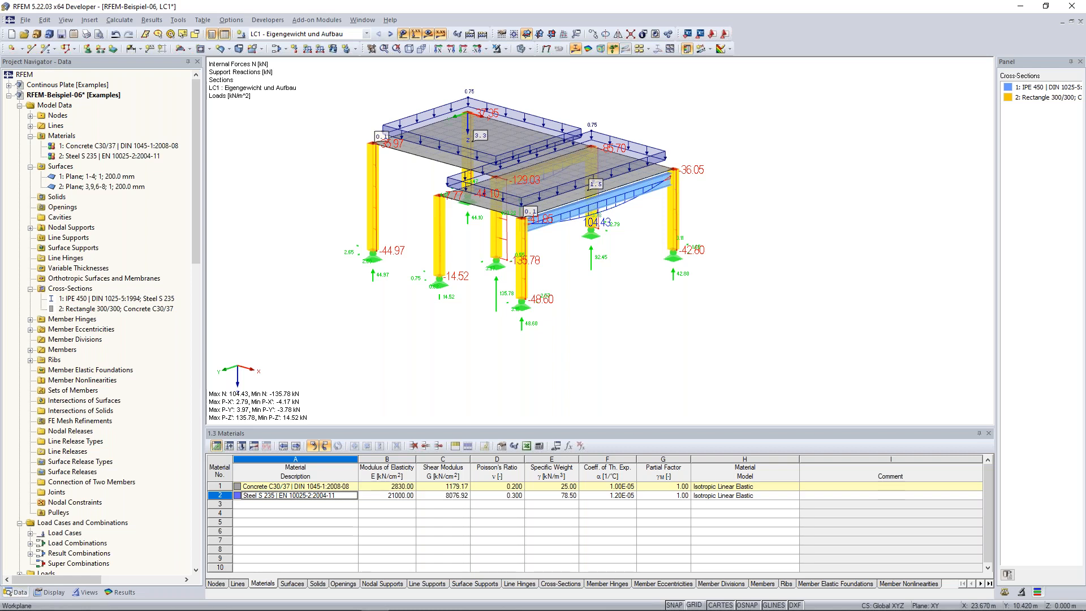
scroll(704, 170, "up", 2)
scroll(698, 189, "down", 2)
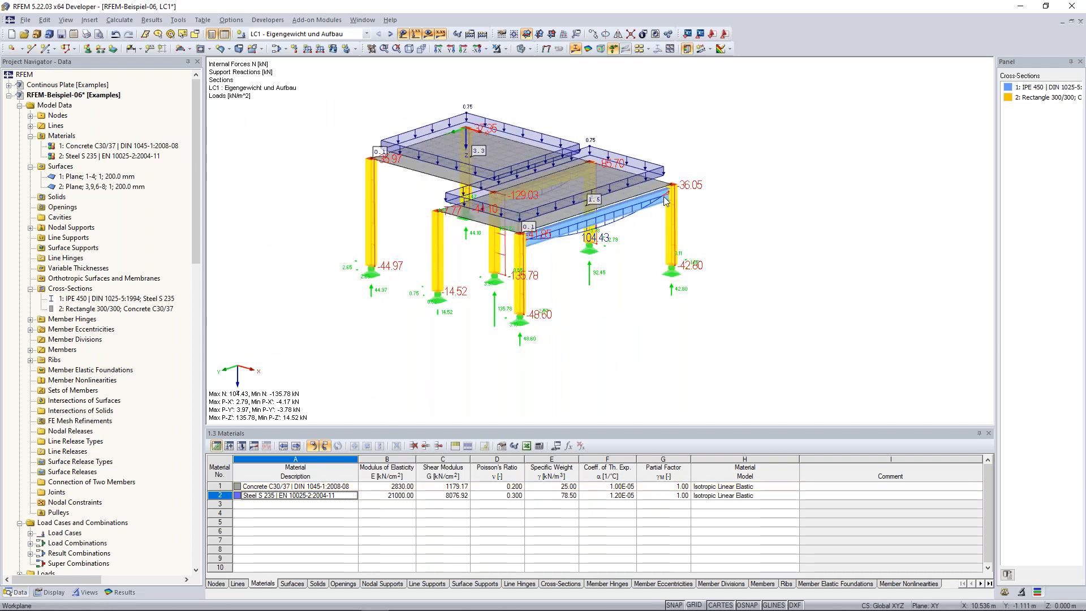
middle_click_drag(666, 202, 659, 210, "ctrl")
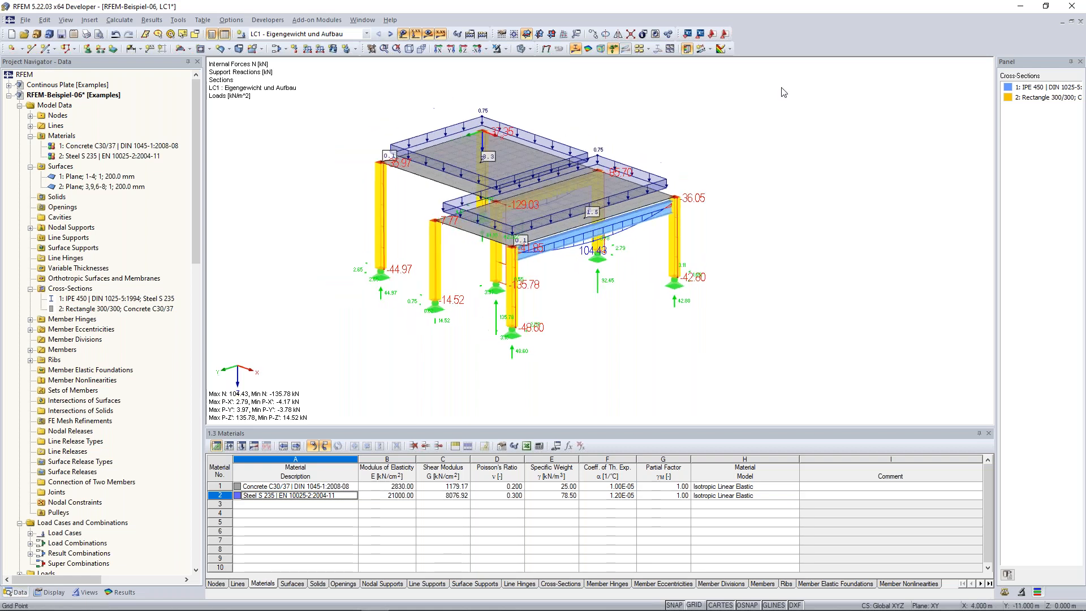
Step: Review the context menu commands offered for the empty graphic area and for the model's leftmost column
right_click(781, 88)
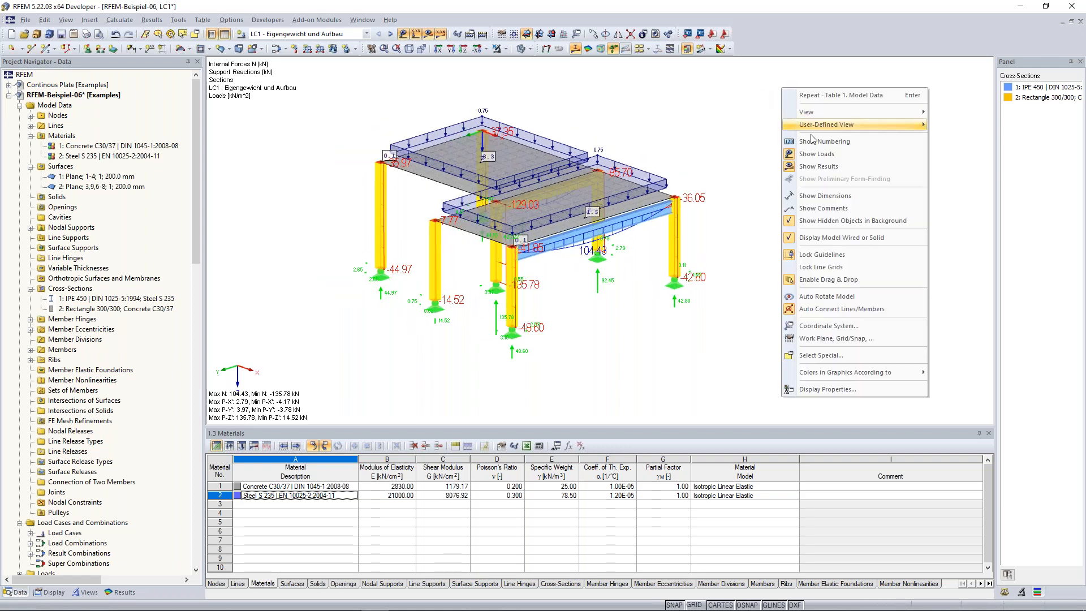
right_click(802, 91)
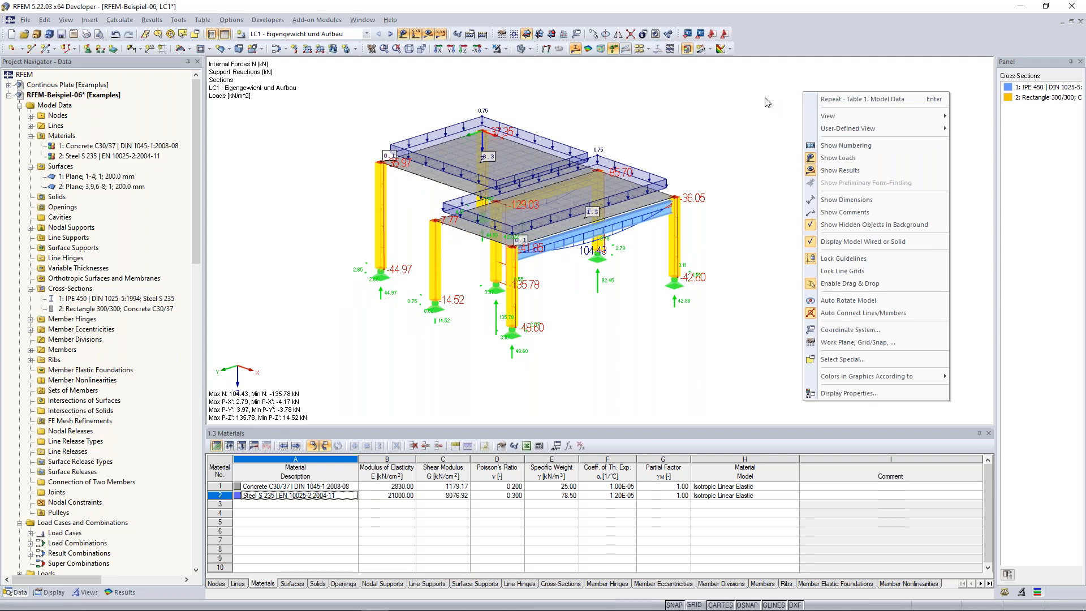
left_click(870, 258)
right_click(381, 179)
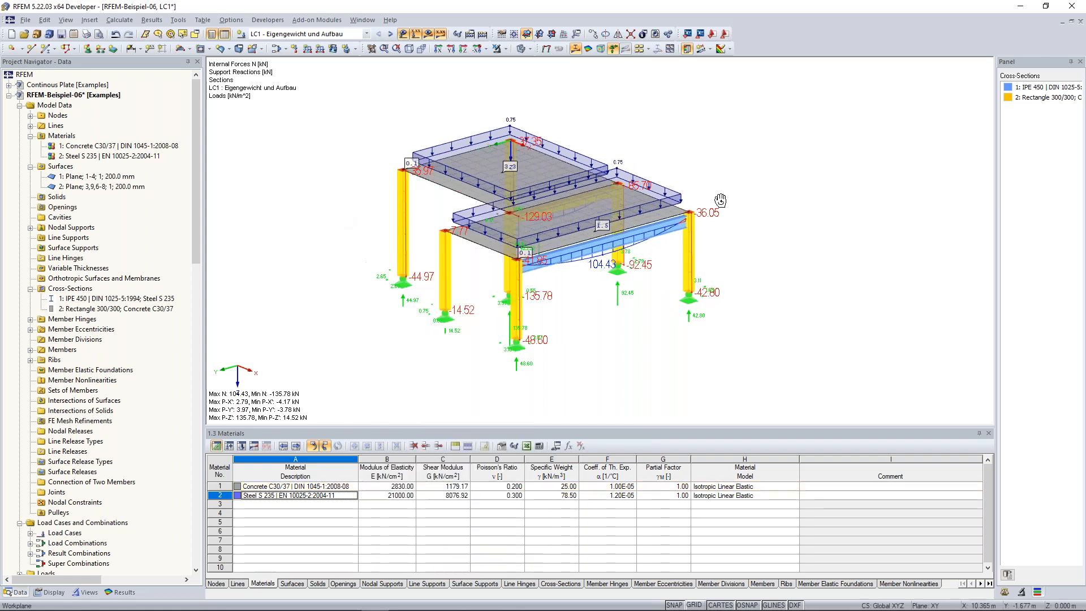
middle_click_drag(721, 202, 719, 200, "ctrl")
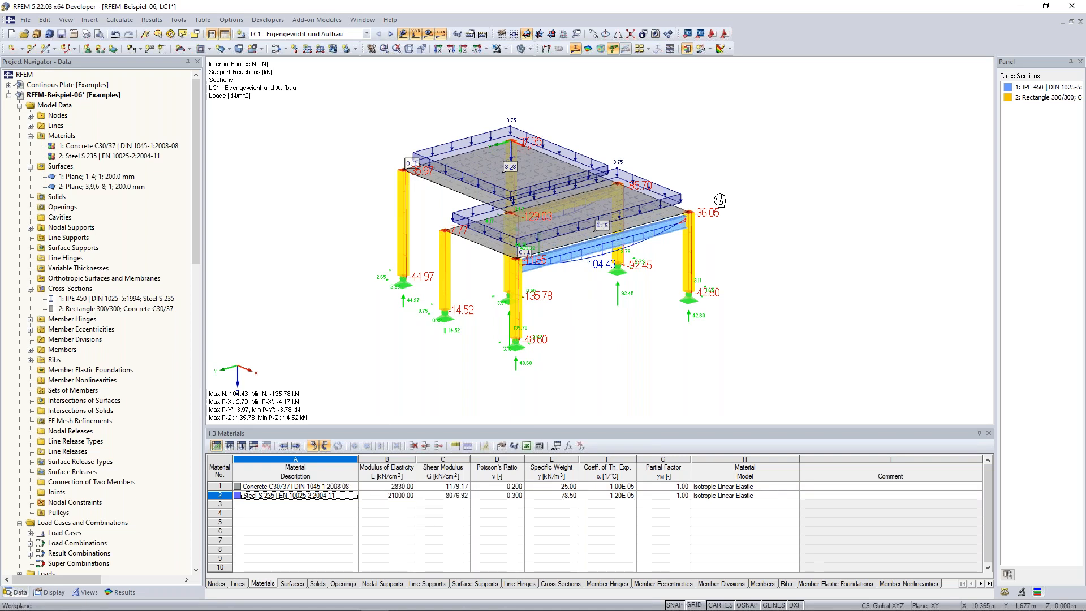
middle_click_drag(719, 200, 718, 201, "ctrl")
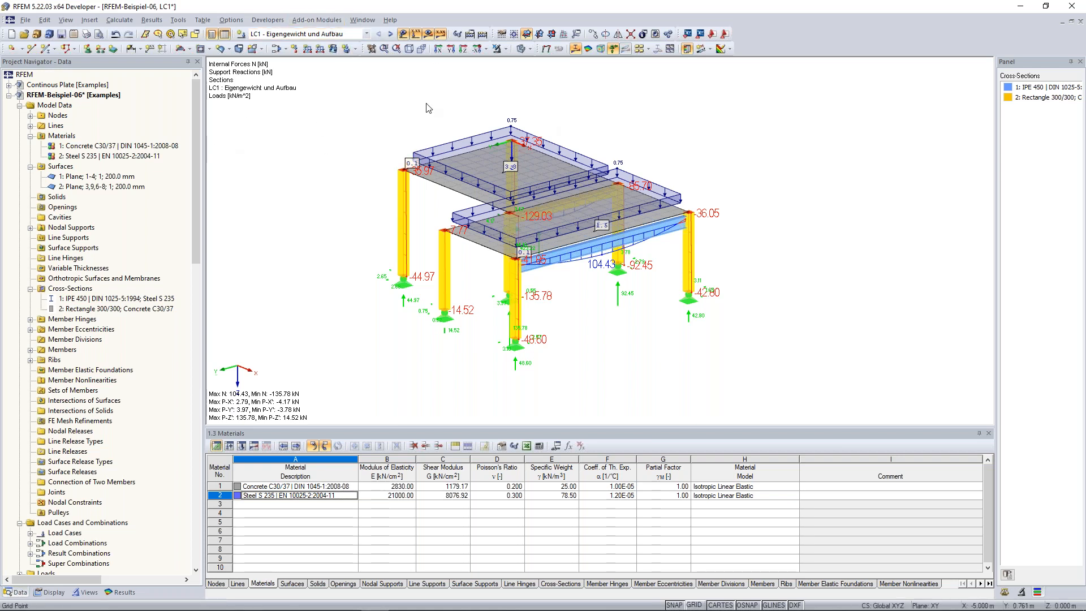
Step: Review the Units and Decimal Places settings for the RFEM model data, and close them without changes
left_click(237, 21)
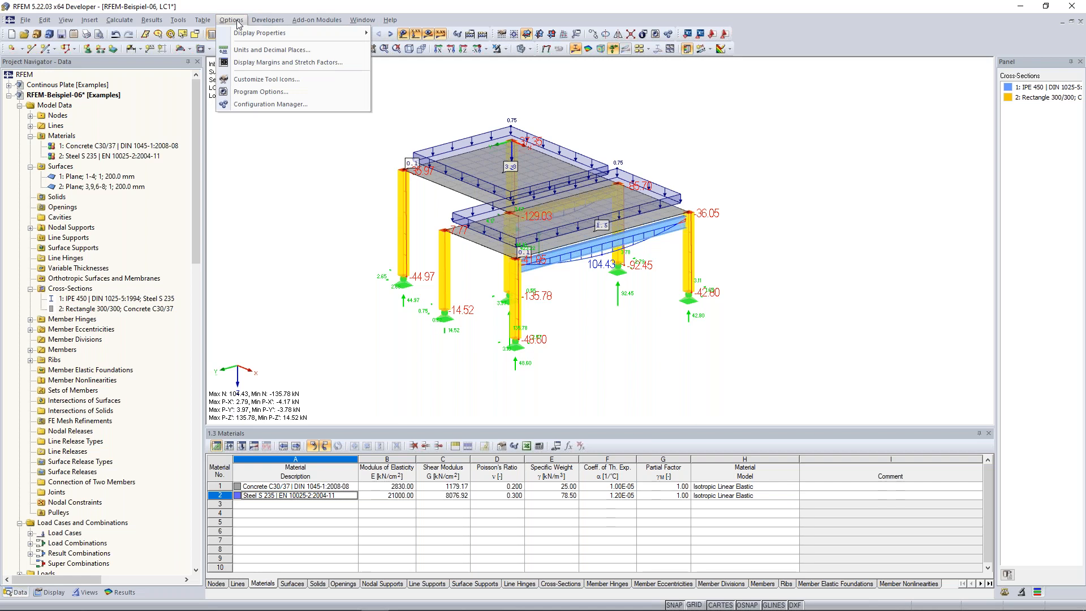
left_click(272, 50)
left_click_drag(468, 150, 432, 67)
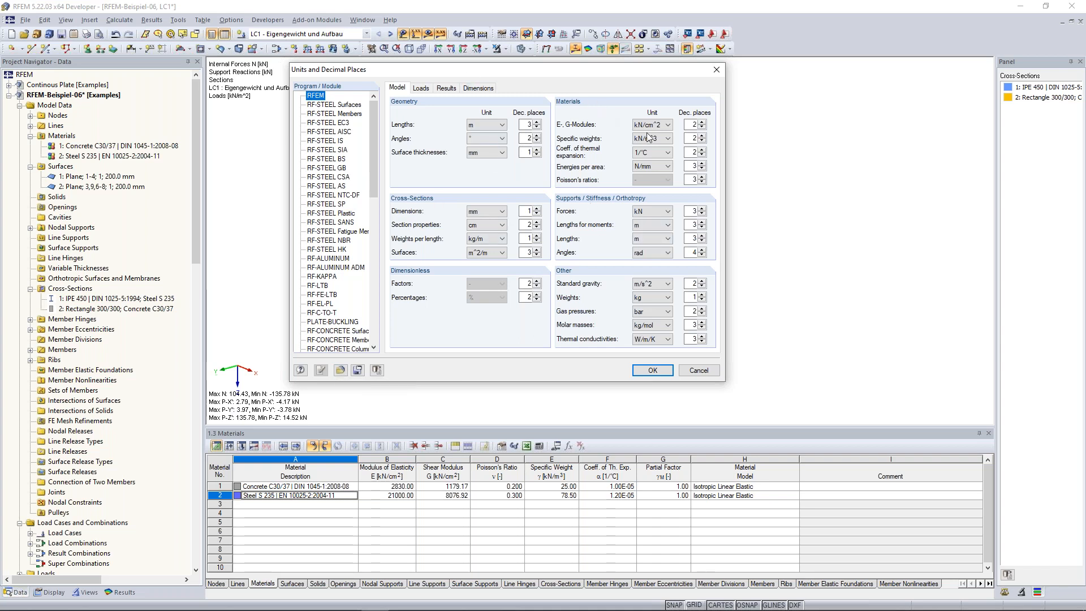
left_click(720, 75)
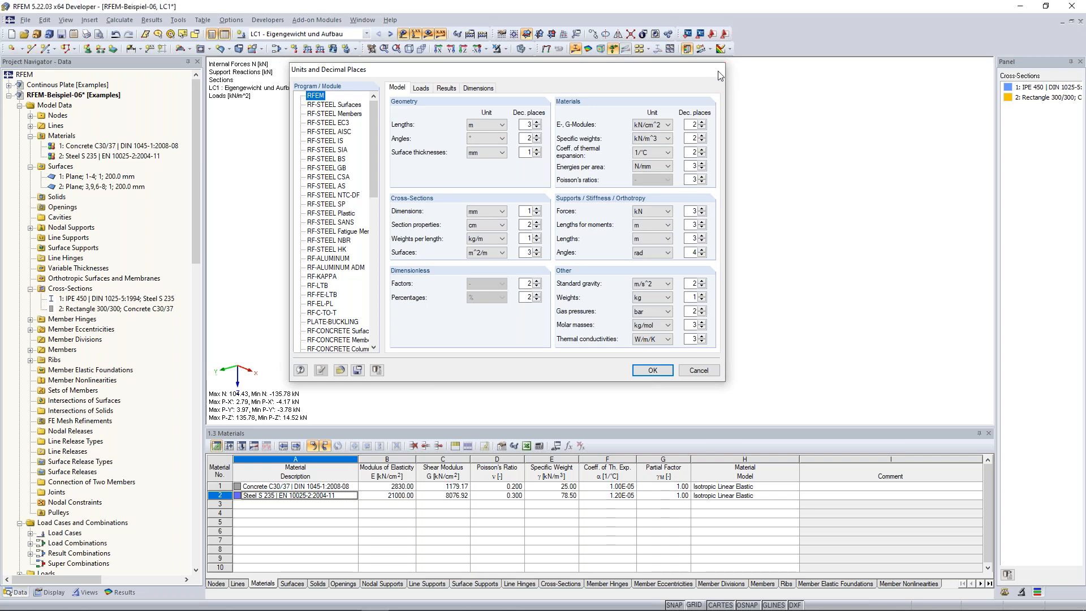
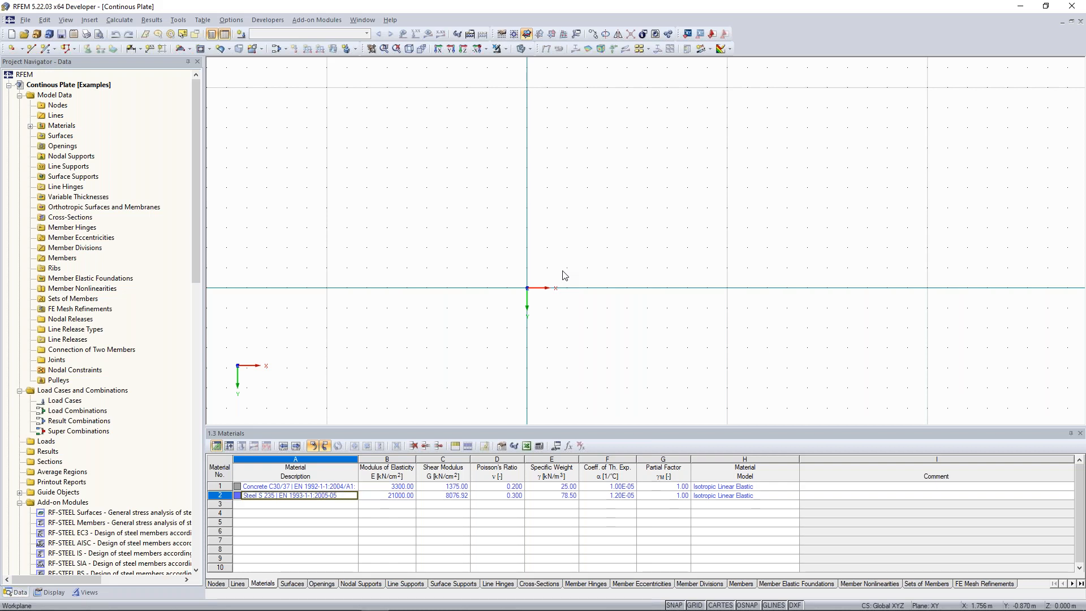
Step: Switch back to RFEM and start a new rectangular surface with Concrete C30/37 as its material
mouse_move(354, 609)
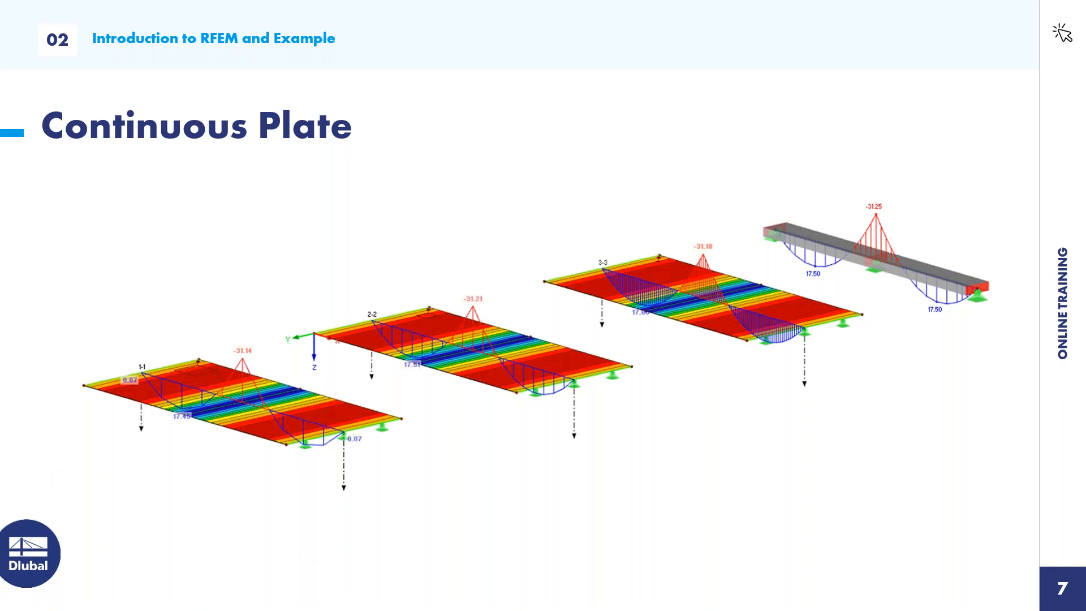
key("alt+Tab")
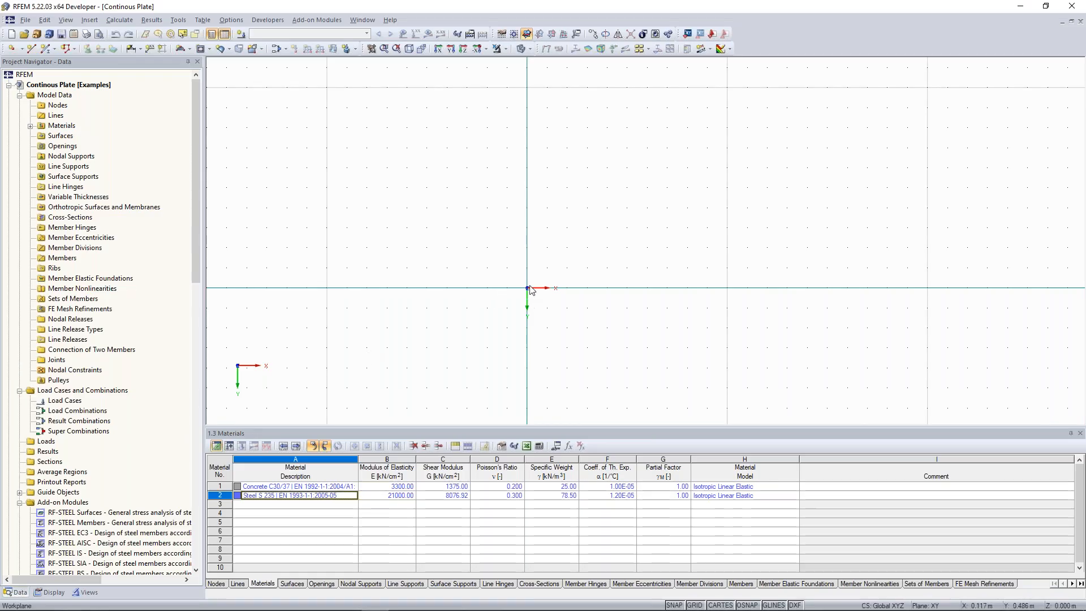
middle_click_drag(526, 259, 490, 244)
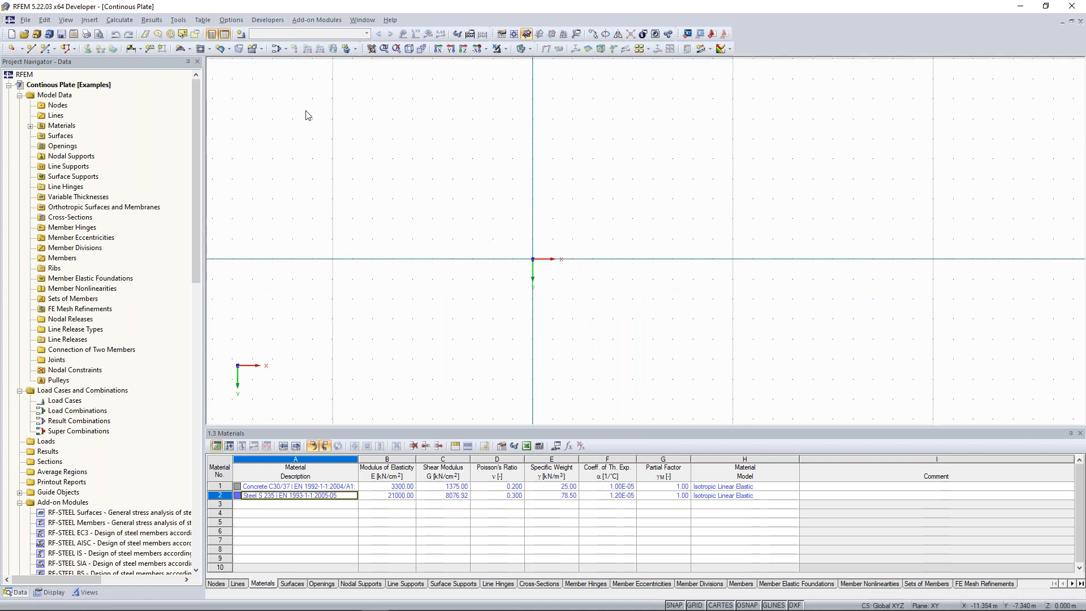
left_click(190, 51)
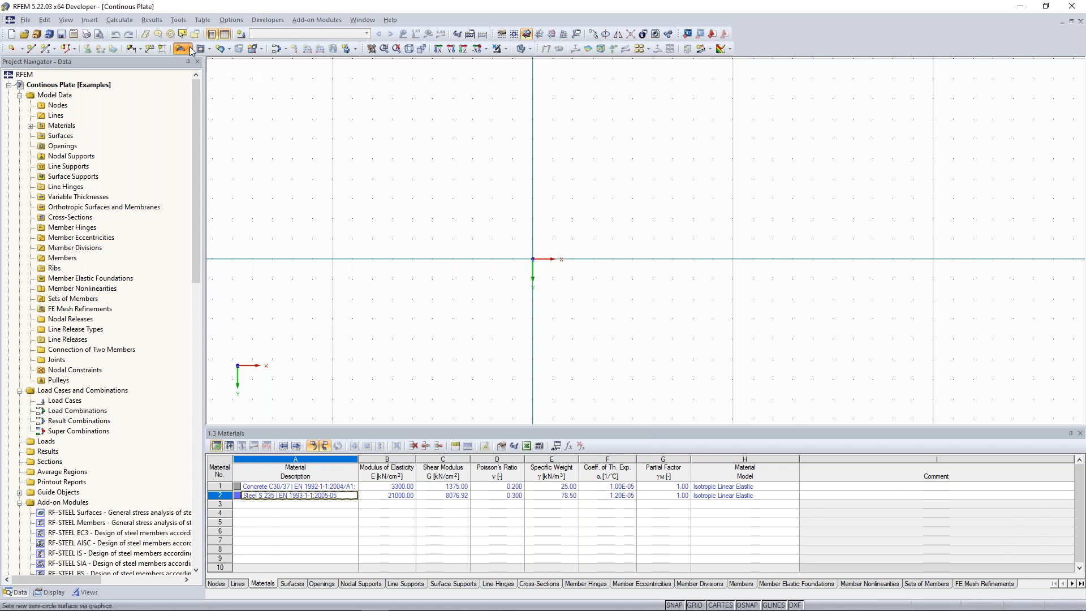
left_click(191, 50)
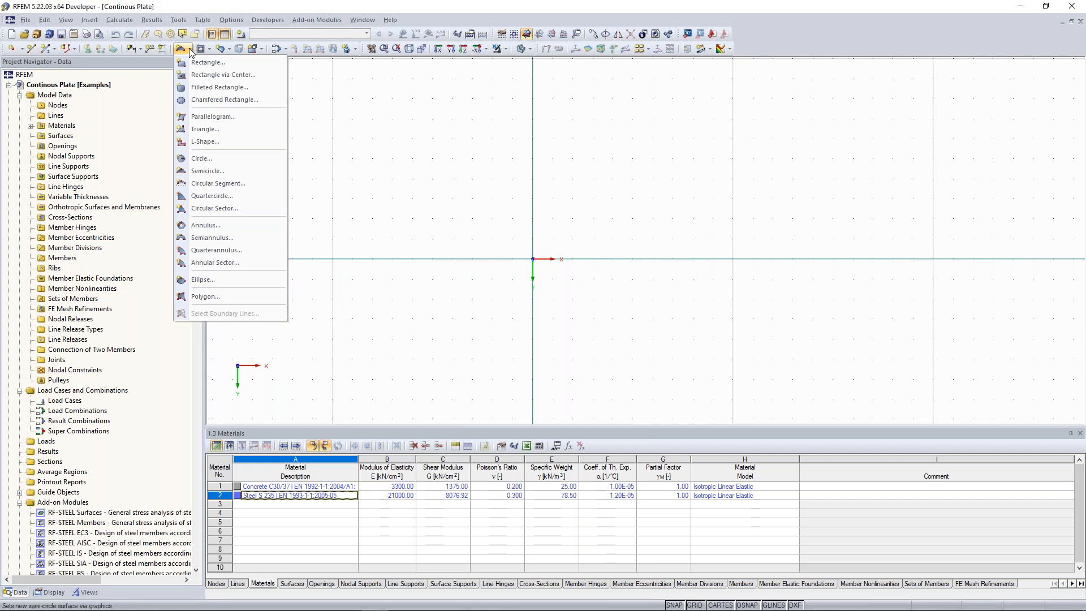
left_click(207, 63)
left_click_drag(513, 174, 272, 85)
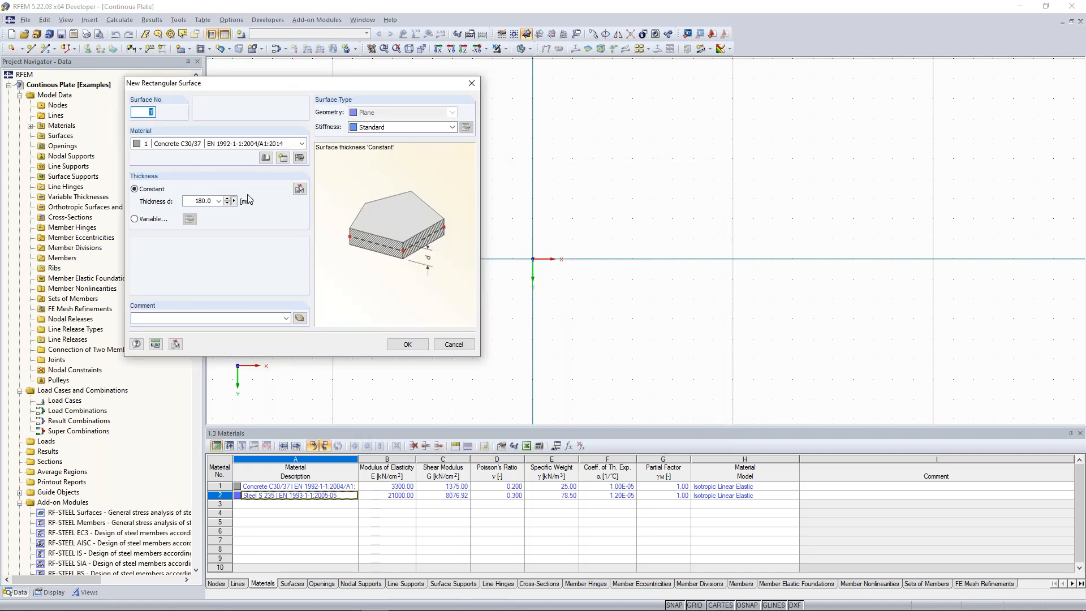
left_click(182, 145)
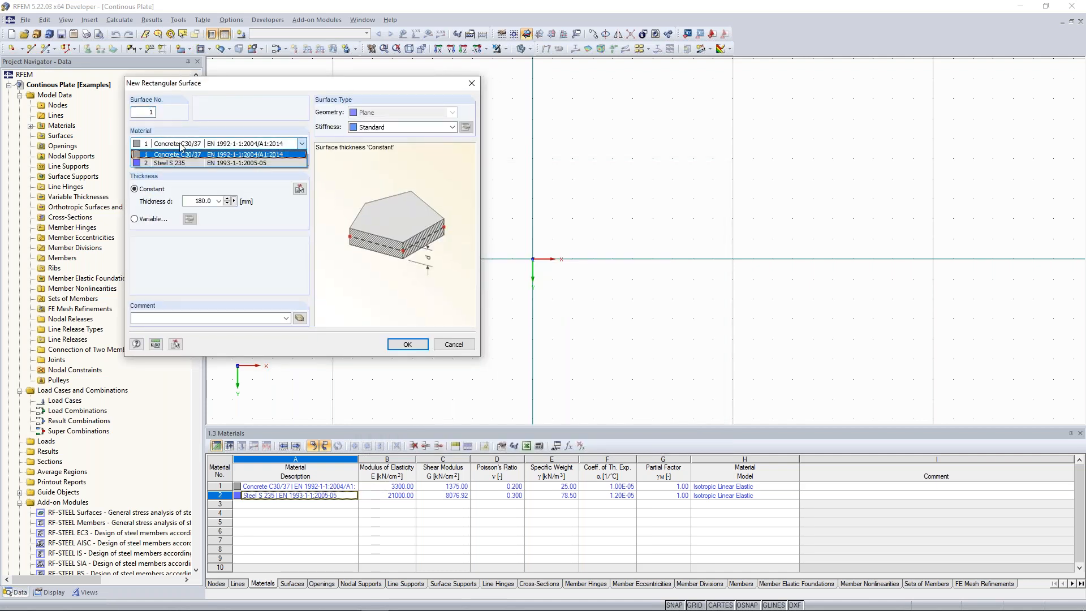
left_click(182, 146)
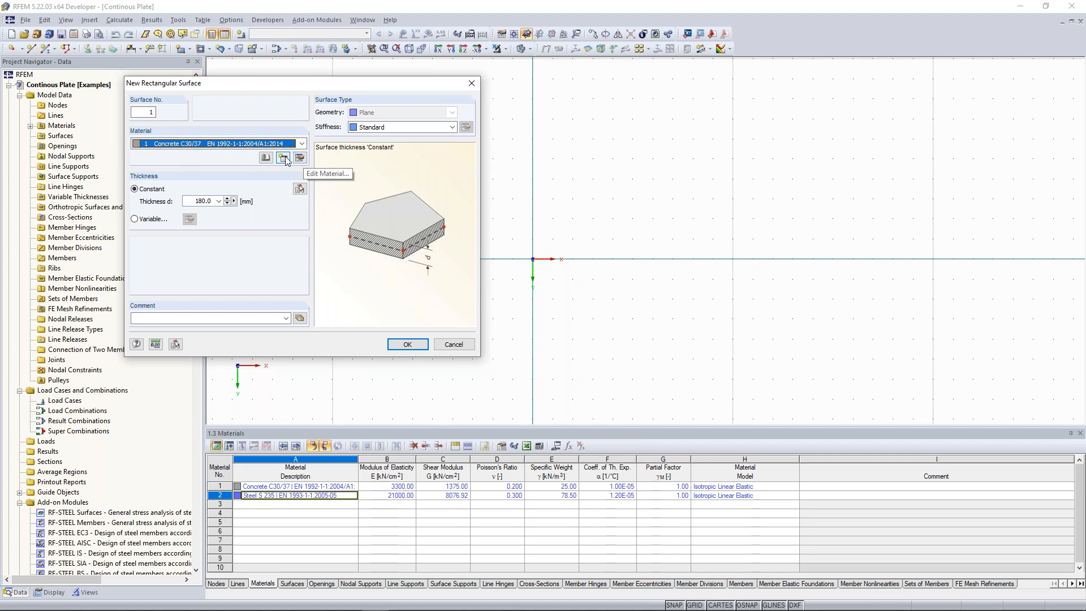
left_click(182, 145)
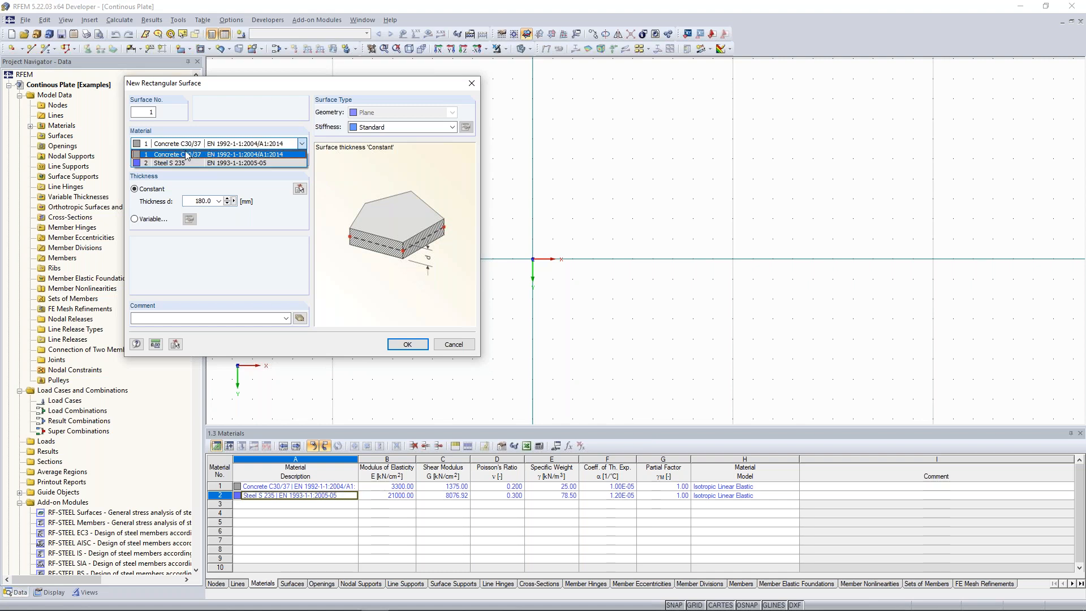
left_click(194, 154)
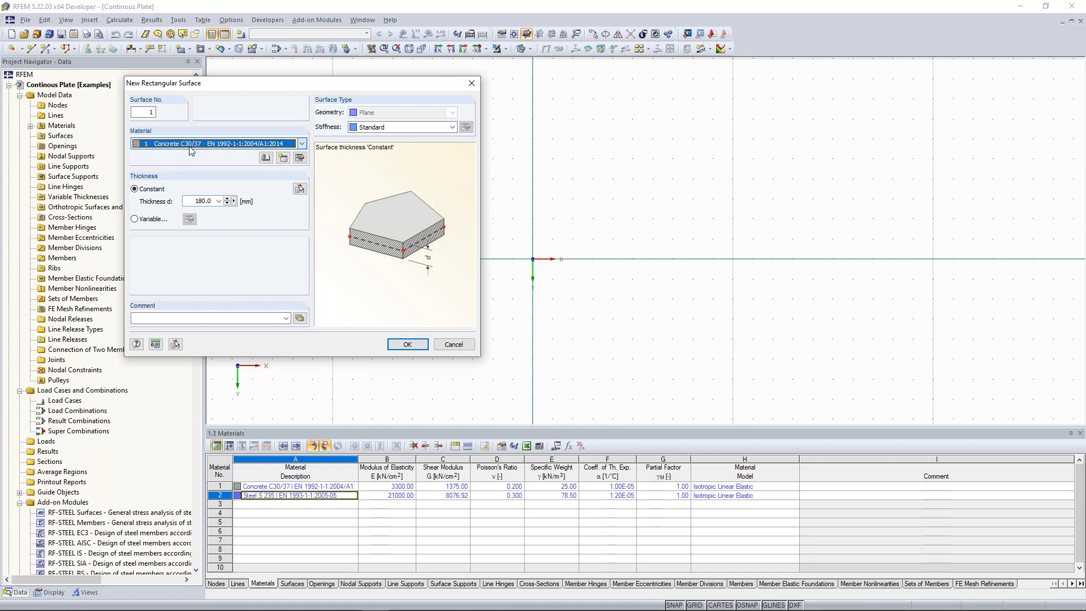
Step: Edit the surface's material and choose Concrete C30/37 from the material library, filtered to category group and category Concrete
left_click(300, 159)
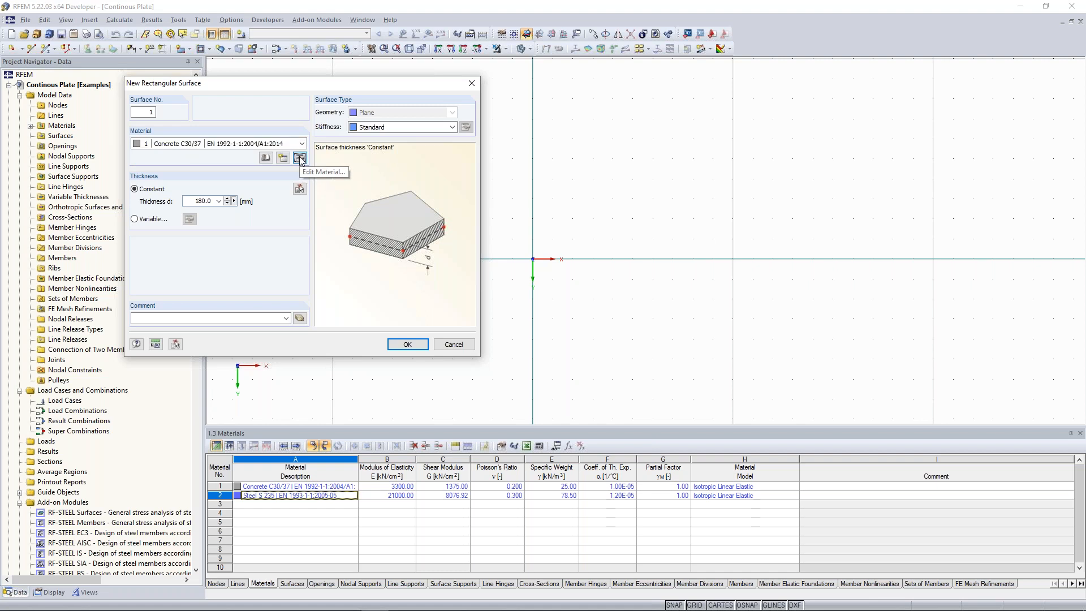
left_click_drag(338, 103, 802, 104)
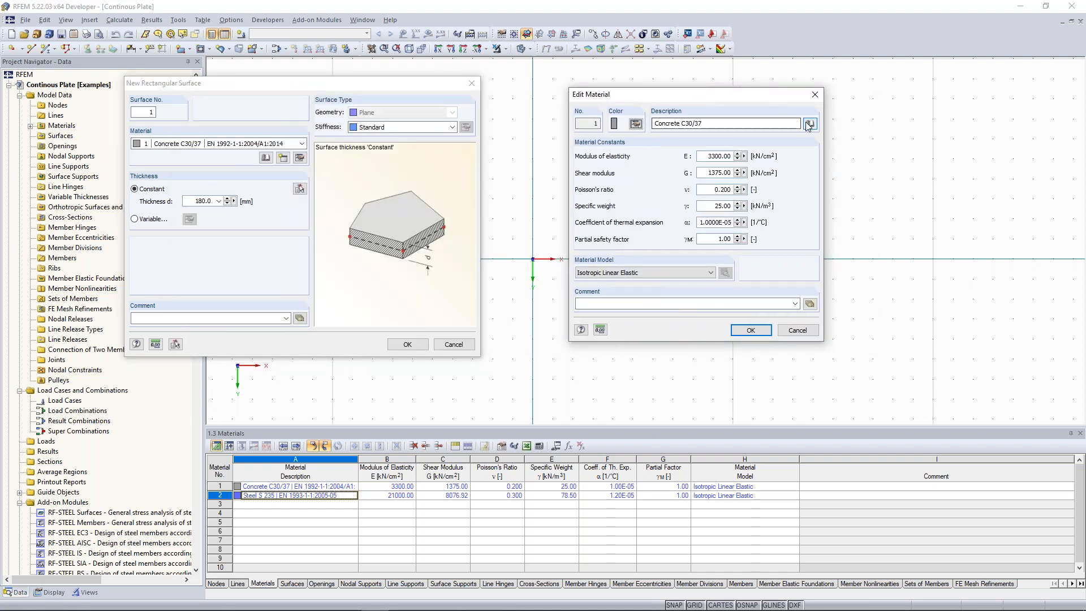
left_click(811, 125)
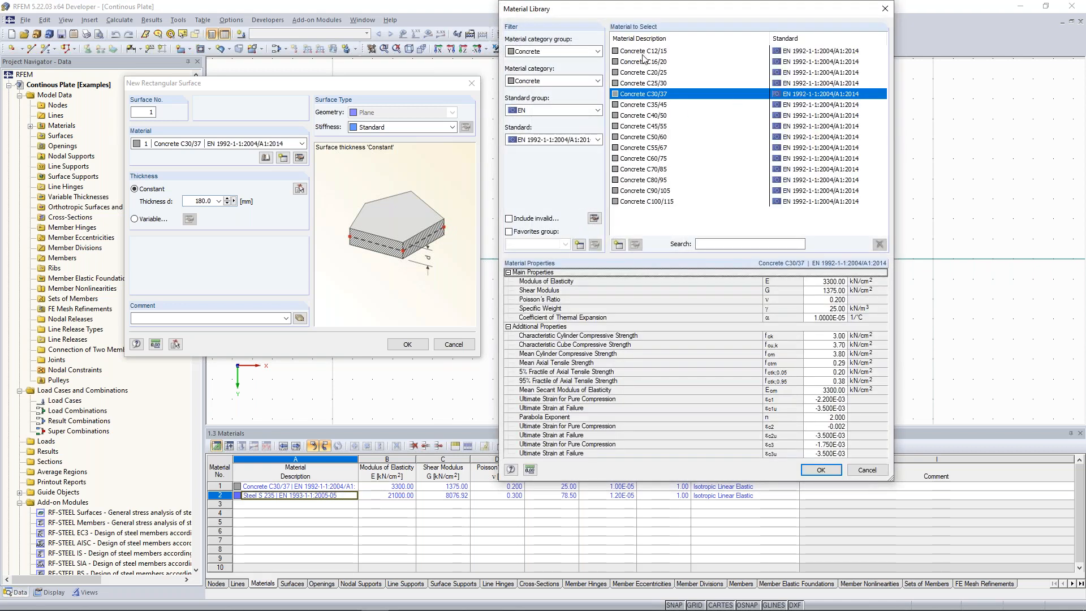
left_click(592, 52)
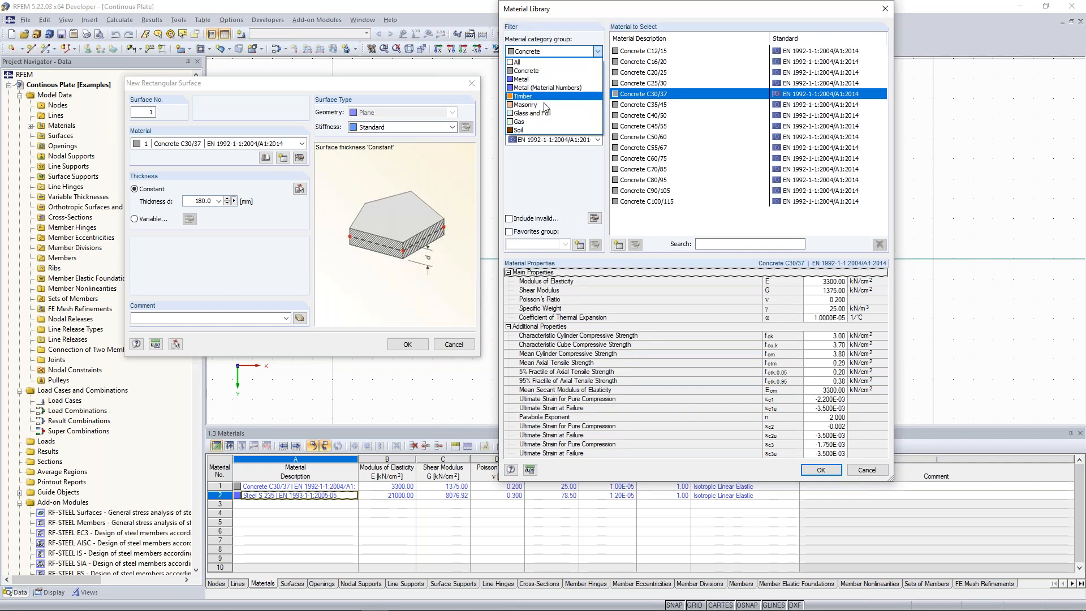
left_click(570, 71)
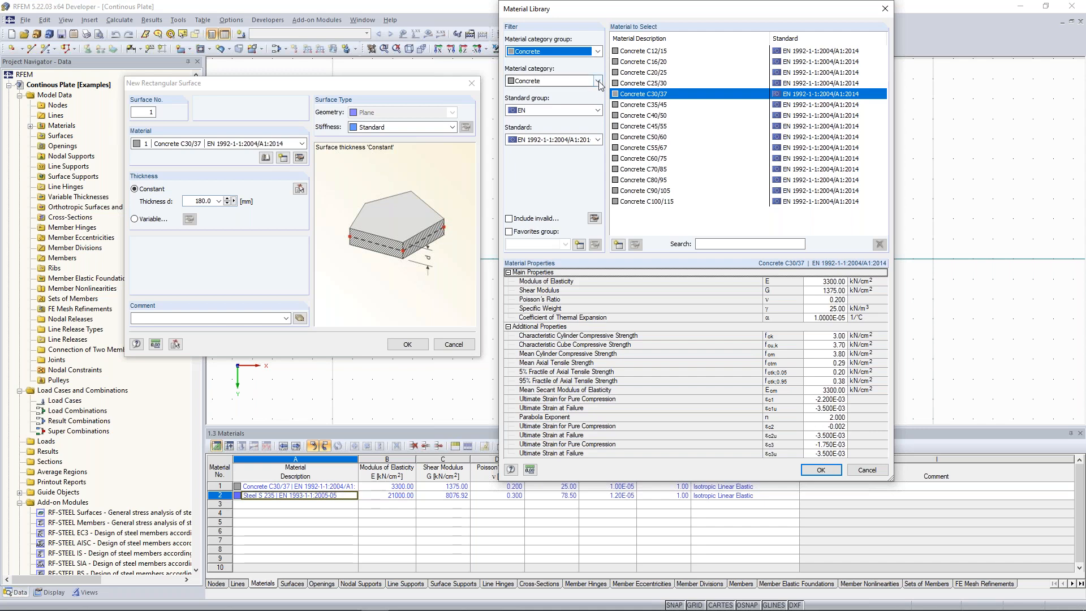
left_click(597, 81)
left_click(578, 101)
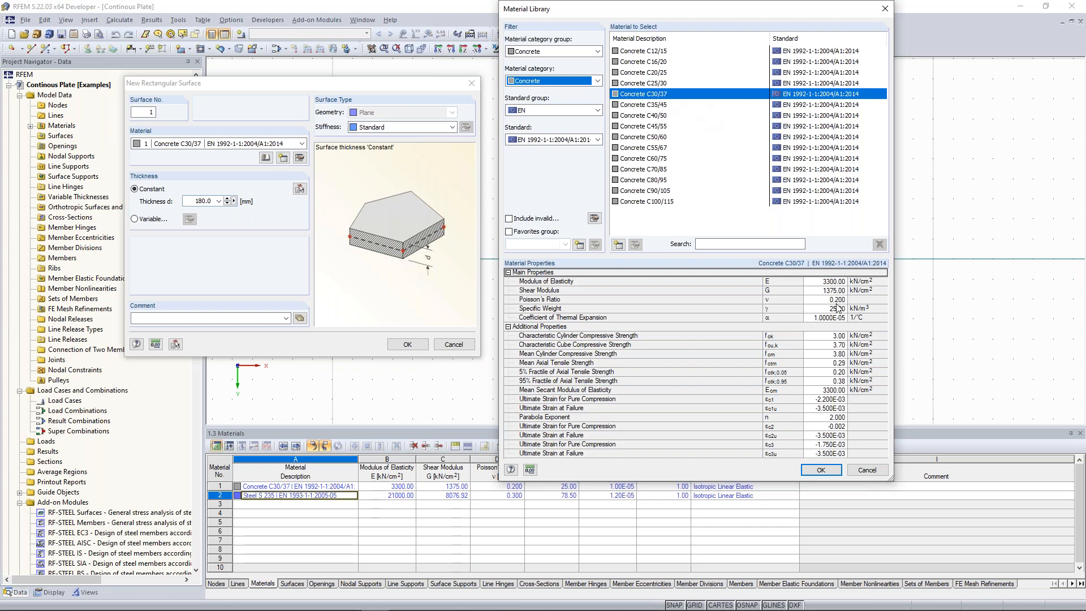
left_click(659, 318)
left_click(599, 336)
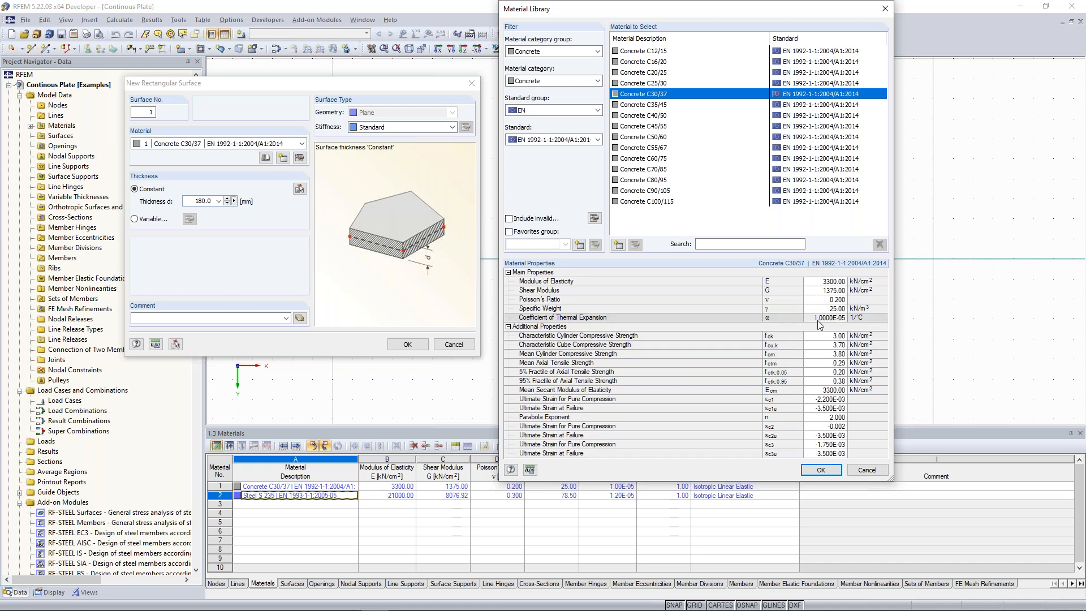
left_click(833, 470)
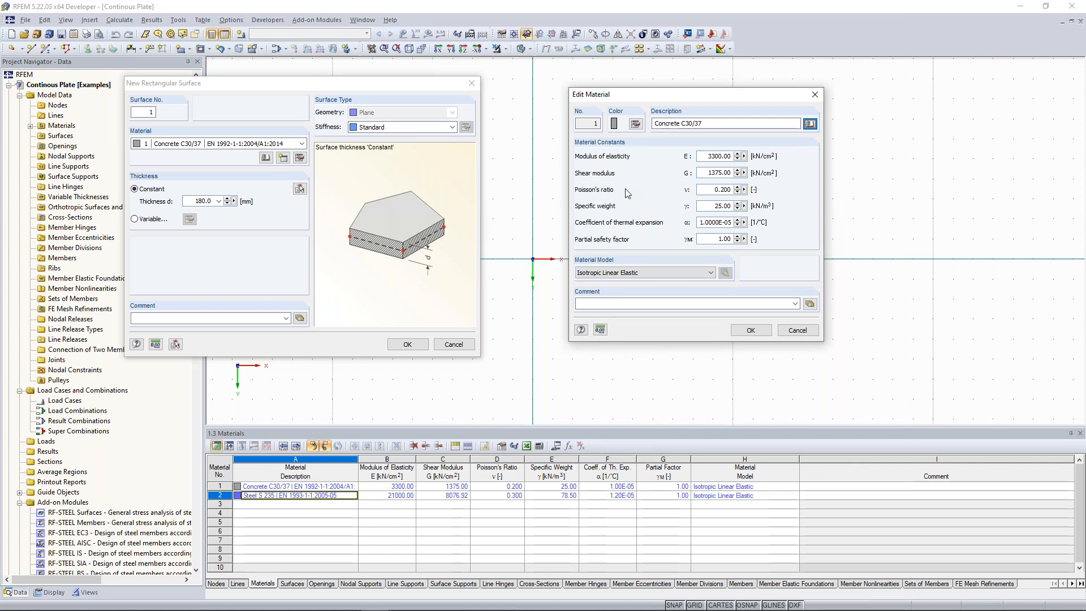
Step: Set the Poisson's ratio of Concrete C30/37 to 0 and accept the edited material
double_click(715, 191)
type("0")
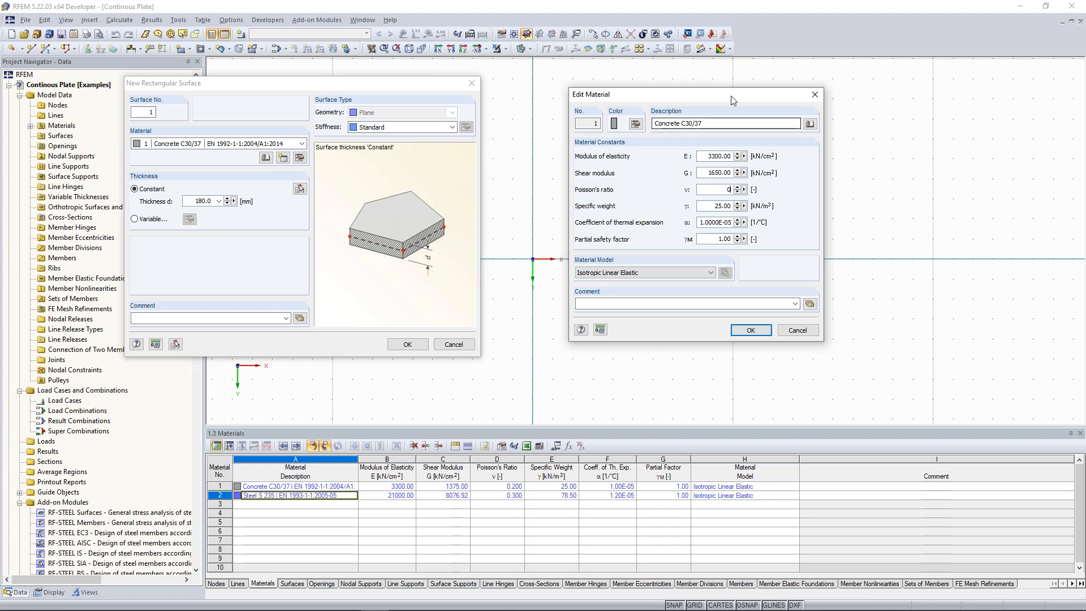
left_click_drag(709, 173, 730, 190)
left_click(706, 172)
left_click_drag(716, 190, 732, 190)
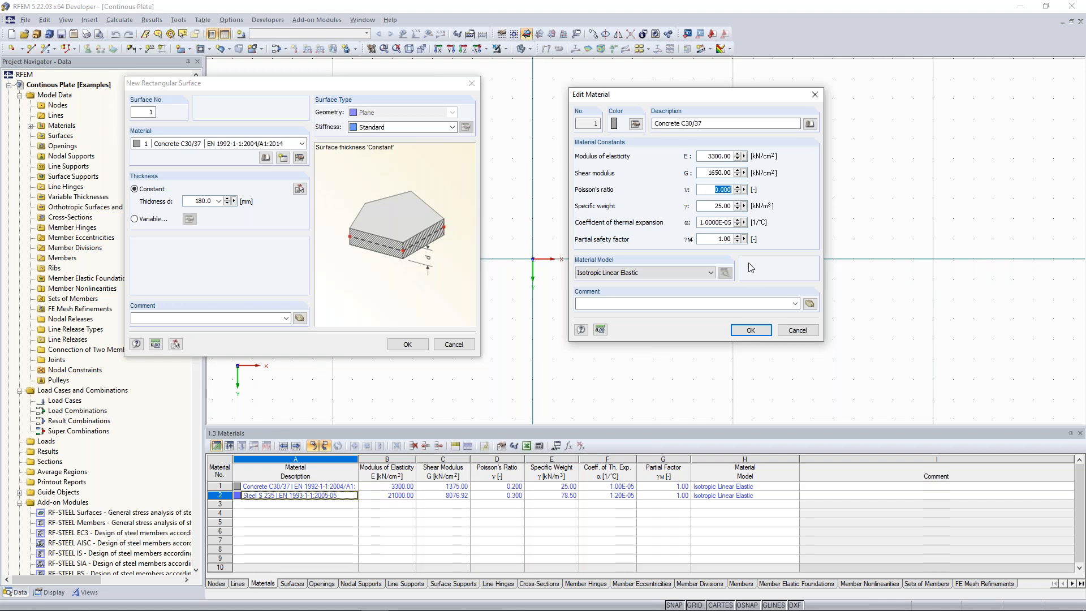
left_click(758, 332)
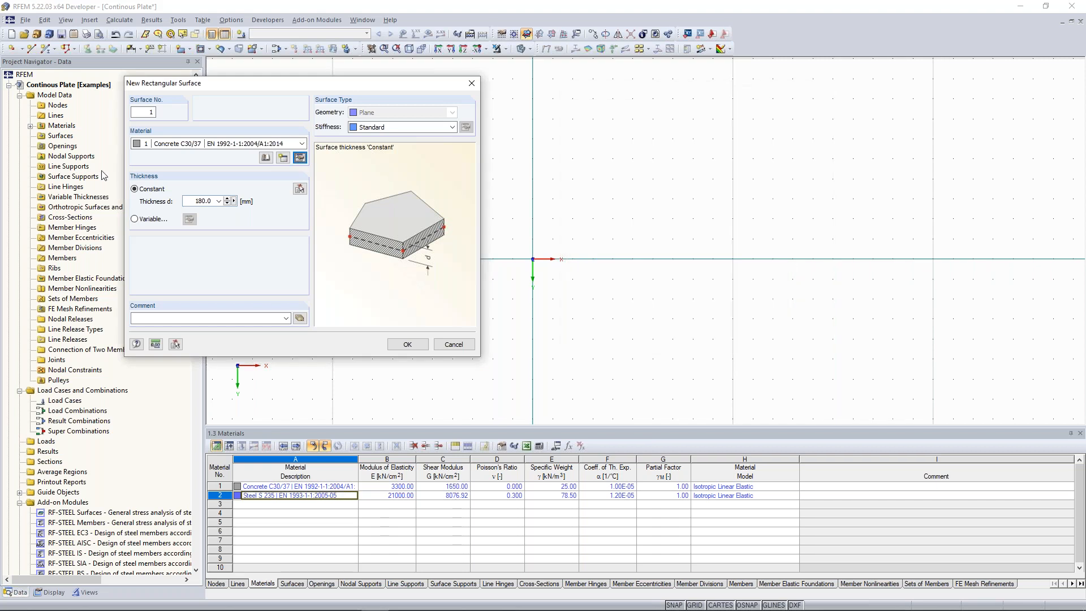
Step: Set the rectangular surface's constant thickness to 300 mm and accept the surface settings
left_click_drag(188, 203, 239, 201)
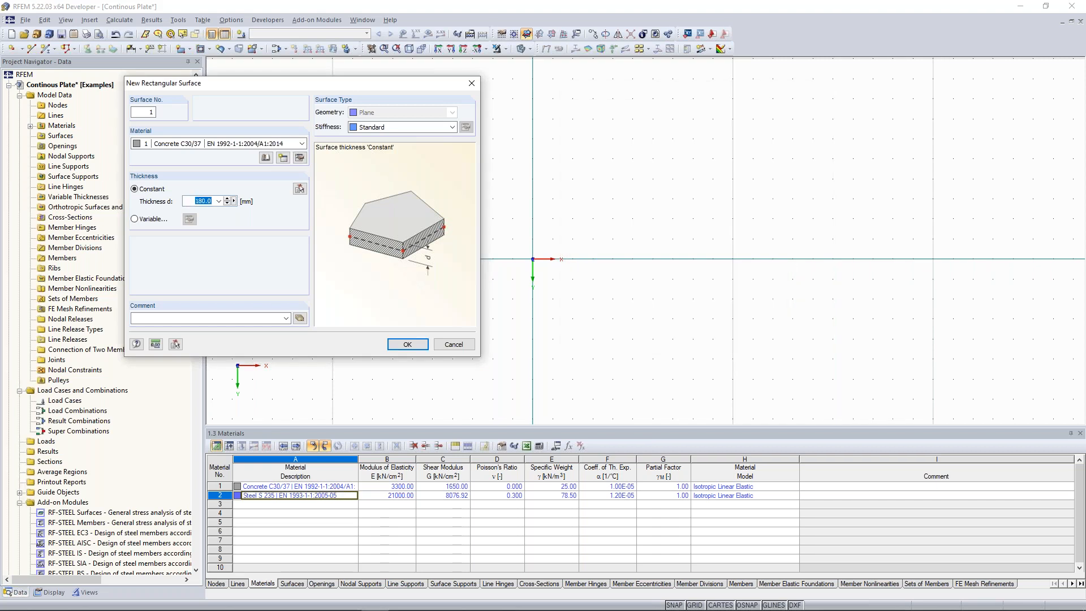
type("300")
left_click(408, 345)
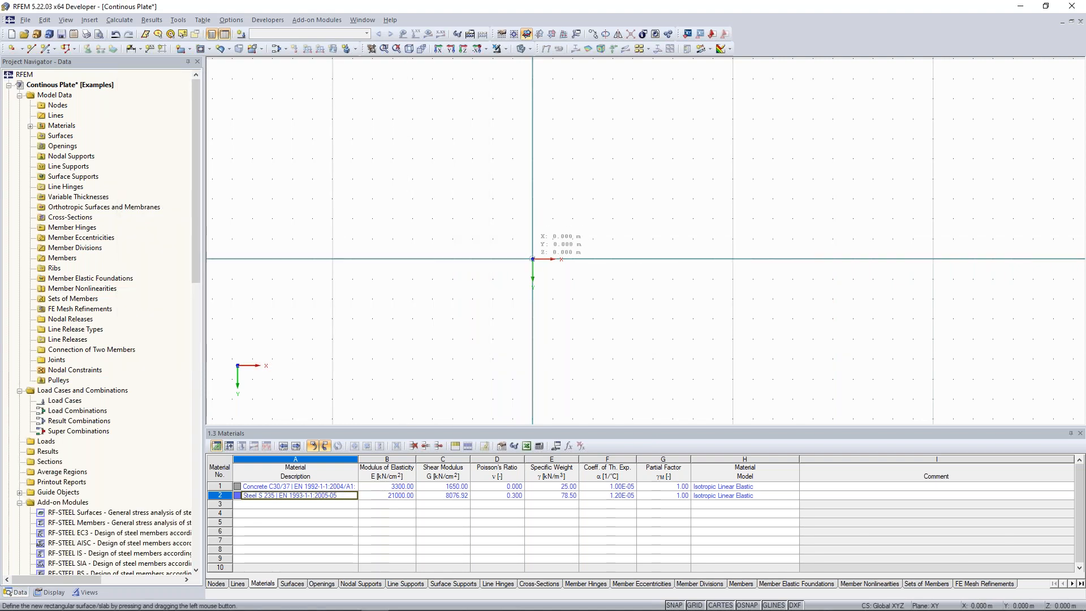
Step: Draw the rectangular surface from the origin, about 10 m along X and 5 m in the negative Y direction
left_click(532, 258)
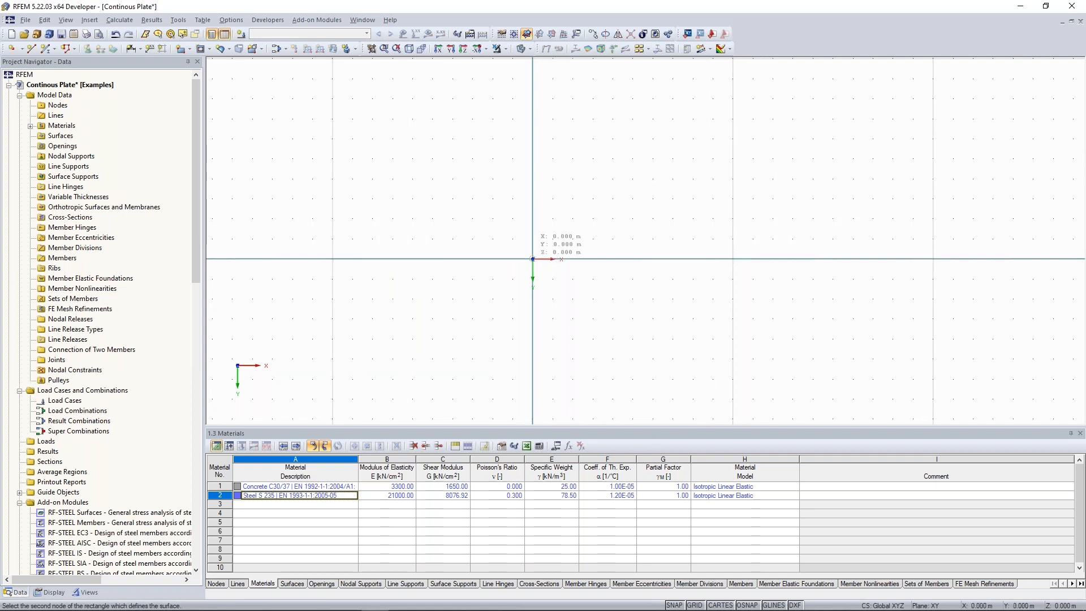
middle_click_drag(723, 248, 643, 279)
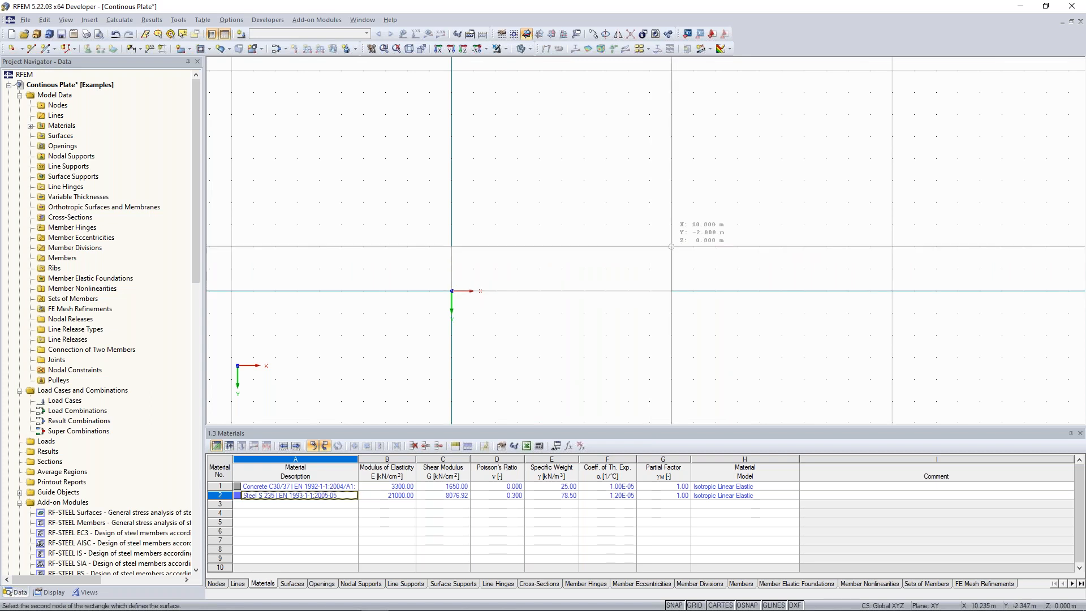
left_click(671, 180)
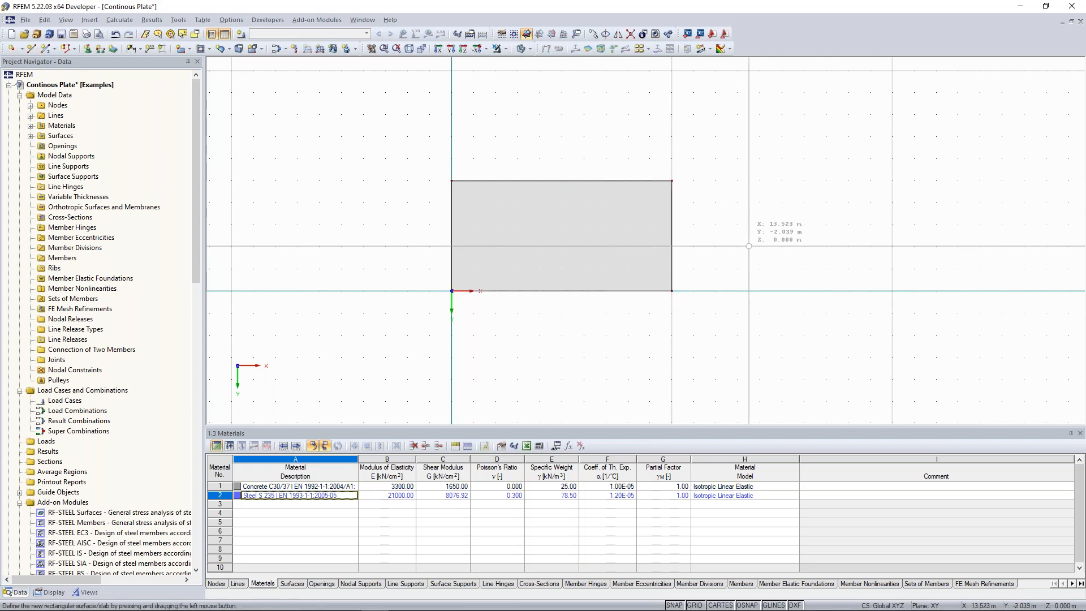
Step: Draw a second rectangular surface from X 0, Y -10 m to X 10 m, Y -15 m
key("Escape")
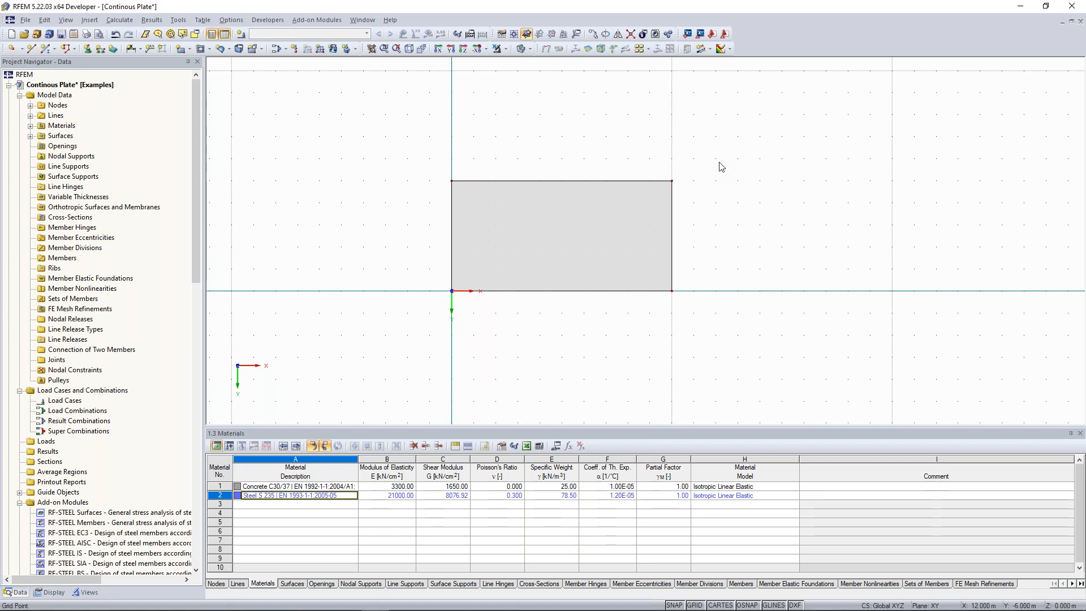
scroll(554, 134, "down", 2)
middle_click_drag(554, 134, 563, 194)
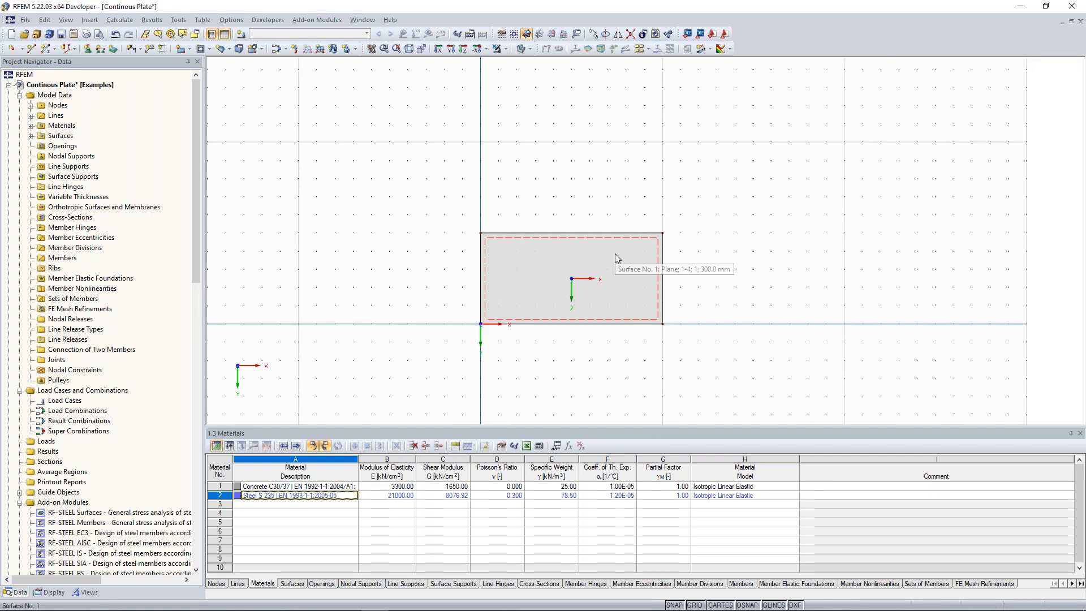
middle_click_drag(601, 176, 540, 189)
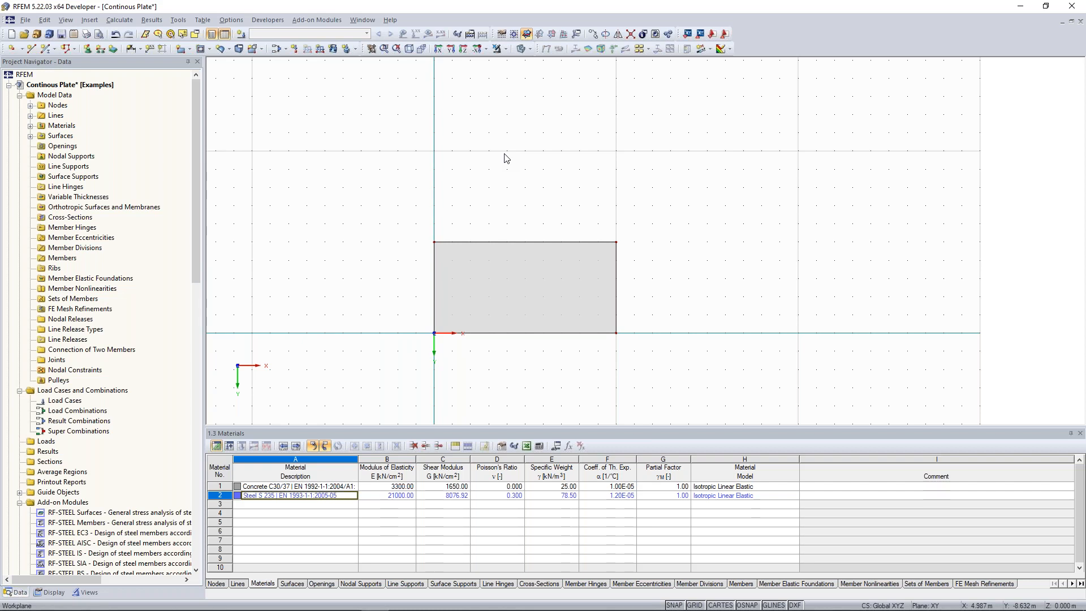
middle_click_drag(473, 199, 470, 254)
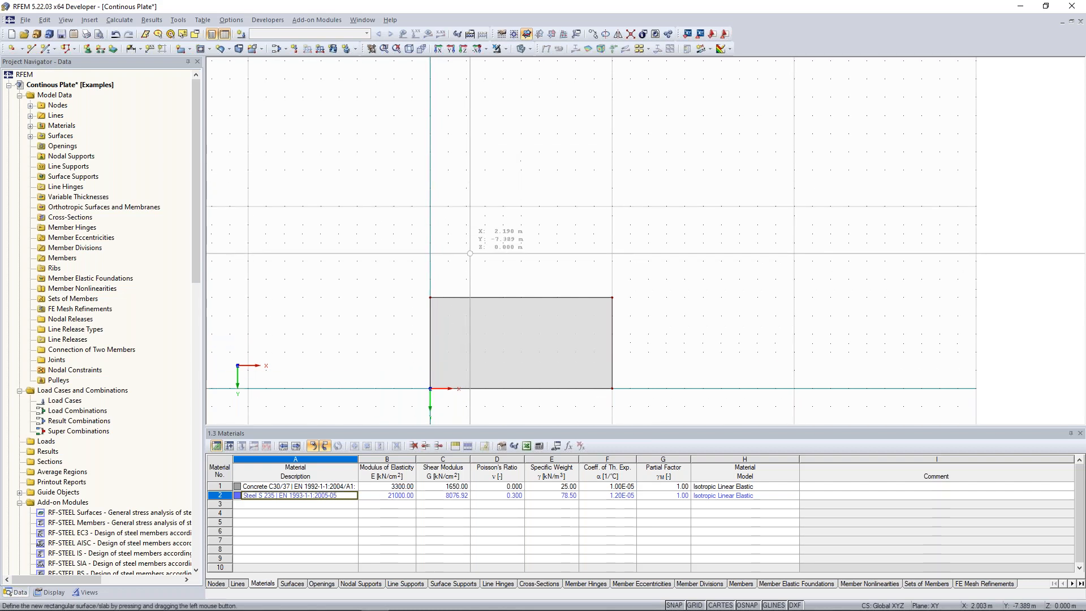
left_click(430, 206)
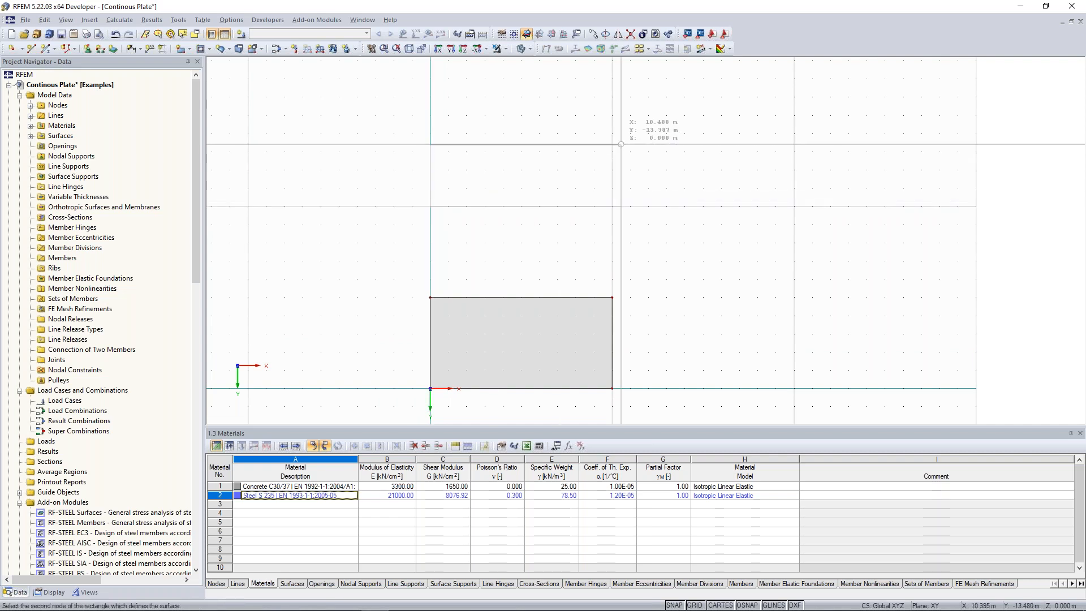
left_click(611, 115)
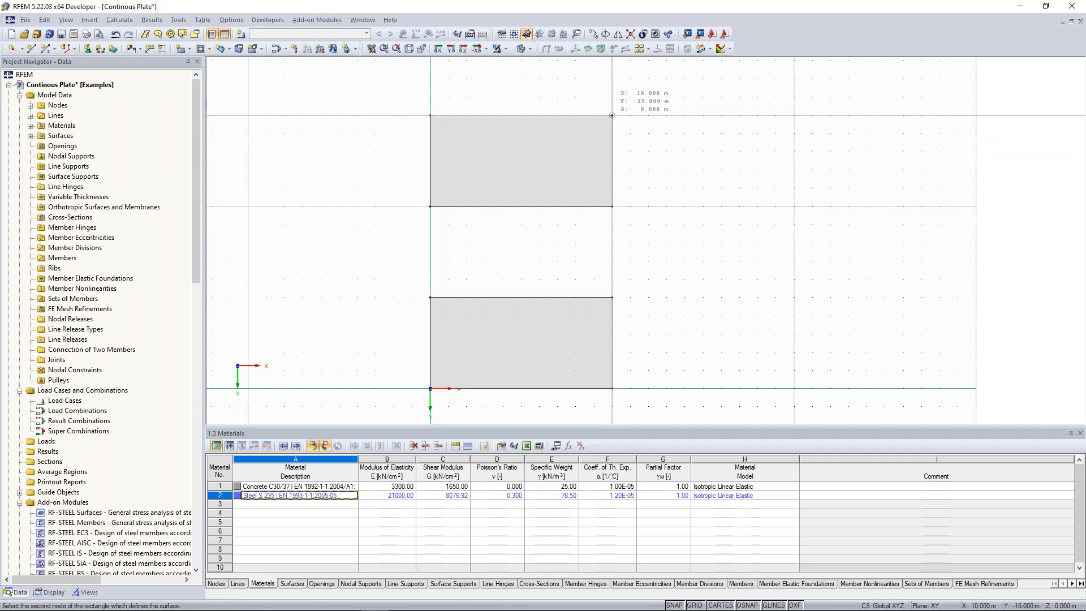
key("Escape")
scroll(682, 190, "down", 1)
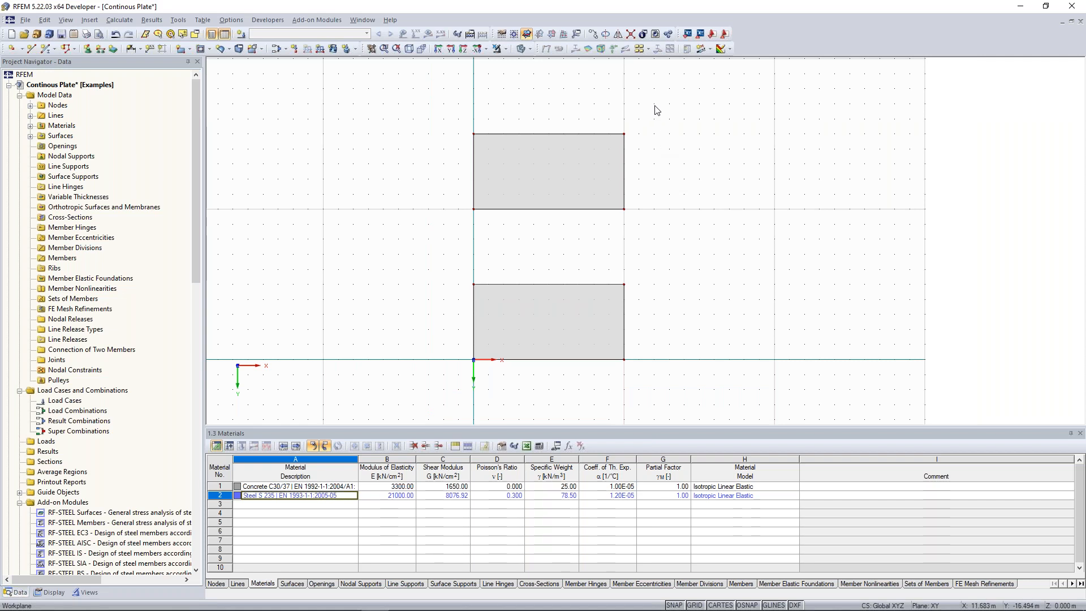
Step: Select the second rectangular surface with its lines and nodes and open Move/Copy with the number of copies set to 1
middle_click_drag(661, 94, 671, 197)
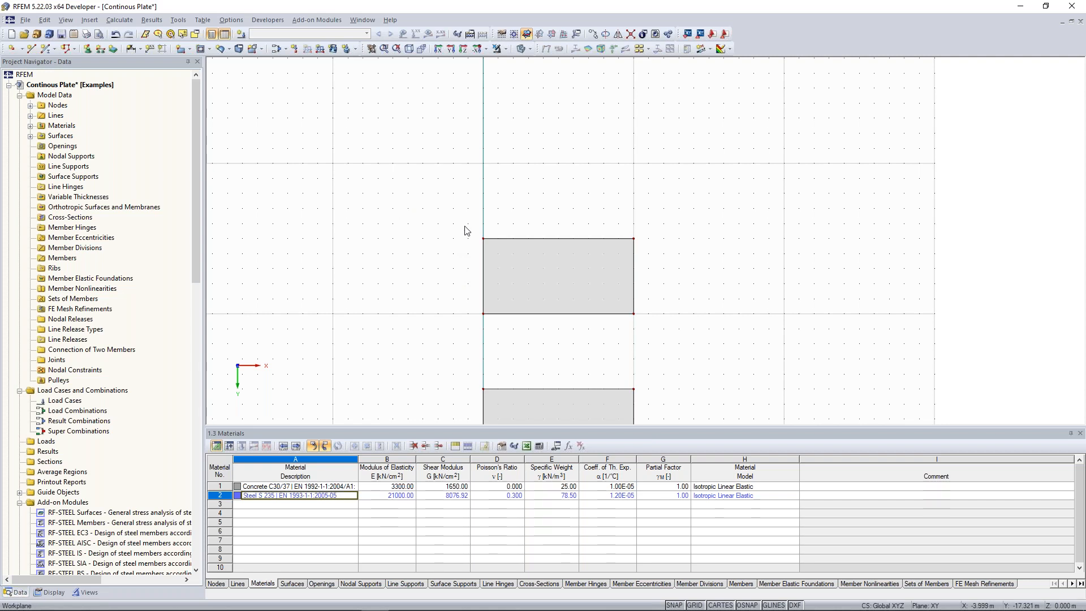
scroll(464, 229, "up", 2)
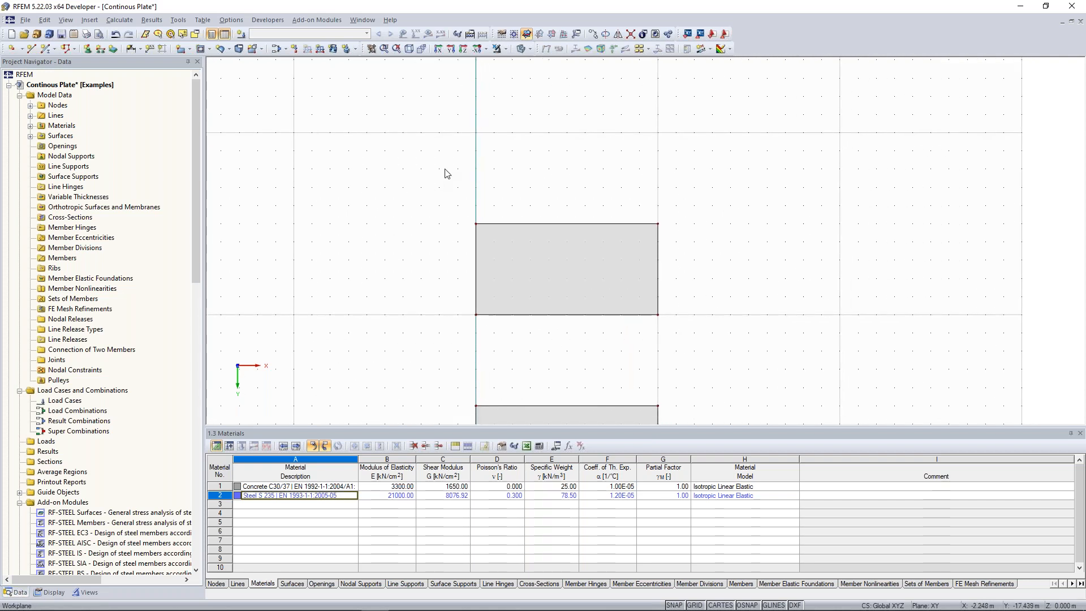
middle_click_drag(442, 212, 426, 172)
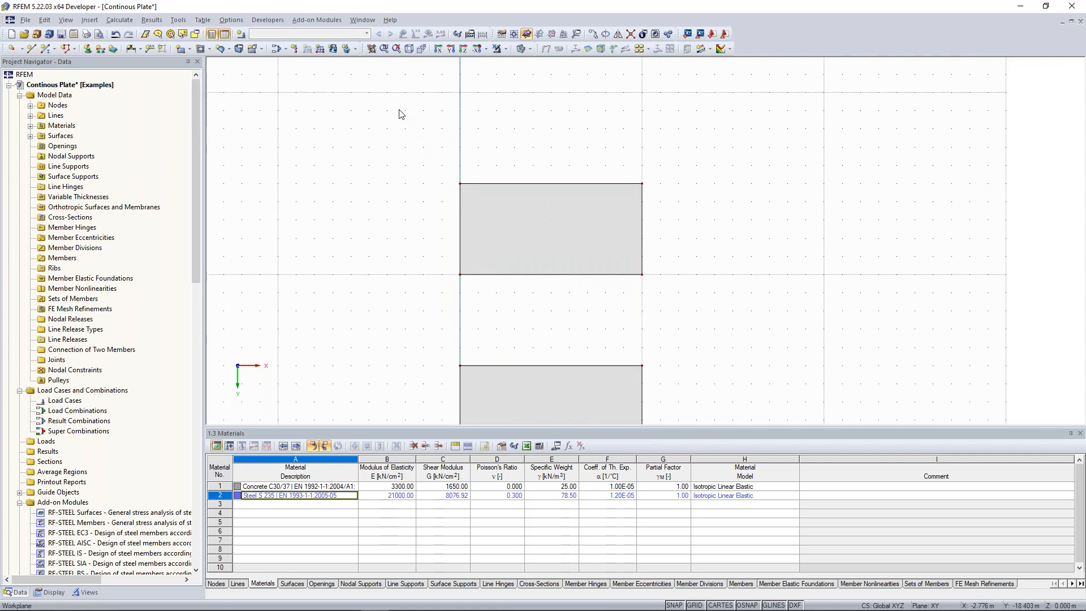
left_click_drag(383, 105, 741, 332)
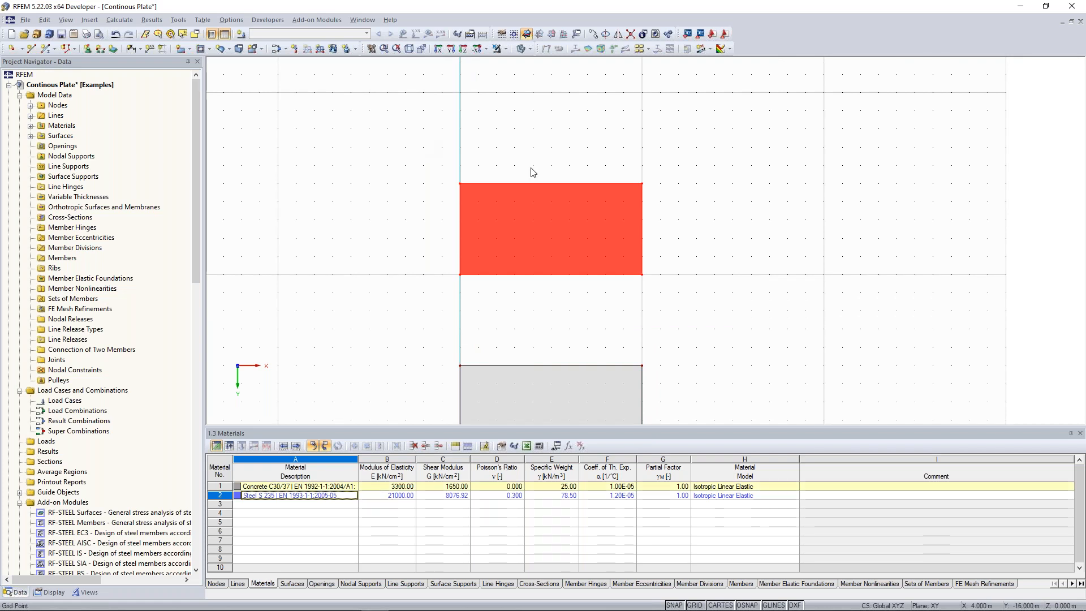
left_click(551, 221)
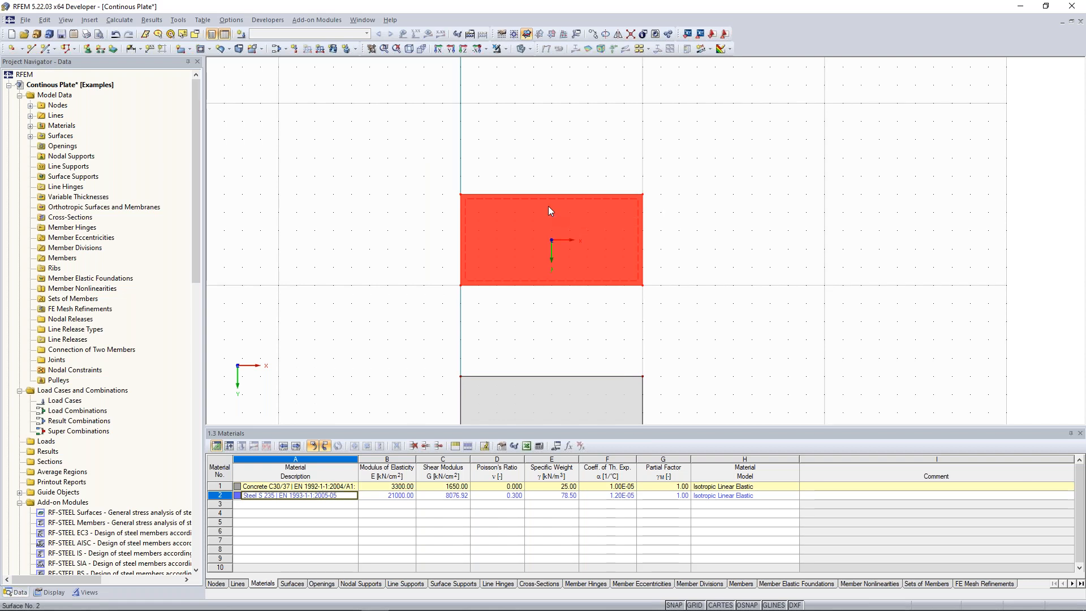
right_click(548, 207)
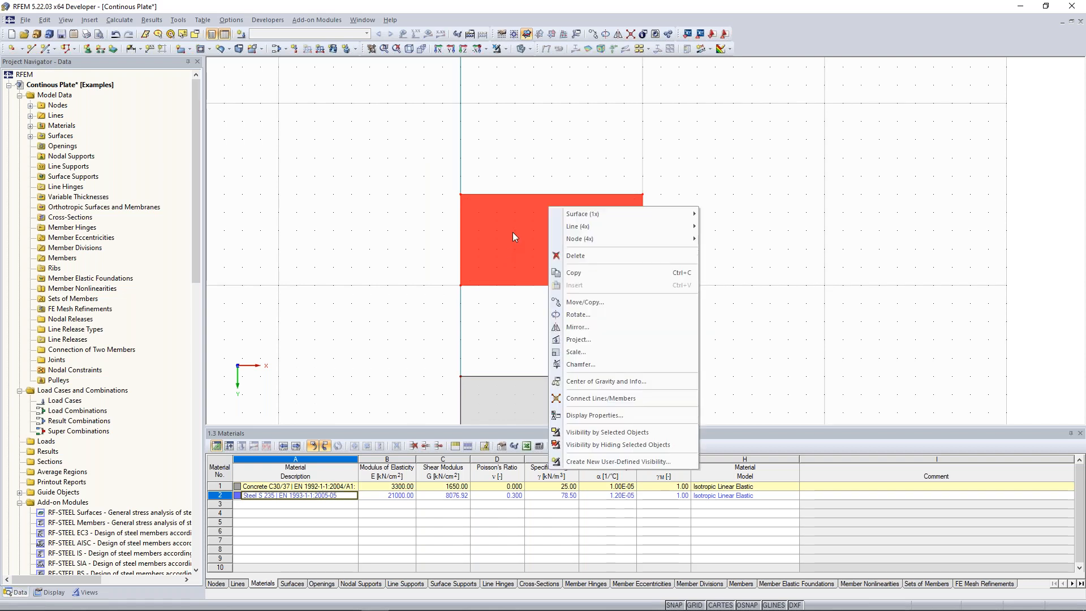
left_click(633, 308)
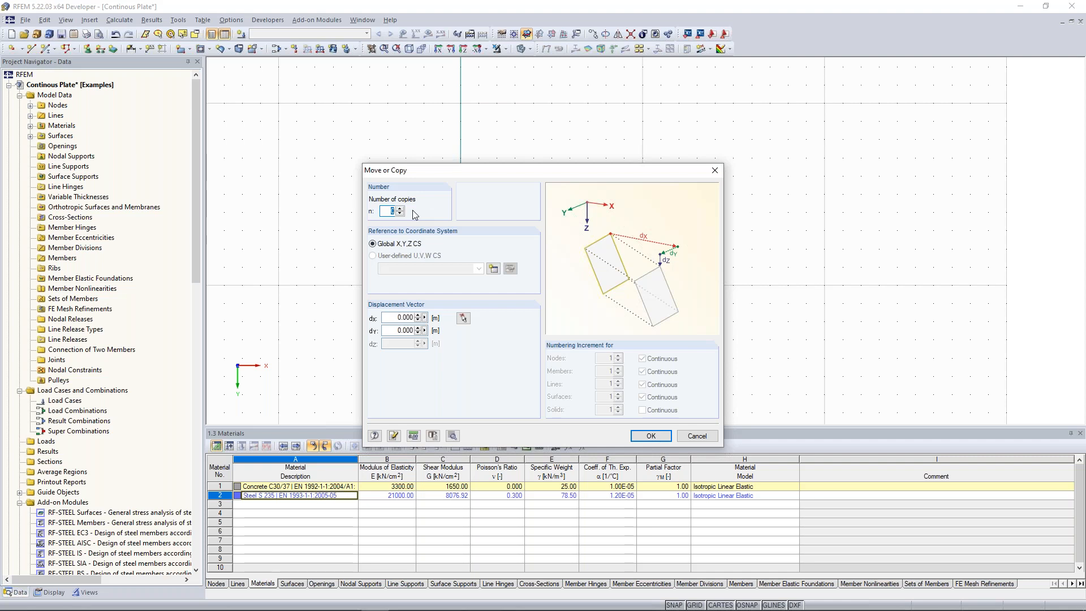
type("1")
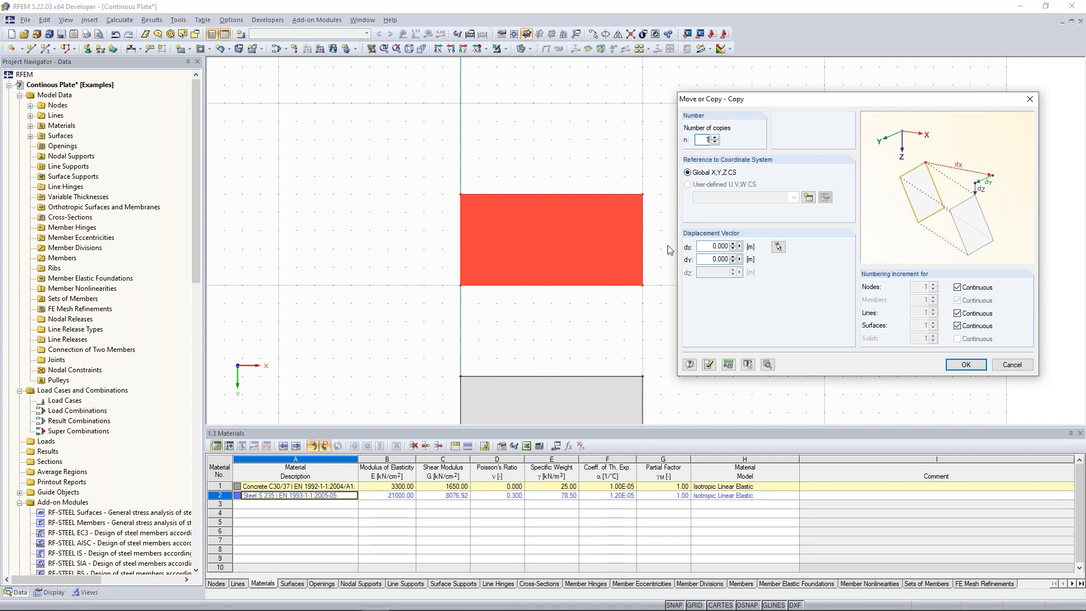
Step: Pick the displacement vector from Y -10 m to Y -20 m at X 0, create the surface copy, and clear the selection
left_click(706, 262)
left_click(705, 245)
left_click(778, 247)
left_click(463, 286)
left_click(460, 102)
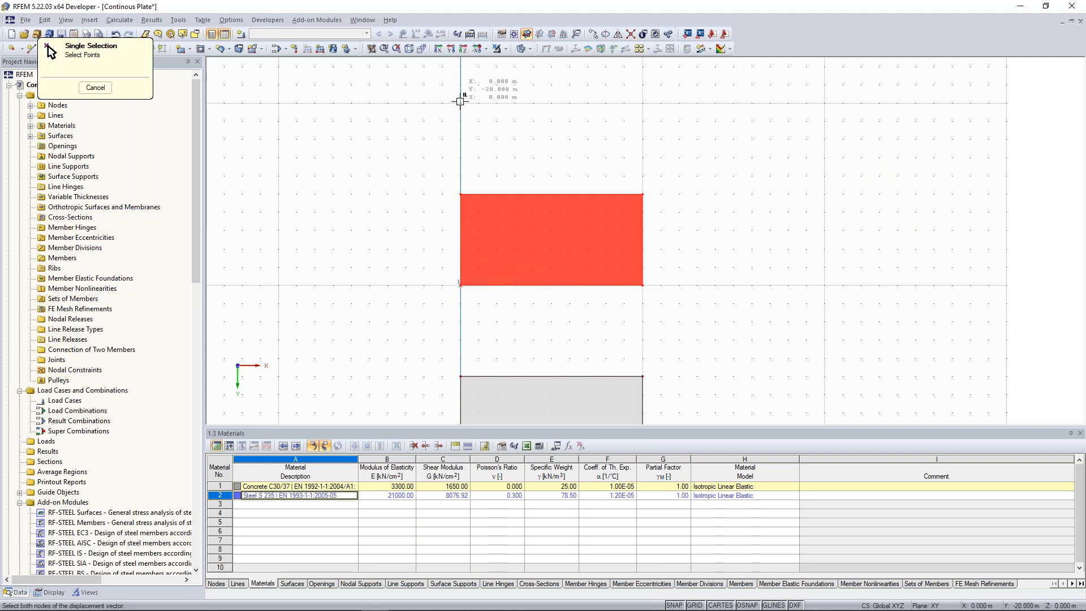
double_click(707, 259)
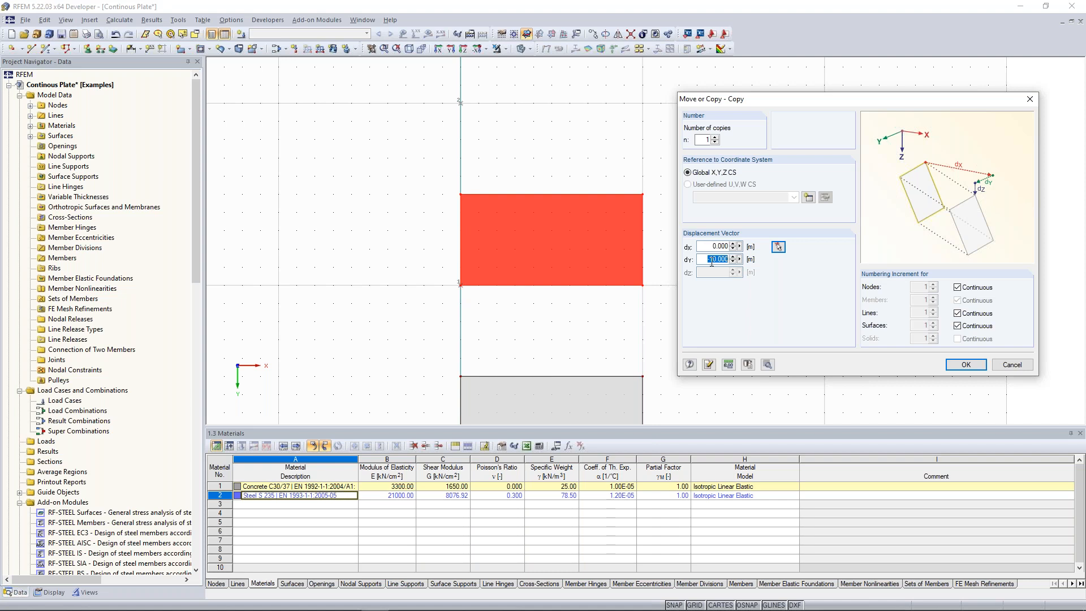
left_click(711, 262)
left_click(966, 366)
scroll(776, 228, "down", 4)
middle_click_drag(775, 228, 760, 222)
scroll(760, 222, "up", 1)
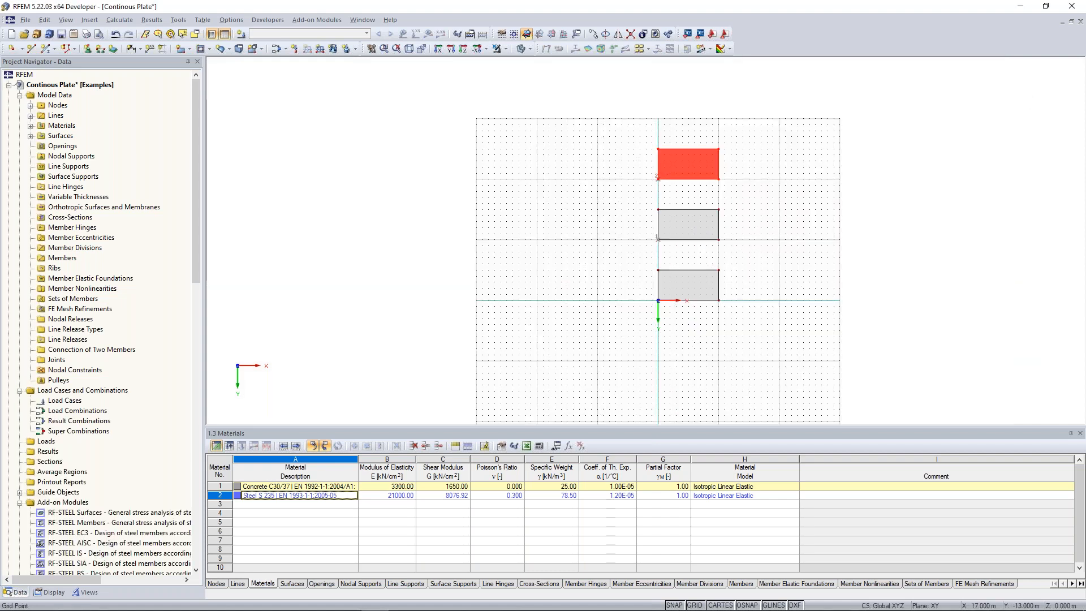
scroll(758, 221, "up", 1)
key("Escape")
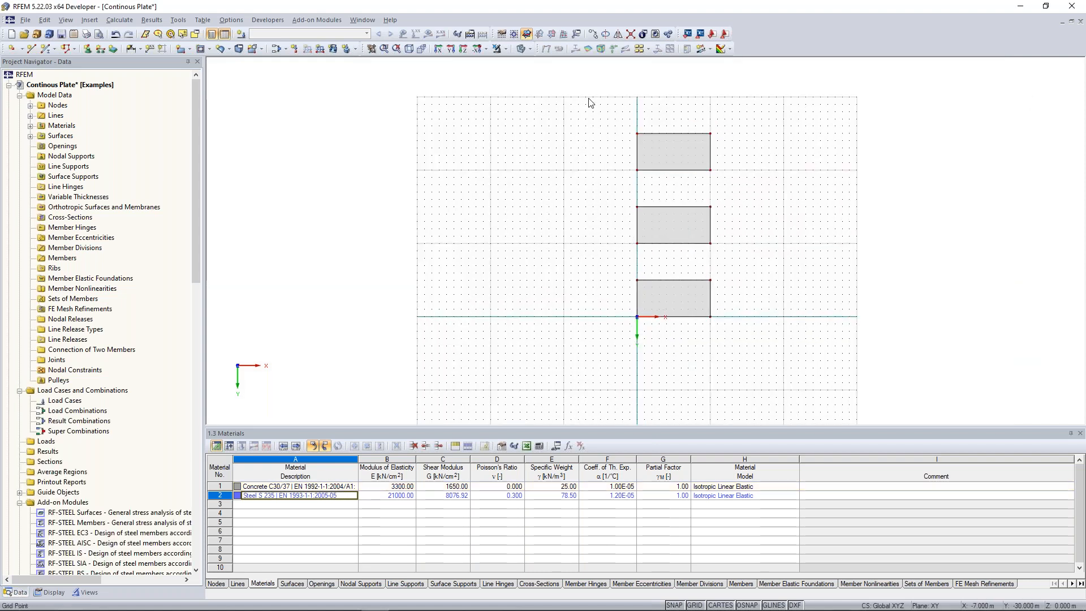
left_click_drag(589, 98, 764, 353)
key("Escape")
left_click_drag(597, 102, 767, 344)
key("Escape")
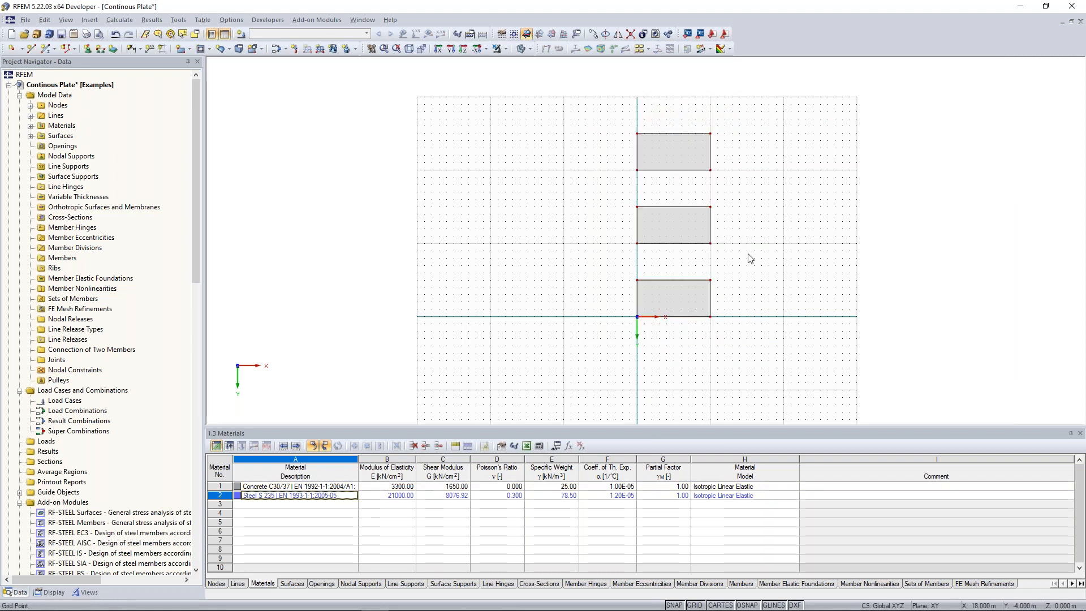
scroll(684, 204, "up", 1)
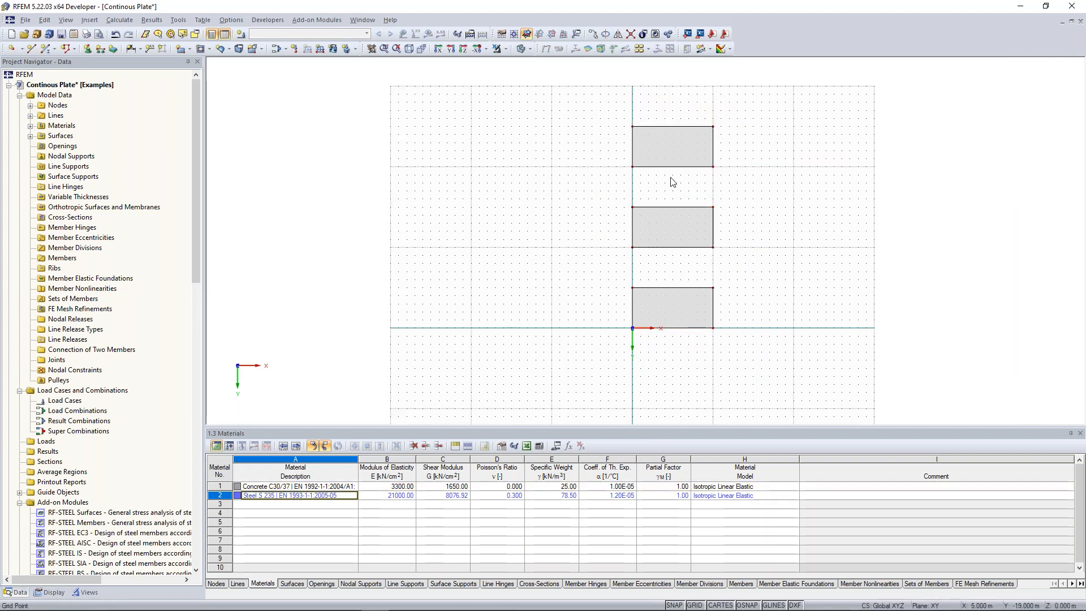
middle_click_drag(670, 195, 658, 197)
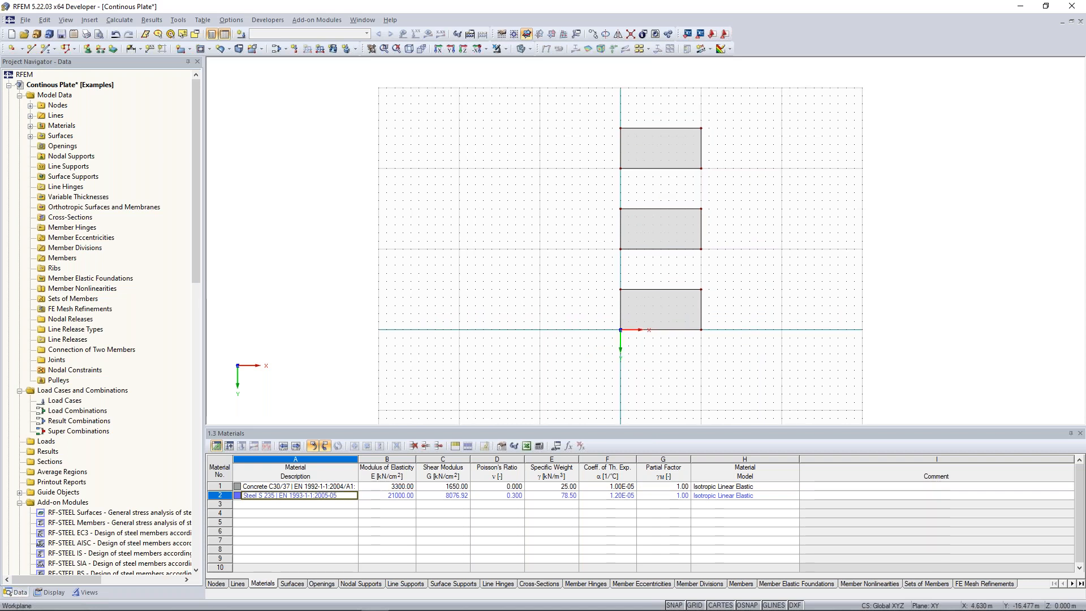
middle_click_drag(606, 126, 586, 105)
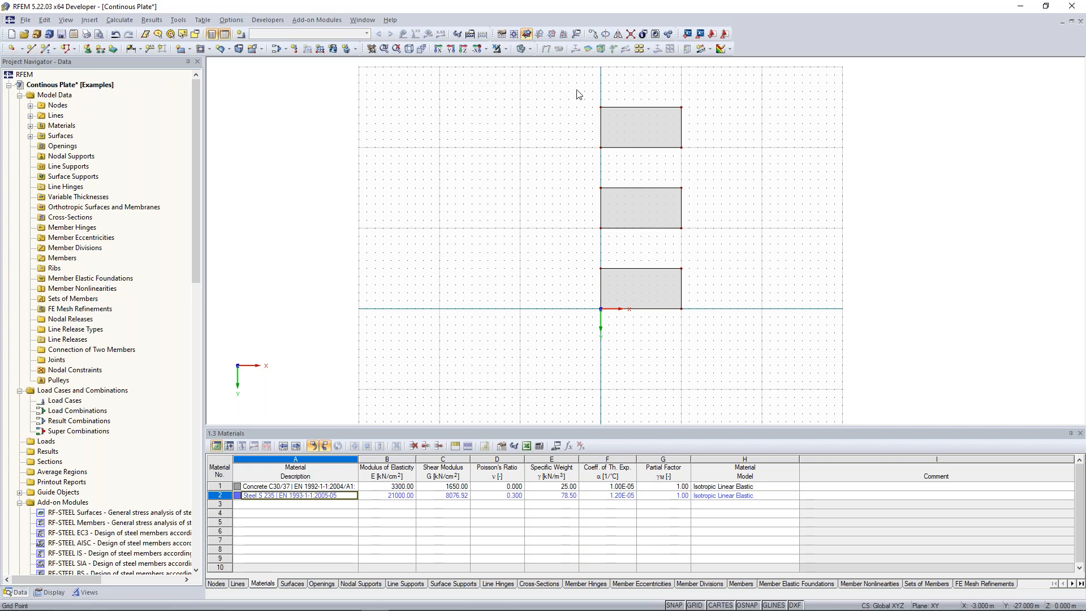
left_click_drag(577, 95, 725, 352)
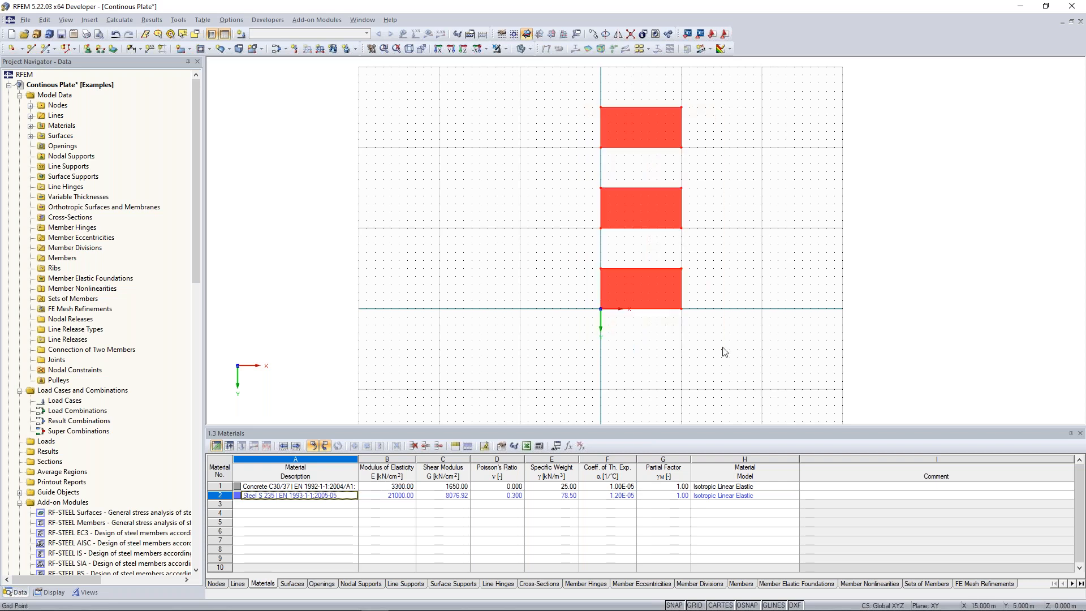
left_click(750, 272)
Step: Select all three rectangular surfaces, move them together 10 m in the positive Y direction, and clear the selection
left_click_drag(564, 83, 719, 354)
middle_click_drag(728, 244, 728, 174)
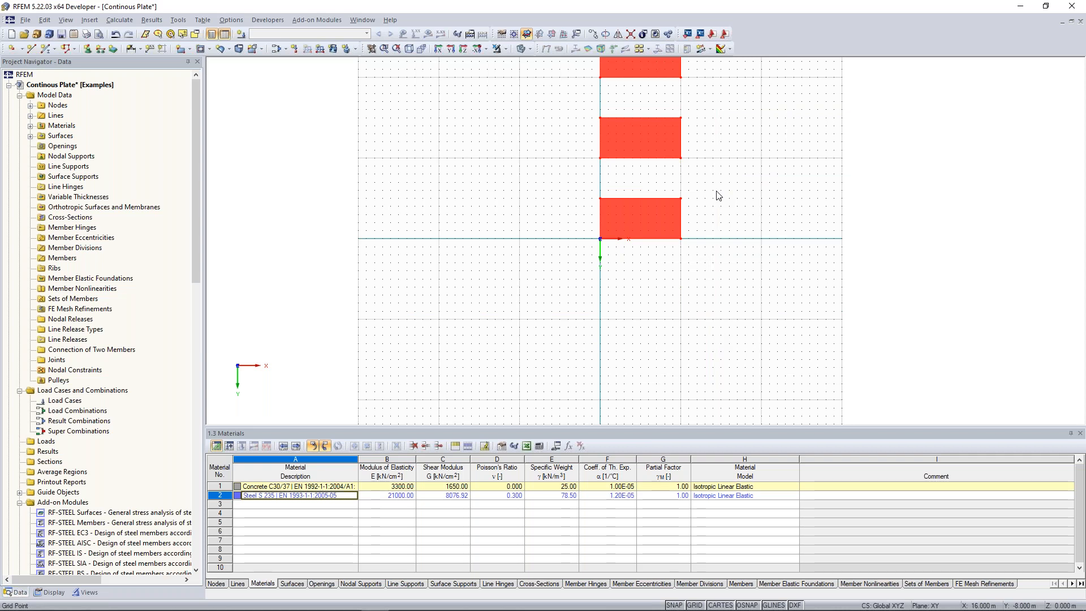
left_click_drag(578, 194, 562, 289)
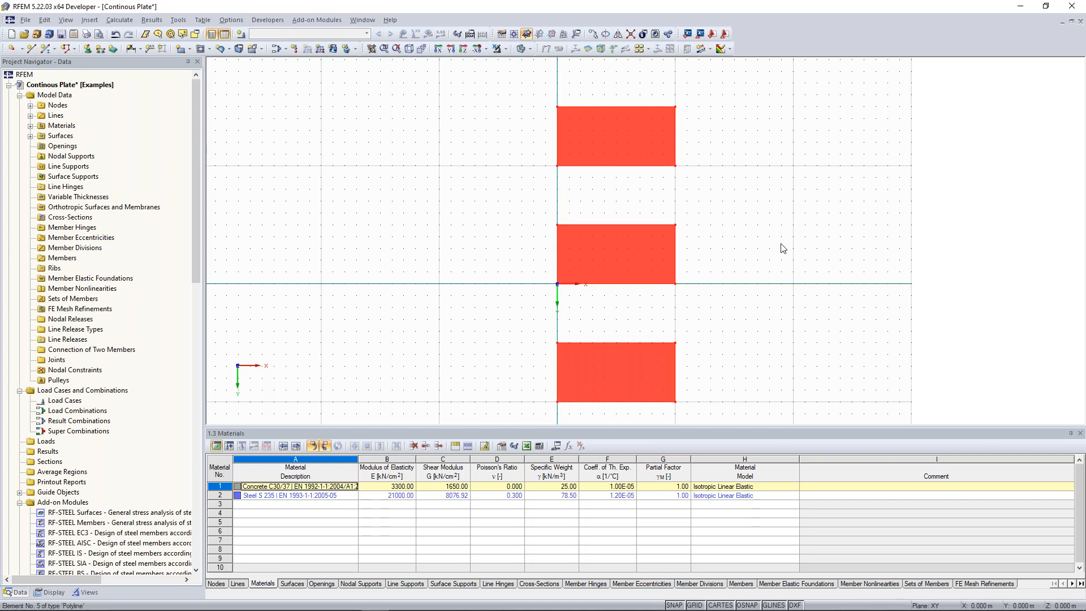
scroll(759, 223, "down", 3)
middle_click_drag(758, 223, 697, 197)
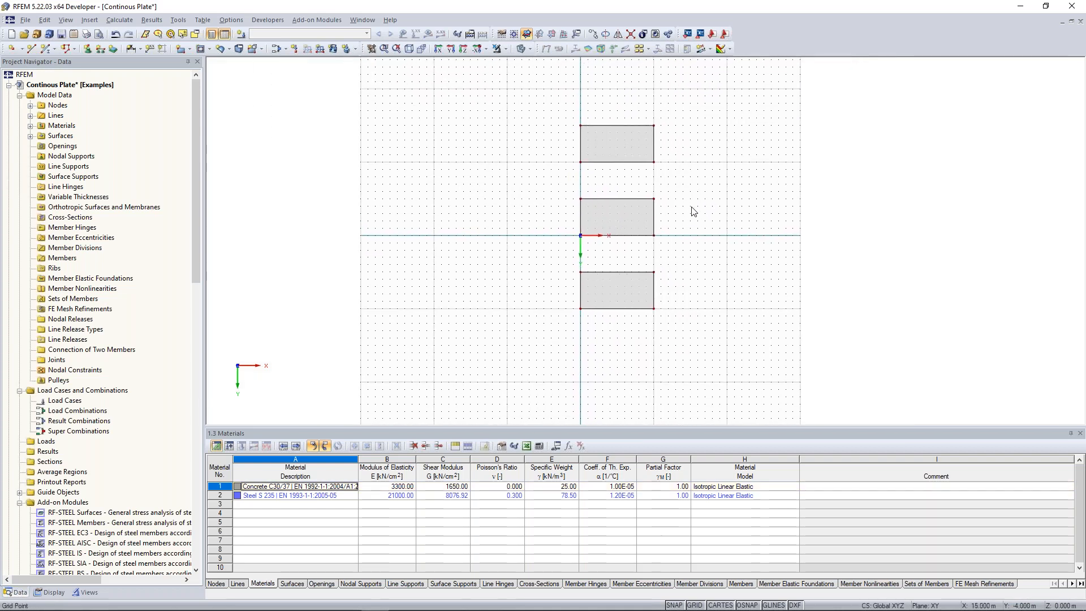
middle_click_drag(713, 142, 681, 169)
scroll(627, 129, "up", 2)
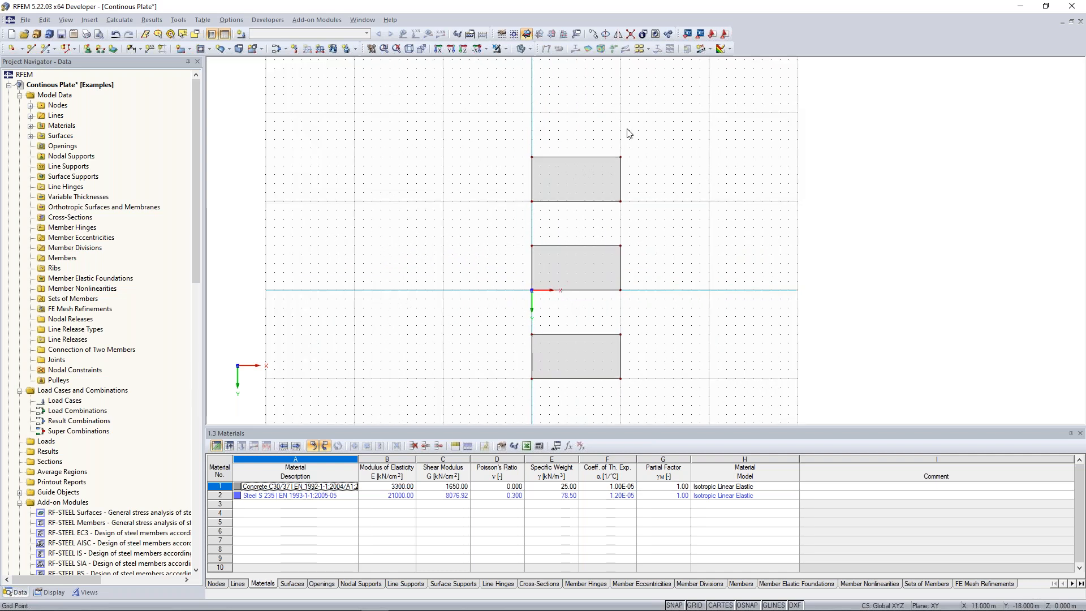
Step: Start a new beam member and create a new solid rectangle cross-section for its member start
scroll(627, 131, "up", 2)
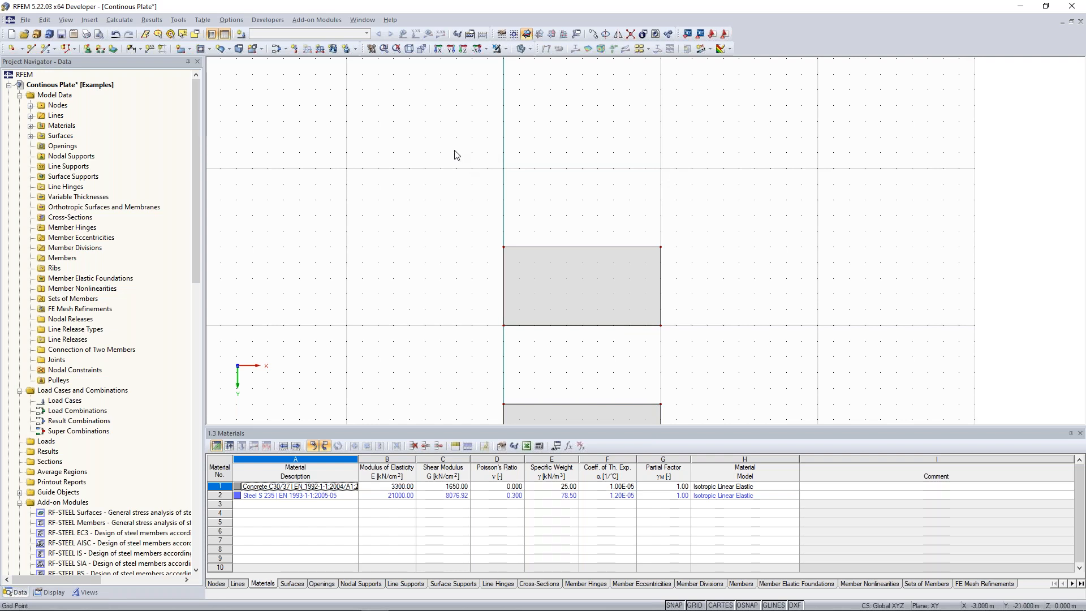
left_click(46, 49)
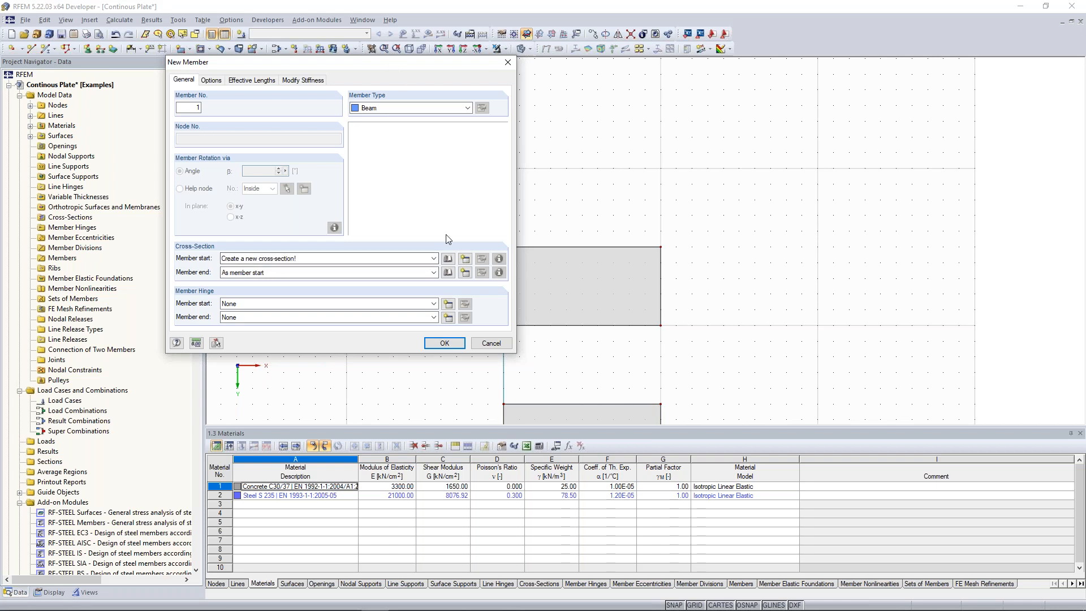
left_click_drag(393, 63, 333, 64)
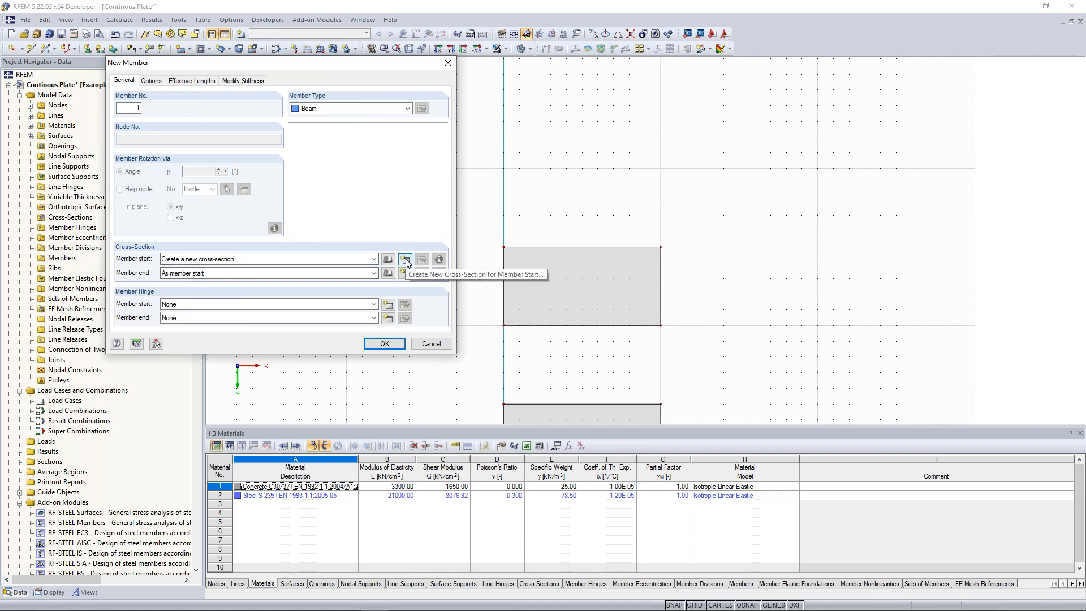
left_click(406, 260)
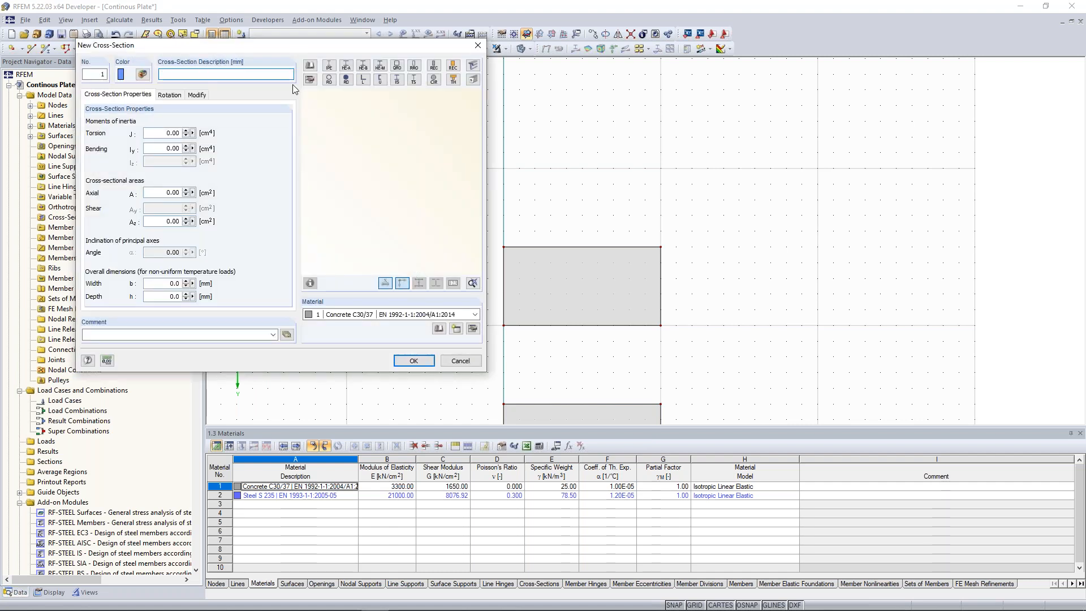
left_click(174, 74)
left_click_drag(158, 133, 189, 148)
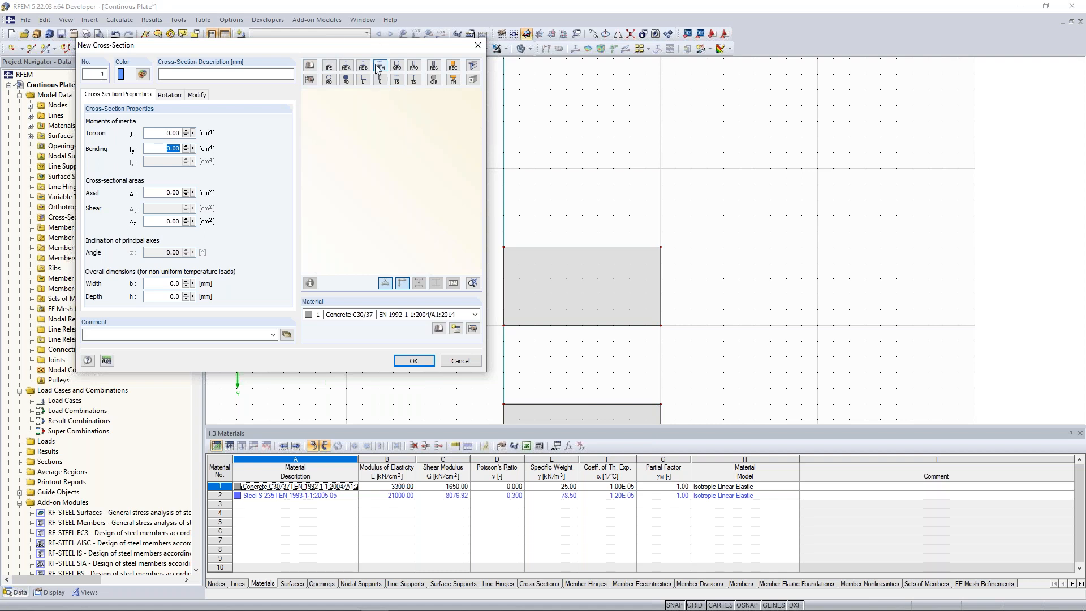
left_click(434, 67)
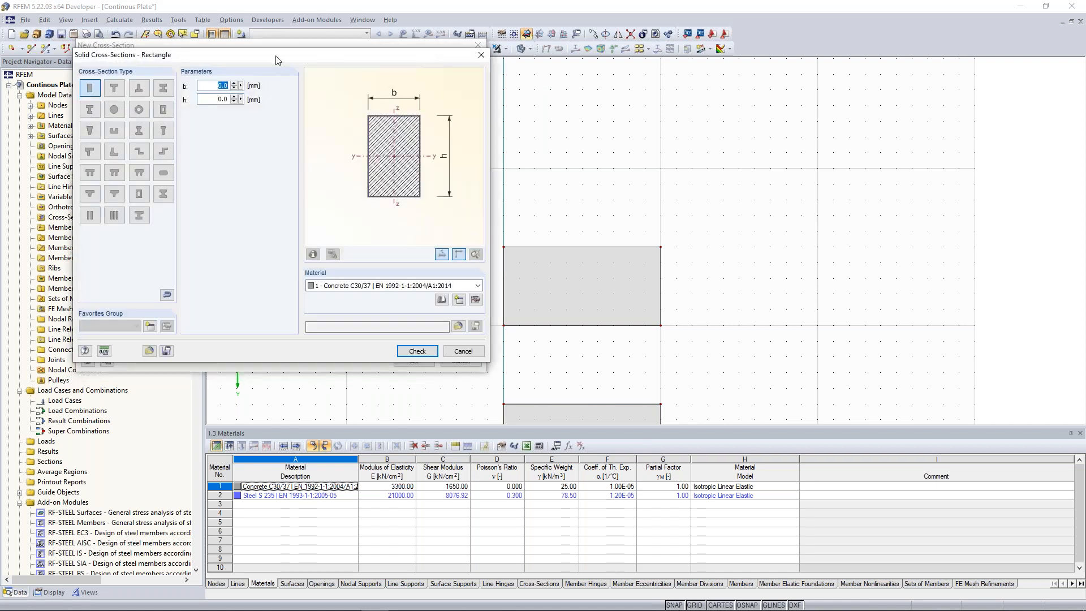
Step: Define the rectangular section with b 1000 mm and h 300 mm in Concrete C30/37 and assign it to the member start
left_click_drag(282, 56, 729, 64)
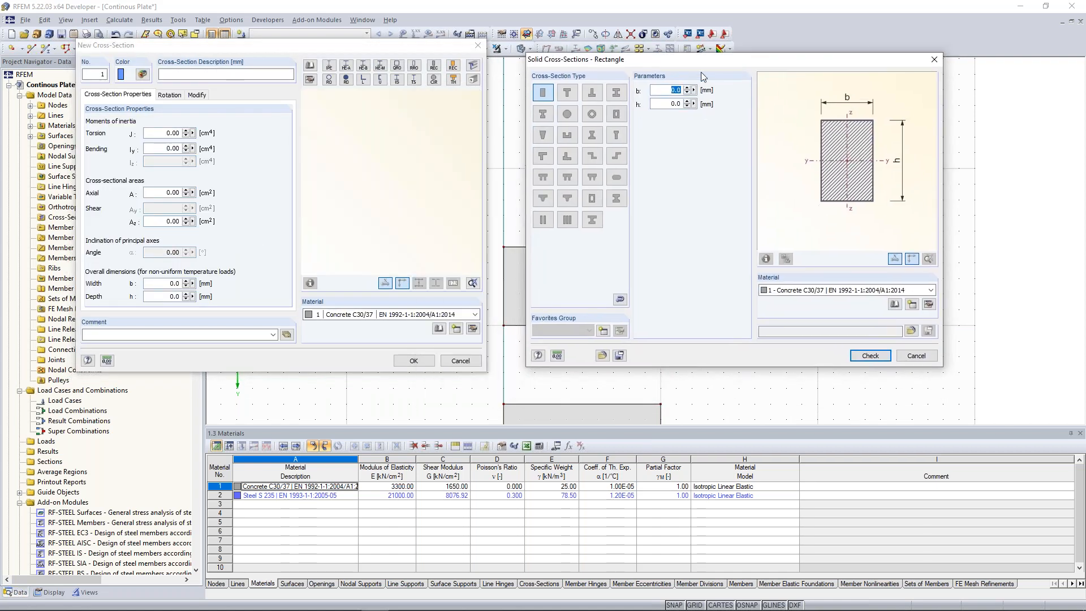
left_click(667, 91)
double_click(669, 91)
type("1000")
left_click(684, 102)
type("300")
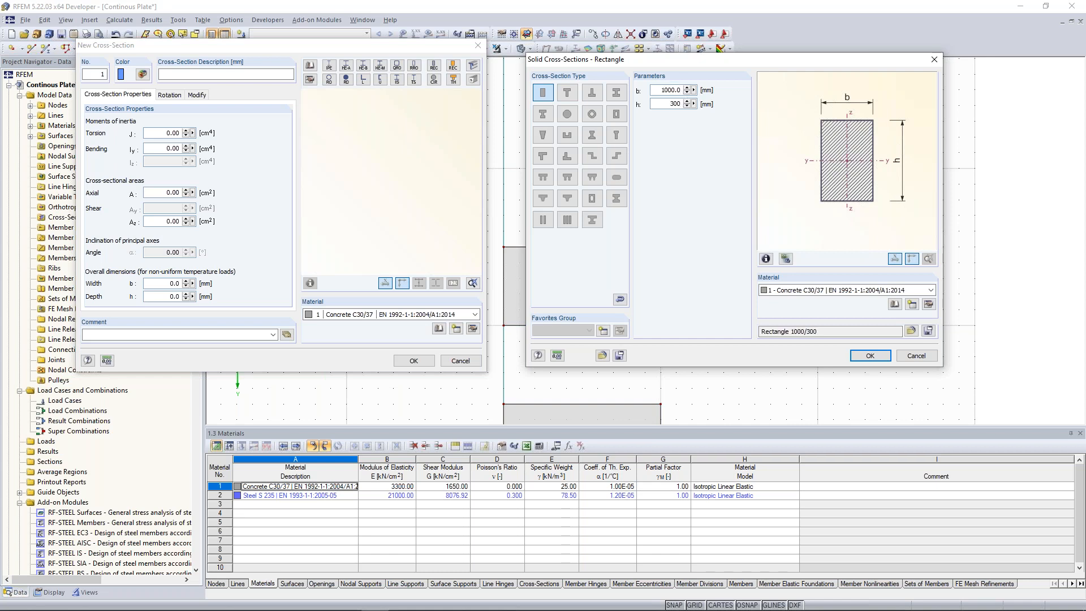
left_click(810, 291)
left_click(810, 295)
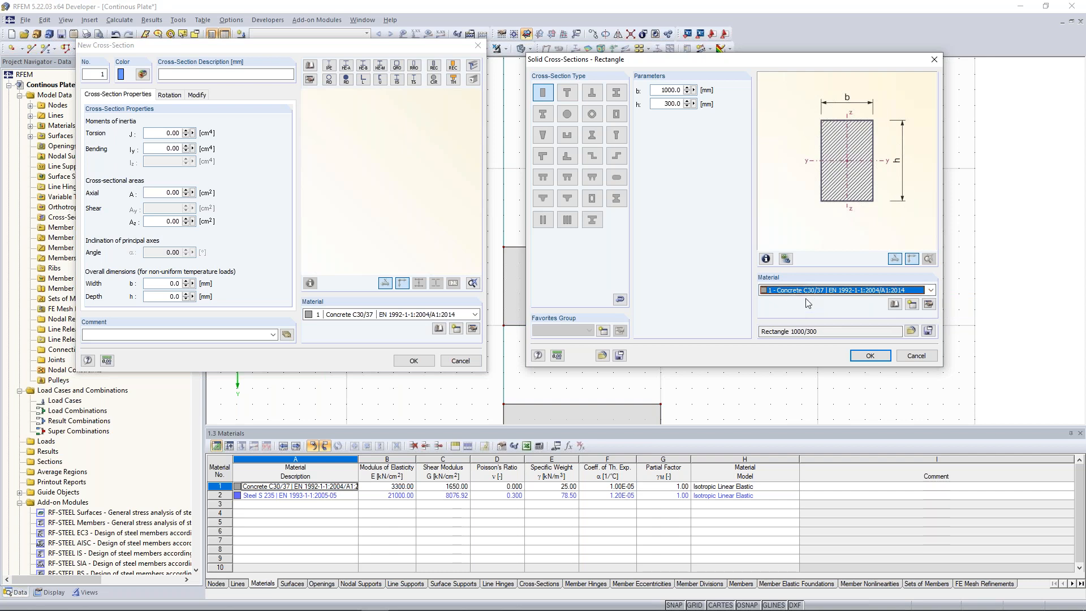
left_click(870, 357)
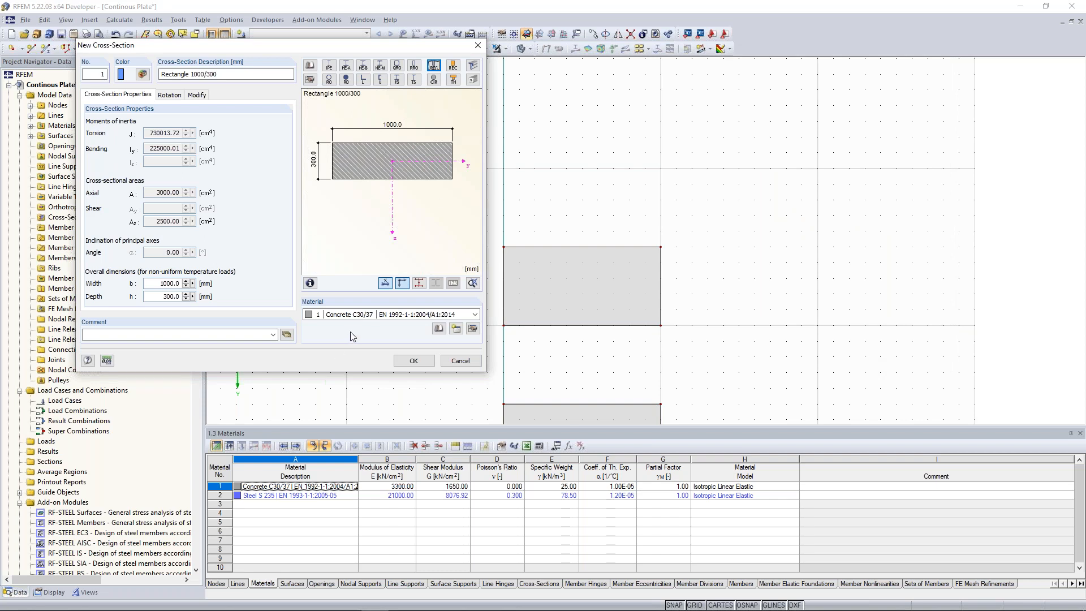
left_click(414, 362)
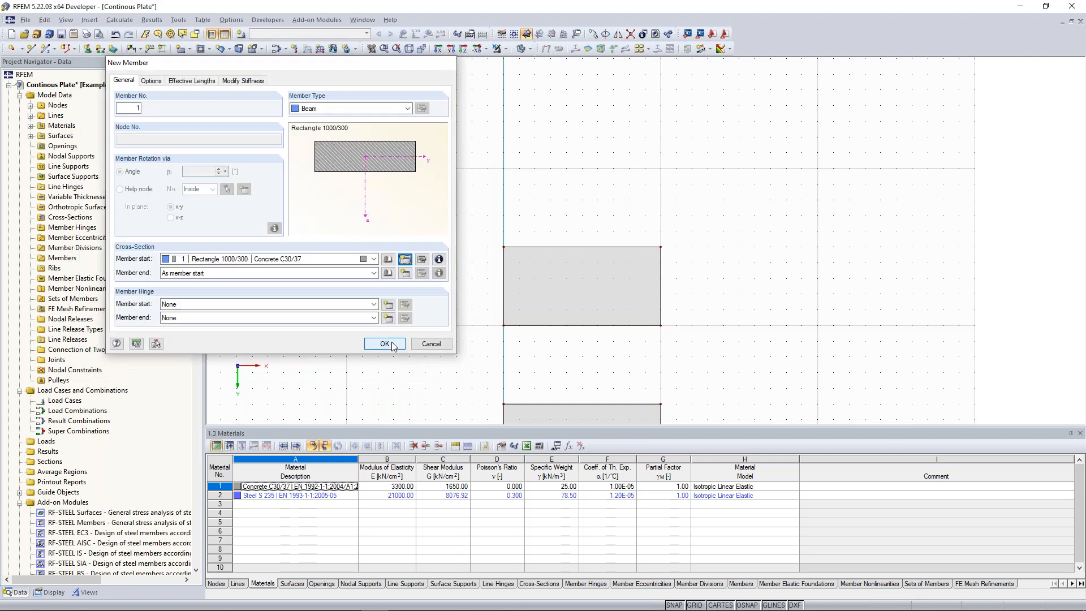
Step: Draw the beam member from X 0, Y -20 m to X 10 m, Y -20 m and end the member command
left_click(394, 345)
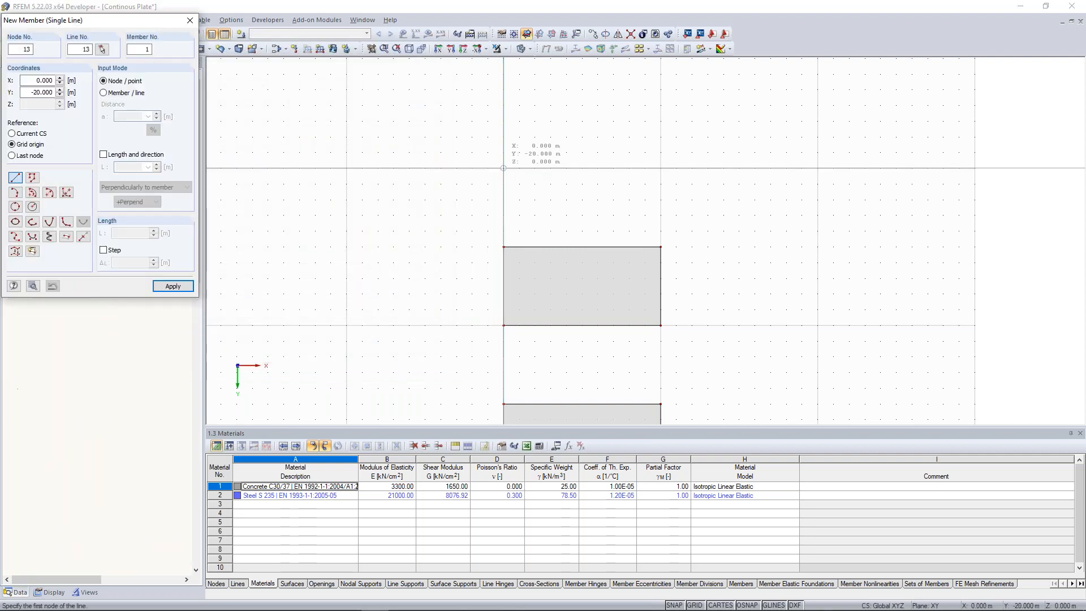
left_click(503, 168)
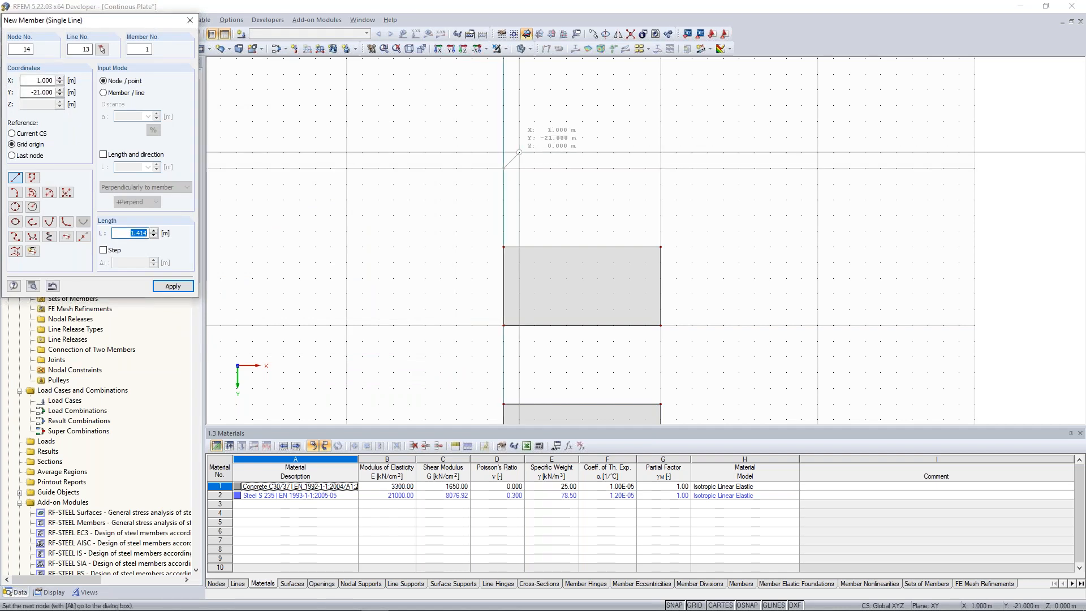
scroll(506, 161, "up", 2)
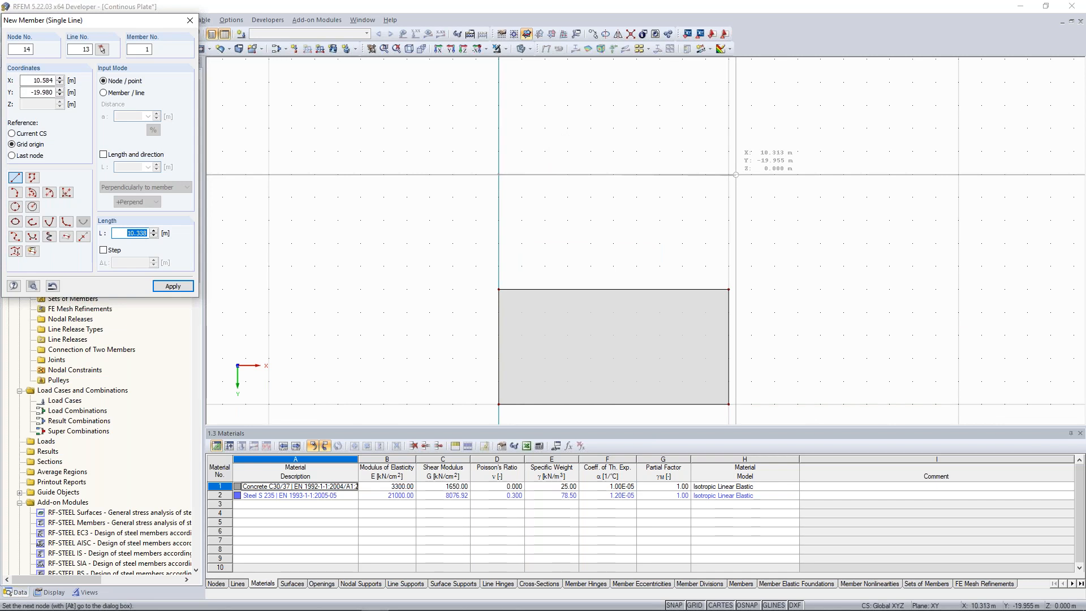
left_click(736, 175)
key("Escape")
scroll(762, 220, "down", 1)
scroll(746, 282, "down", 2)
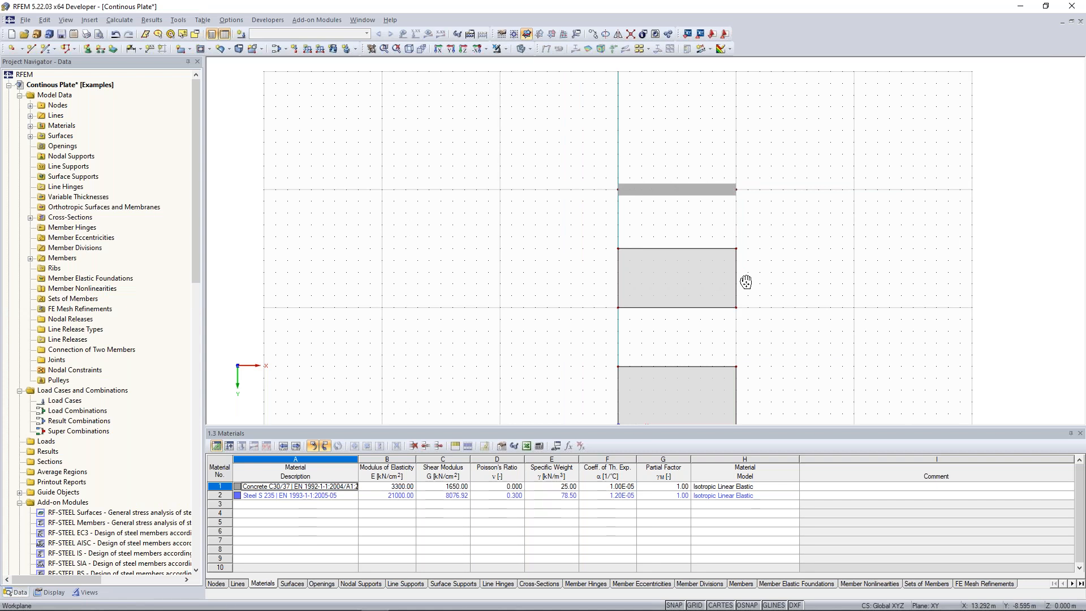
Step: Examine the three surfaces and the beam in an isometric view, checking the member's details
middle_click_drag(745, 282, 714, 229)
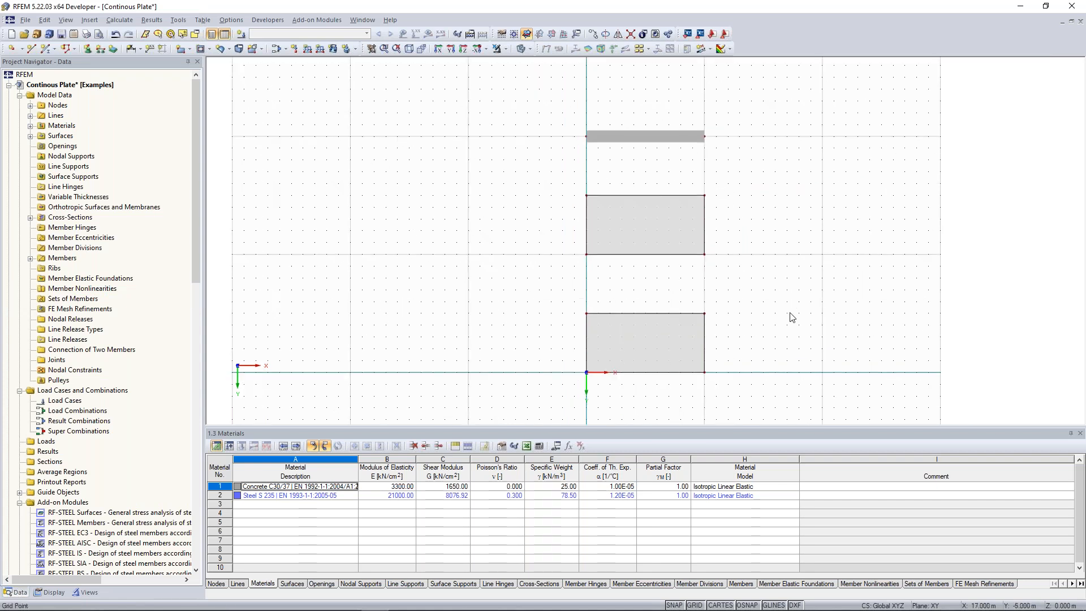
middle_click_drag(785, 327, 672, 97, "ctrl")
middle_click_drag(589, 228, 574, 153)
scroll(623, 156, "up", 3)
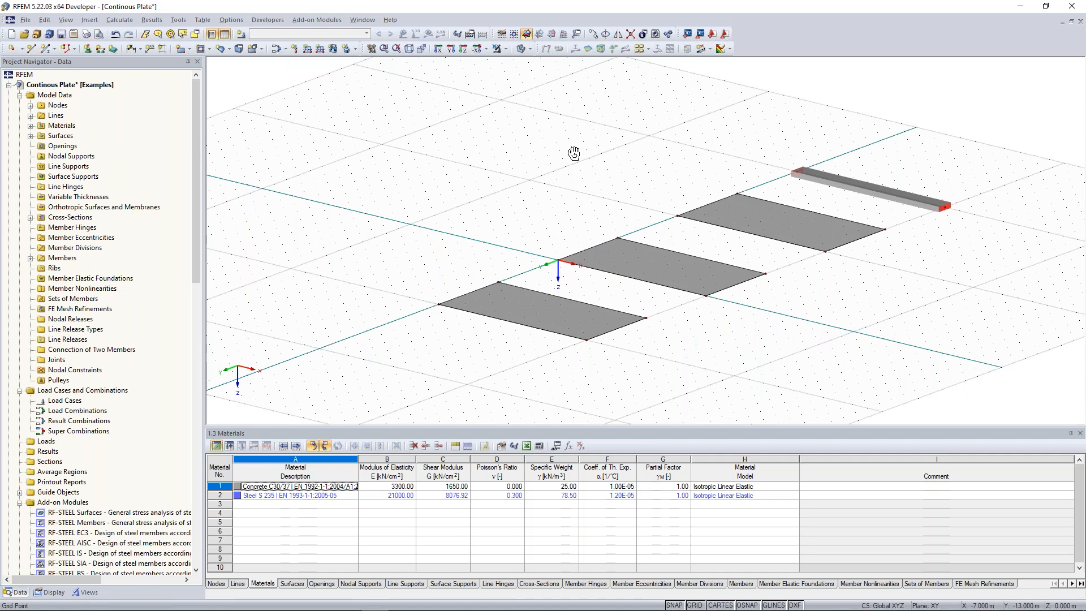
middle_click_drag(575, 154, 572, 151, "ctrl")
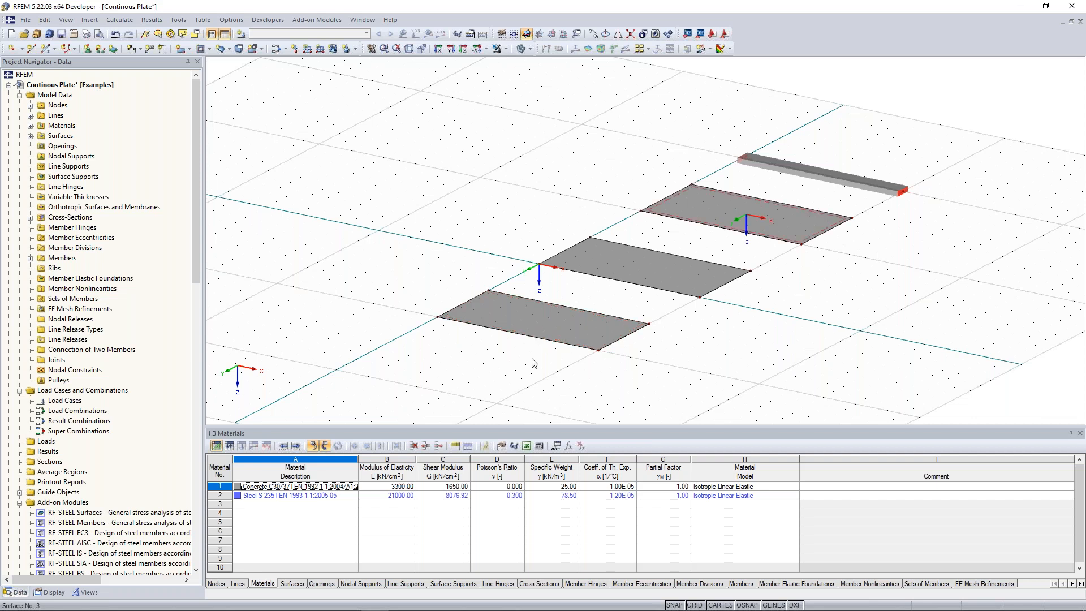
middle_click_drag(533, 363, 574, 324, "ctrl")
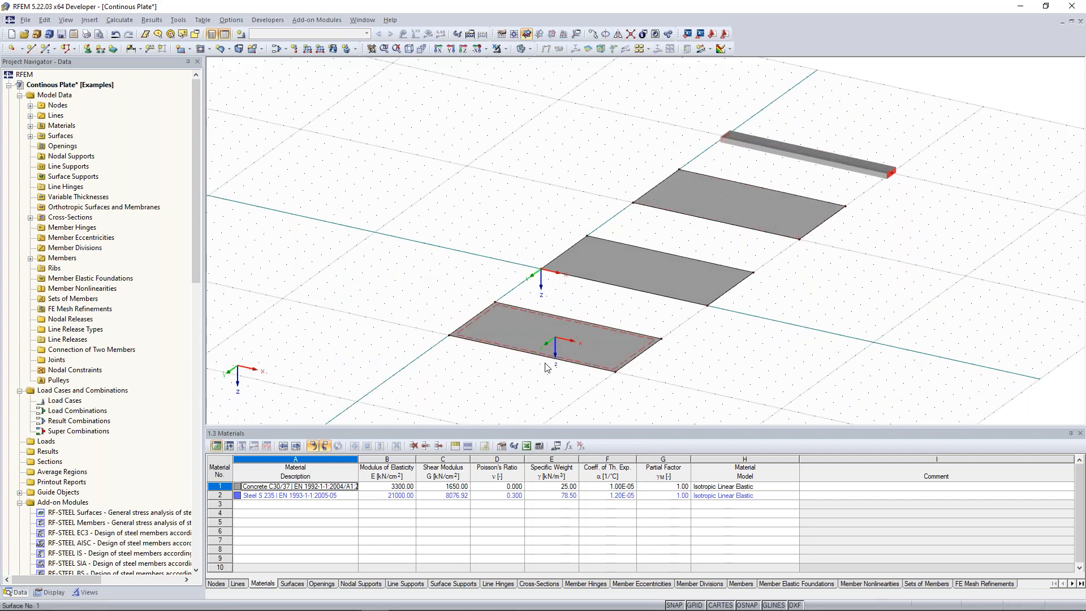
left_click(799, 160)
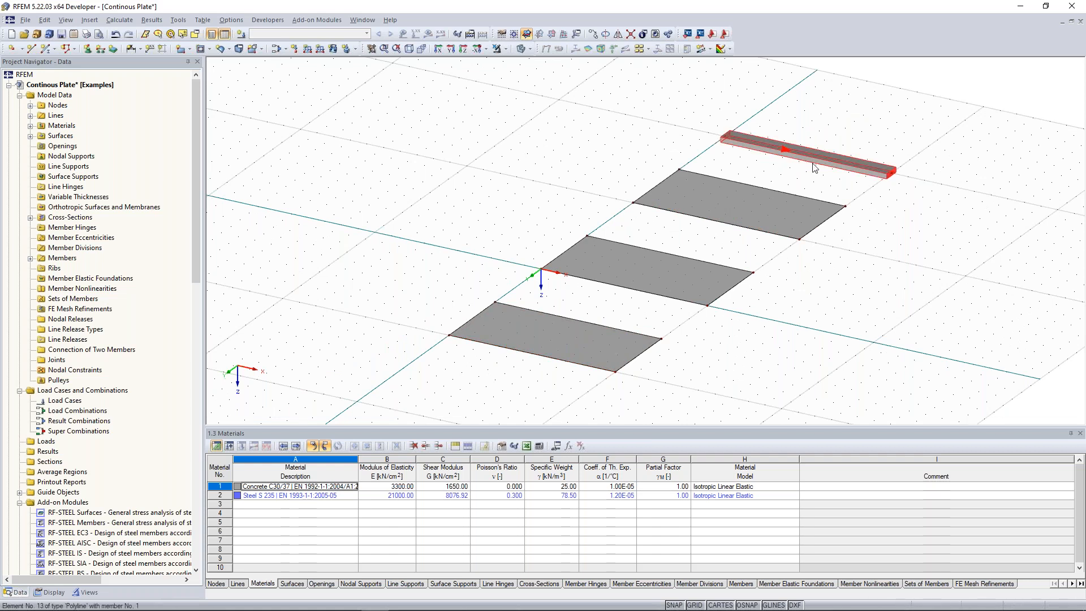
mouse_move(799, 164)
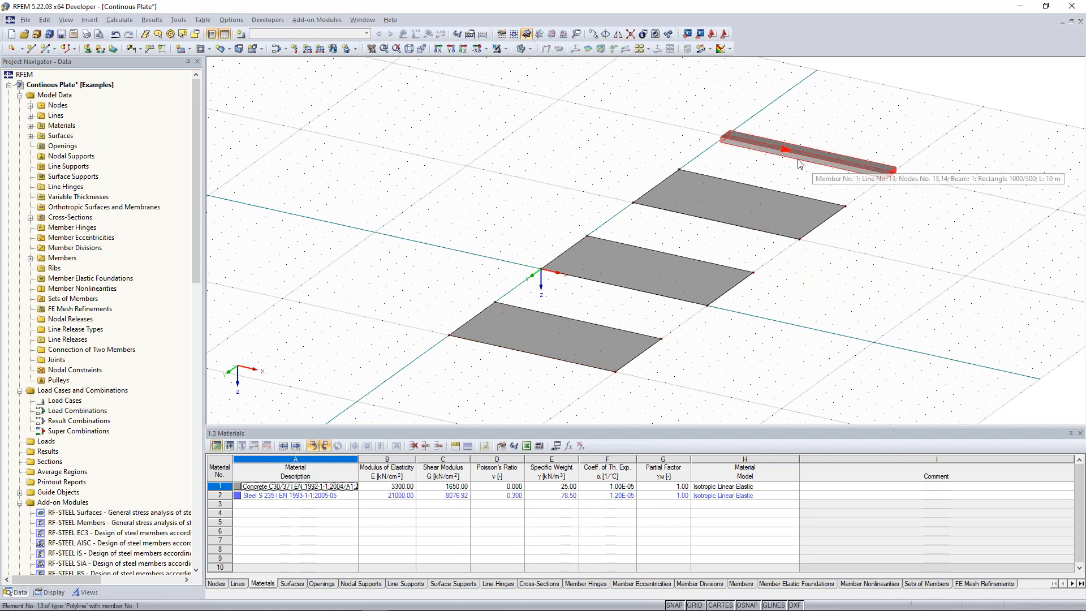
left_click(606, 213)
mouse_move(476, 242)
middle_mouse_down()
mouse_move(448, 201)
mouse_move(481, 222)
middle_mouse_up()
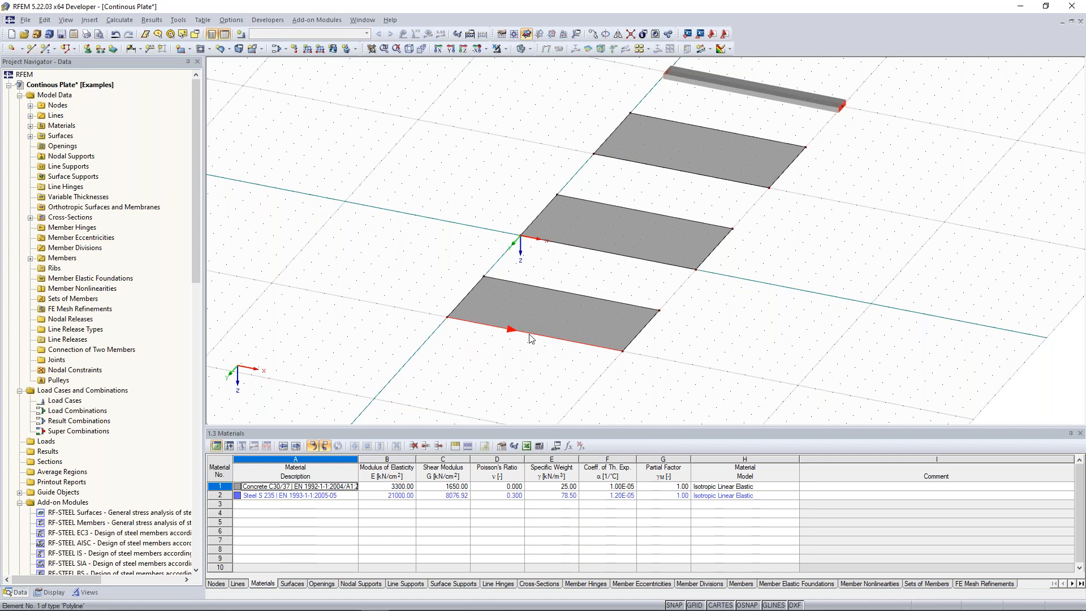
Step: Divide the Y 10 m edge of the front surface graphically at 5 m from its start and end the division command
right_click(530, 338)
mouse_move(606, 90)
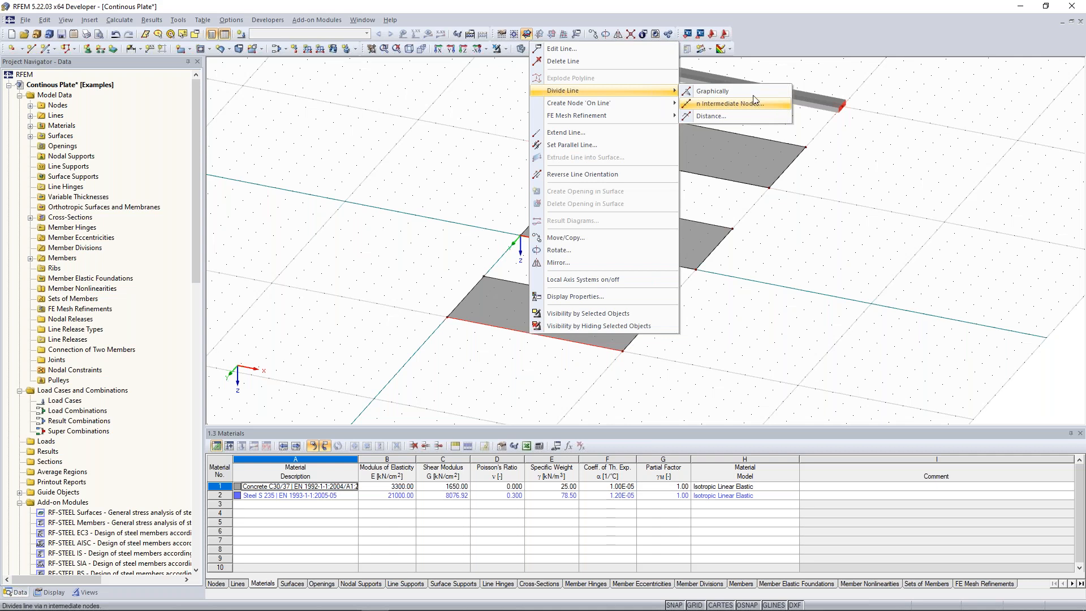
left_click(753, 99)
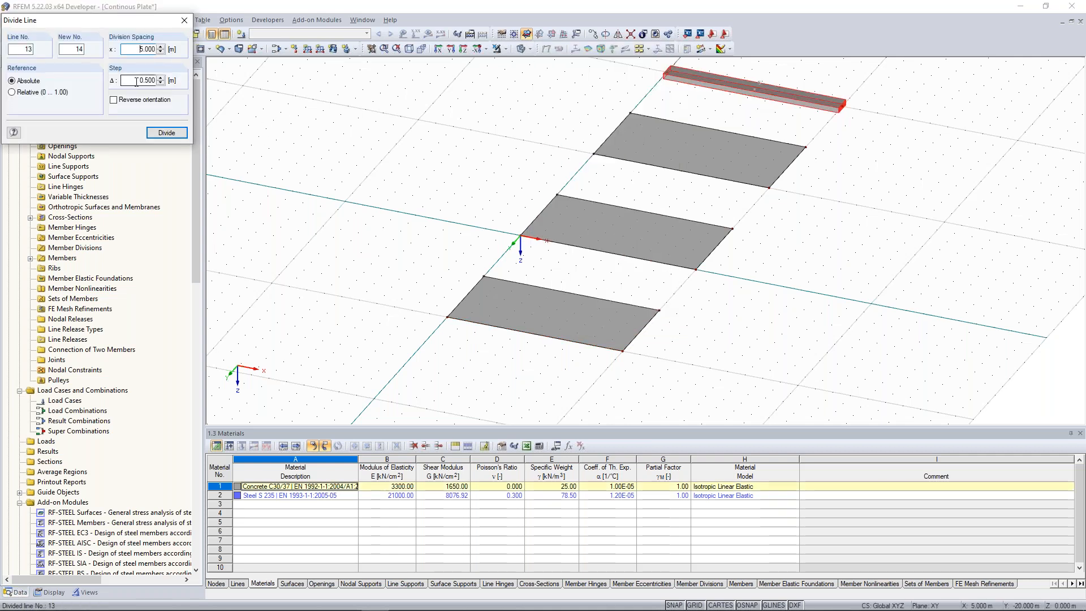
double_click(138, 81)
left_click(135, 80)
left_click_drag(135, 81, 155, 82)
left_click(136, 82)
left_click(511, 334)
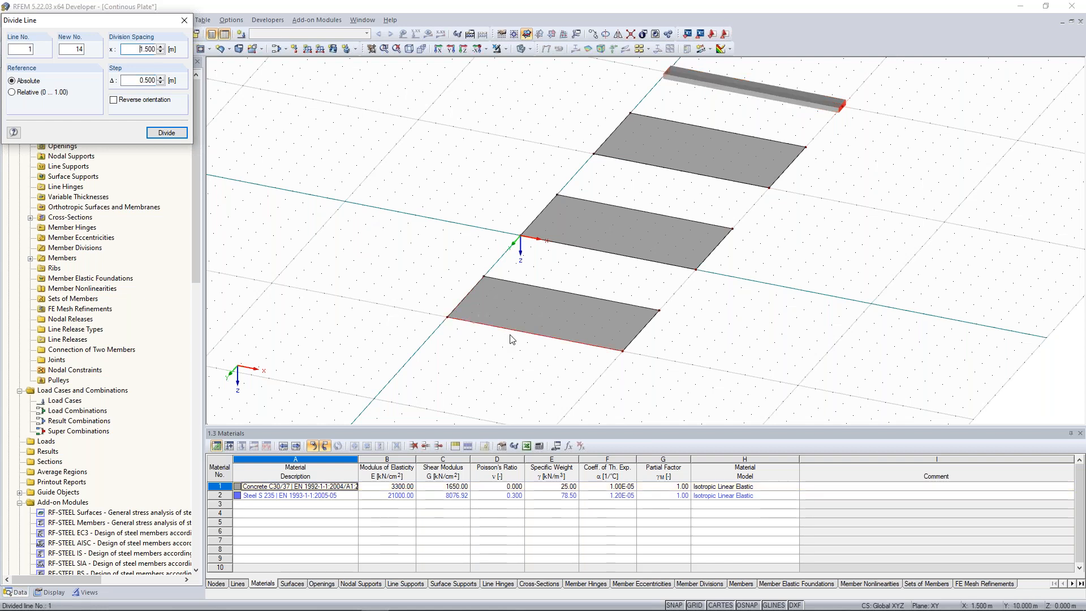
scroll(510, 339, "up", 2)
middle_click_drag(553, 341, 614, 306, "ctrl")
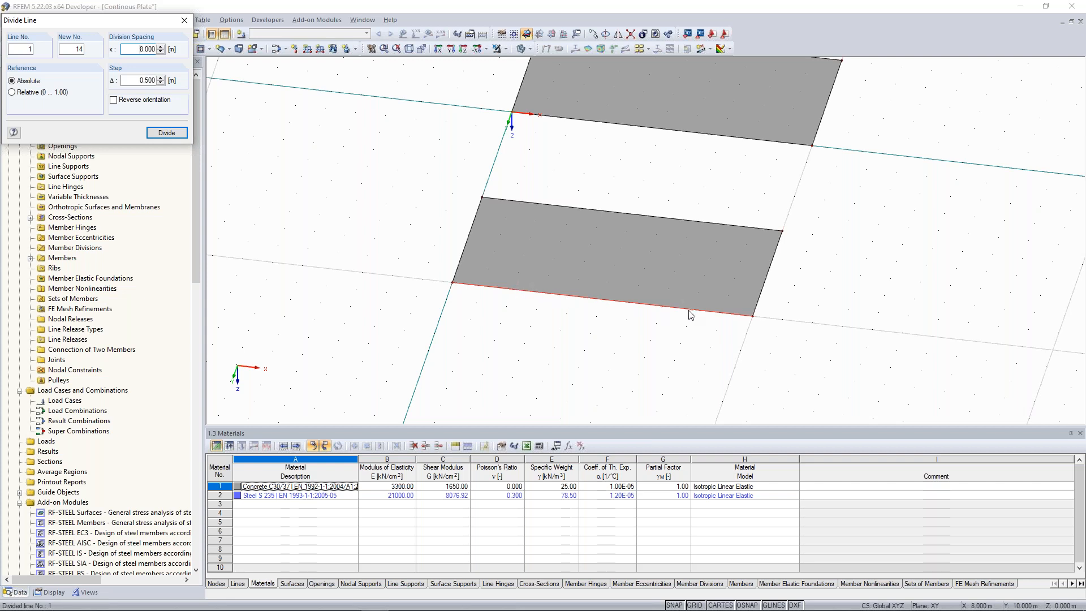
left_click(600, 302)
middle_click_drag(618, 199, 602, 219)
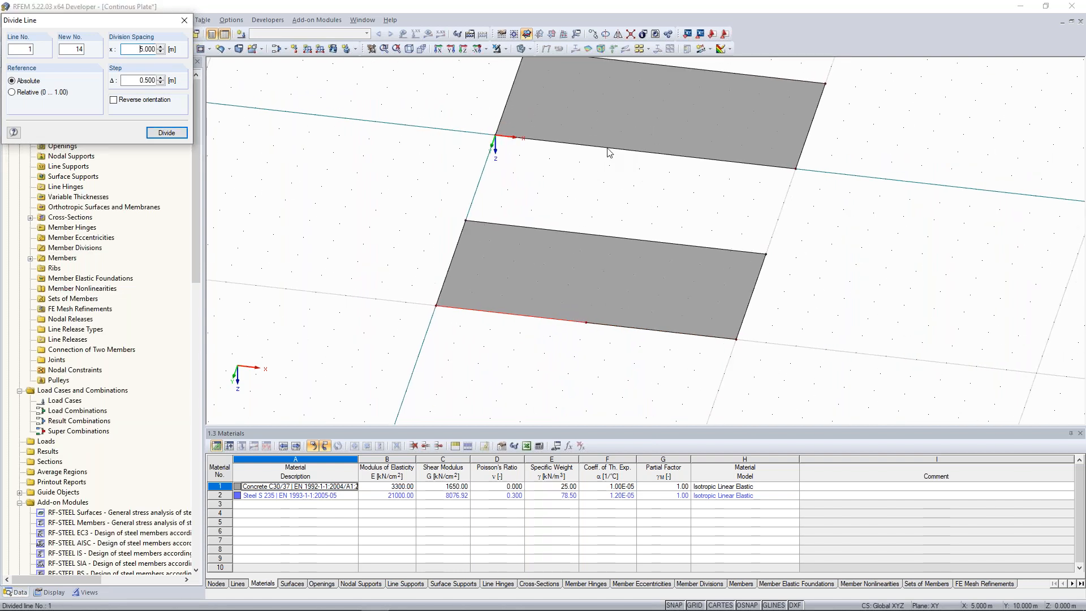
left_click(607, 148)
middle_click_drag(682, 205, 546, 314)
middle_click_drag(369, 282, 464, 182)
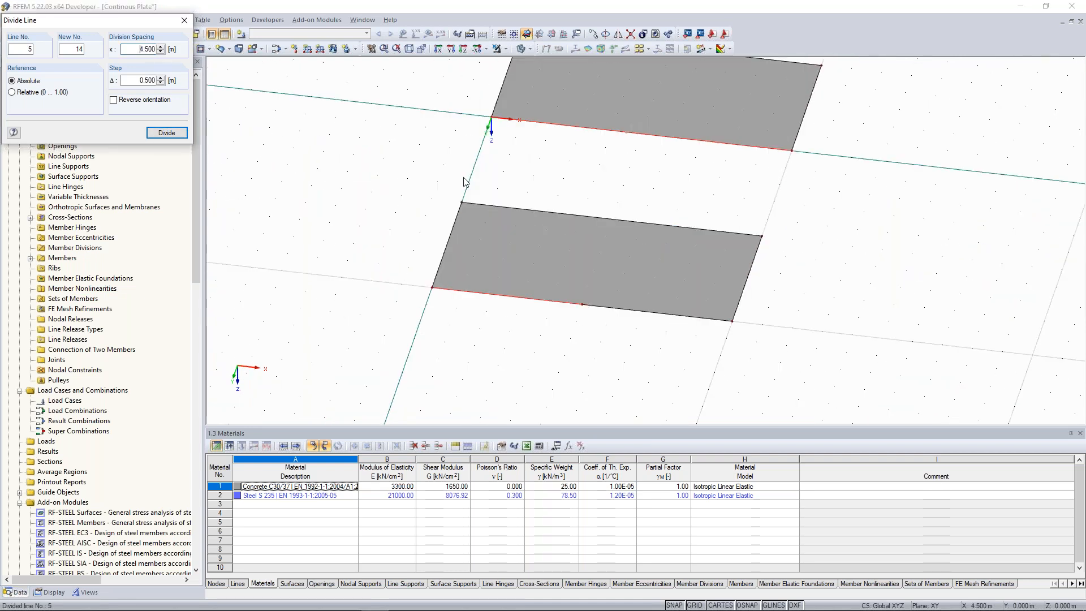
right_click(568, 350)
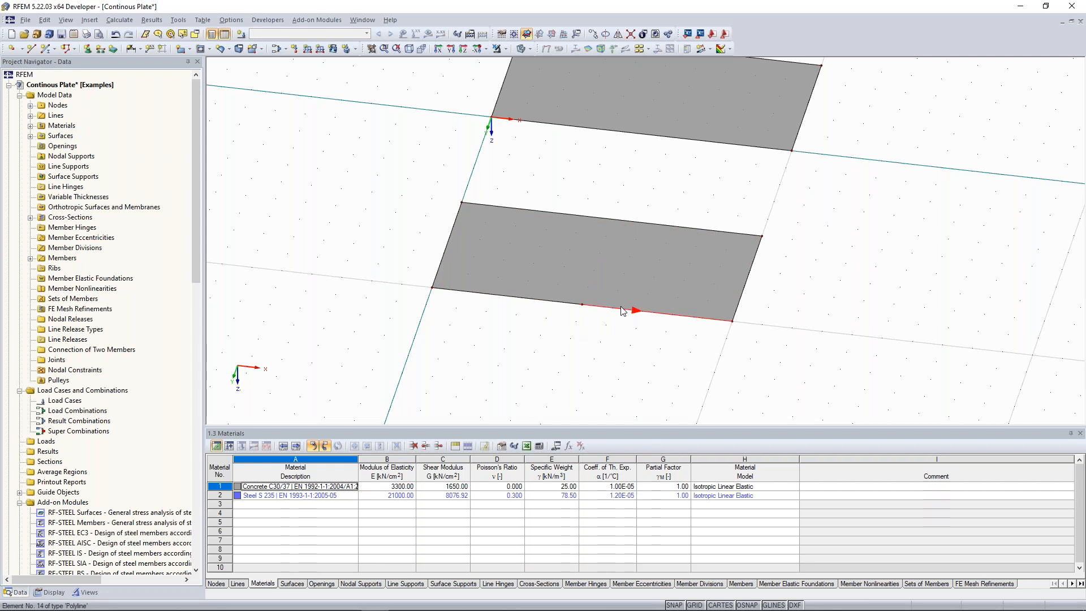
Step: Draw a line across the front surface from the dividing node at X 5 m, Y 10 m to the middle of the opposite edge
middle_click_drag(413, 195, 387, 194)
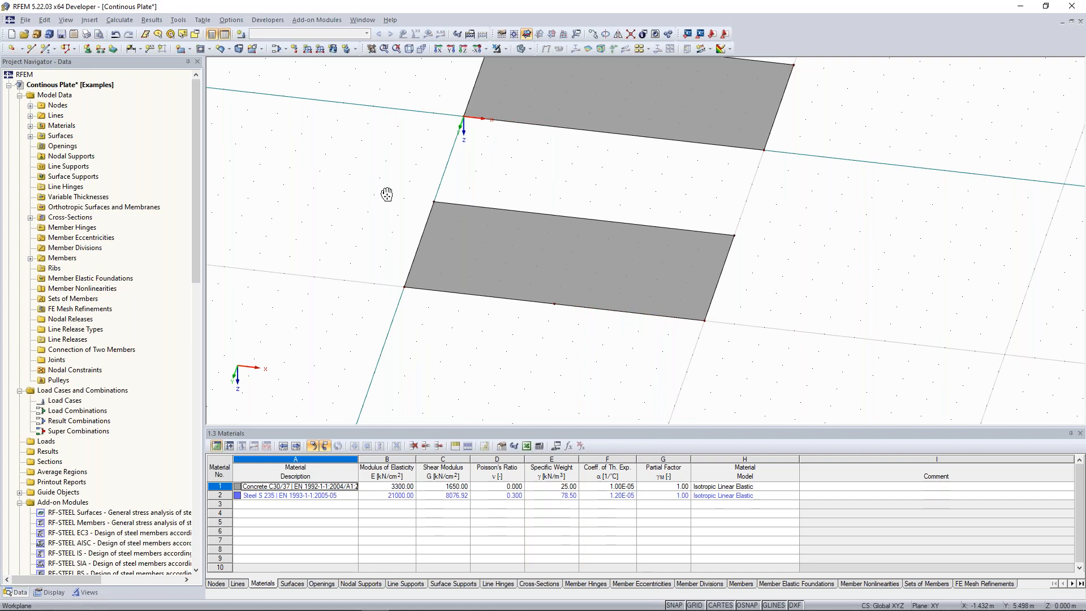
middle_click_drag(386, 194, 388, 178)
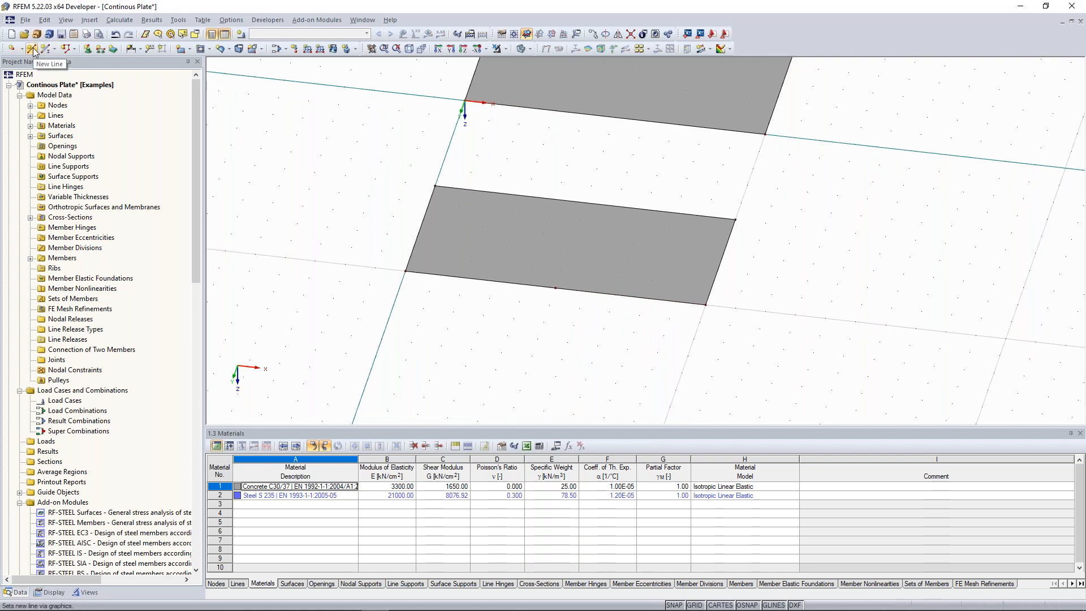
left_click(33, 51)
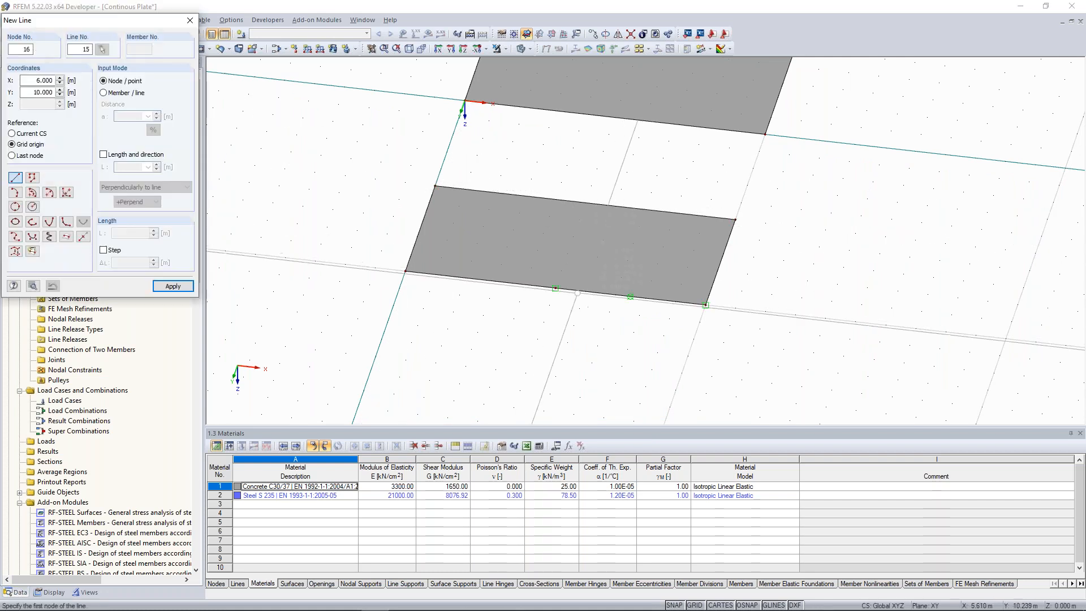
left_click(554, 288)
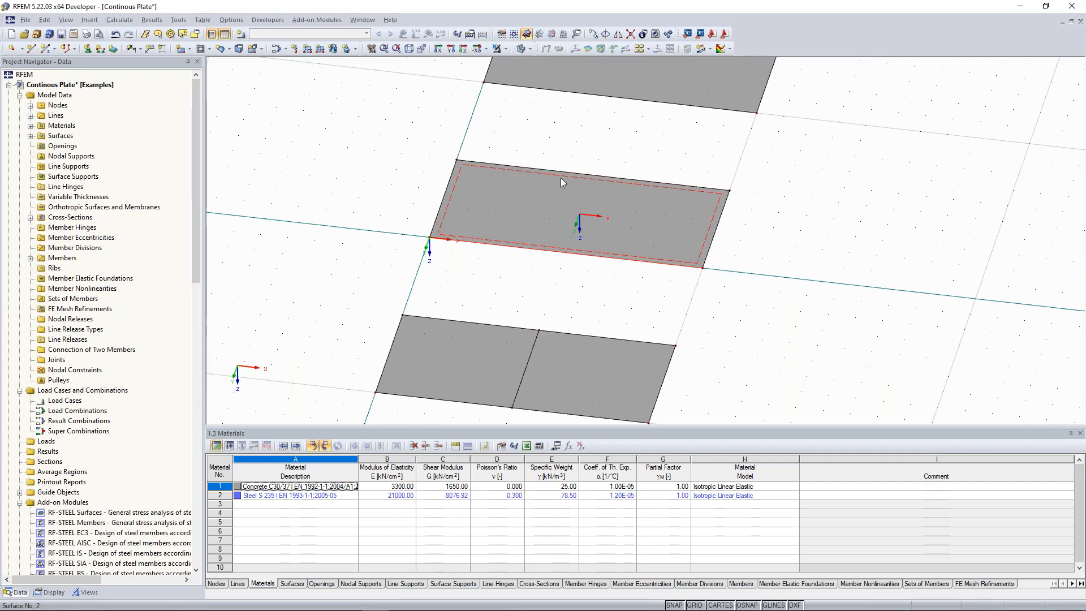
Step: Divide the Y 0 edge of the middle surface using distance, with a new intermediate node 5 m from the line start
right_click(563, 283)
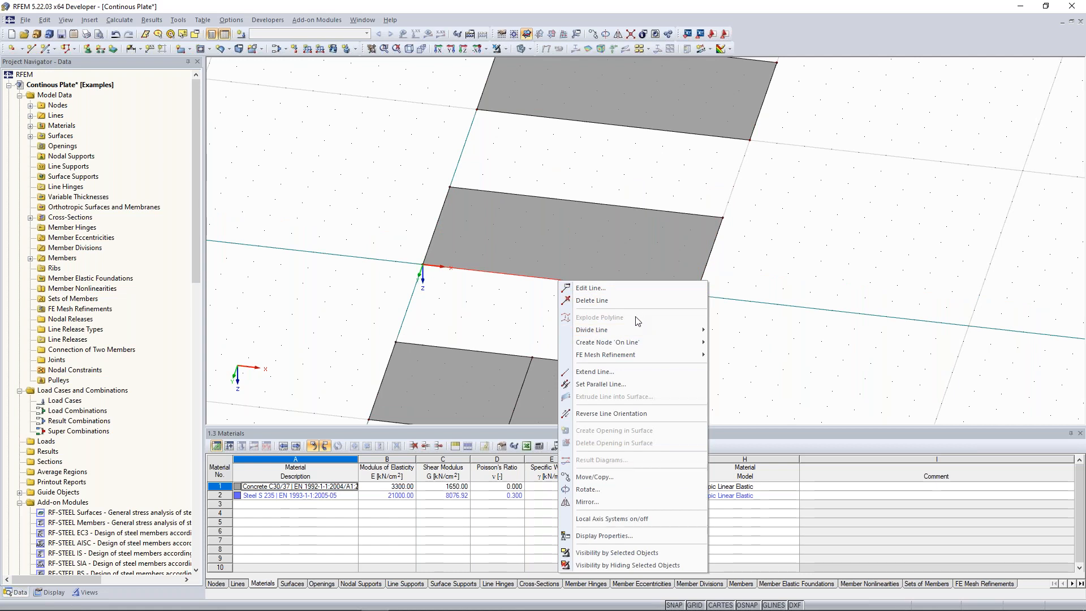
mouse_move(650, 330)
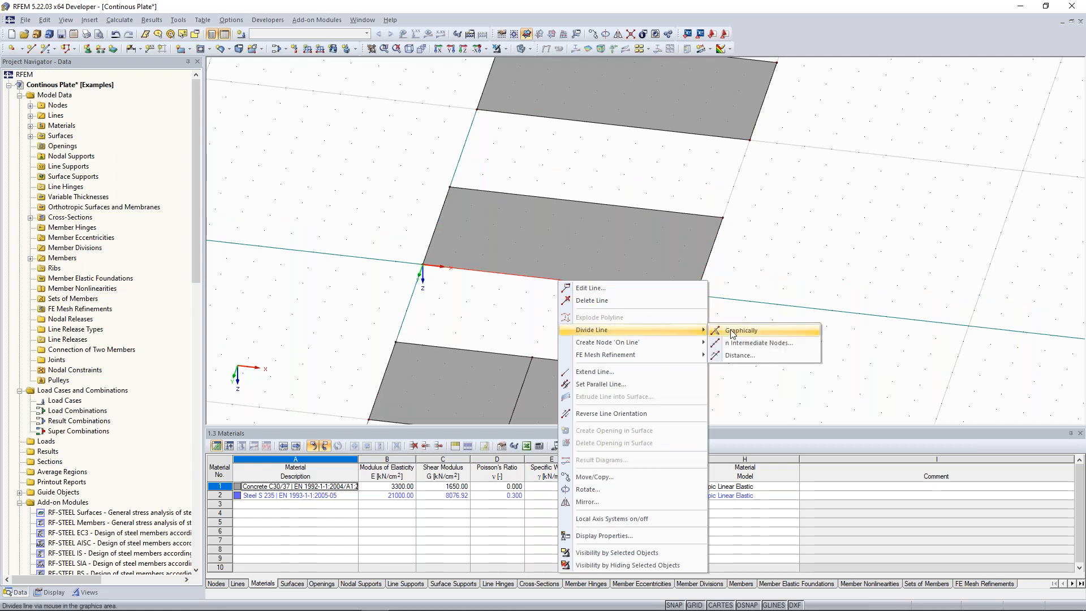
left_click(753, 361)
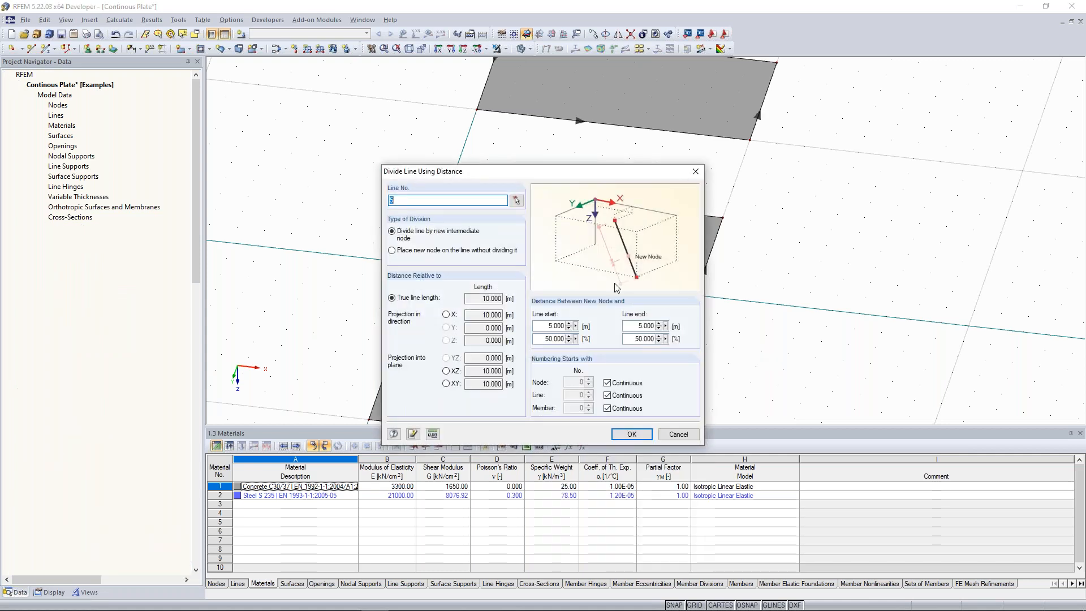
left_click_drag(516, 175, 902, 125)
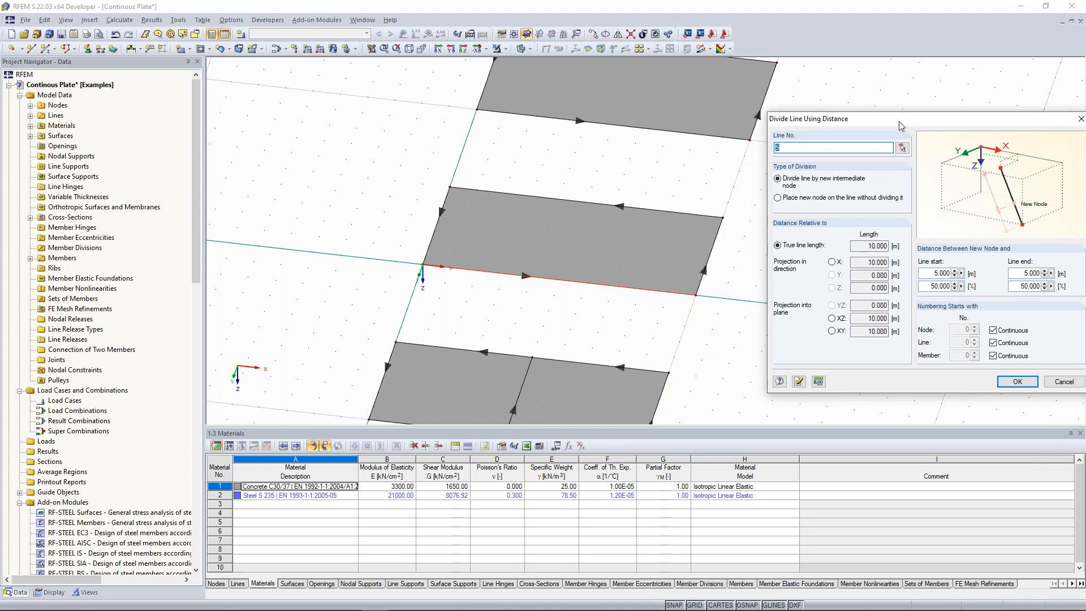
left_click_drag(899, 122, 900, 121)
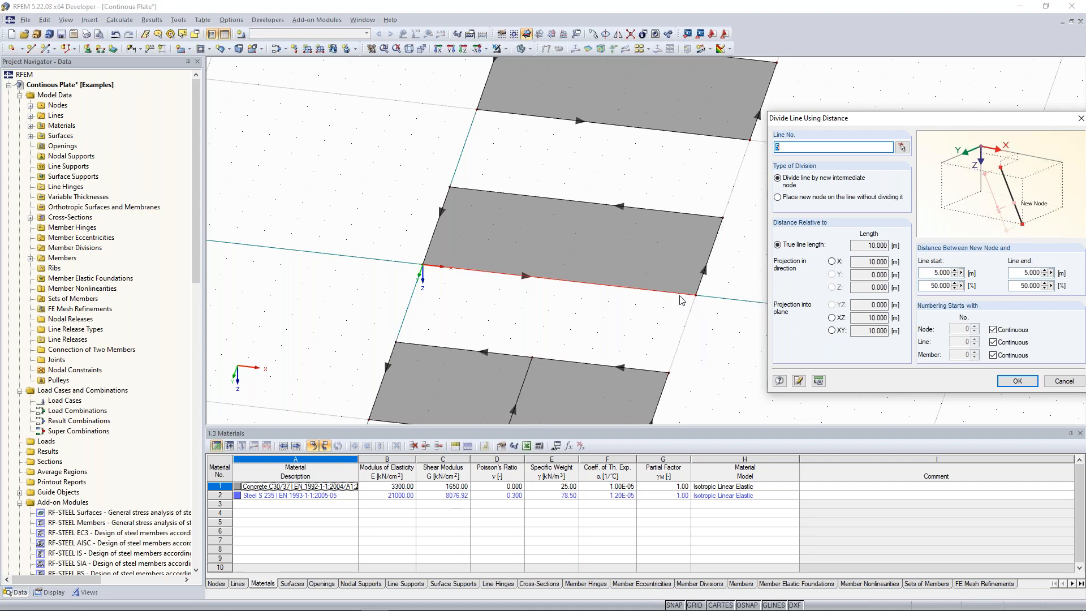
left_click_drag(876, 123, 837, 120)
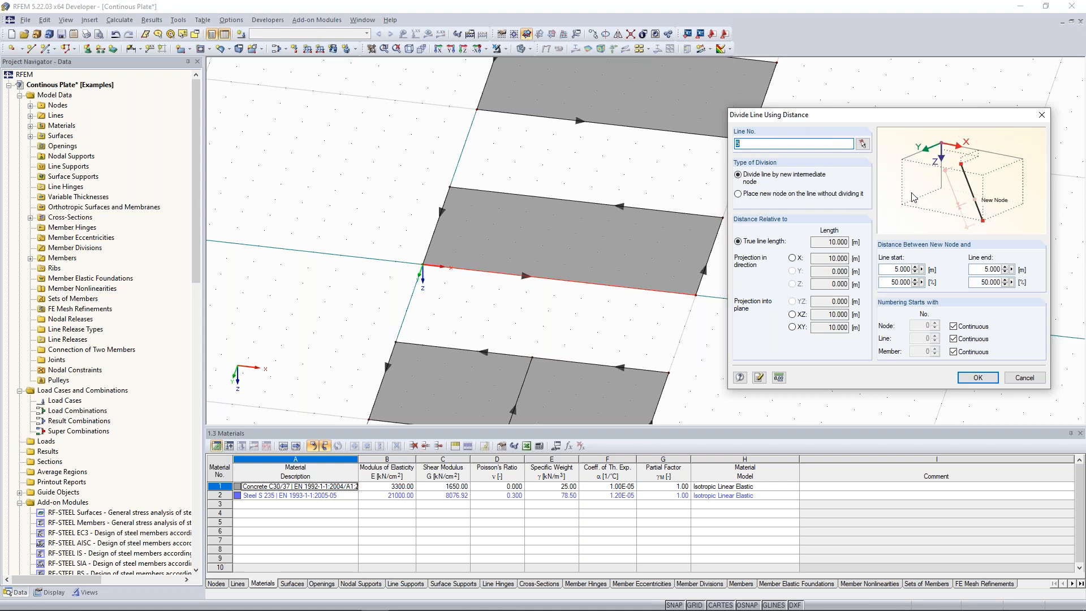
double_click(895, 270)
left_click(891, 272)
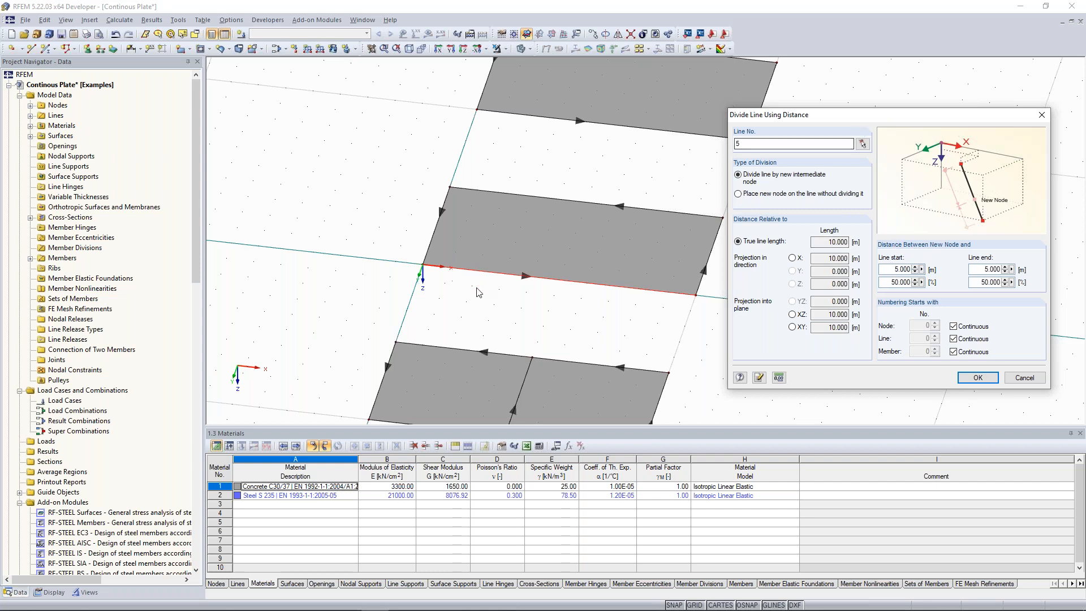
double_click(902, 270)
type("6")
double_click(906, 270)
left_click(978, 378)
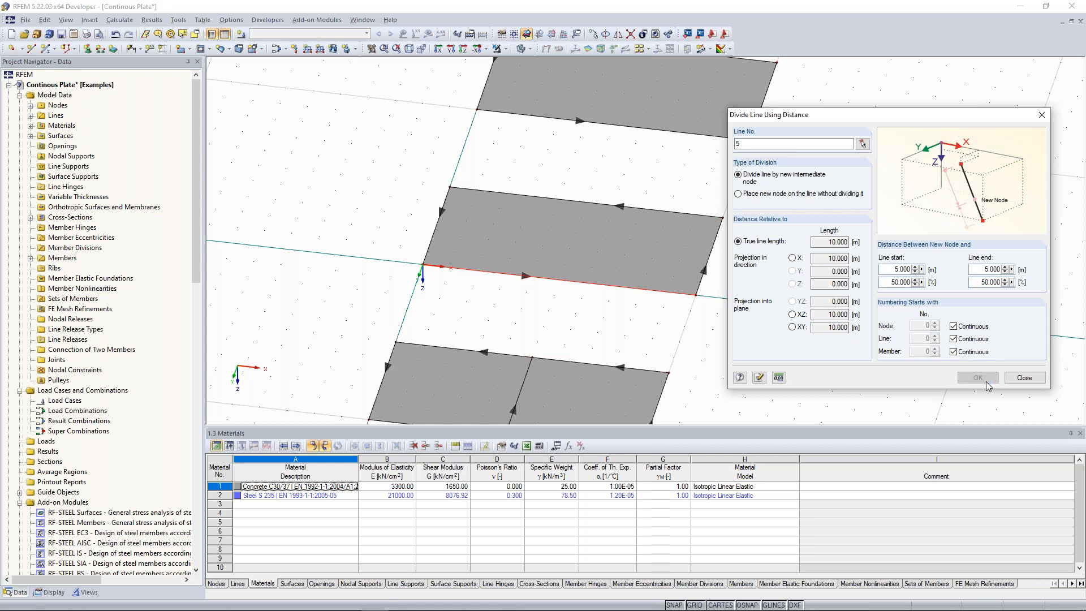
Step: Copy the front surface's dividing line onto the middle surface, starting from the new node at X 5 m, Y 0
scroll(798, 190, "down", 1)
middle_click_drag(802, 183, 787, 215)
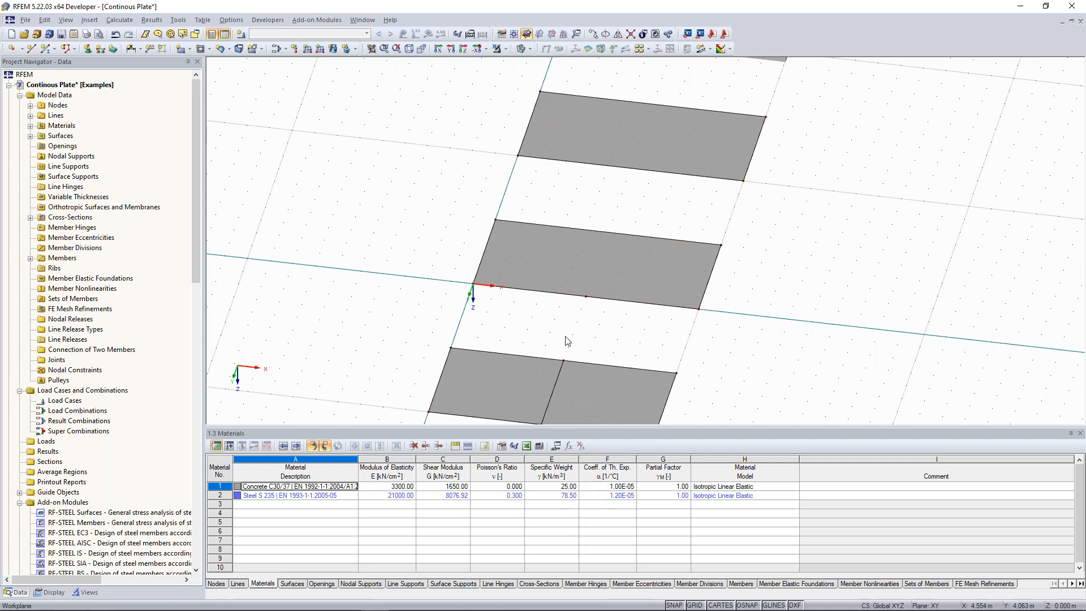
middle_click_drag(566, 342, 540, 299)
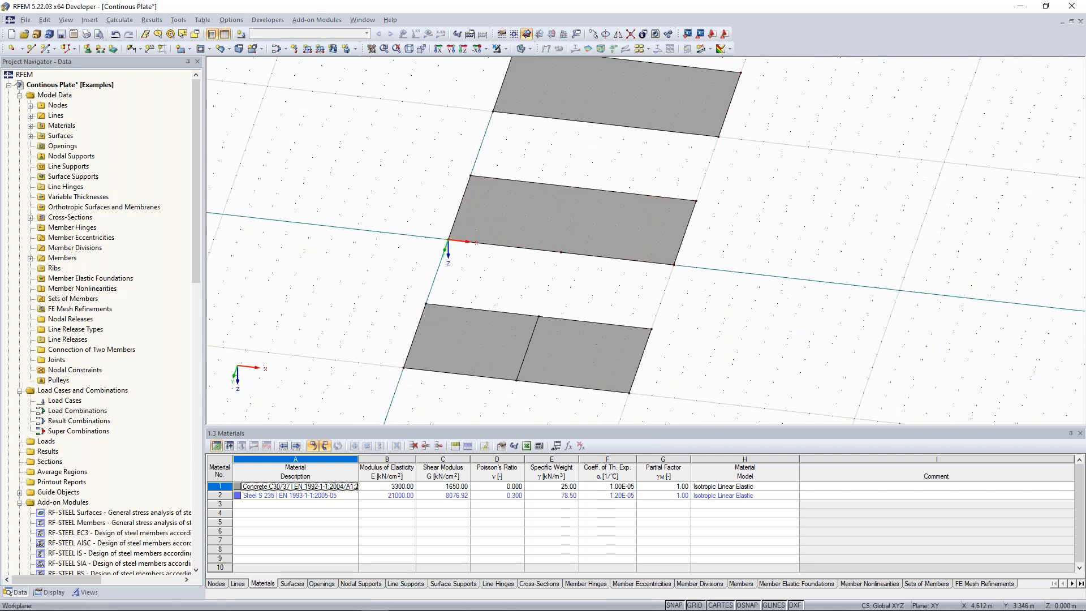
right_click(533, 336)
left_click(506, 321)
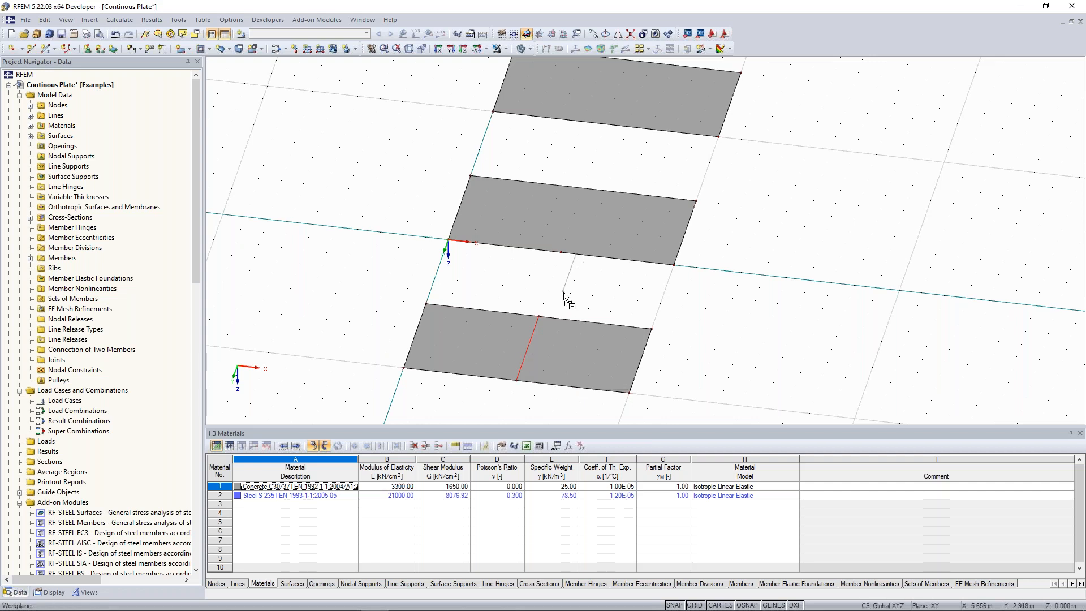
left_click_drag(560, 300, 560, 258, "ctrl")
Step: Copy the middle surface's dividing line onto the rear surface at mid-span, X 5 m, Y -10 m
middle_click_drag(599, 174, 542, 256)
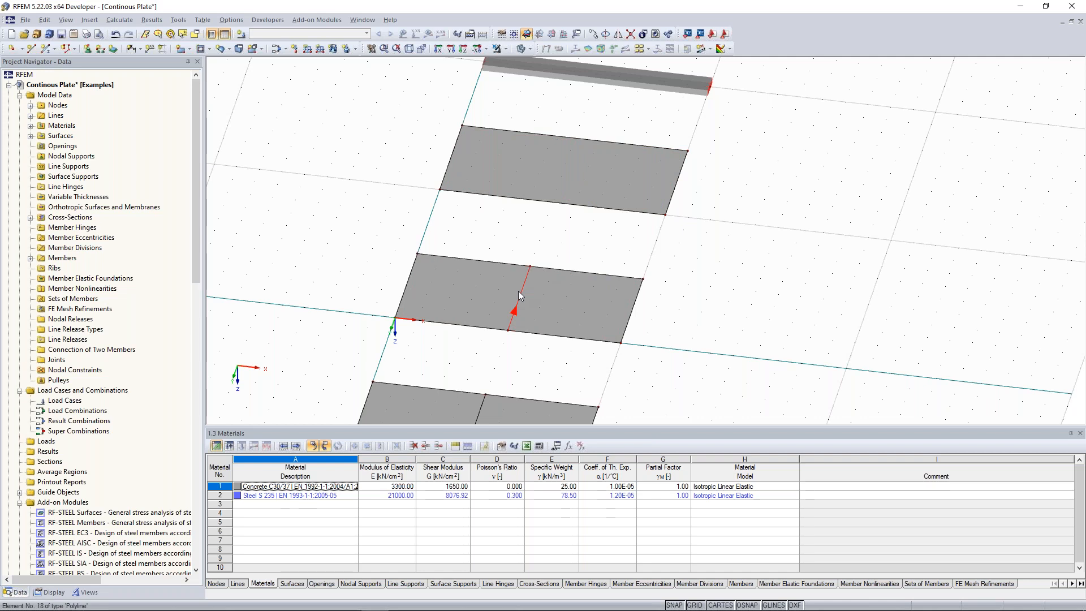
left_click_drag(519, 291, 553, 203, "ctrl")
scroll(579, 159, "down", 1)
mouse_move(579, 159)
middle_mouse_down()
mouse_move(606, 111)
mouse_move(571, 159)
middle_mouse_up()
scroll(563, 225, "down", 1)
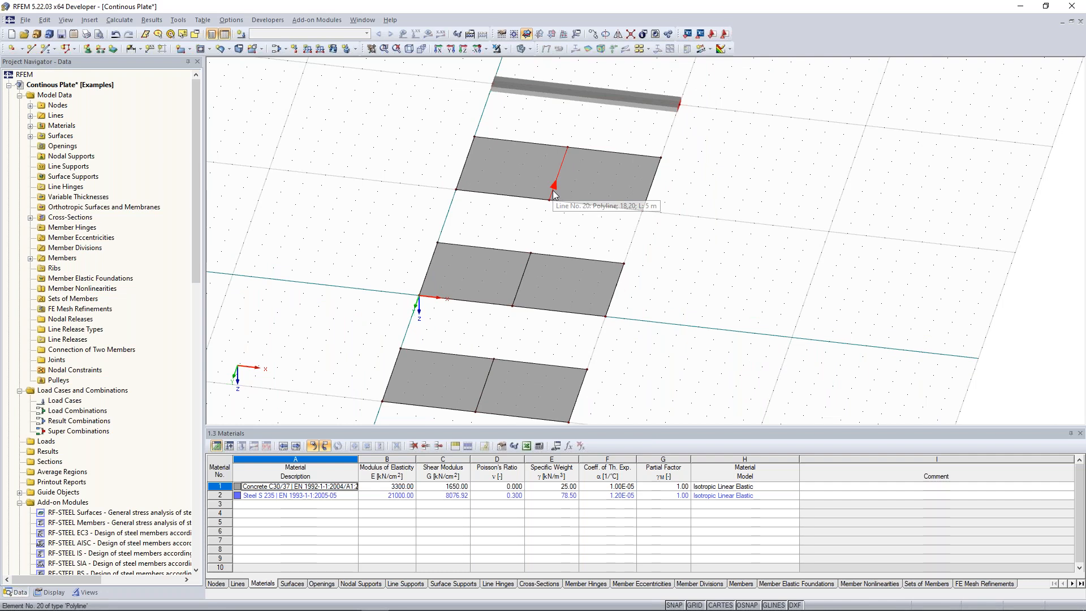
left_click_drag(553, 194, 806, 205, "ctrl")
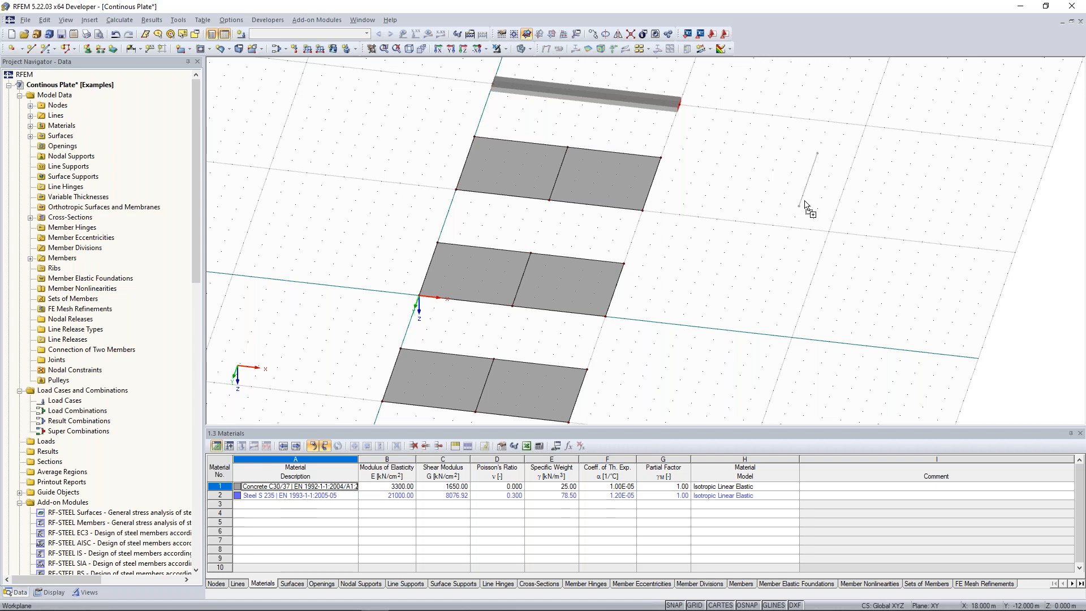
left_click_drag(805, 201, 777, 227, "ctrl")
left_click_drag(776, 227, 777, 228, "ctrl")
Step: Divide the beam member into two halves with one new intermediate node and clear the selection
middle_click_drag(713, 223, 705, 321)
scroll(603, 202, "up", 3)
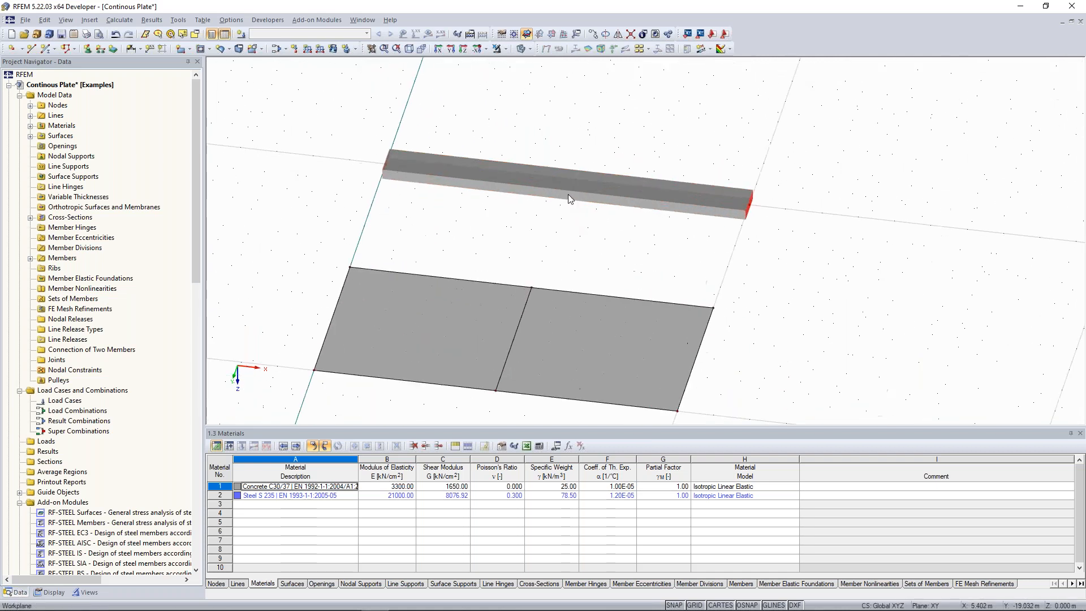
middle_click_drag(604, 205, 616, 225)
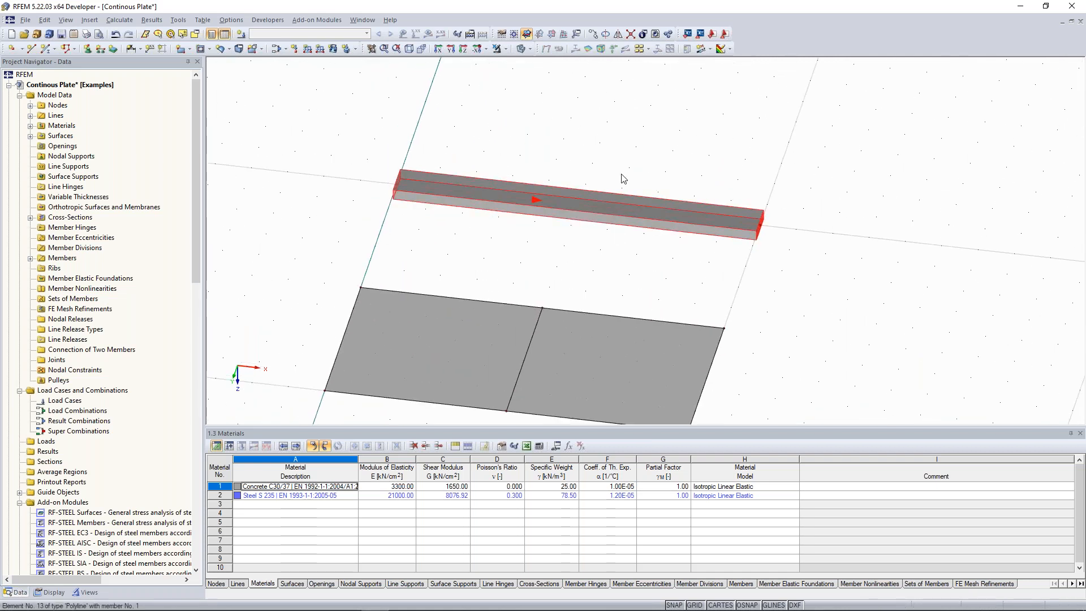
middle_click_drag(597, 185, 602, 184)
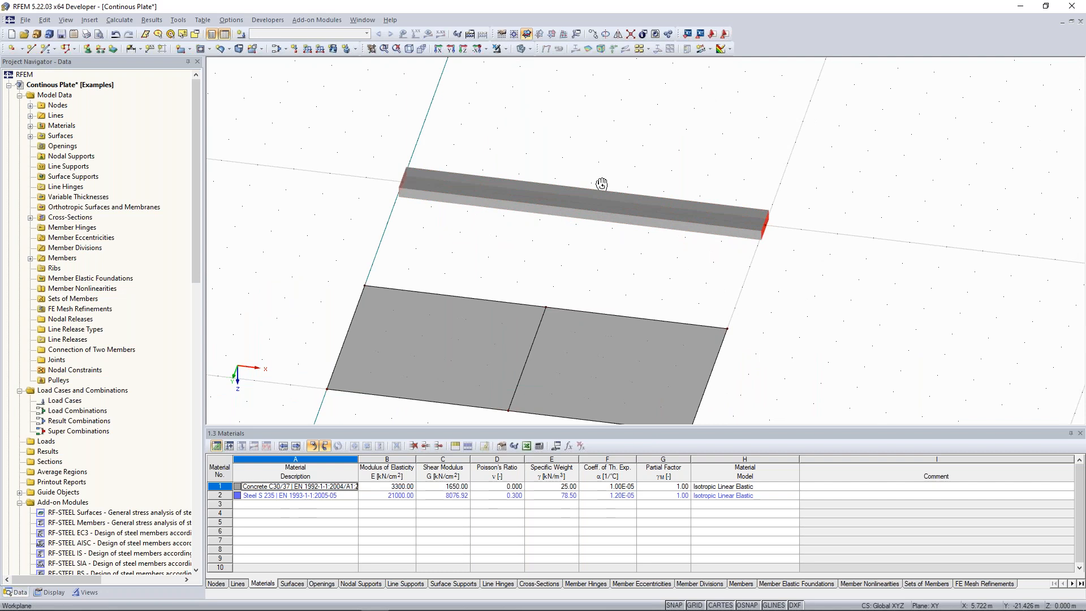
scroll(576, 253, "down", 1)
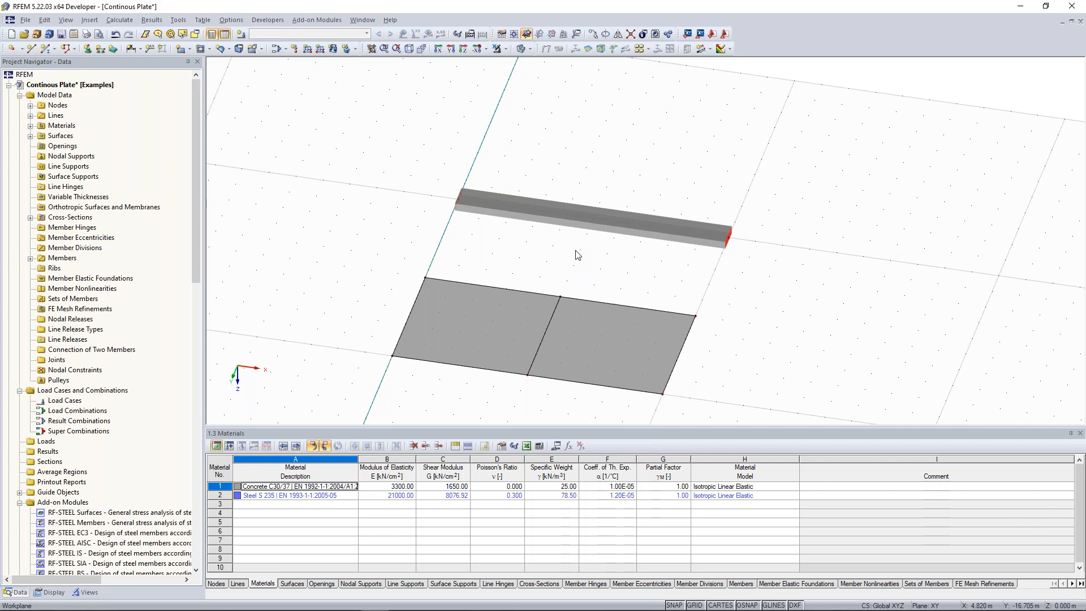
right_click(595, 219)
mouse_move(702, 66)
left_click(817, 83)
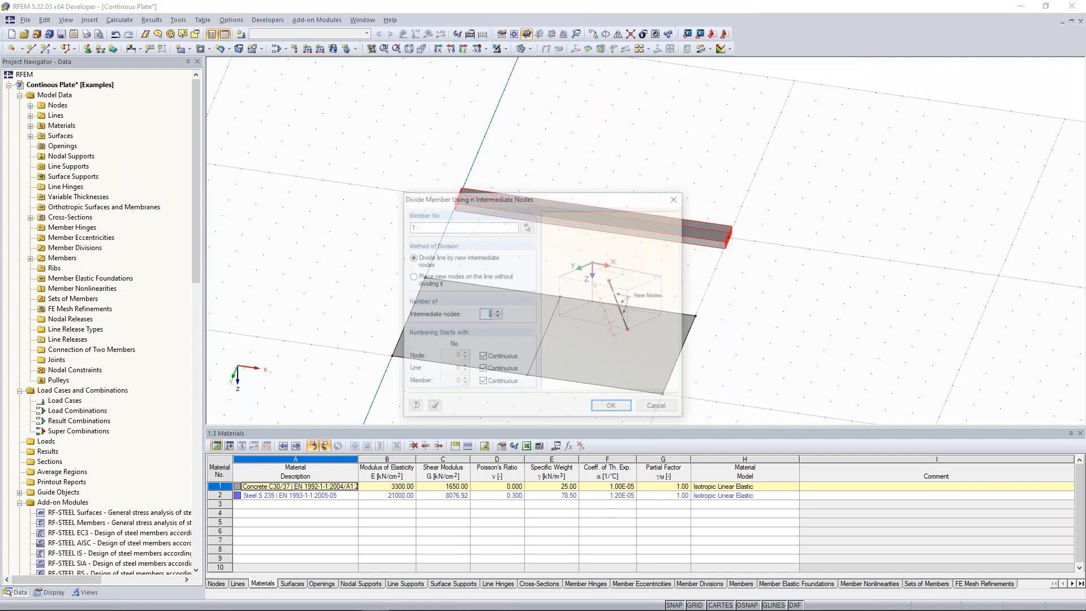
left_click_drag(519, 196, 881, 100)
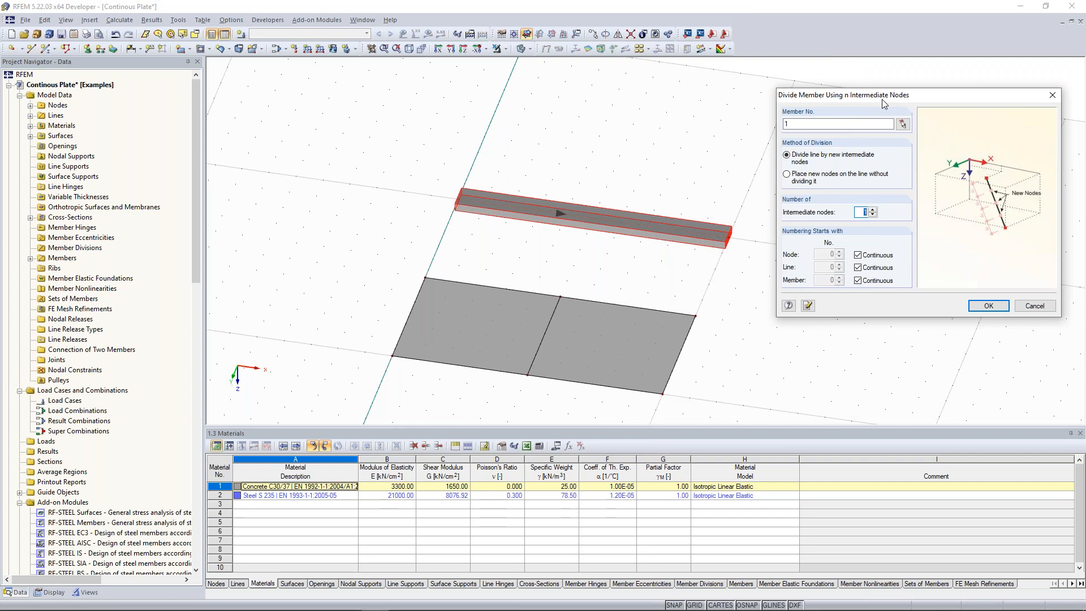
left_click(866, 212)
double_click(864, 212)
double_click(862, 212)
left_click(987, 306)
left_click(647, 169)
Step: Start a new line support of the global Hinged type, with uZ fixed and both rotational restraints free
scroll(649, 170, "down", 3)
middle_click_drag(684, 300, 597, 144)
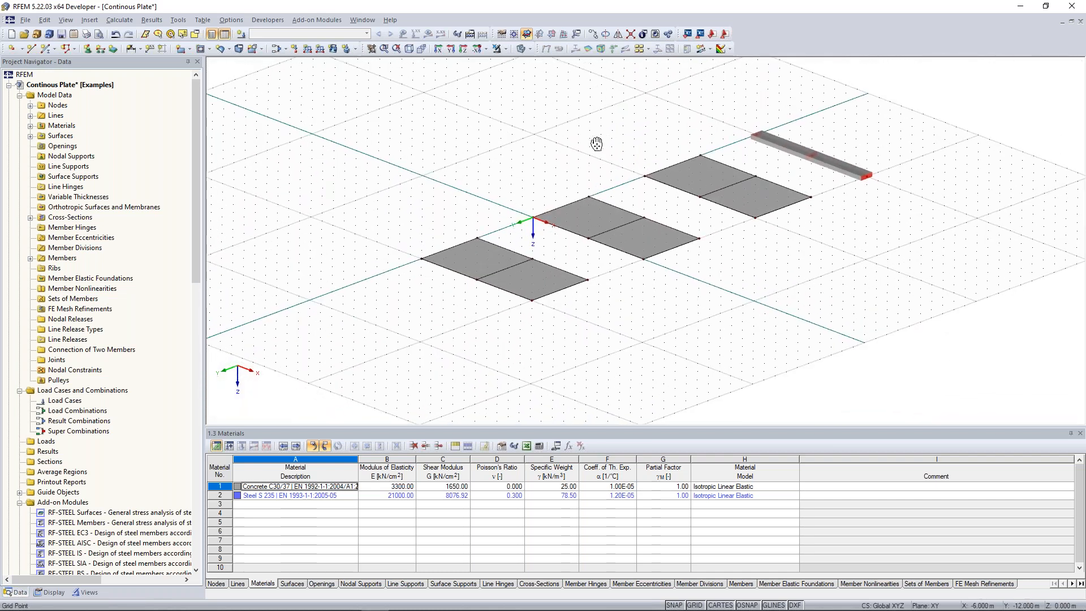
scroll(597, 144, "up", 2)
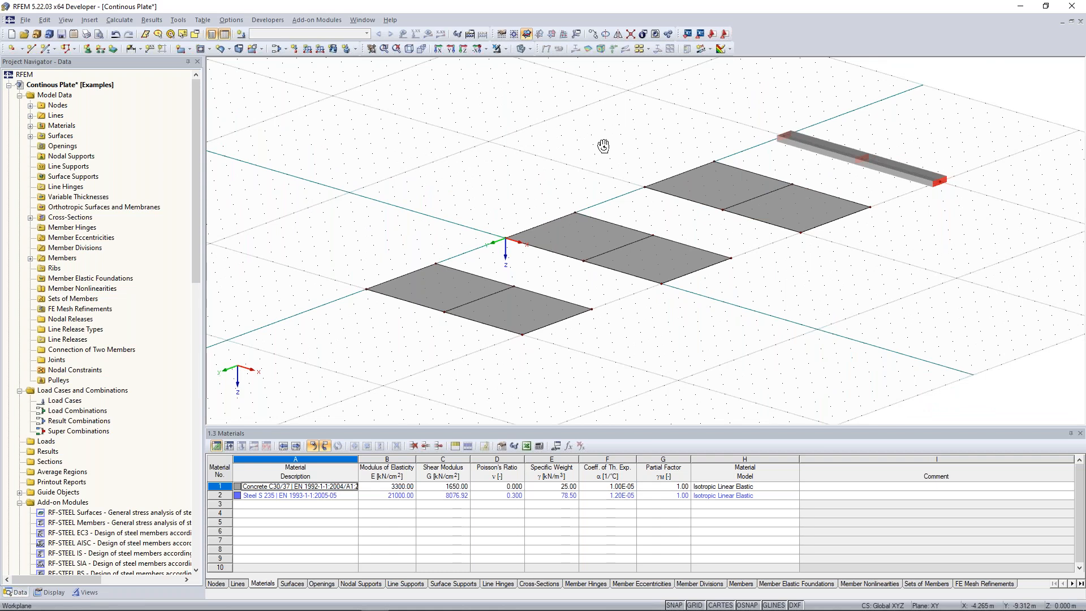
middle_click_drag(604, 146, 570, 137, "ctrl")
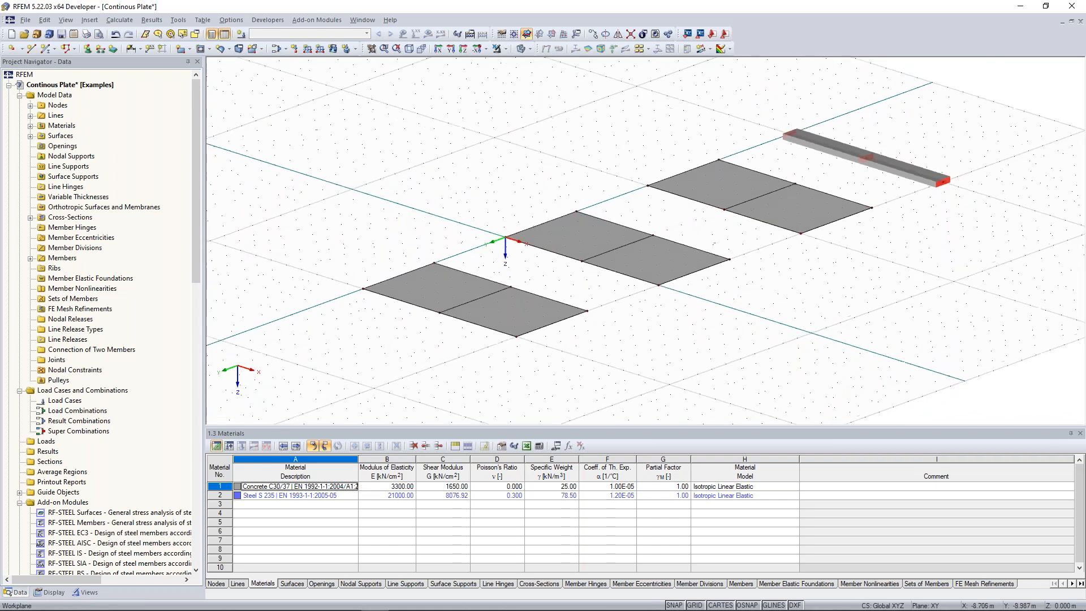
middle_click_drag(489, 132, 515, 109)
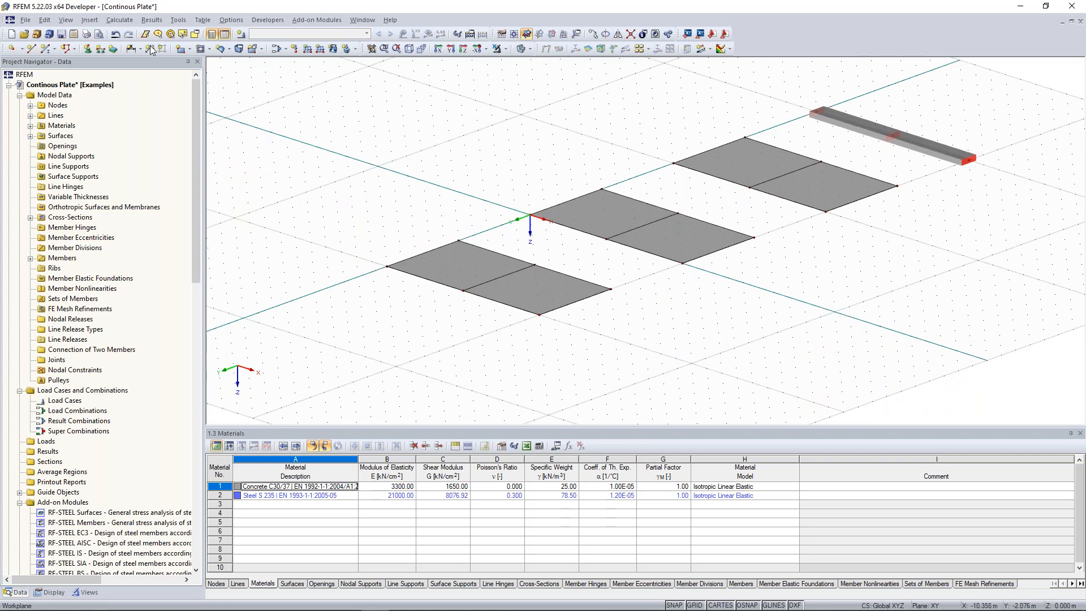
left_click(101, 49)
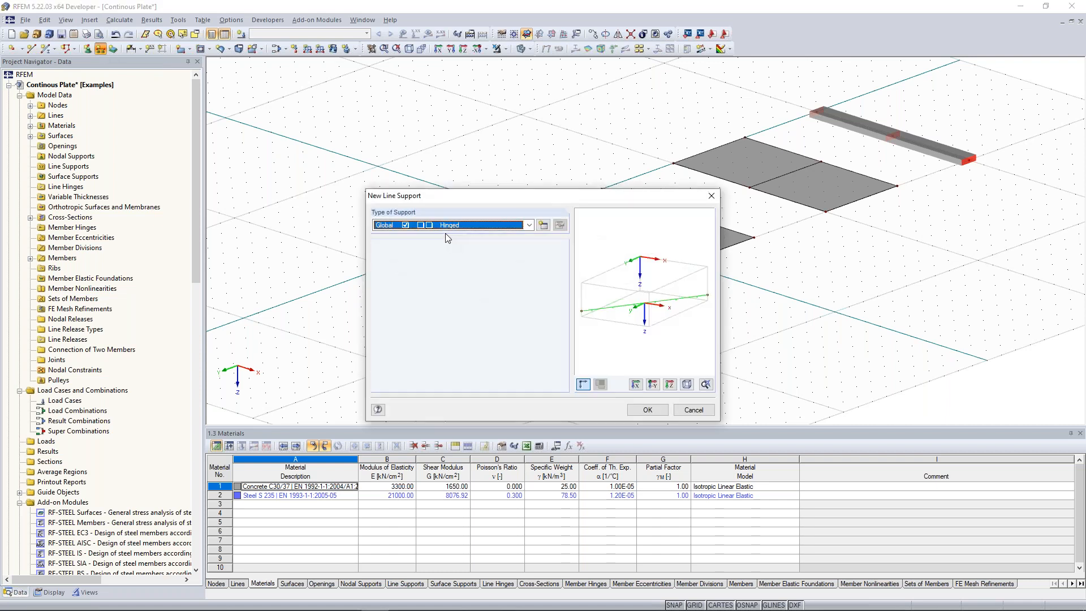
left_click_drag(449, 199, 355, 137)
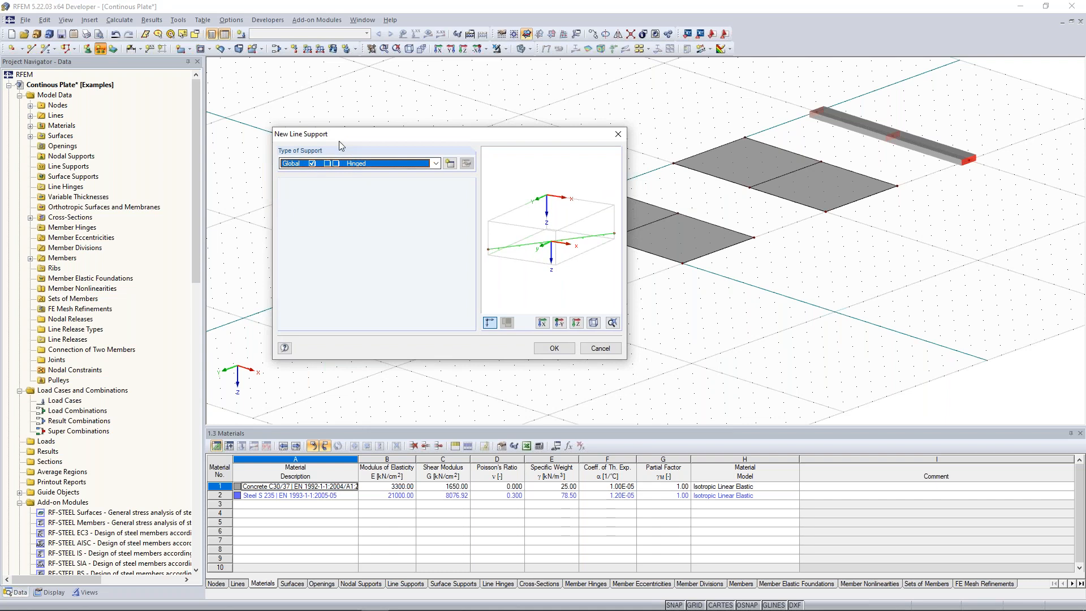
left_click(431, 164)
left_click(312, 176)
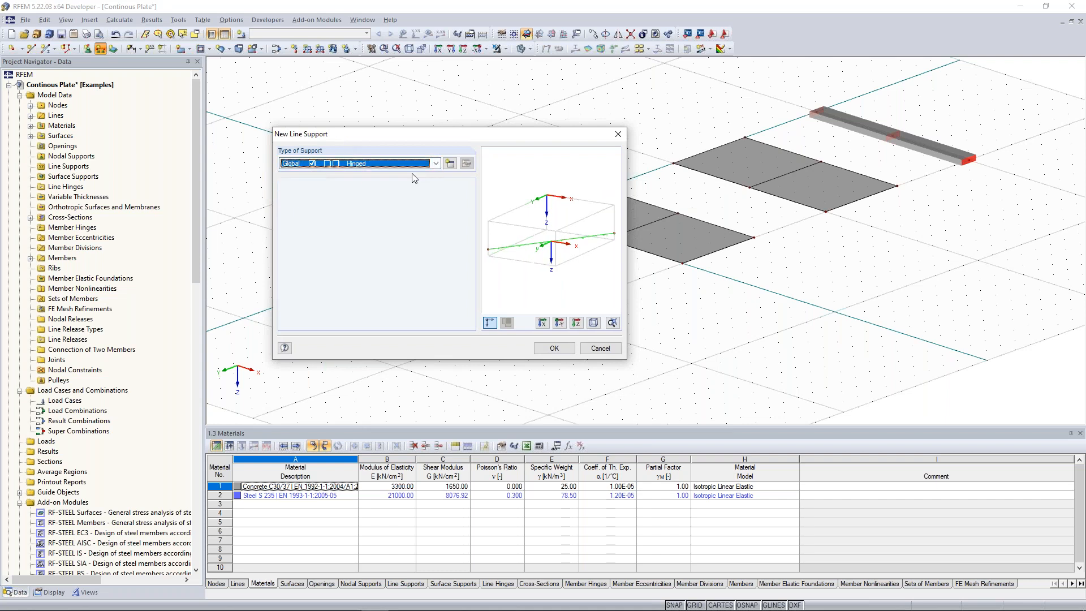
left_click(450, 164)
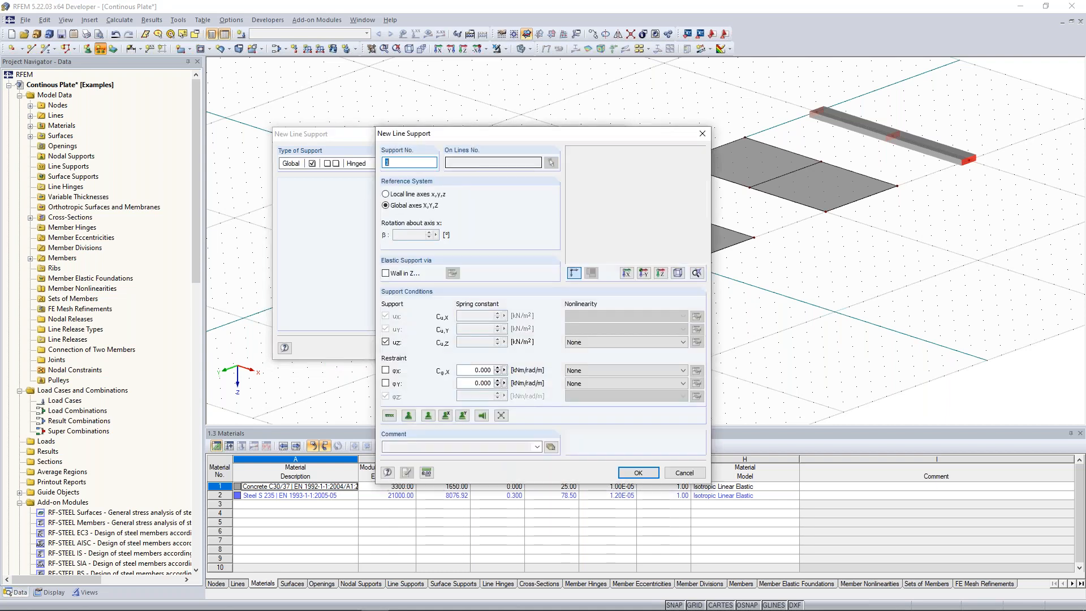
left_click_drag(464, 134, 821, 44)
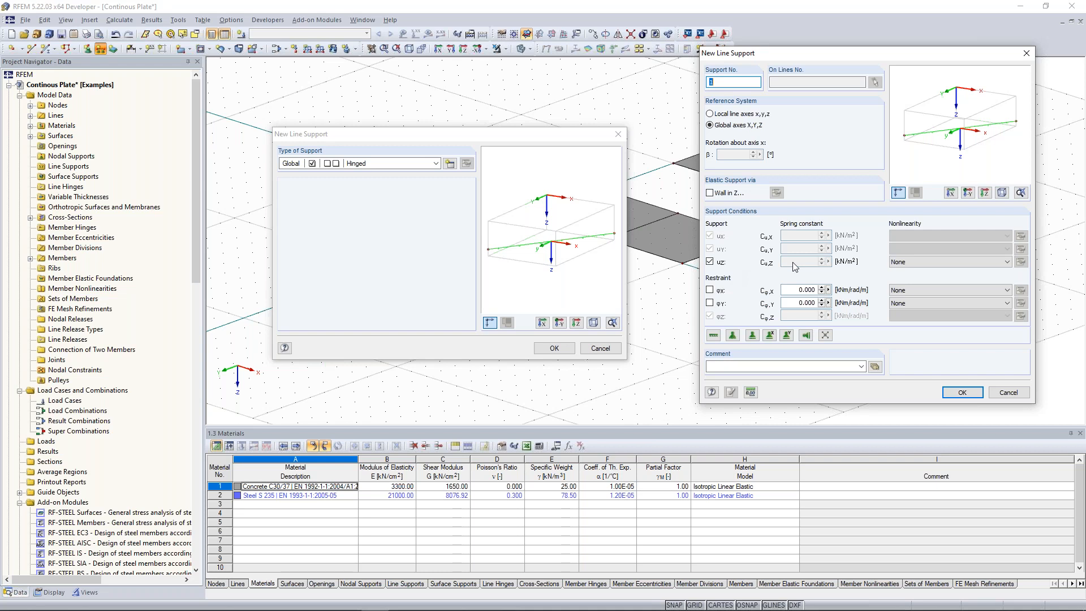
key("Return")
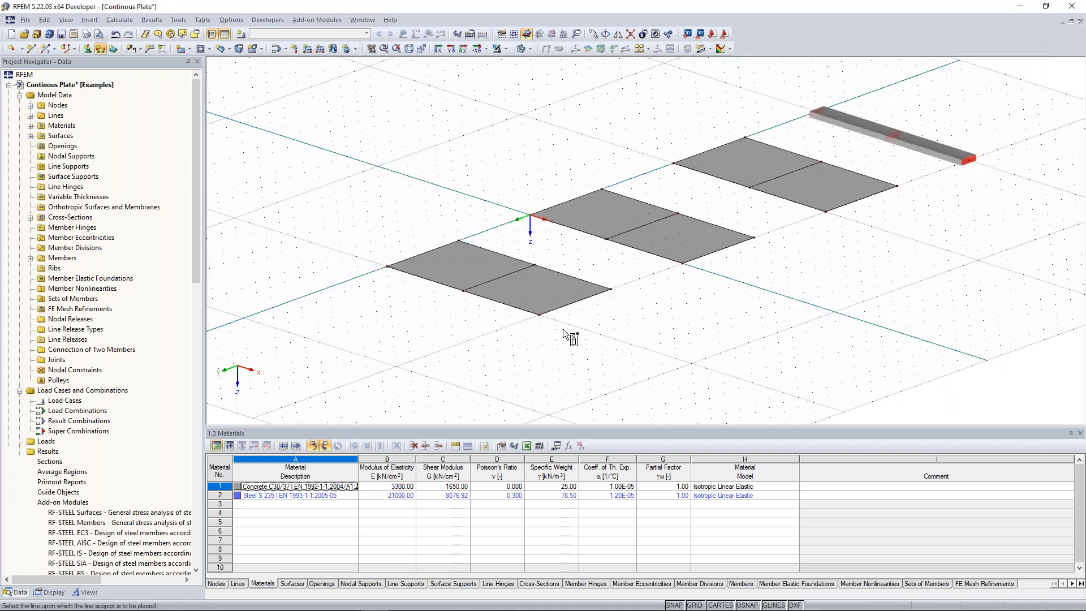
Step: Assign the hinged line support to the lines at X 0, 5 and 10 m on all three surfaces and end the command
middle_click_drag(562, 328, 498, 326, "ctrl")
left_click(429, 266)
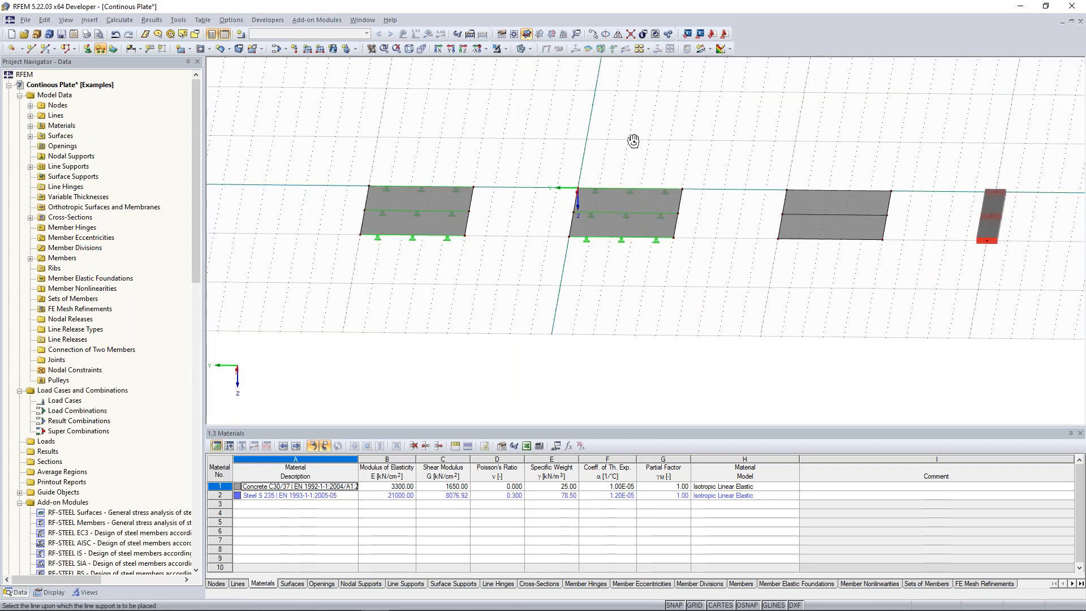
middle_click_drag(633, 141, 725, 244, "ctrl")
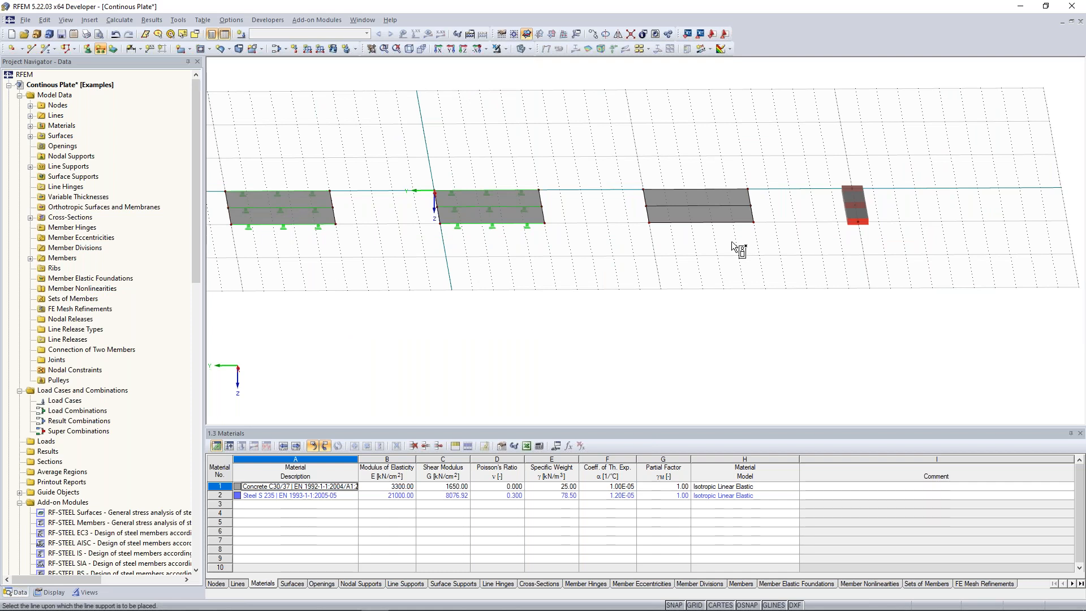
left_click_drag(735, 244, 696, 164)
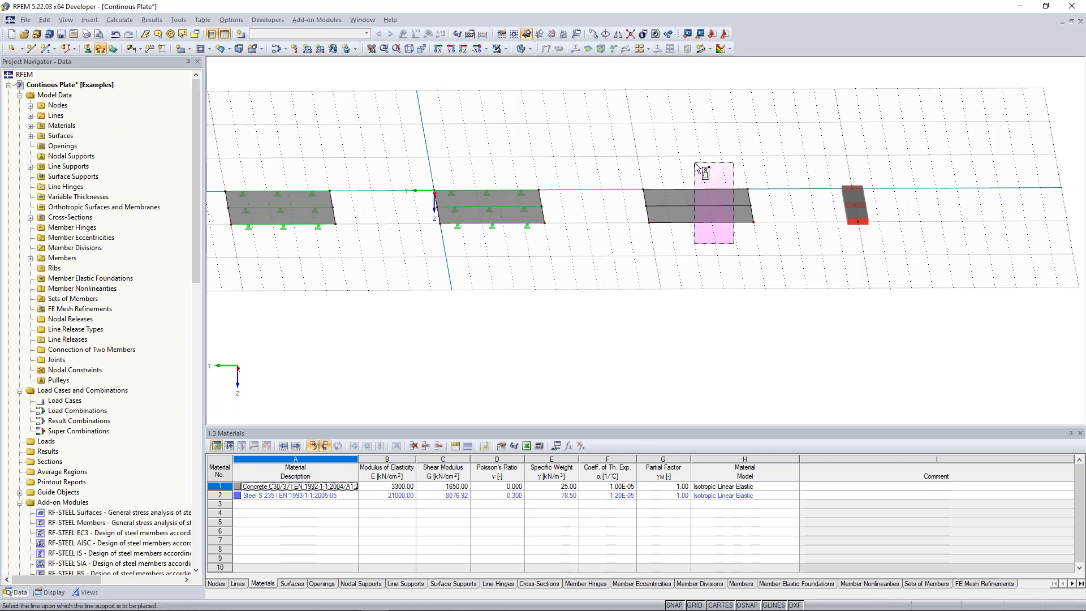
left_click_drag(696, 164, 696, 164)
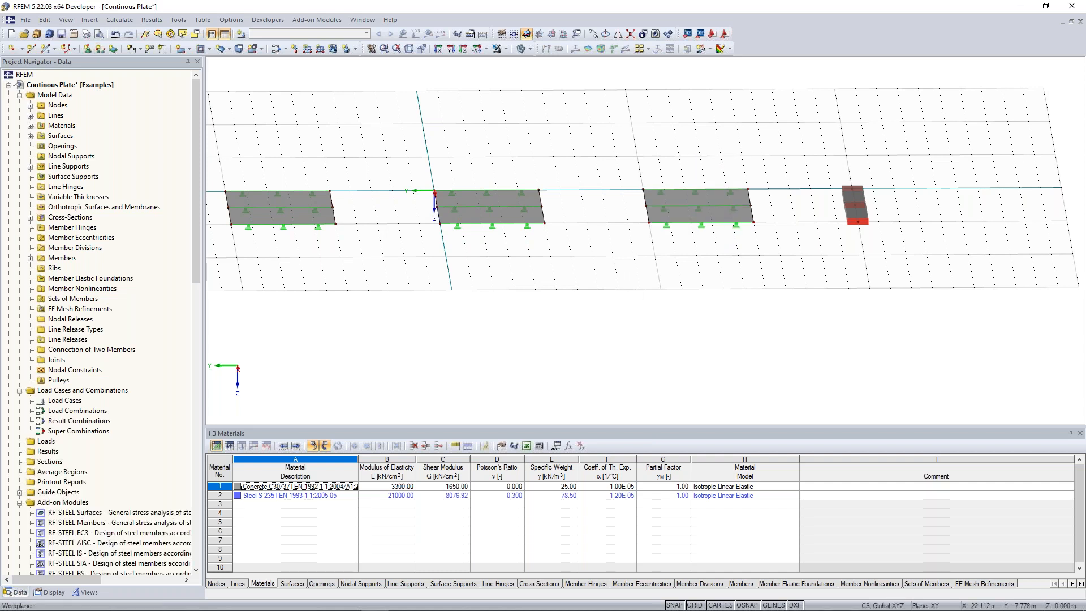
middle_click_drag(593, 261, 837, 238, "ctrl")
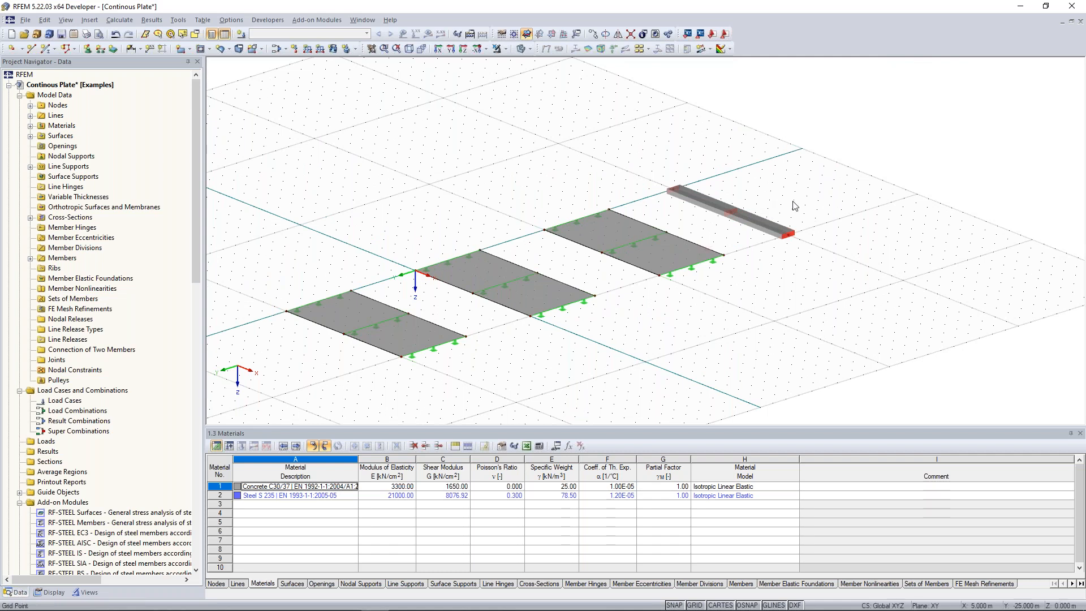
Step: Assign a new hinged nodal support, with uZ fixed and rotations about X and Y free, to the beam's middle node 21 and end node 14
scroll(738, 205, "up", 2)
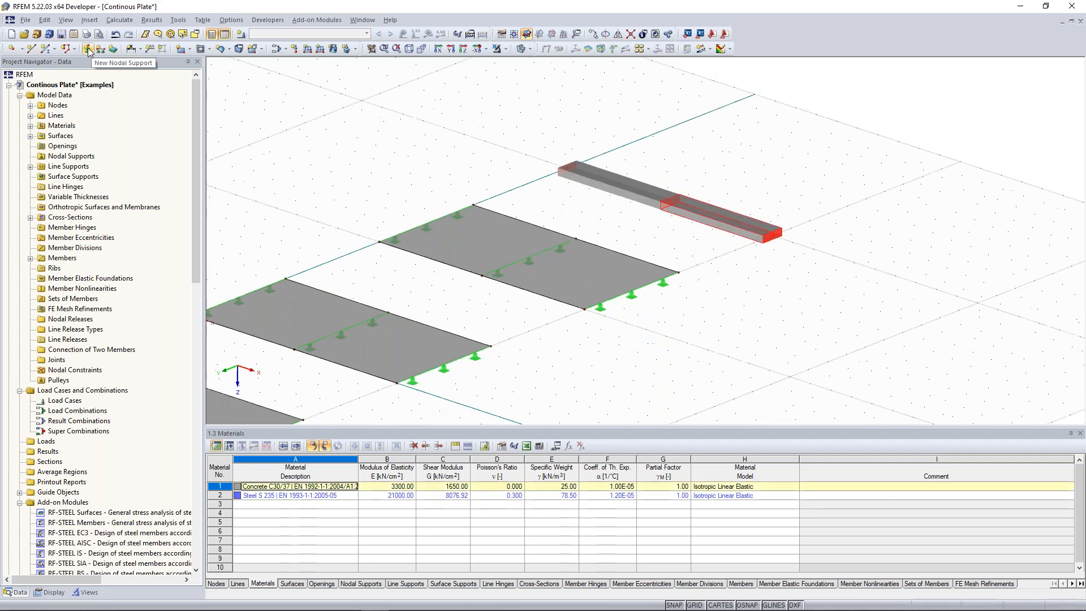
left_click(89, 49)
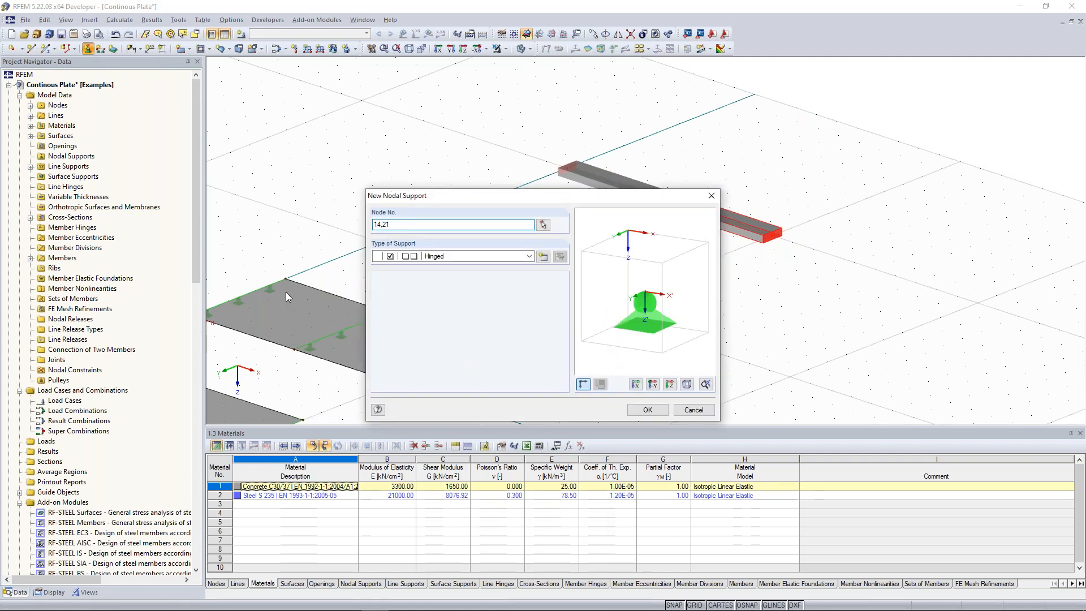
left_click_drag(439, 196, 415, 151)
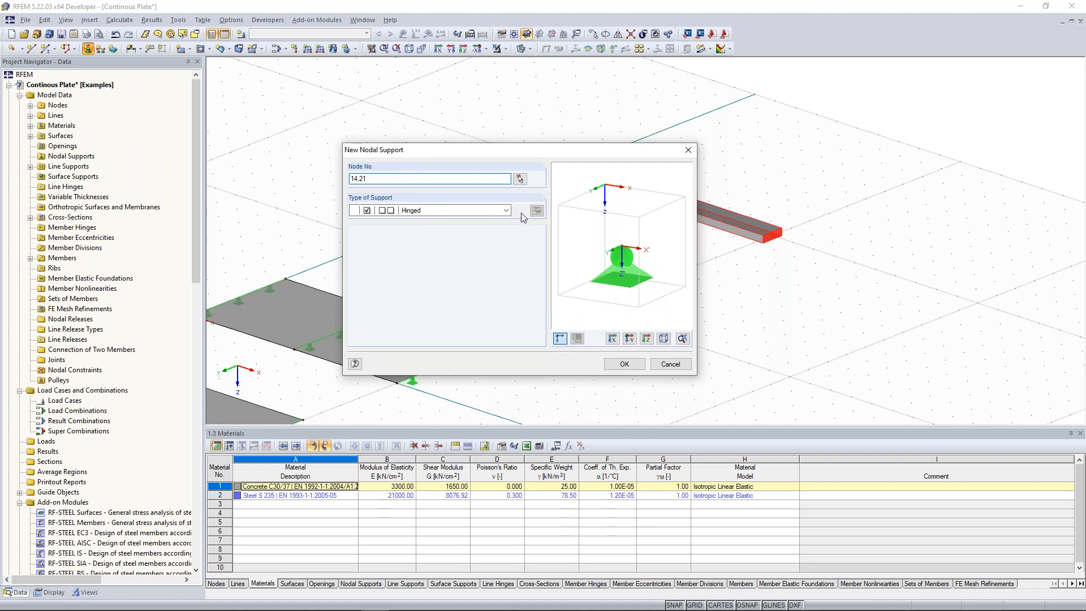
left_click(535, 210)
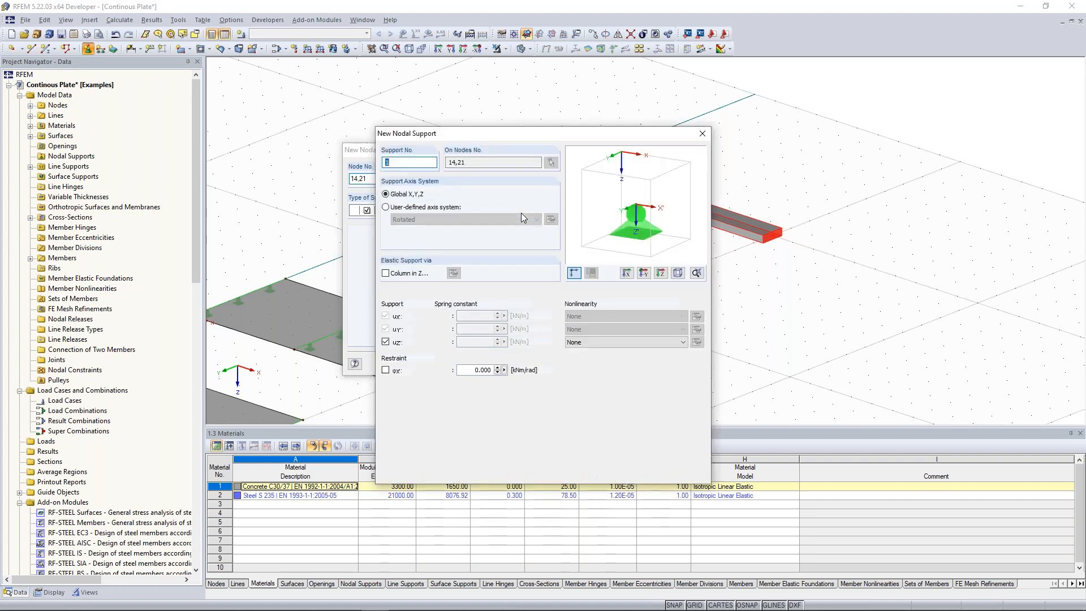
left_click_drag(460, 136, 757, 72)
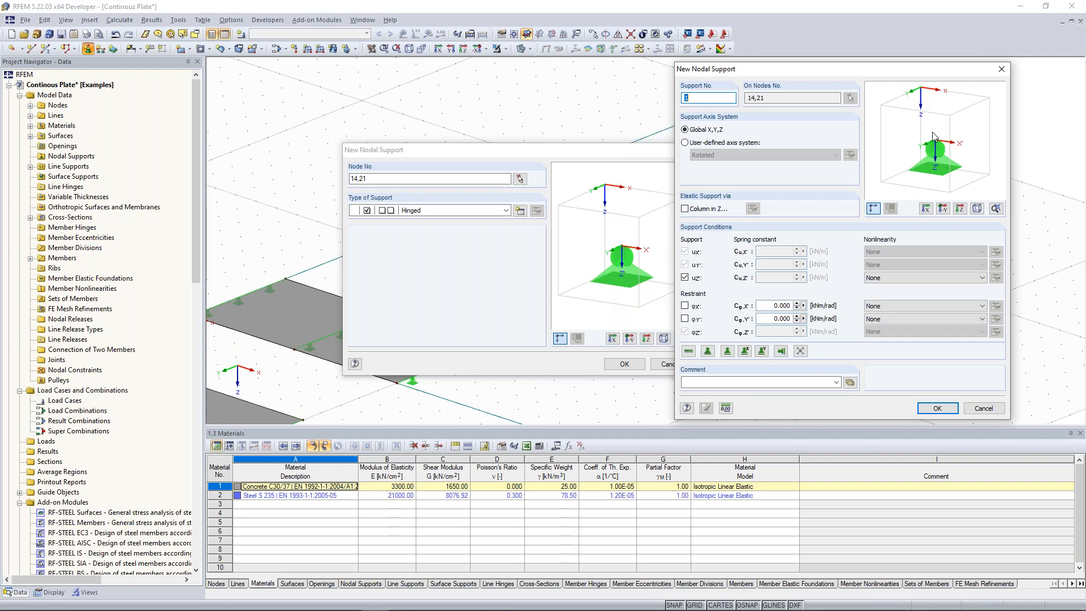
mouse_move(942, 128)
left_mouse_down()
mouse_move(910, 101)
mouse_move(945, 120)
left_mouse_up()
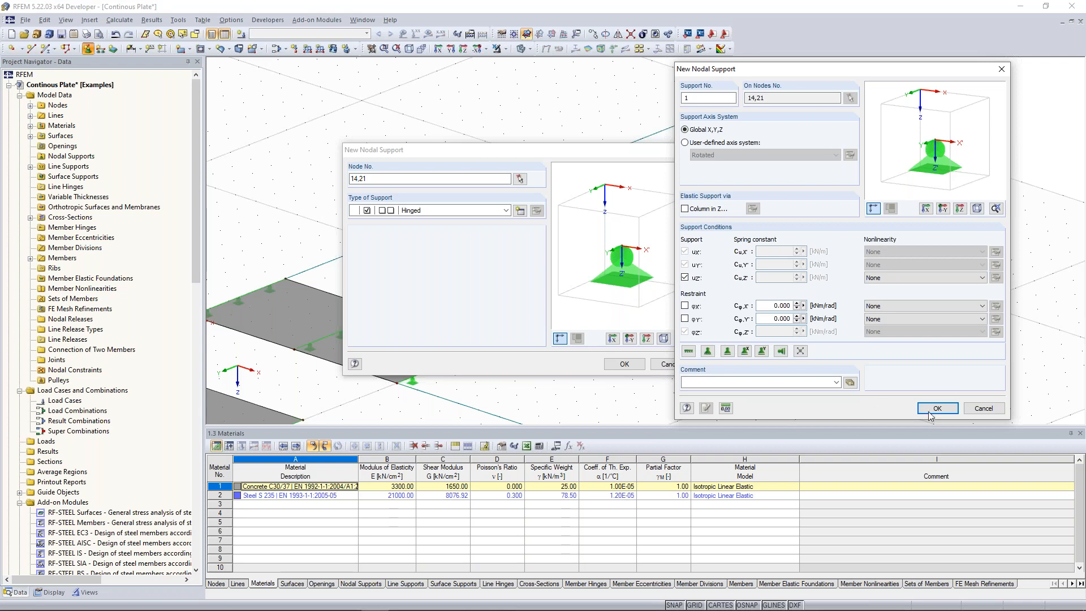
key("Return")
left_click(624, 364)
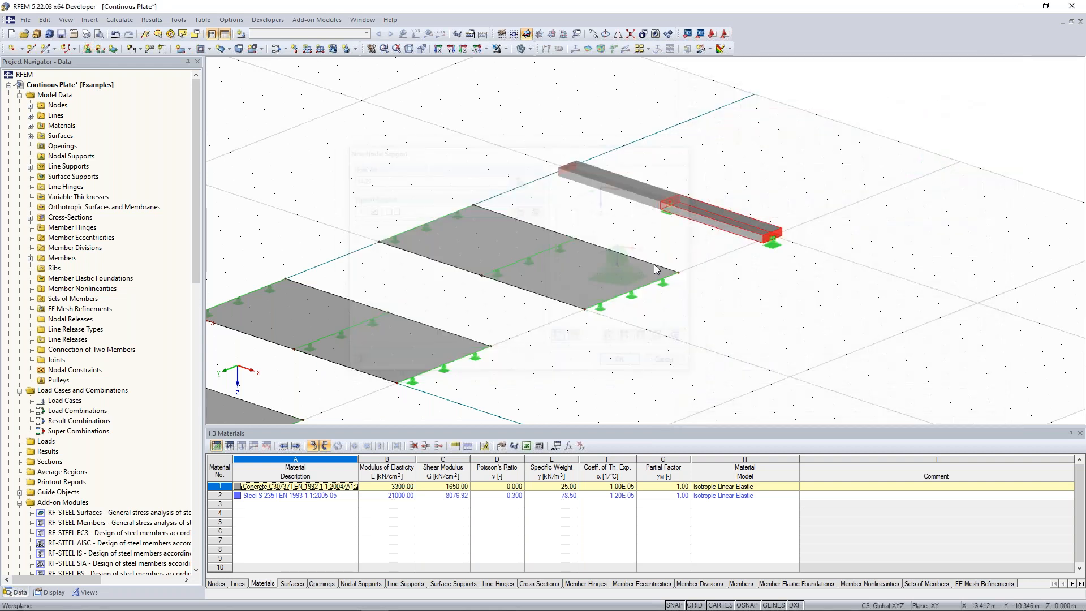
Step: Support the beam's start node 13 with a new nodal support type that fixes uZ and rotation about X, leaving rotation about Y free
scroll(534, 303, "up", 5)
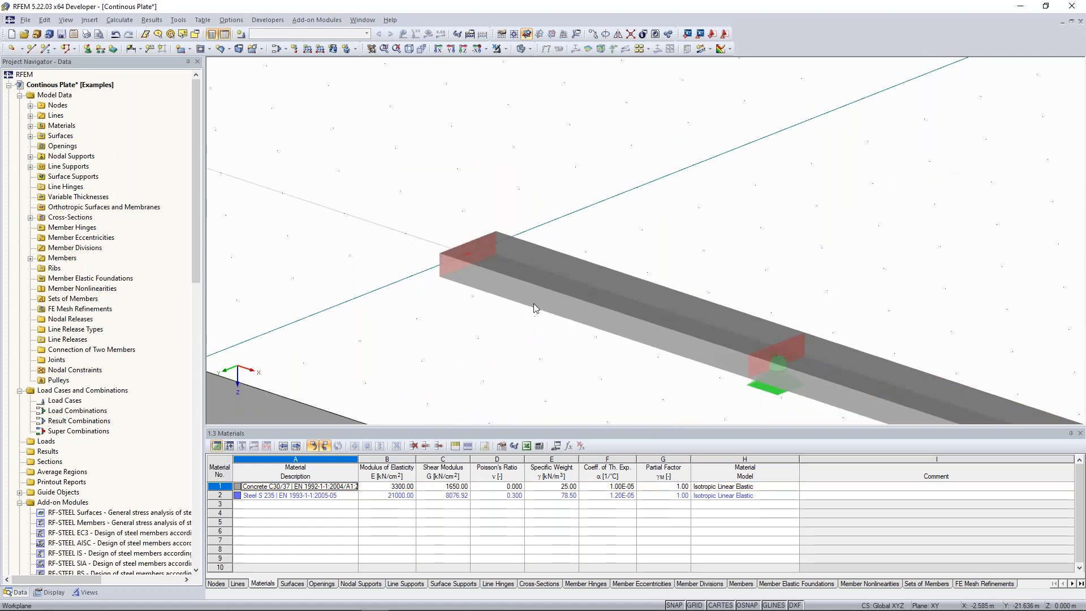
scroll(534, 303, "down", 5)
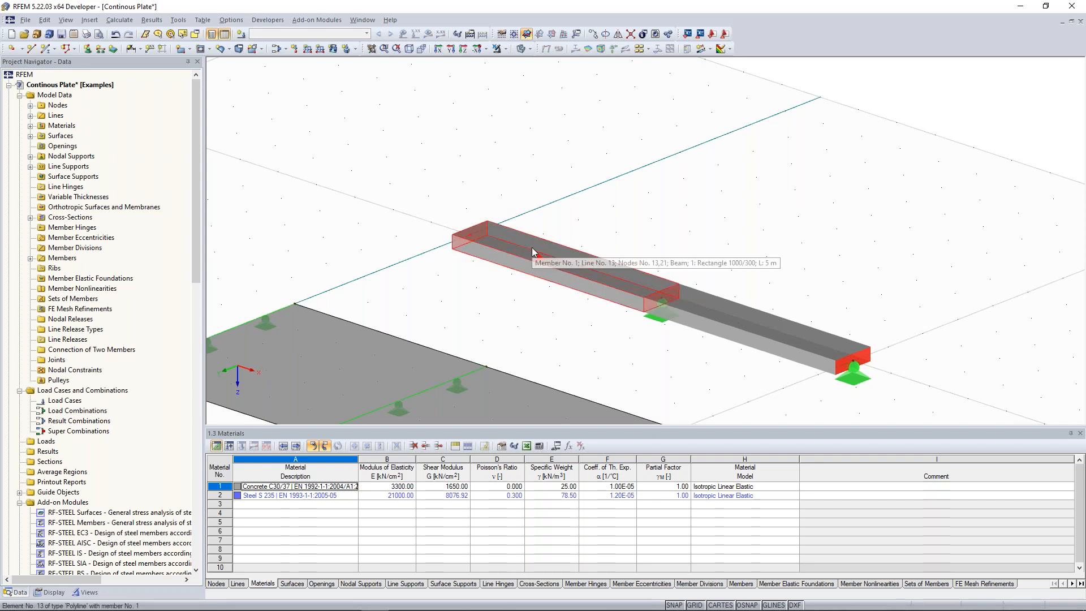
left_click(89, 51)
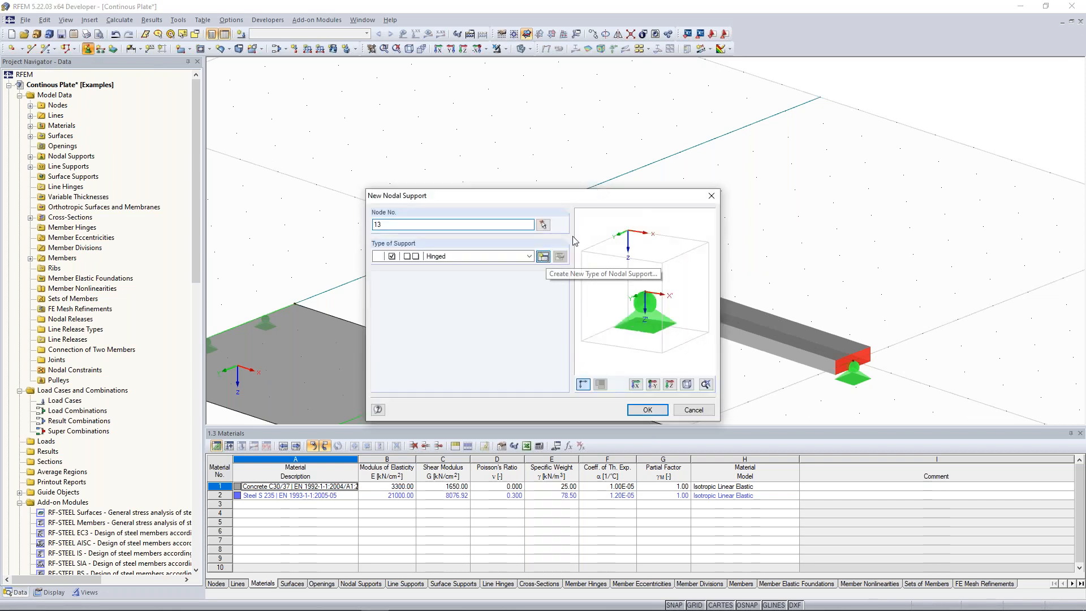
left_click(543, 256)
left_click_drag(628, 125, 399, 104)
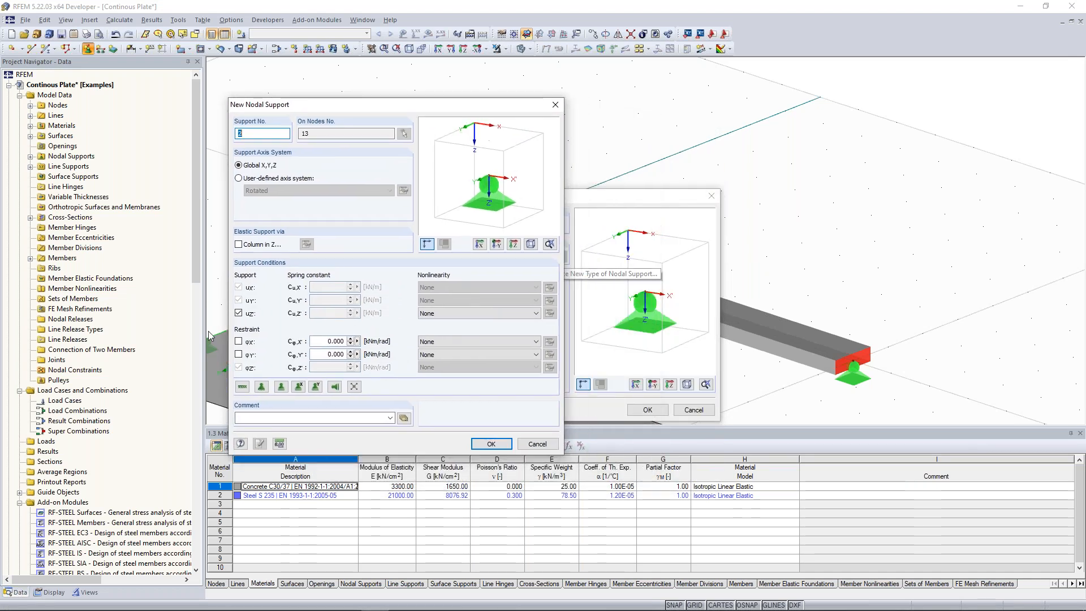
left_click(238, 341)
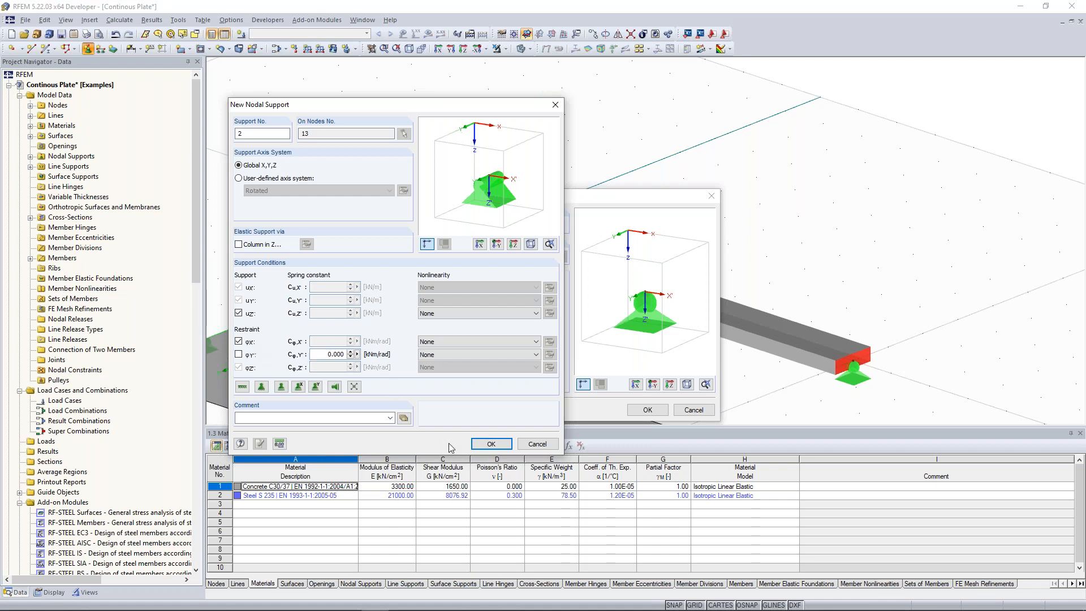
left_click(492, 445)
left_click(645, 411)
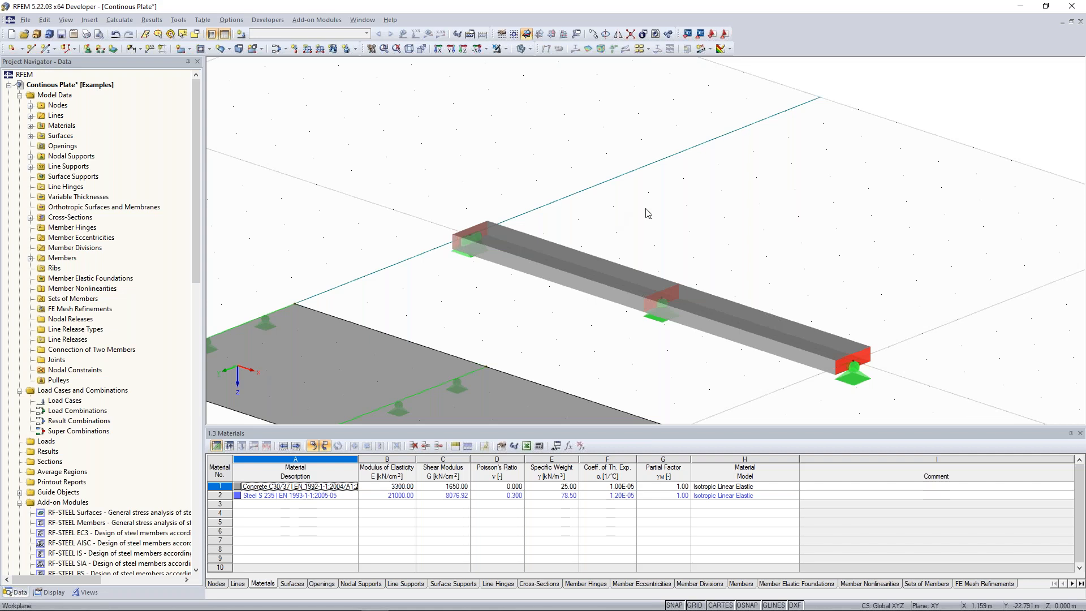
Step: Examine the beam's three nodal supports and the line supports on the three surfaces
middle_click_drag(621, 201, 610, 111)
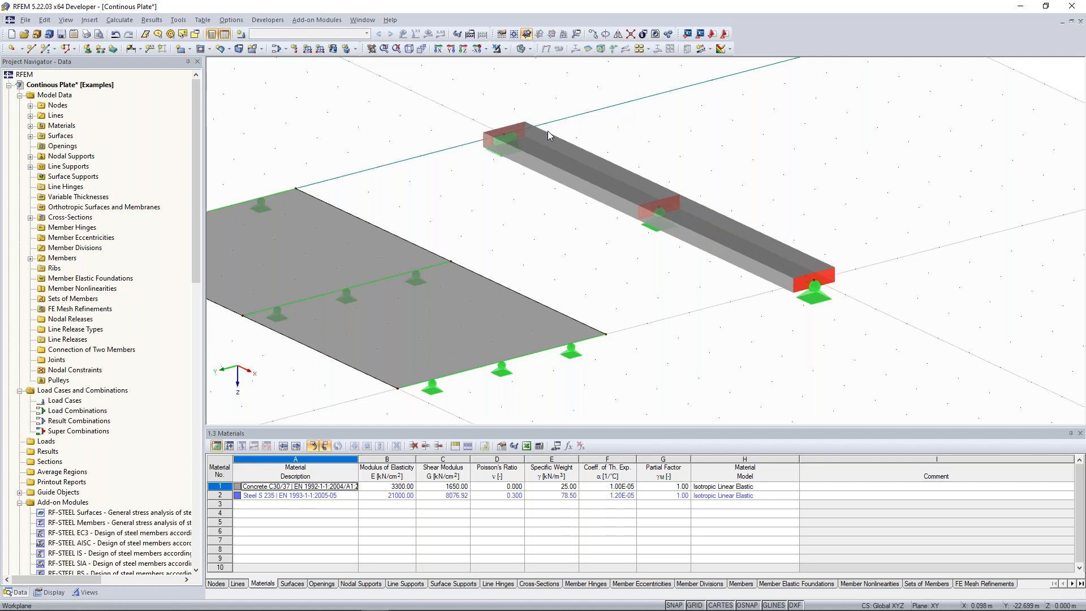
scroll(583, 169, "down", 2)
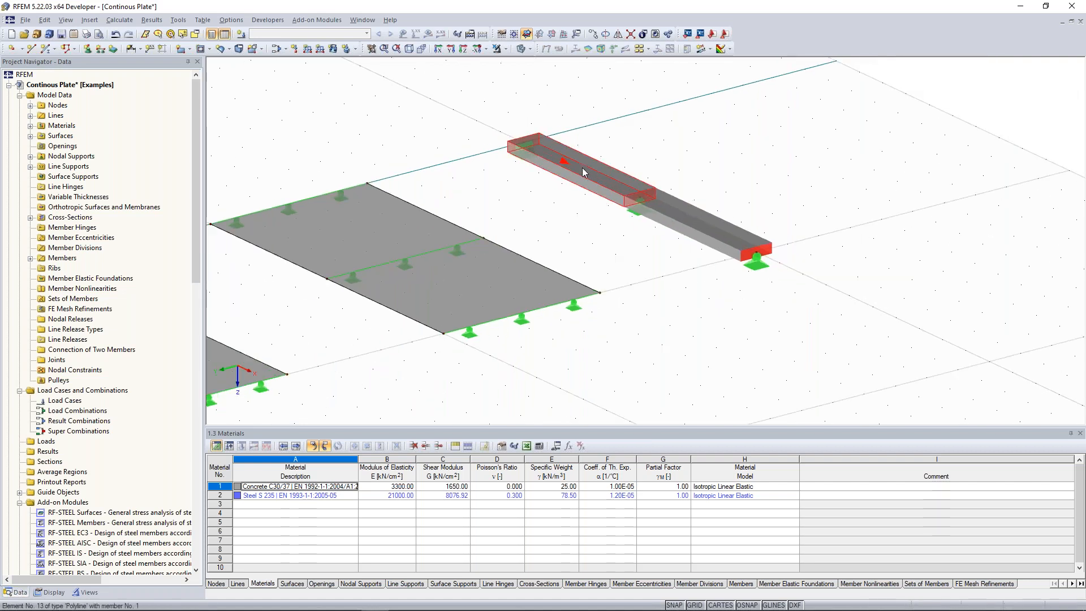
scroll(628, 164, "up", 1)
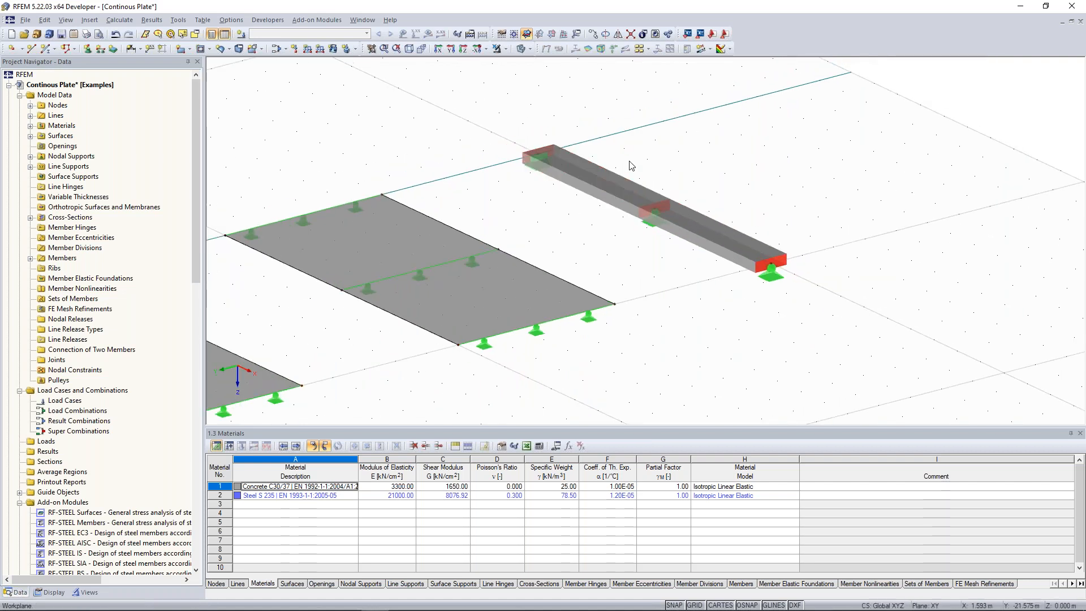
scroll(665, 179, "up", 1)
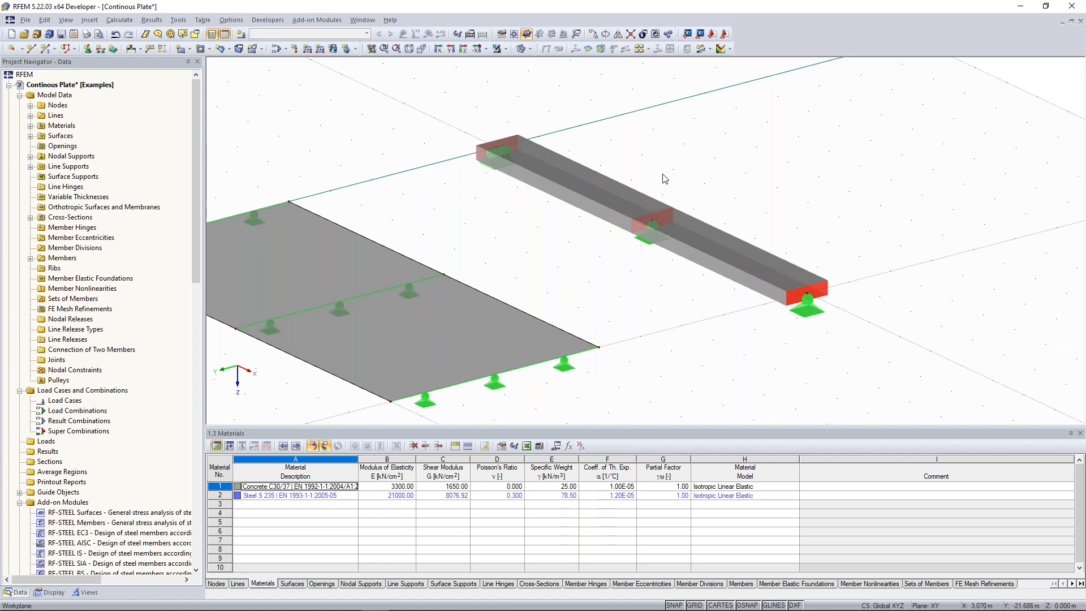
scroll(665, 179, "down", 2)
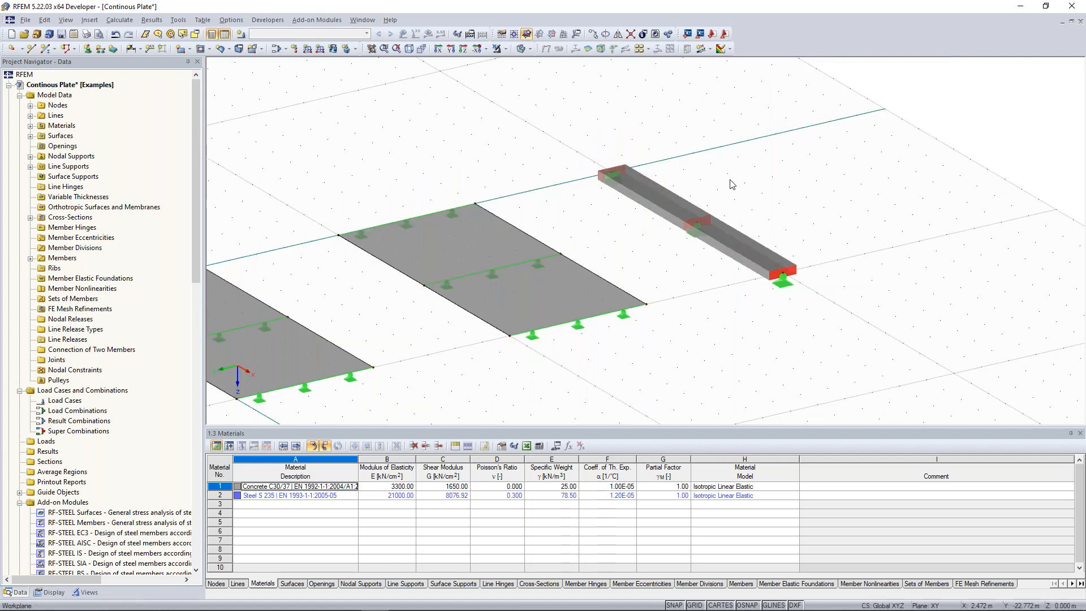
scroll(622, 206, "down", 2)
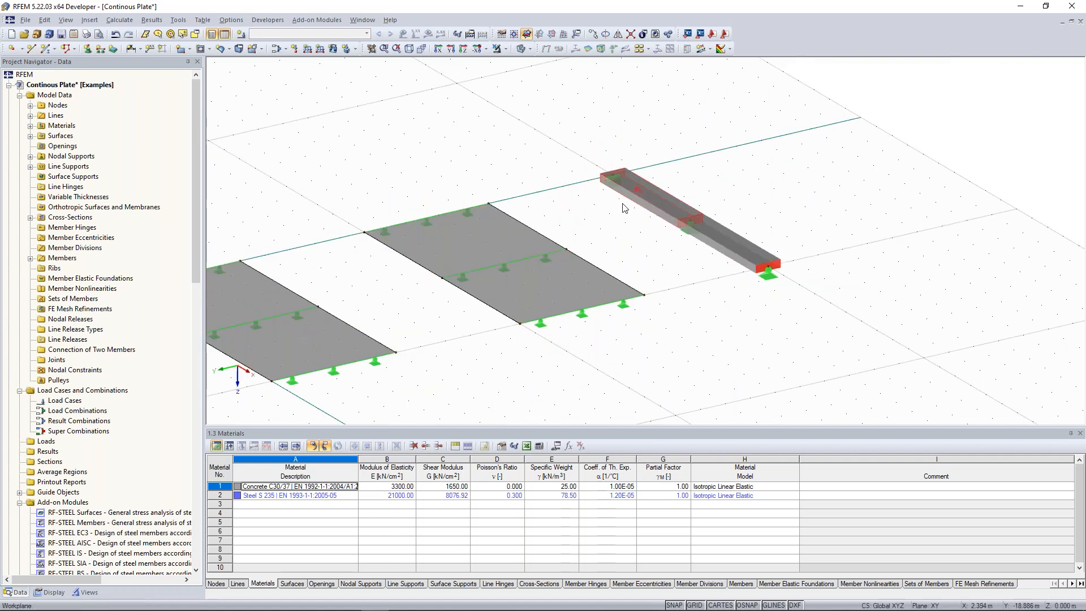
scroll(553, 182, "down", 2)
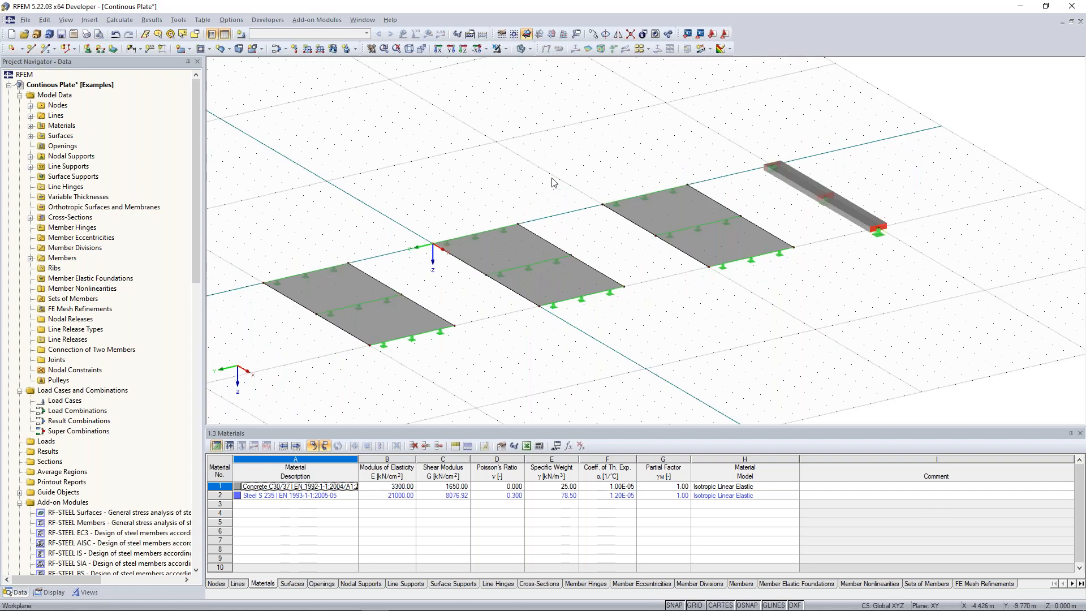
scroll(611, 141, "down", 1)
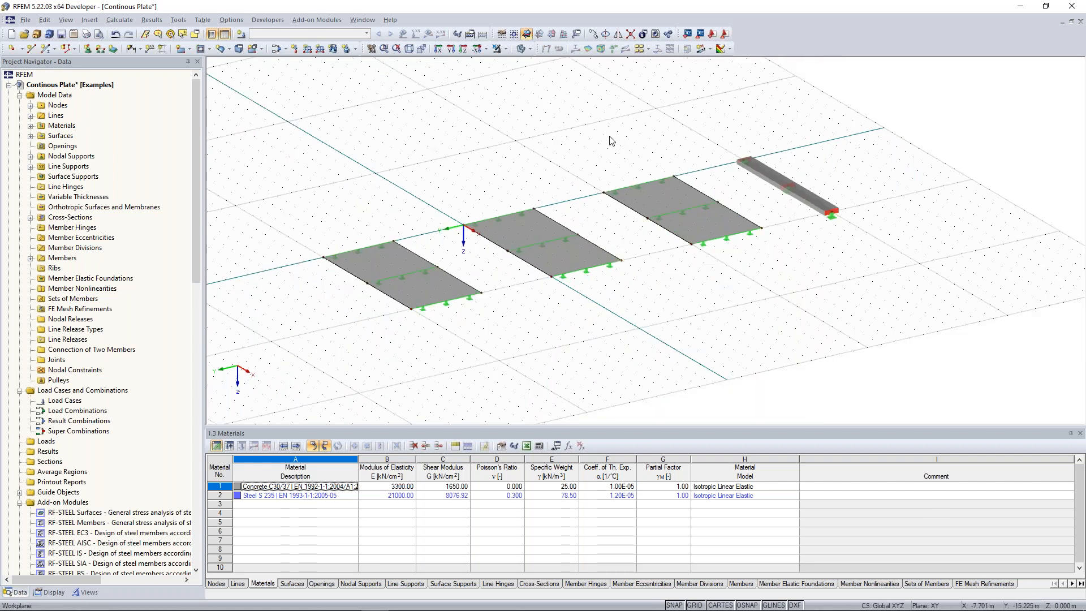
middle_click_drag(554, 139, 526, 136, "ctrl")
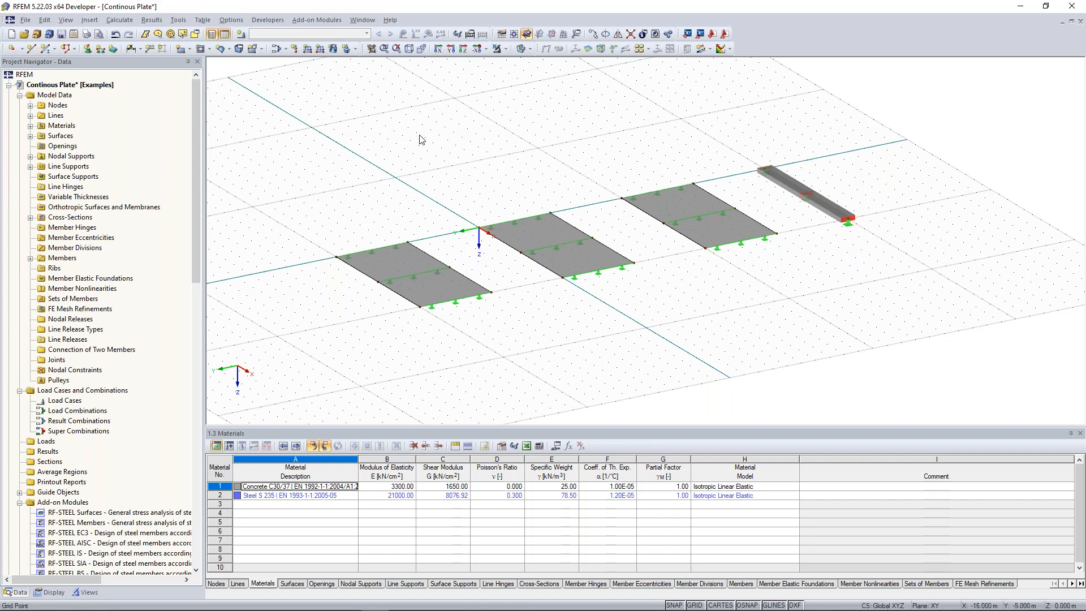
Step: Create load case LC1 with the description "Test Load", action category Permanent and self-weight deactivated
left_click(241, 35)
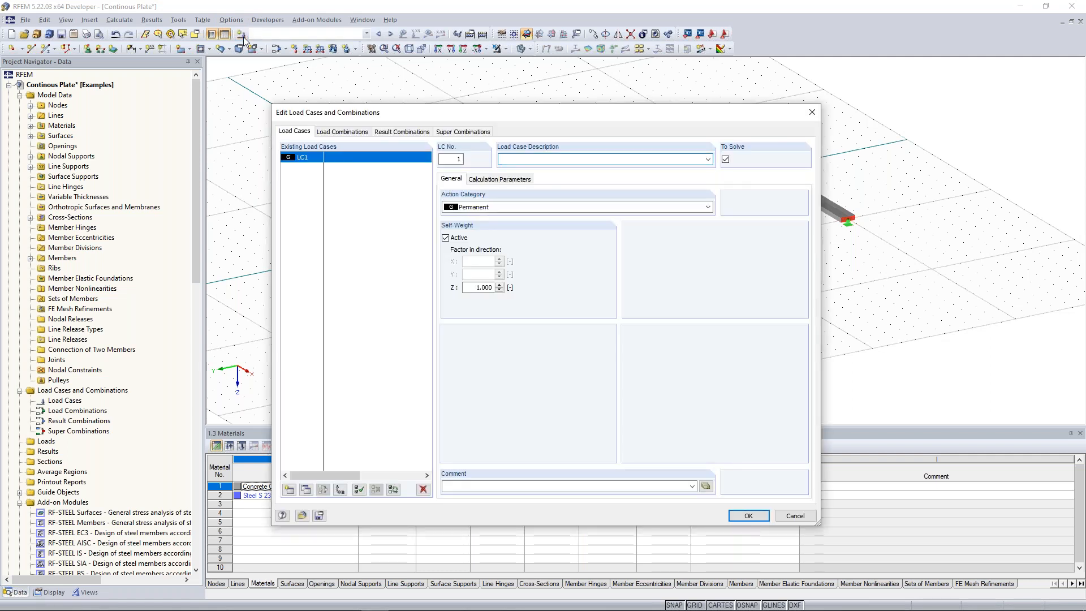
left_click(522, 208)
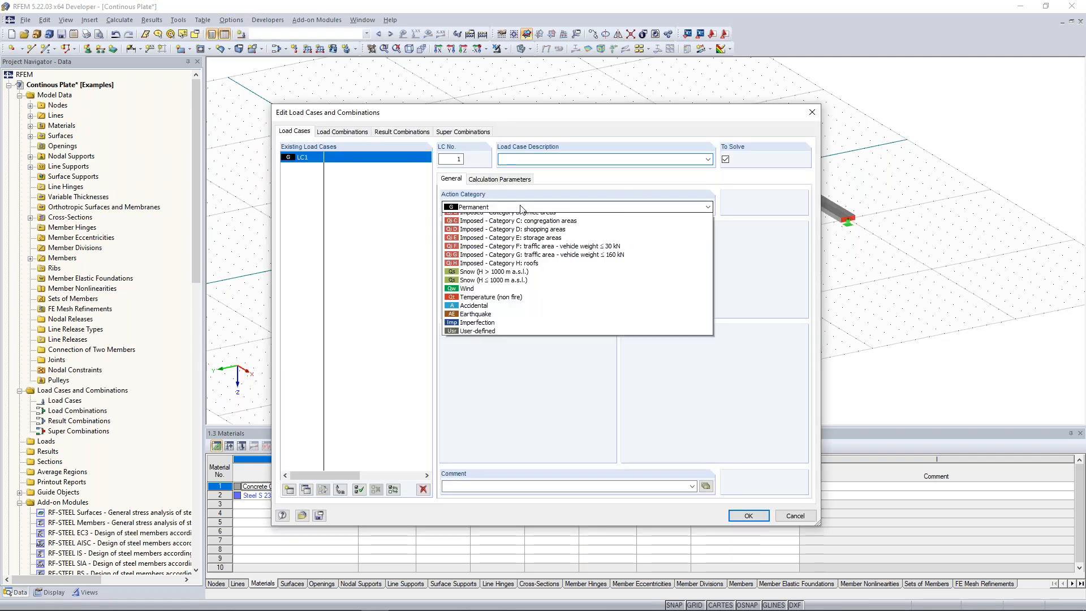
left_click(521, 206)
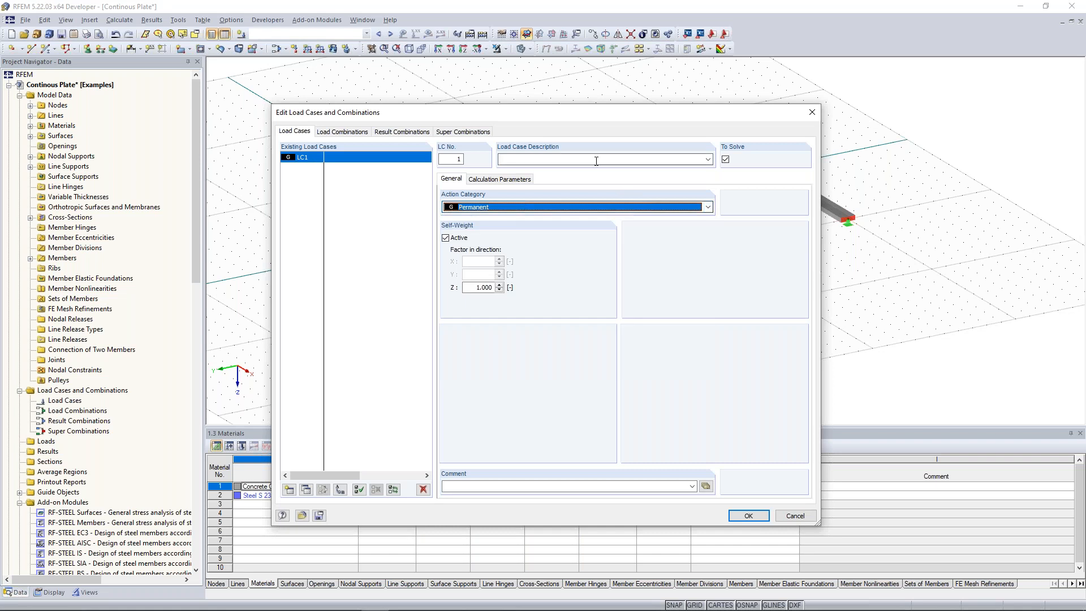
left_click(562, 160)
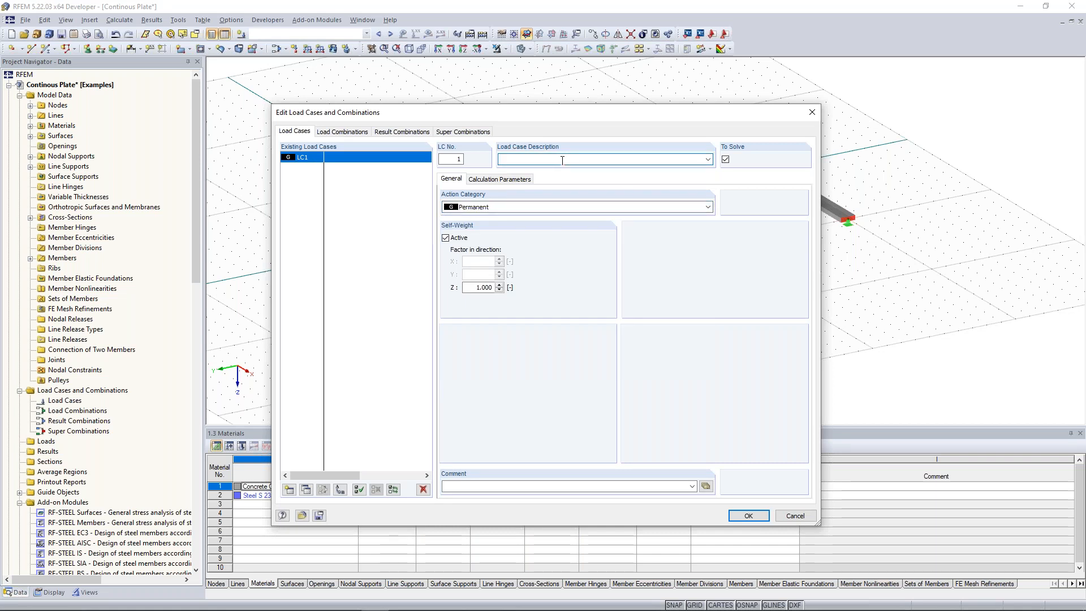
type("Test Load")
left_click(451, 242)
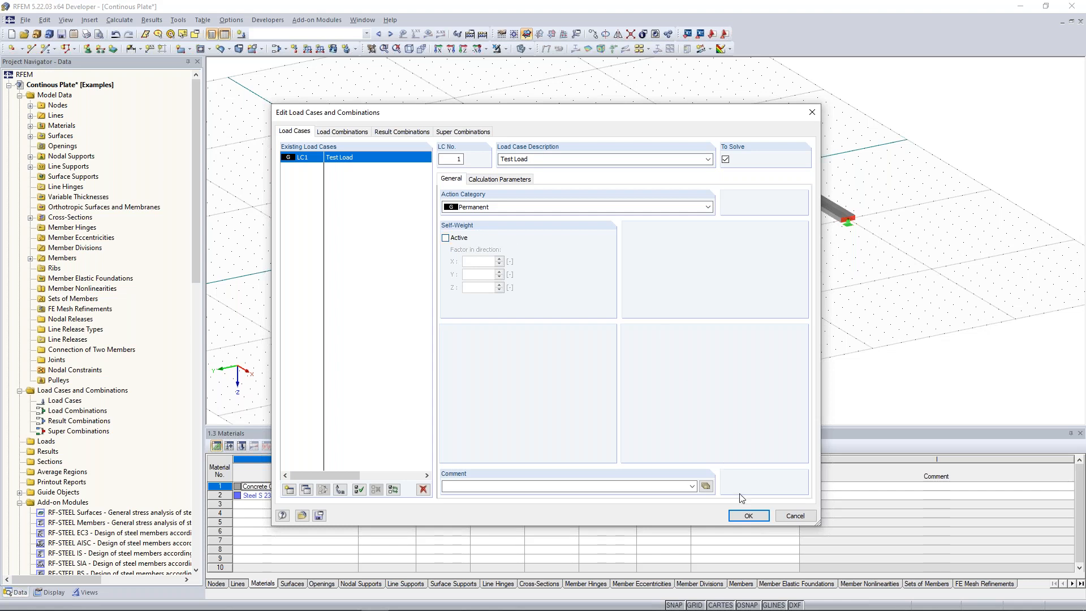
left_click(750, 519)
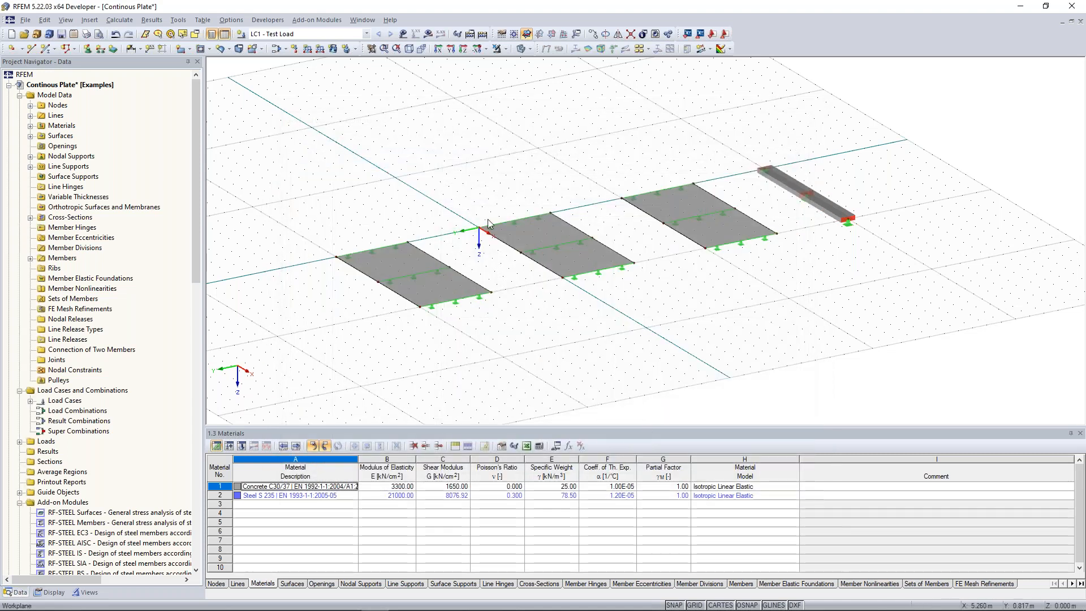
Step: Apply a uniform surface force load of 10 kN/m² in global direction ZL to all three surfaces
scroll(445, 185, "up", 3)
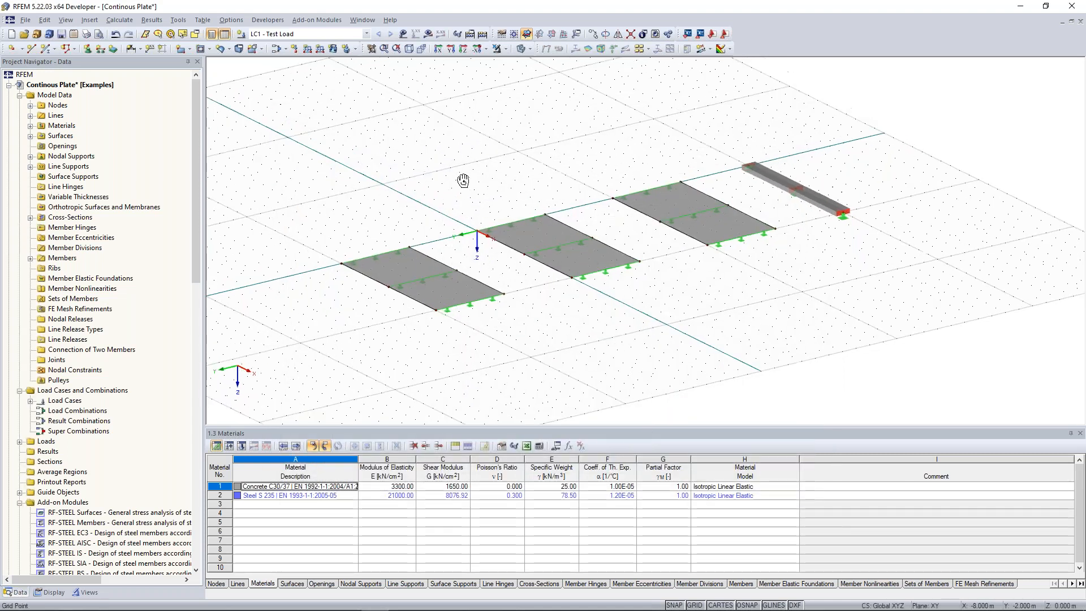
scroll(466, 165, "up", 1)
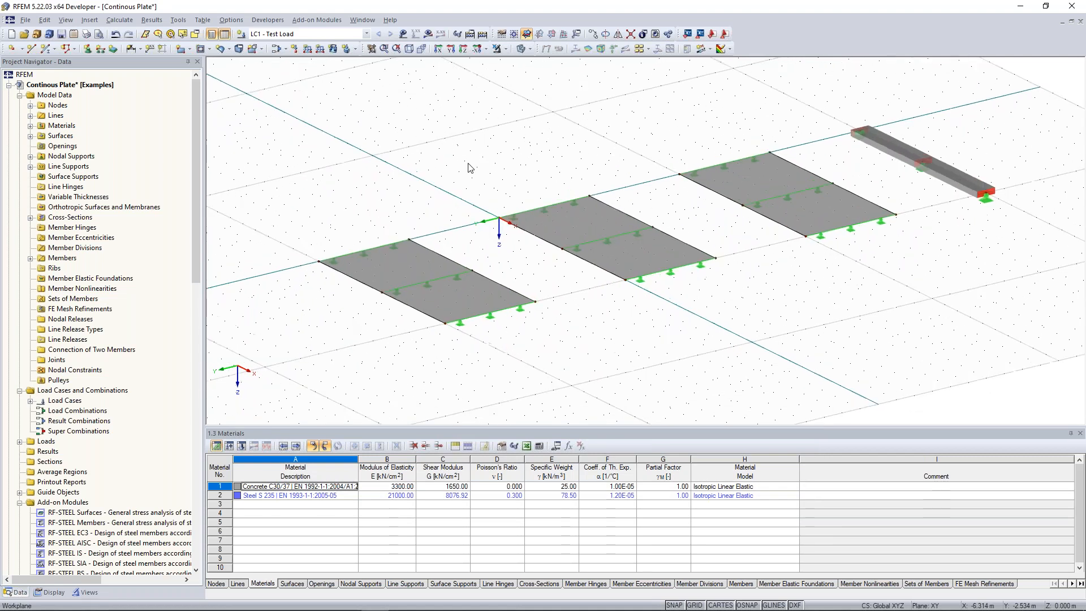
middle_click_drag(379, 224, 347, 227)
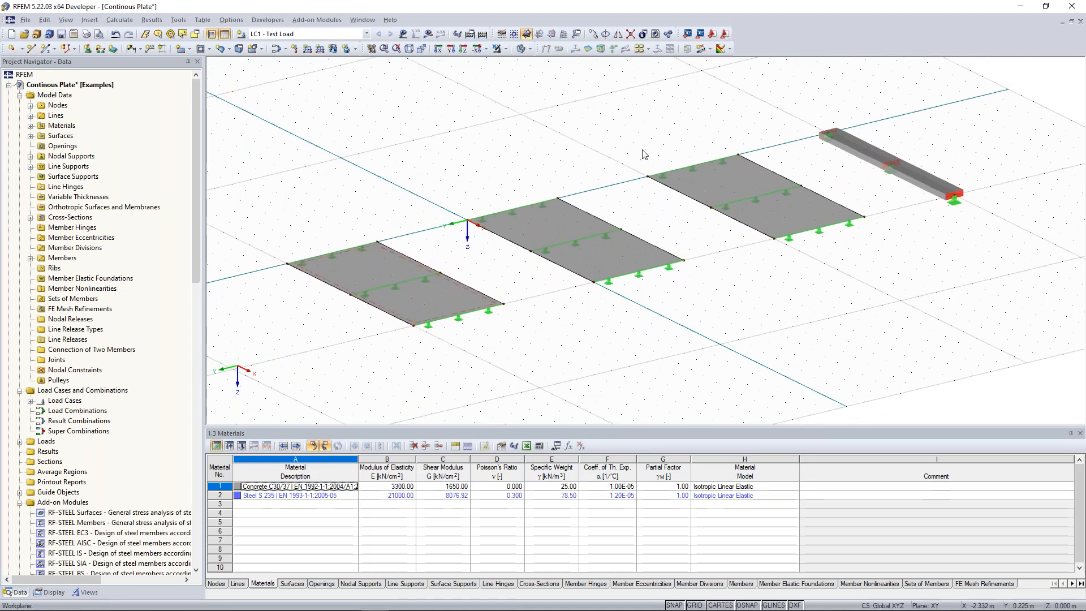
left_click(333, 52)
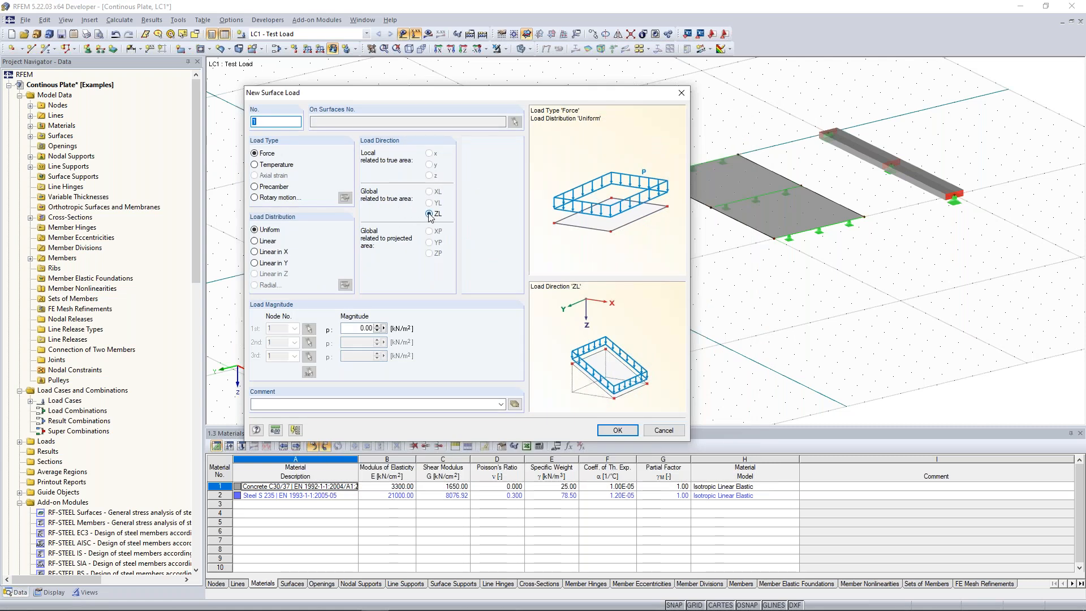
left_click(362, 328)
type("10")
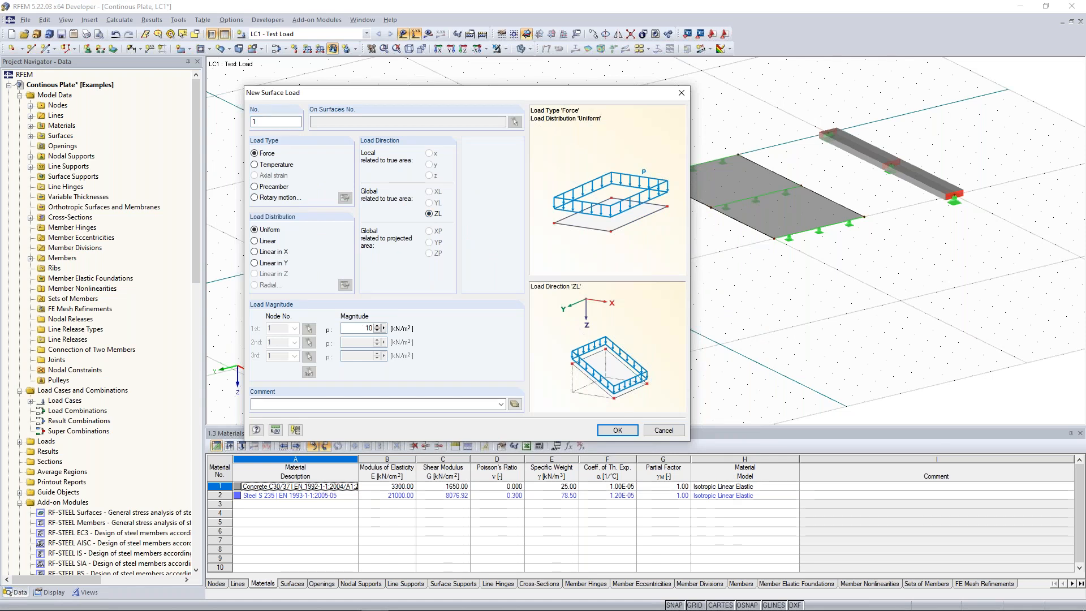
left_click(617, 431)
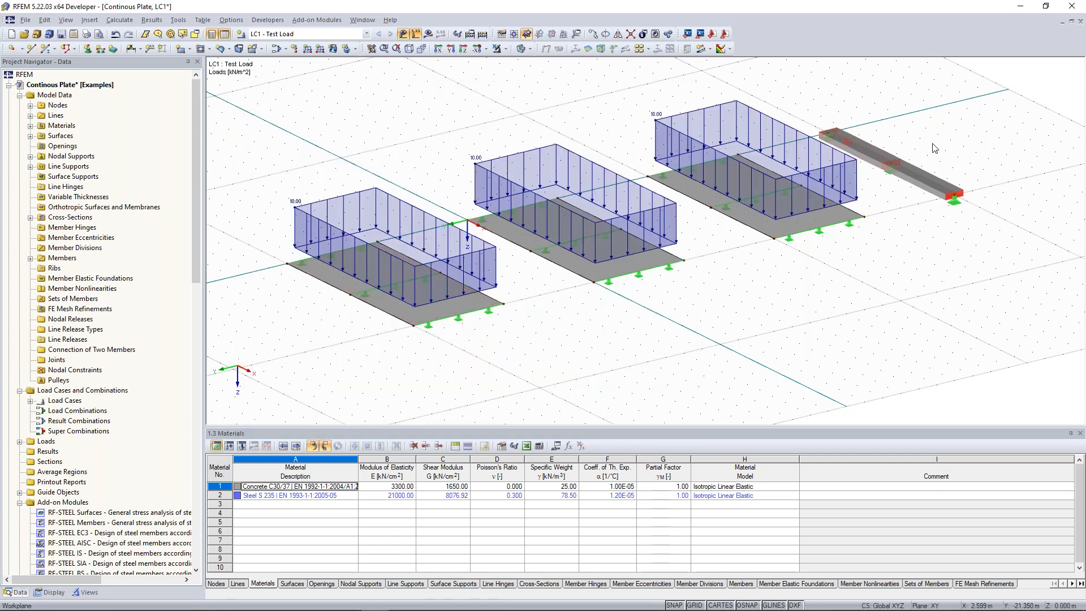
middle_click_drag(933, 146, 656, 152, "ctrl")
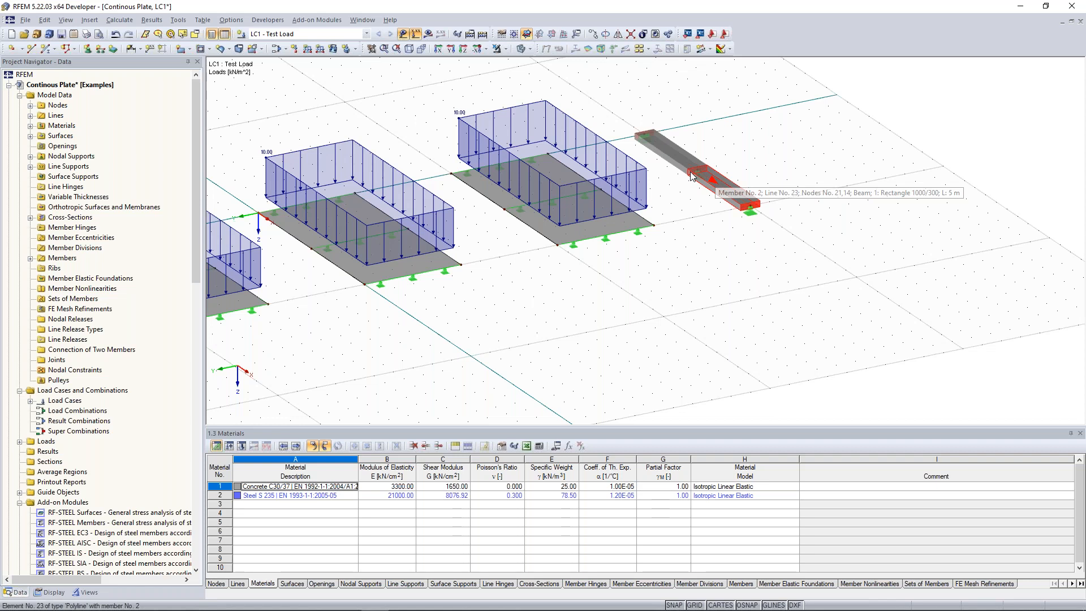
Step: Apply a uniform member force load of 10 kN/m in global direction ZL to both members of the beam
middle_click_drag(691, 177, 718, 186, "ctrl")
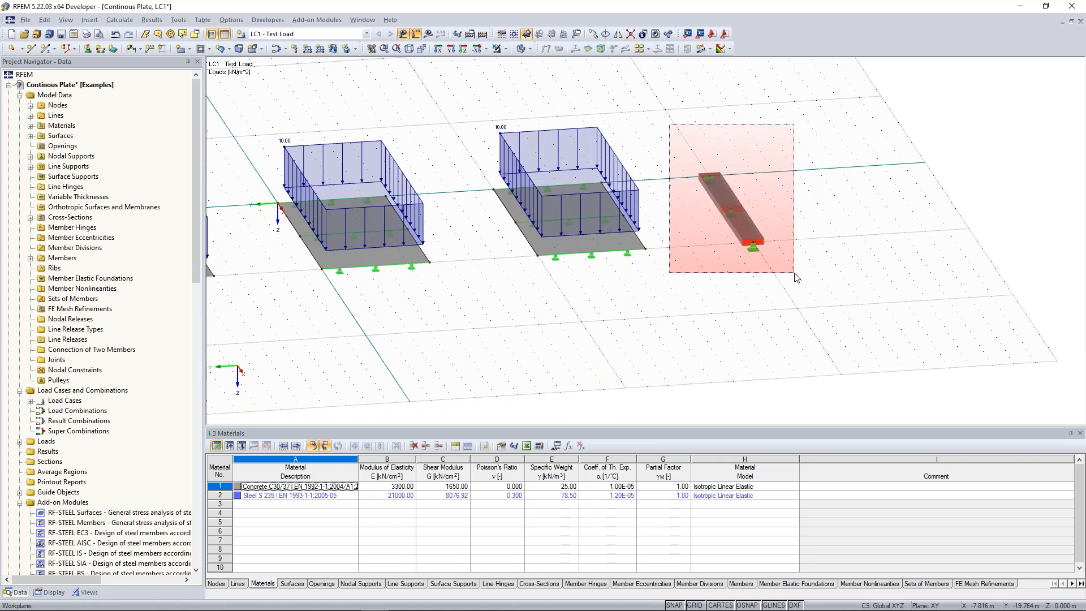
middle_click_drag(831, 215, 752, 215, "ctrl")
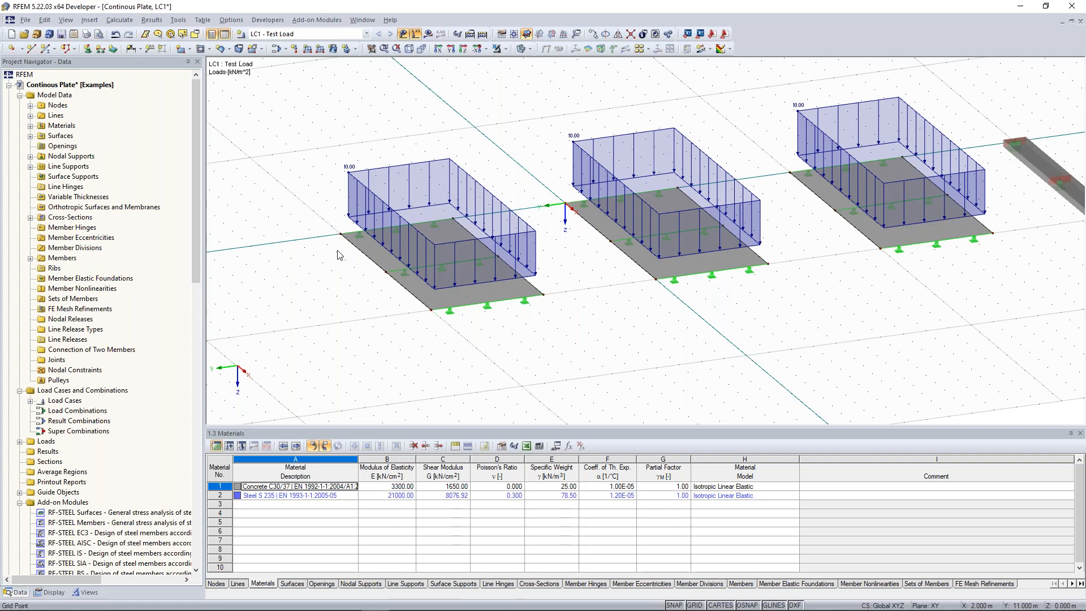
scroll(338, 254, "up", 2)
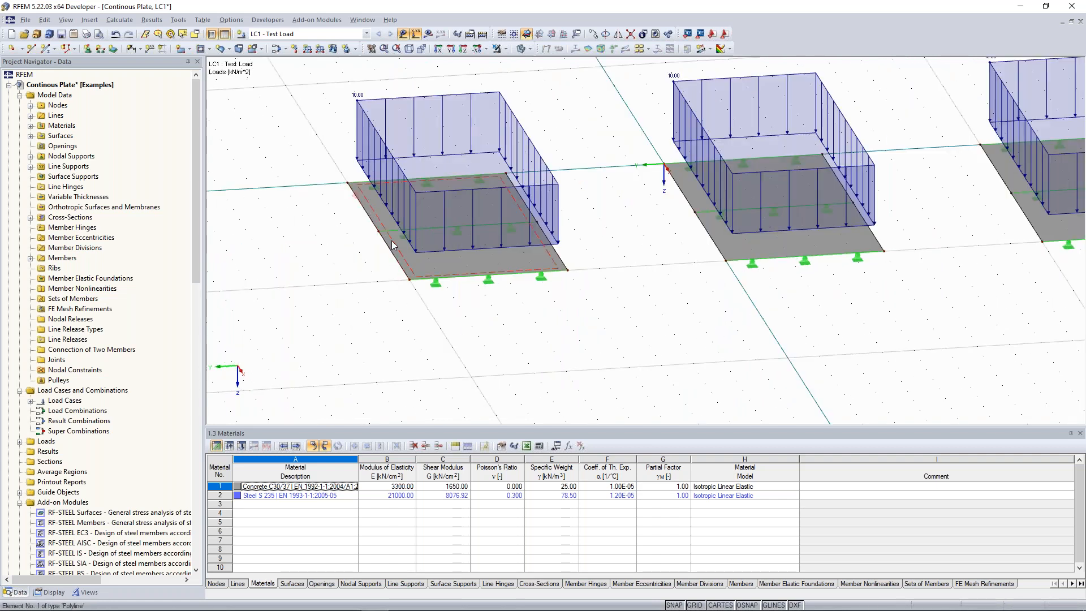
left_click(308, 50)
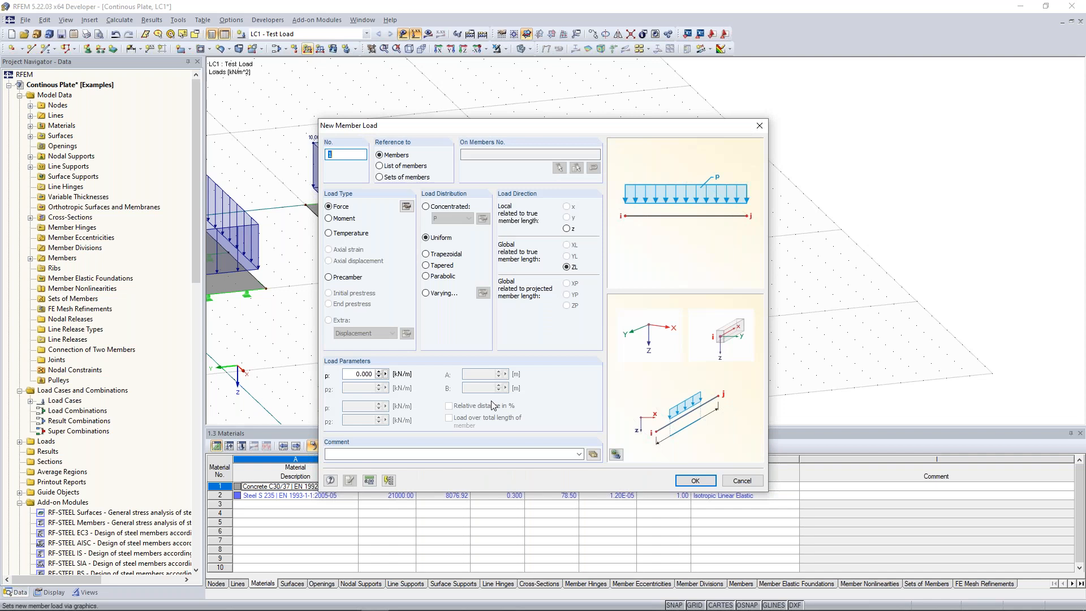
double_click(362, 374)
type("10")
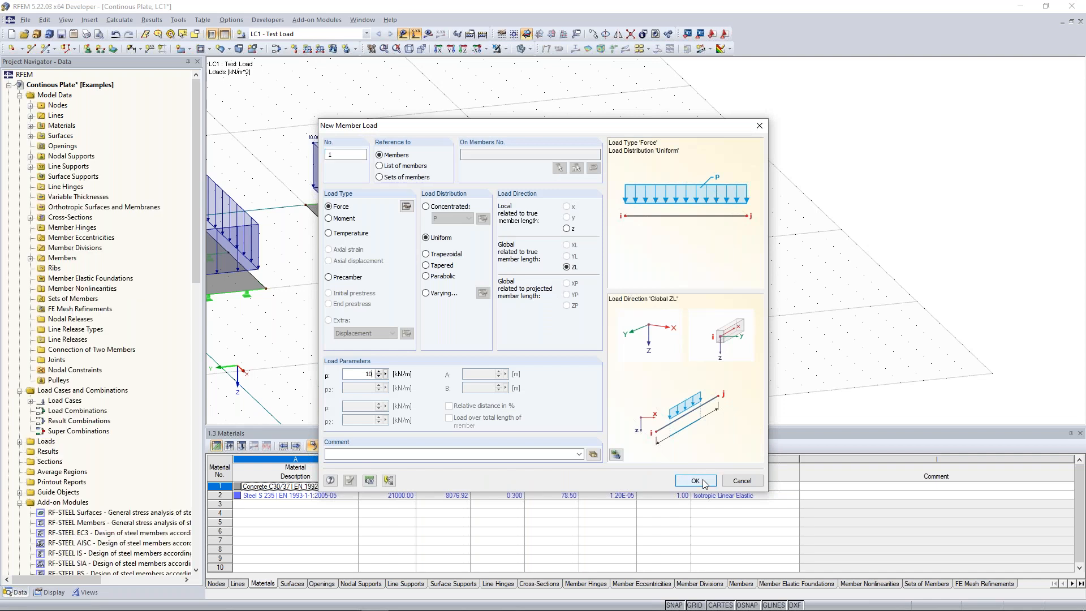
key("Return")
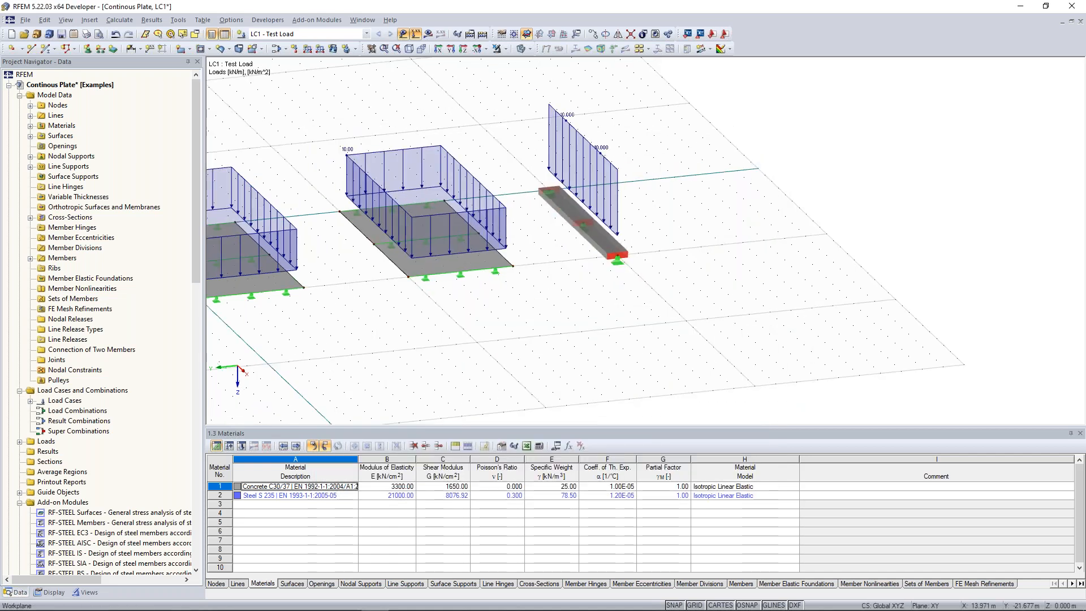
Step: Hide the load display so that only the surfaces, beam and supports are shown
scroll(682, 283, "down", 2)
middle_click_drag(686, 340, 640, 334, "ctrl")
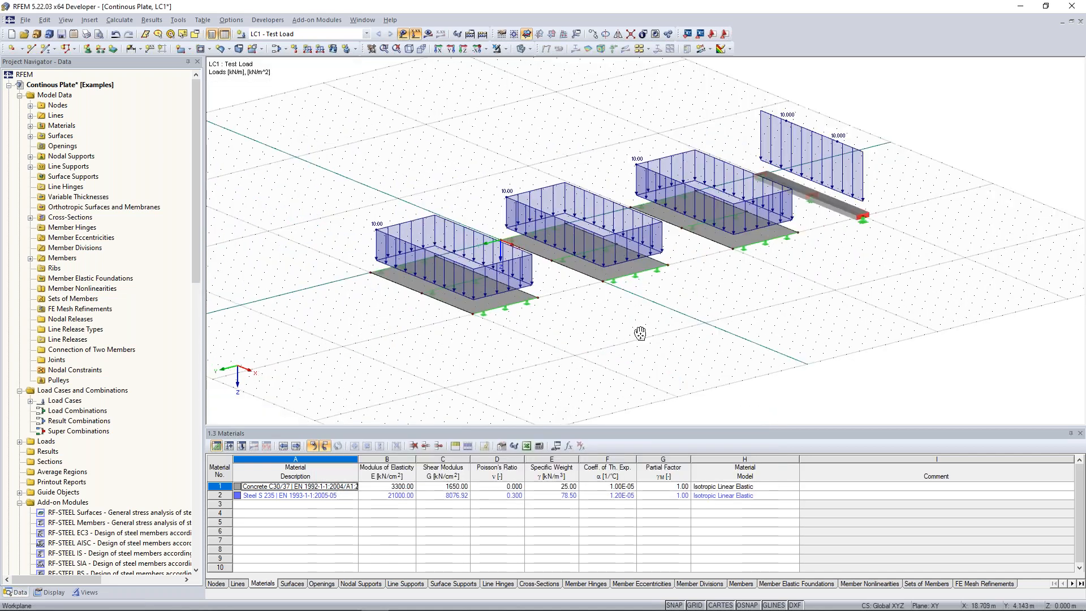
scroll(393, 301, "up", 2)
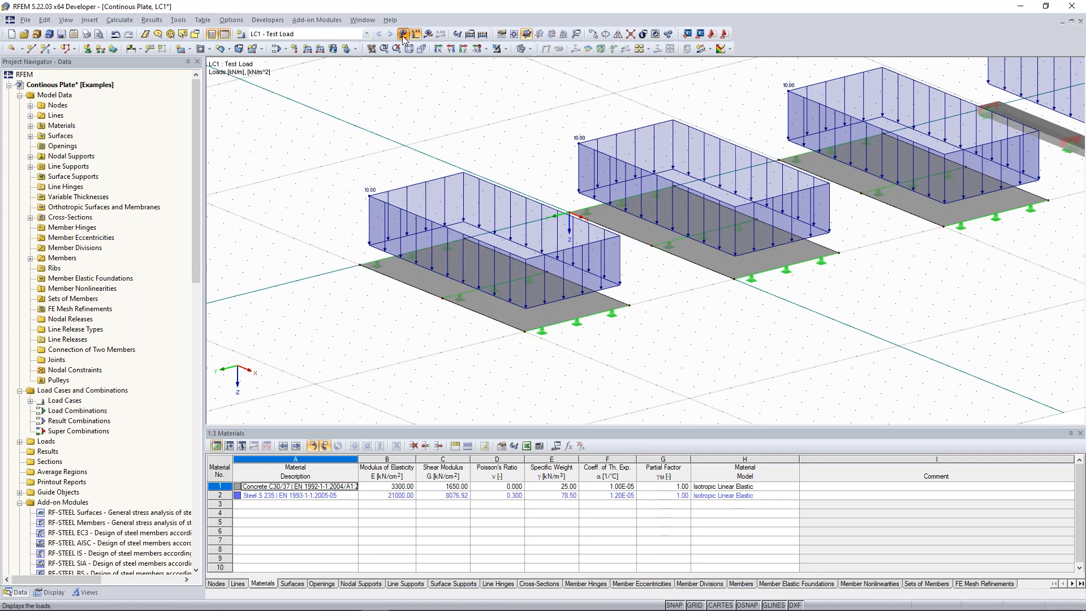
left_click(402, 35)
scroll(496, 182, "up", 1)
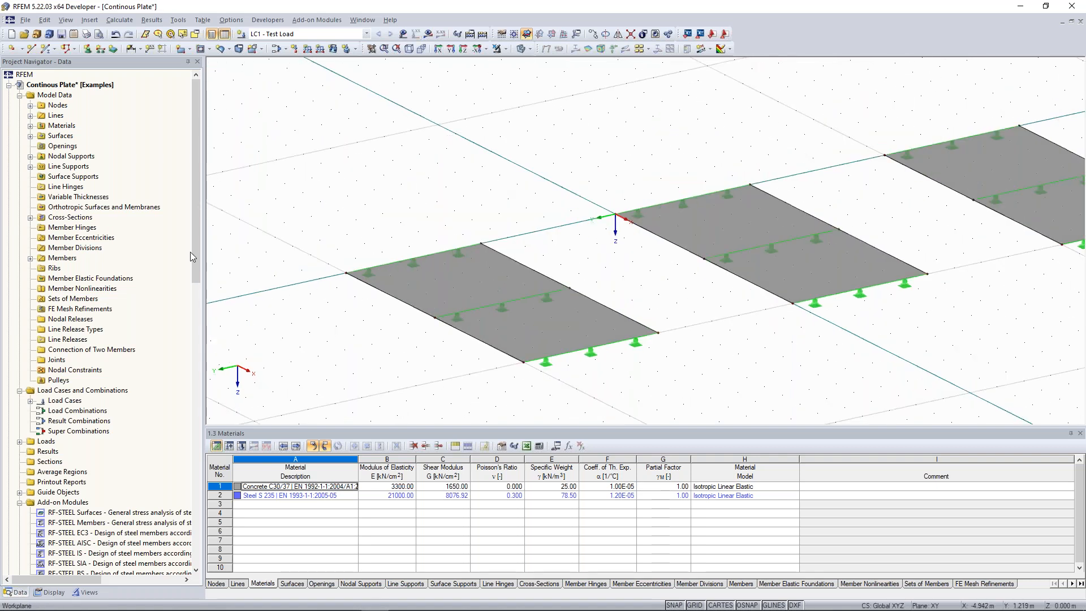
scroll(190, 253, "up", 1)
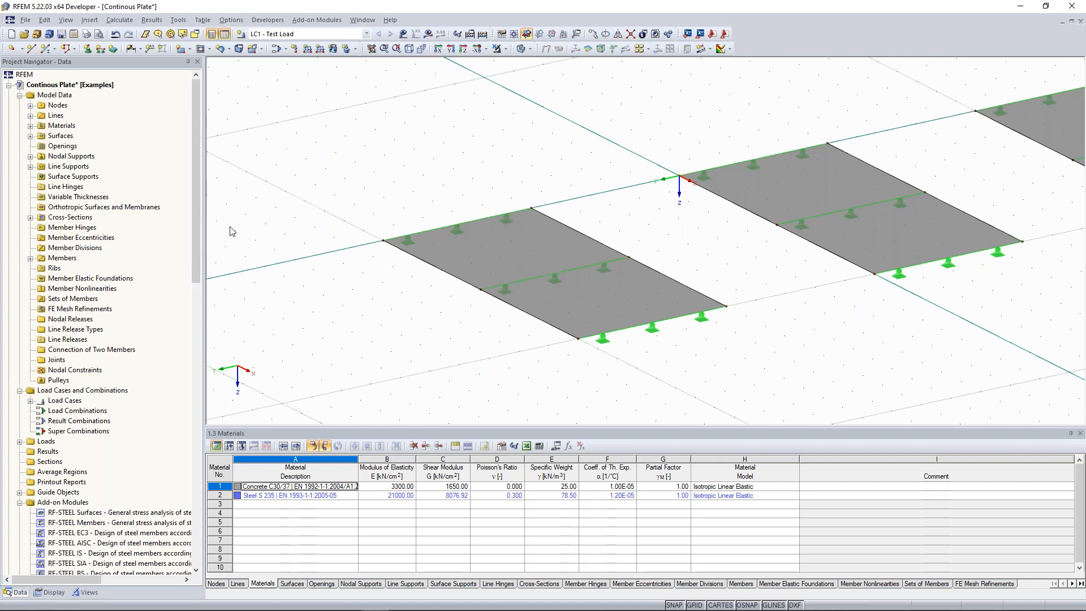
scroll(530, 261, "down", 2)
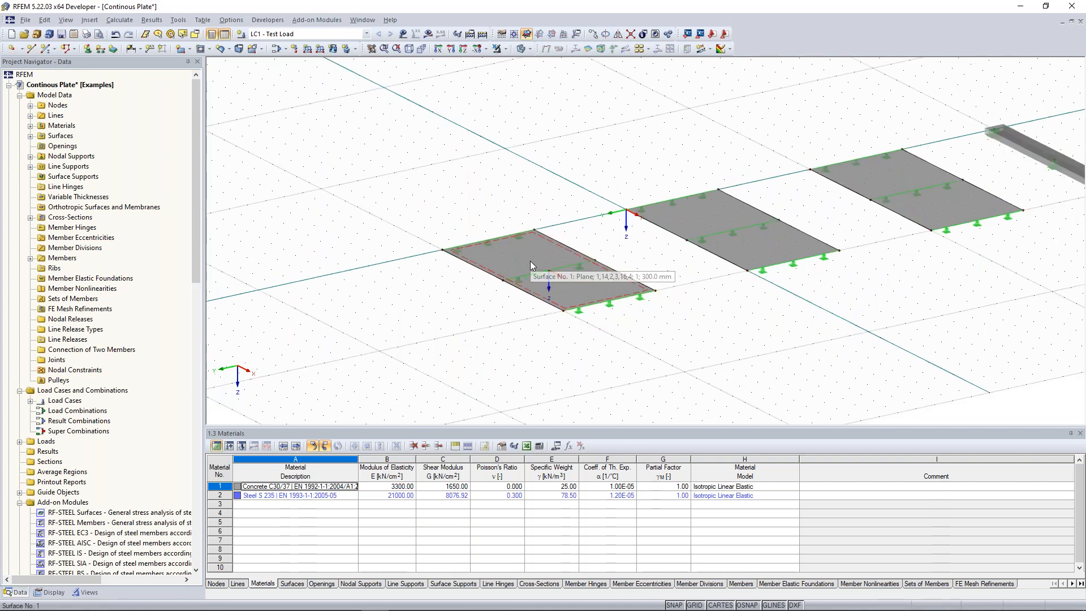
Step: Start a new FE mesh refinement applied to a surface, with a target FE length of 1 m
scroll(530, 261, "down", 1)
middle_click_drag(979, 152, 890, 171)
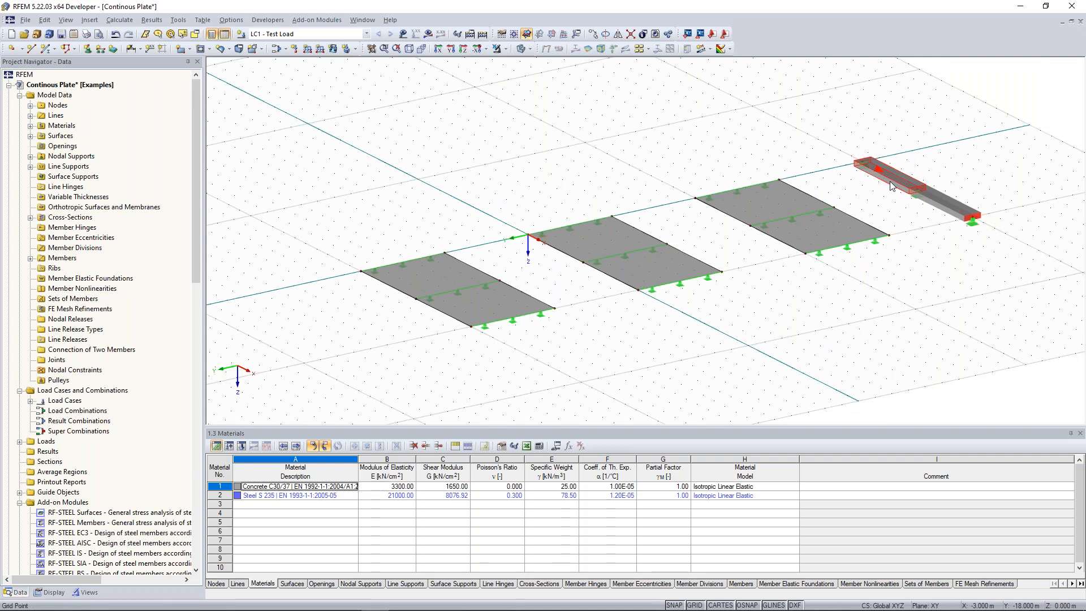
scroll(88, 316, "up", 2)
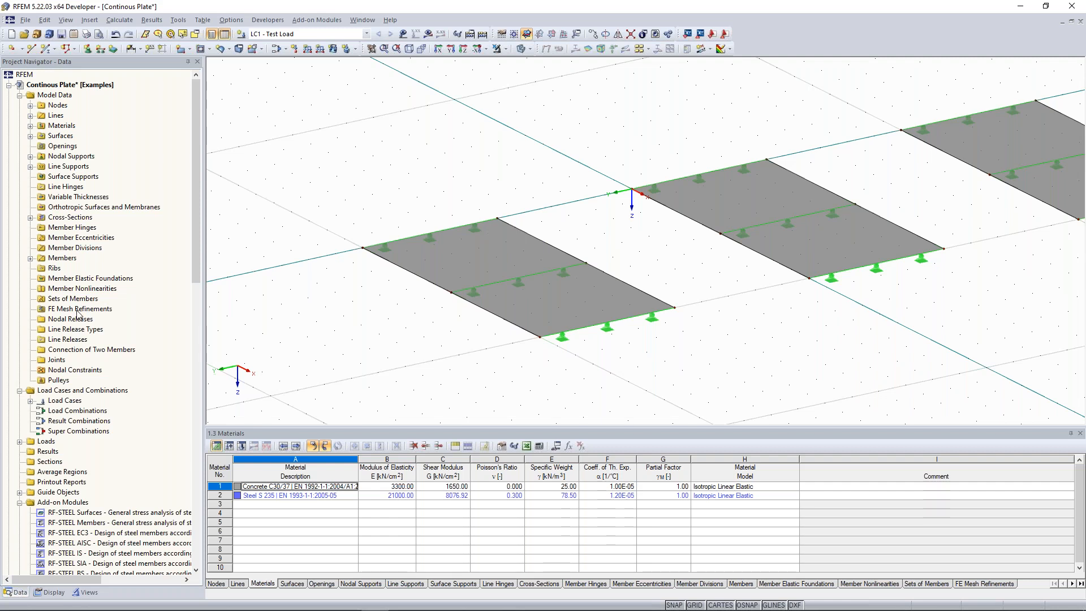
left_click(79, 309)
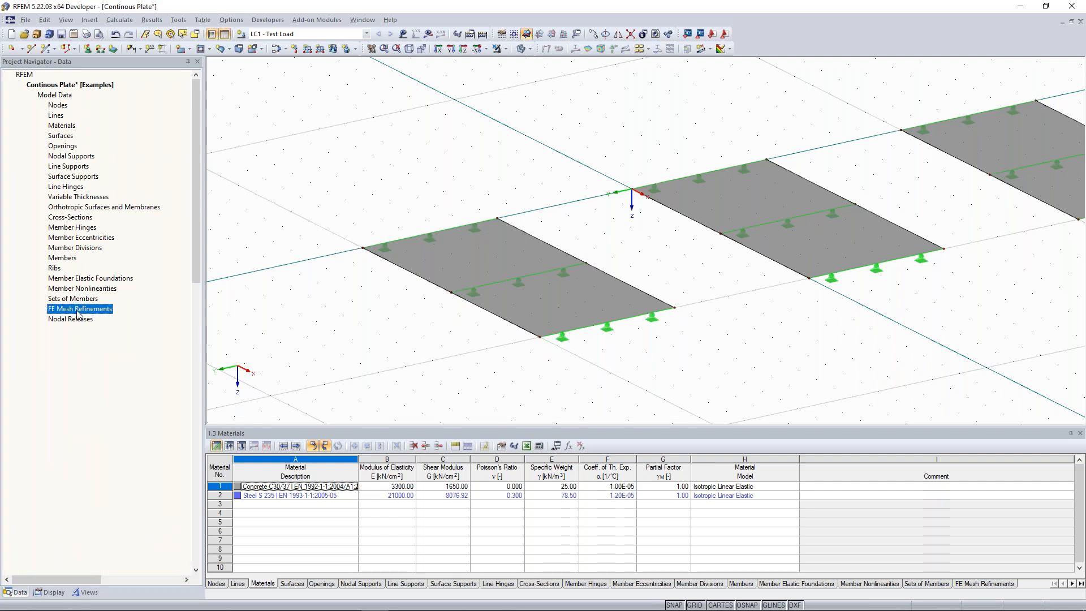
right_click(77, 310)
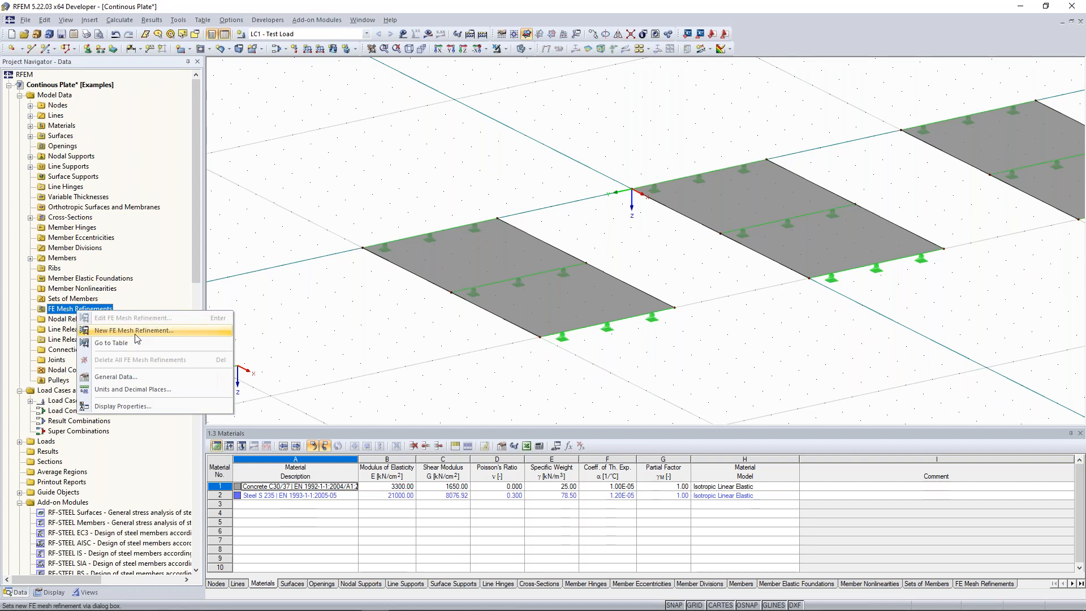
left_click(136, 331)
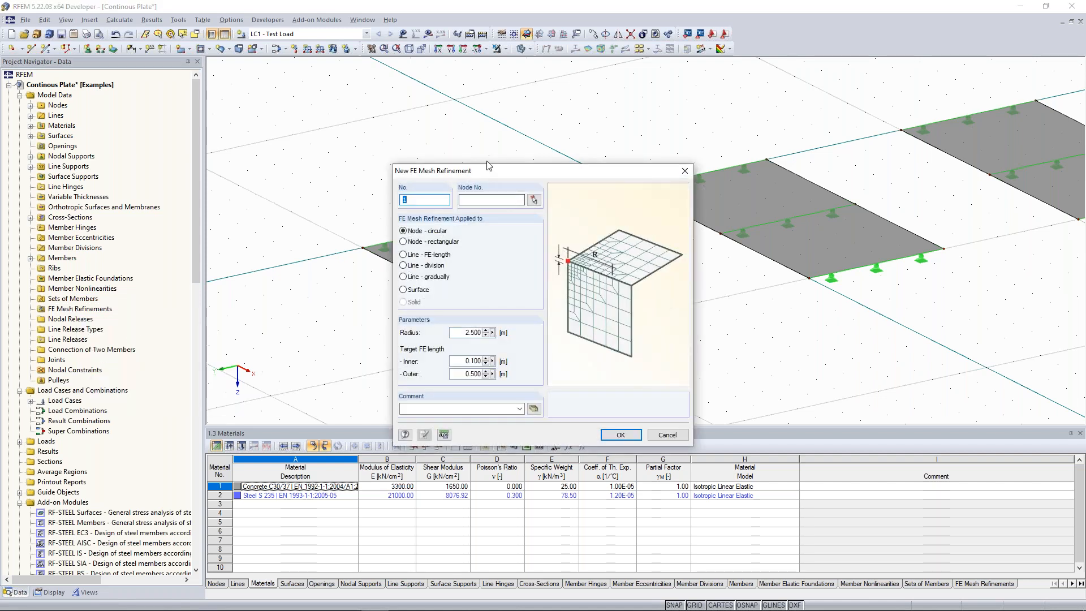
left_click_drag(430, 170, 125, 107)
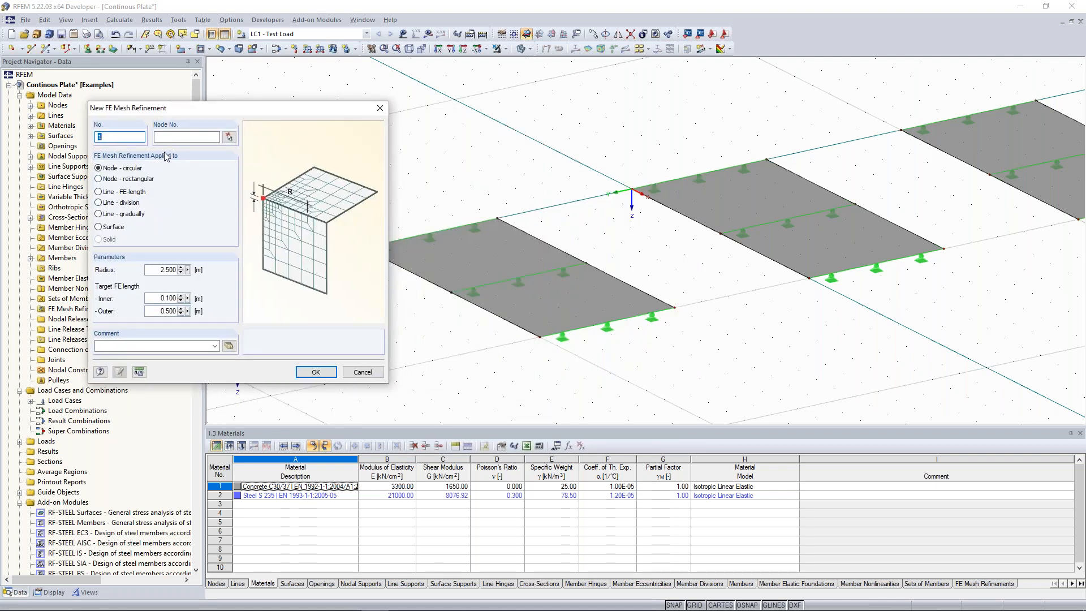
left_click(102, 227)
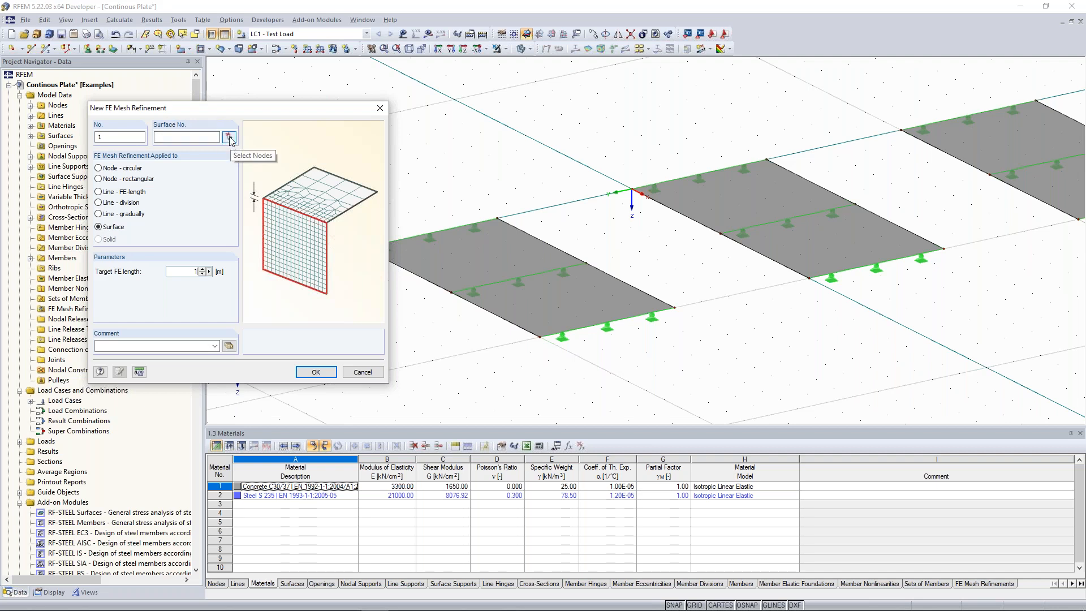
Step: Assign the mesh refinement to surface 1, the plate nearest the viewer, and create it
left_click(230, 138)
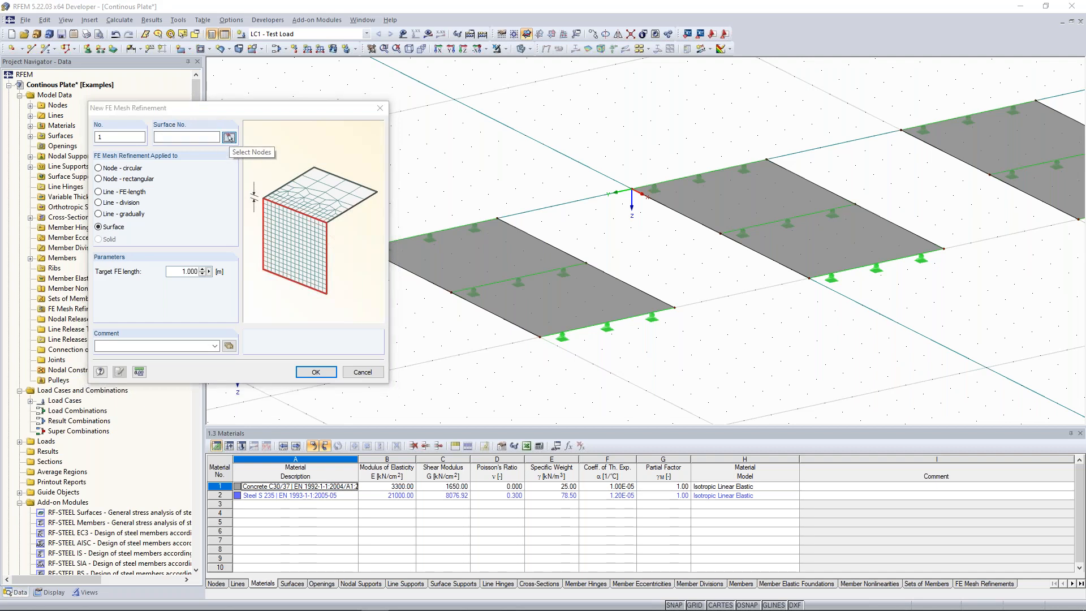
left_click(467, 258)
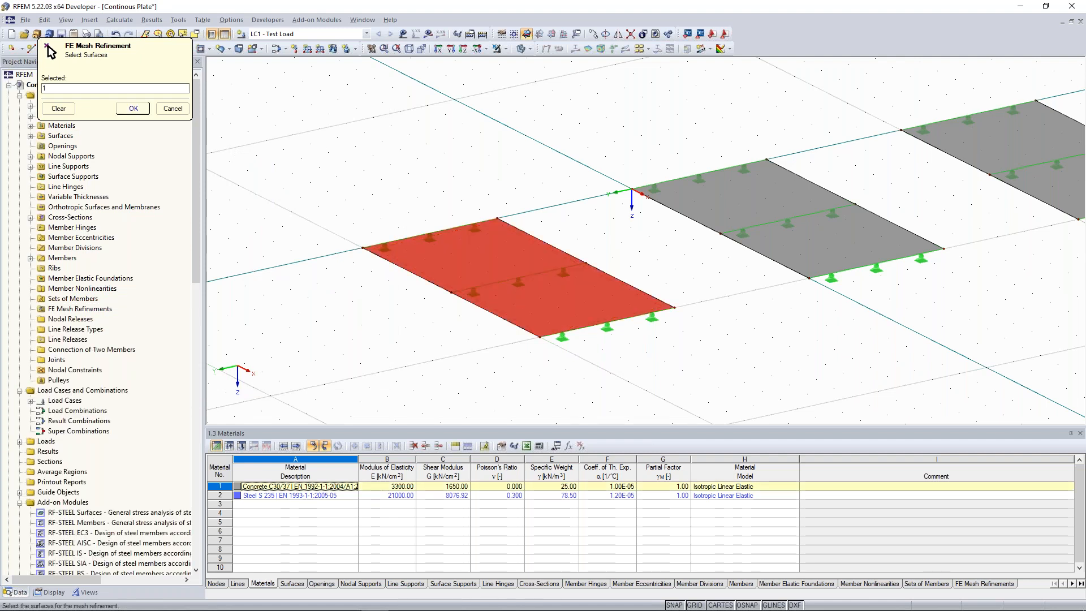
key("Return")
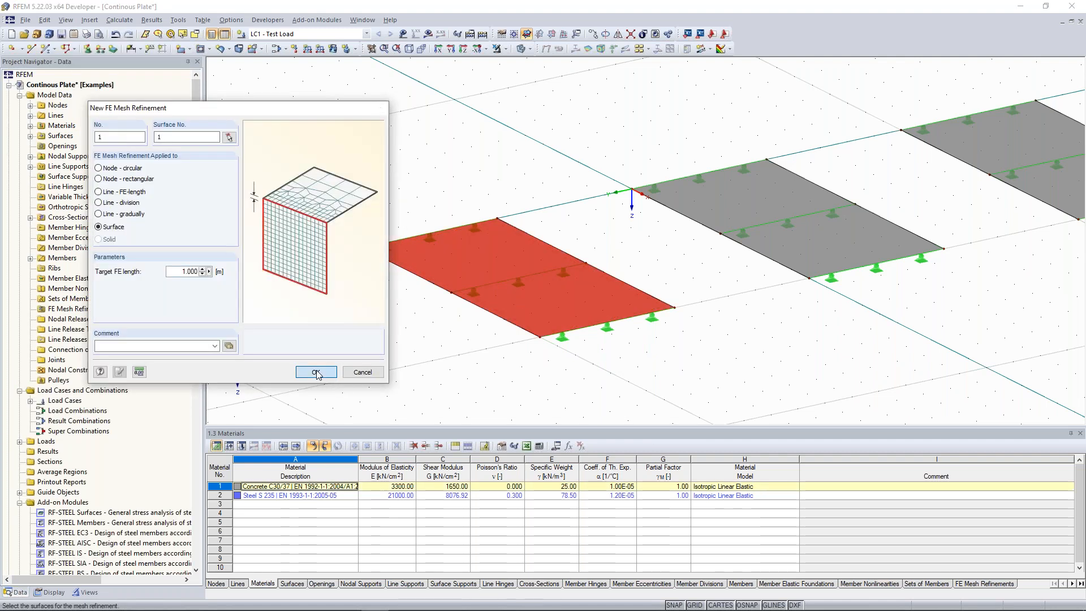
left_click(315, 371)
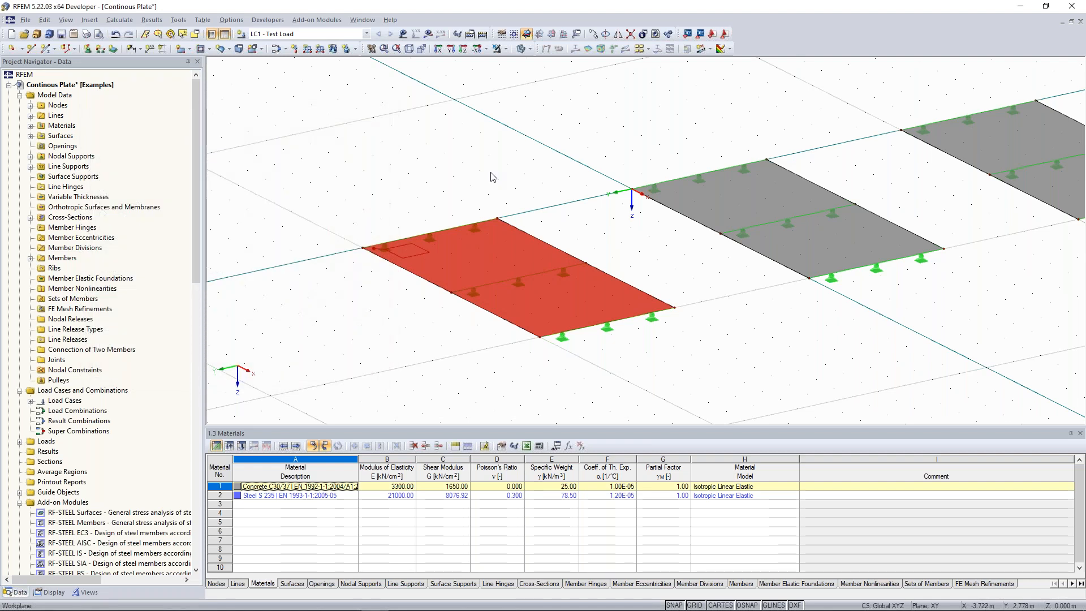
Step: Examine the FE mesh refinement marker on surface 1 up close and compare it with the other plates
scroll(351, 248, "up", 3)
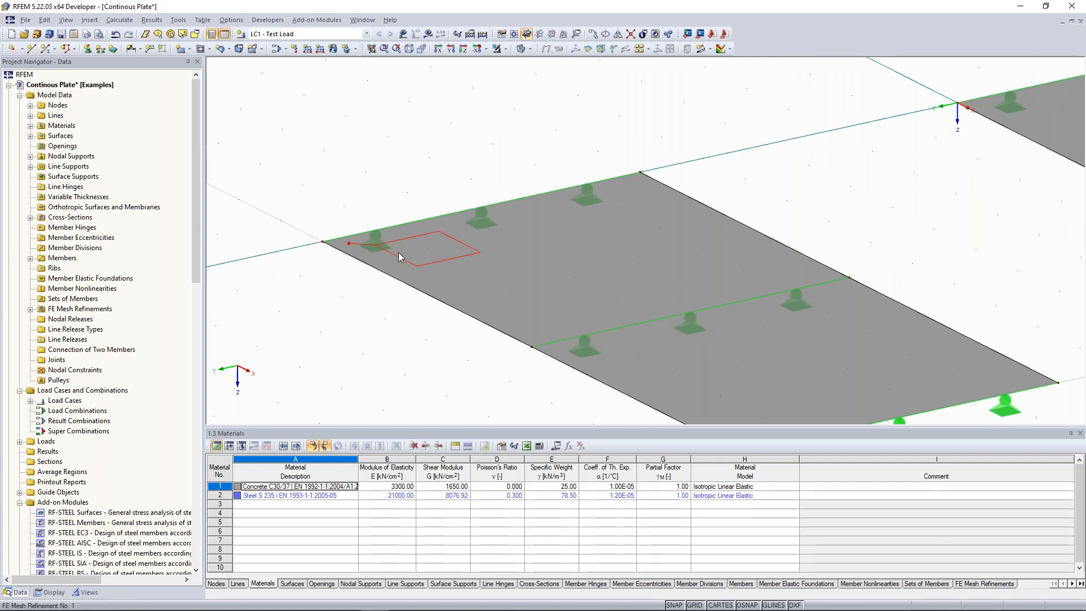
scroll(399, 258, "down", 3)
scroll(405, 260, "up", 3)
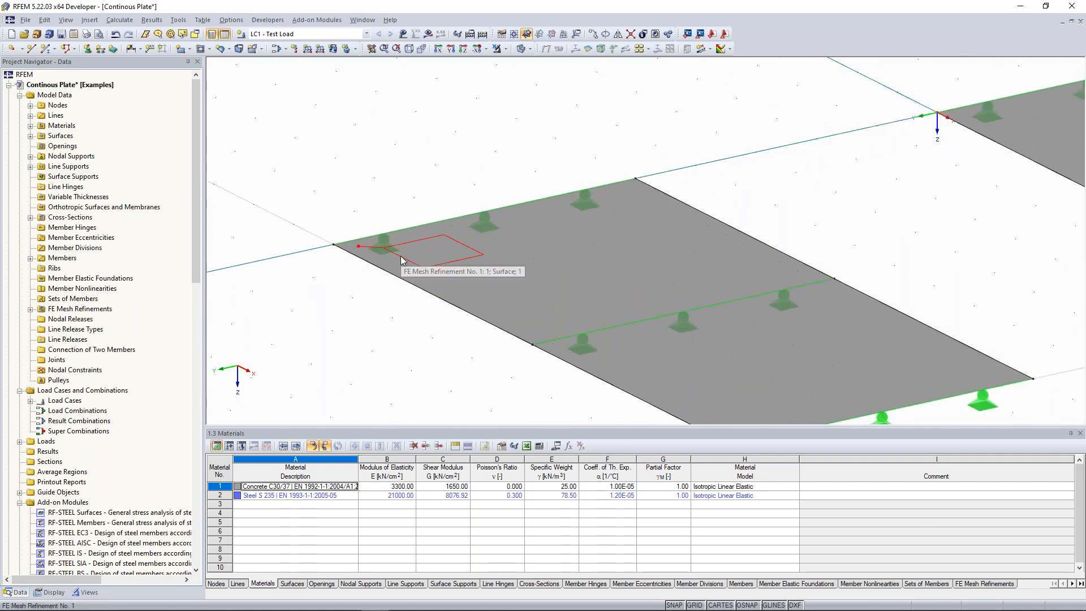
scroll(772, 218, "down", 3)
middle_click_drag(772, 217, 441, 228)
scroll(441, 215, "down", 2)
middle_click_drag(611, 180, 613, 217)
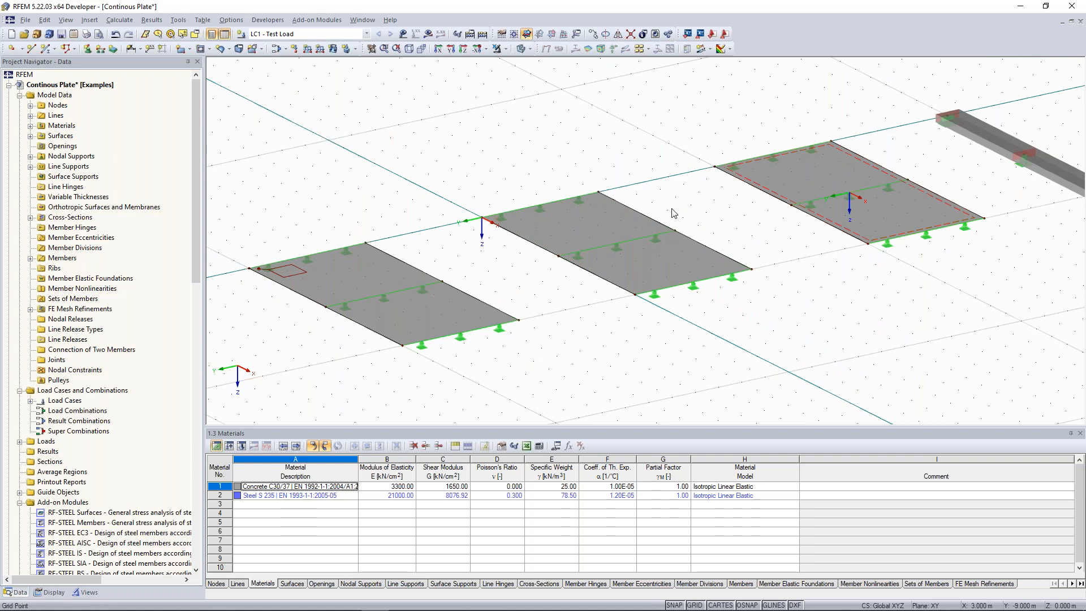
Step: Add a new surface FE mesh refinement with a target FE length of 0.1 m to surface 3
scroll(79, 312, "up", 1)
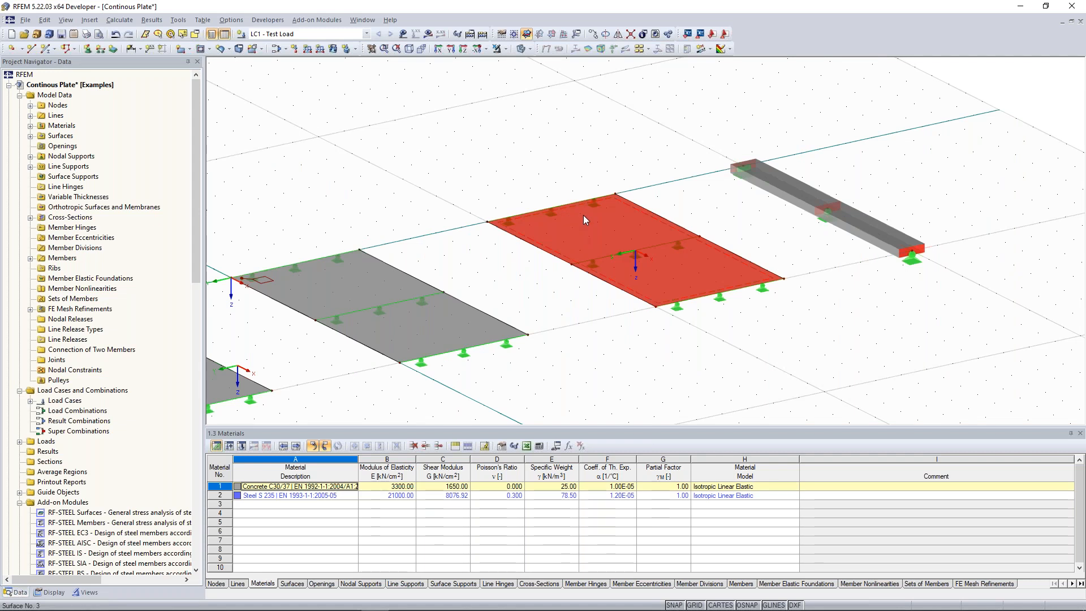
right_click(585, 218)
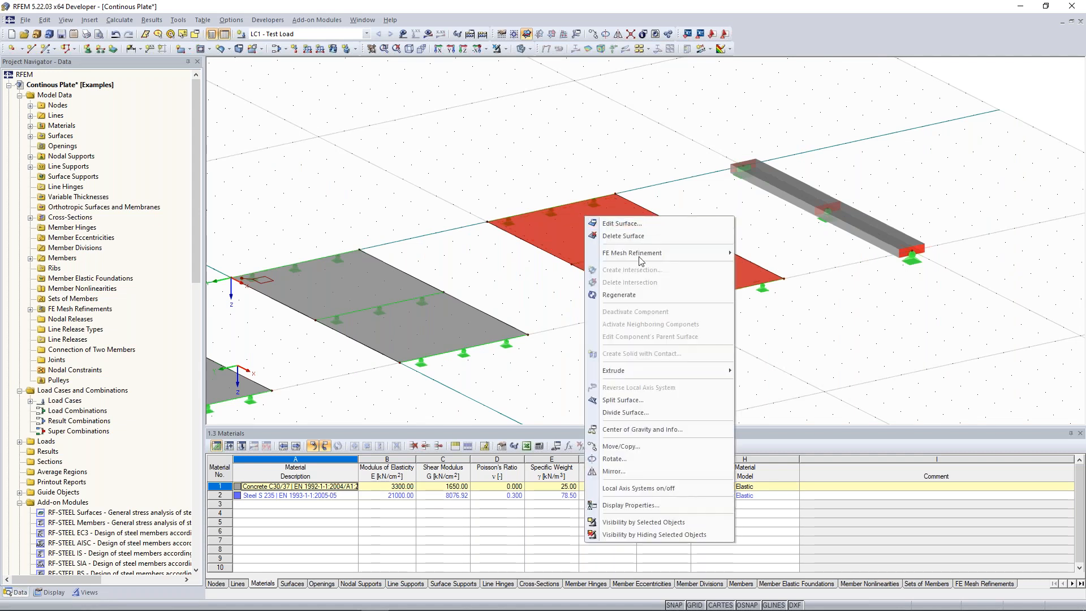
mouse_move(641, 261)
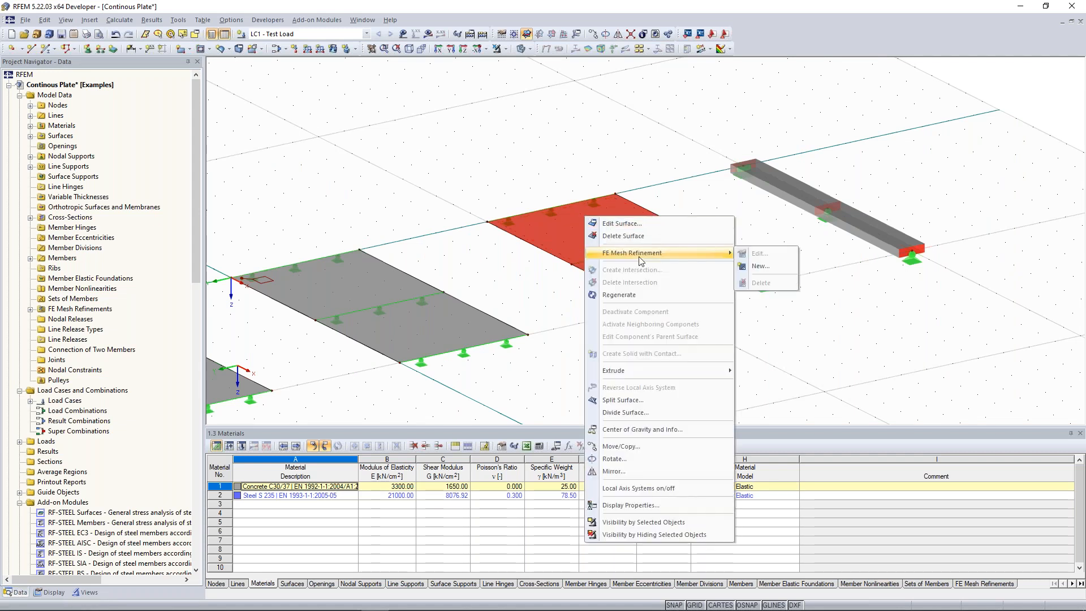
left_click(760, 266)
left_click_drag(511, 264, 245, 219)
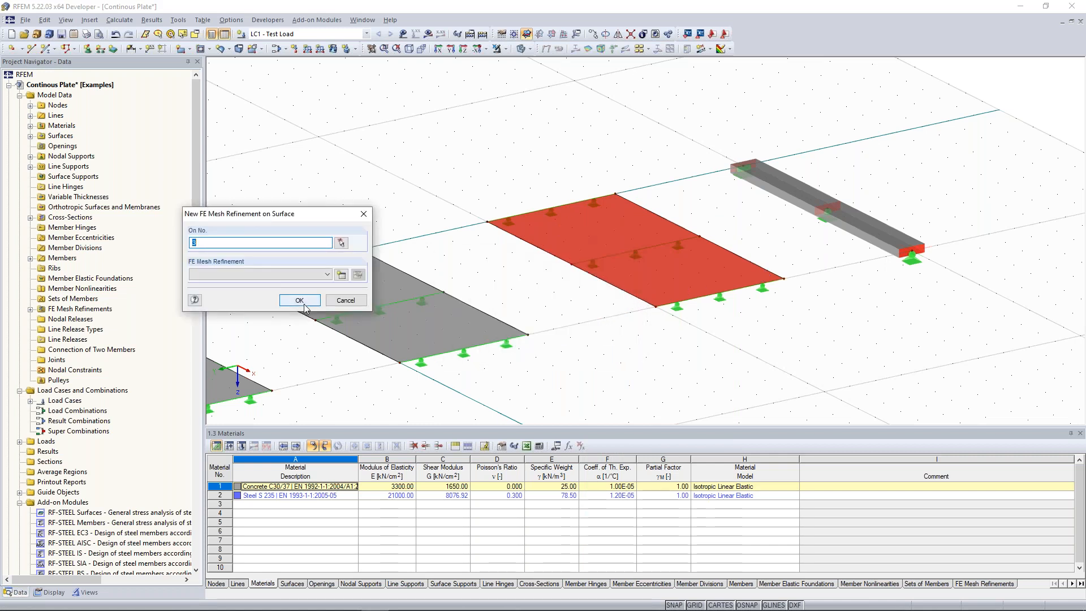
left_click(340, 275)
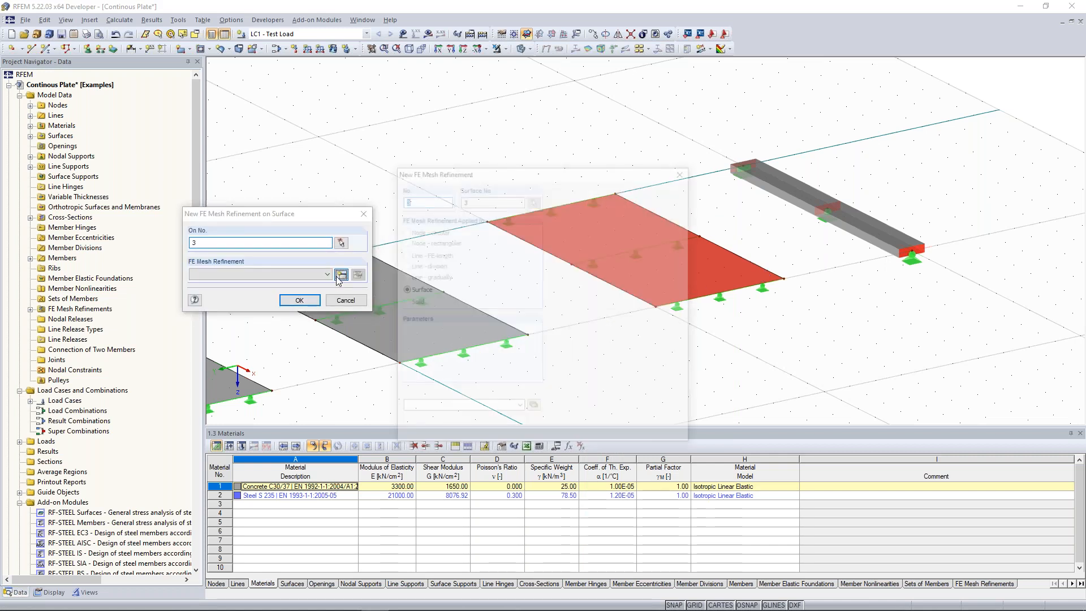
type("0.100")
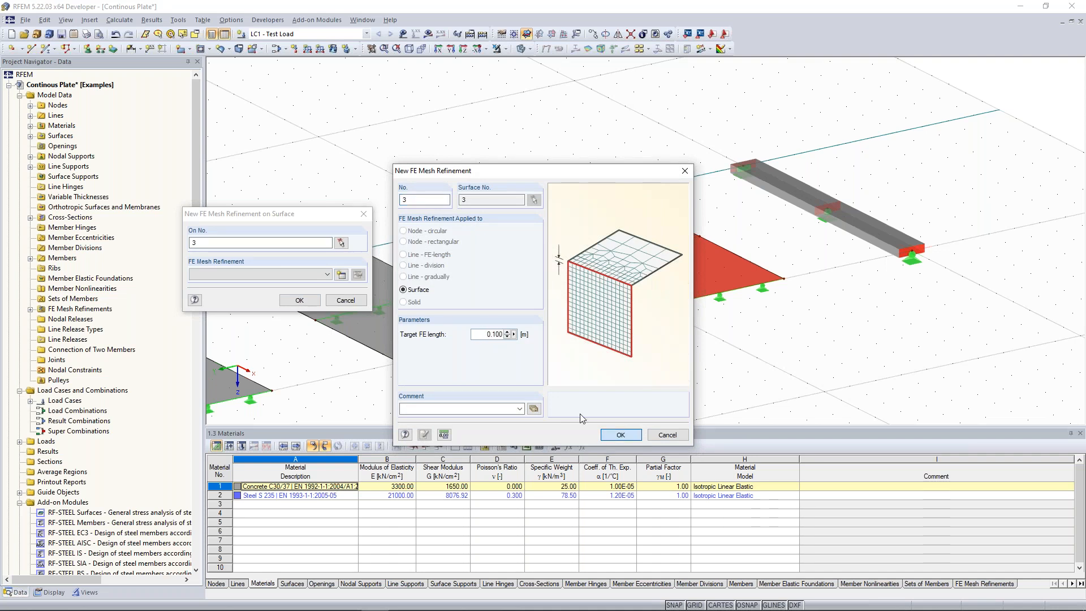
left_click(621, 434)
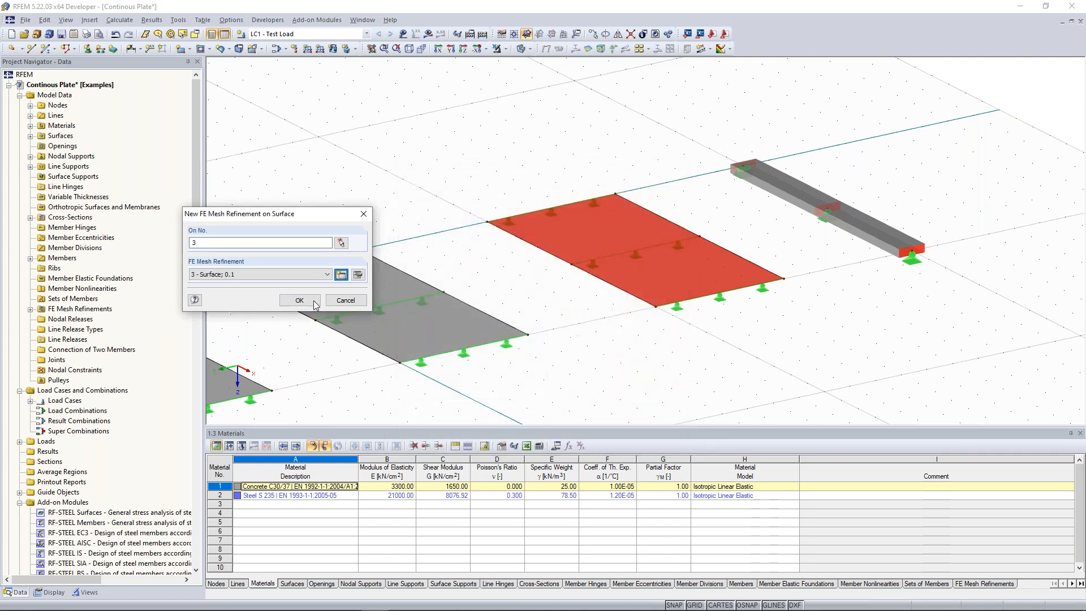
left_click(299, 301)
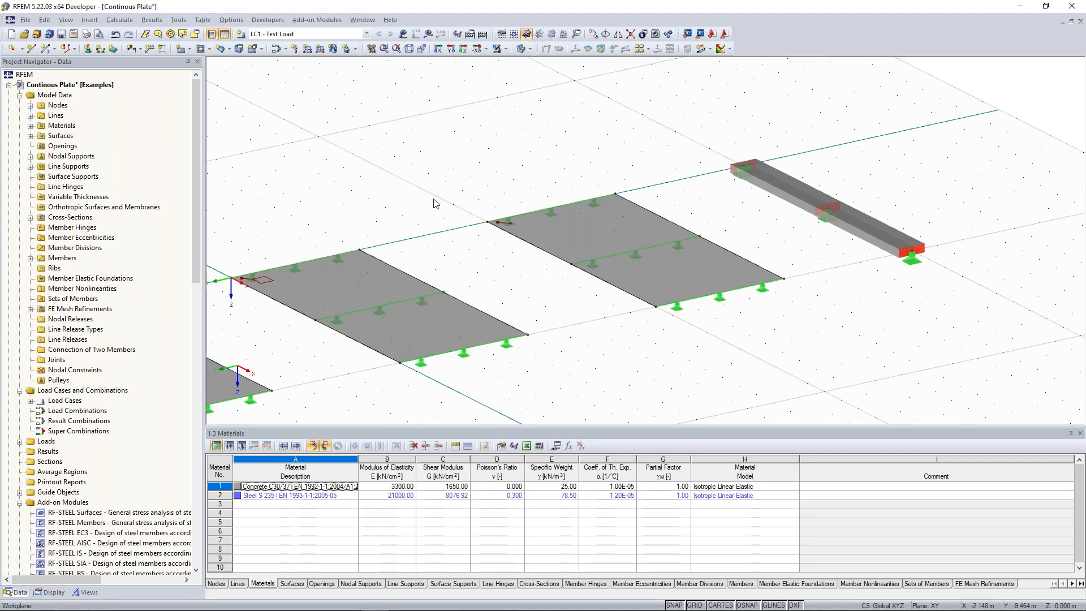
scroll(434, 199, "down", 5)
middle_click_drag(296, 228, 480, 213)
scroll(481, 209, "up", 1)
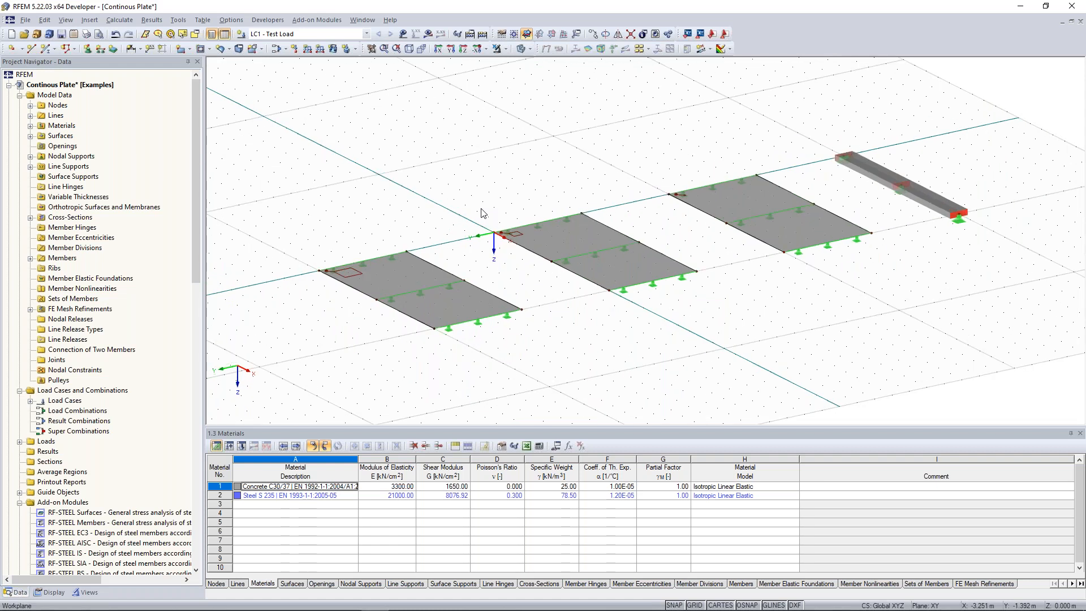
scroll(481, 212, "up", 1)
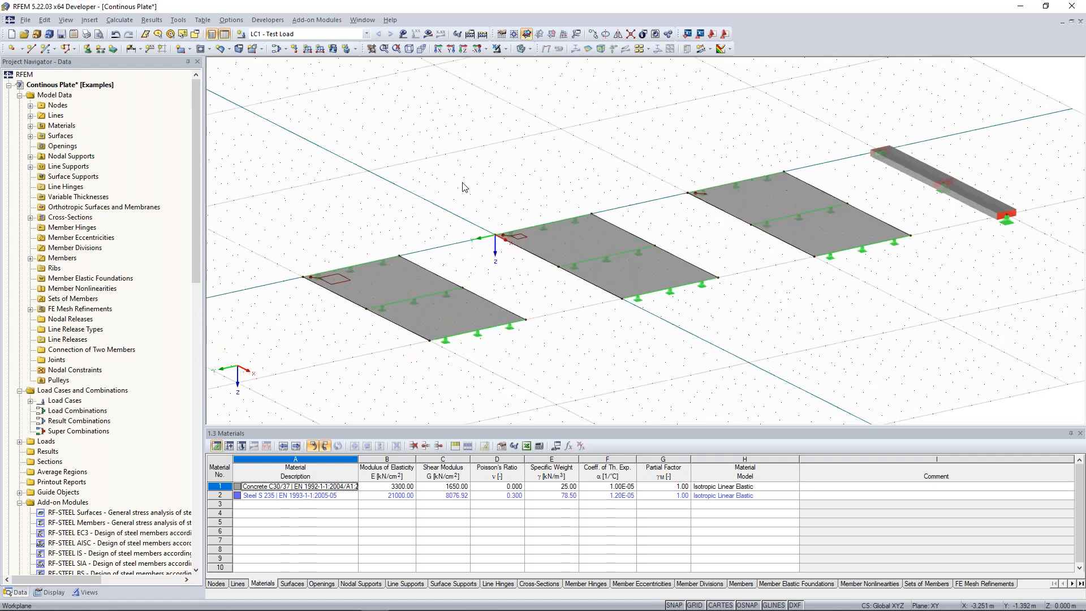
scroll(463, 187, "up", 1)
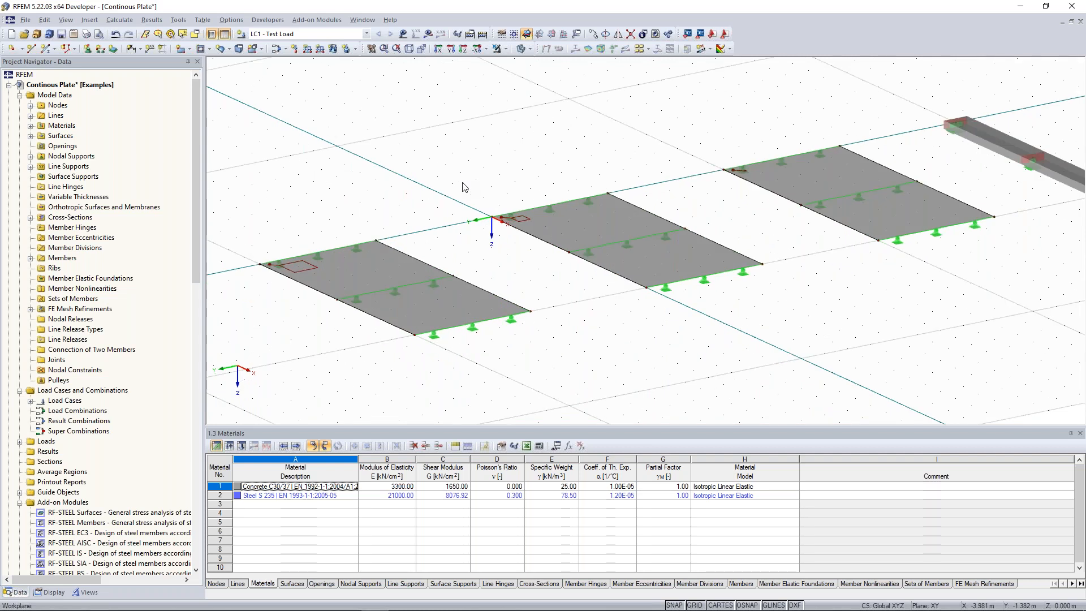
scroll(345, 238, "up", 1)
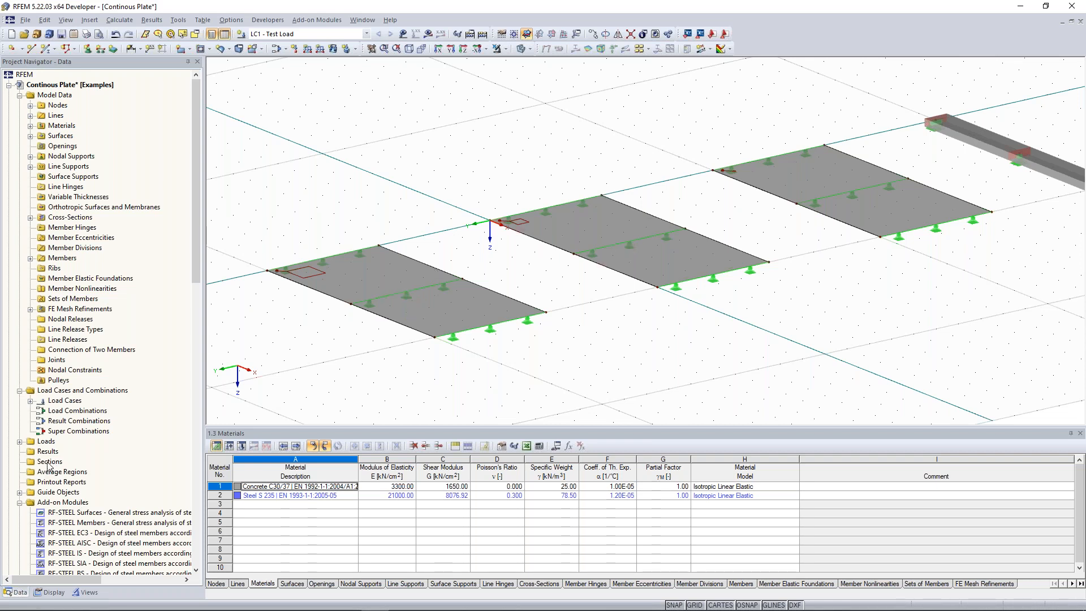
Step: Define a new section named A-A across the plate with surface 1, with edge points (0, 7.5, 0) and (10, 7.5, 0) m
scroll(49, 464, "down", 5)
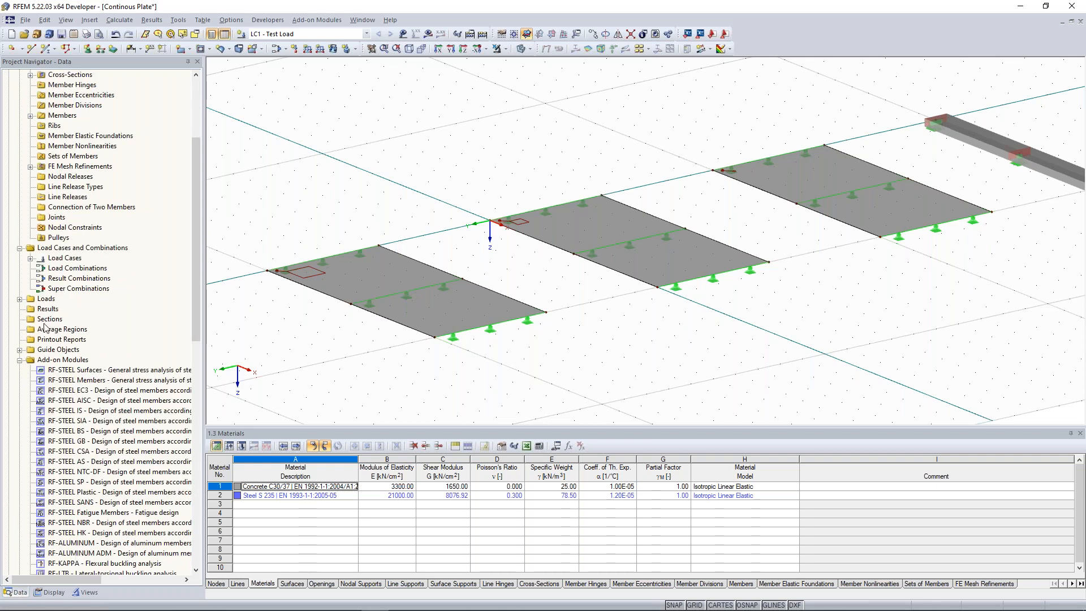
right_click(53, 319)
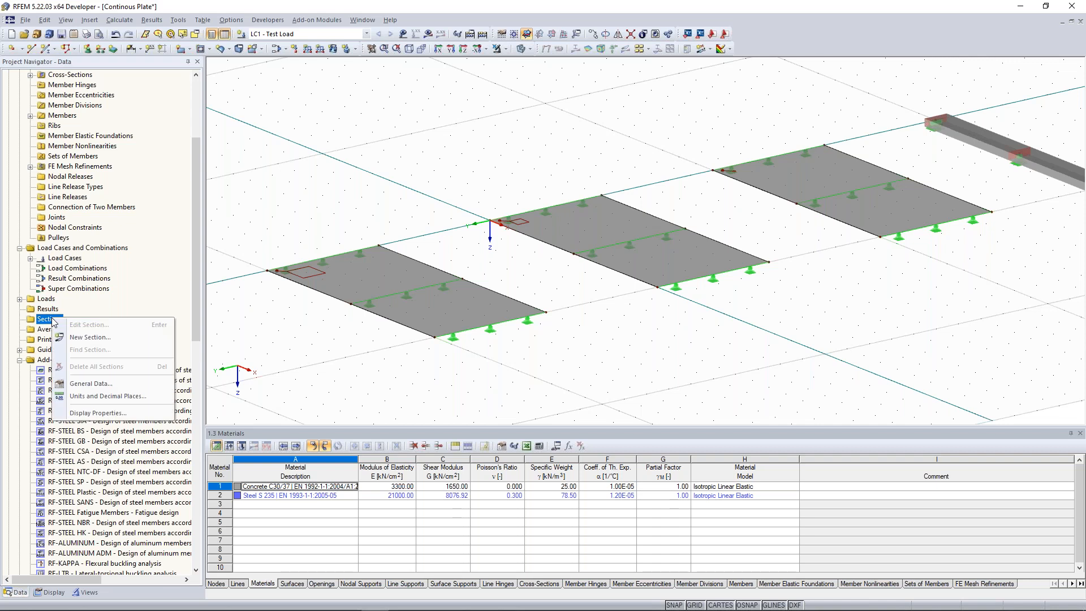
left_click(89, 337)
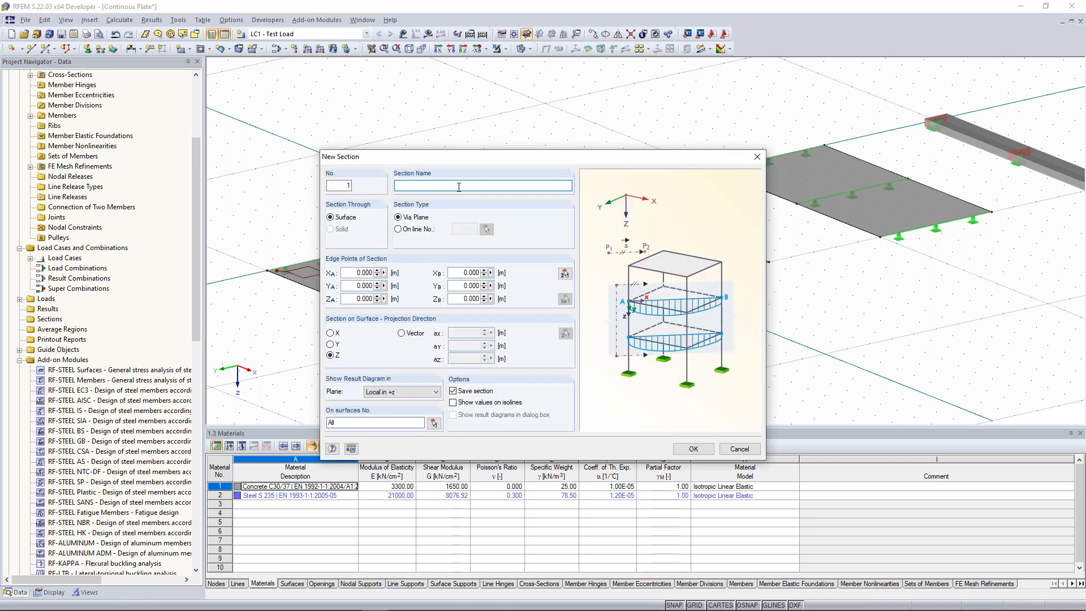
type("A-A")
left_click(565, 273)
scroll(354, 304, "up", 3)
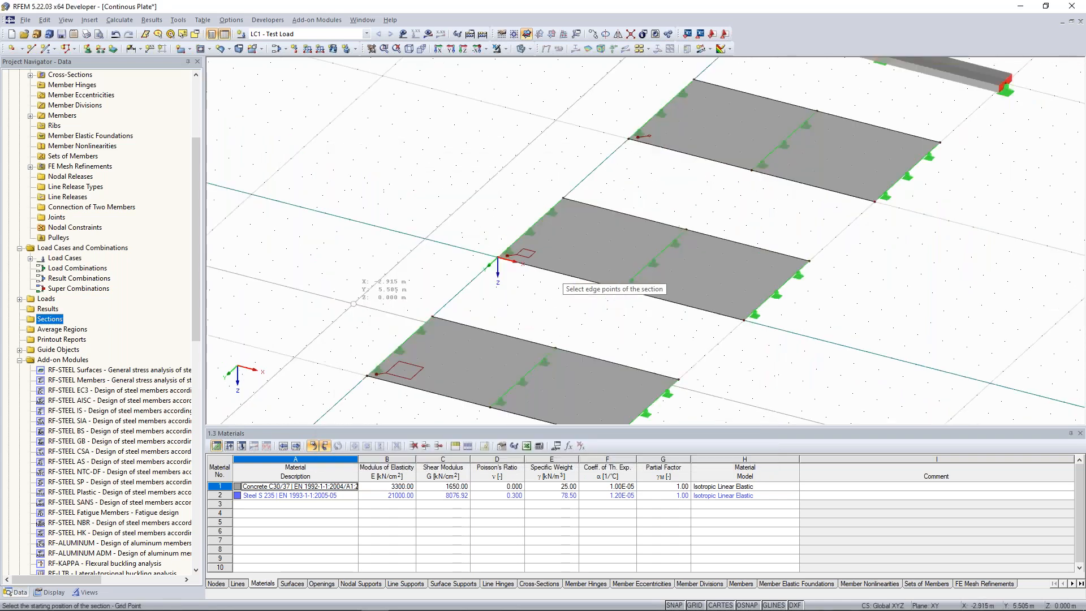
left_click(407, 352)
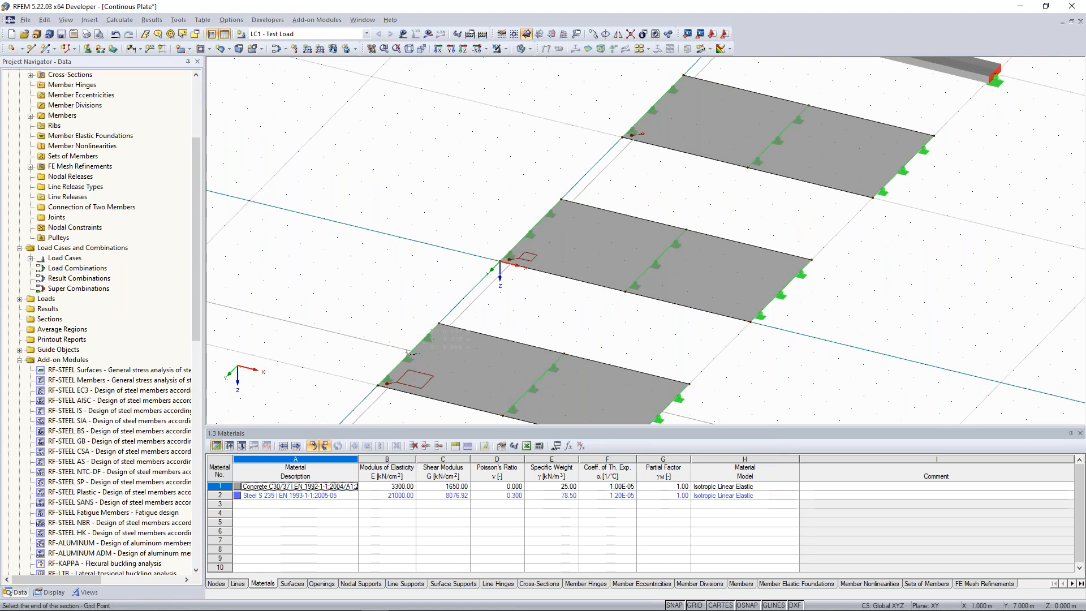
left_click(551, 335)
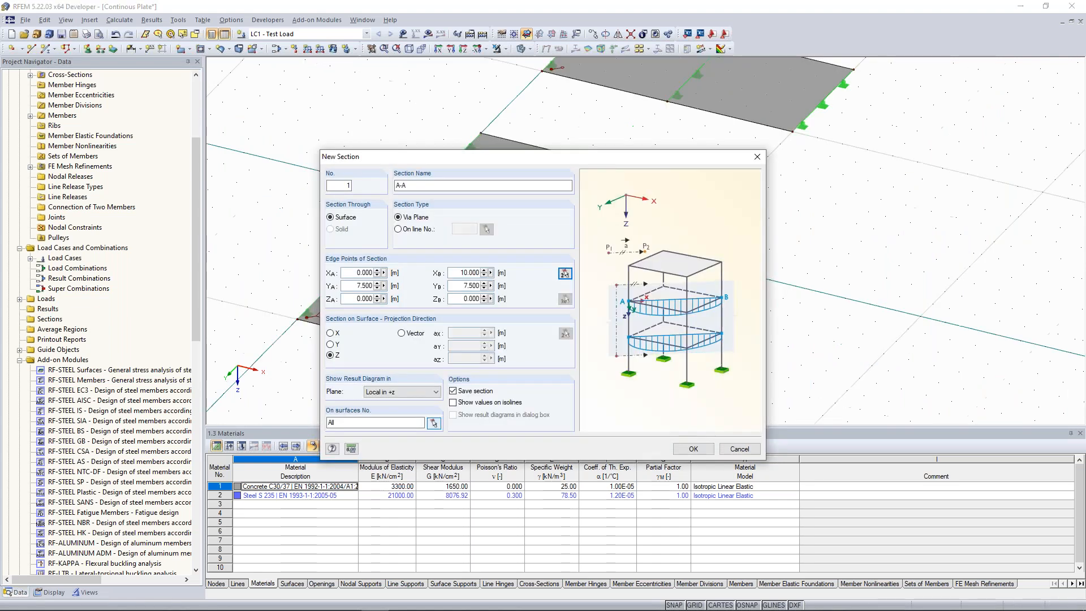
Step: Limit section A-A to surface 1 and create the section
left_click(434, 423)
left_click(430, 316)
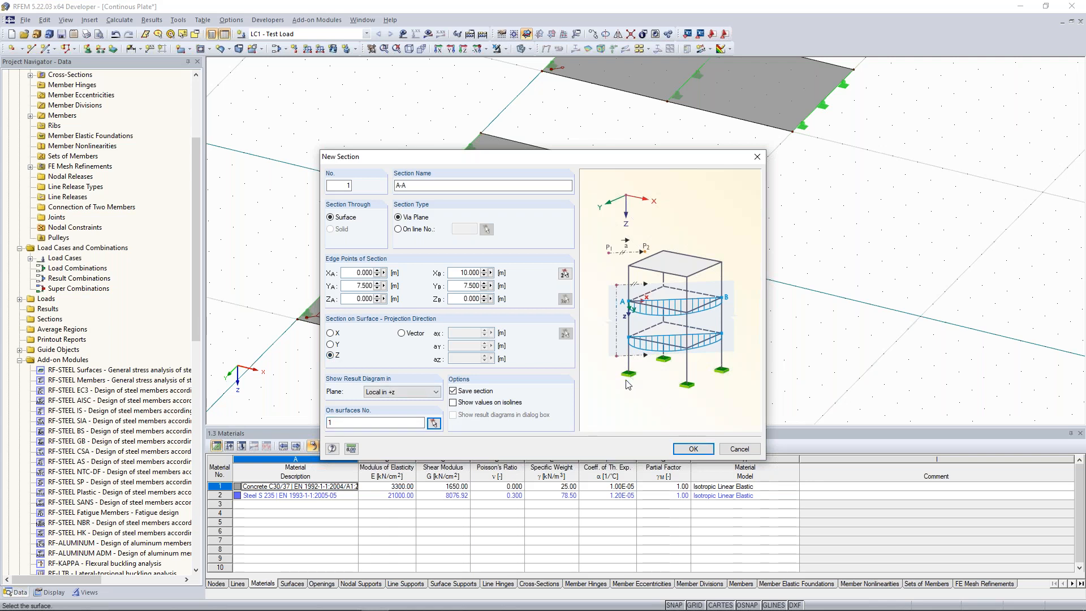
left_click(694, 450)
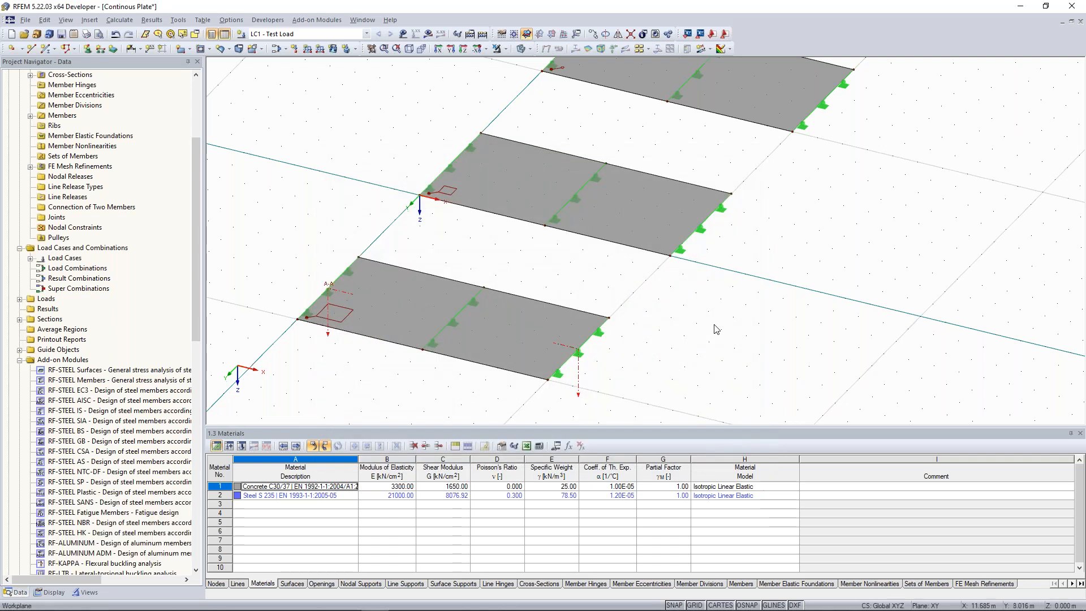
middle_click_drag(706, 328, 491, 278, "ctrl")
scroll(519, 277, "down", 2)
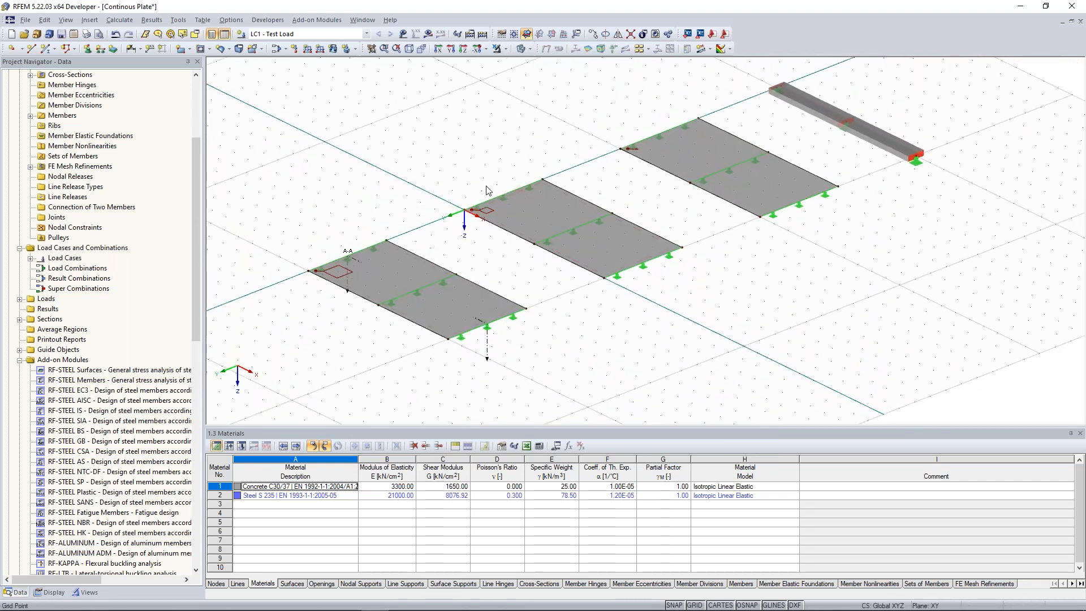
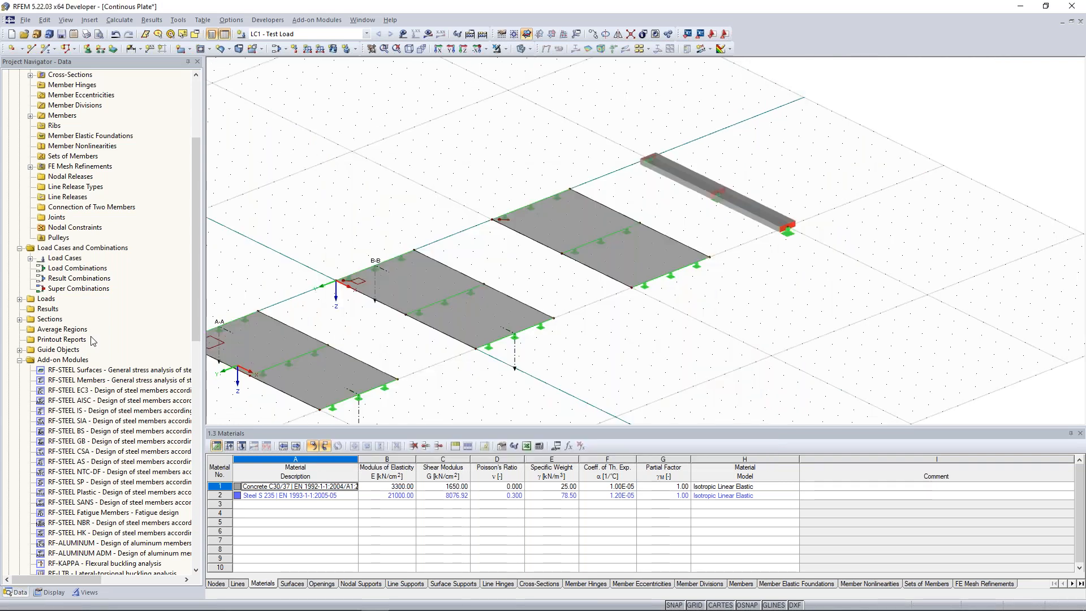
Step: Define a new section named C-C across the third plate, with edge points (0, -12.5, 0) and (10, -12.5, 0) m
double_click(50, 319)
type("c")
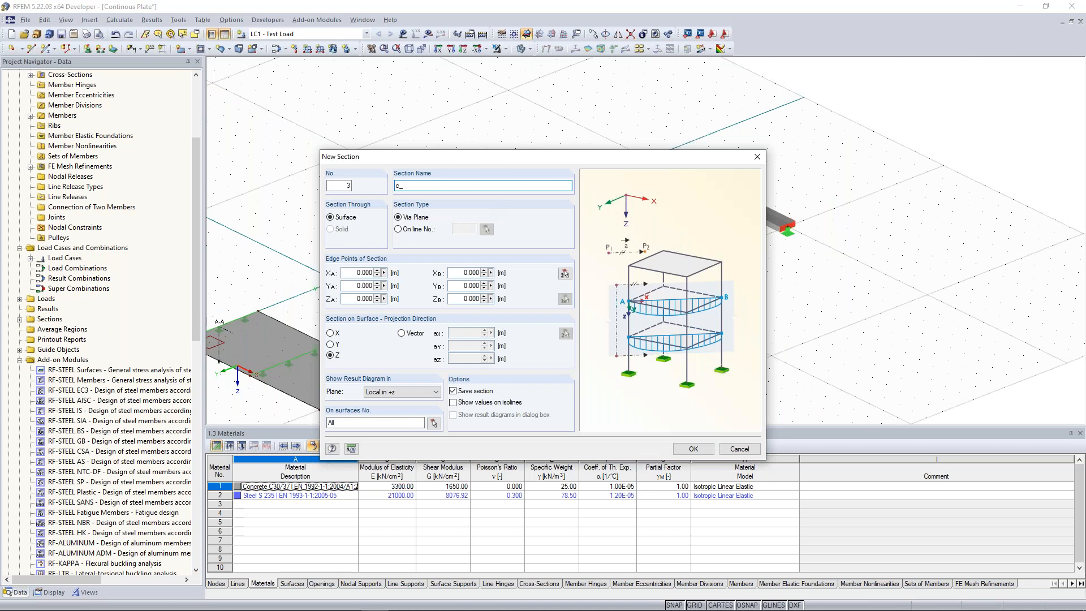
type("-C")
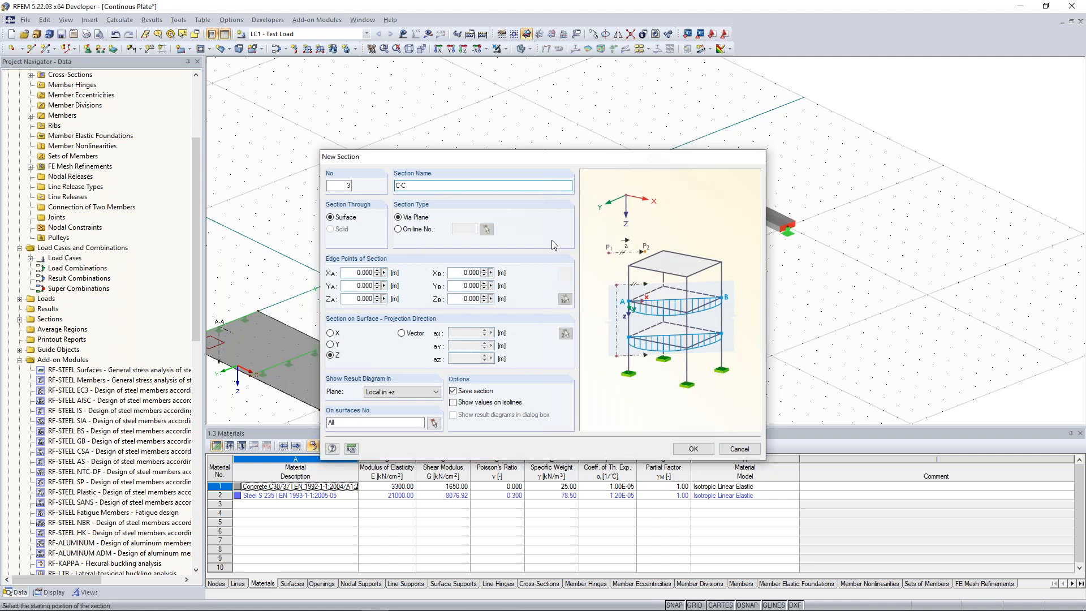
left_click(564, 298)
left_click(531, 205)
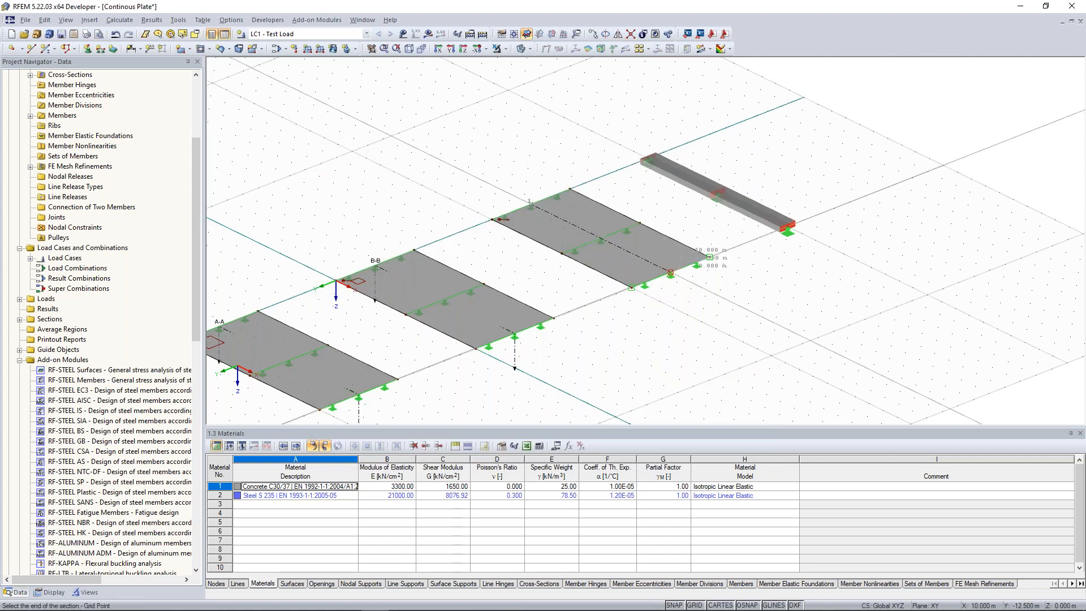
left_click(670, 273)
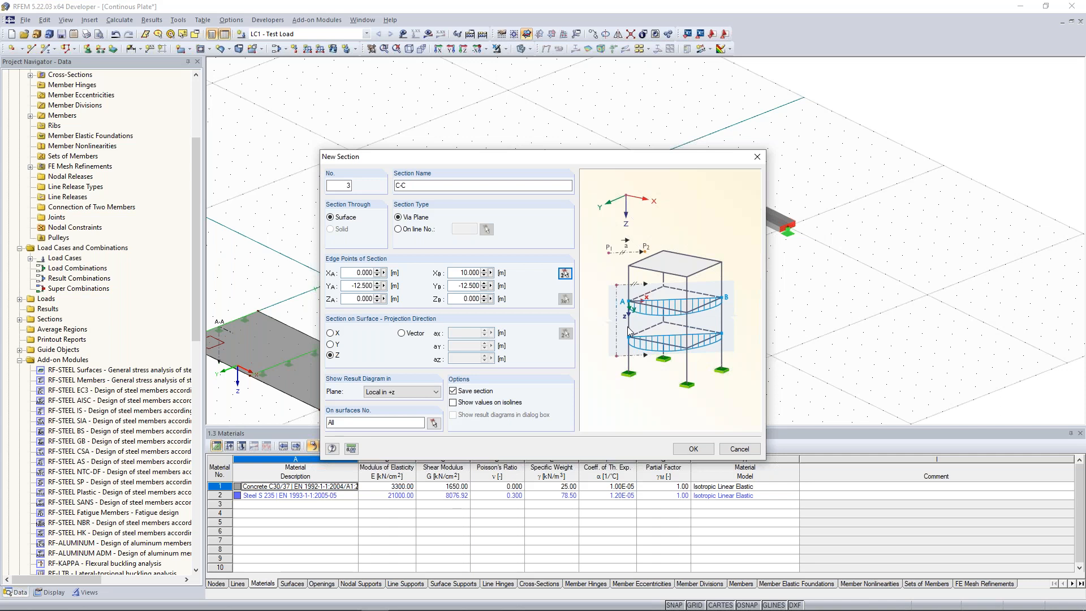
key("Return")
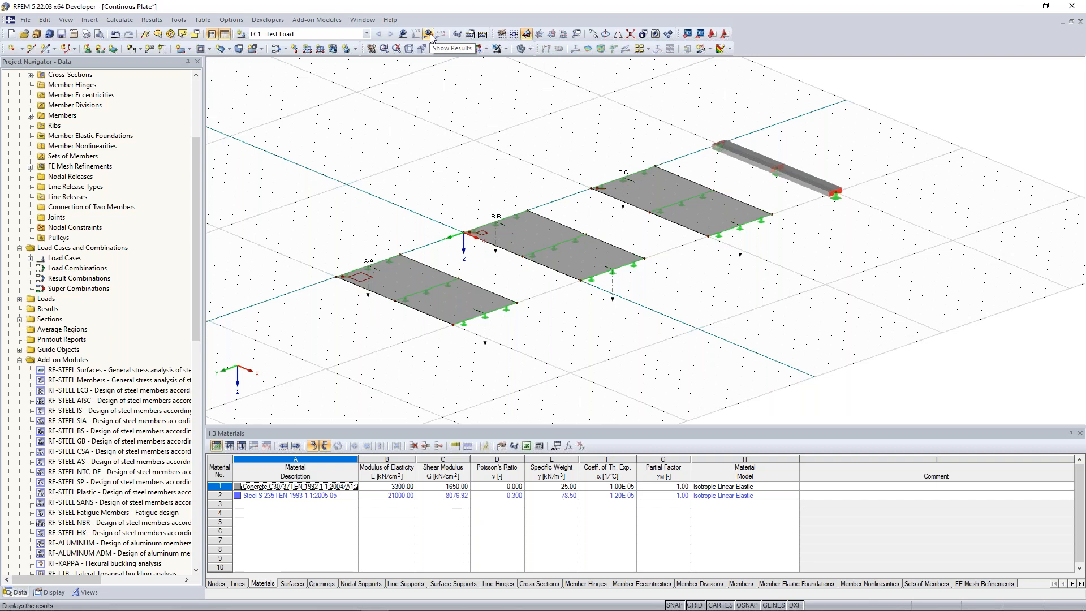
Step: Calculate load case LC1 - Test Load and show its results
scroll(399, 151, "up", 2)
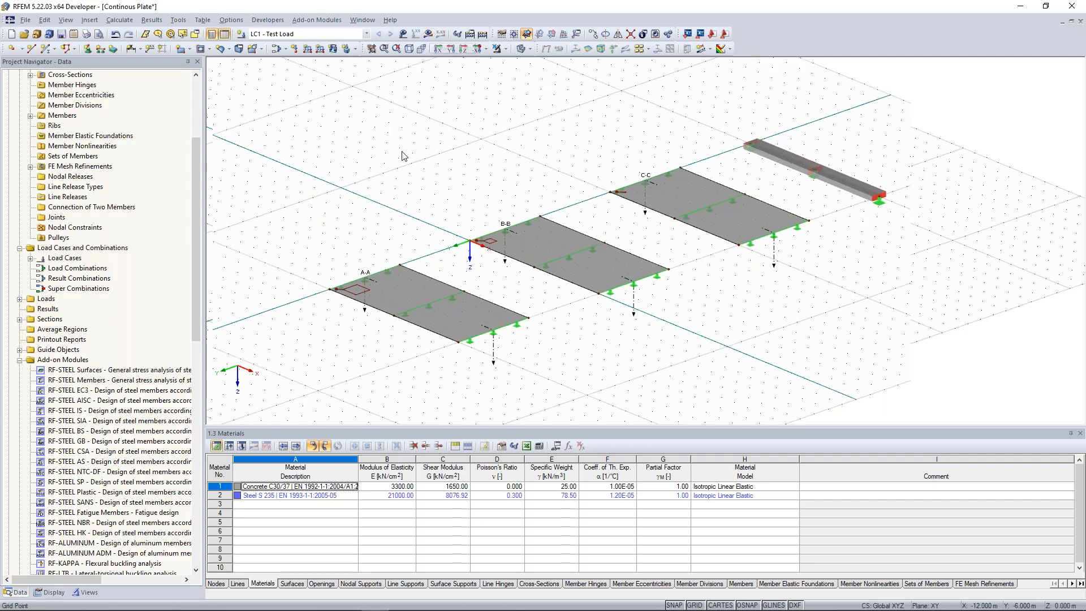
left_click(429, 35)
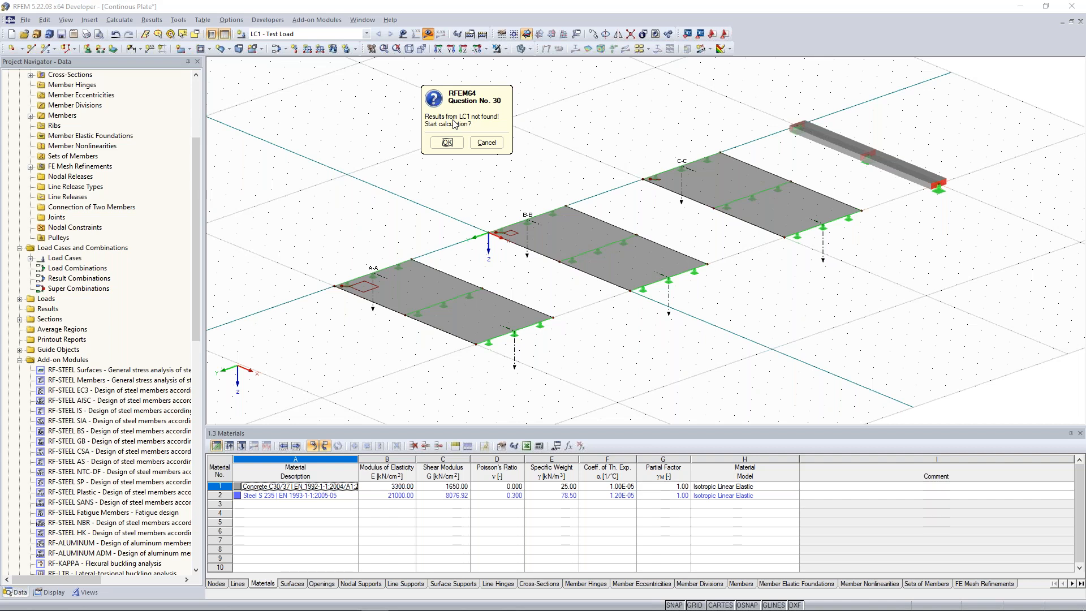
left_click(447, 143)
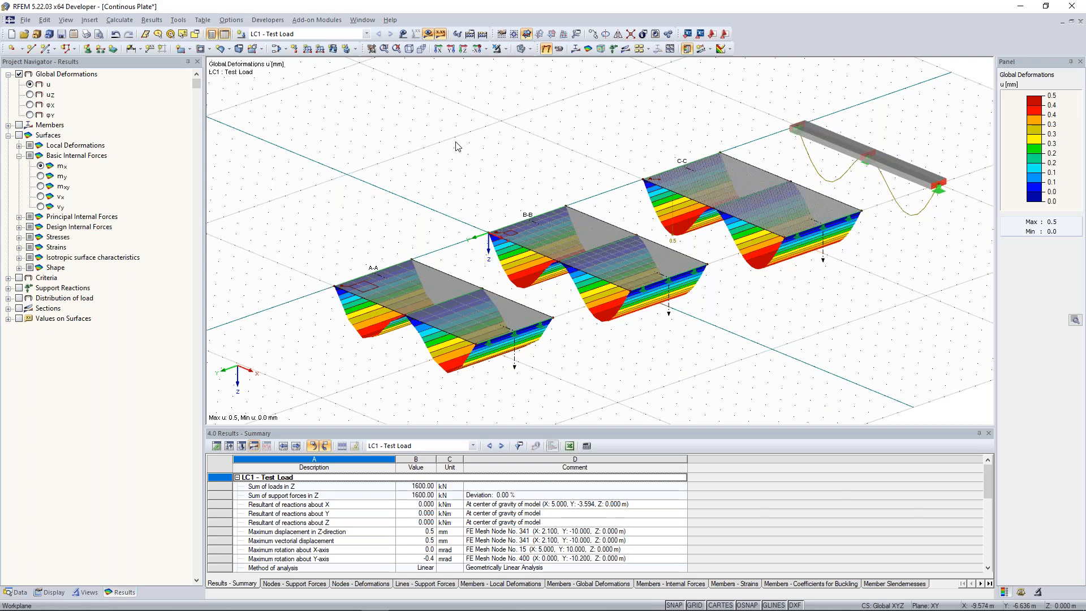
Step: Examine the global deformations of the three plates and compare them with the deflection line of the beam
scroll(458, 146, "down", 3)
middle_click_drag(440, 167, 413, 194)
middle_click_drag(413, 194, 476, 175, "ctrl")
scroll(446, 187, "up", 2)
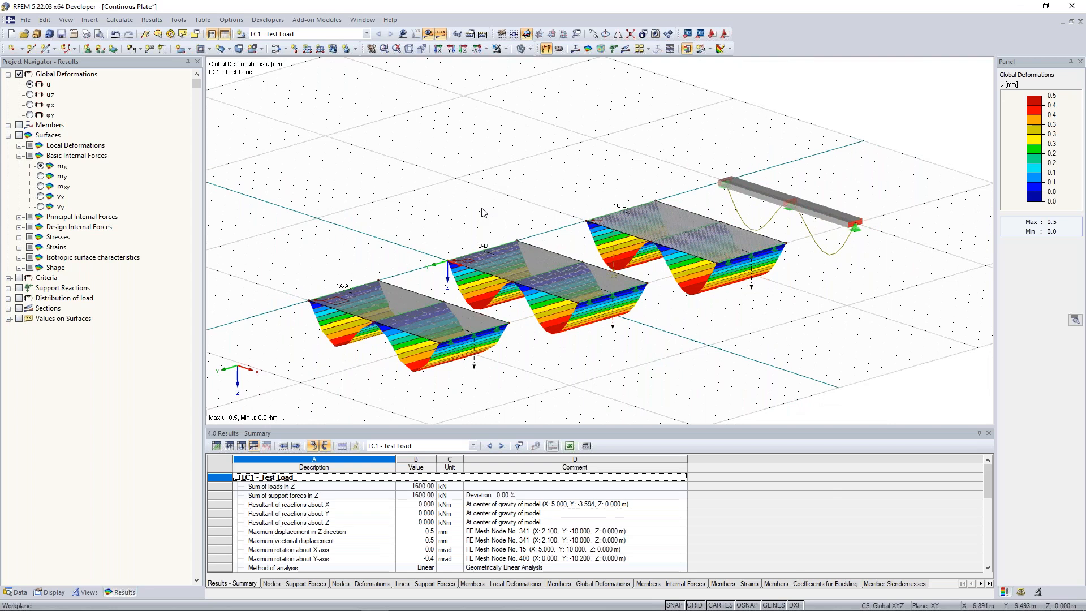
middle_click_drag(475, 213, 528, 183, "ctrl")
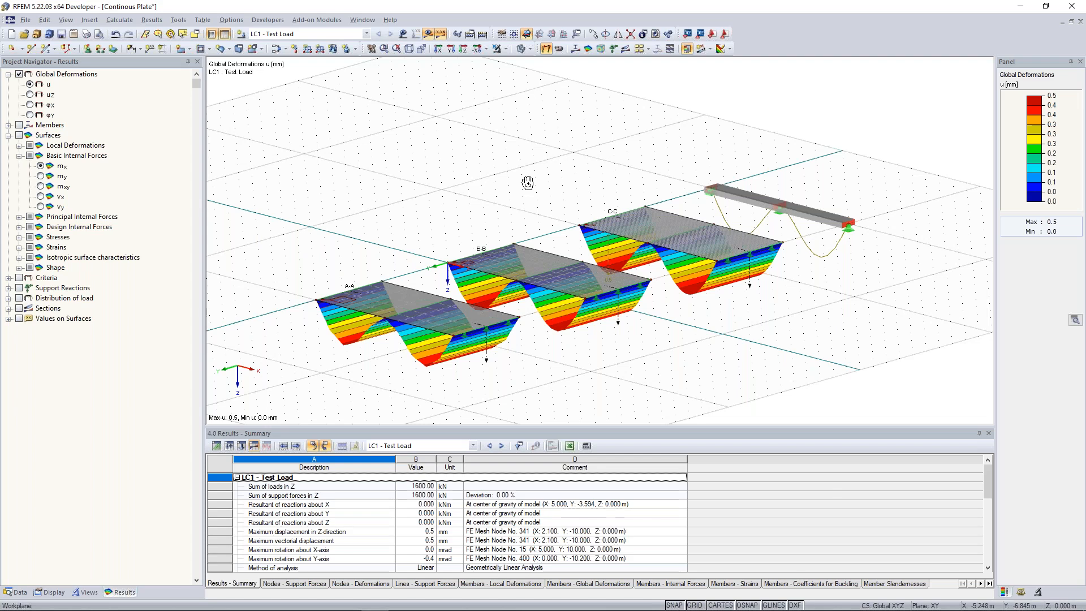
scroll(728, 221, "up", 2)
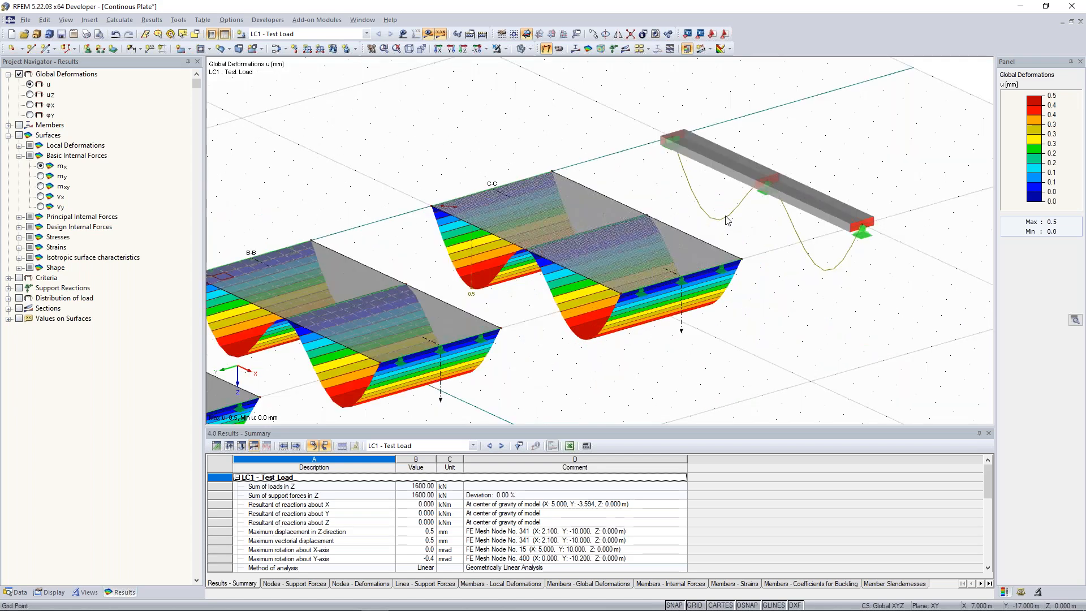
middle_click_drag(728, 220, 663, 243)
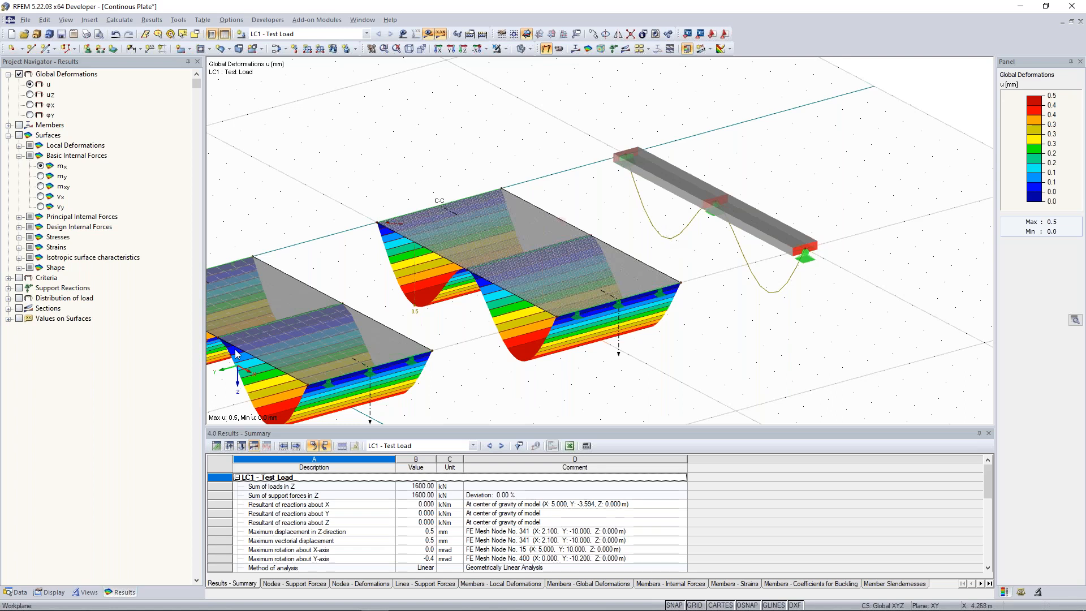
Step: Set the deformation display of members to Cross-Sections Colored so the beam can be compared with the plates
left_click(55, 593)
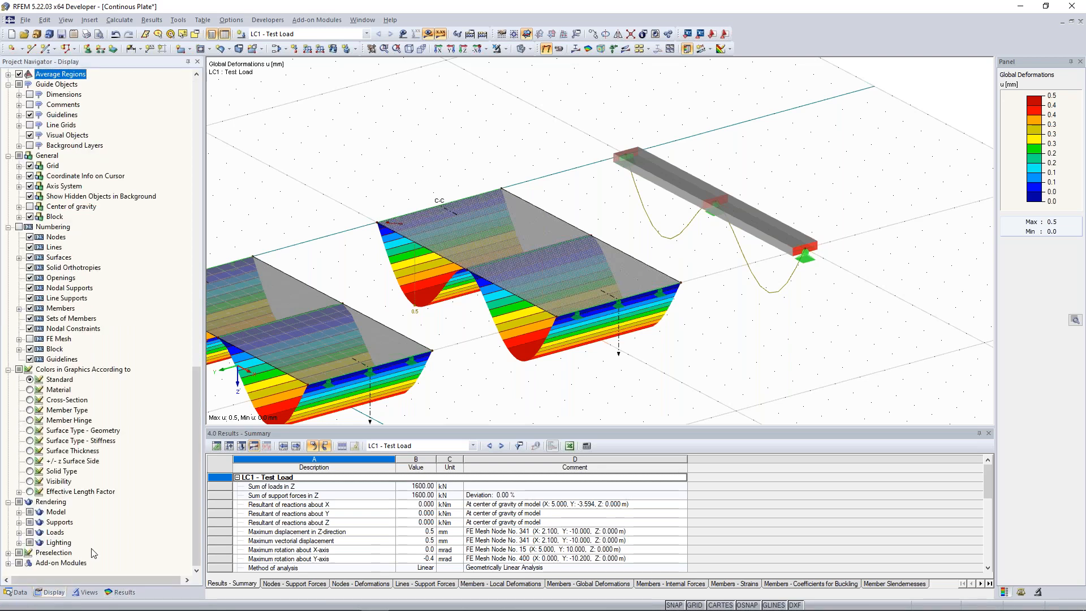
scroll(77, 365, "up", 14)
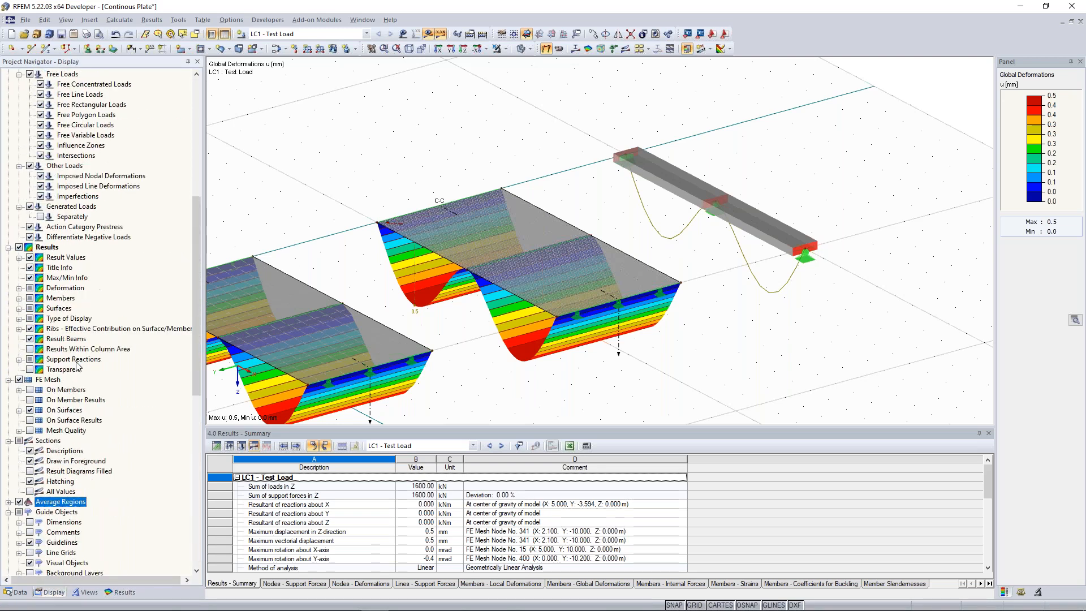
left_click(19, 288)
left_click(30, 298)
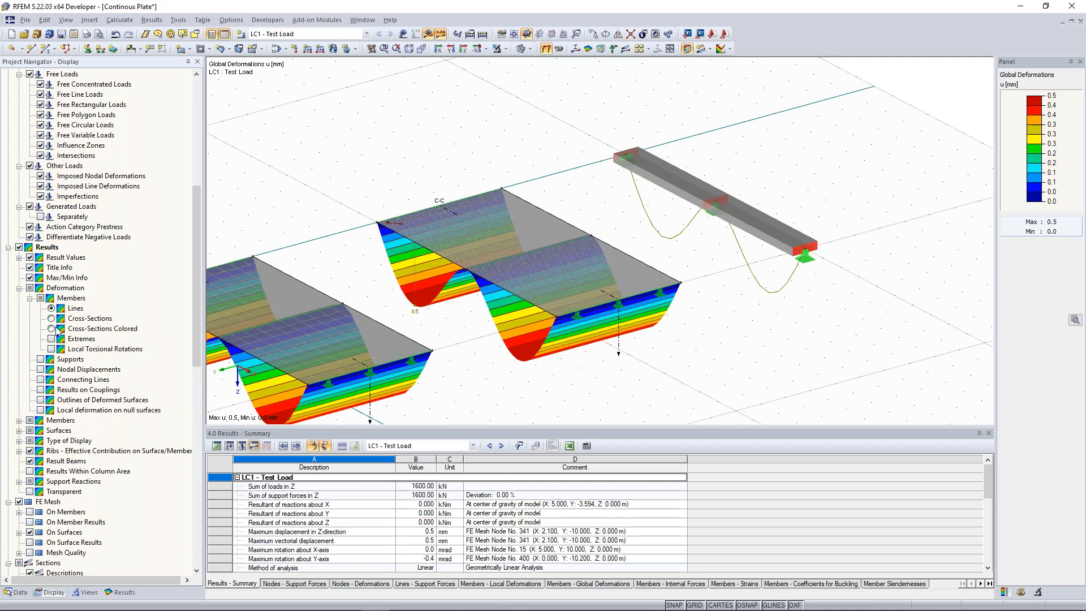
left_click(52, 329)
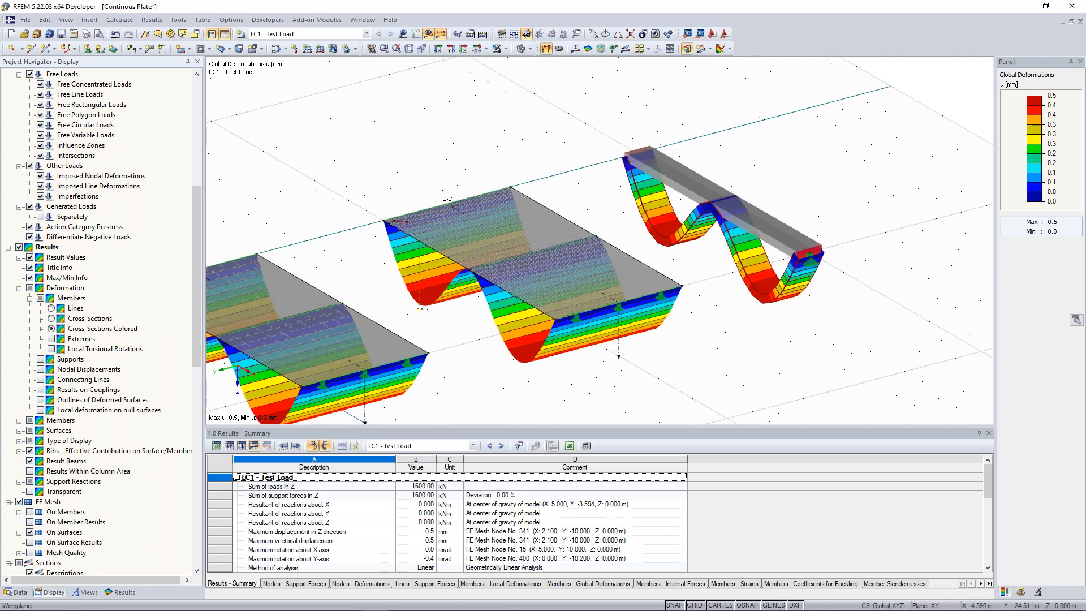
scroll(821, 202, "up", 6)
scroll(478, 158, "down", 6)
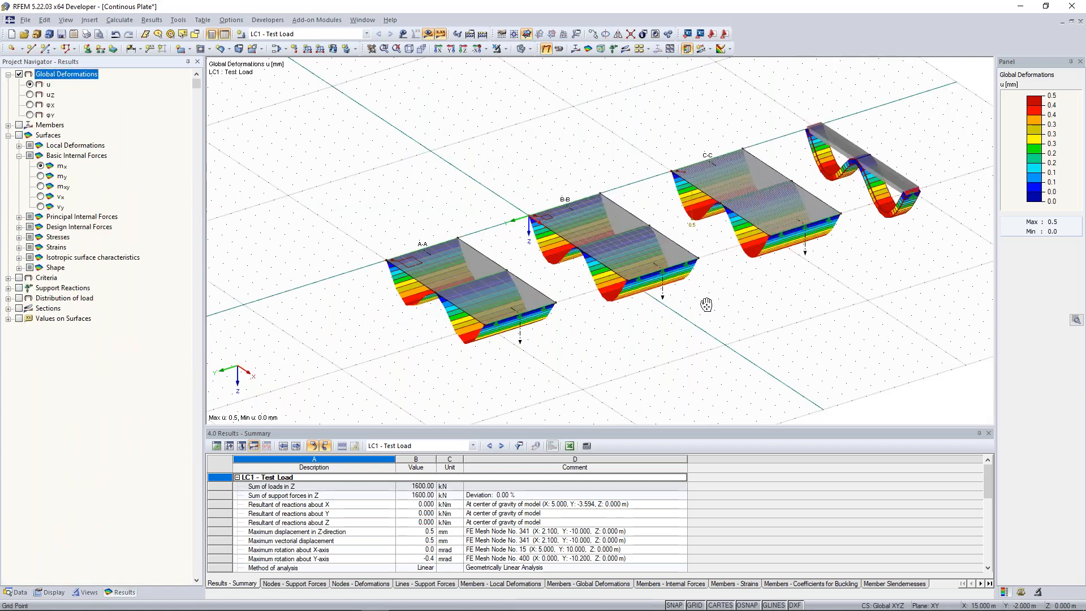
Step: Display the basic internal force mx on the surfaces with the section diagrams, and the internal force My on the member
middle_click_drag(706, 305, 727, 299, "ctrl")
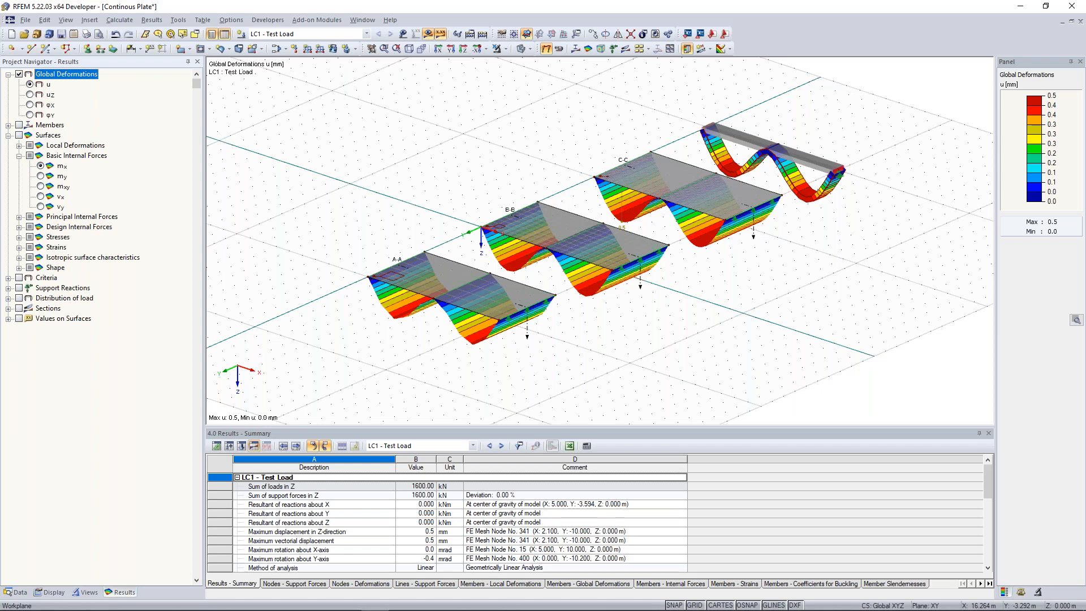
left_click(41, 166)
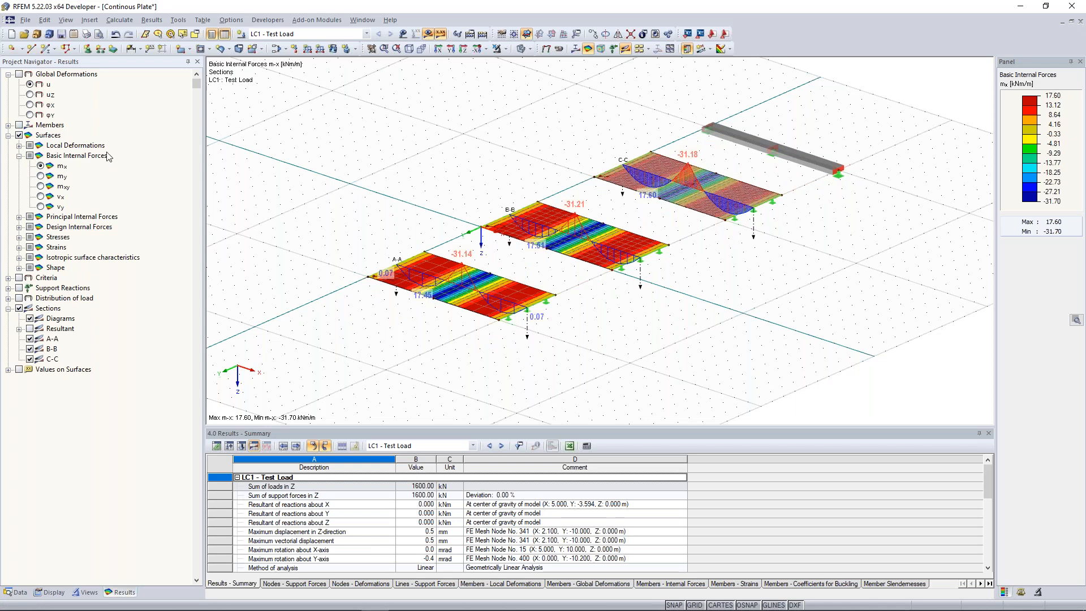
left_click(8, 125)
left_click(18, 125)
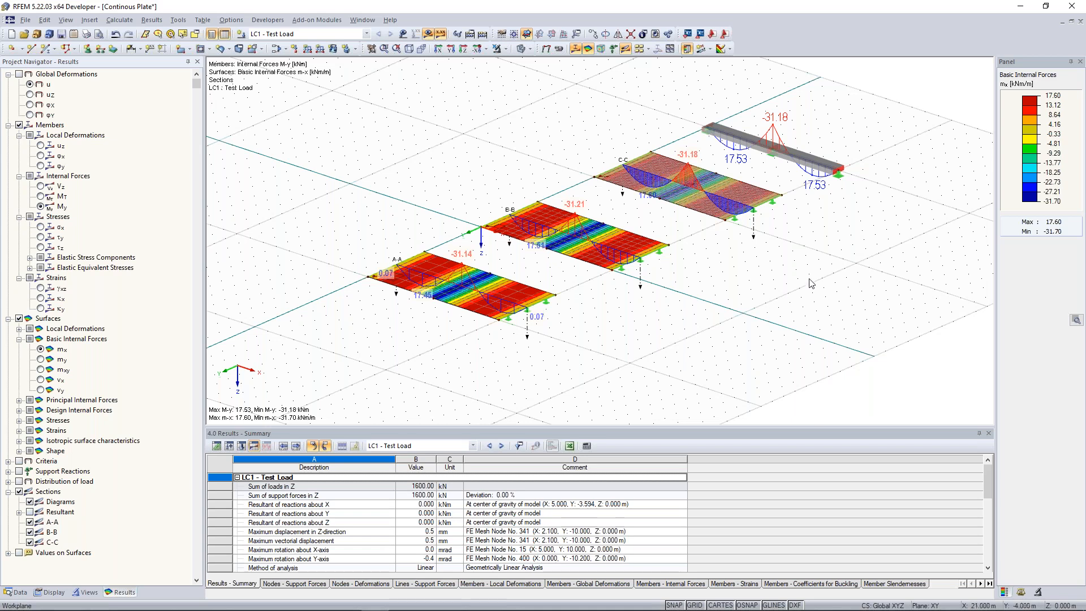
Step: Compare the mx diagrams at sections A-A, B-B and C-C with the My diagram of the beam
scroll(797, 119, "up", 3)
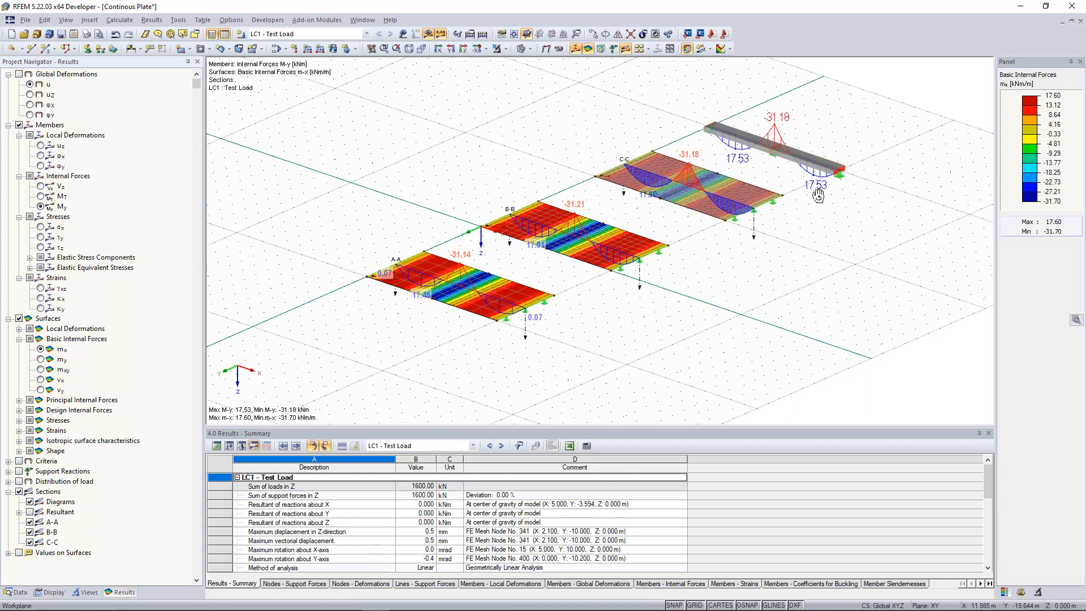
middle_click_drag(745, 177, 832, 150)
scroll(757, 190, "up", 2)
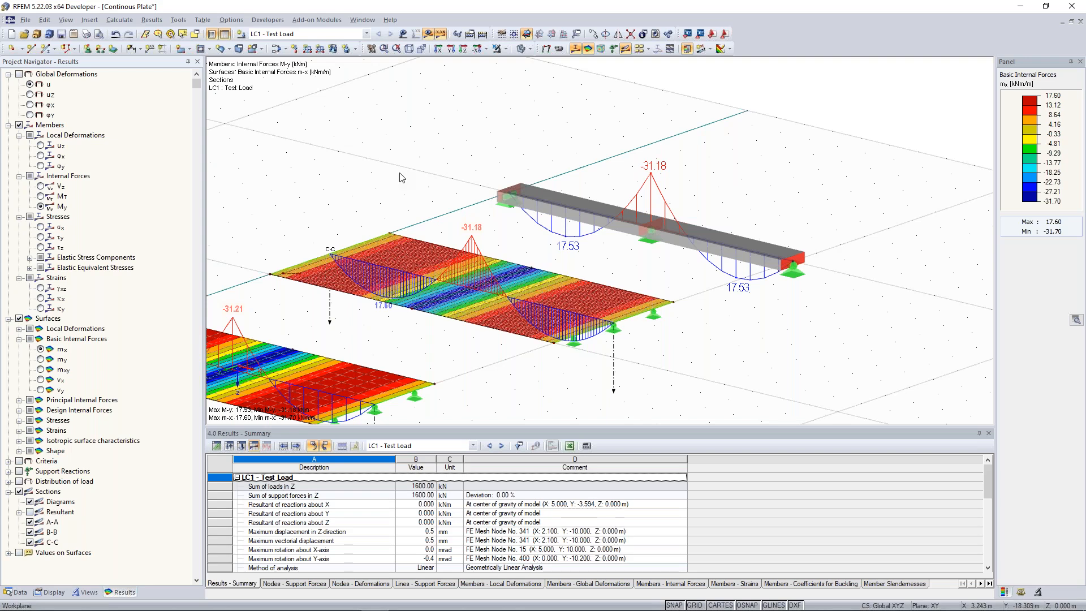
key("F8")
middle_click_drag(398, 176, 493, 140)
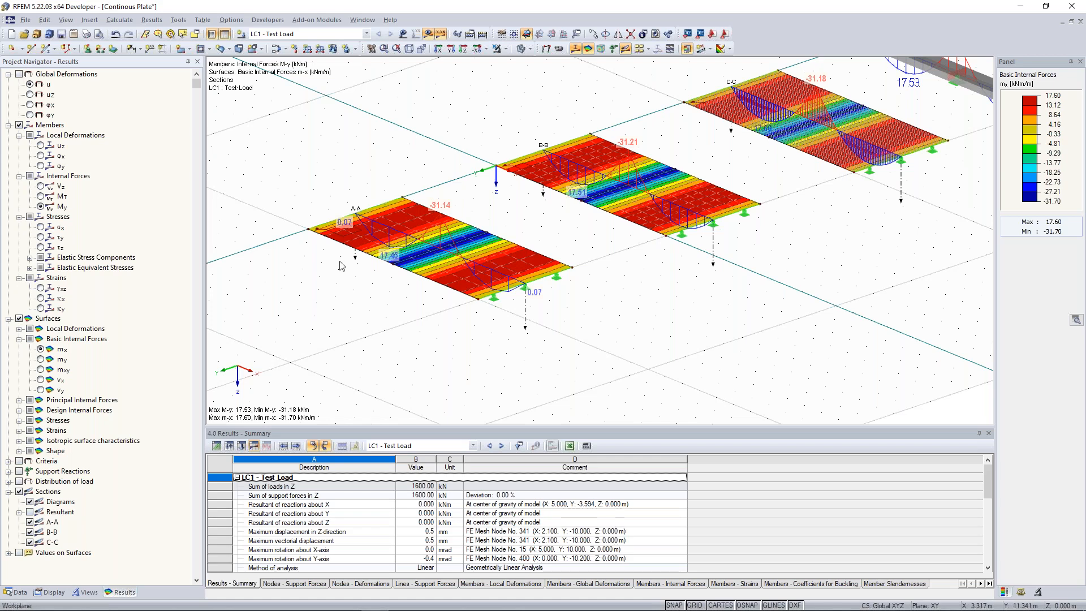
scroll(342, 266, "up", 2)
scroll(342, 266, "up", 1)
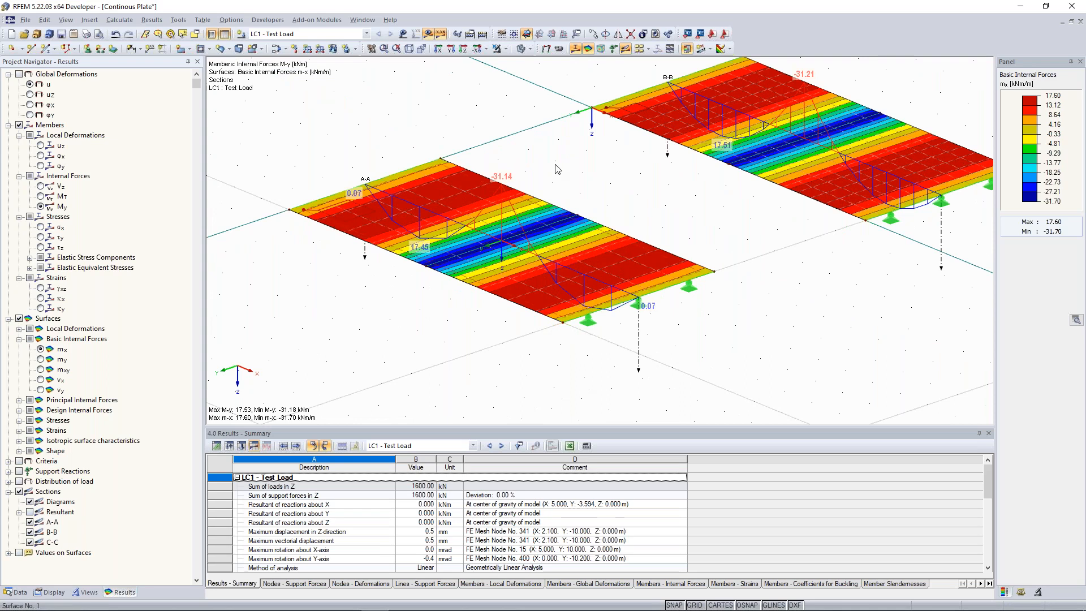
scroll(567, 166, "up", 3)
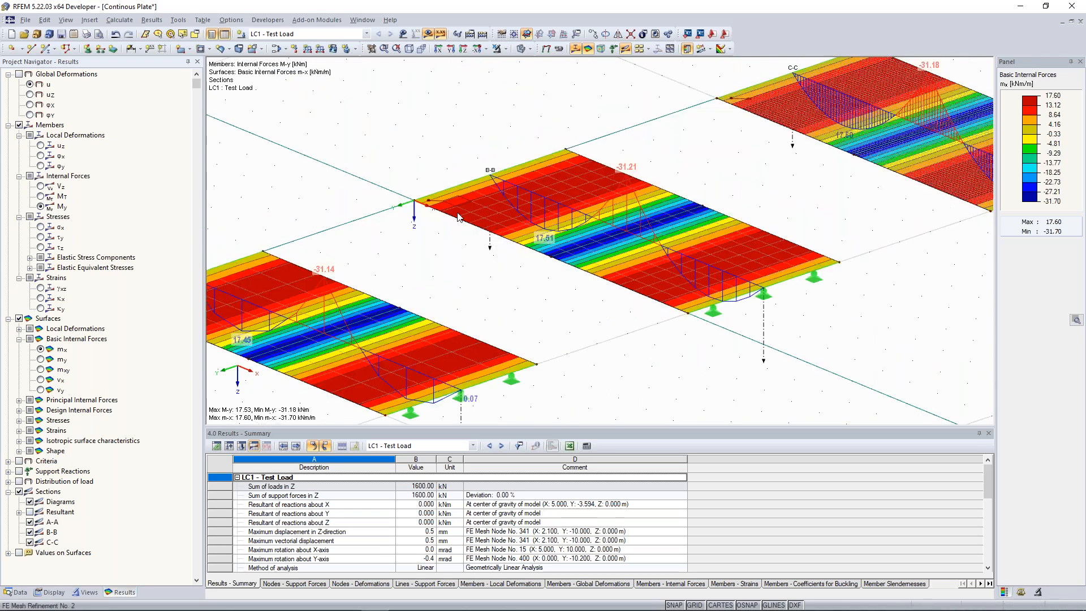
middle_click_drag(809, 99, 444, 295)
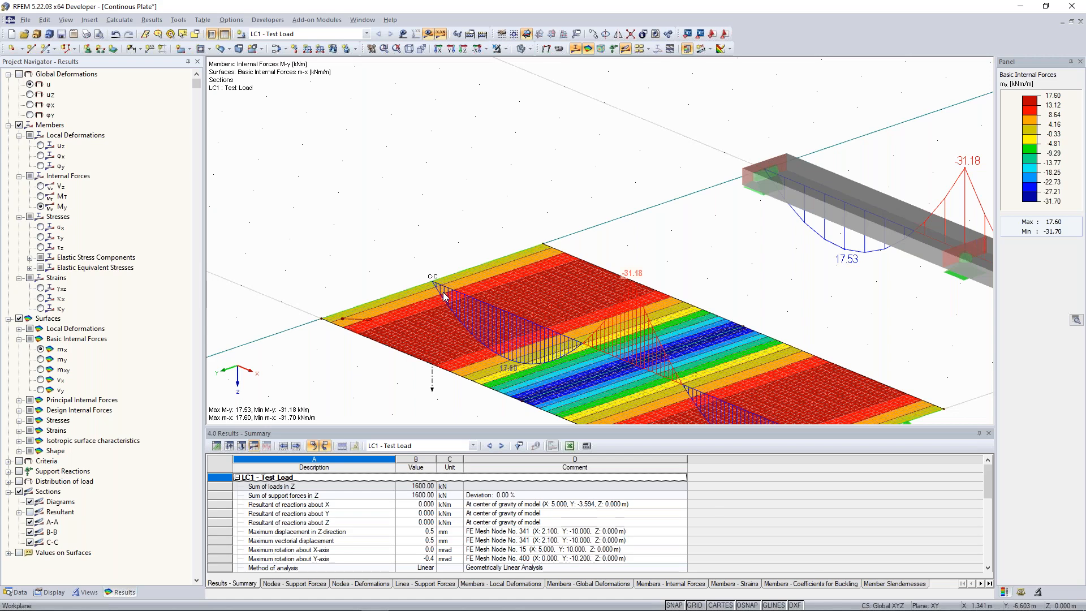
scroll(496, 258, "down", 1)
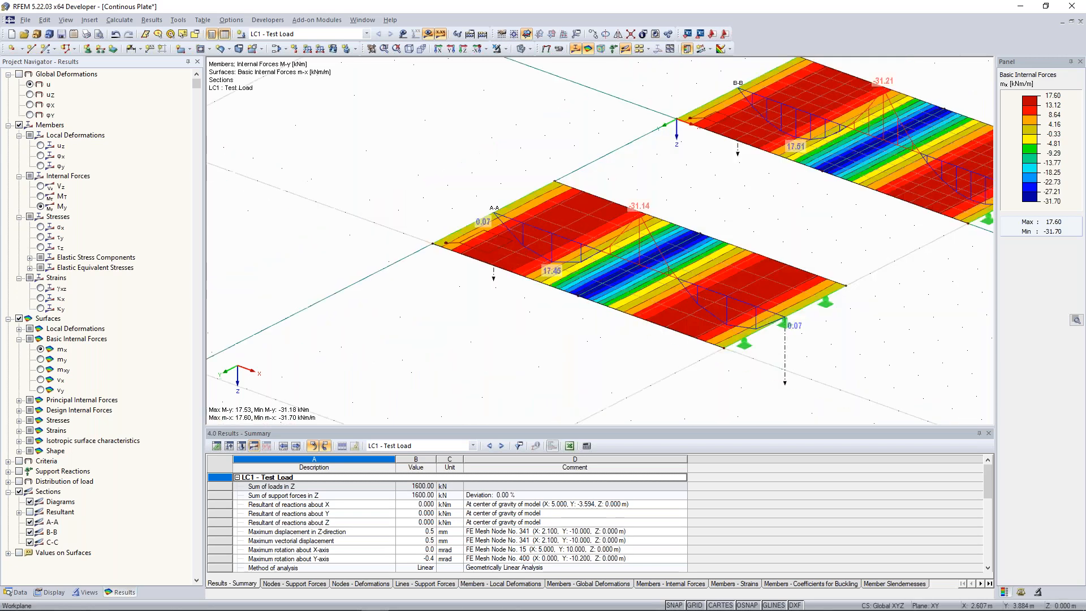
Step: Examine the moment diagram of section A-A on the coarsely meshed plate, including its edge values, against sections B-B and C-C
middle_click_drag(563, 230, 639, 190)
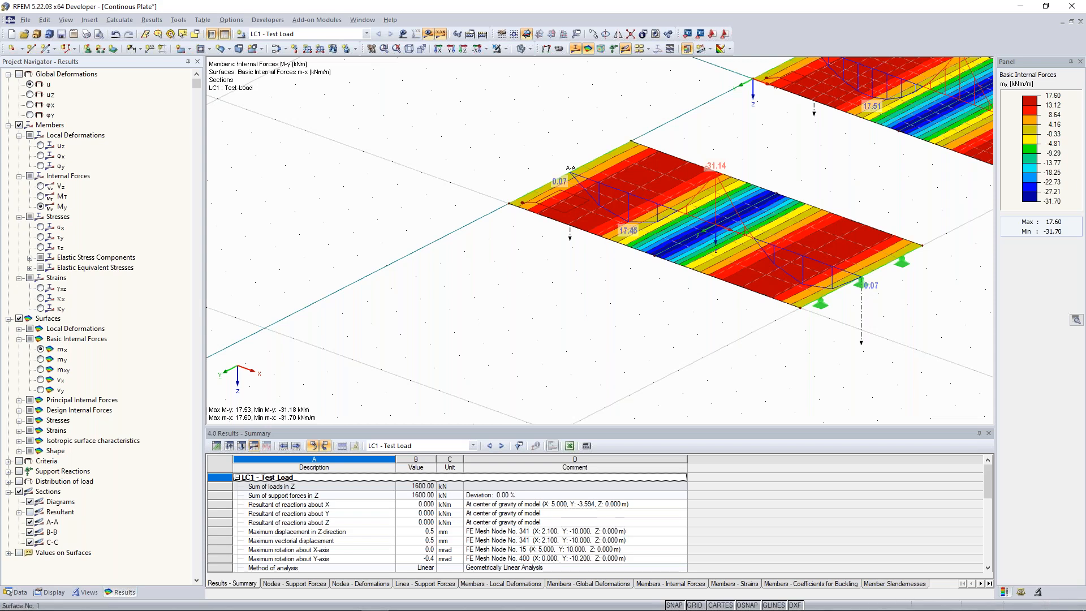
middle_click_drag(715, 232, 633, 212)
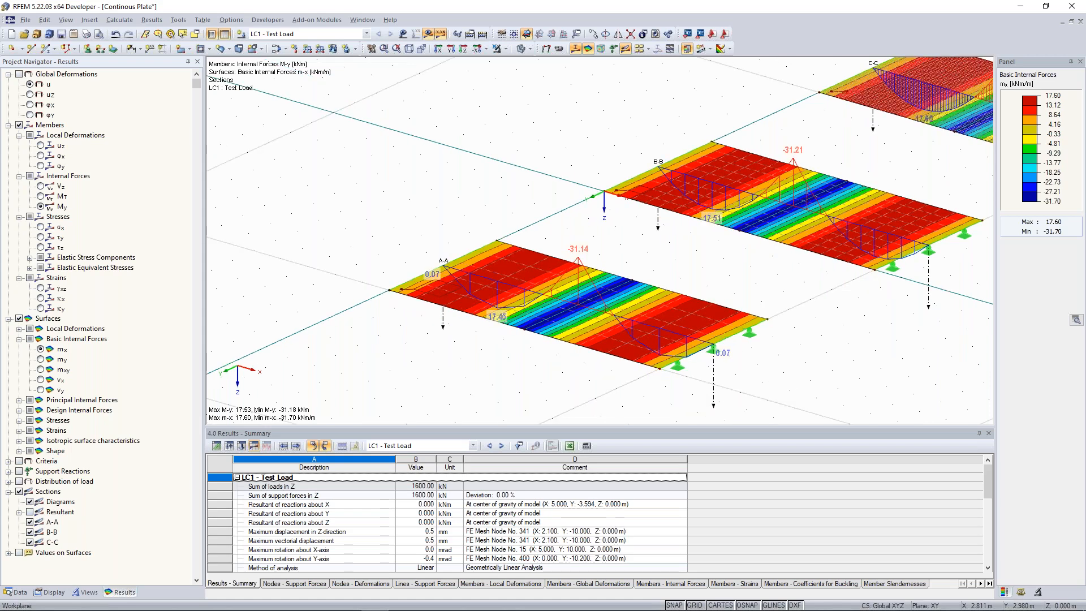
scroll(620, 232, "up", 3)
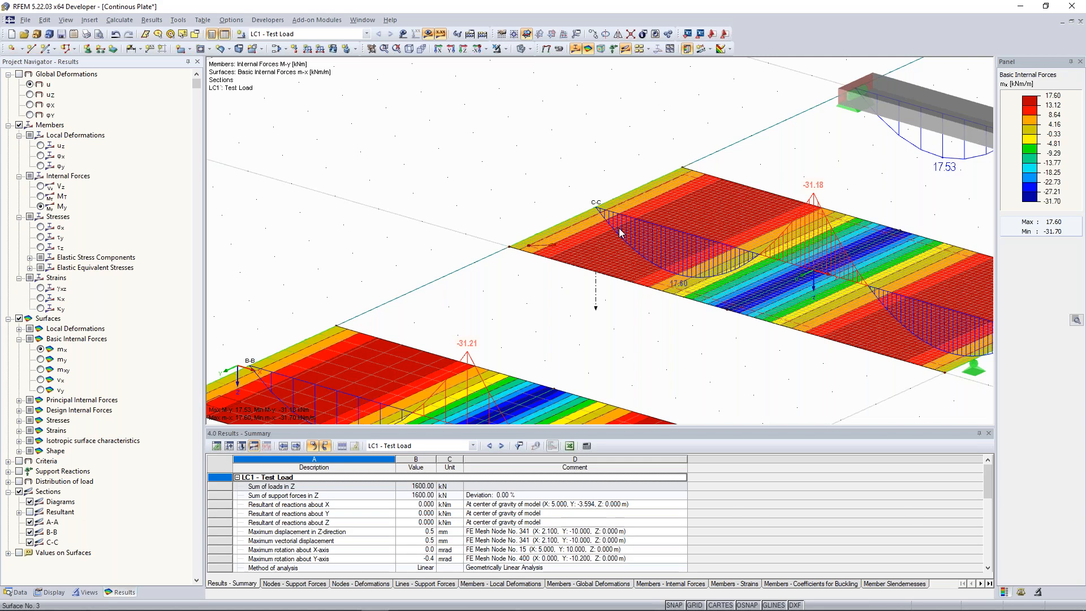
scroll(413, 345, "down", 3)
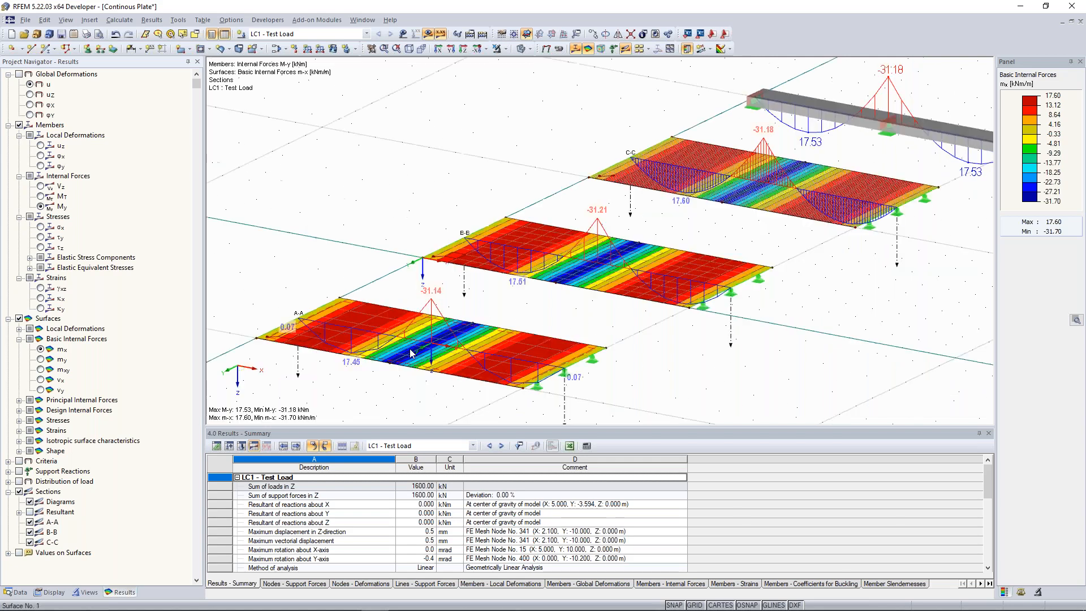
middle_click_drag(468, 298, 825, 249)
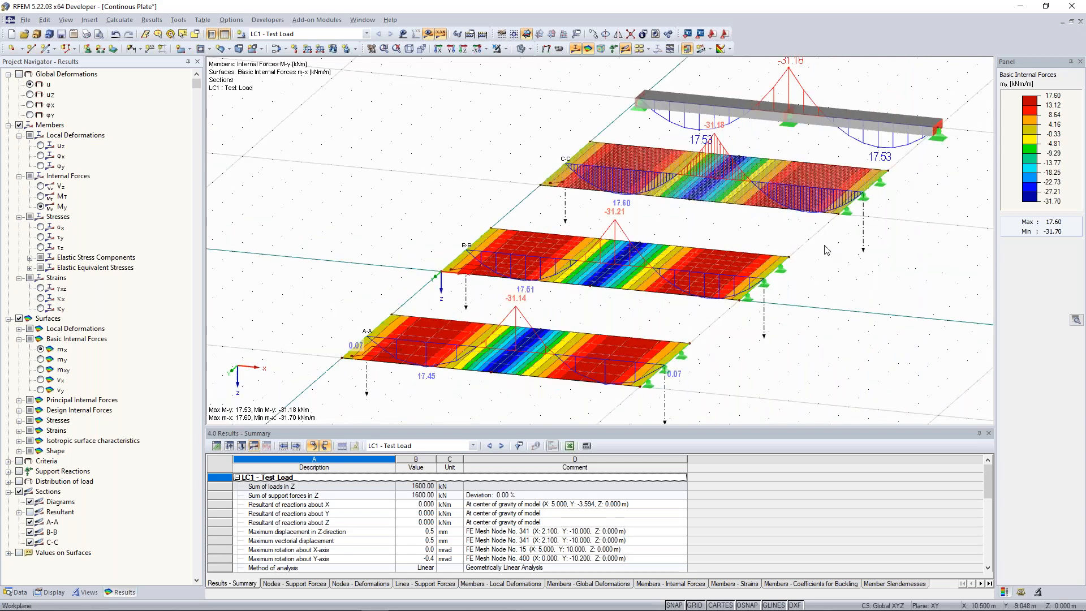
middle_click_drag(452, 296, 480, 289, "ctrl")
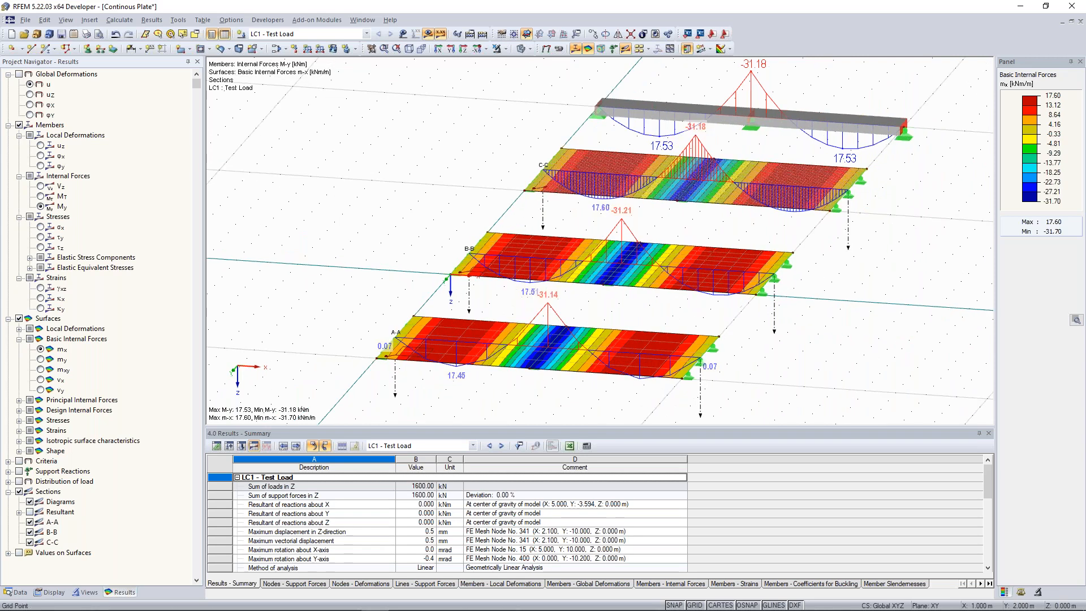
scroll(435, 364, "up", 2)
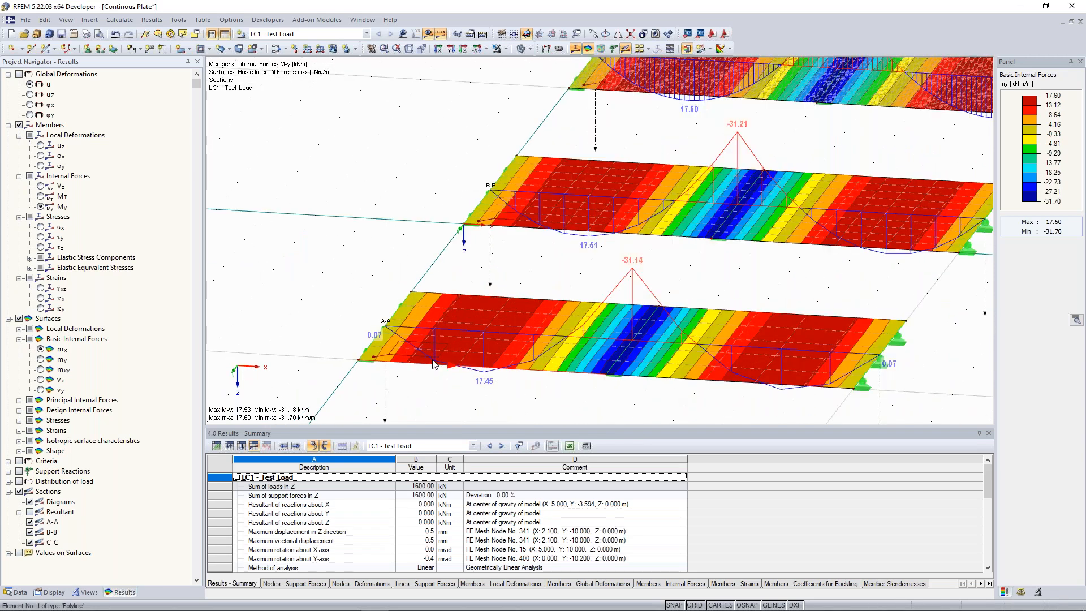
Step: Compare the mx diagrams of sections A-A, B-B and C-C with the beam's My diagram, including the support and field moments
scroll(385, 354, "up", 1)
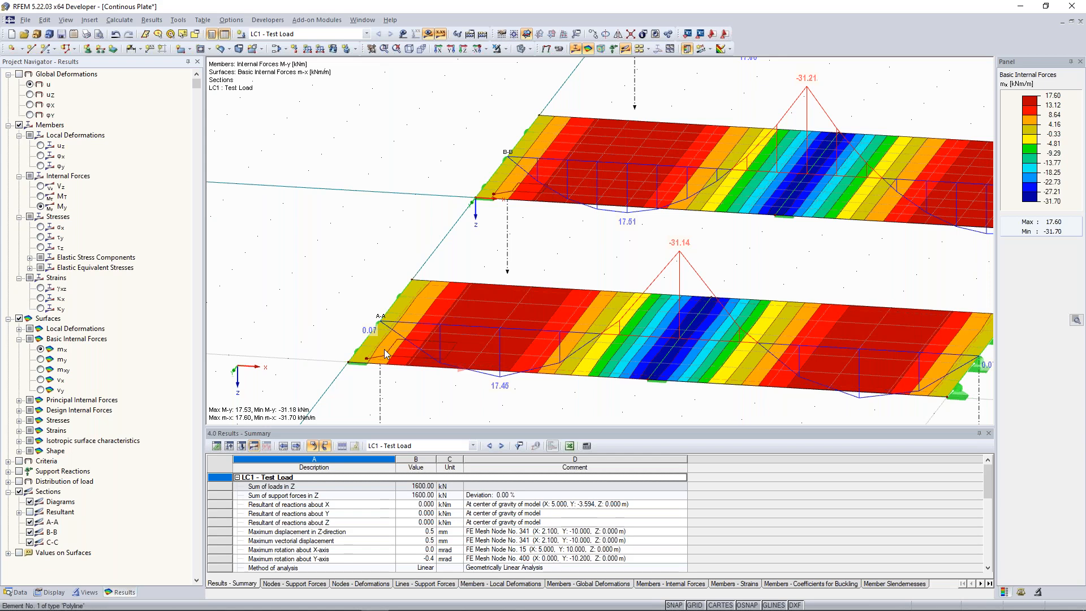
scroll(494, 332, "down", 4)
middle_click_drag(679, 290, 543, 300, "ctrl")
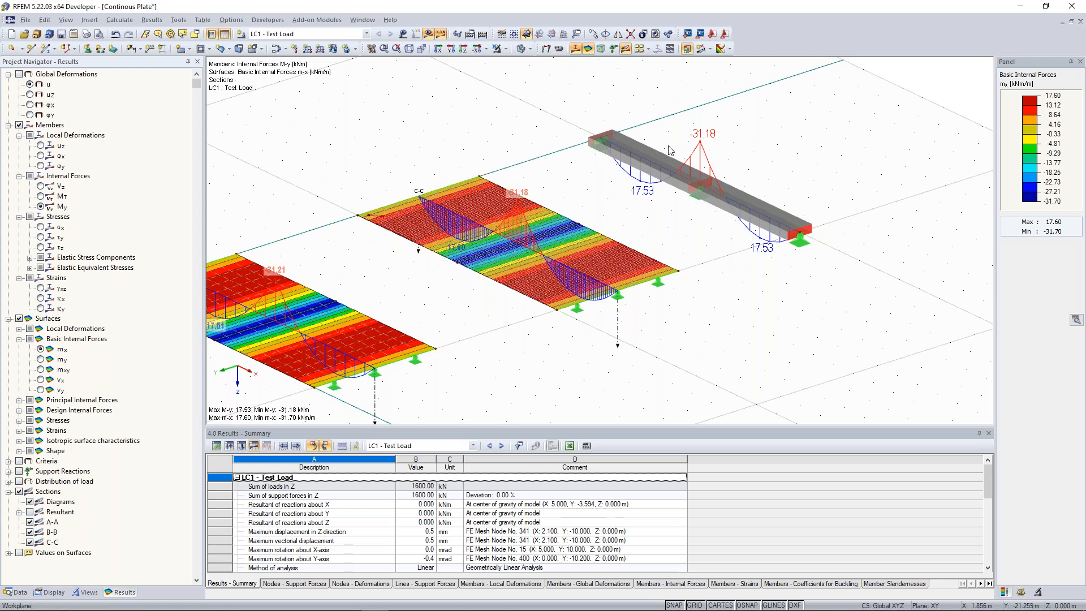
scroll(701, 141, "up", 3)
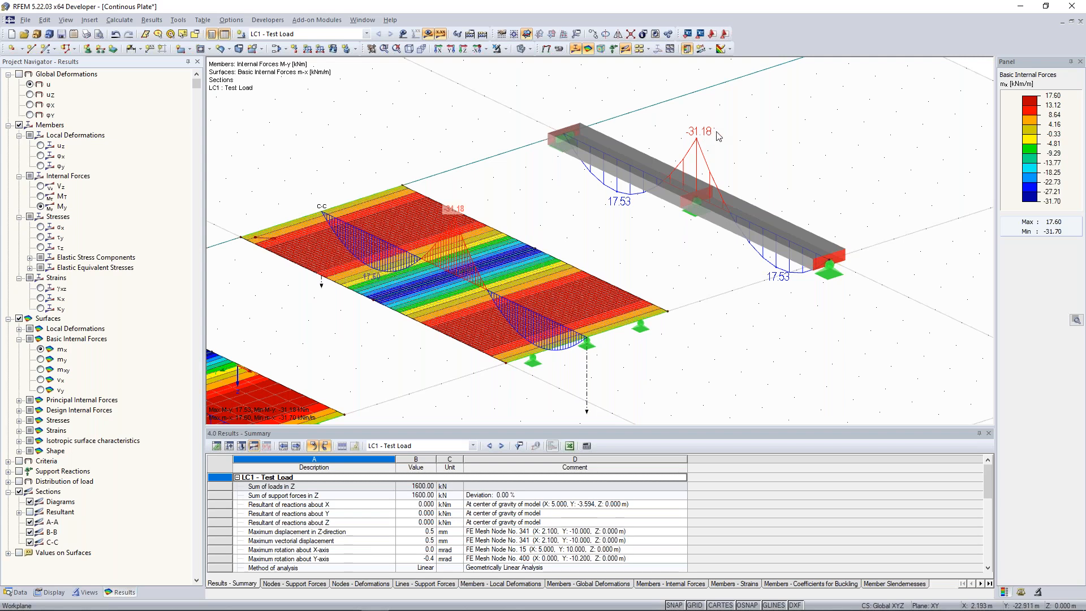
scroll(717, 136, "down", 2)
middle_click_drag(459, 281, 555, 270)
scroll(557, 271, "down", 1)
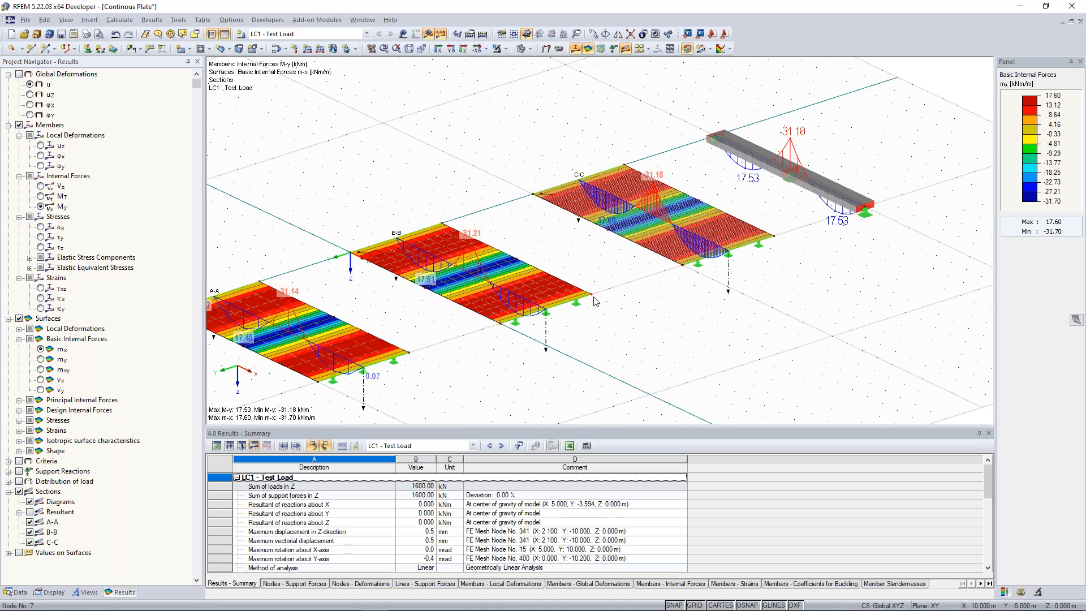
Step: Deactivate the shear stiffness of members in the global calculation parameters, accept deleting the results, and recalculate LC1
scroll(717, 169, "up", 2)
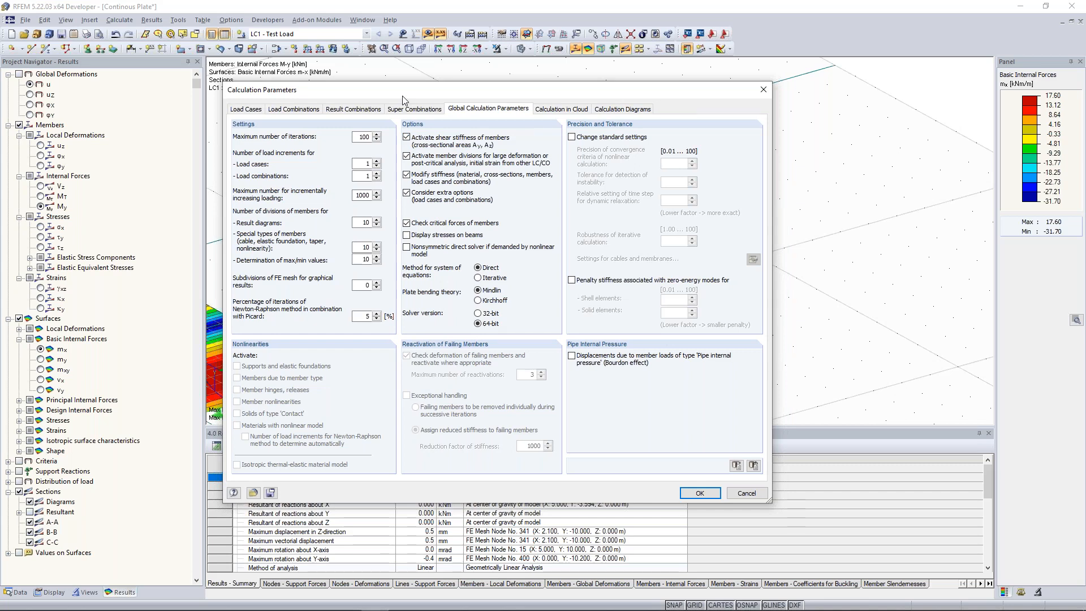
left_click_drag(402, 99, 269, 109)
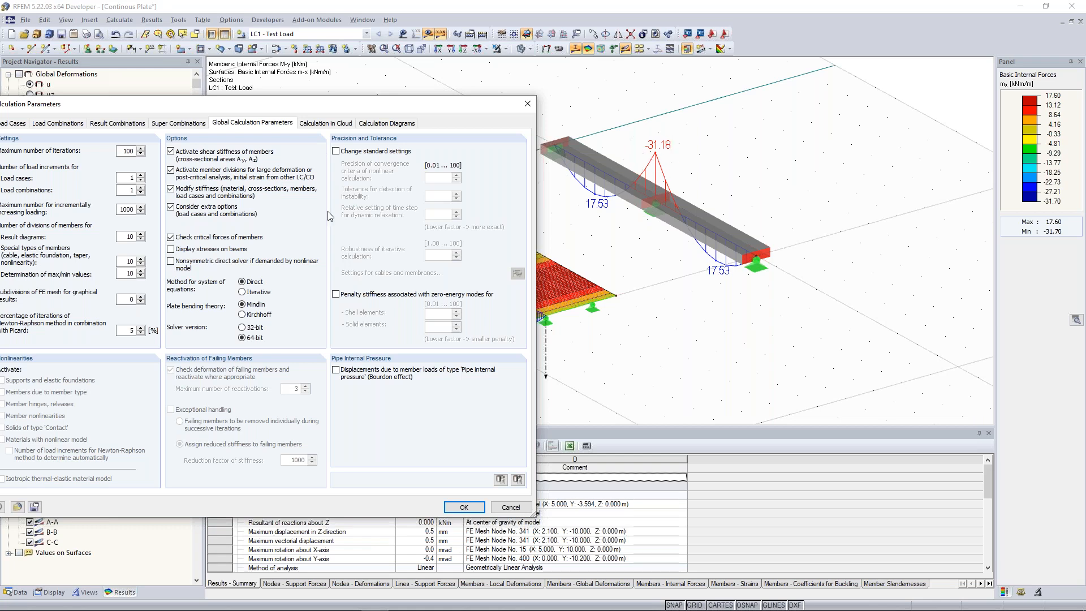
left_click(171, 151)
left_click(470, 507)
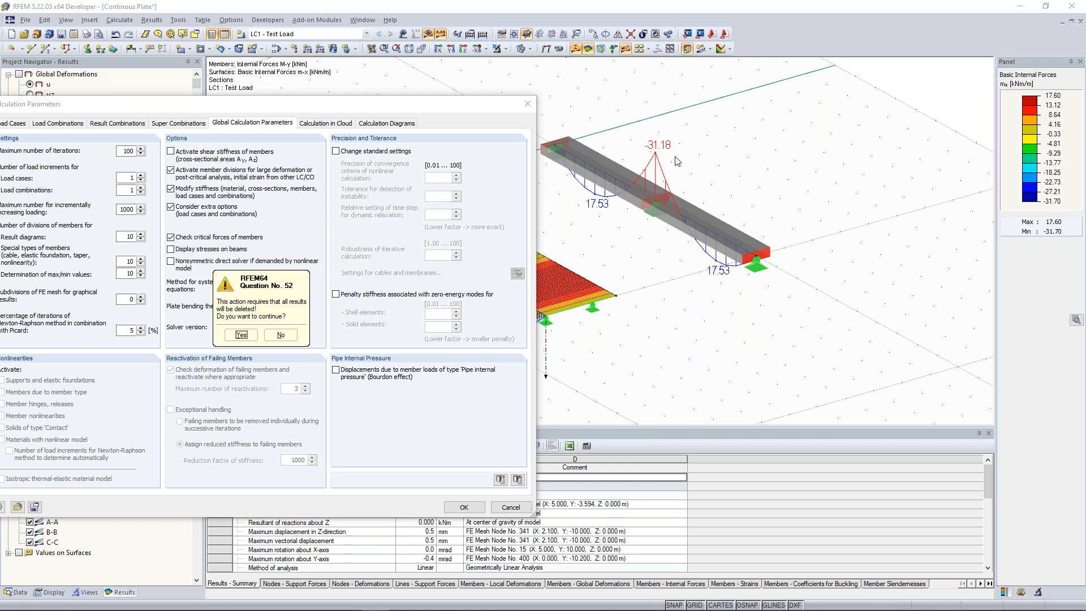
left_click(242, 335)
left_click(464, 507)
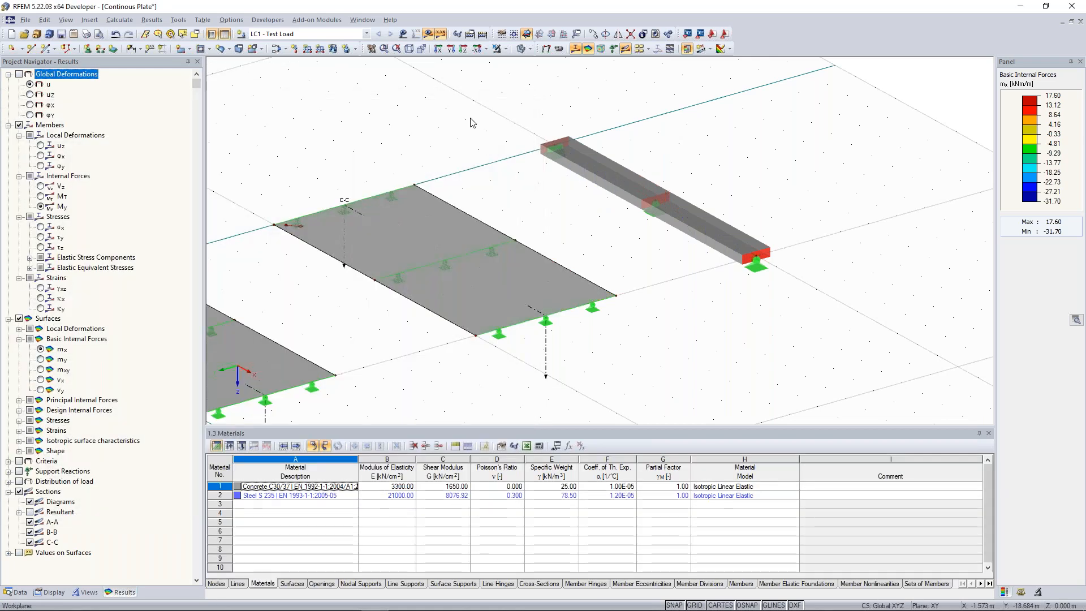
left_click(428, 34)
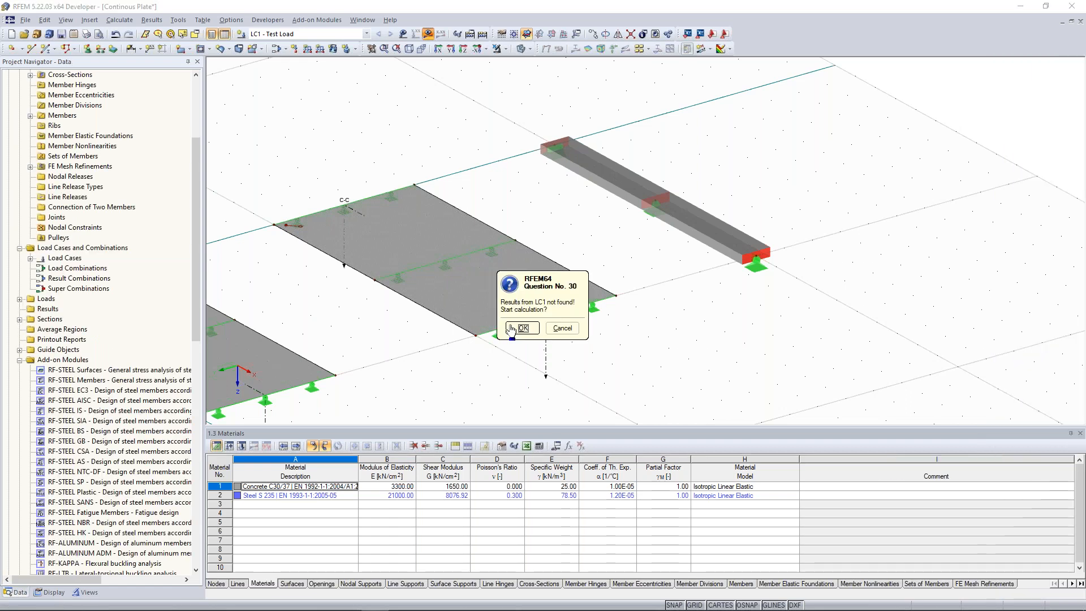
left_click(518, 329)
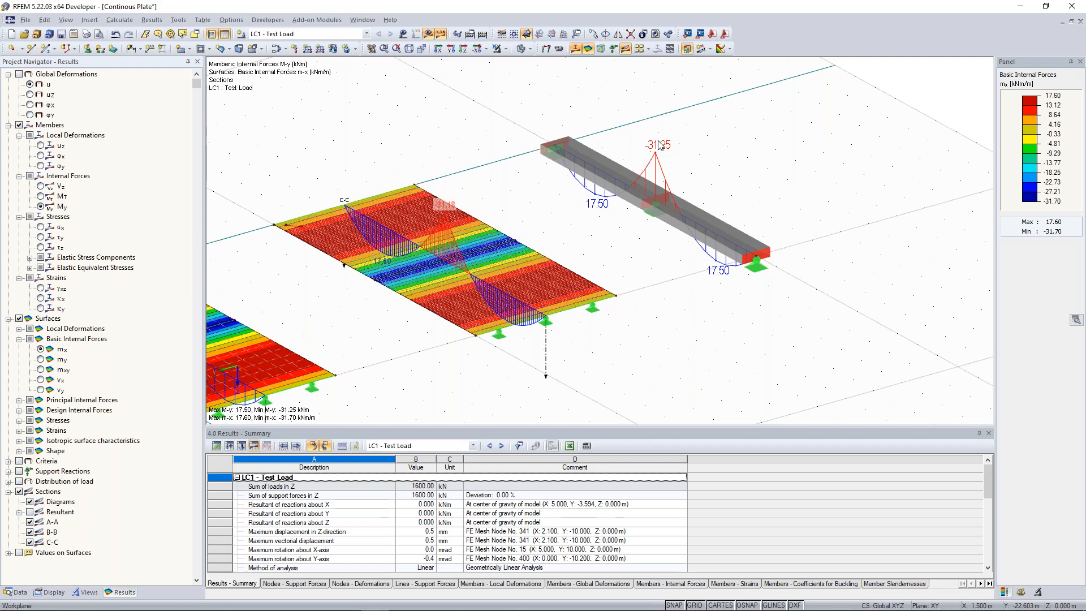
Step: Compare the beam's recalculated My diagram with the mx diagrams of the three plate sections
scroll(762, 168, "down", 5)
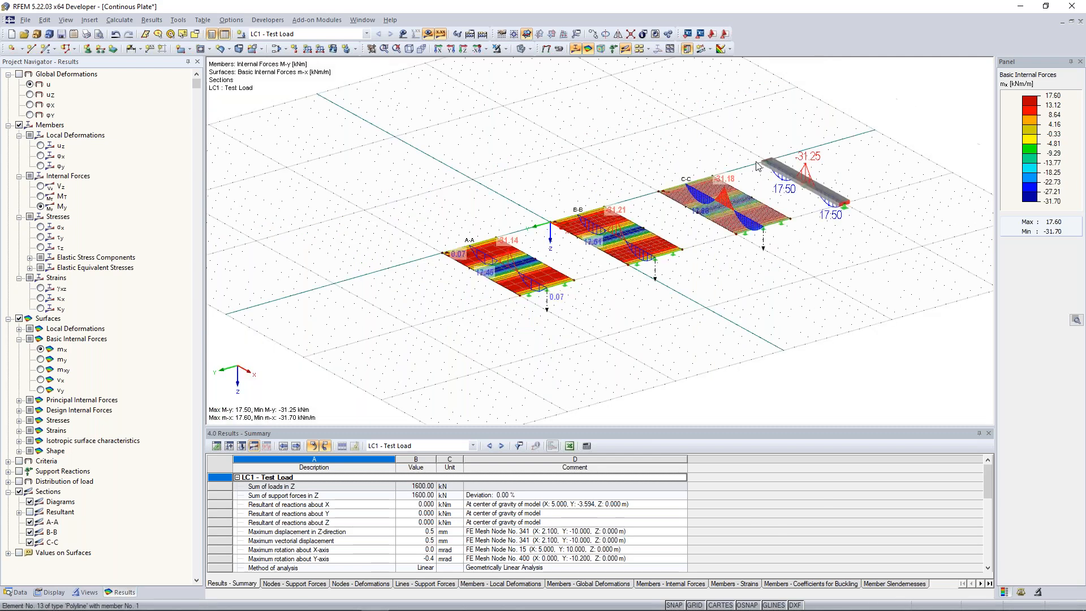
scroll(748, 150, "up", 2)
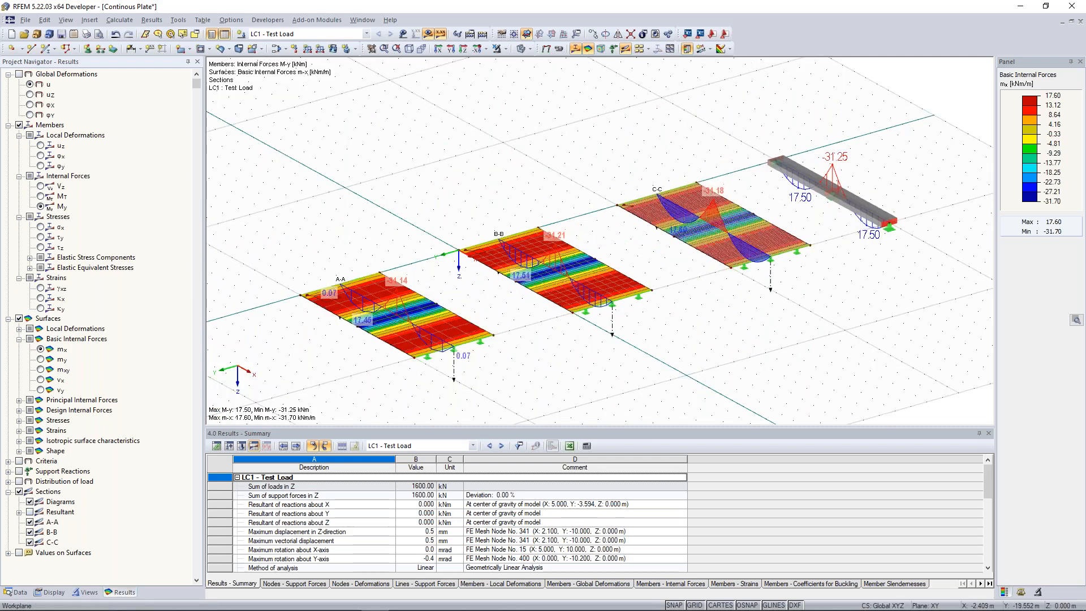
middle_click_drag(741, 148, 663, 151)
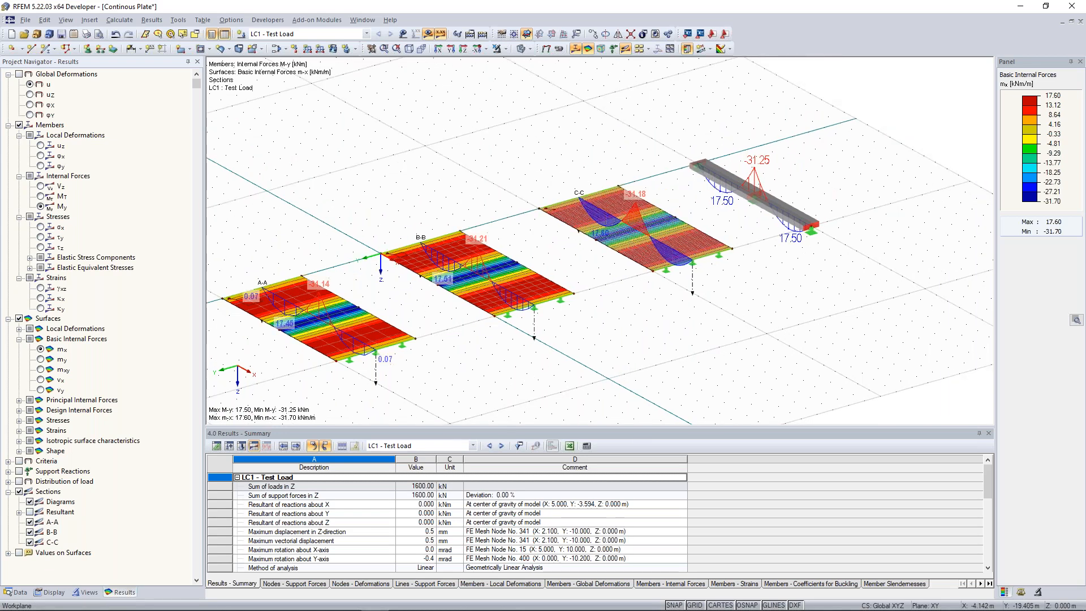
scroll(505, 172, "down", 2)
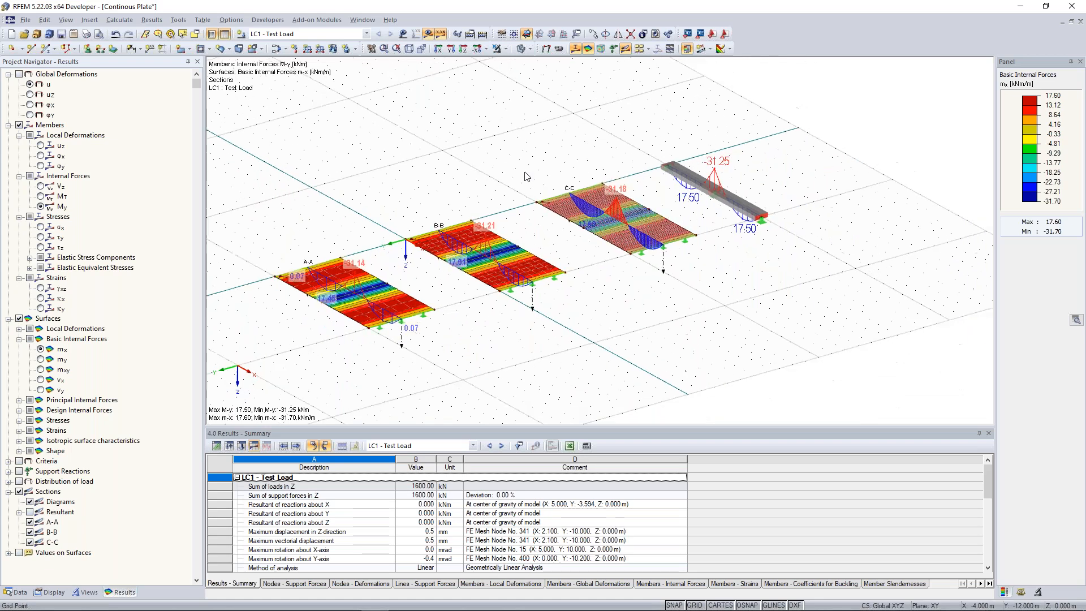
middle_click_drag(506, 170, 542, 136, "ctrl")
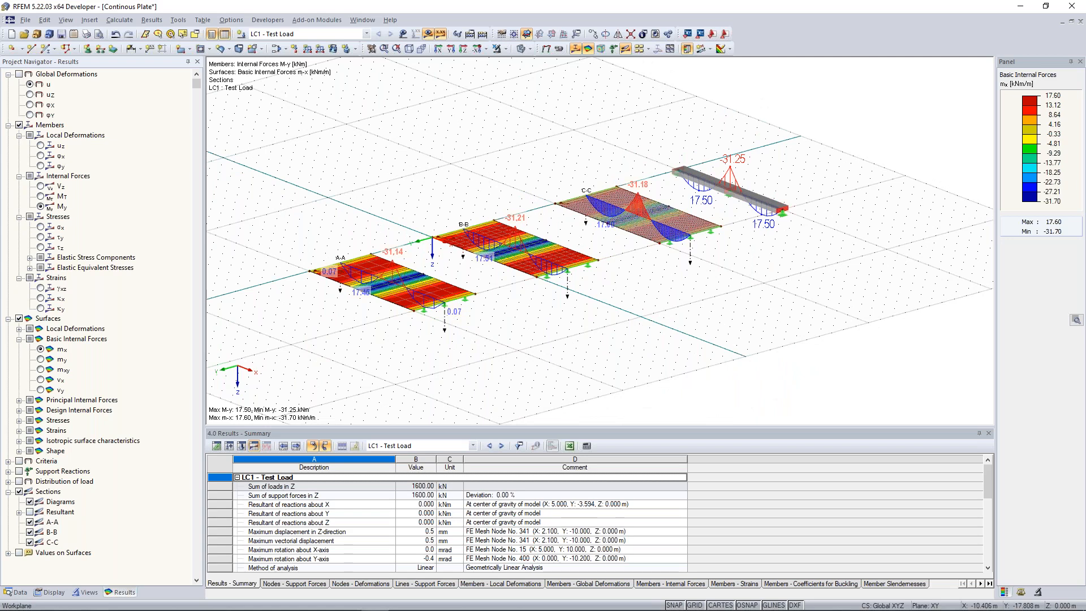
middle_click_drag(542, 140, 518, 143)
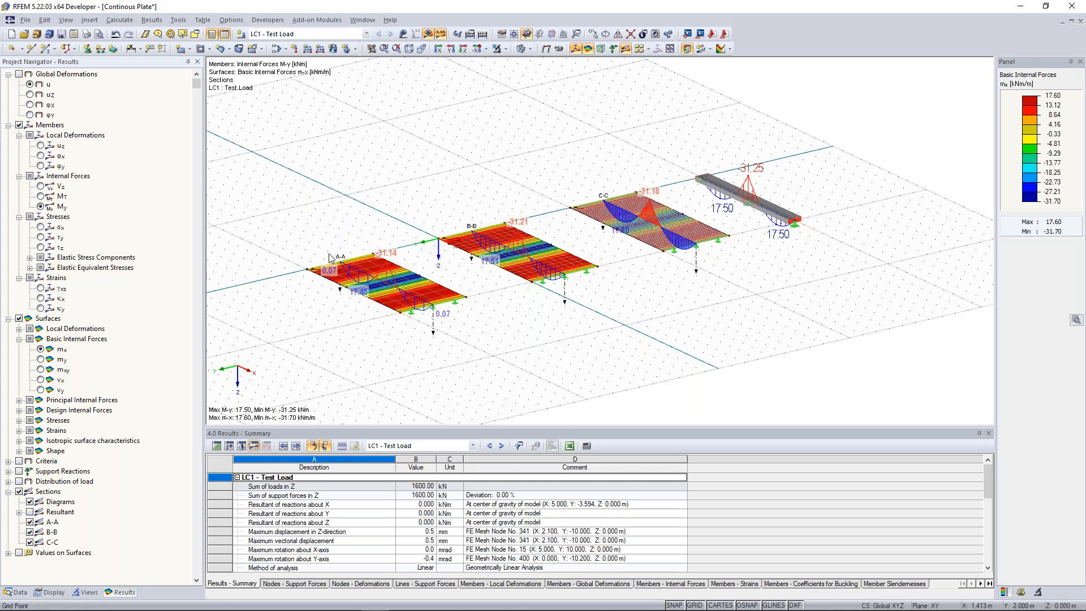
middle_click_drag(327, 256, 482, 209)
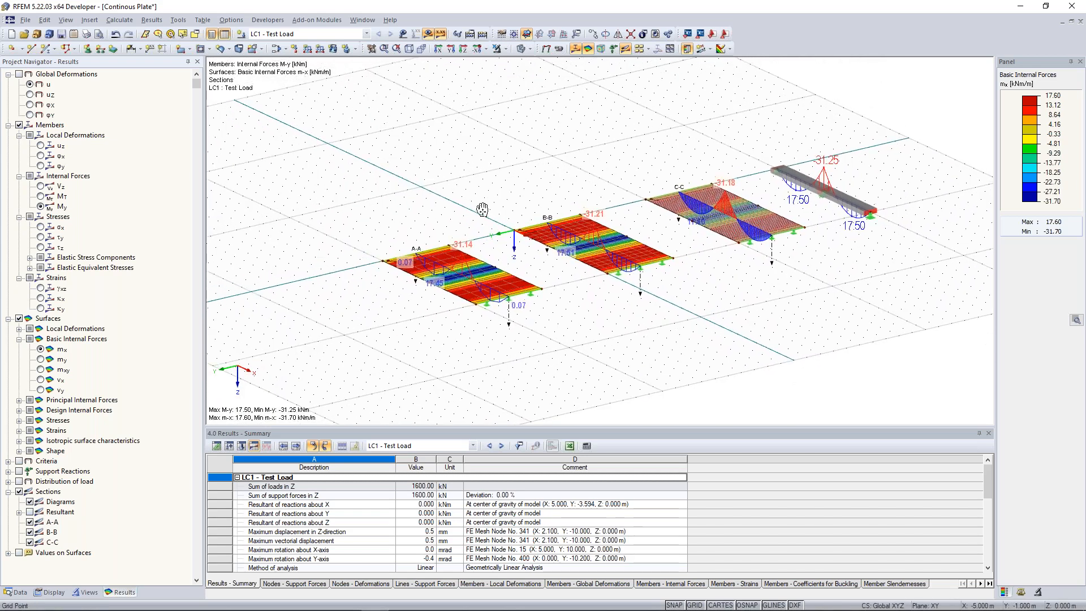
scroll(482, 209, "up", 1)
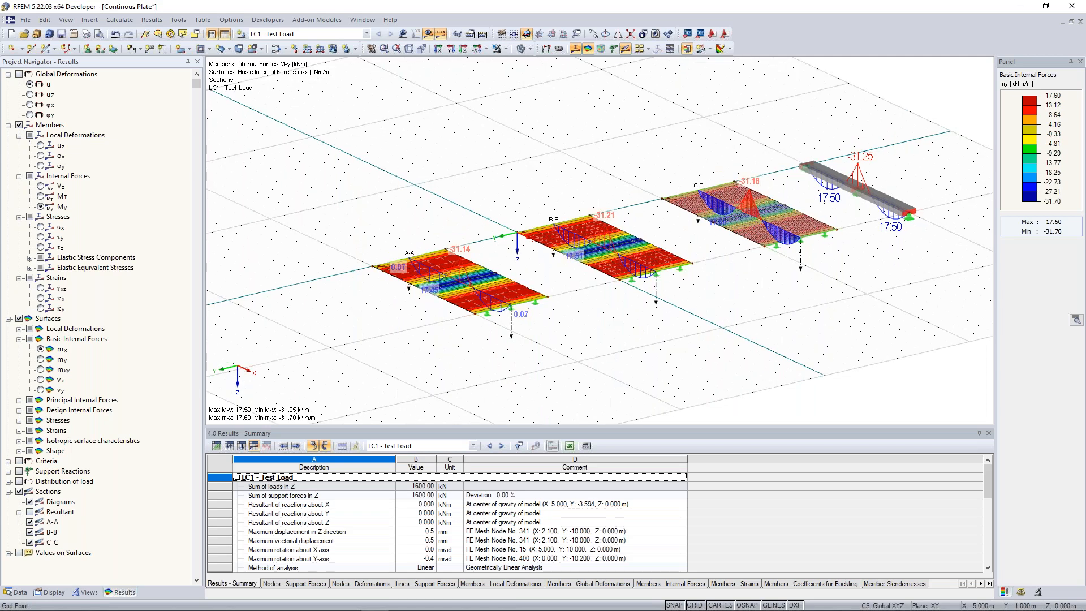
scroll(469, 247, "up", 1)
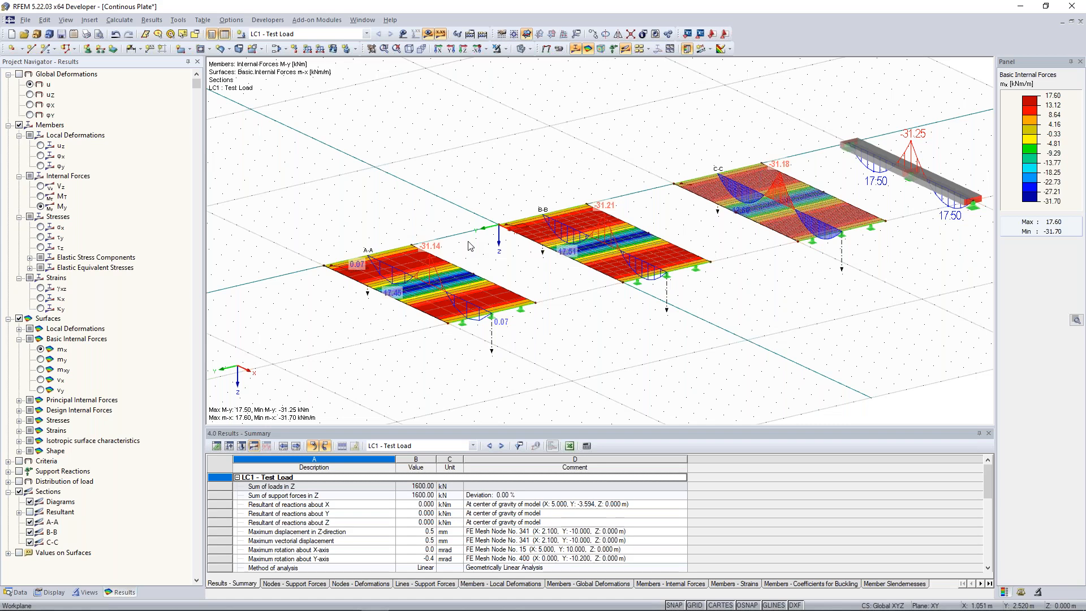
scroll(474, 241, "down", 1)
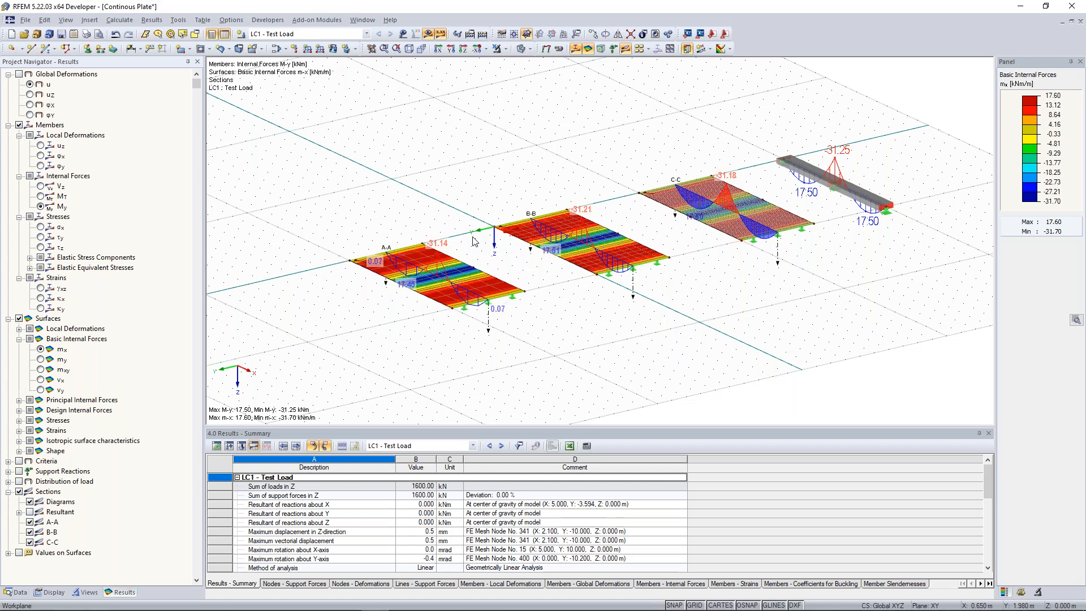
middle_click_drag(578, 162, 553, 177)
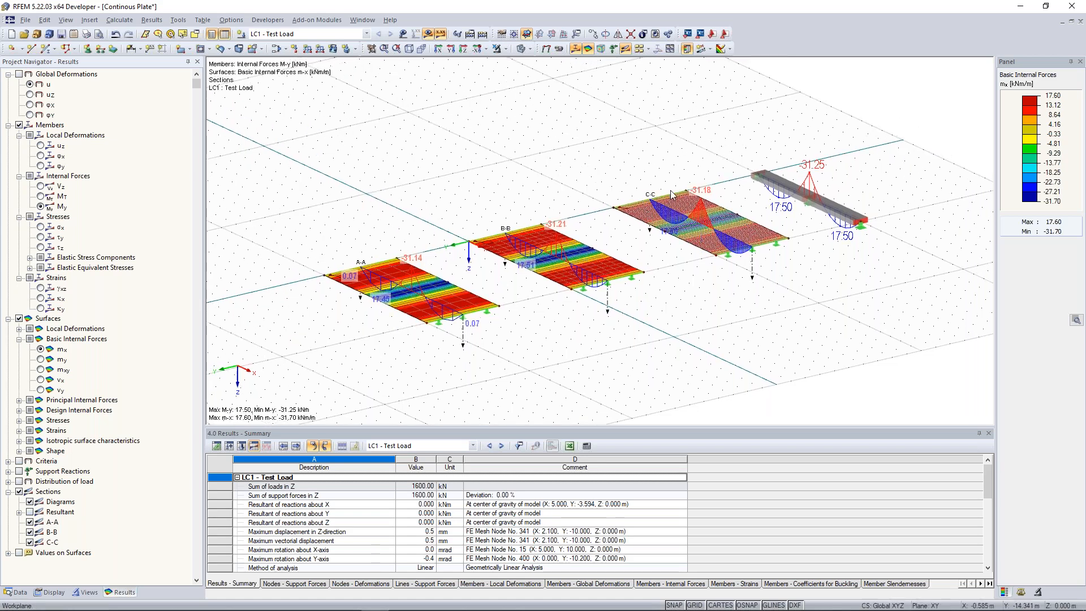
Step: Examine the mx diagram of section C-C on the finely meshed plate against that of section A-A on the coarsely meshed plate
scroll(672, 194, "up", 1)
scroll(618, 191, "up", 1)
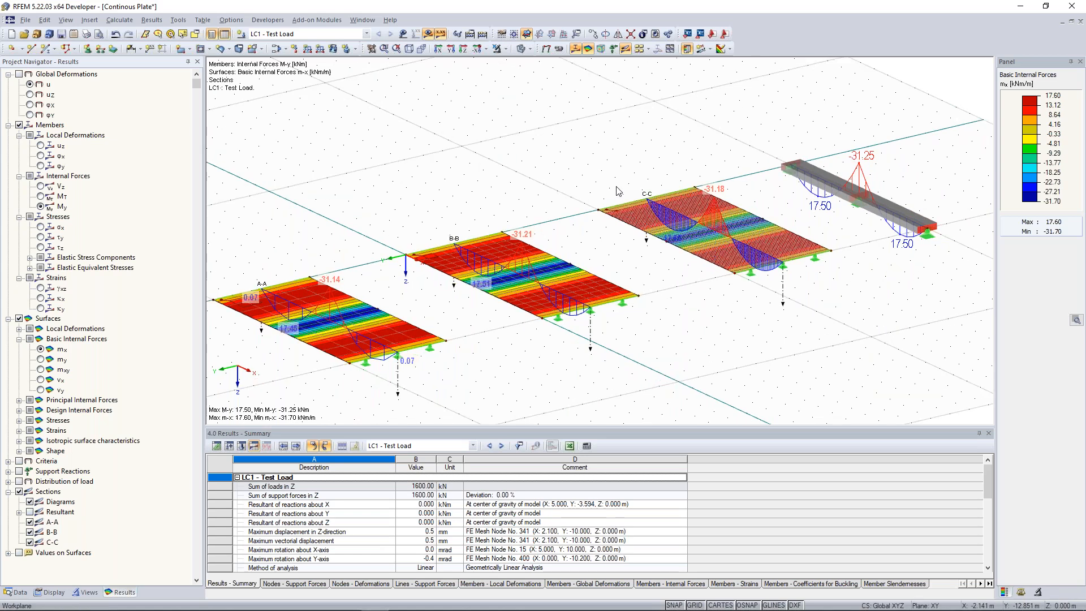
scroll(512, 181, "up", 5)
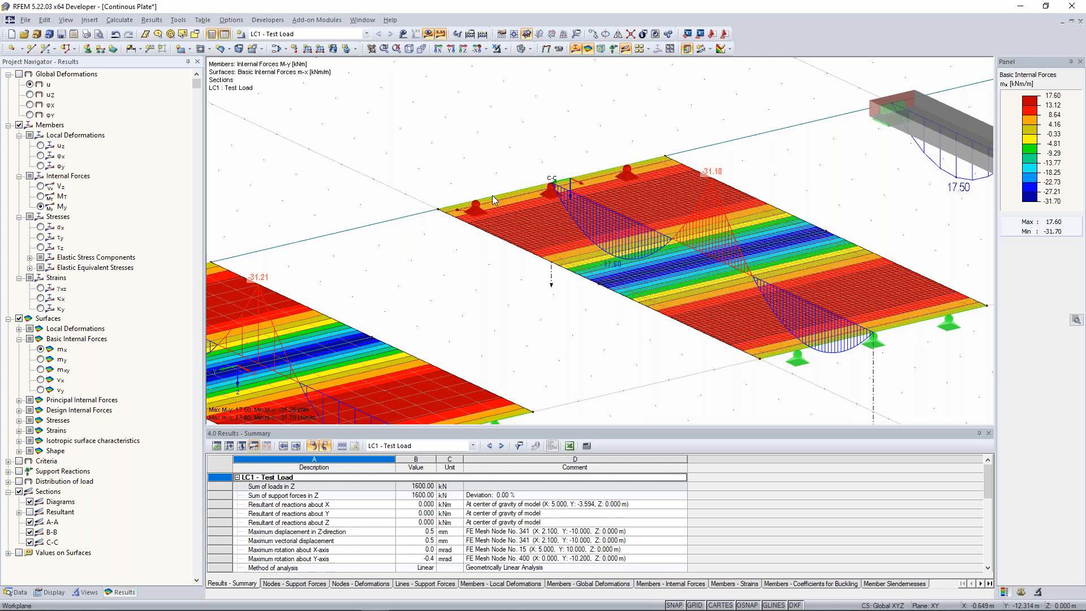
scroll(492, 195, "down", 4)
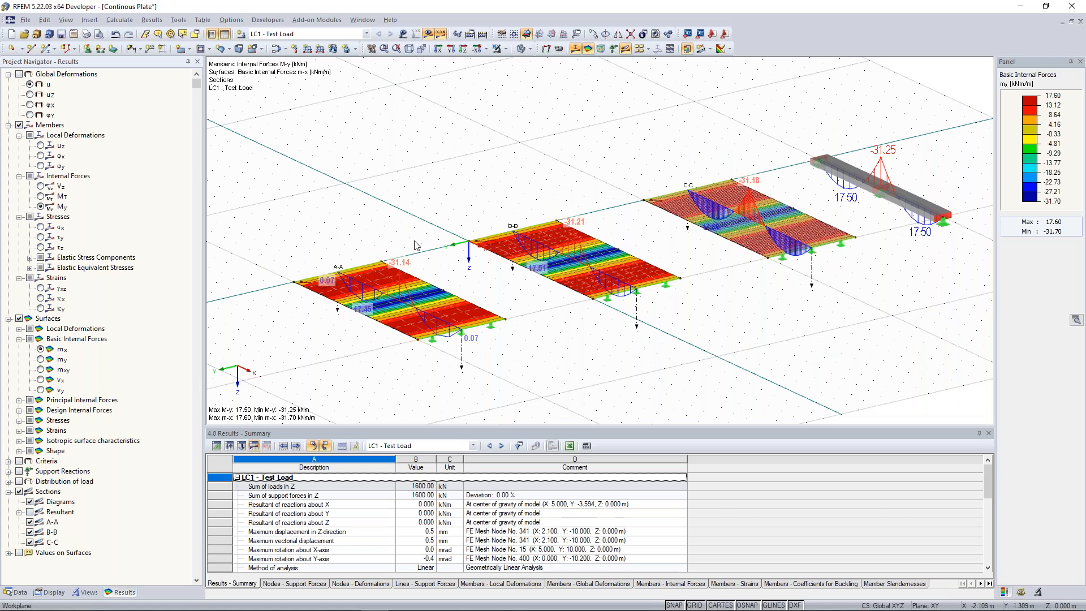
middle_click_drag(415, 242, 447, 236)
scroll(447, 235, "up", 5)
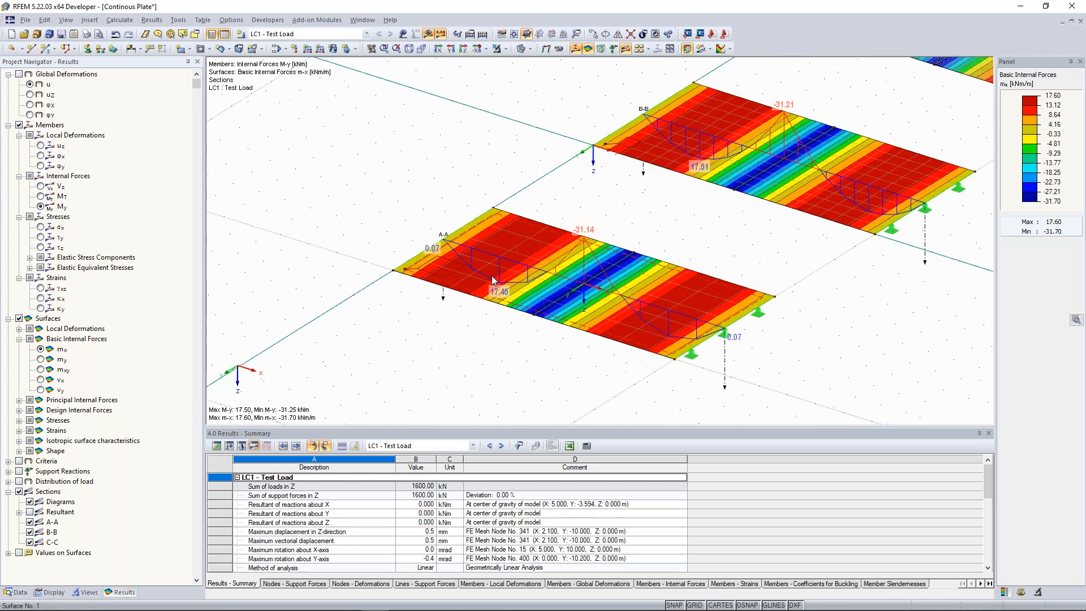
scroll(479, 249, "down", 2)
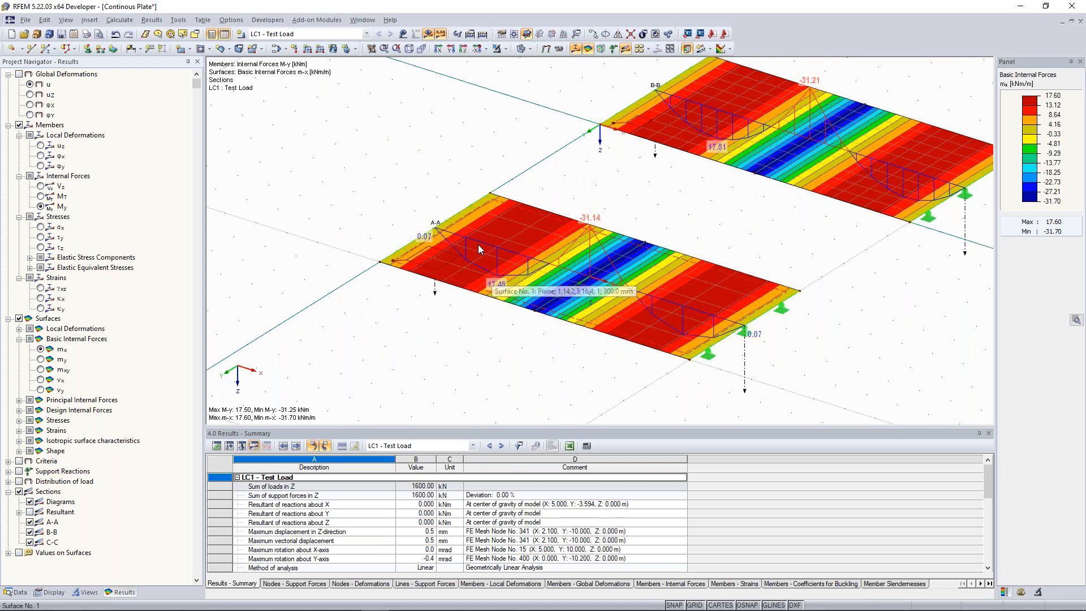
middle_click_drag(478, 249, 494, 263, "ctrl")
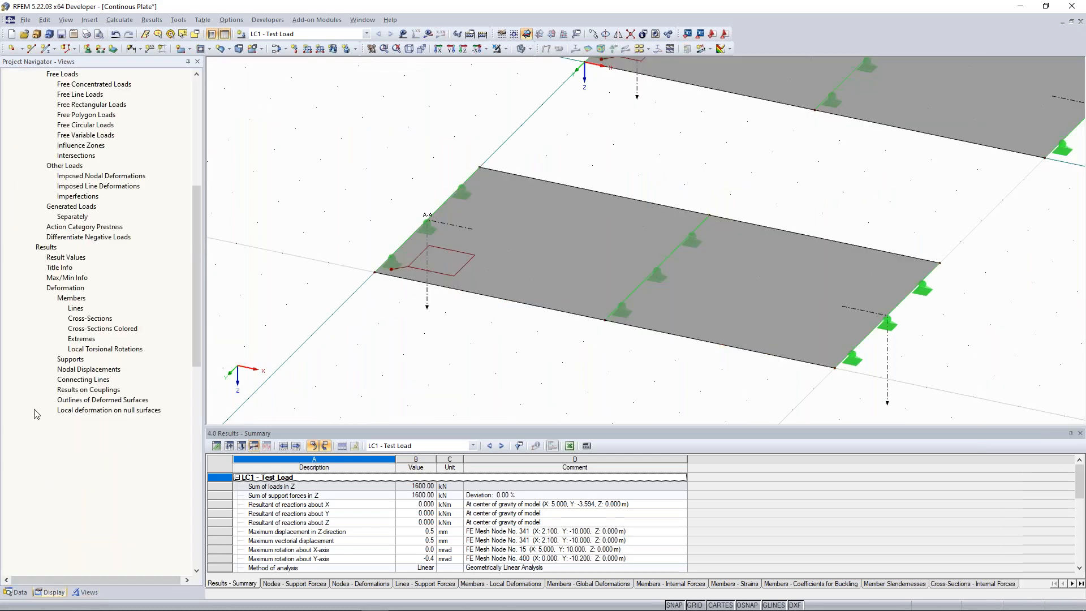
Step: Look through the FE mesh display settings and mesh commands for showing the mesh on the plates
scroll(61, 260, "down", 5)
scroll(61, 260, "down", 7)
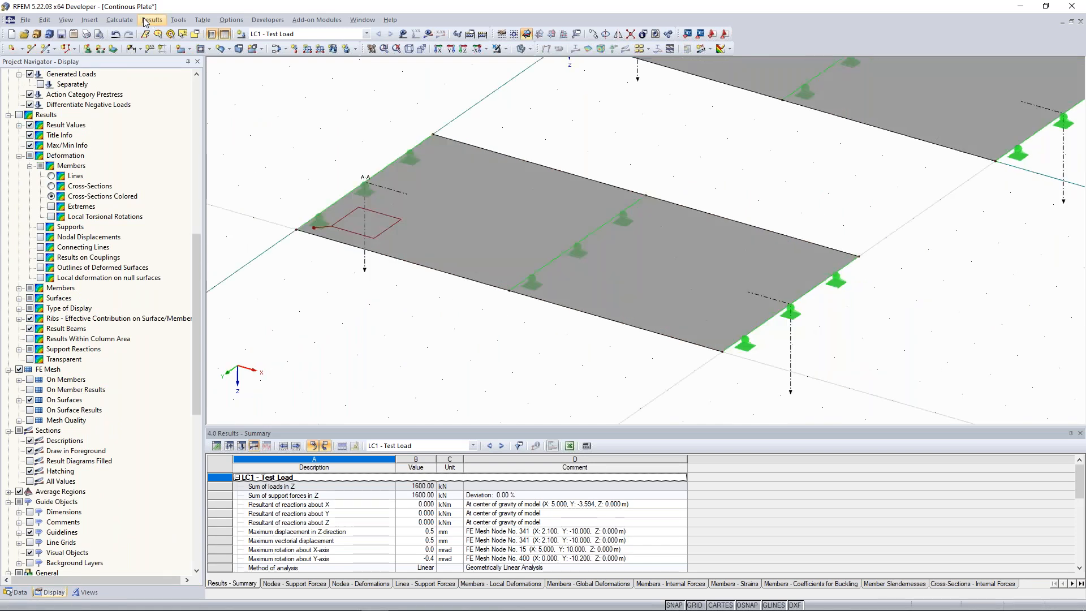
left_click(121, 21)
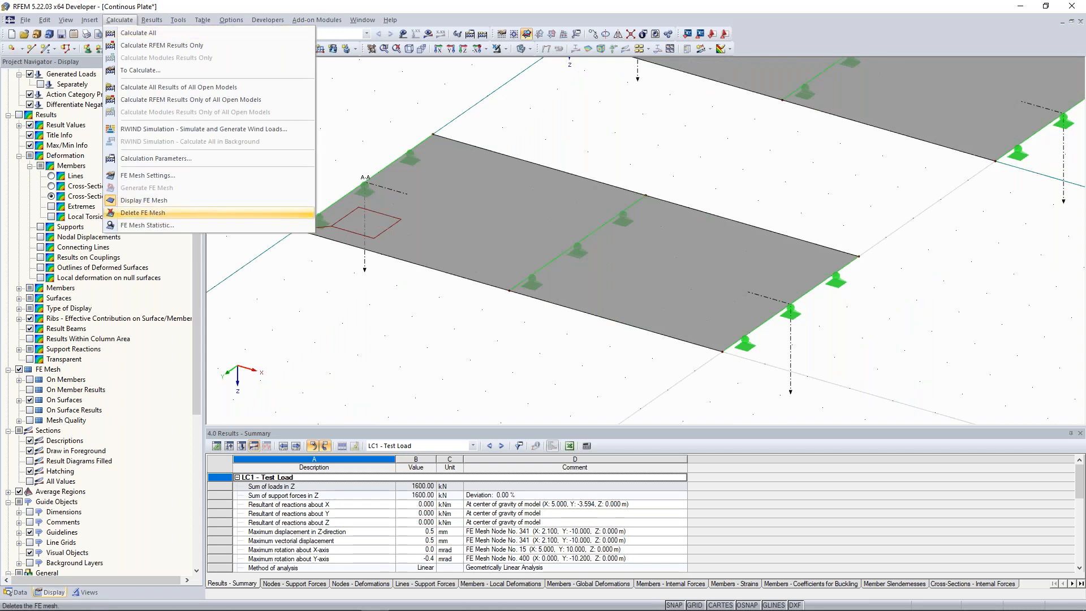
left_click(142, 213)
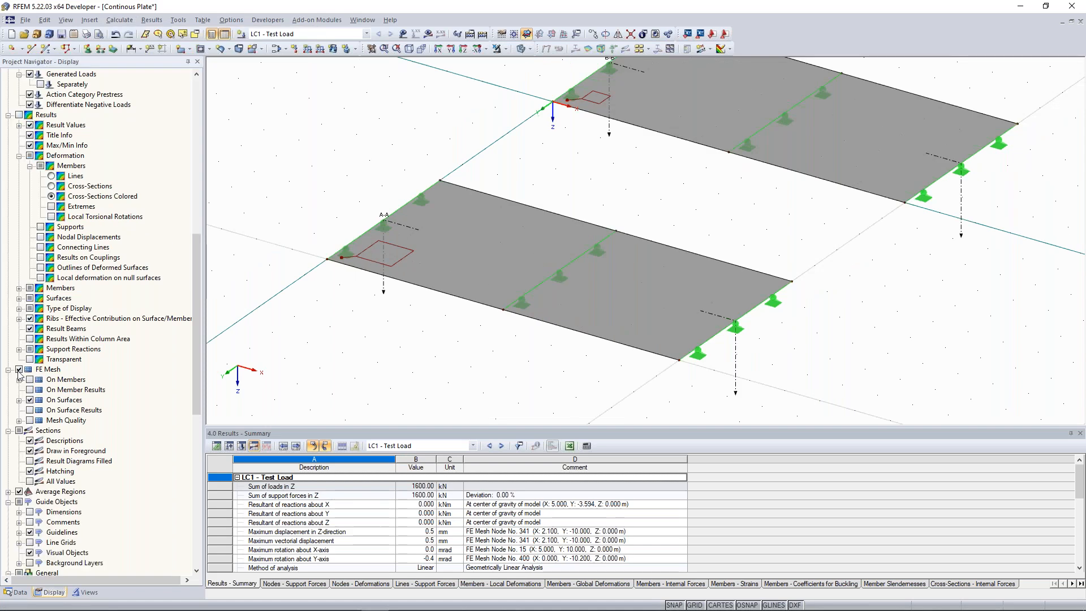
scroll(403, 135, "down", 1)
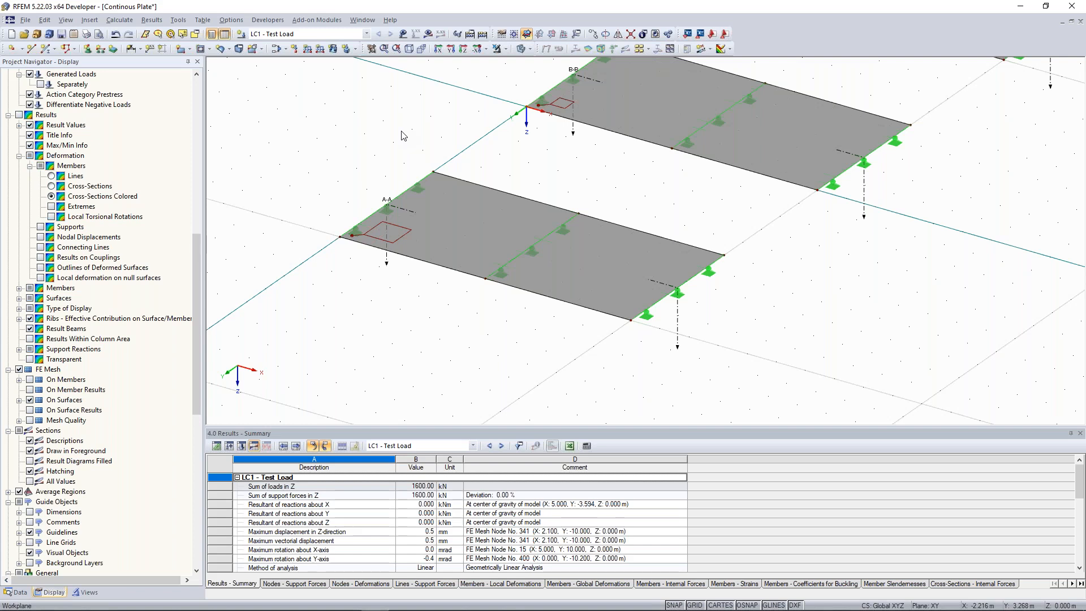
scroll(401, 132, "down", 1)
scroll(396, 164, "up", 4)
Step: Show the LC1 results again and inspect section A-A's moment diagram near the plate's supported edge, comparing it with the other plates
left_click(428, 34)
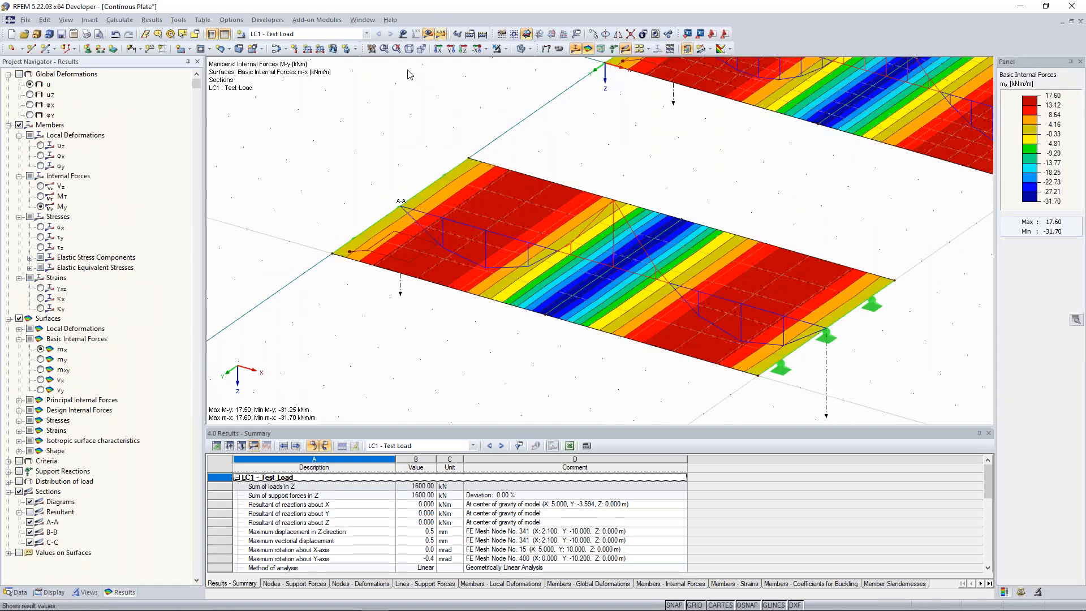
scroll(400, 267, "up", 10)
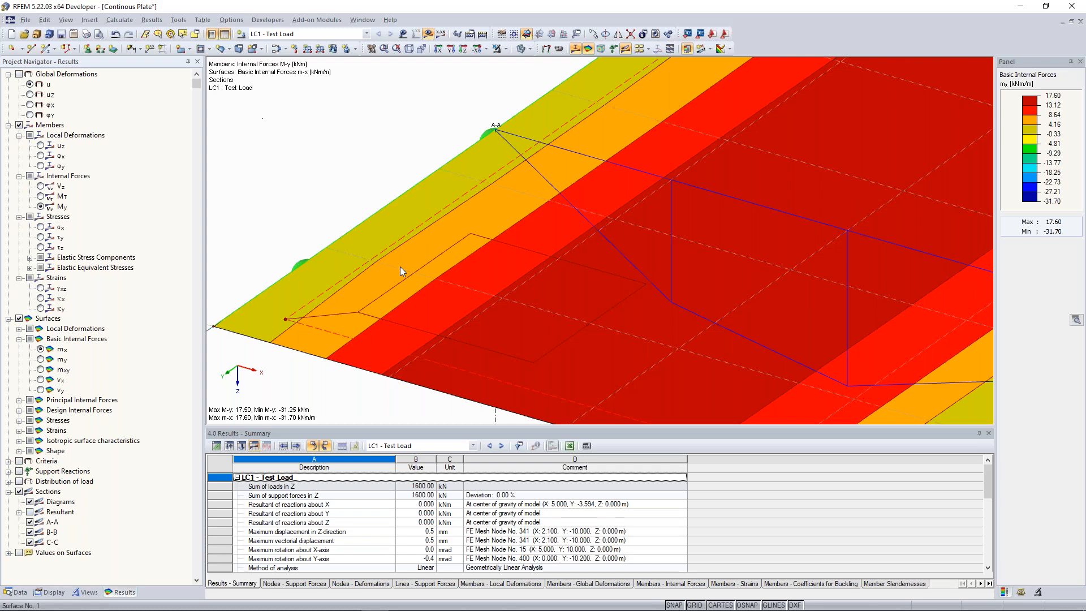
scroll(504, 176, "down", 5)
scroll(639, 179, "down", 2)
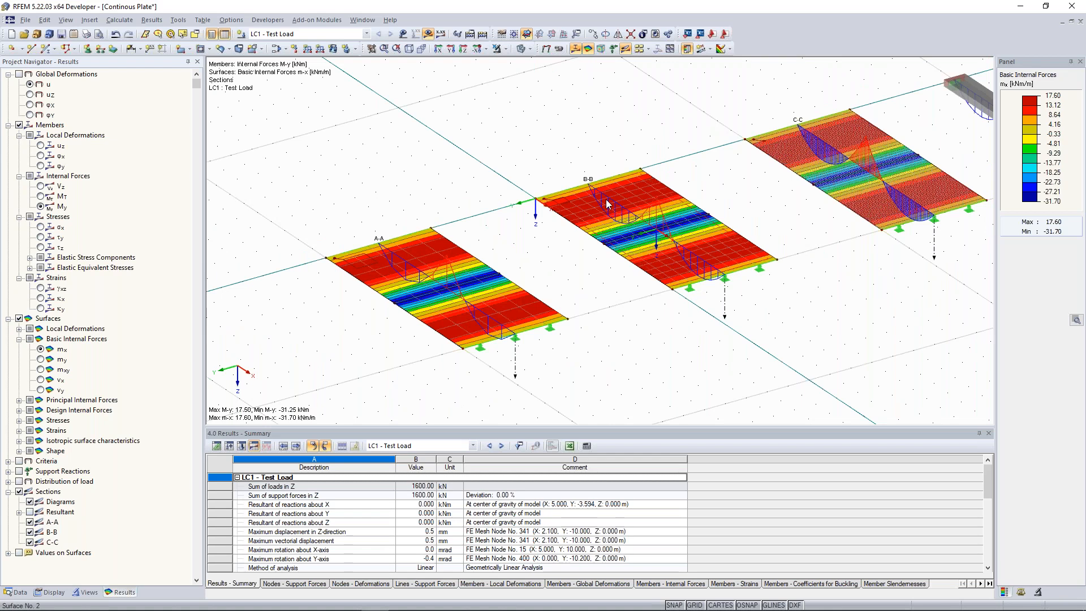
scroll(607, 203, "down", 2)
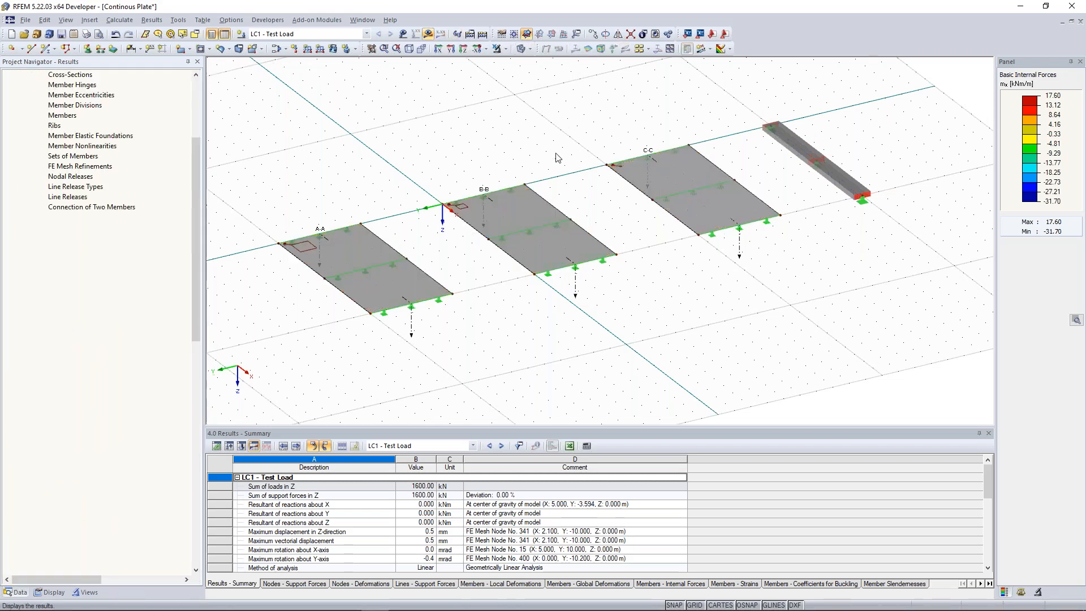
middle_click_drag(614, 142, 616, 141, "ctrl")
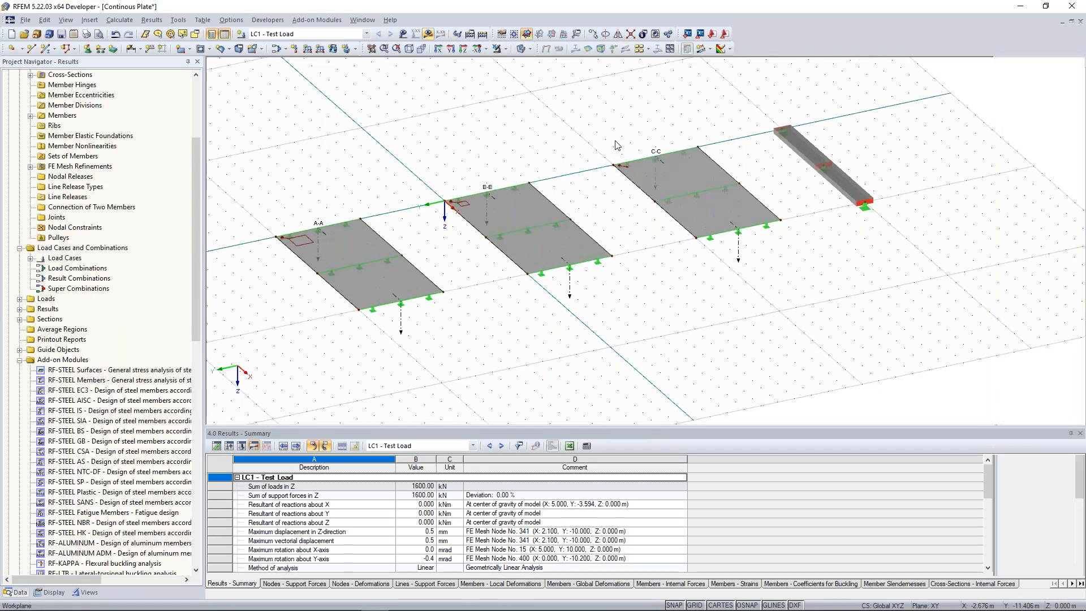
middle_click_drag(857, 141, 839, 142, "ctrl")
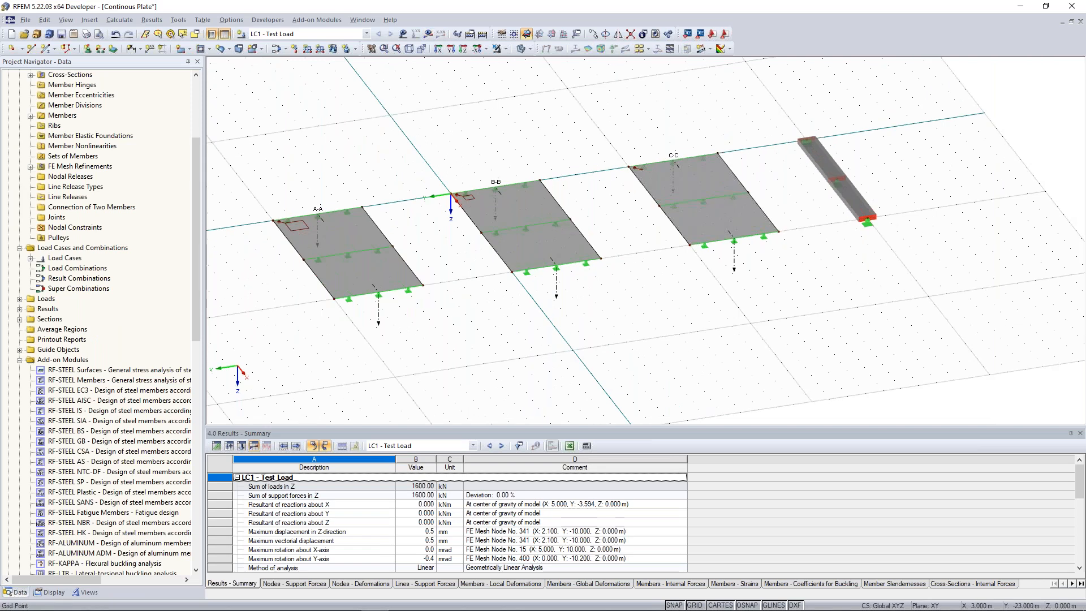
middle_click_drag(905, 198, 782, 209, "ctrl")
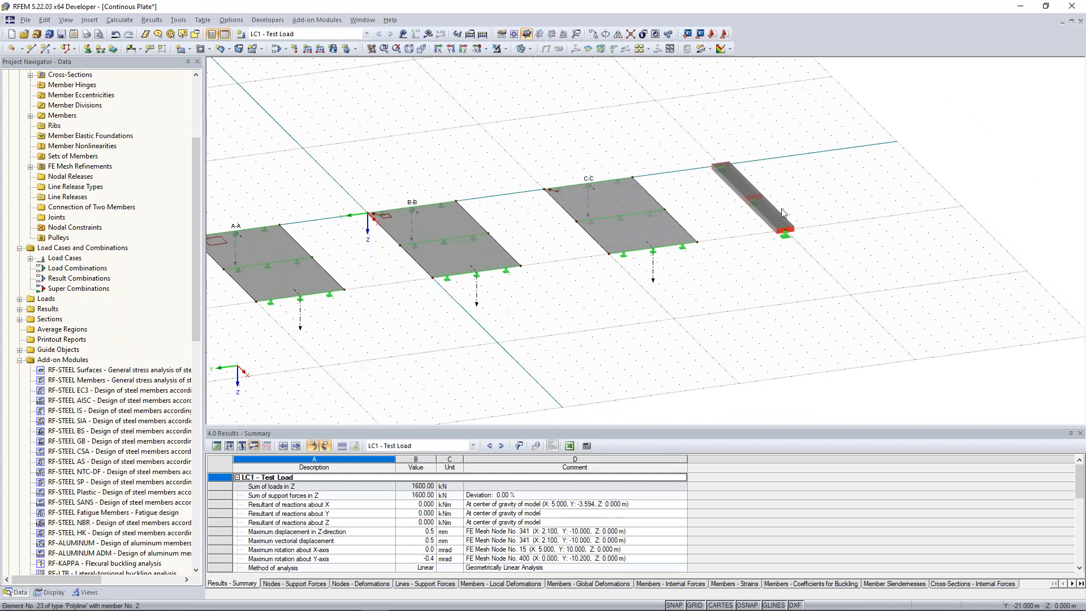
scroll(780, 204, "up", 2)
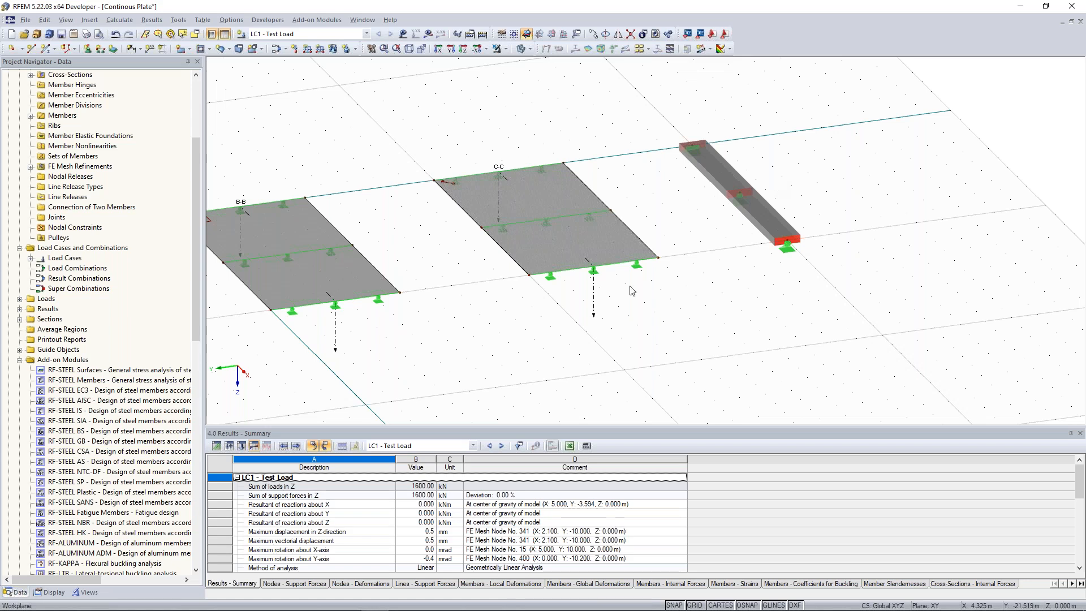
scroll(631, 291, "down", 2)
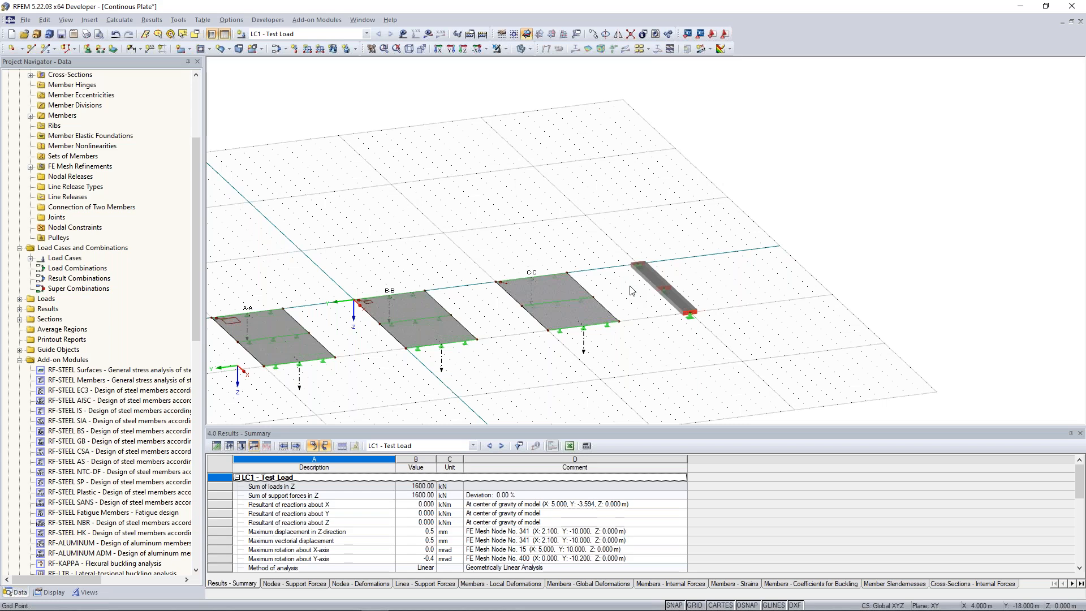
scroll(498, 286, "up", 5)
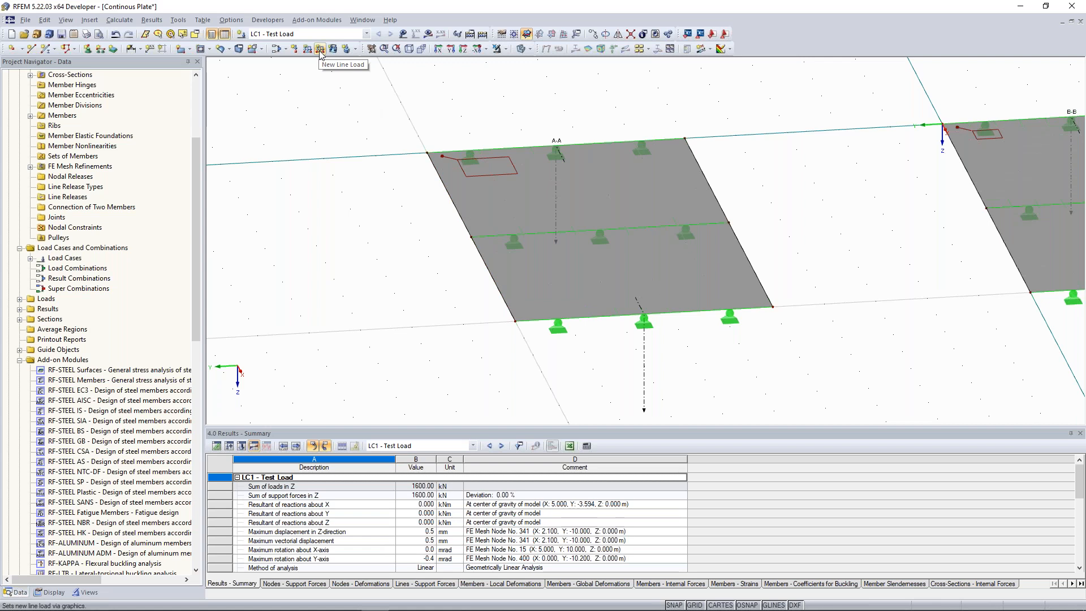
scroll(493, 234, "up", 2)
middle_click_drag(507, 262, 466, 240, "ctrl")
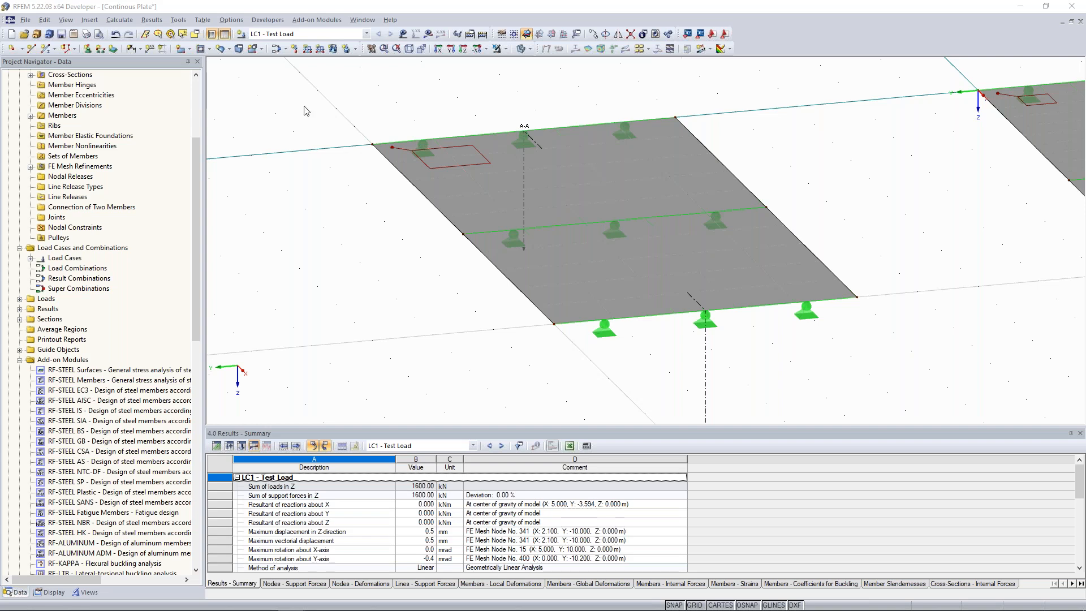
key("alt+Tab")
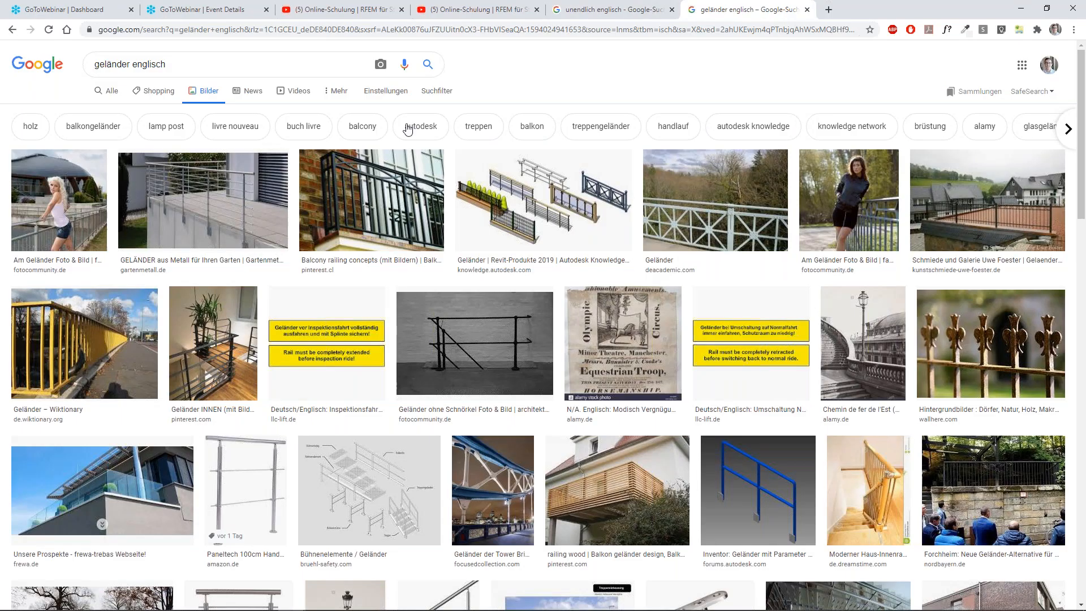
left_click(225, 211)
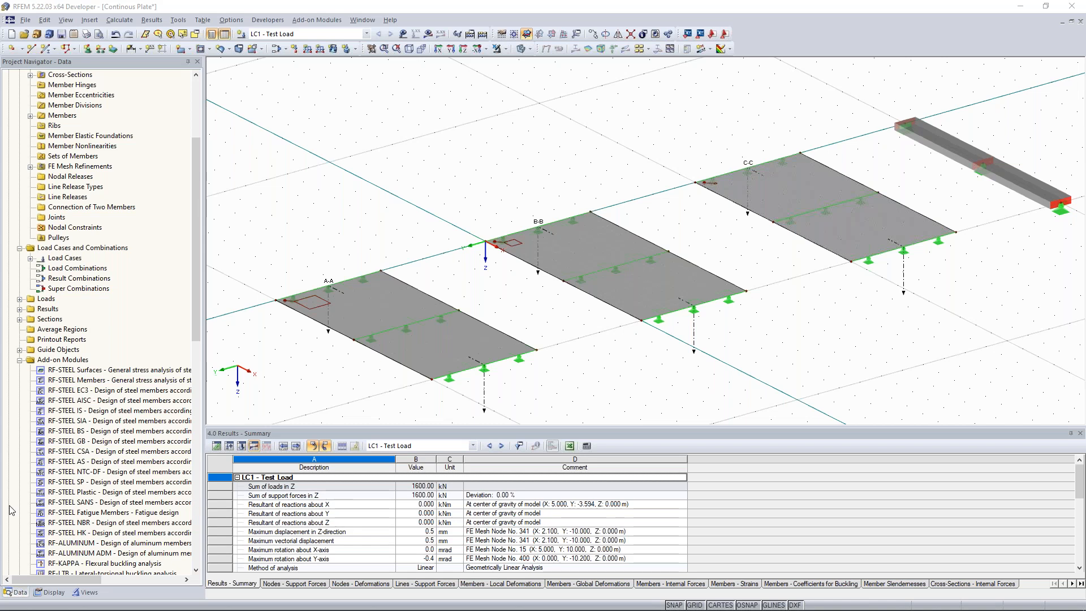
Step: Show the LC1 results with their values and compare the plates' section moment diagrams with the beam's My diagram
left_click(428, 34)
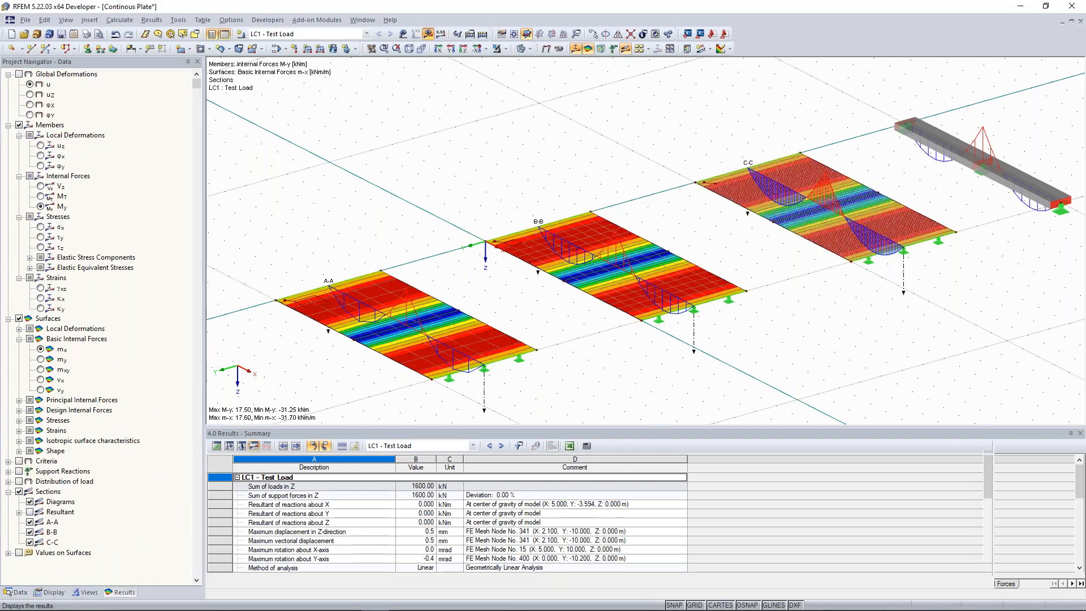
left_click(19, 492)
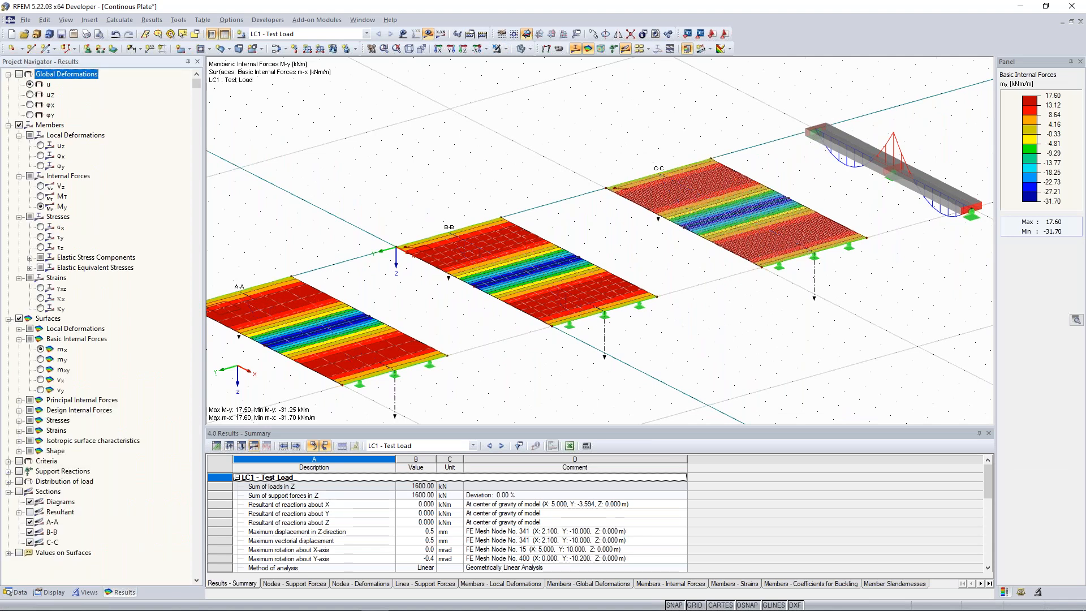
middle_click_drag(576, 133, 548, 108)
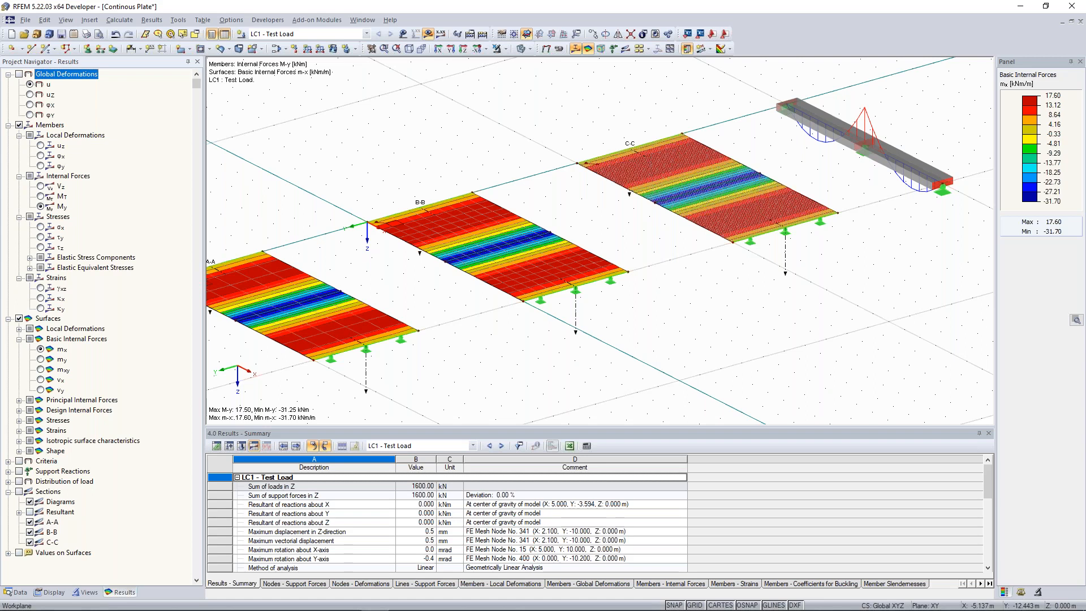
left_click(442, 34)
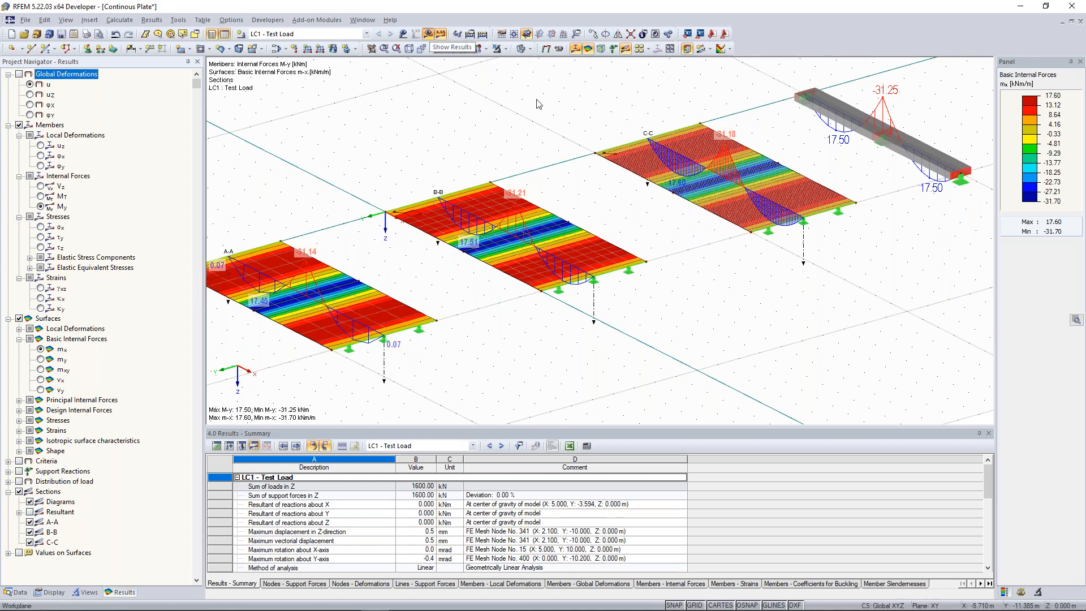
middle_click_drag(885, 143, 767, 204)
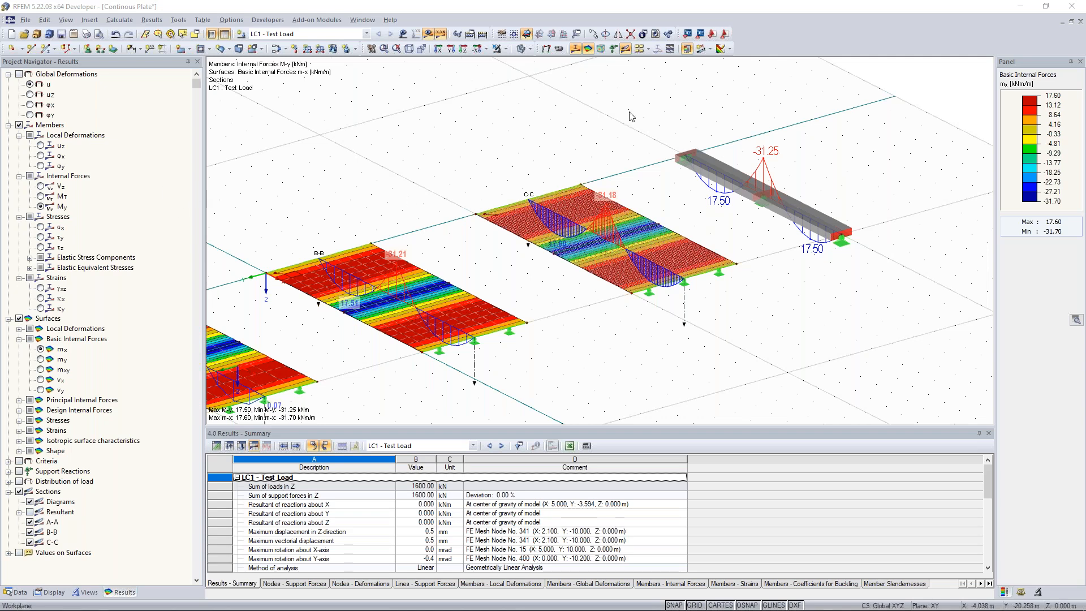
left_click(639, 132)
middle_click_drag(638, 132, 538, 164)
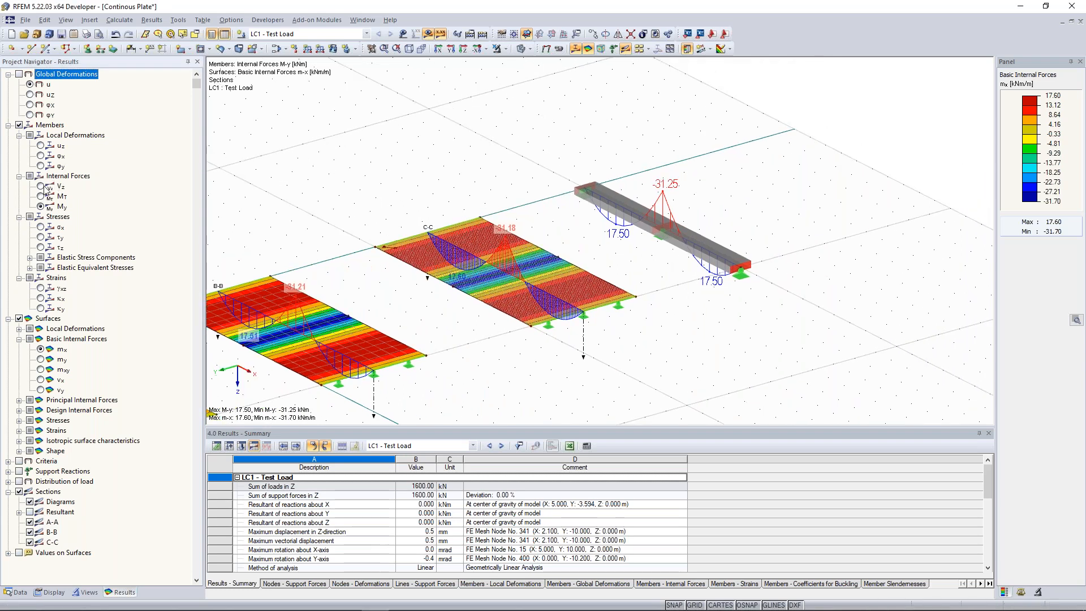
Step: Display the shear force Vz on the members and inspect its diagram along the beam
left_click(43, 186)
middle_click_drag(703, 178, 803, 180, "ctrl")
scroll(521, 144, "up", 5)
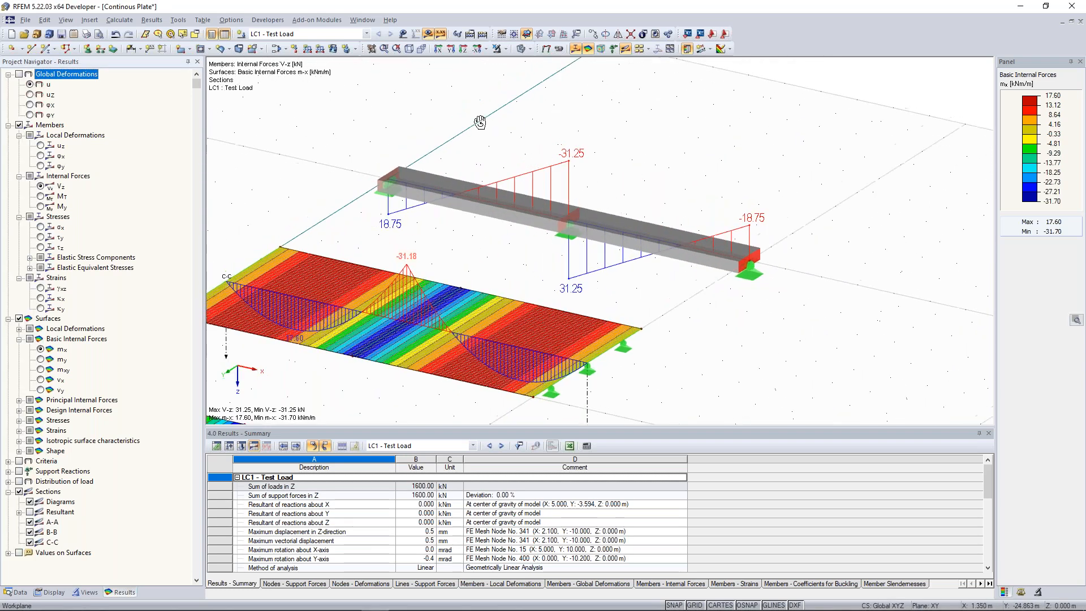
scroll(586, 132, "down", 2)
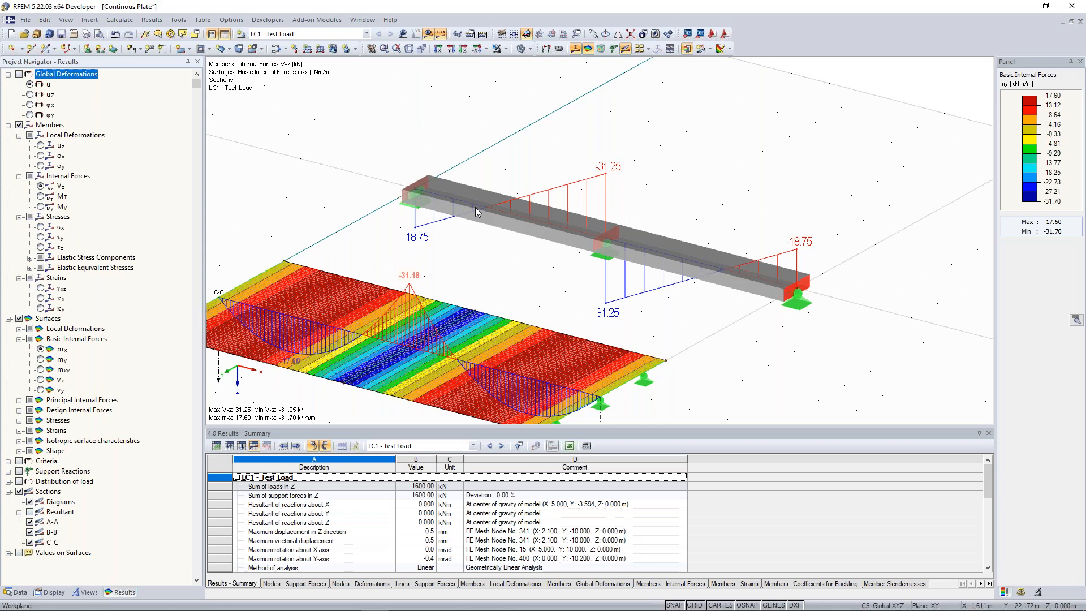
Step: Show the orientation of the beam's two members and reverse it
right_click(548, 225)
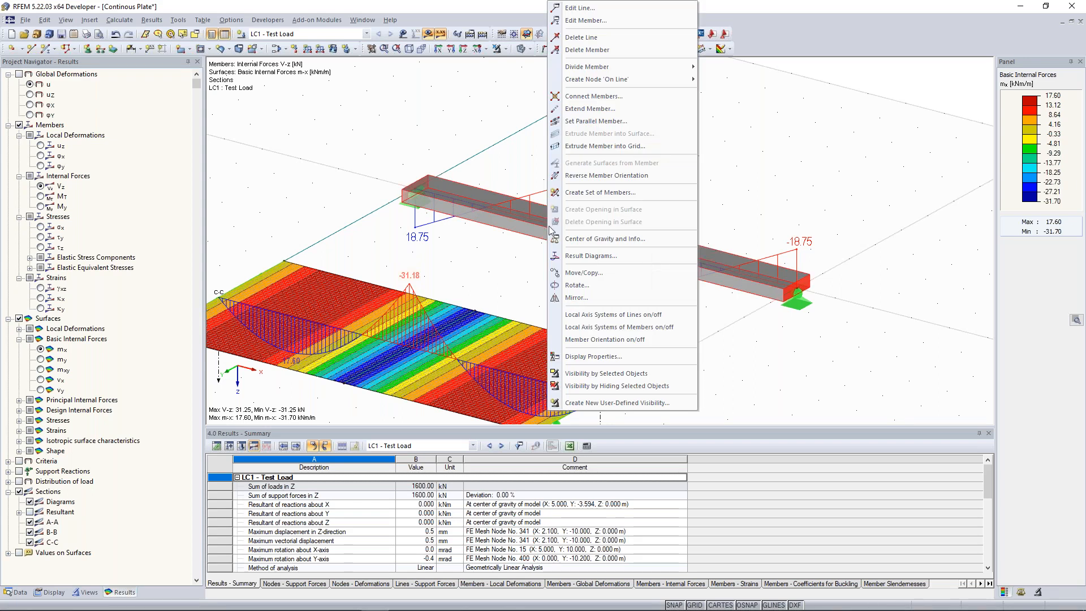
left_click(488, 221)
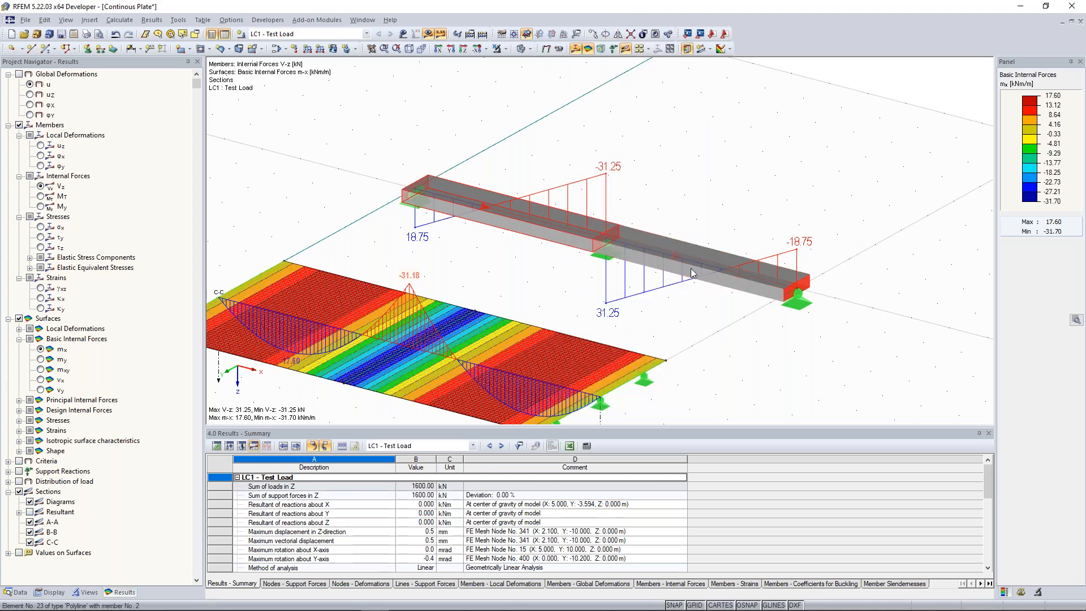
right_click(658, 249)
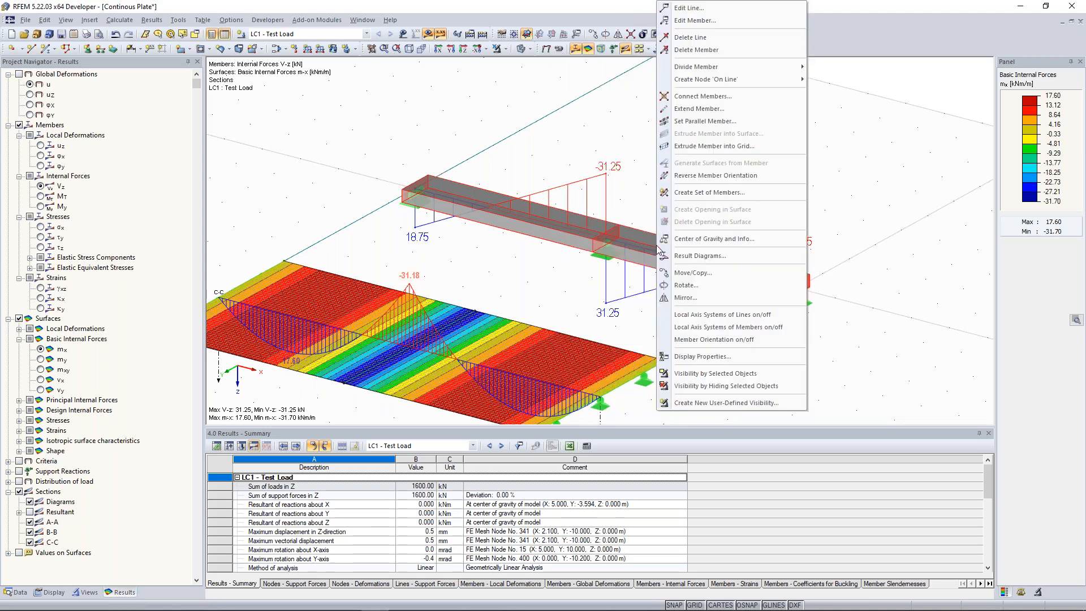
left_click(731, 340)
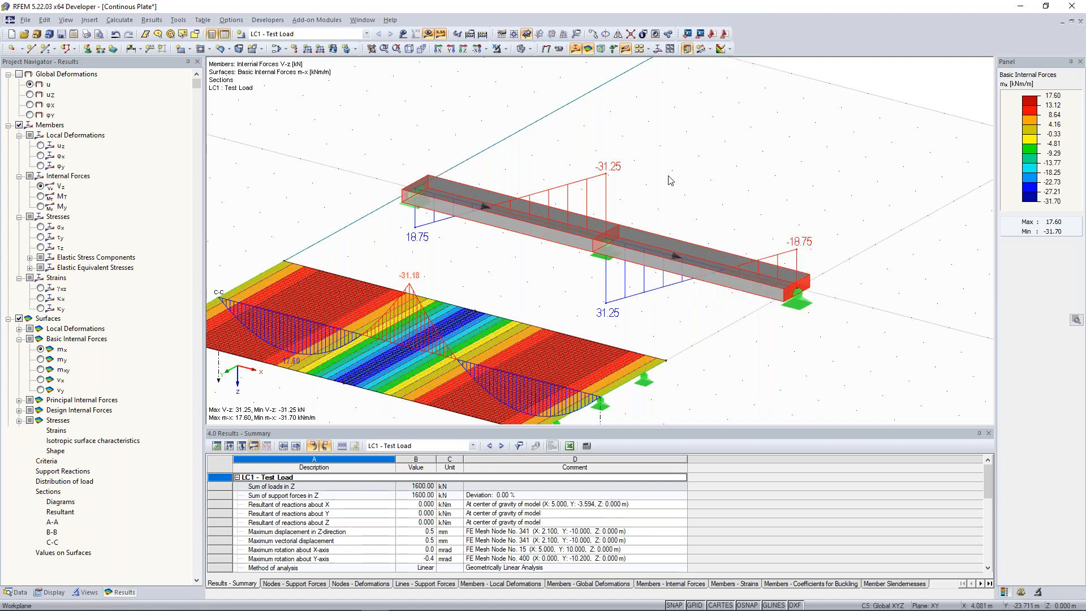
right_click(636, 246)
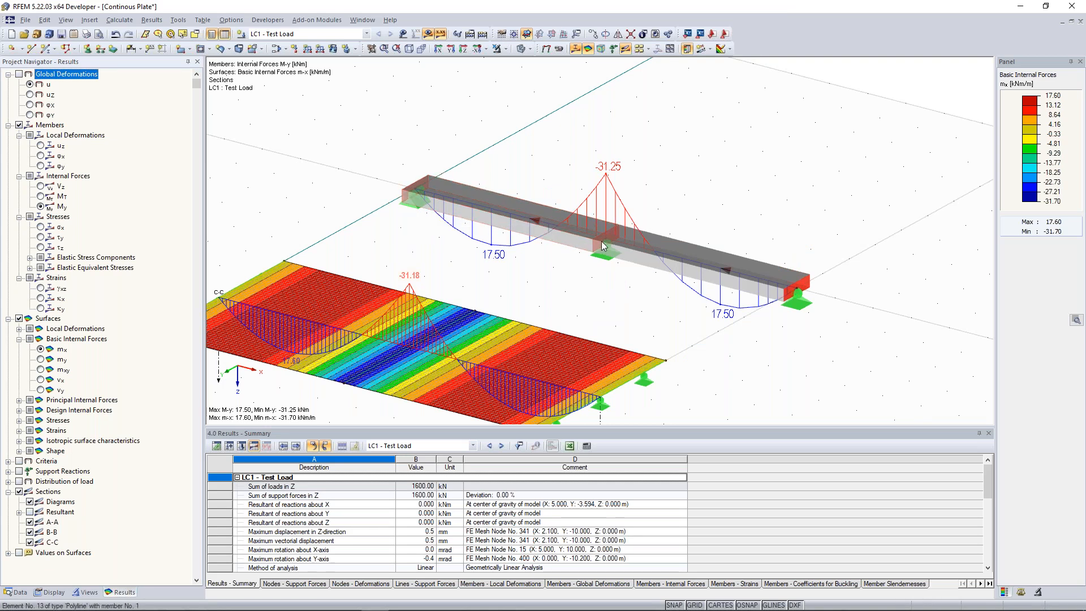
Step: Turn on the display of the members' bottom fibers and examine them against the beam's My diagram
left_click(50, 593)
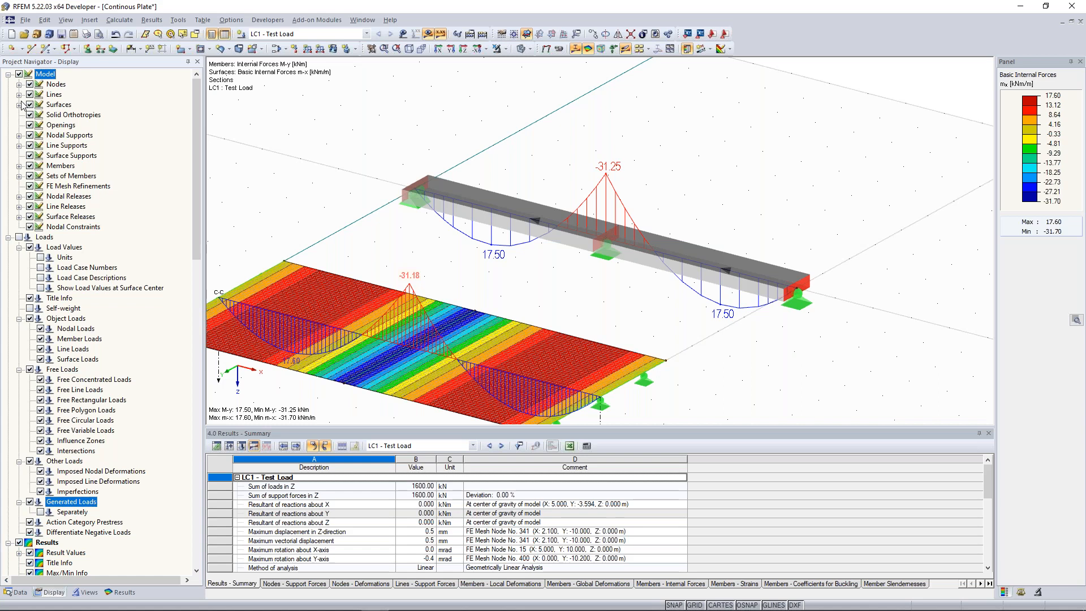
left_click(19, 165)
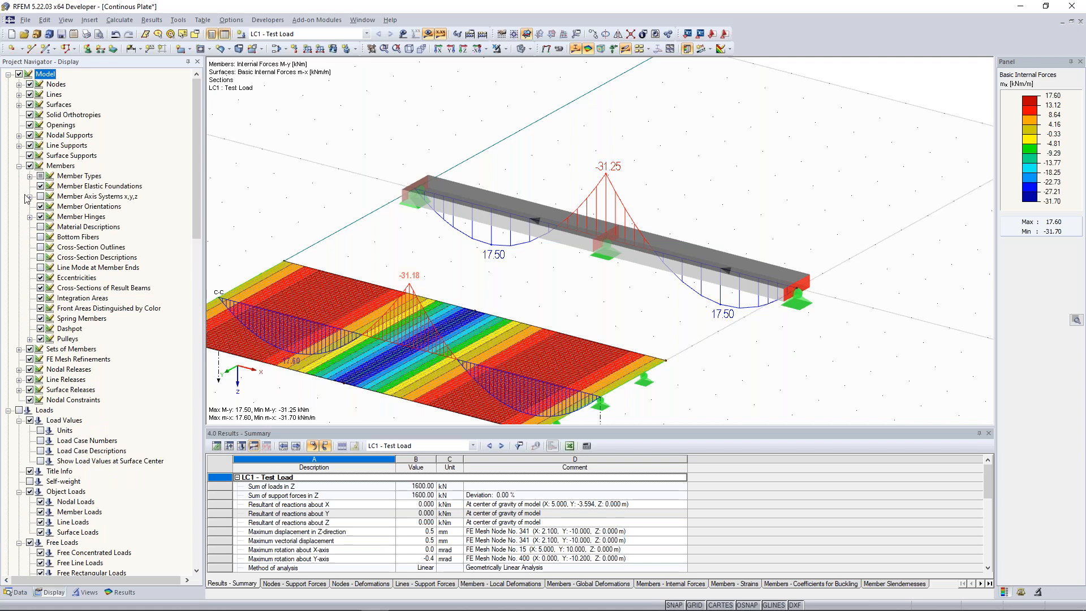
left_click(40, 237)
scroll(533, 250, "up", 3)
middle_click_drag(532, 251, 439, 211, "ctrl")
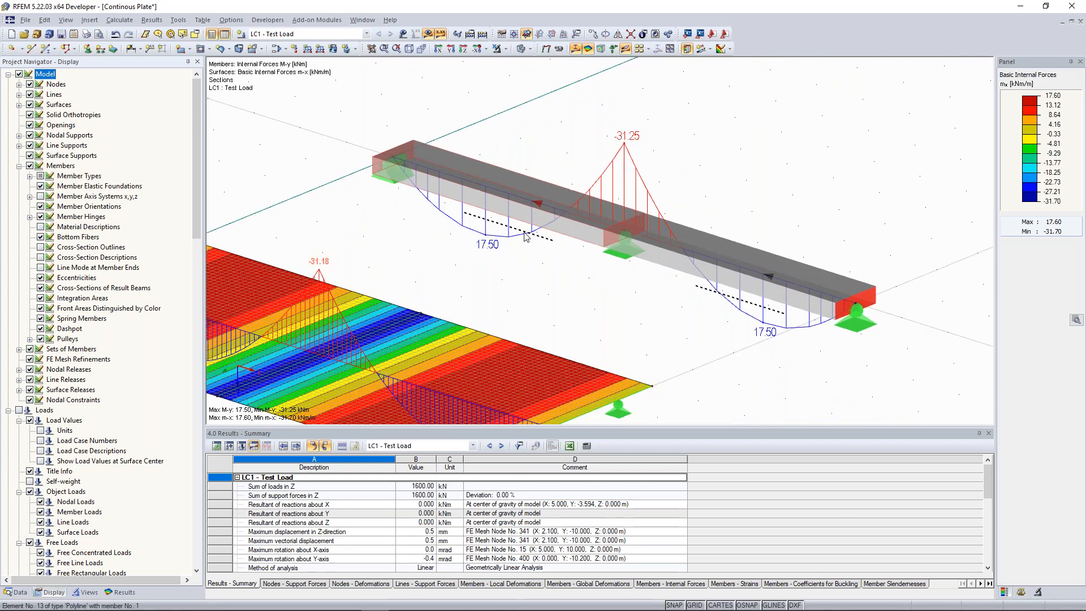
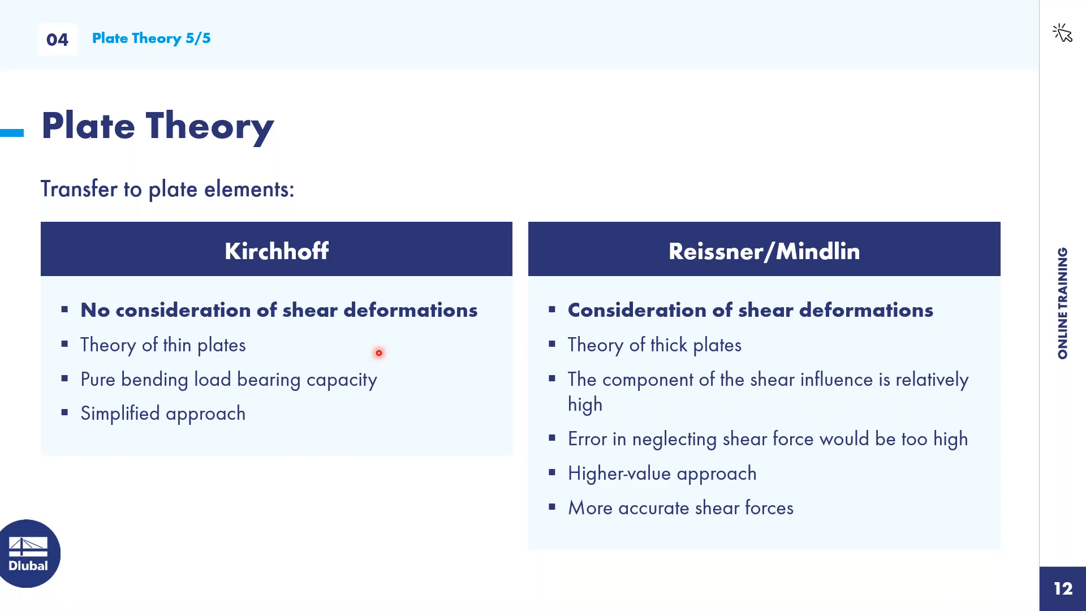
key("Right")
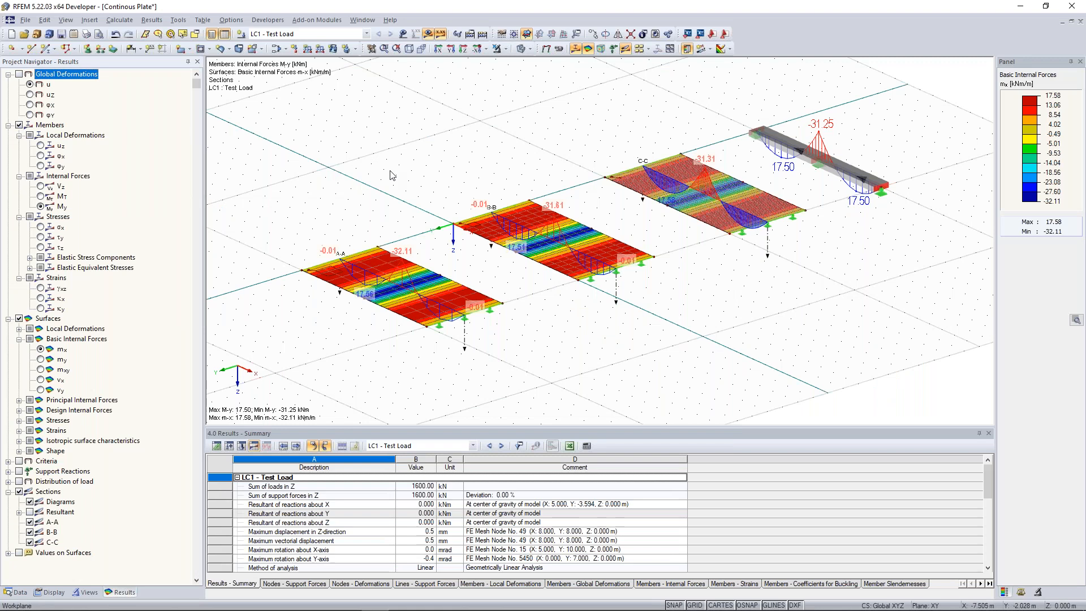
scroll(390, 169, "down", 1)
middle_click_drag(379, 142, 399, 159)
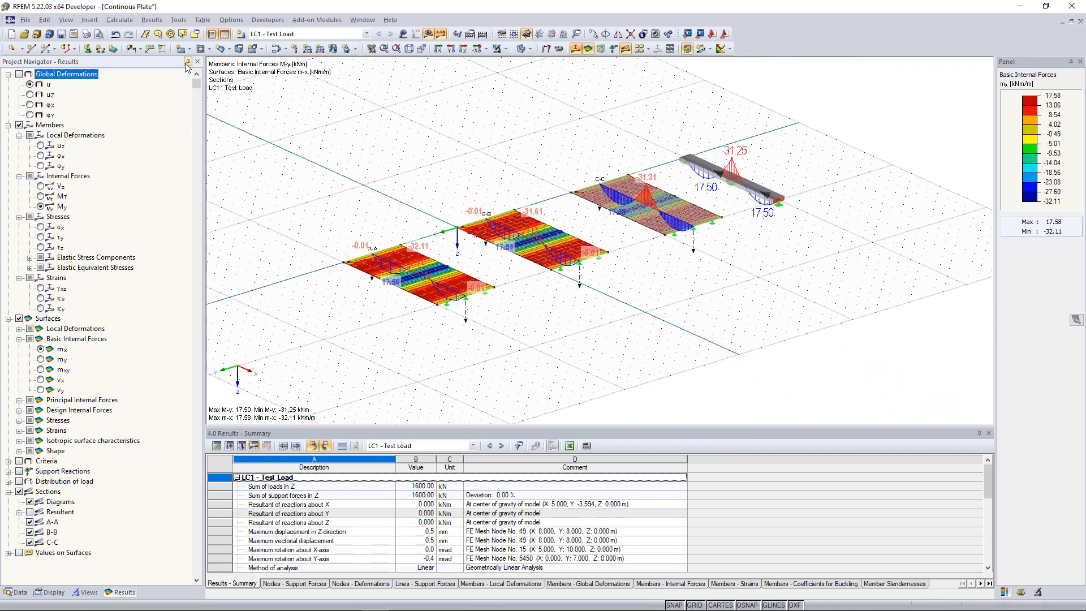
Step: Set up a new 3D model named "Euler Case 1" in the Examples project
left_click(12, 34)
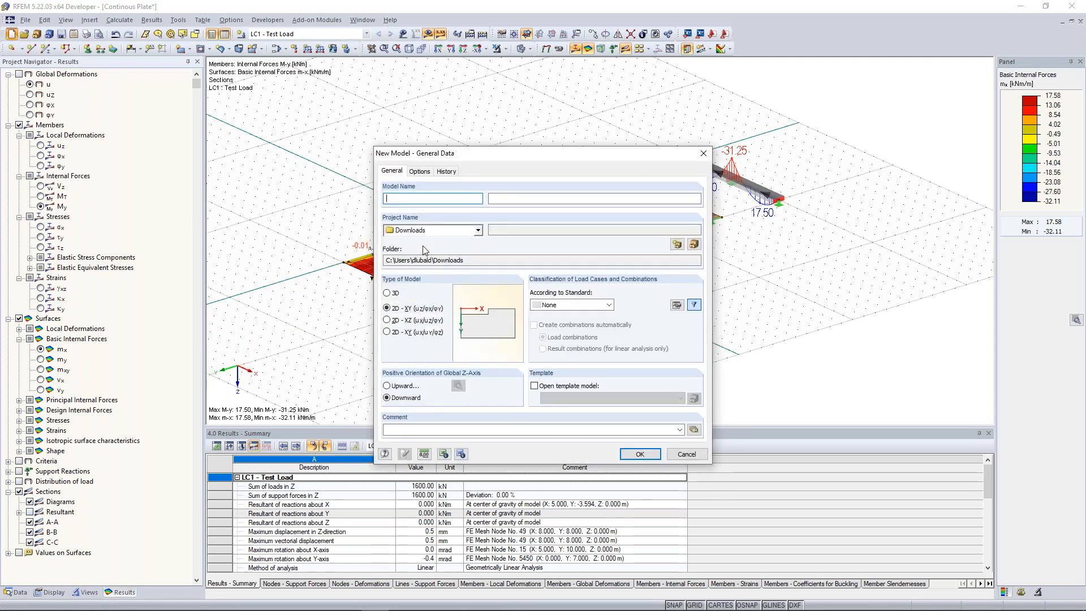
type("Euler Case 1")
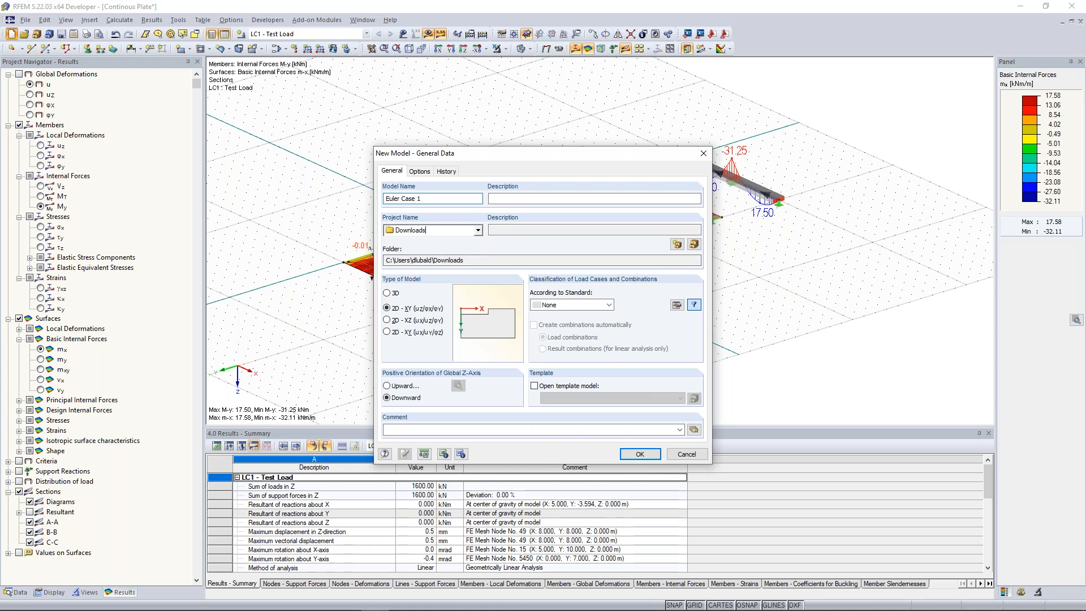
left_click(478, 231)
left_click(458, 243)
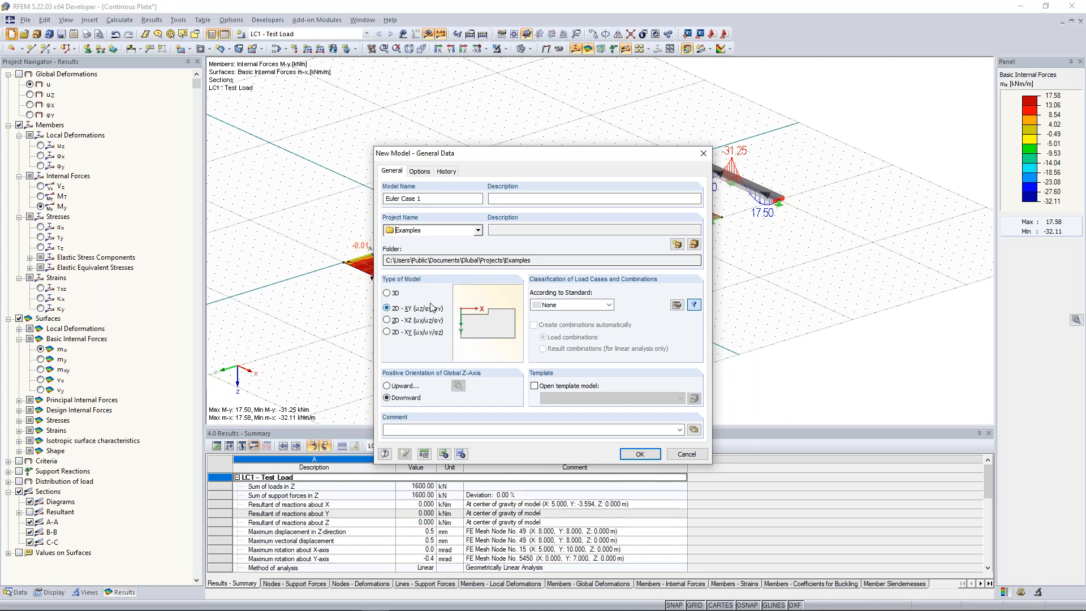
left_click(390, 293)
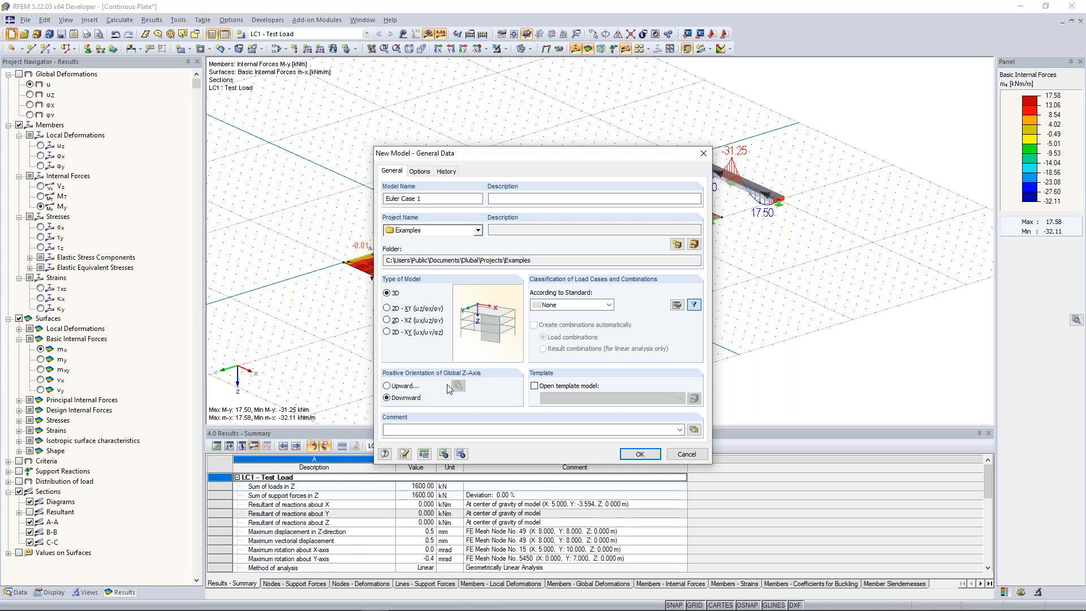
left_click(644, 454)
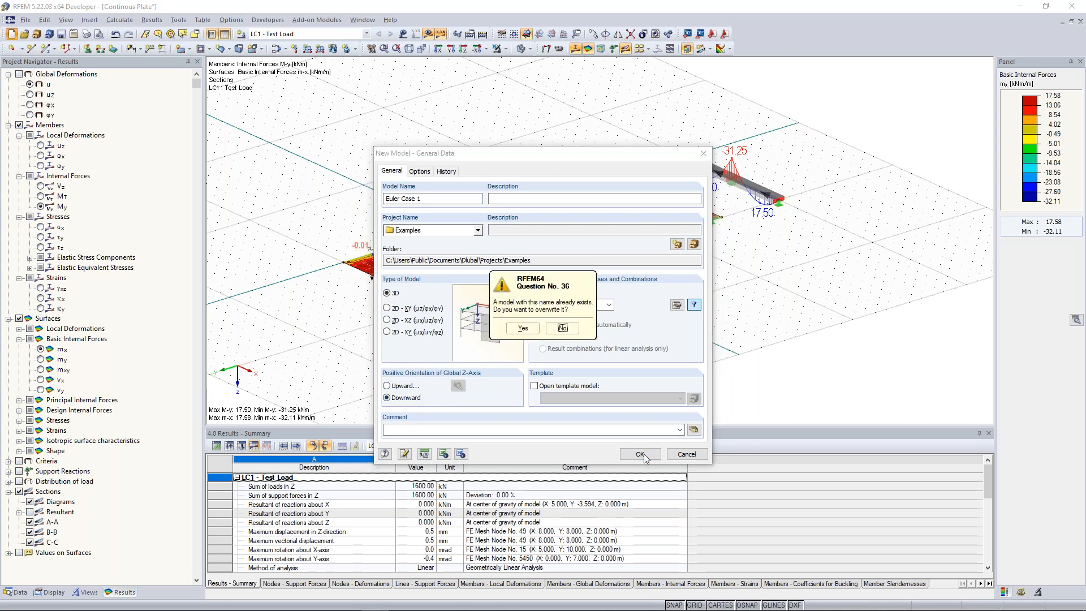
Step: Decline overwriting the existing model and create the new one under the name "Euler Case 1_1"
left_click(563, 328)
left_click(431, 199)
type("_1")
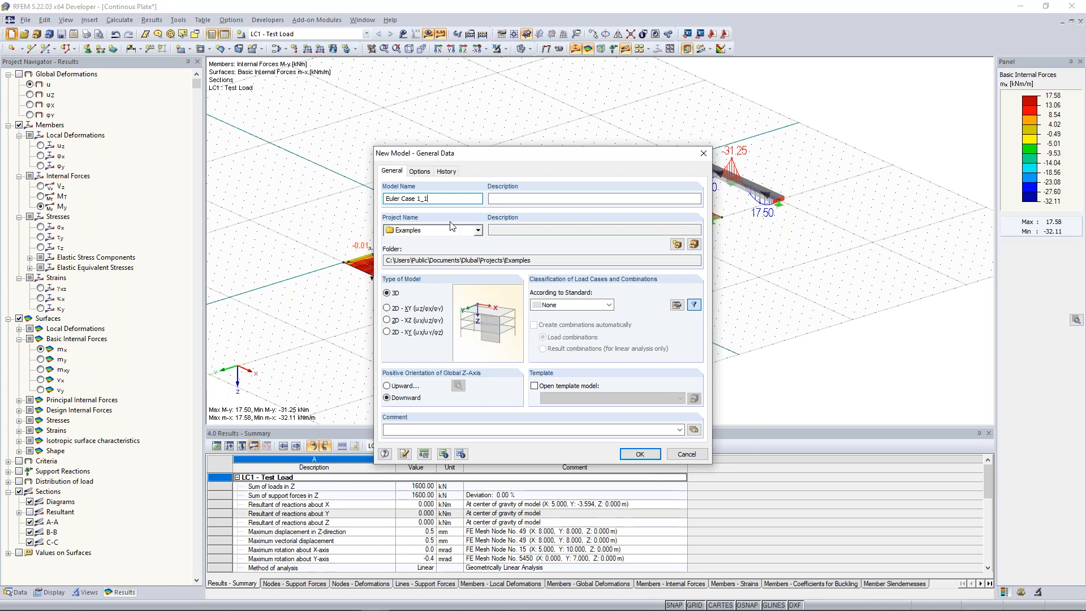
key("Return")
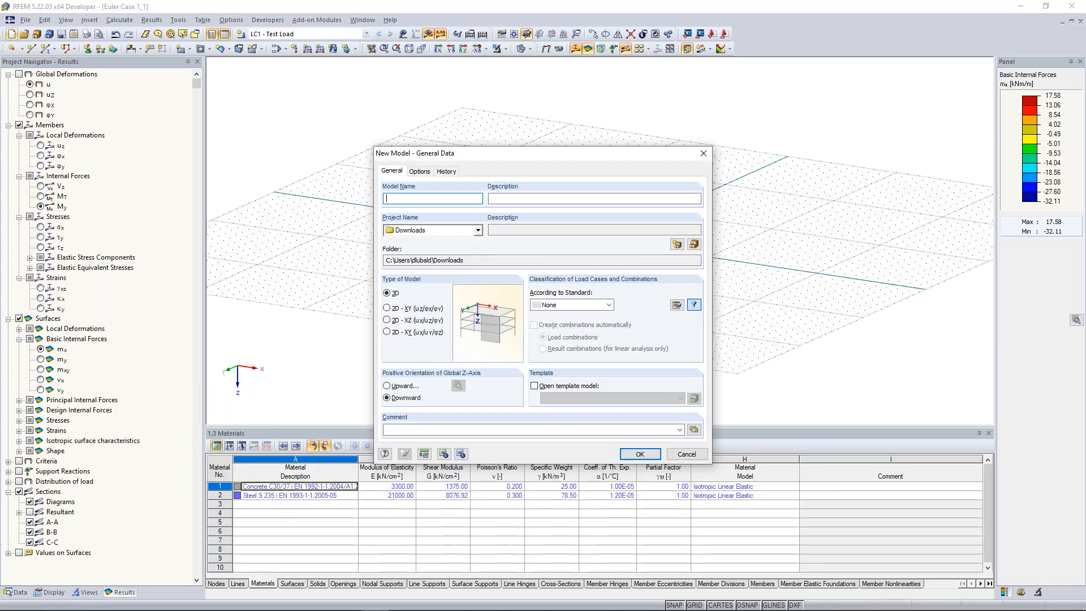
Step: Dismiss the blank new-model setup without creating another model
left_click(703, 155)
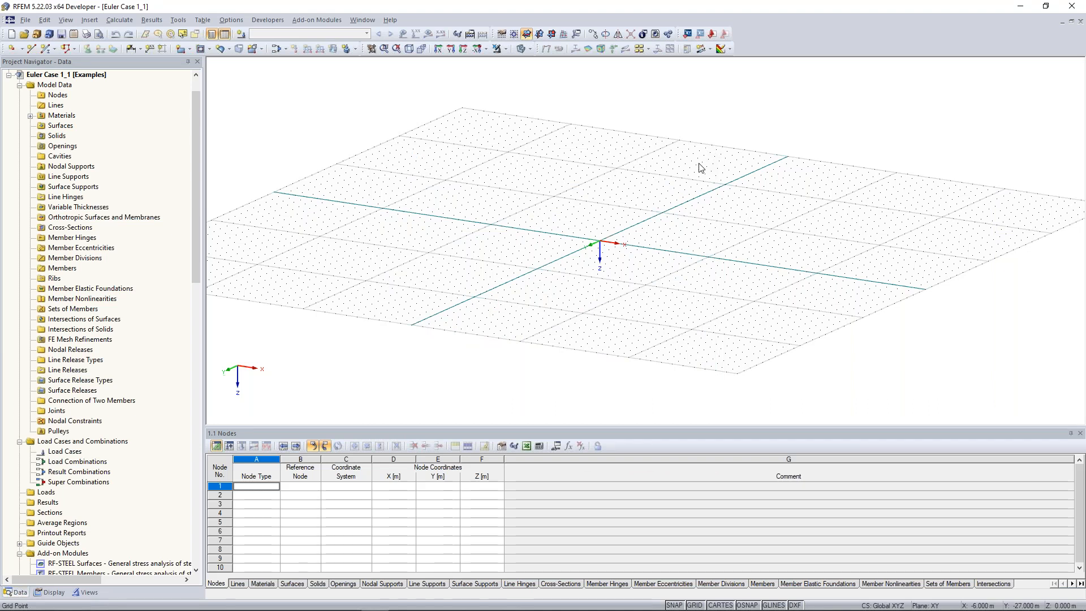
scroll(583, 226, "up", 3)
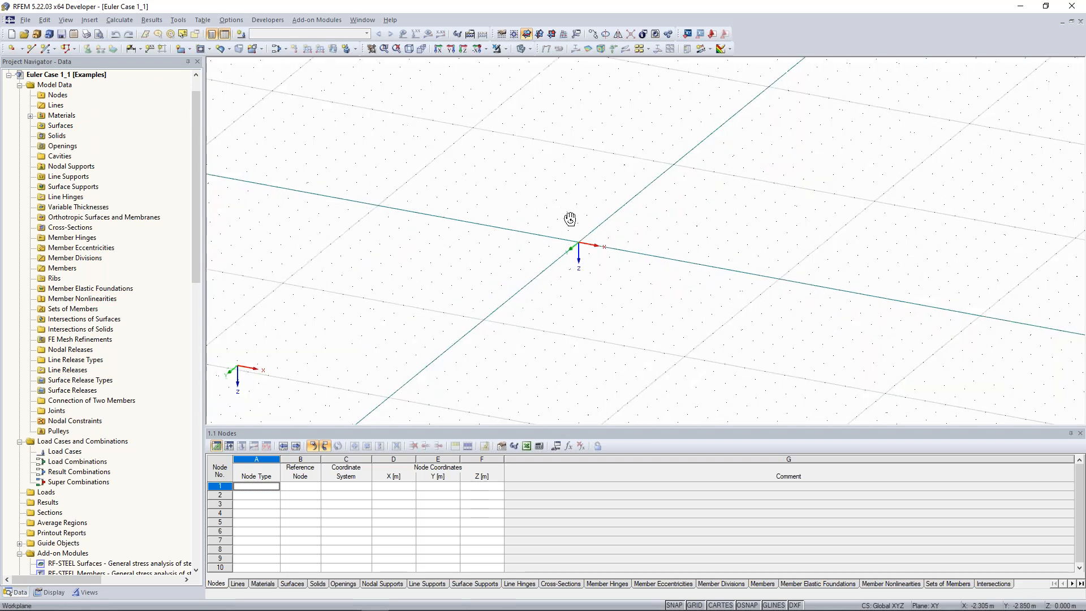
scroll(569, 227, "down", 1)
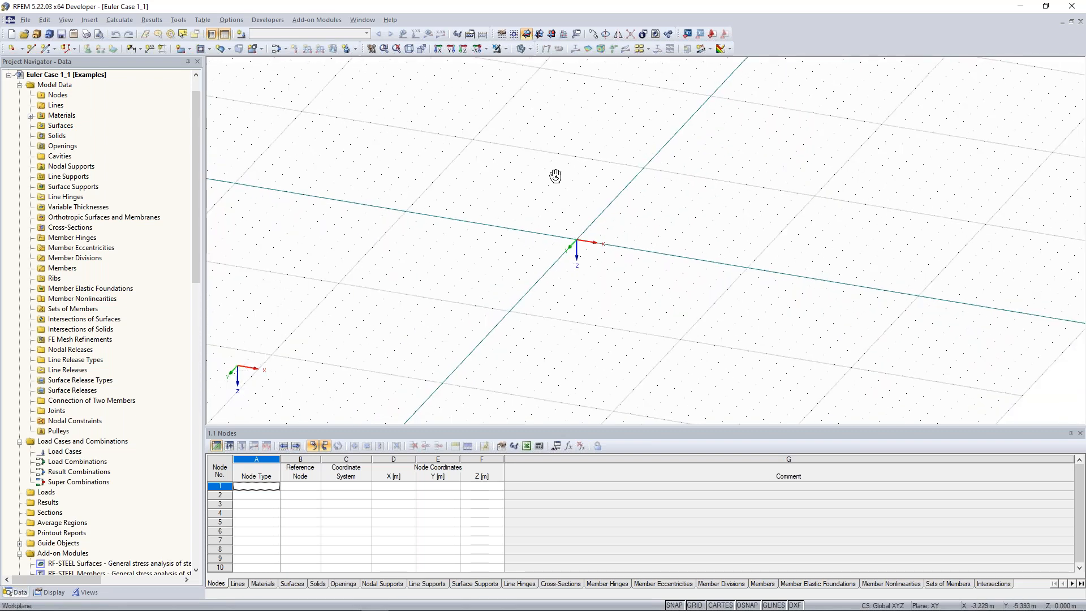
mouse_move(554, 176)
middle_mouse_down("ctrl")
mouse_move(556, 164)
mouse_move(559, 194)
middle_mouse_up("ctrl")
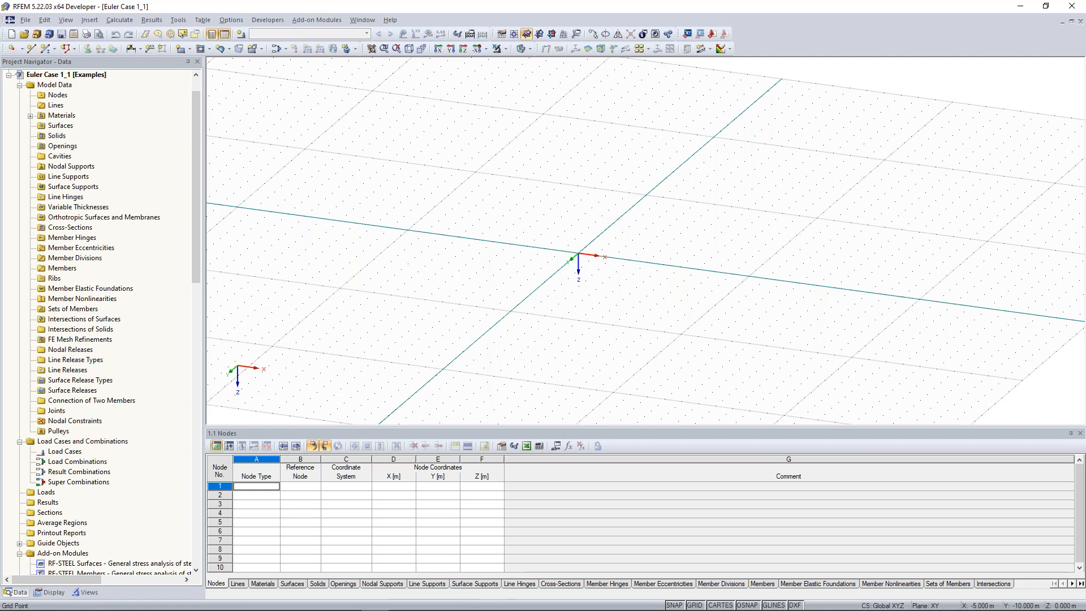
scroll(637, 233, "up", 2)
middle_click_drag(582, 204, 607, 157, "ctrl")
scroll(580, 221, "up", 2)
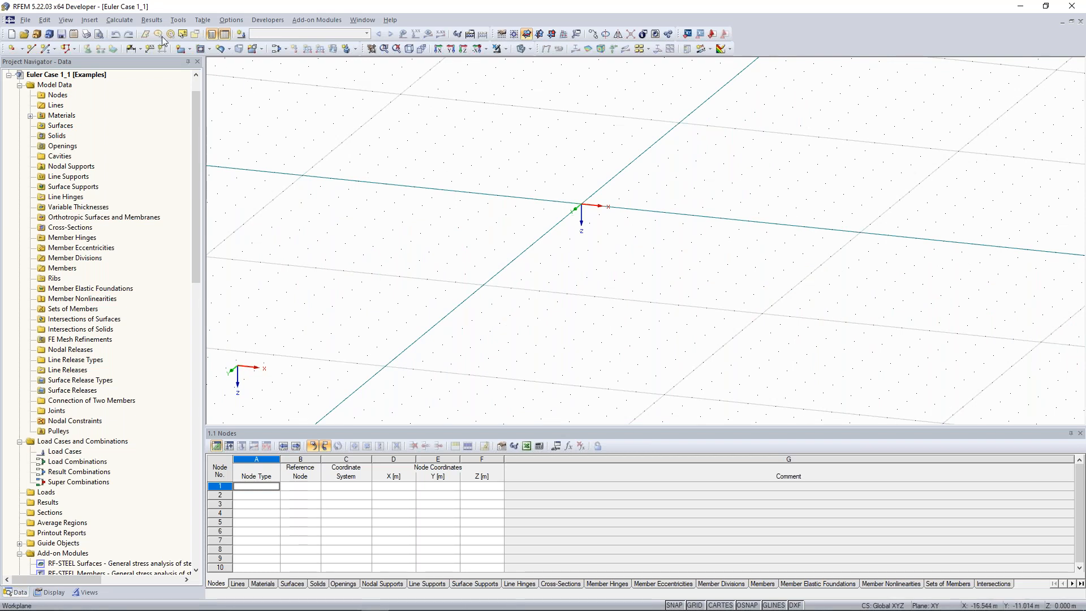
Step: Start a new beam member and open the library of rolled I-sections for its new cross-section
left_click(47, 53)
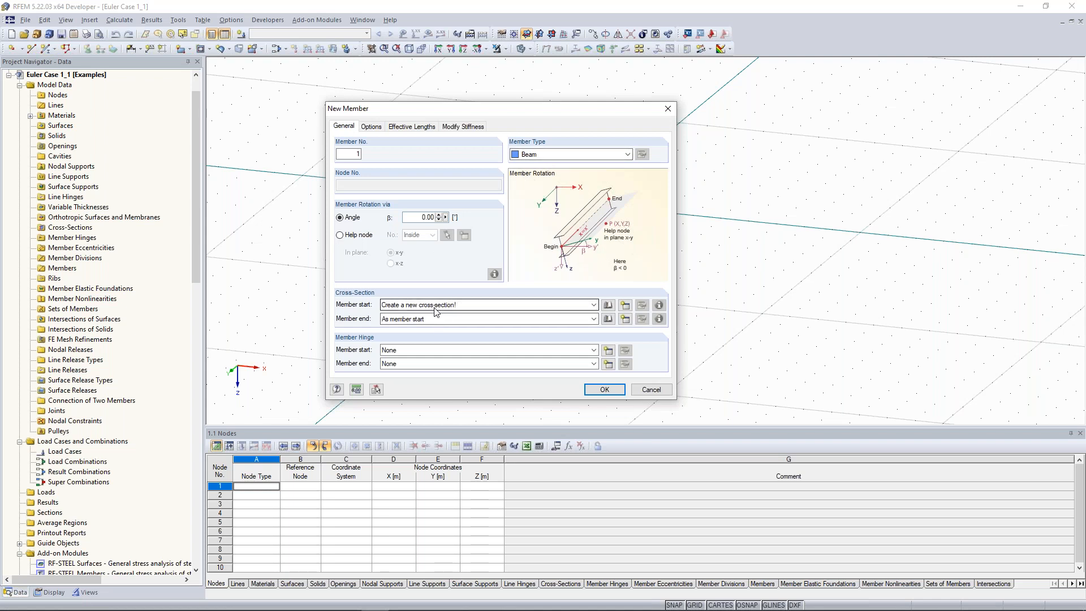
left_click(627, 307)
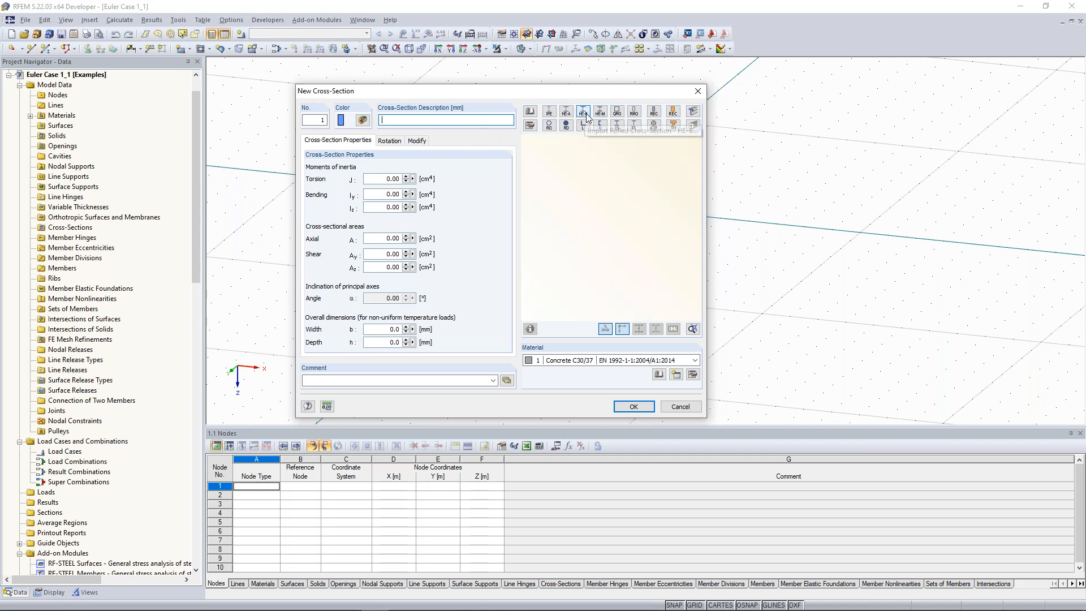
left_click_drag(584, 95, 584, 101)
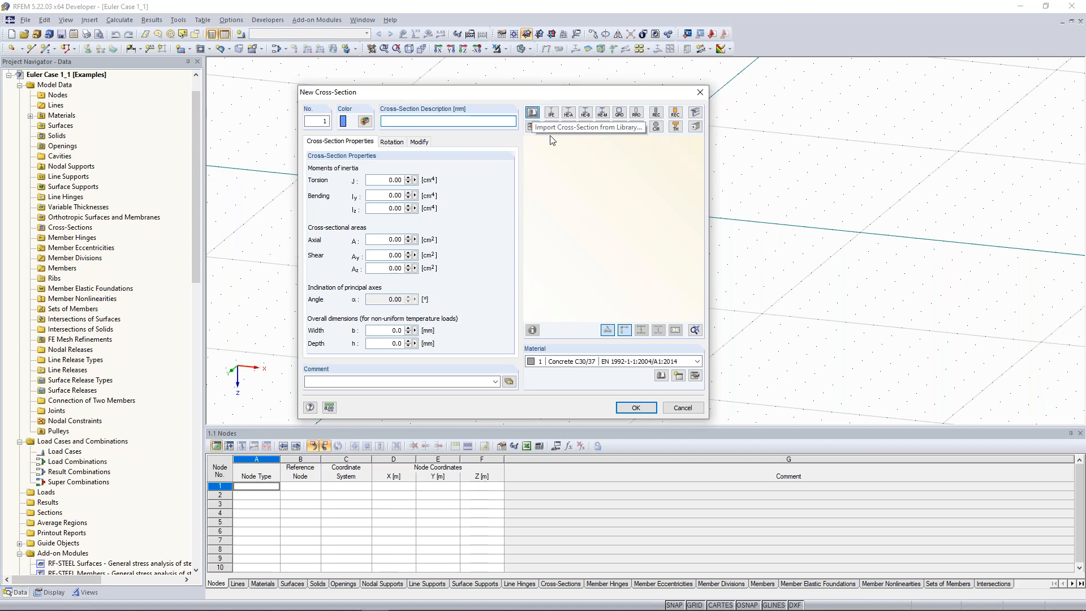
left_click(532, 115)
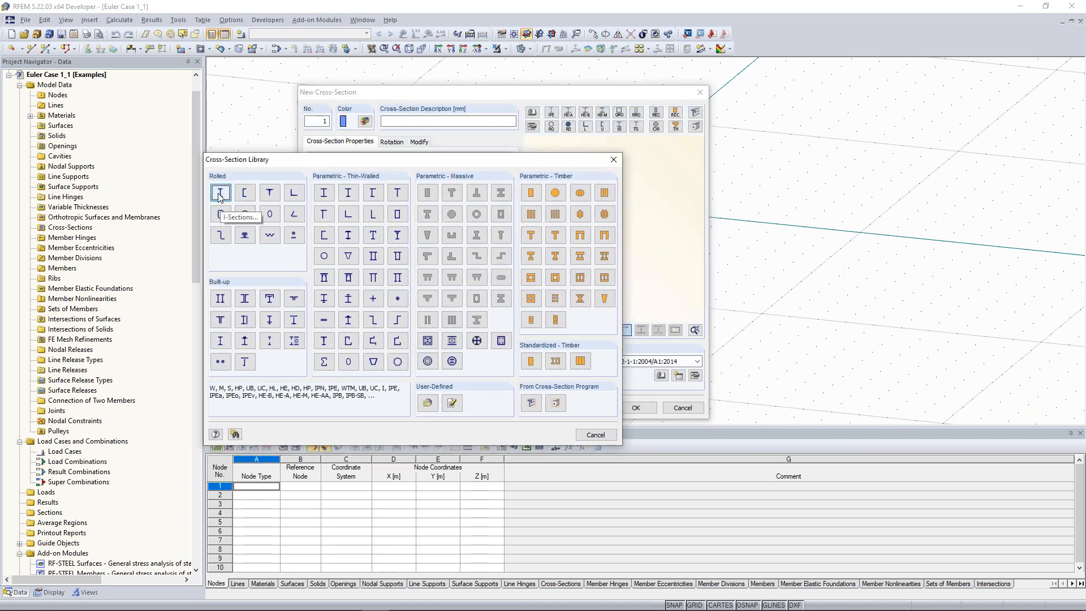
left_click(220, 195)
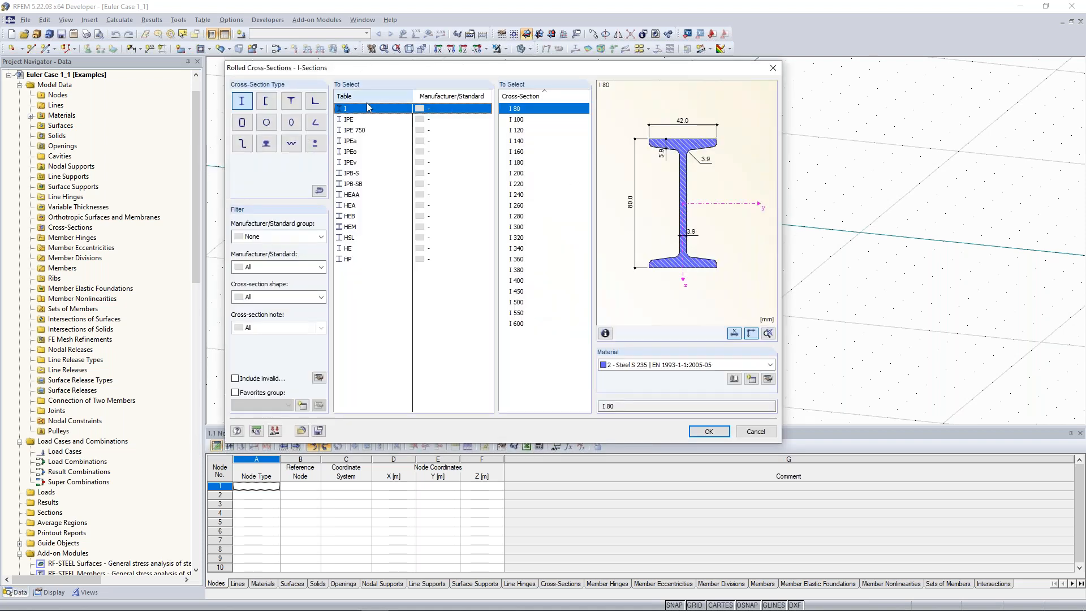
Step: Assign the HEB 300 section in Steel S 235 to the new member and accept its beam settings
left_click(350, 218)
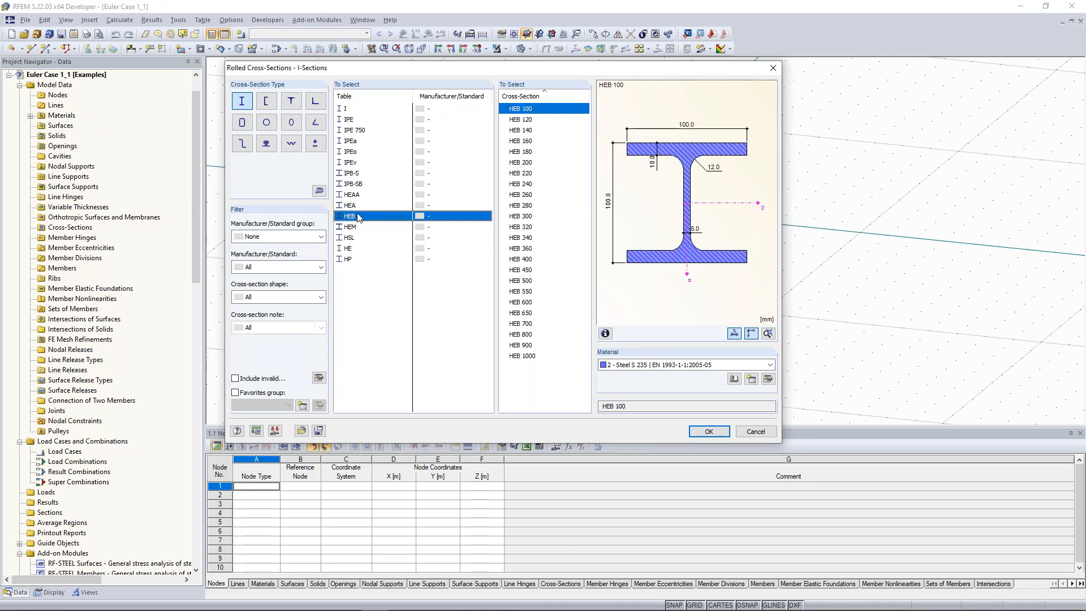
left_click(350, 207)
left_click(349, 218)
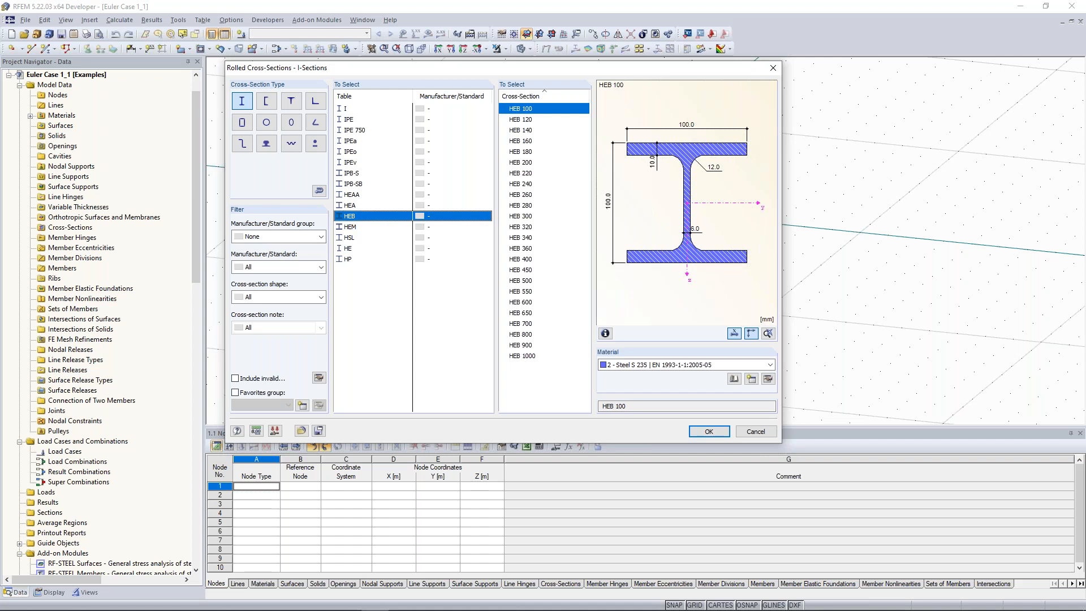
left_click(349, 206)
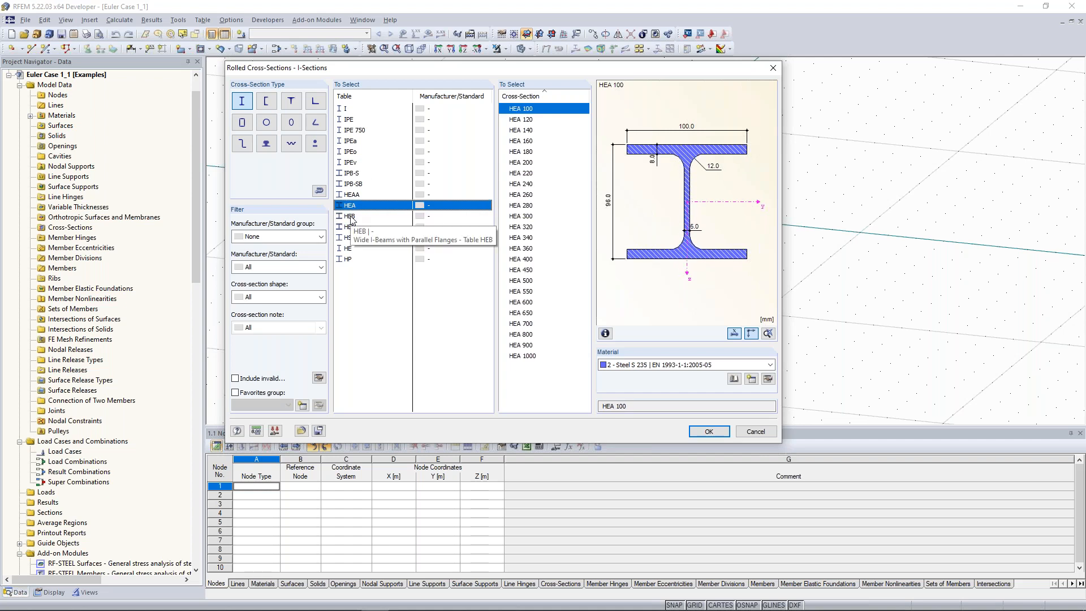
left_click(350, 218)
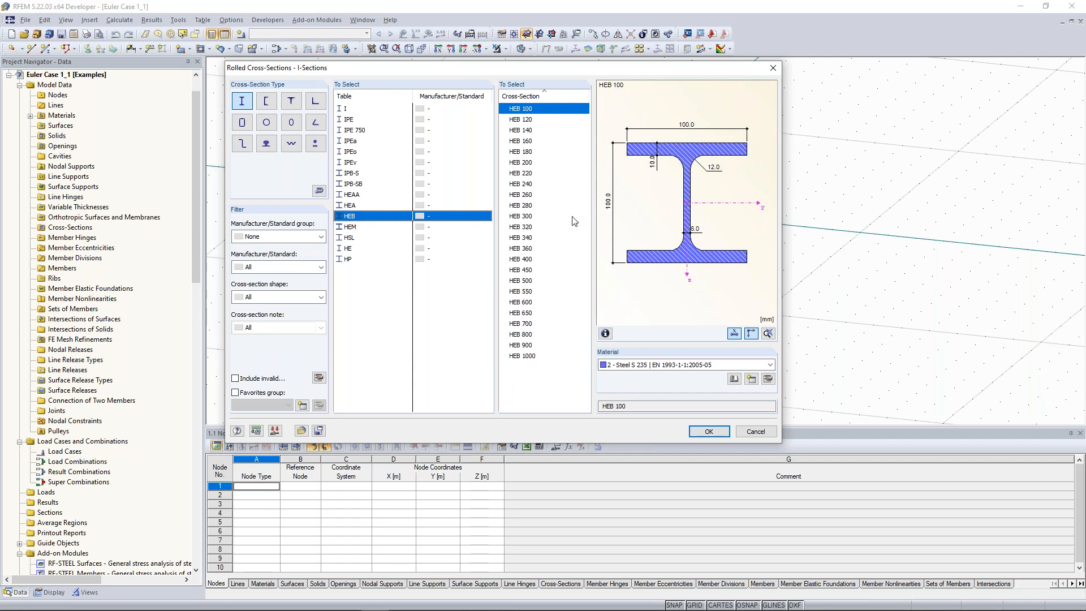
left_click(529, 218)
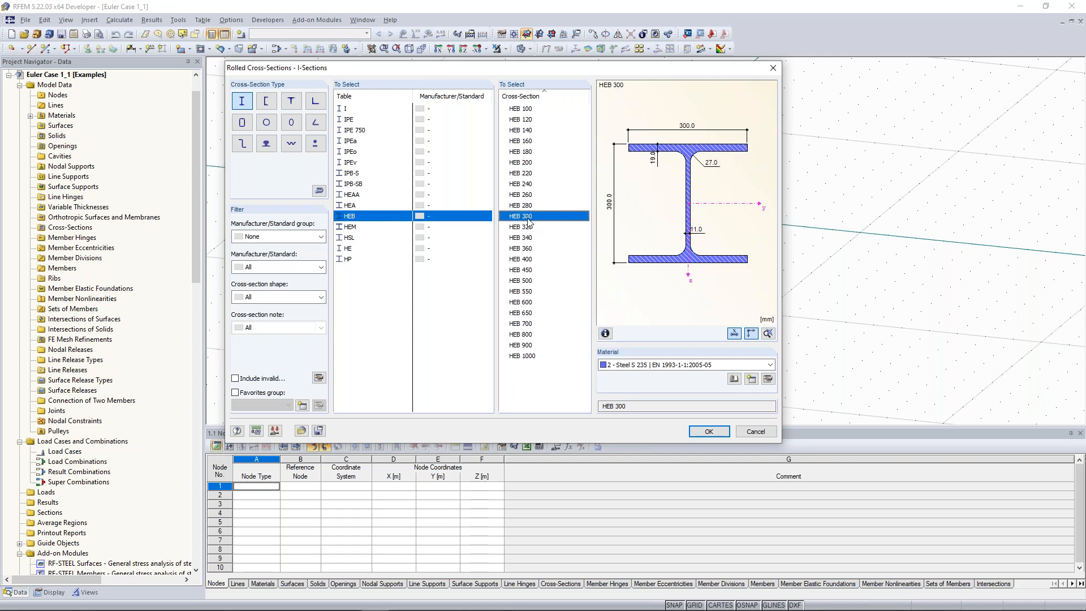
left_click(699, 433)
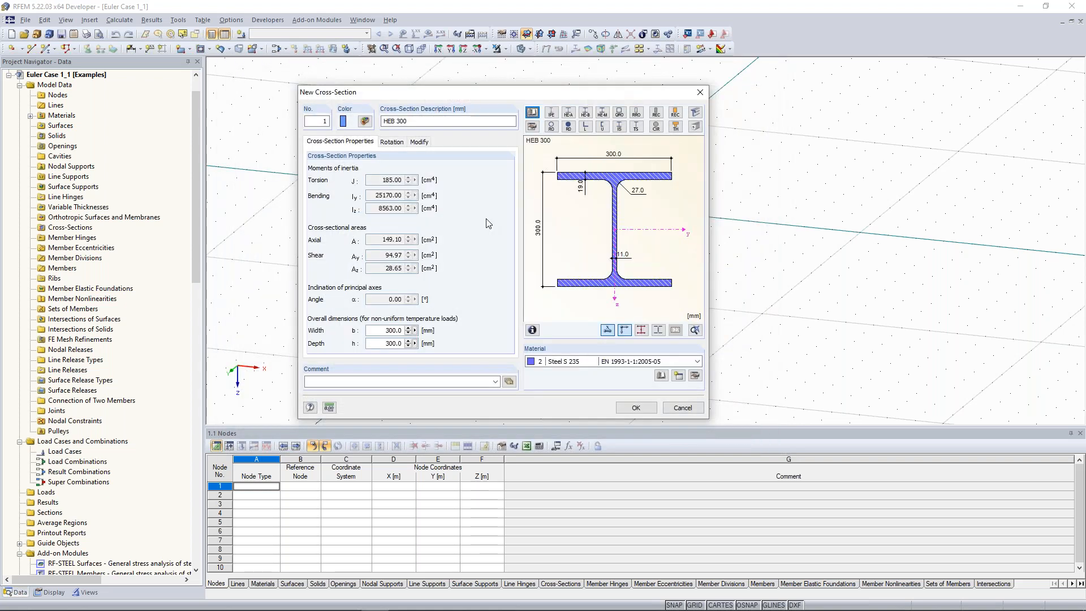
left_click(638, 409)
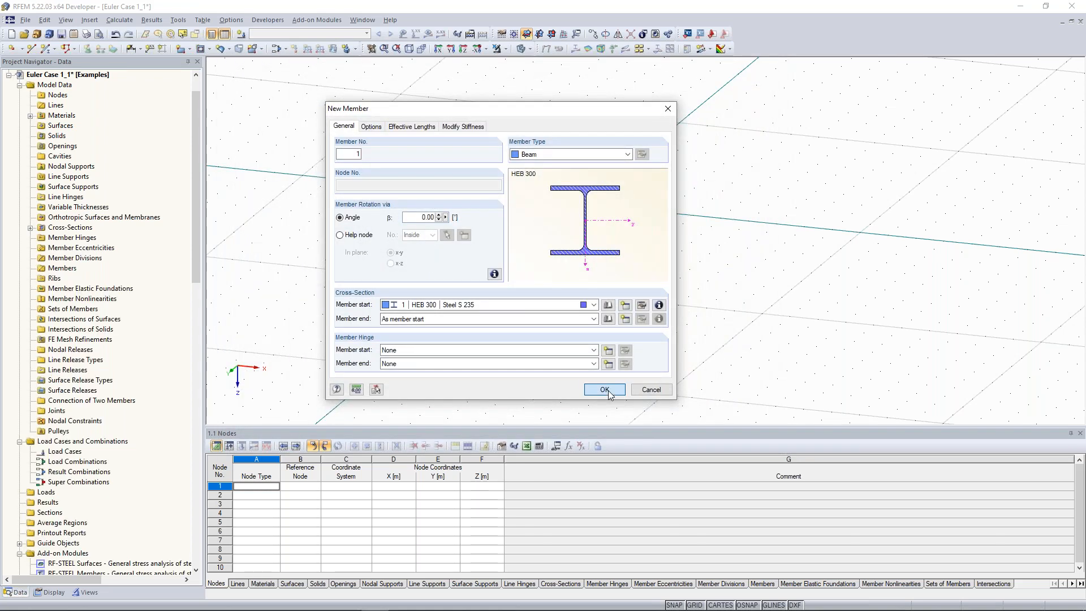
left_click(605, 390)
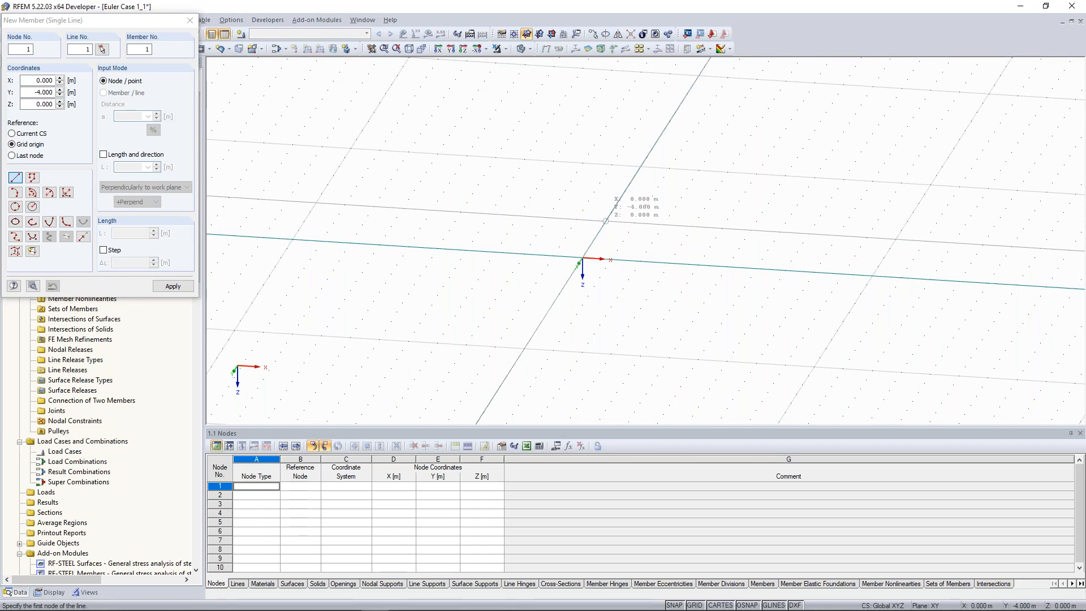
Step: Enable length and direction input for the member and set its length to 10 m perpendicular to the work plane
scroll(606, 221, "up", 2)
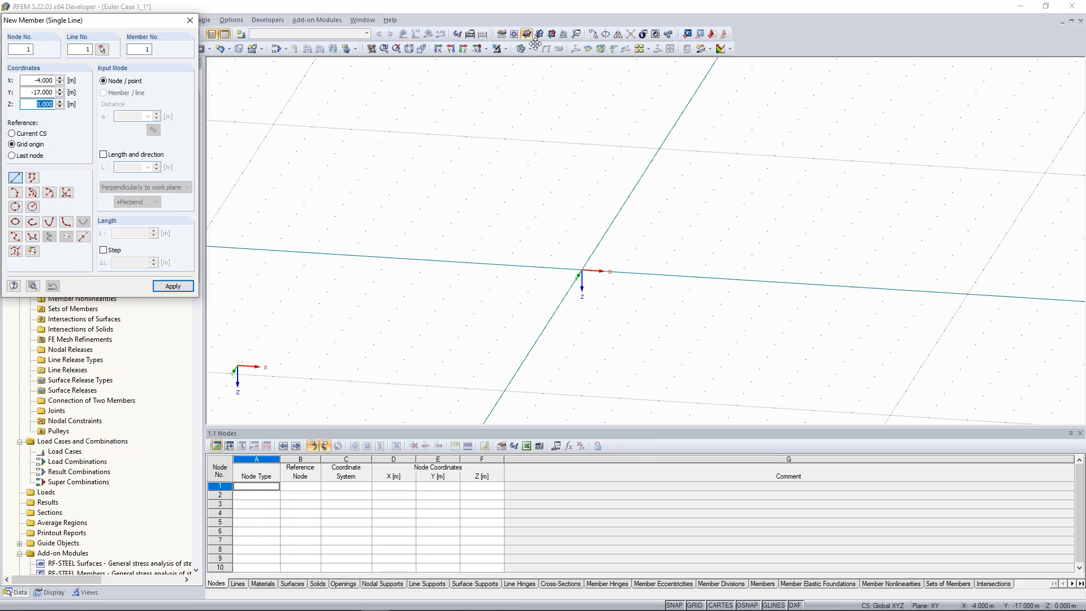
middle_click_drag(536, 44, 556, 94)
scroll(556, 94, "down", 2)
left_click_drag(130, 25, 347, 77)
left_click(327, 207)
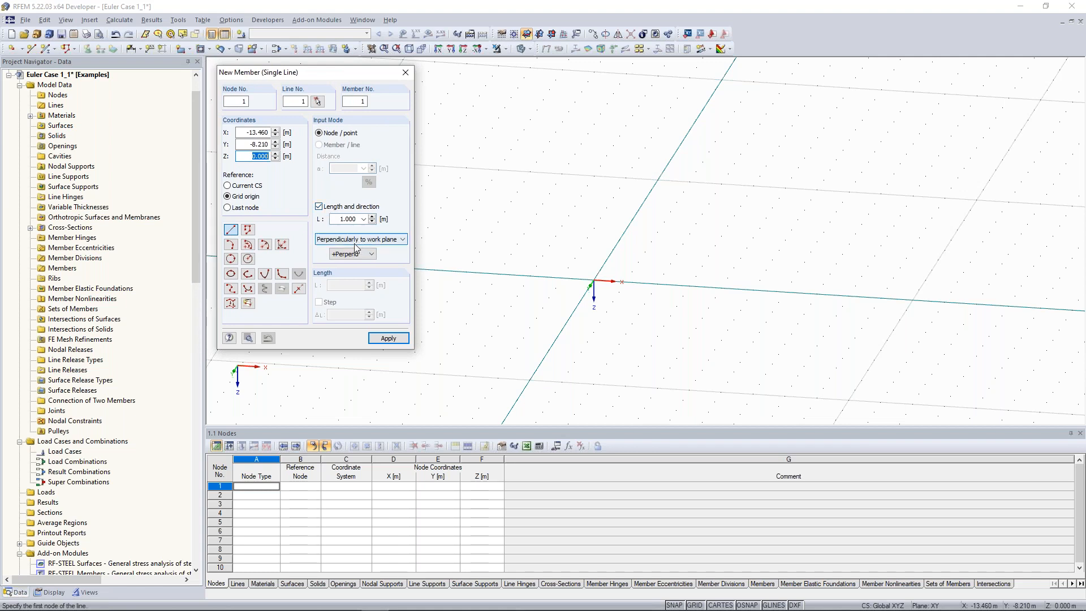
left_click(341, 219)
type("0")
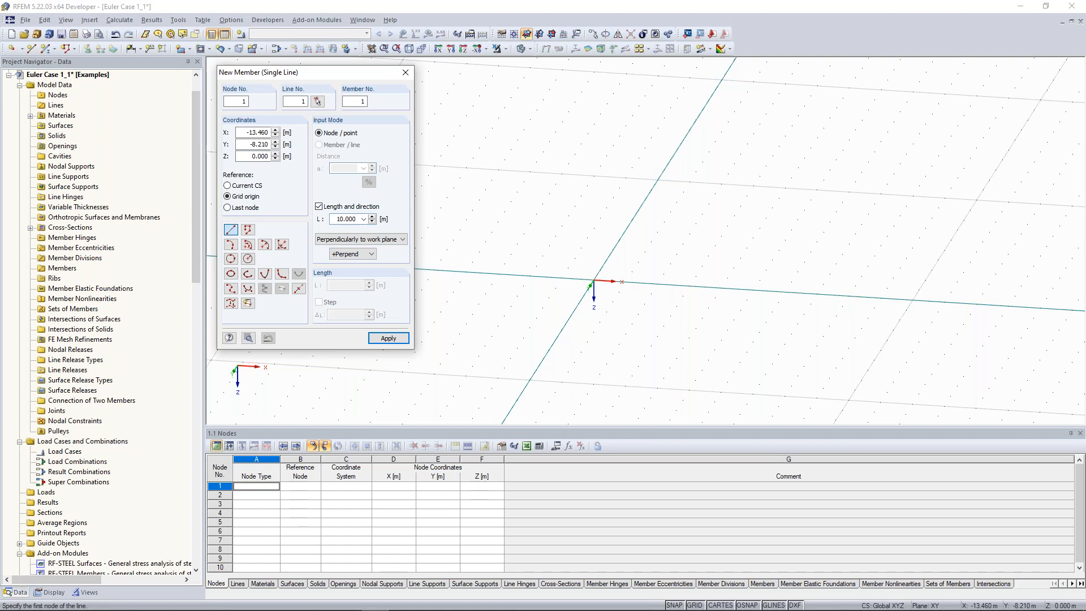
Step: Place the member as a vertical column from the grid origin, extending upward in the -Perpend direction to Z -10 m
scroll(520, 246, "down", 1)
scroll(518, 245, "down", 2)
middle_click_drag(519, 245, 540, 136)
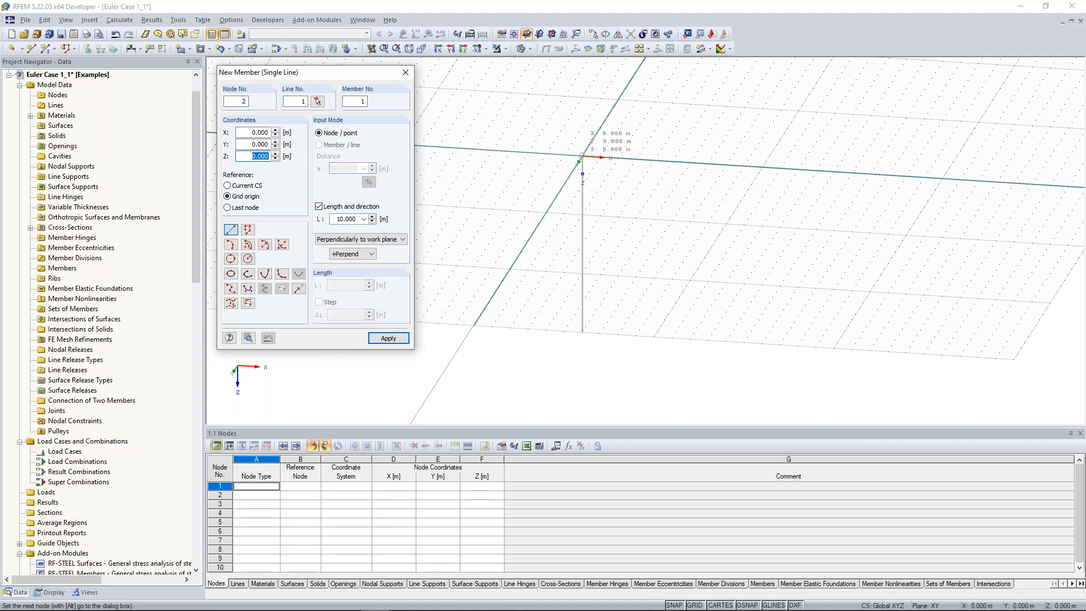
middle_click_drag(582, 156, 601, 280)
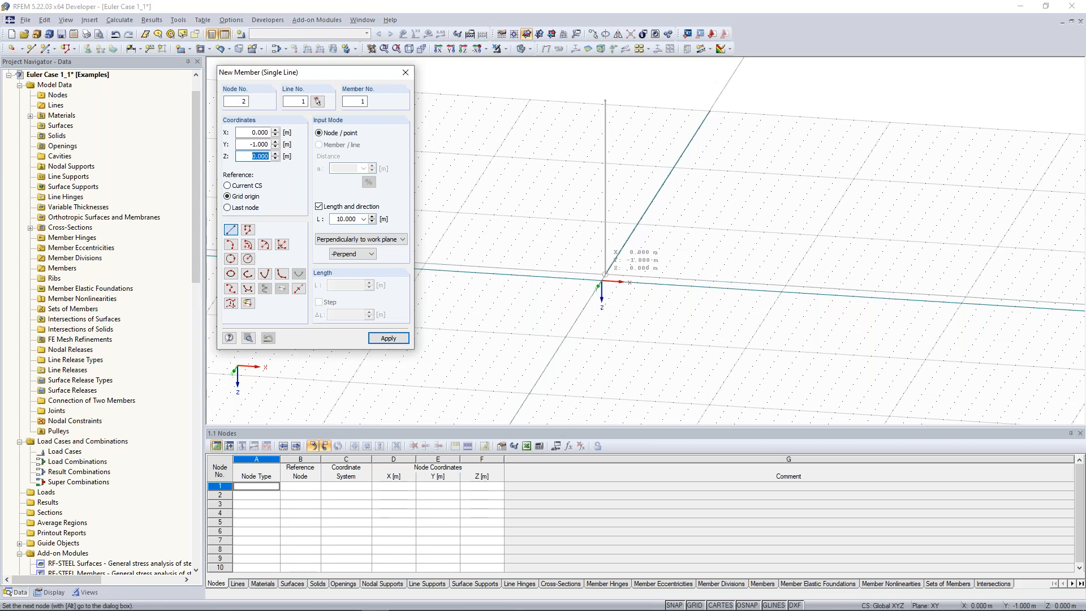
left_click(605, 276)
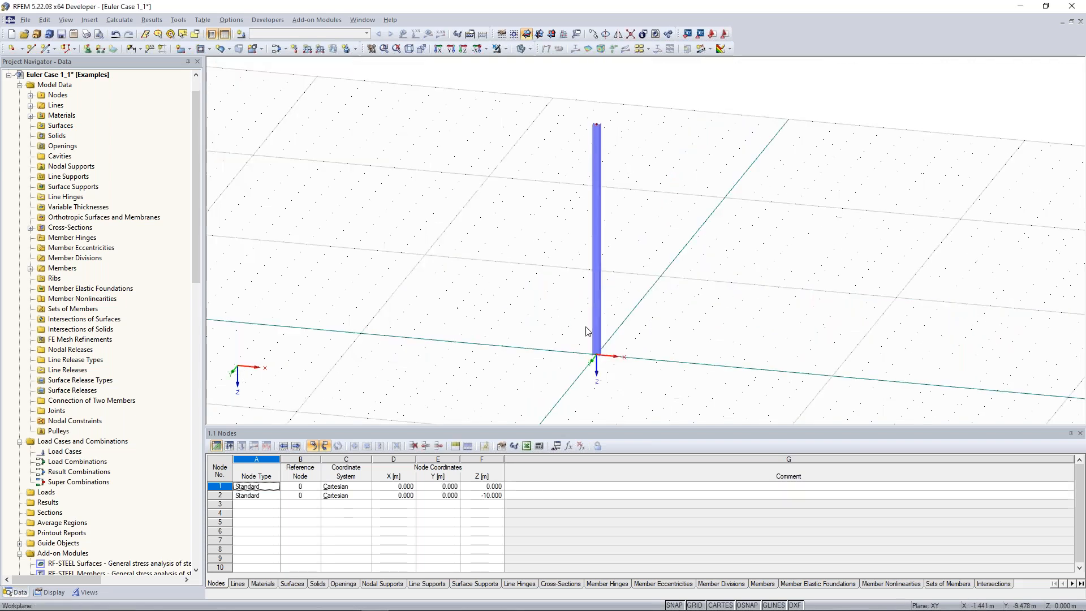
Step: Select the column's base node and start a new nodal support on it with the Rigid type
middle_click_drag(586, 327, 578, 293)
left_click_drag(466, 229, 705, 378)
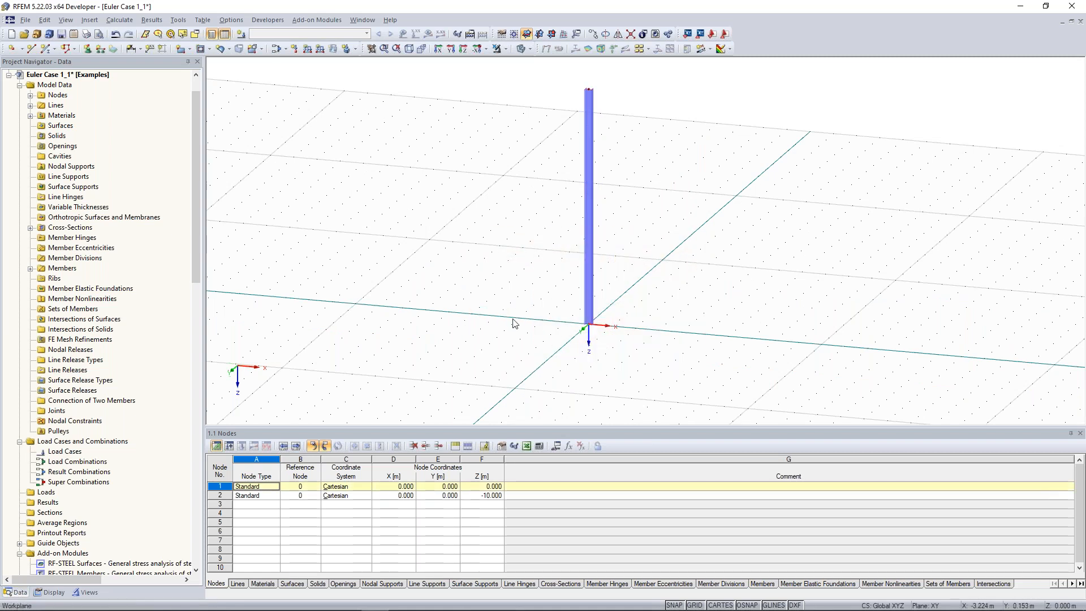
left_click(88, 49)
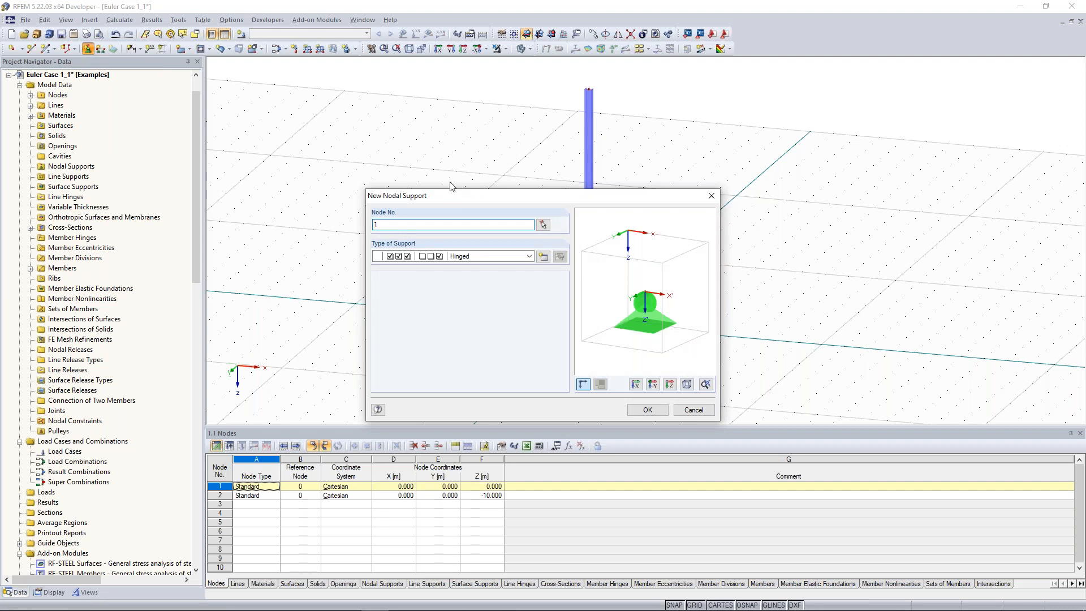
left_click_drag(461, 200, 349, 94)
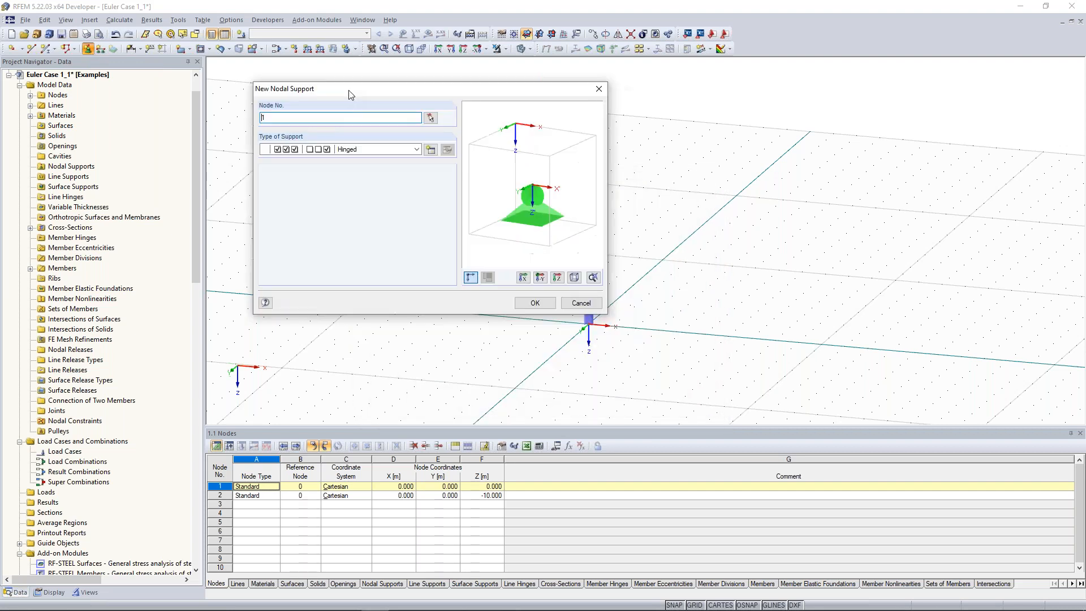
left_click(417, 148)
left_click(348, 169)
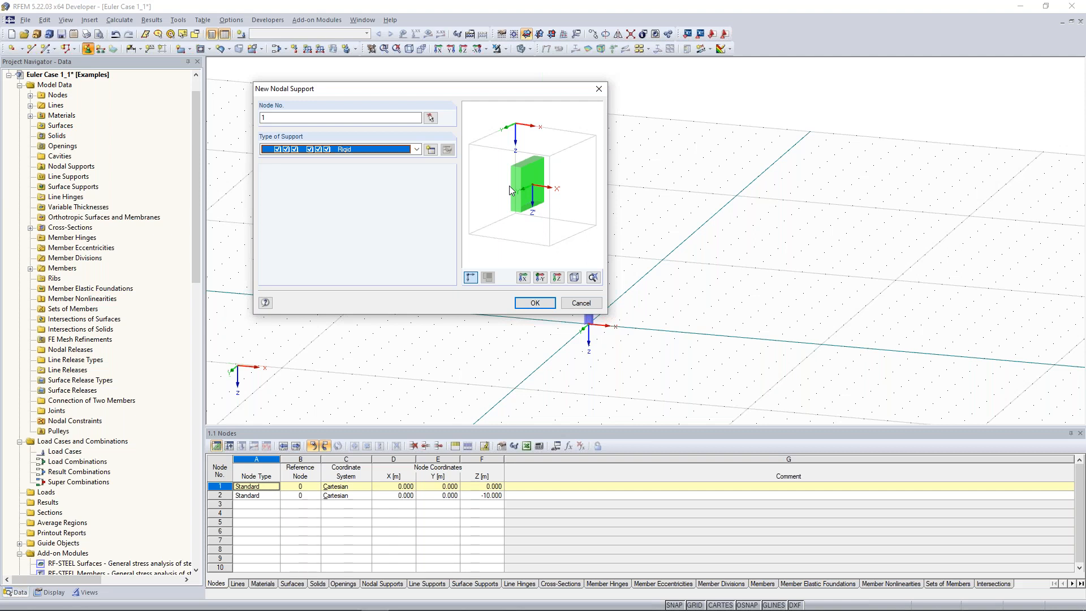
left_click(447, 149)
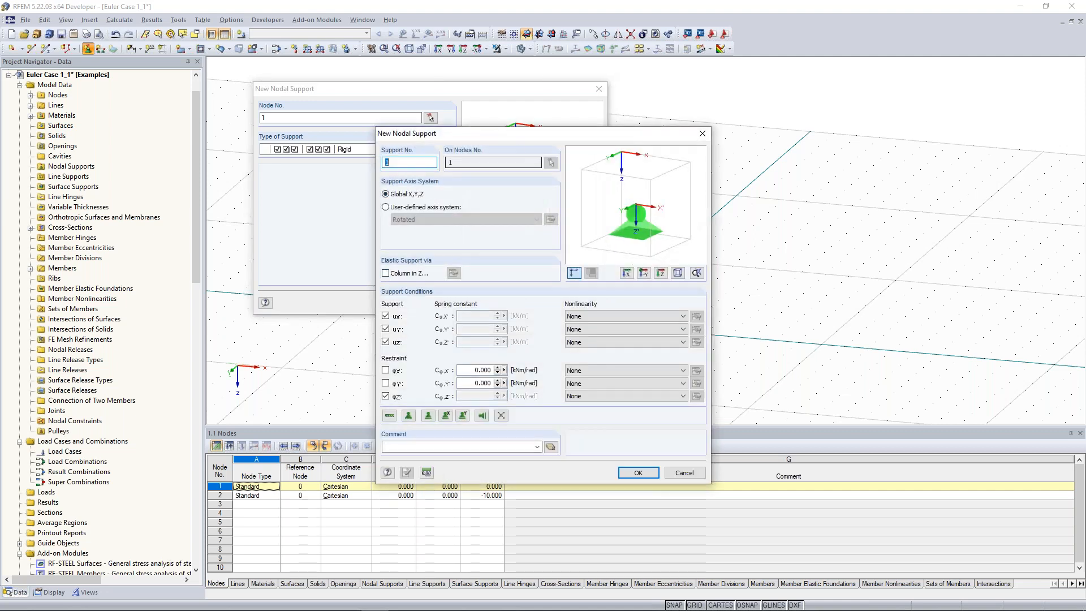
left_click_drag(532, 139, 659, 105)
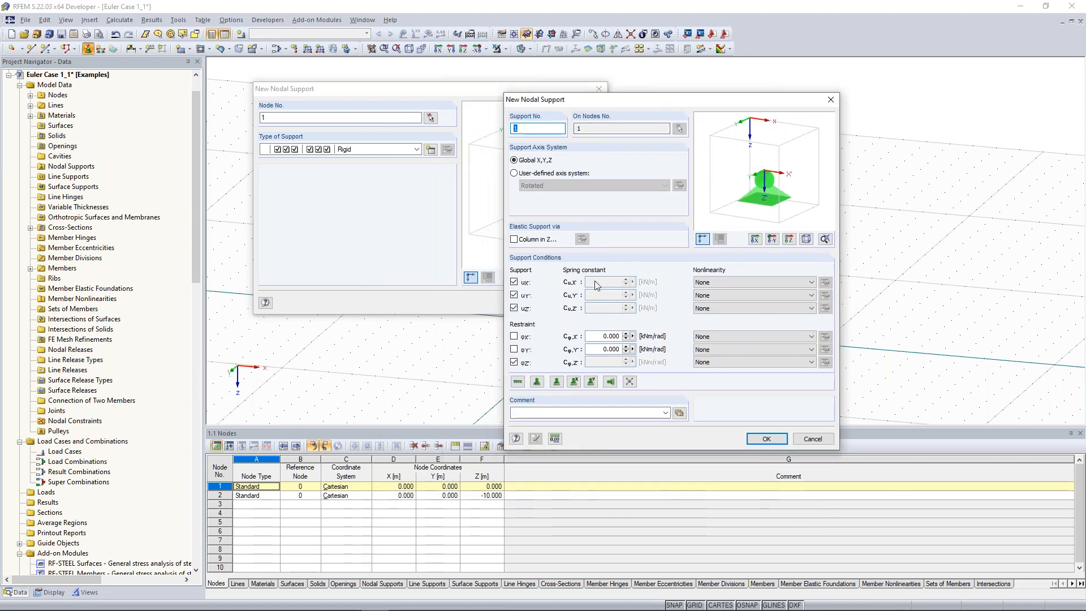
left_click(513, 349)
left_click(513, 337)
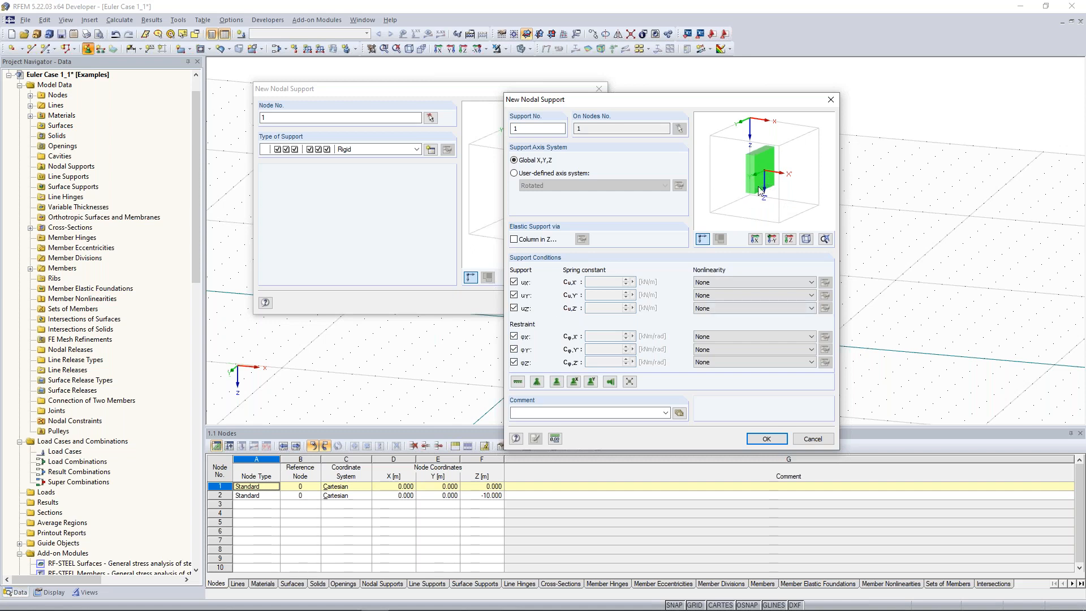
left_click(831, 100)
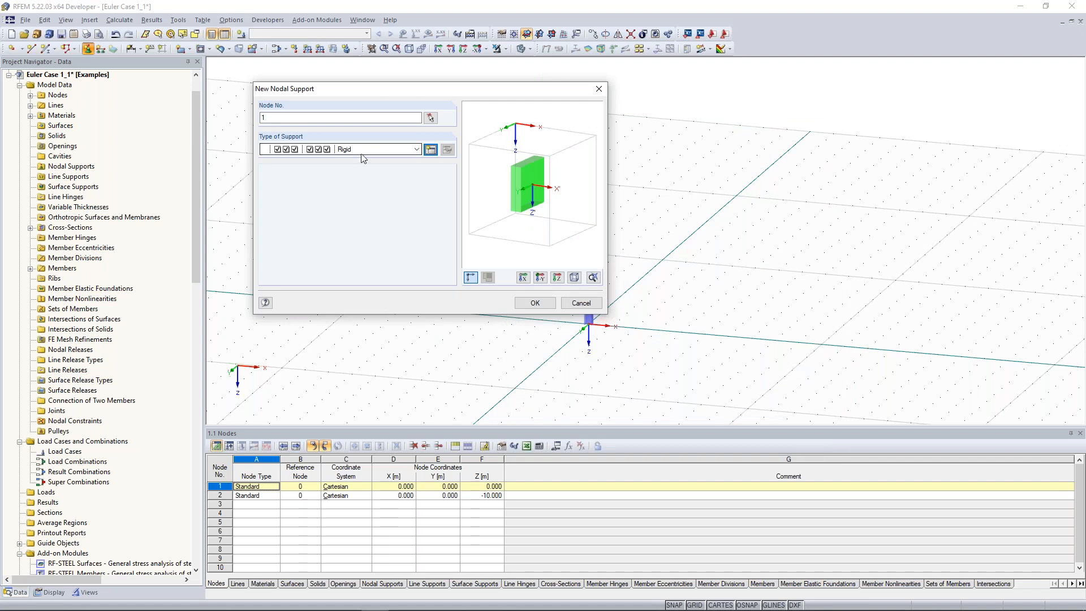
Step: Apply the predefined Rigid support to node 1 at the column's base
left_click(342, 150)
left_click(346, 167)
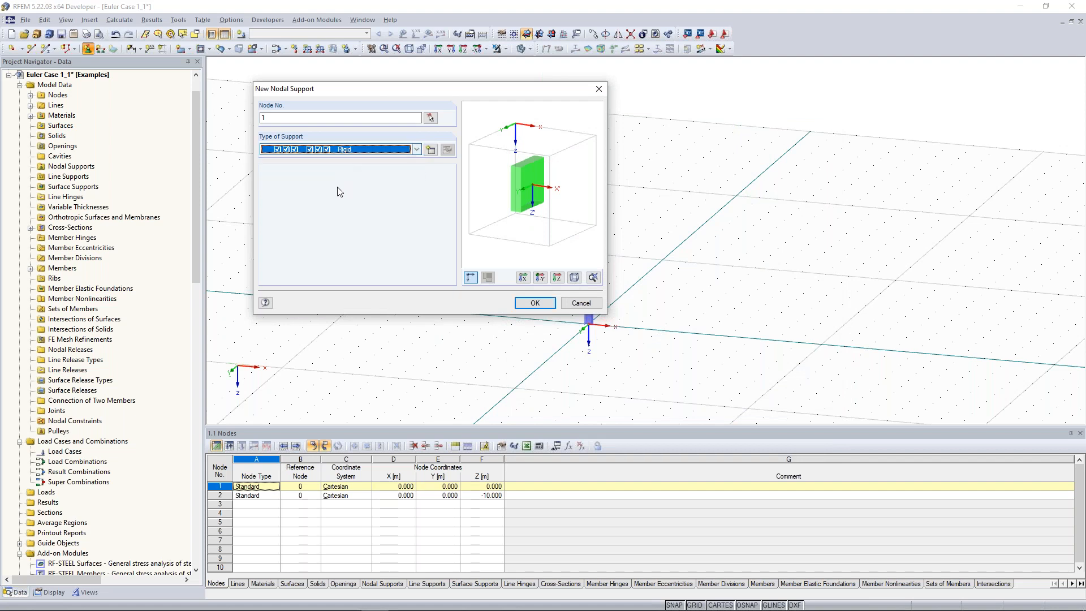
left_click(535, 306)
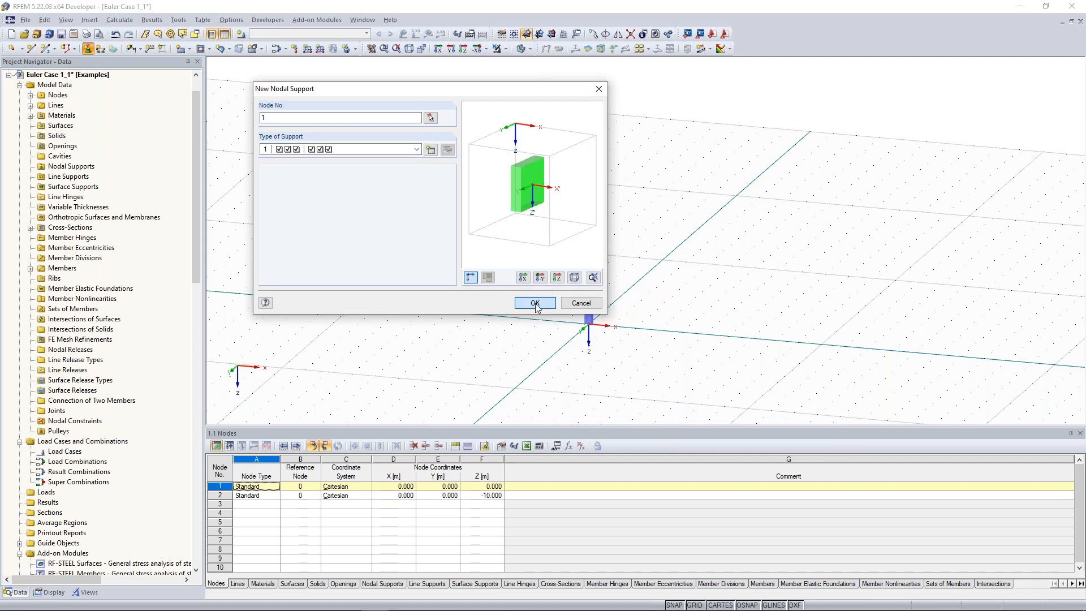
scroll(601, 341, "up", 2)
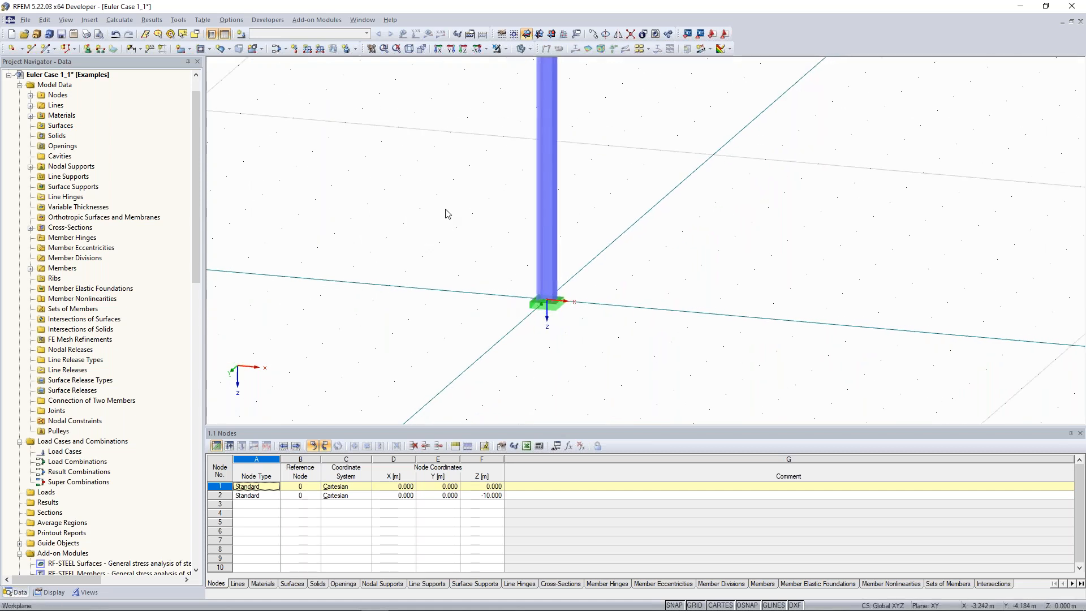
Step: Create load case LC1 with the description "Test Load", the Permanent action category and self-weight deactivated
scroll(429, 217, "down", 1)
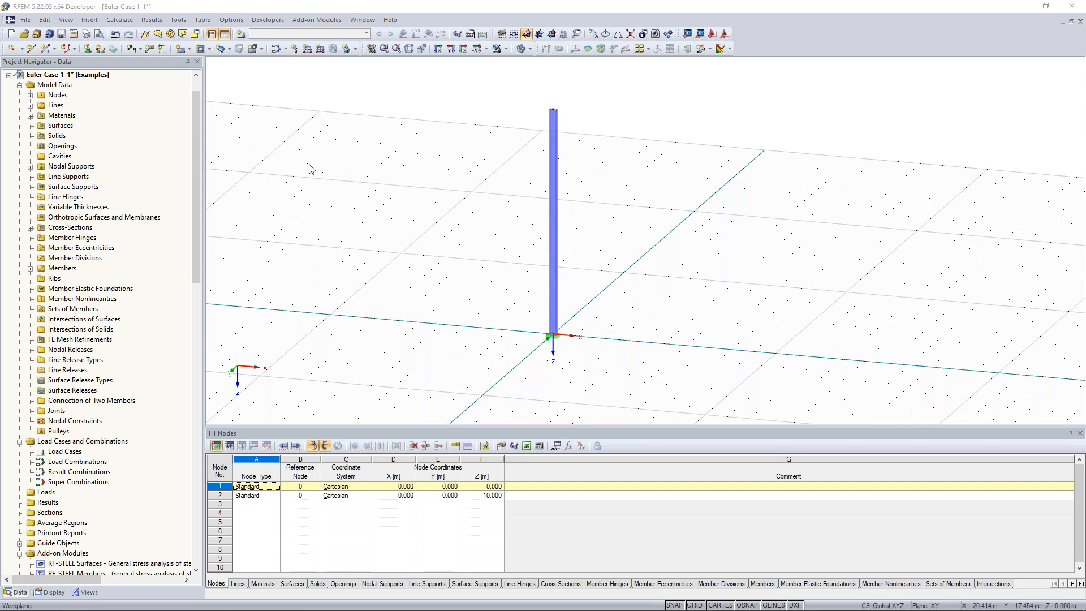
left_click(241, 35)
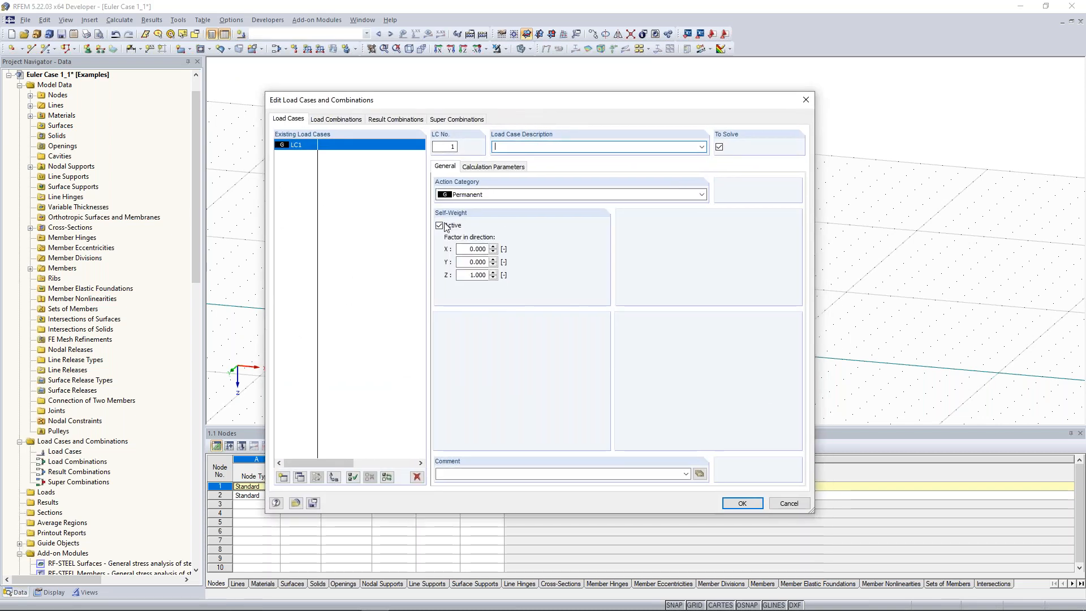
left_click(440, 225)
left_click(518, 147)
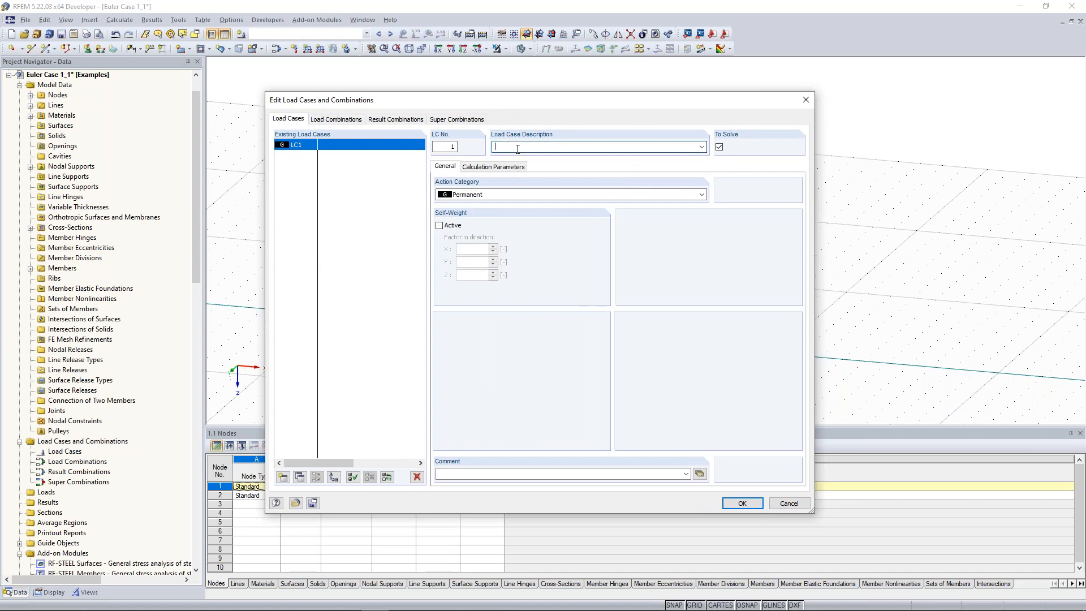
type("Test")
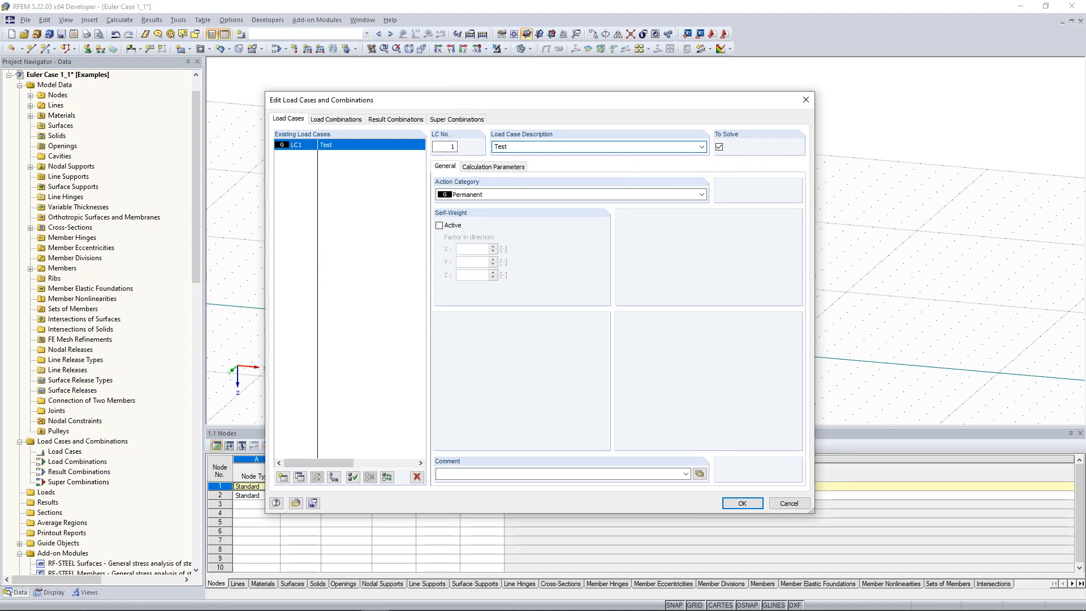
type(" Load")
left_click_drag(564, 102, 565, 88)
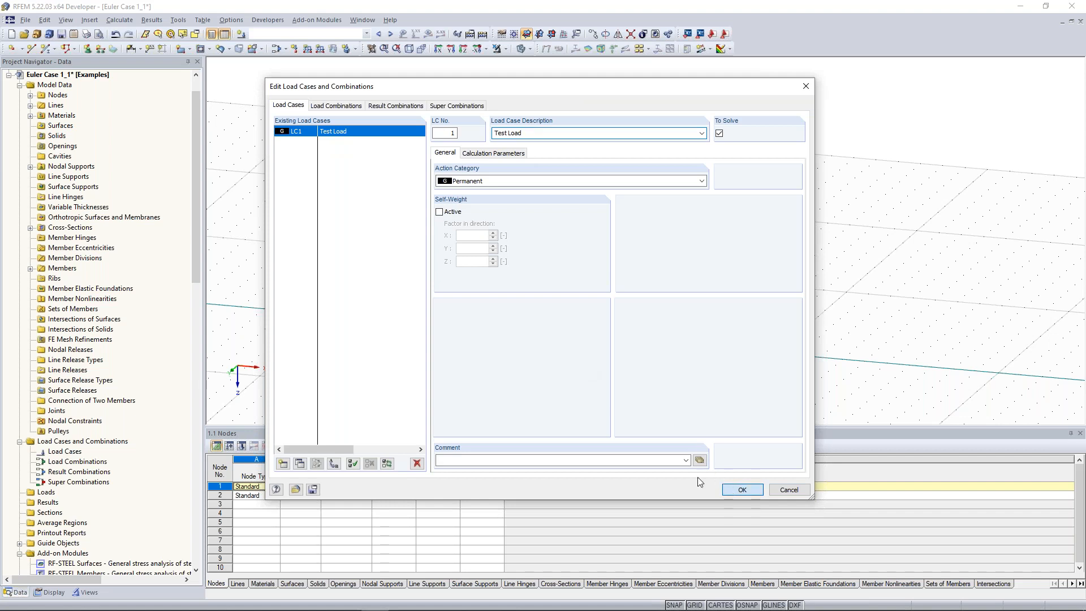
key("Return")
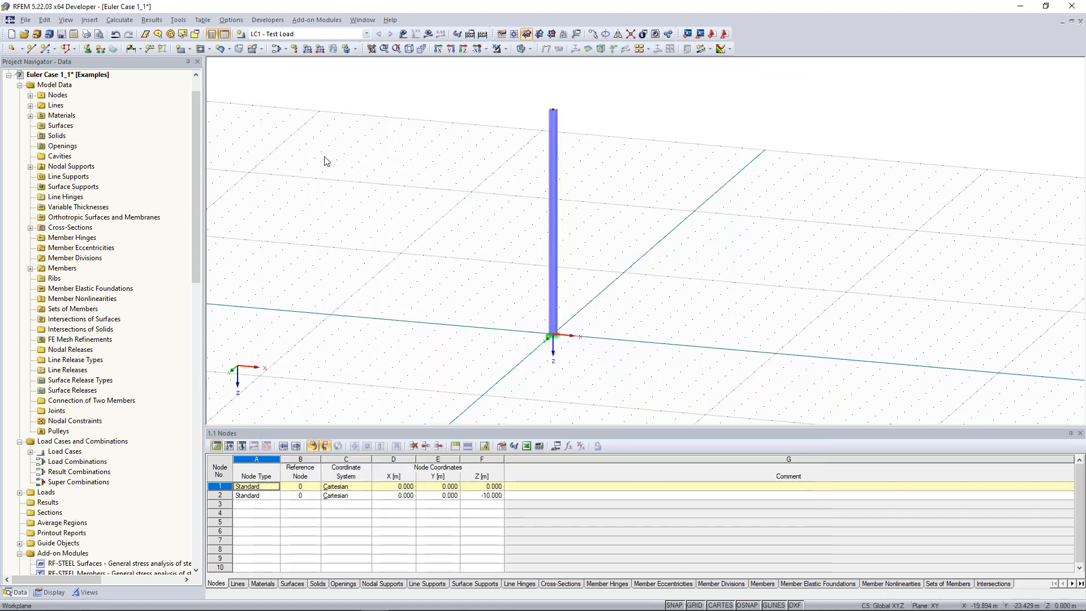
Step: Apply a nodal load with a vertical force PZ of 100 kN to the column's top node
middle_click_drag(388, 175, 404, 190)
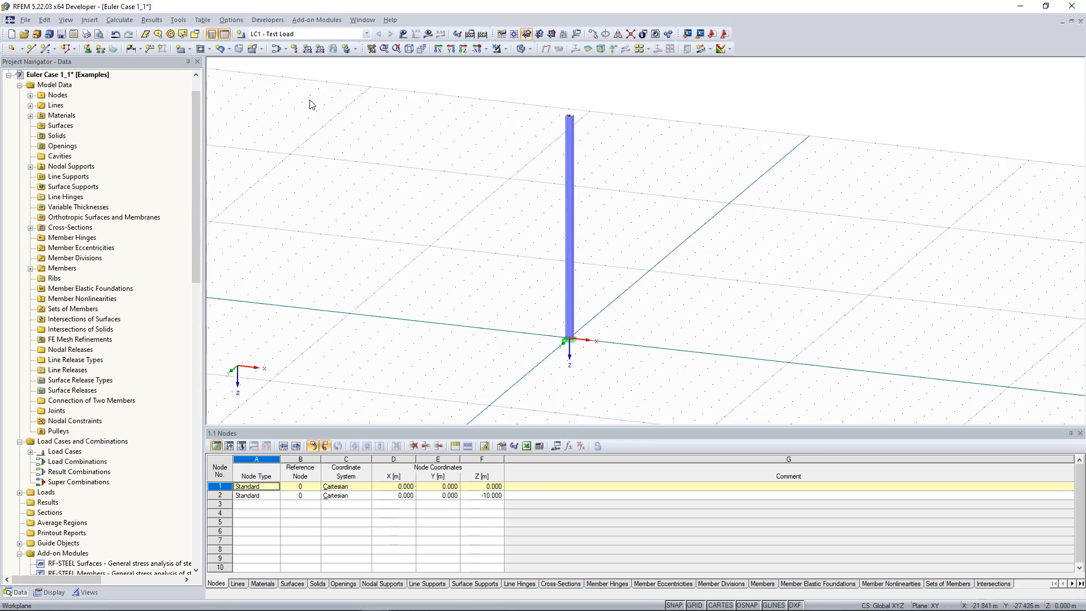
left_click(296, 50)
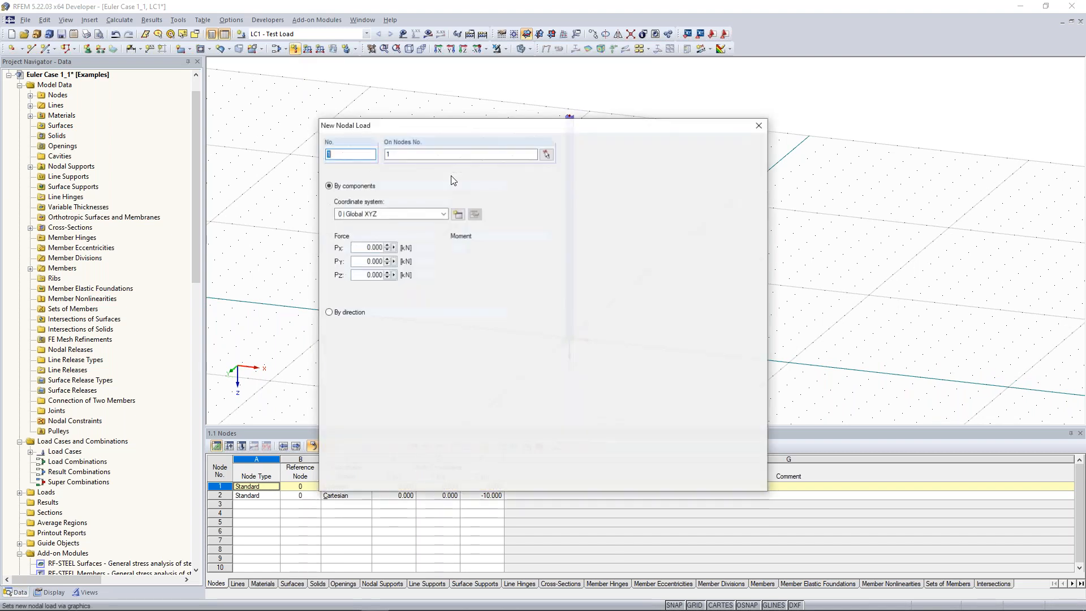
double_click(367, 276)
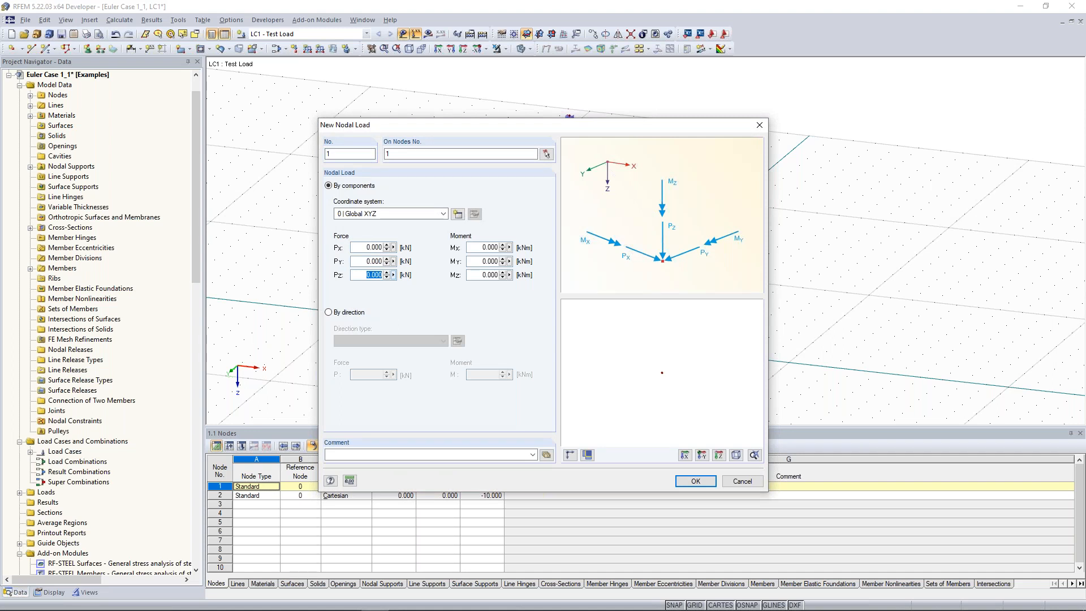
type("100")
key("Return")
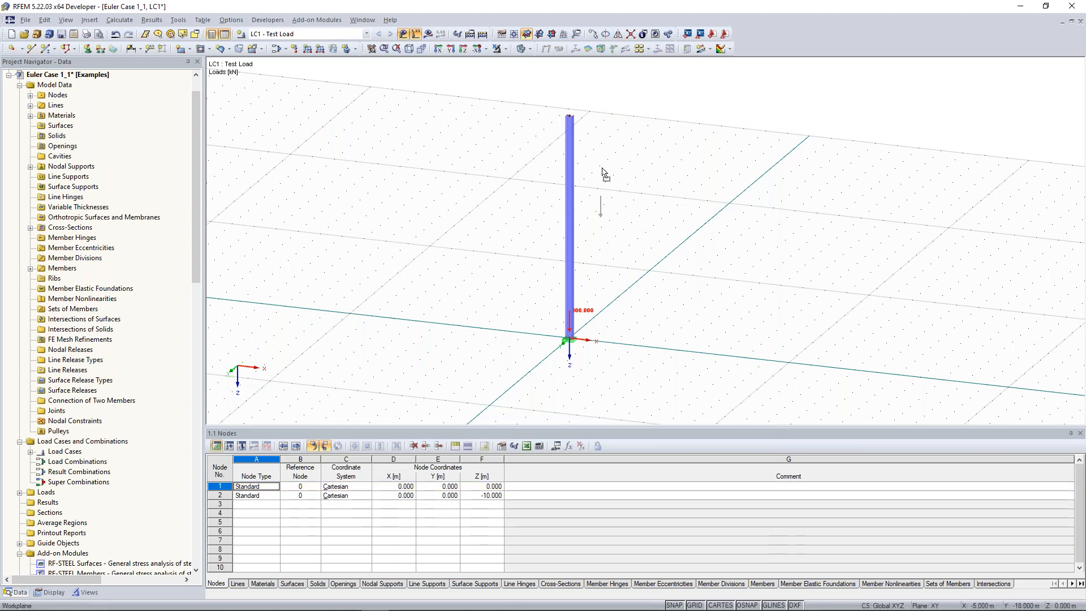
left_click(569, 116)
middle_click_drag(464, 192, 476, 190)
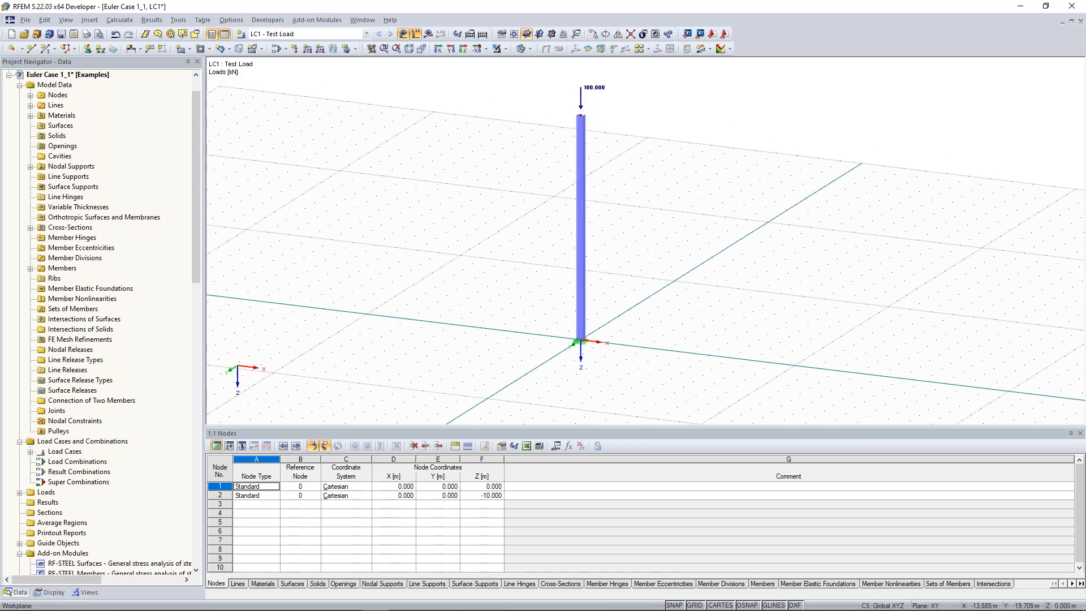
left_click(586, 146)
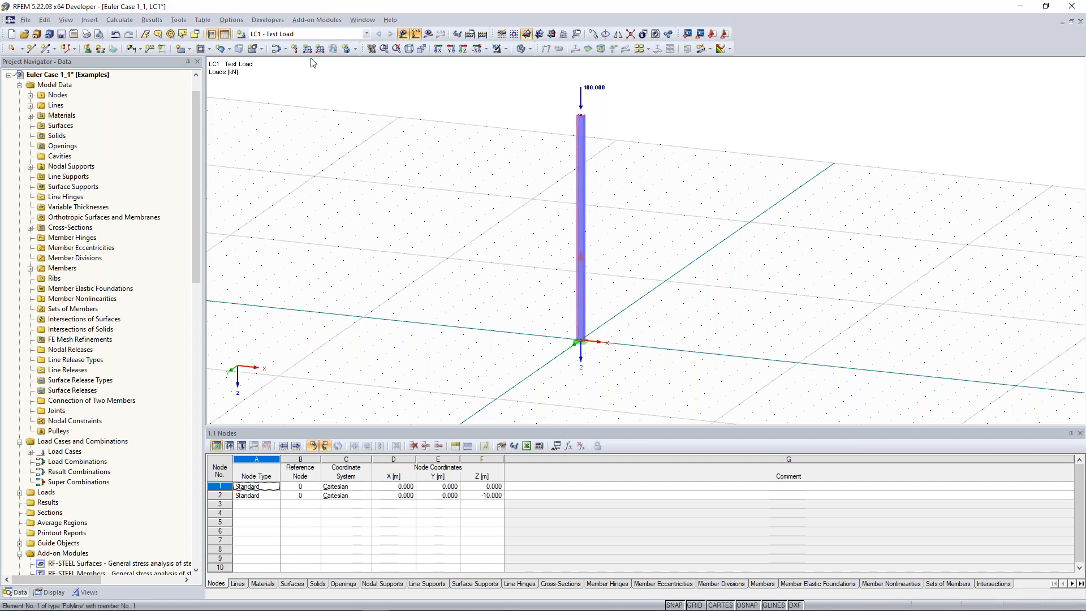
Step: Calculate the Test Load case and show the column in the reverse Y-direction view
scroll(676, 96, "up", 1)
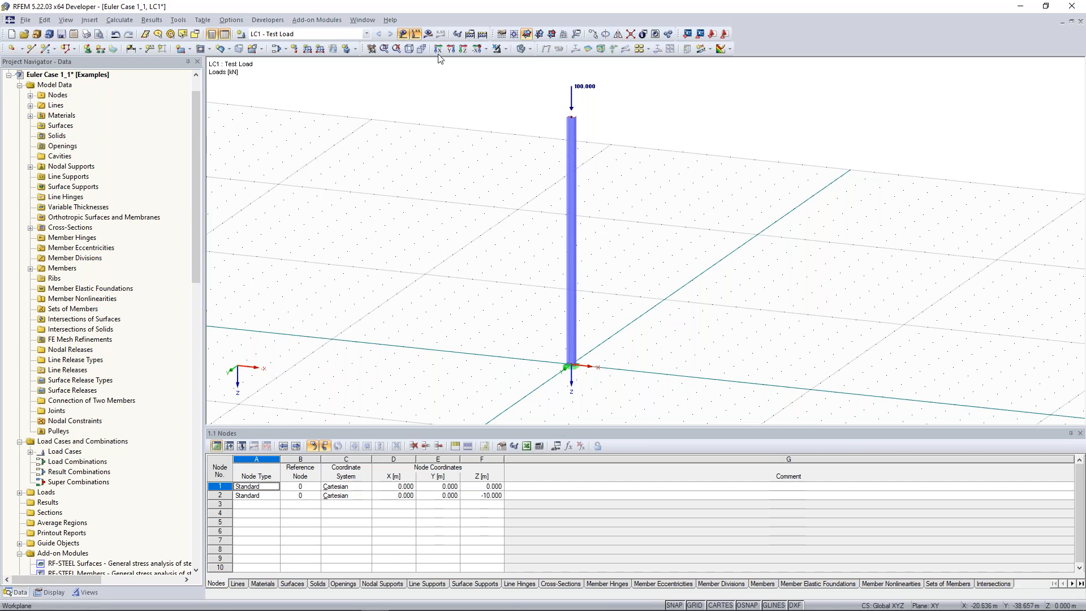
left_click(430, 35)
left_click(521, 328)
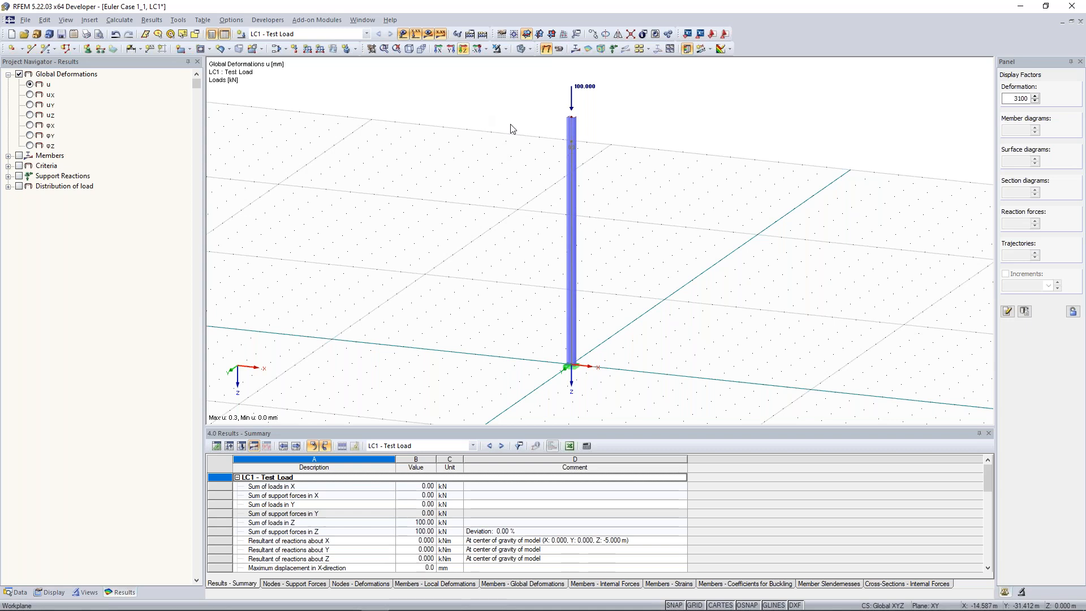
left_click(479, 49)
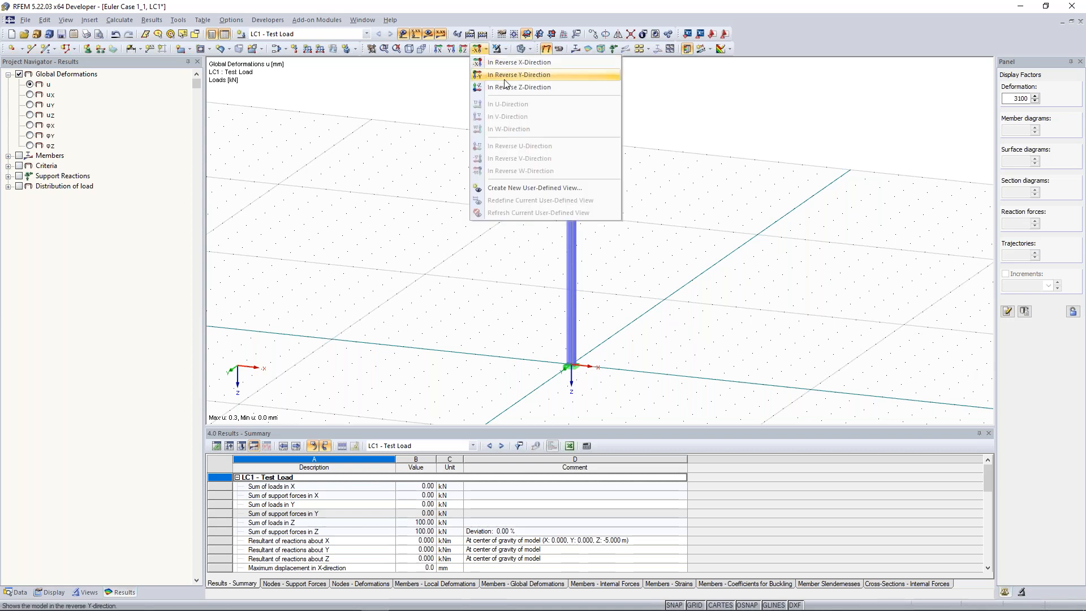
left_click(505, 75)
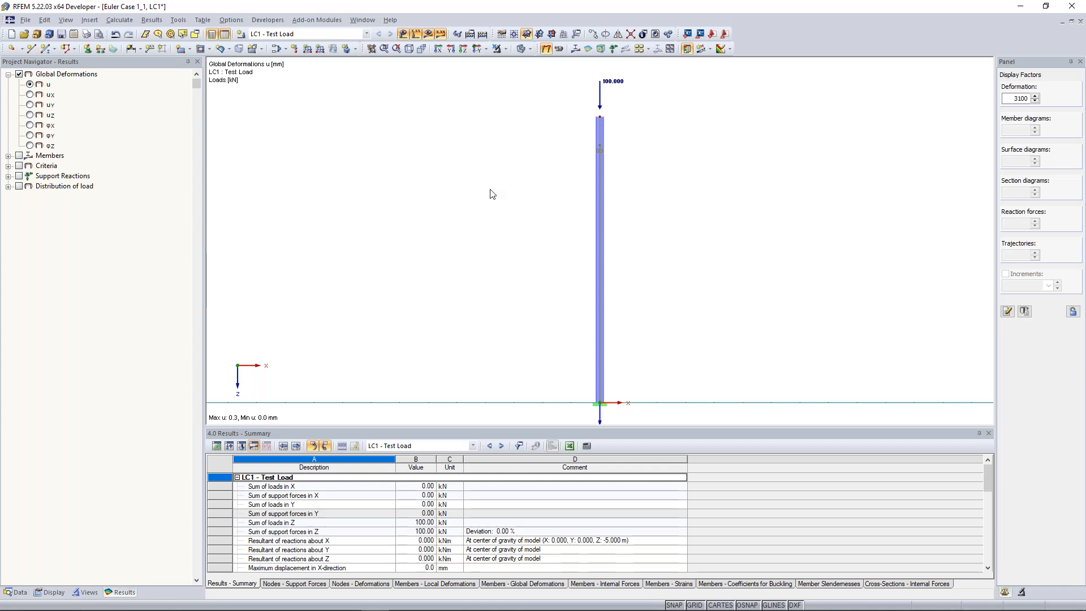
left_click(396, 49)
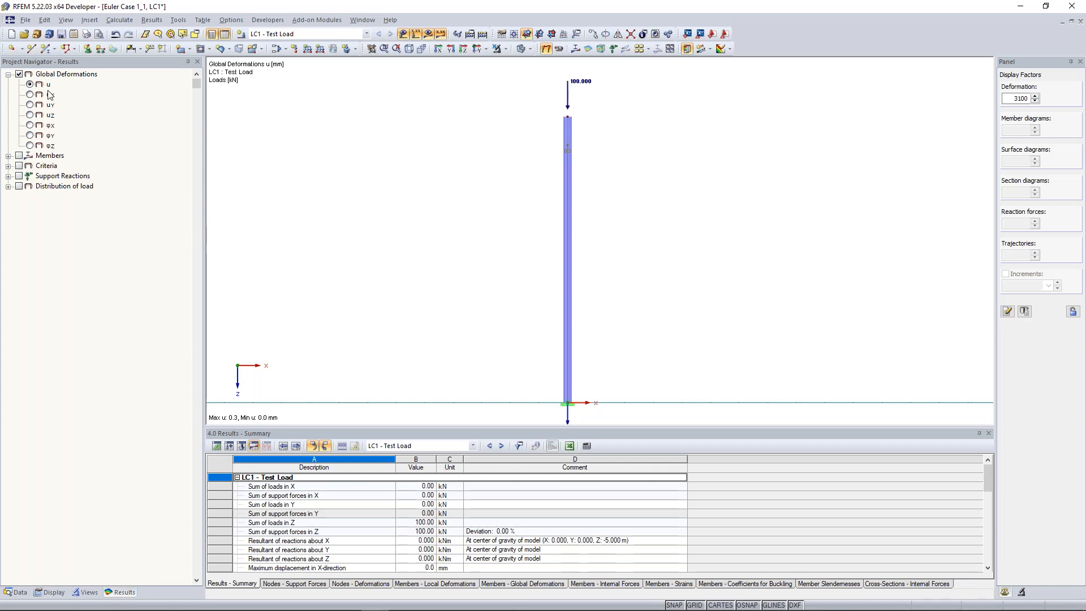
Step: Turn off the global deformations and display the member bending moment My on the column
left_click(19, 75)
left_click(8, 156)
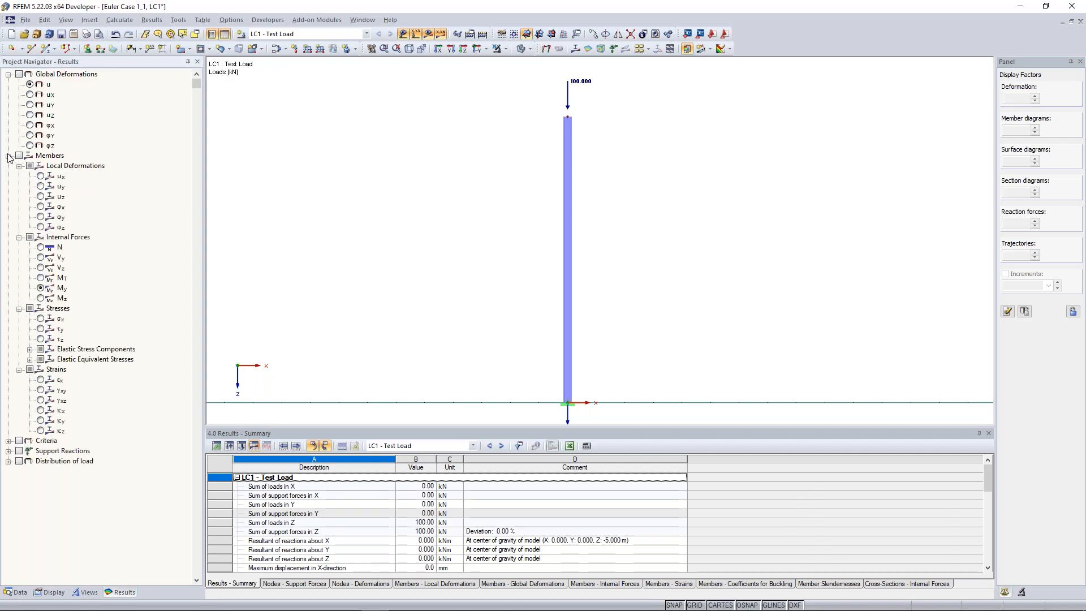
left_click(19, 156)
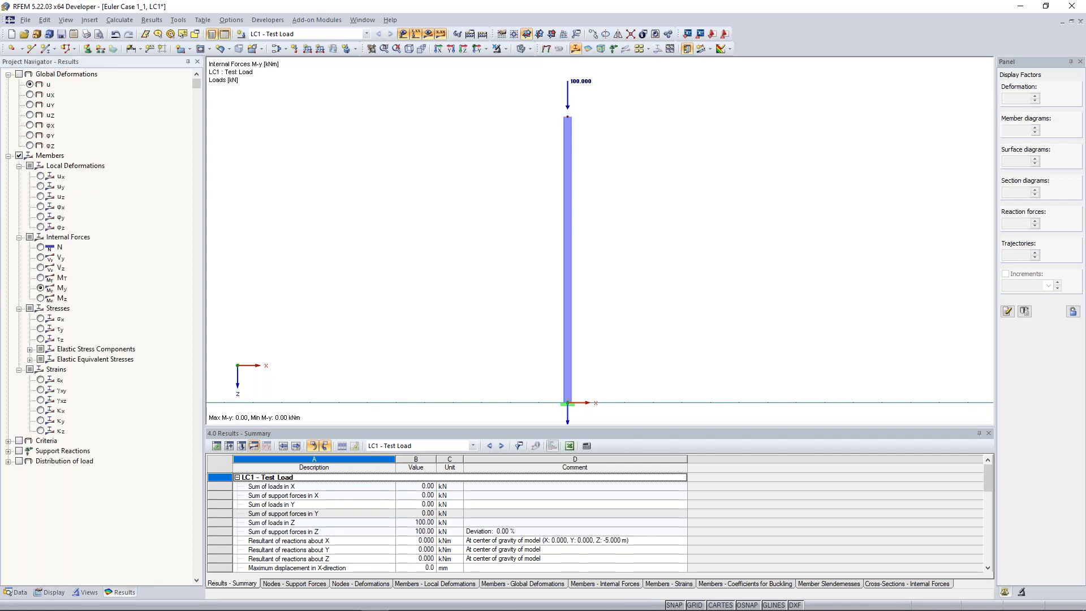
middle_click_drag(404, 270, 436, 270)
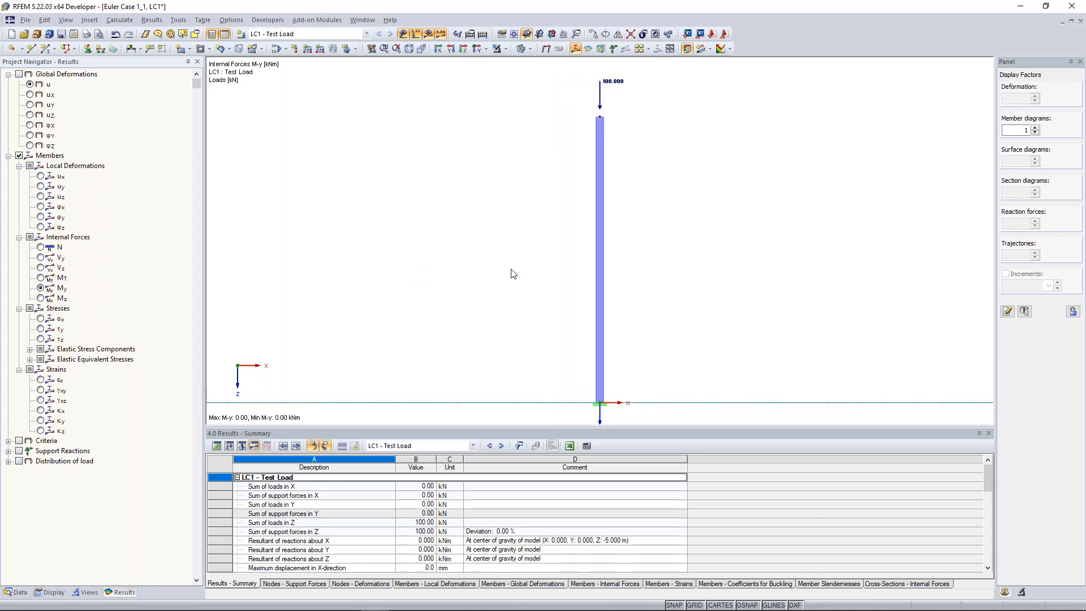
Step: Add a horizontal force PX of 10 kN to the nodal load at the column's top
double_click(602, 87)
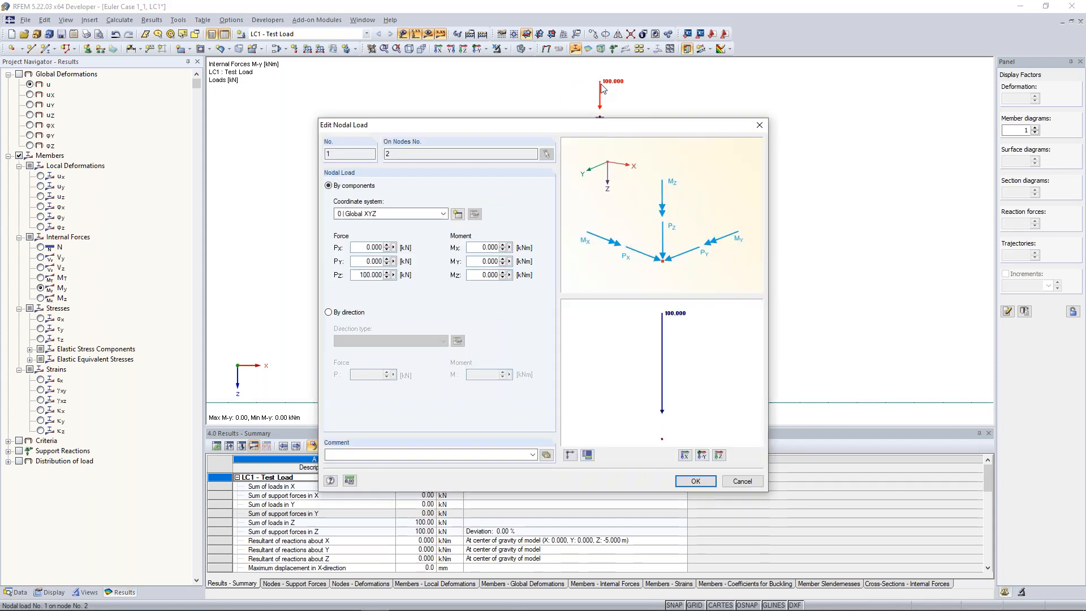
double_click(369, 248)
type("10")
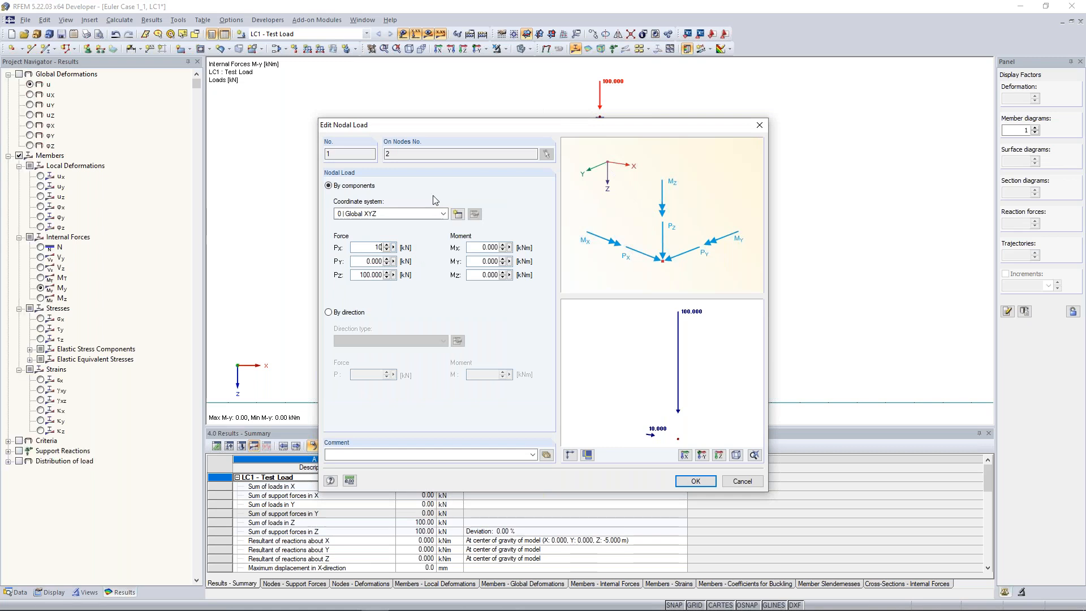
left_click(697, 482)
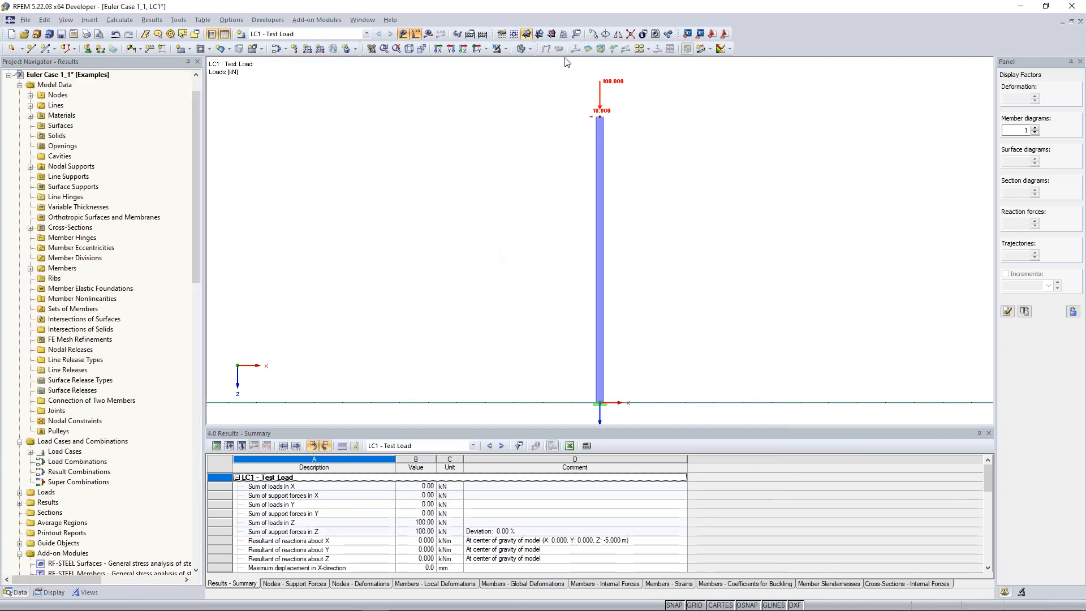
Step: Recalculate LC1 with the horizontal force and display the column's normal force N
left_click(429, 35)
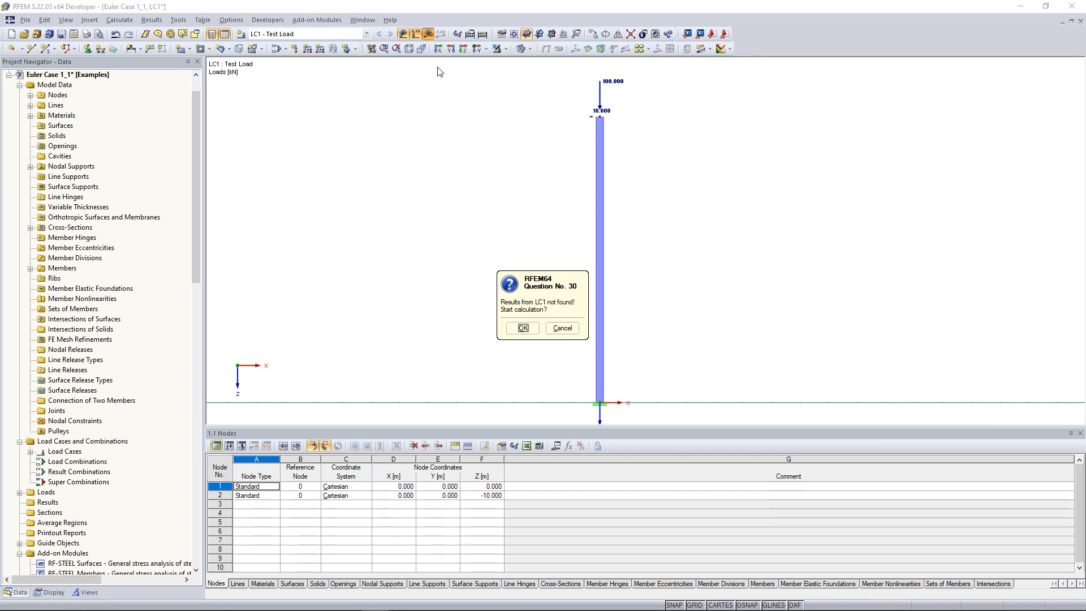
key("Return")
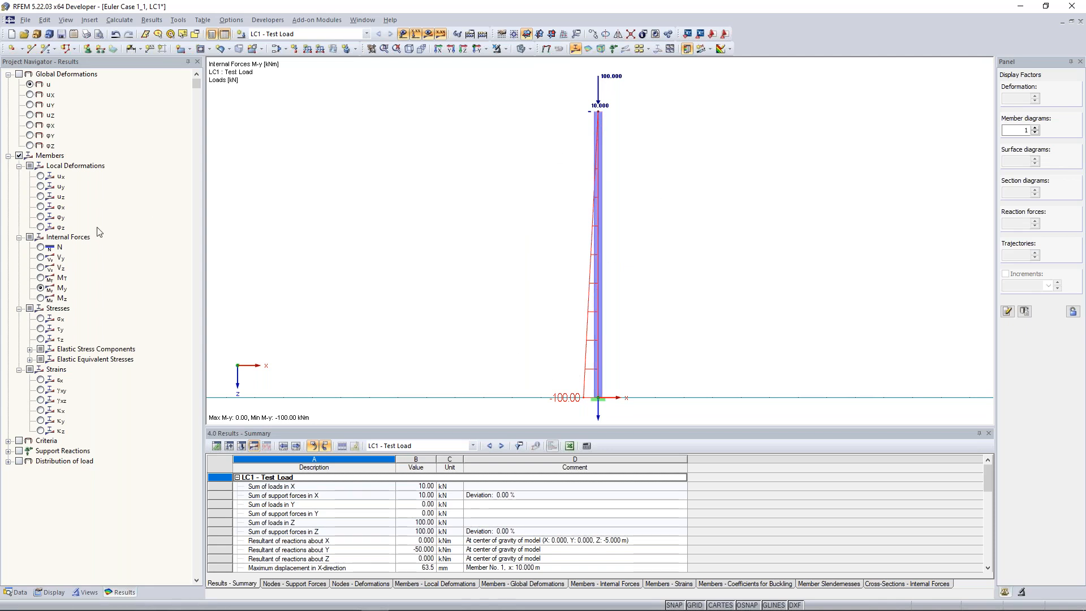
left_click(40, 247)
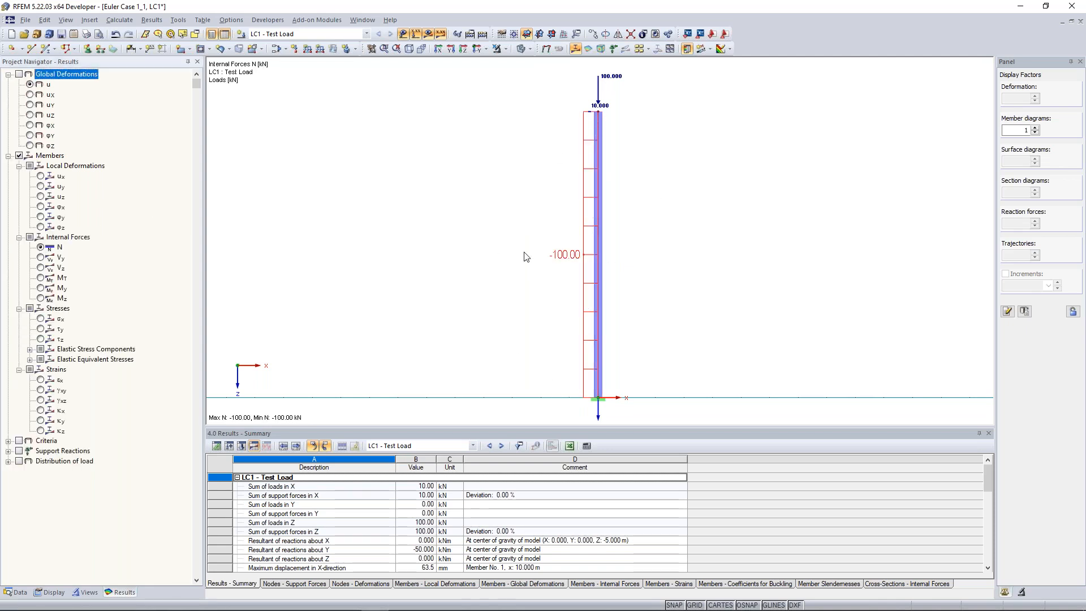
left_click(491, 232)
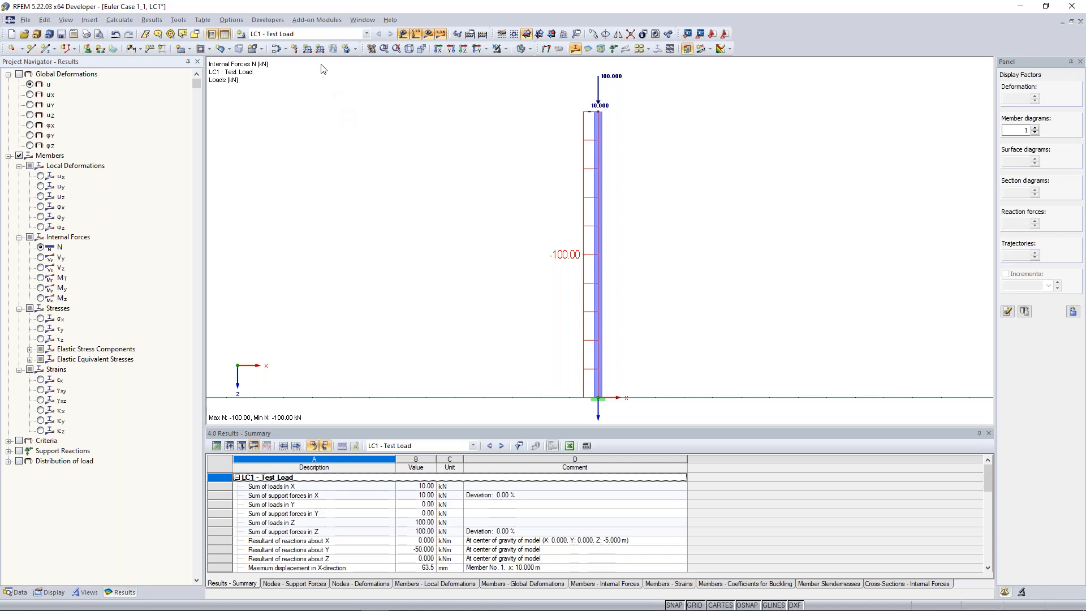
Step: Set LC1's method of analysis to Second-order analysis (P-Delta / P-delta) and recalculate the load case
left_click(287, 50)
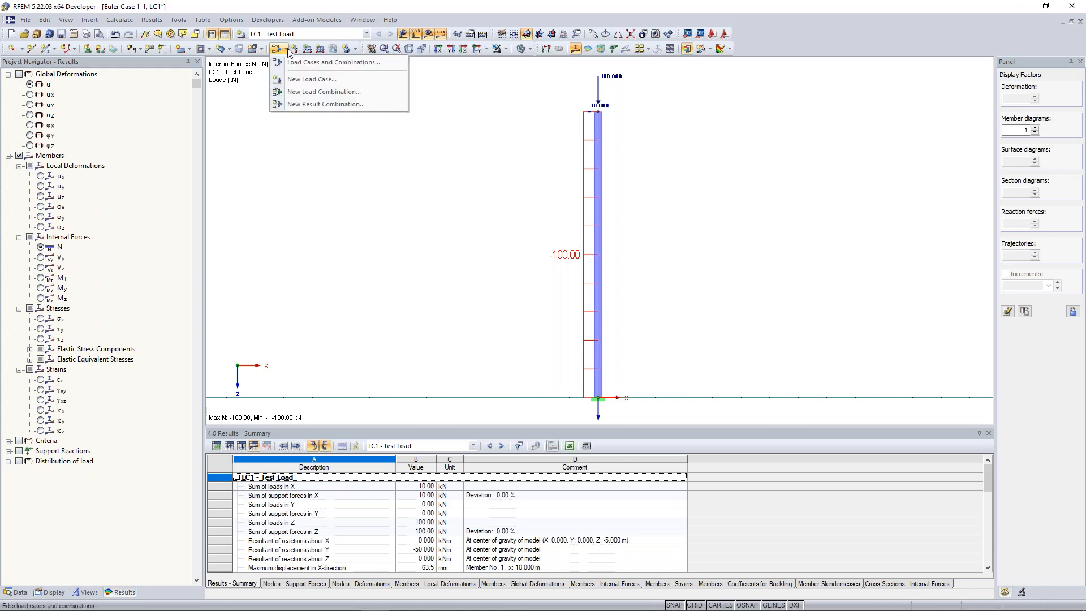
left_click(305, 63)
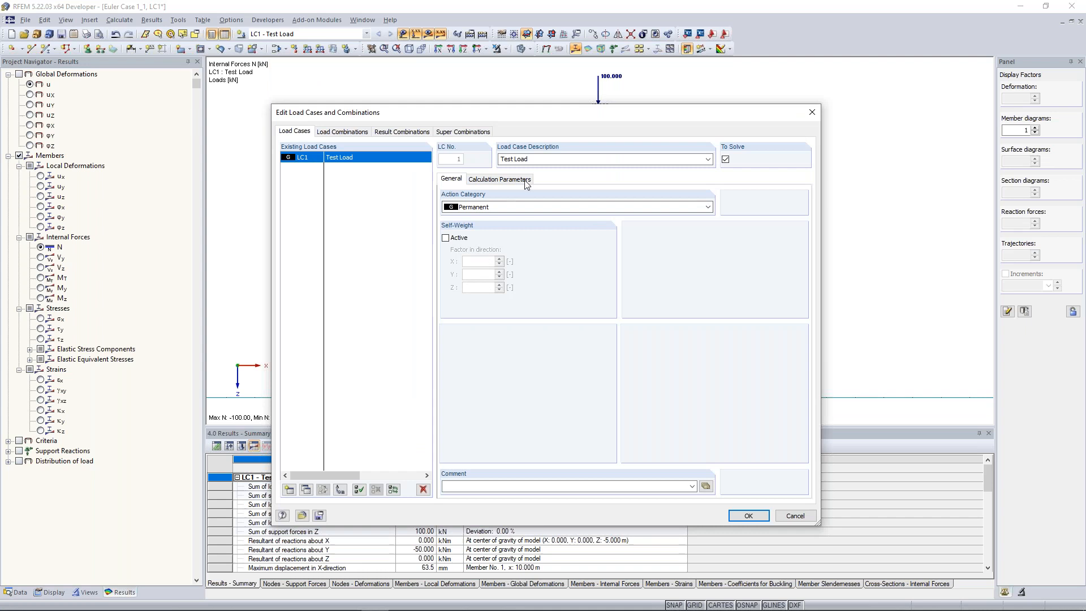
left_click(501, 179)
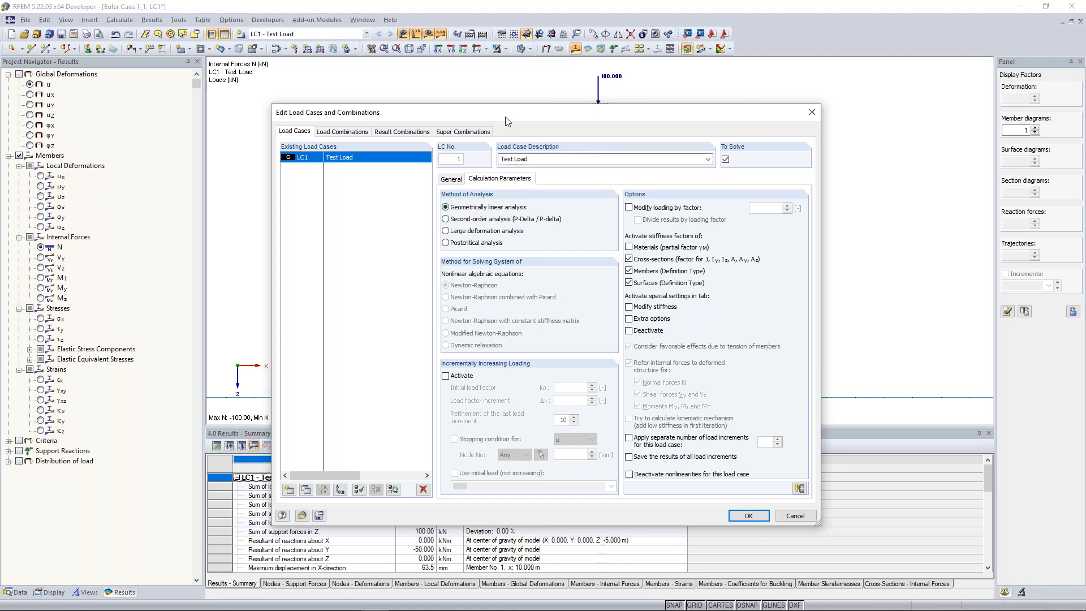
left_click_drag(491, 112, 335, 161)
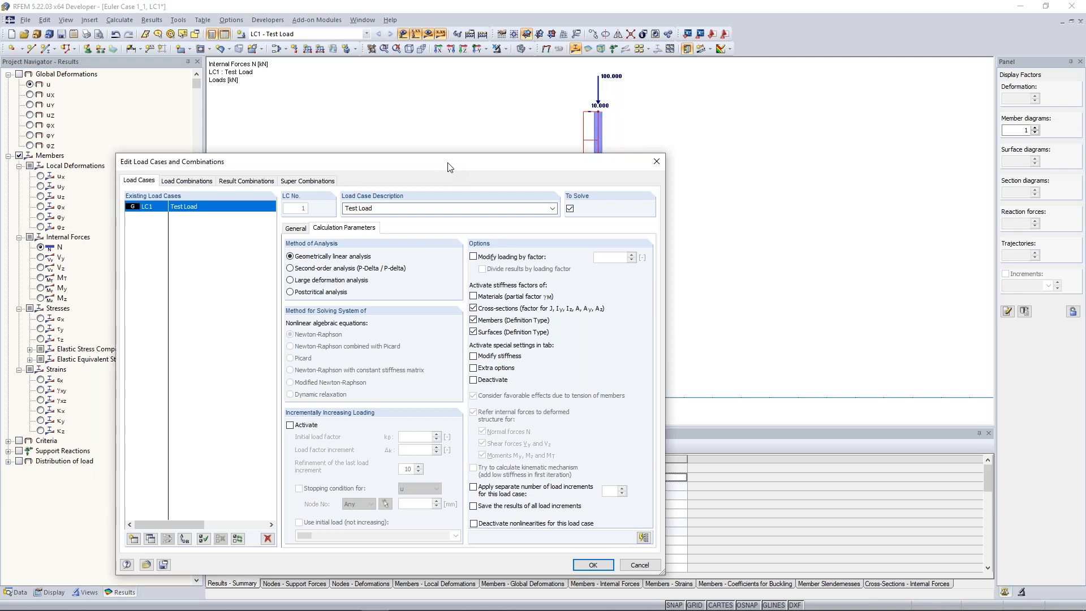
left_click_drag(449, 169, 331, 136)
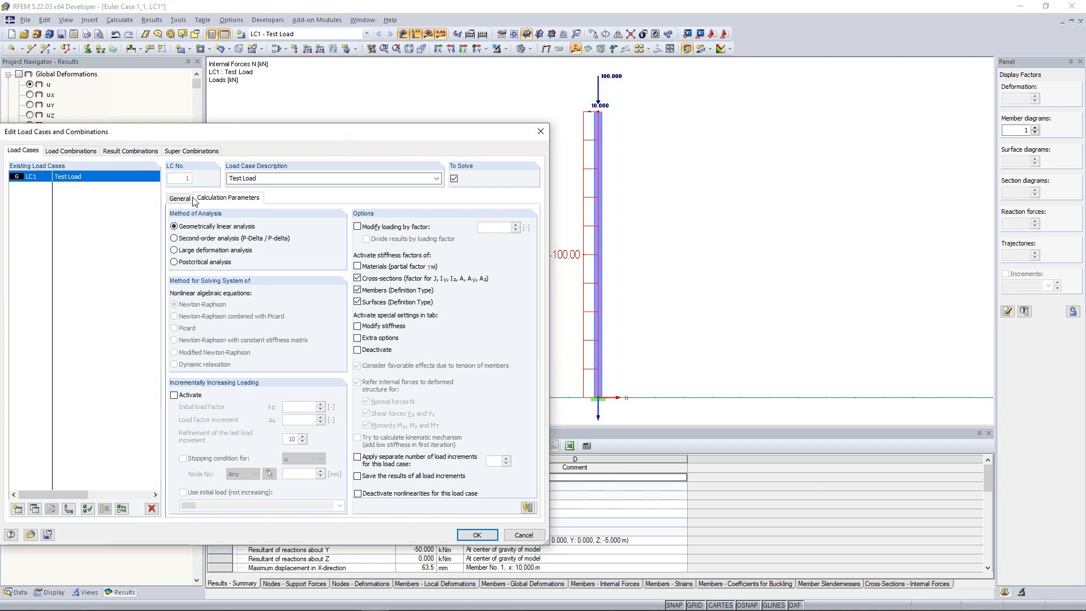
left_click(198, 240)
left_click_drag(382, 132, 349, 126)
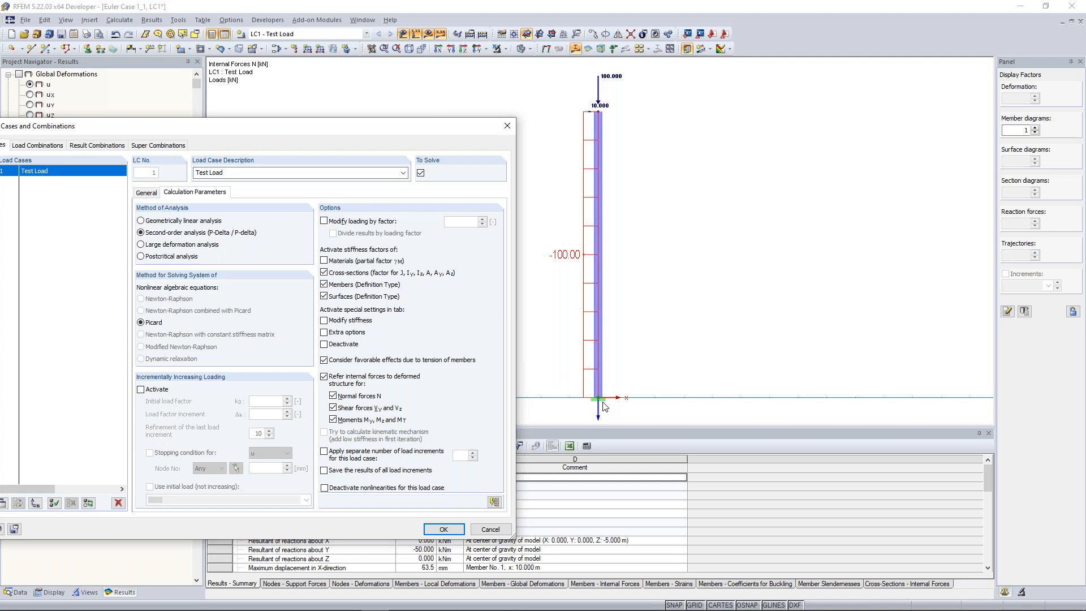
left_click(443, 530)
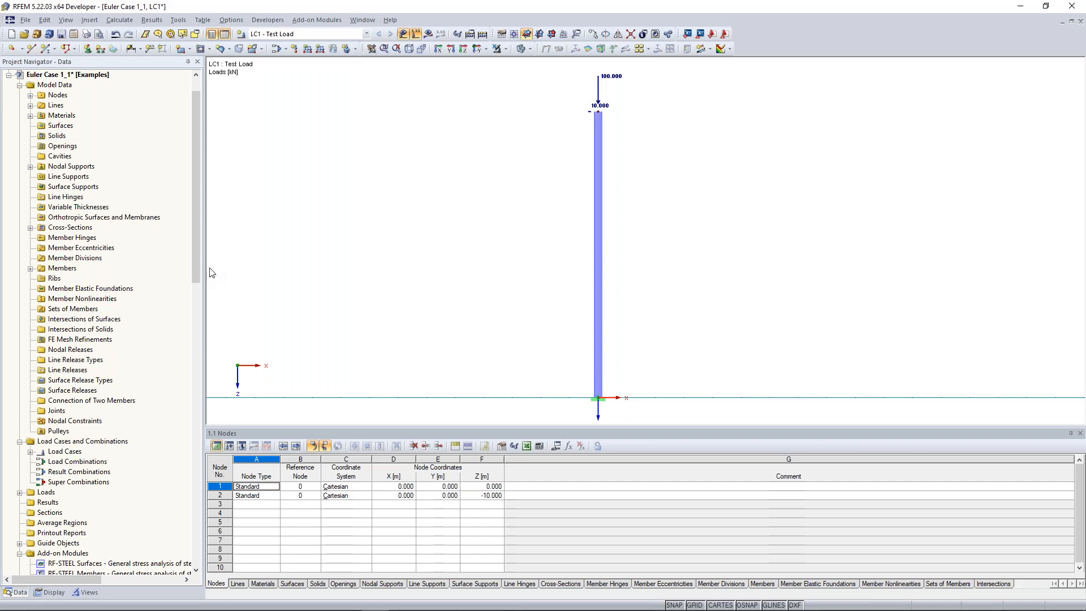
left_click(428, 34)
left_click(523, 328)
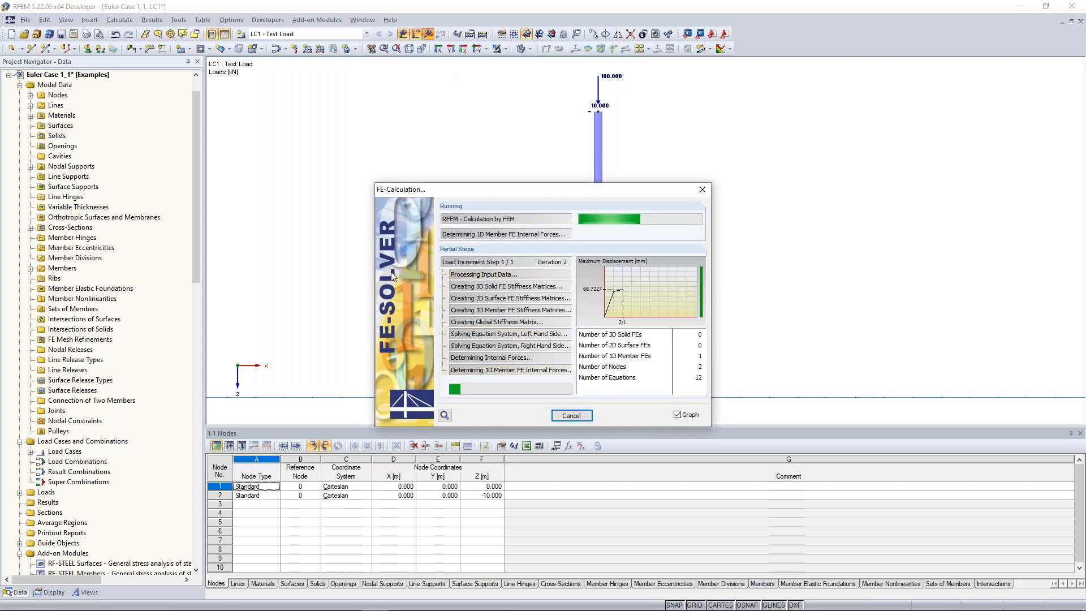
Step: Display the global deformation uX of the column from the second-order results
left_click(119, 594)
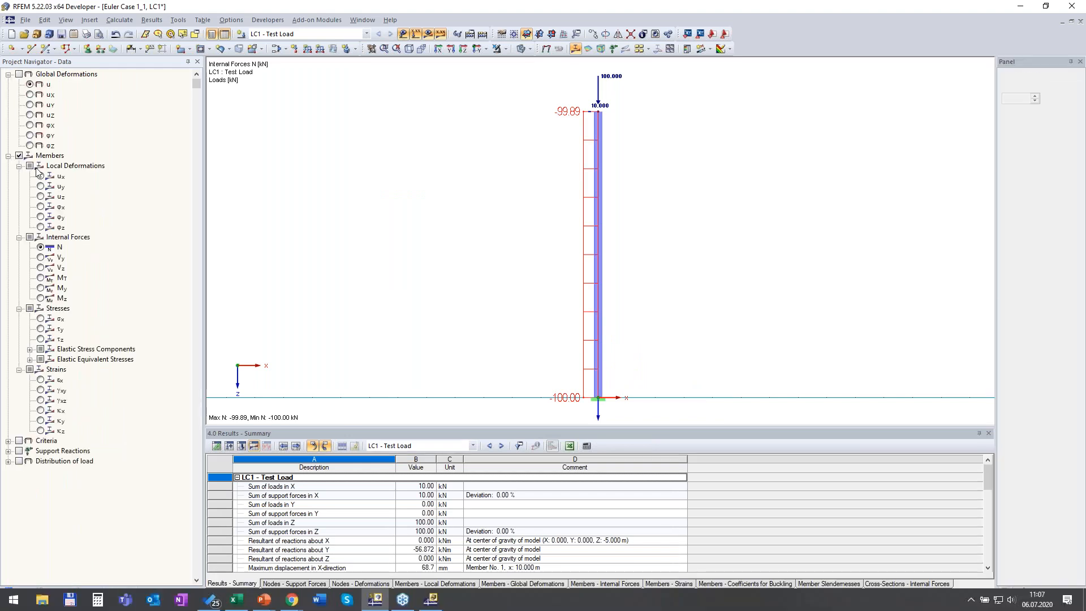
left_click(30, 94)
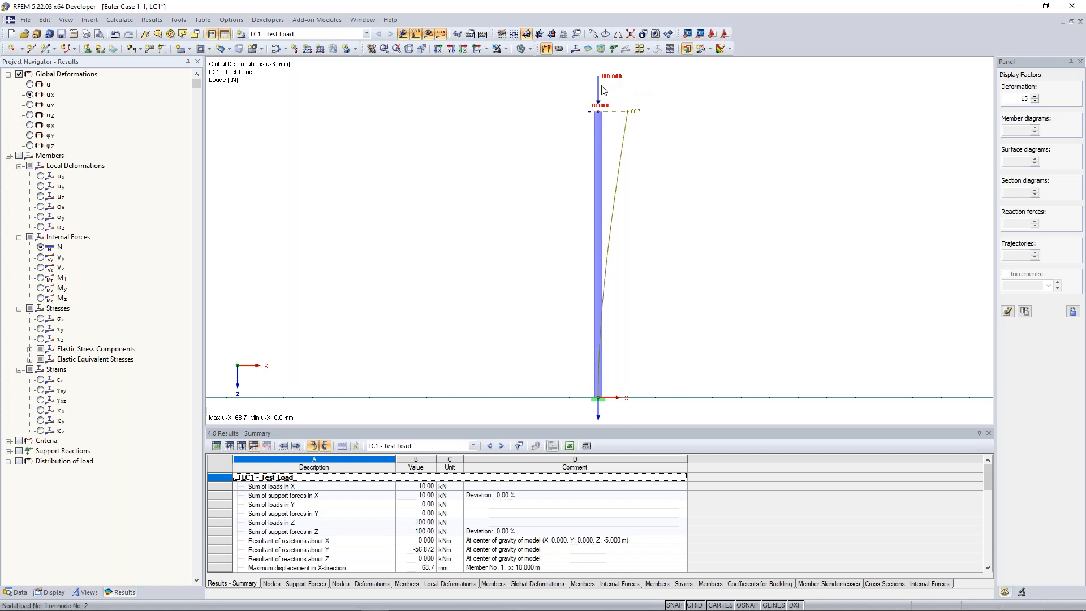
mouse_move(615, 82)
Step: Compare the column's member bending moment My with its global deformation uX, ending on the My diagram
left_click(41, 289)
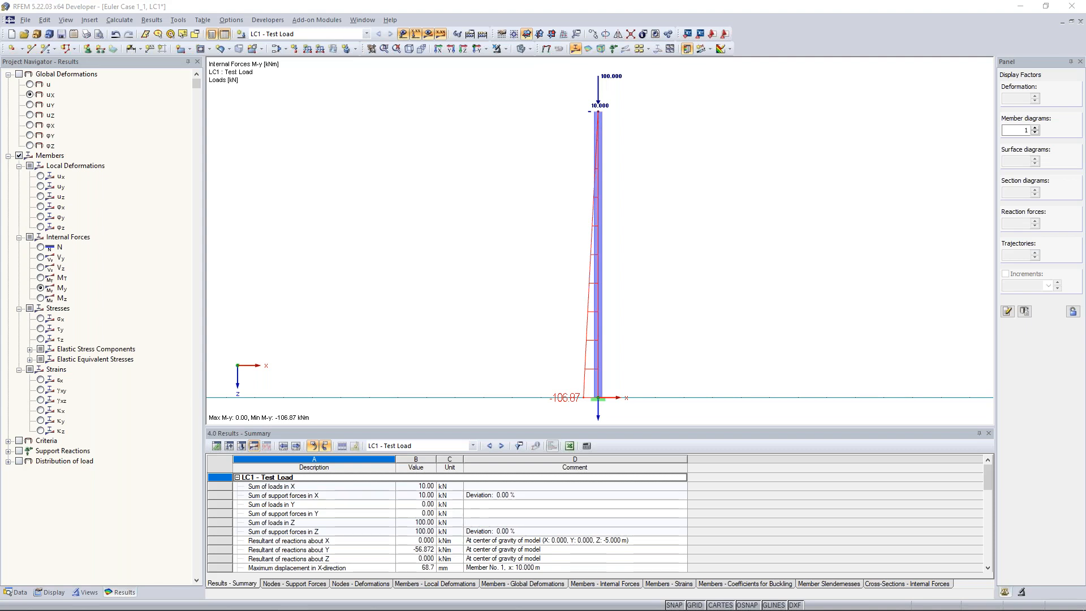
scroll(616, 245, "down", 1)
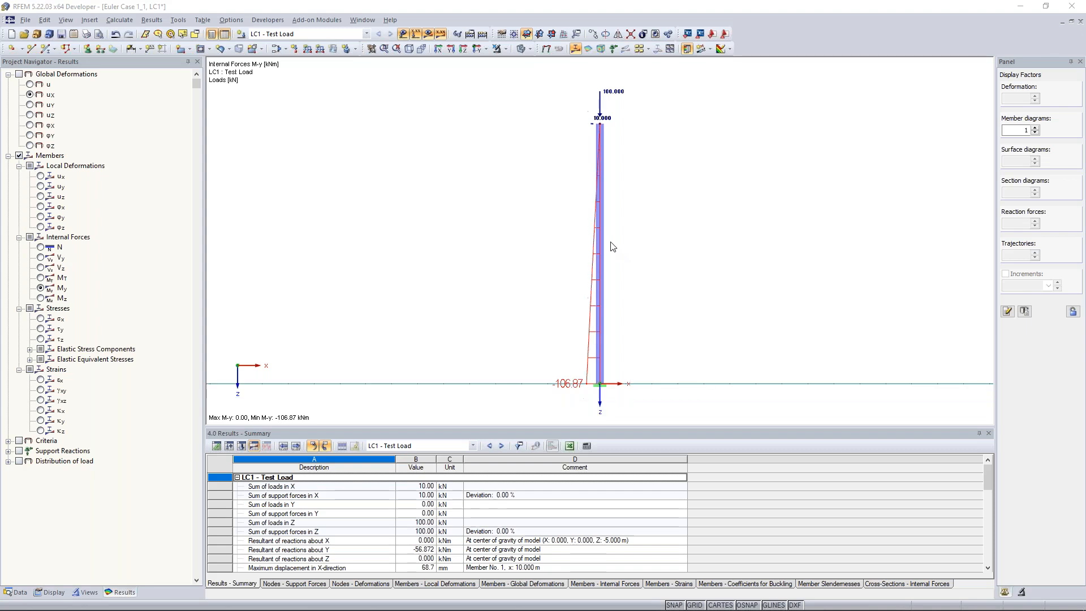
middle_click_drag(518, 233, 506, 230)
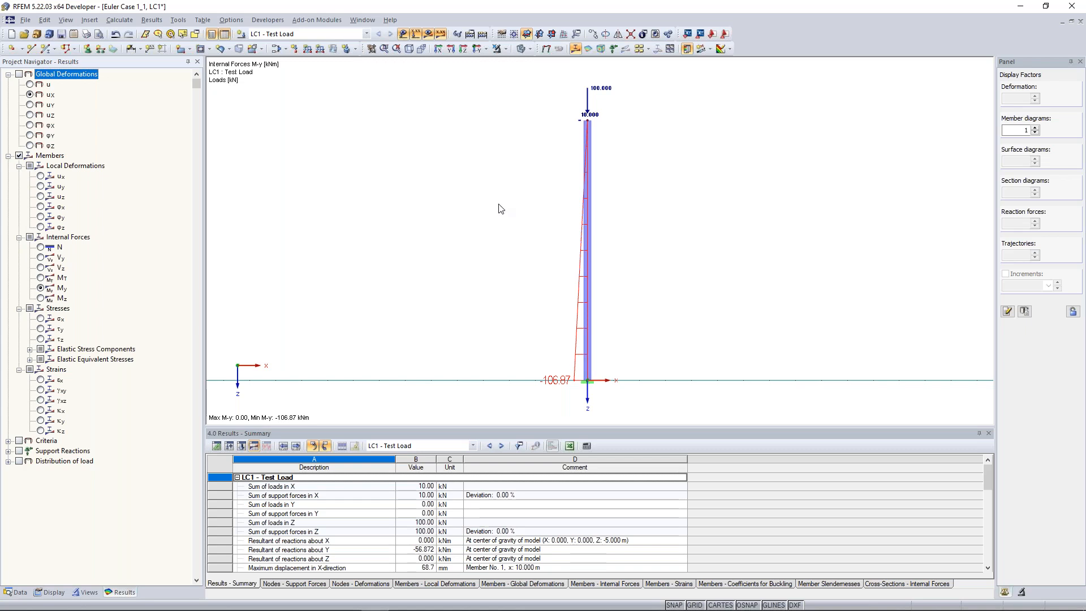
left_click(30, 95)
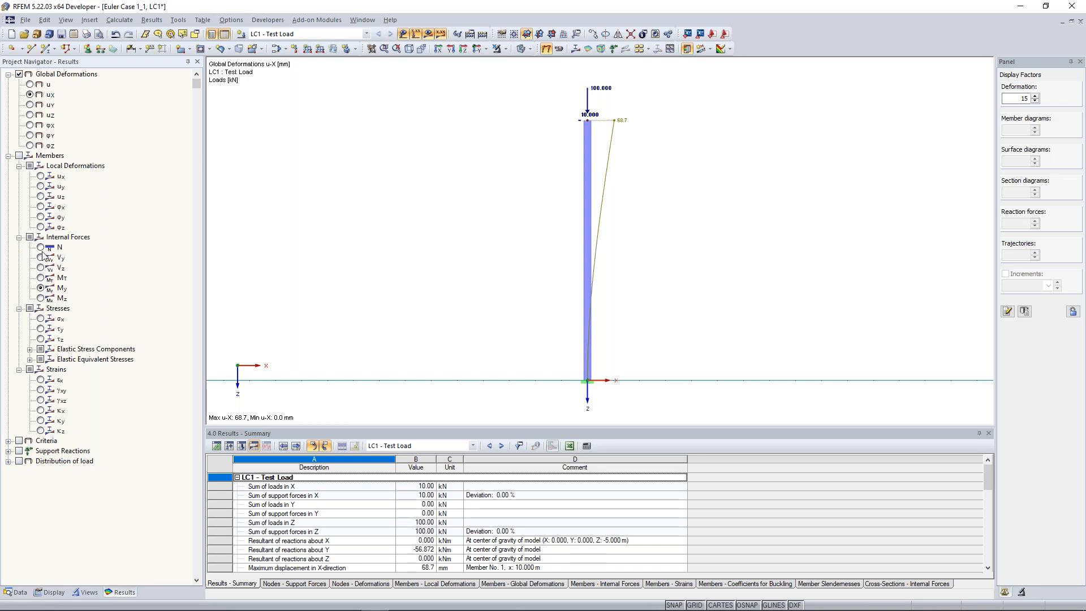
left_click(41, 288)
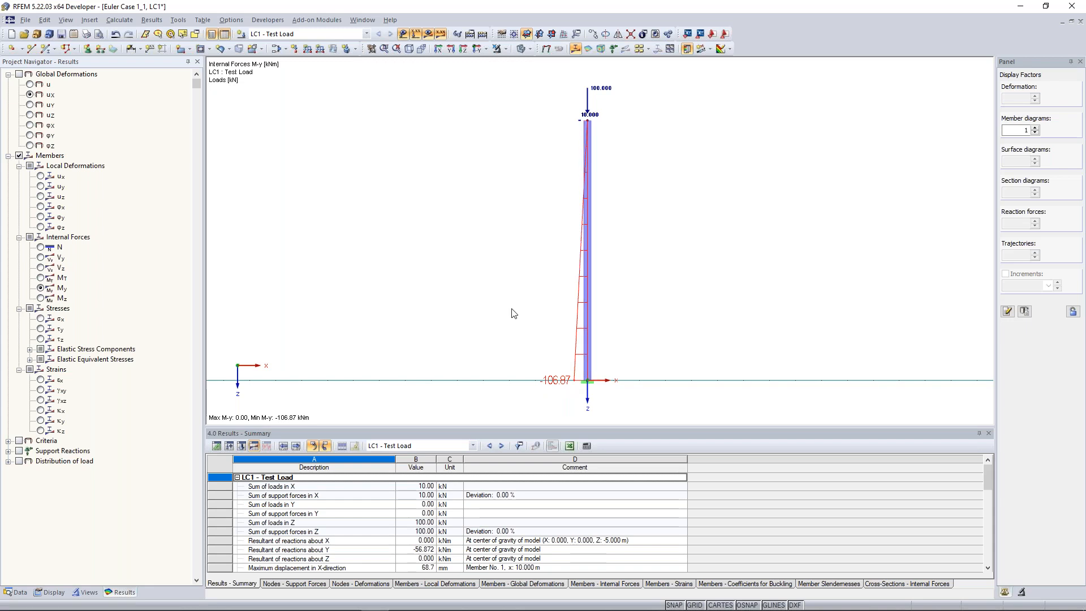
scroll(468, 189, "down", 1)
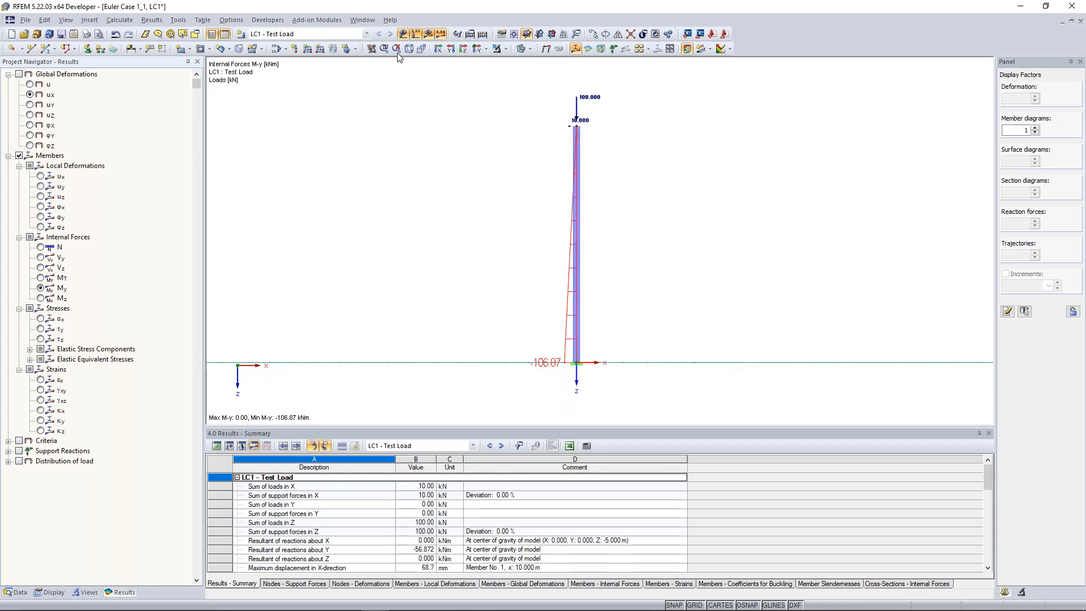
Step: Display the column's normal force N and open a new window of the Euler Case 1_1 model
left_click(362, 20)
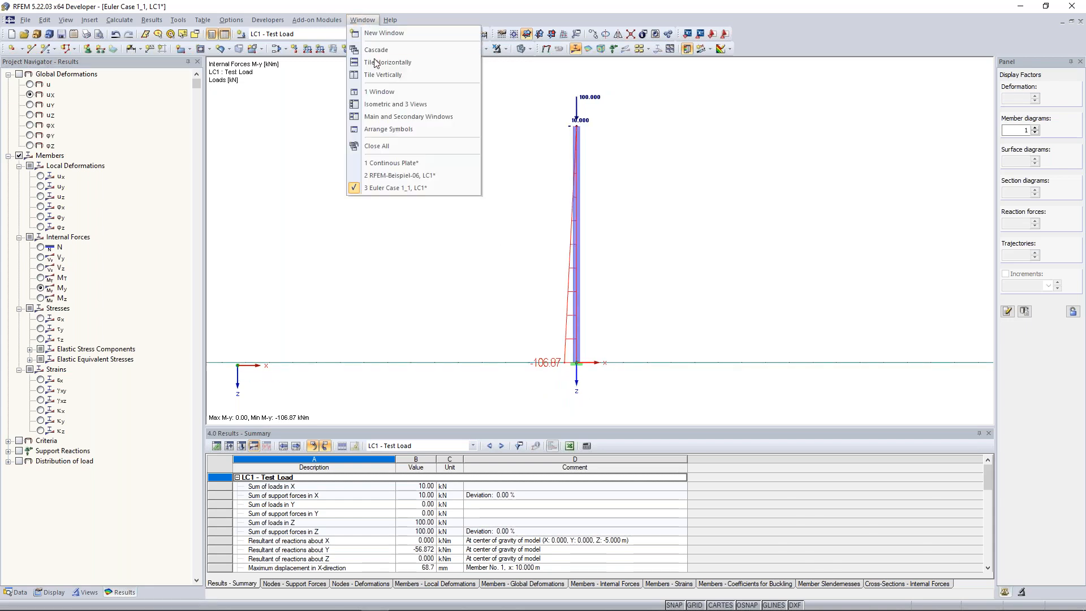
left_click(301, 208)
left_click(356, 21)
left_click(392, 95)
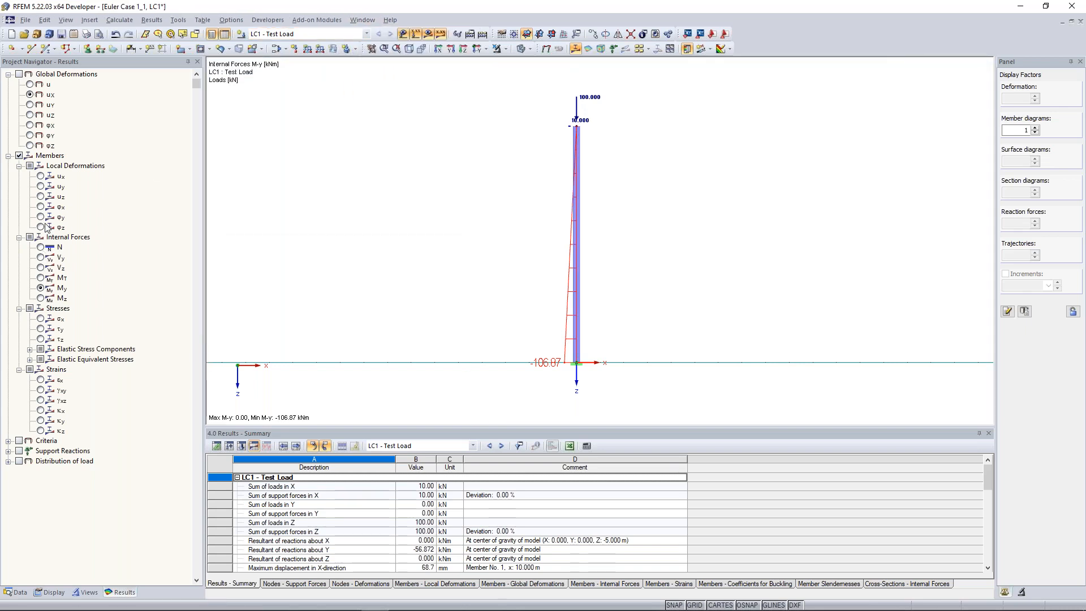
left_click(40, 247)
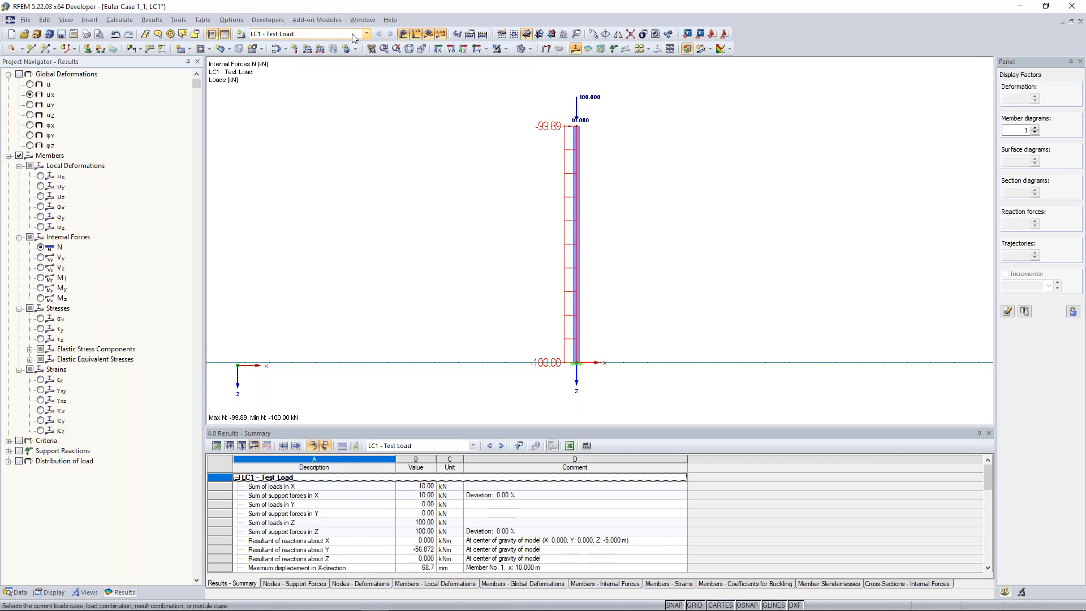
left_click(360, 20)
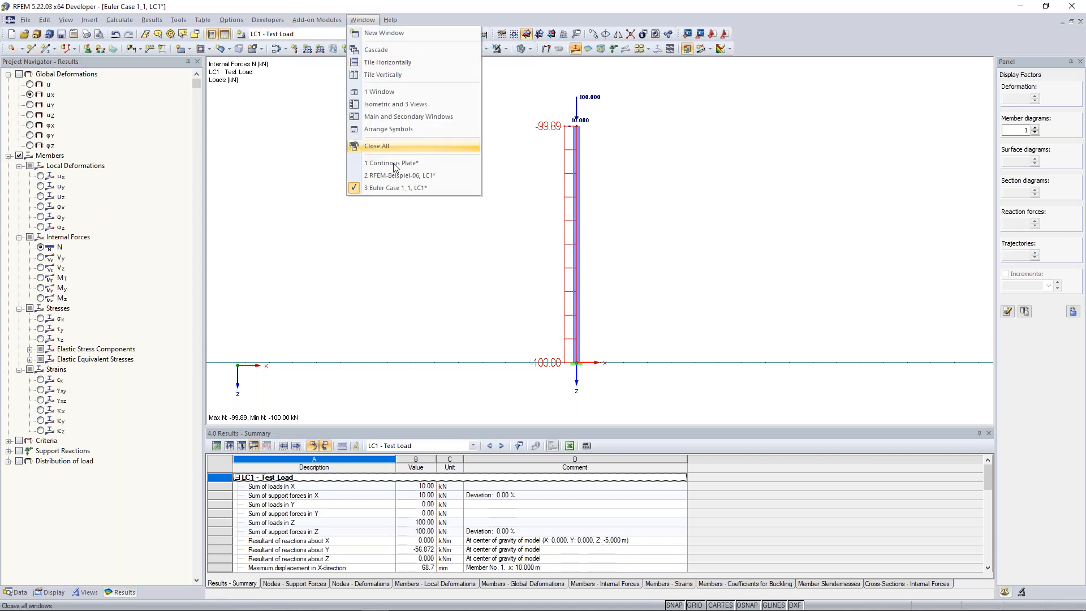
left_click(385, 33)
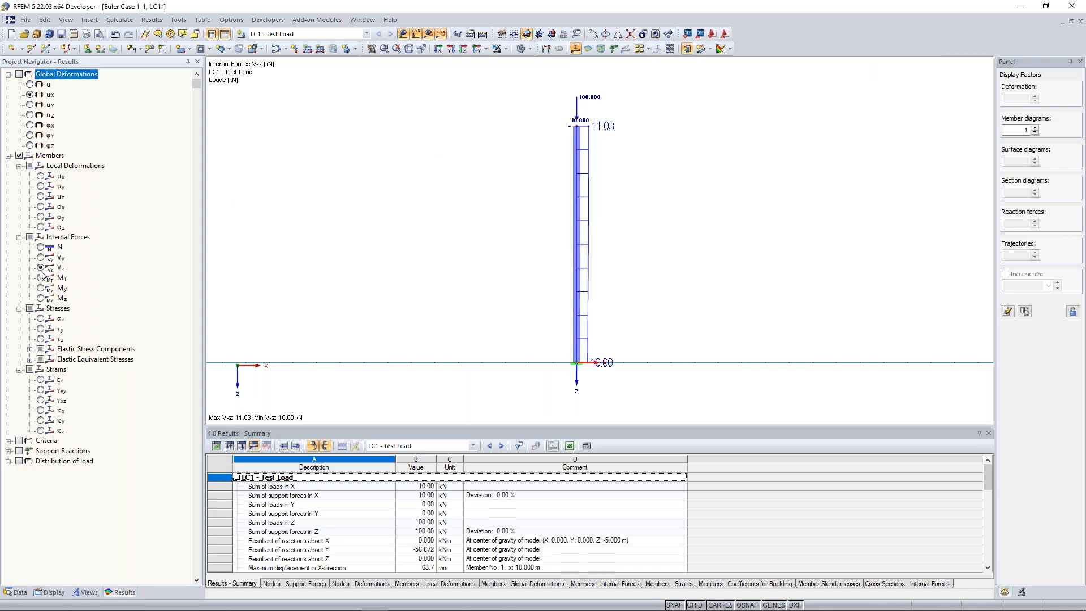
Step: Display the member bending moment My in the new window and open another window of the same model
left_click(41, 298)
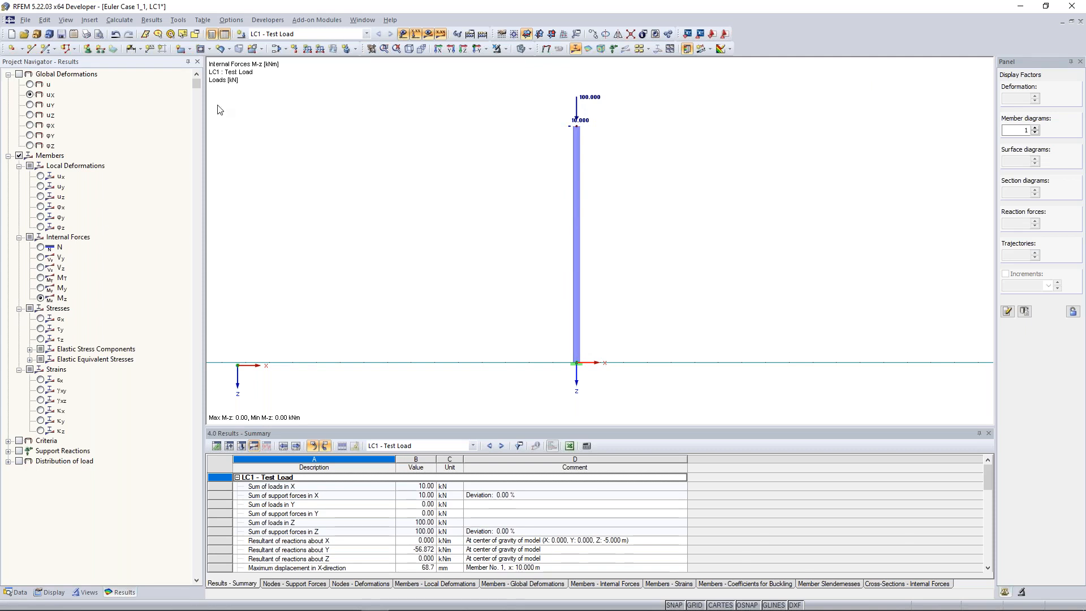
left_click(40, 288)
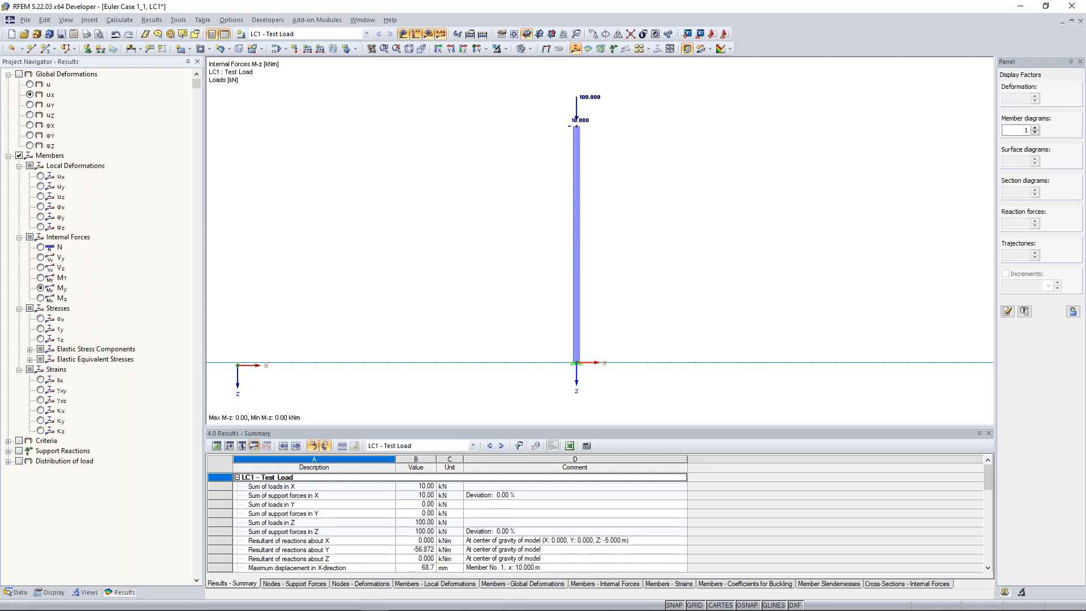
left_click(362, 20)
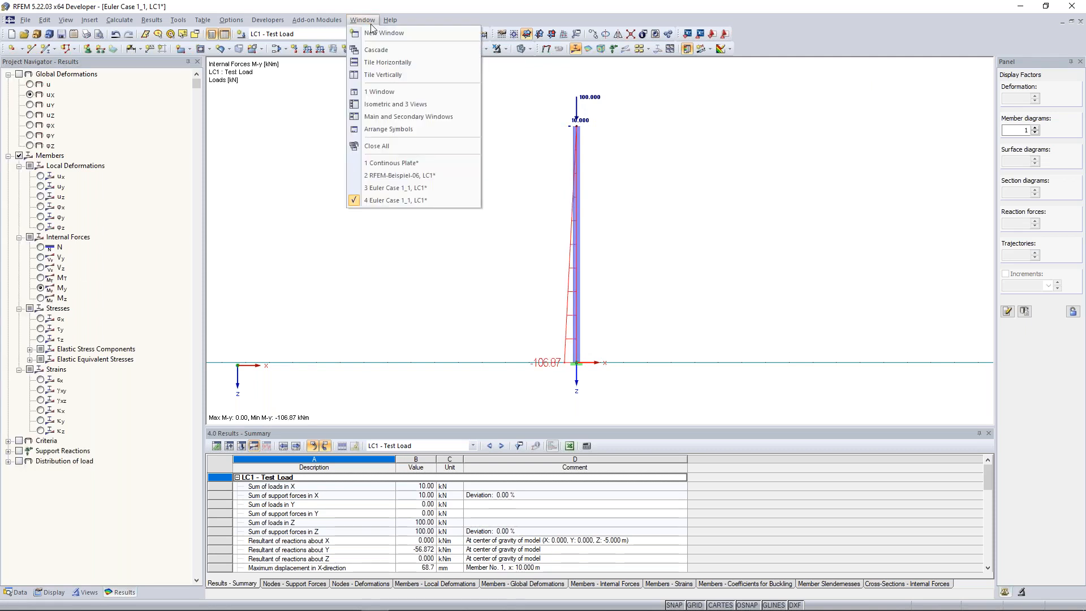
left_click(408, 33)
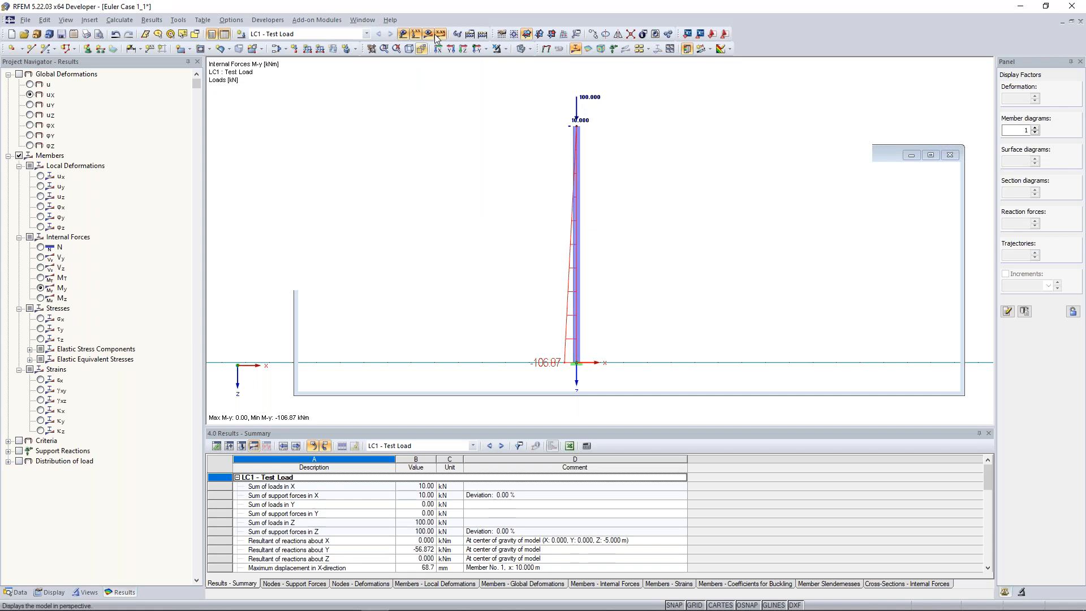
Step: Minimize the Continous Plate and RFEM-Beispiel-06 windows and tile the three Euler Case 1_1 windows vertically
left_click(362, 20)
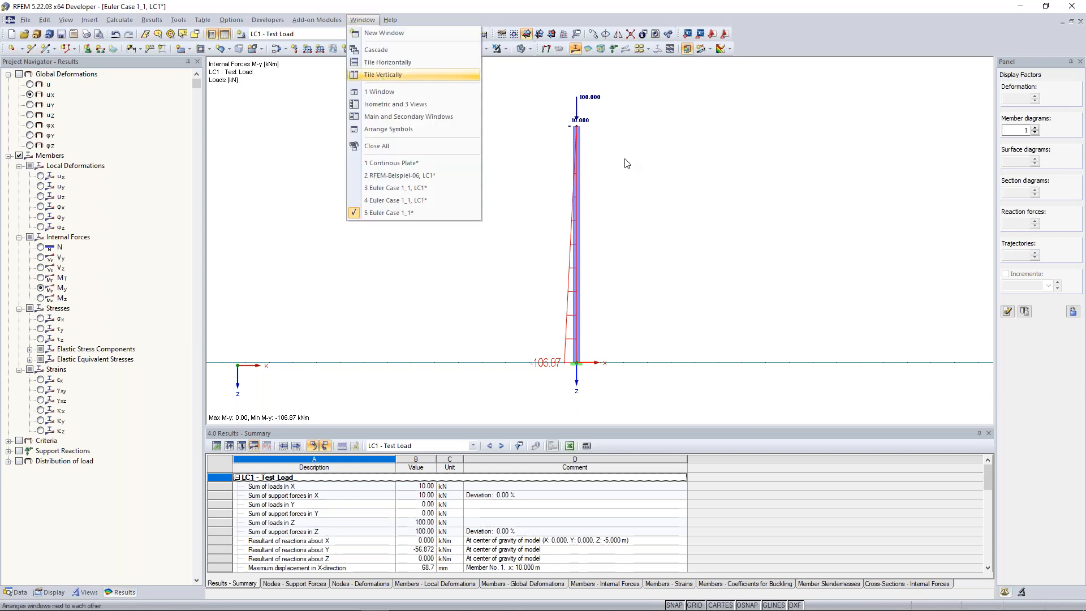
left_click(382, 74)
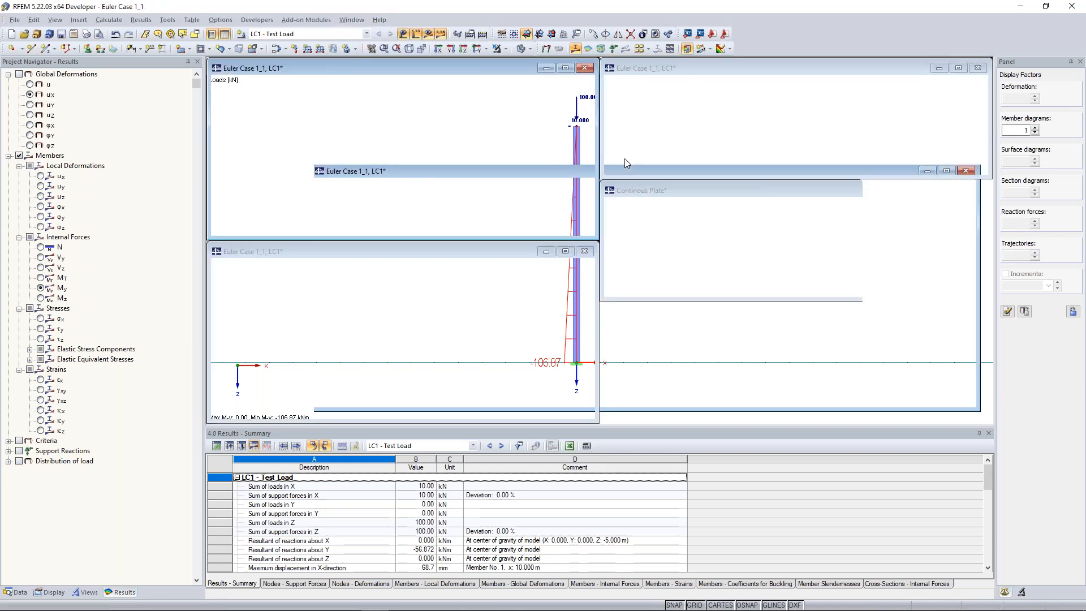
left_click(945, 193)
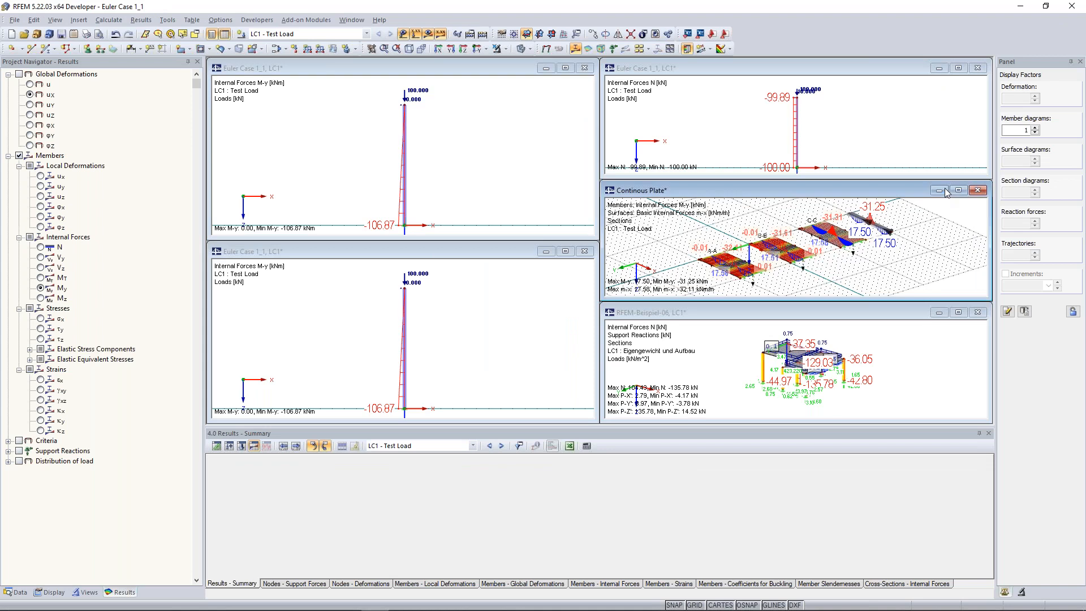
left_click(946, 193)
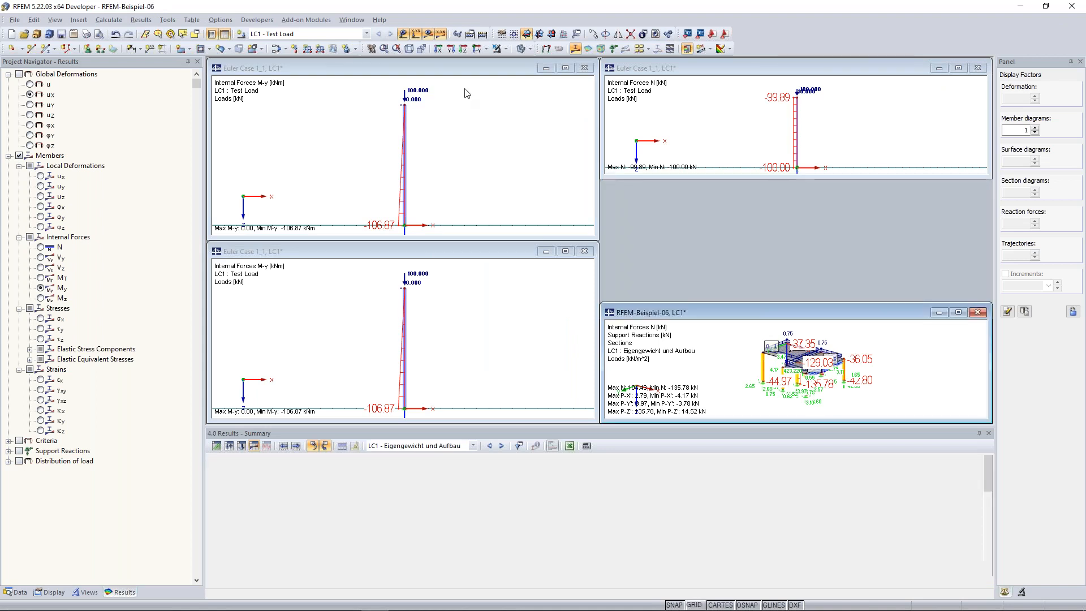
left_click(351, 19)
left_click(379, 74)
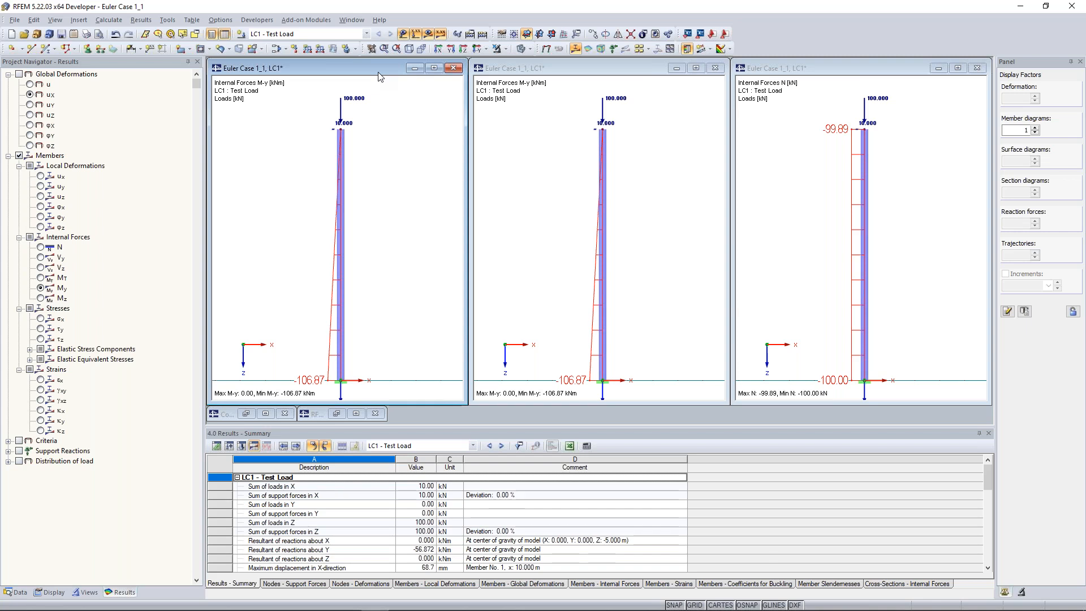
Step: Display shear force Vz in the third column window and global deformation uX in the middle one, then reactivate the My window
left_click(847, 68)
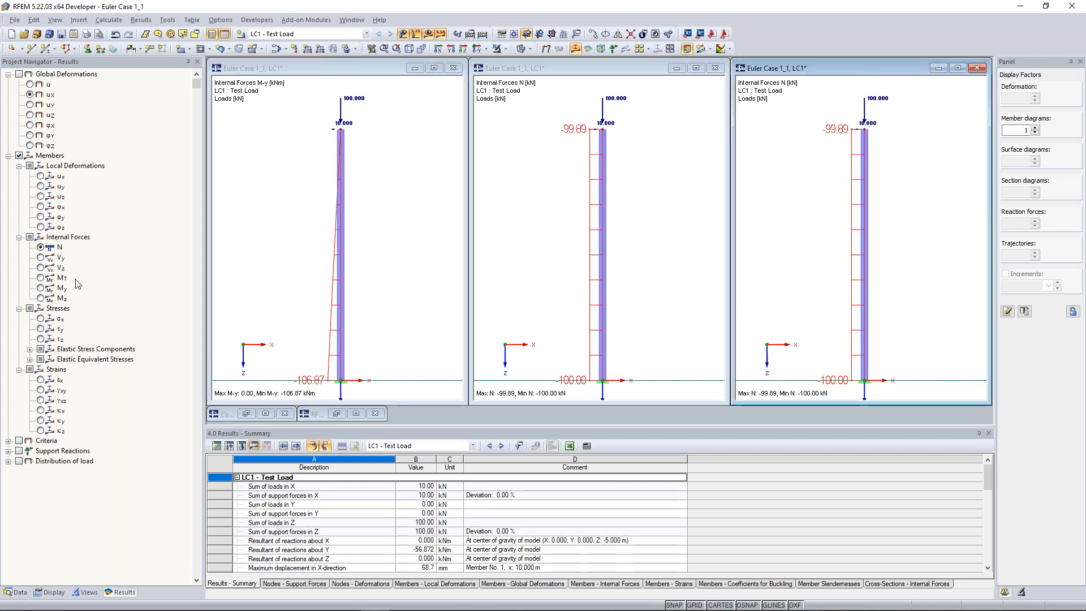
left_click(42, 269)
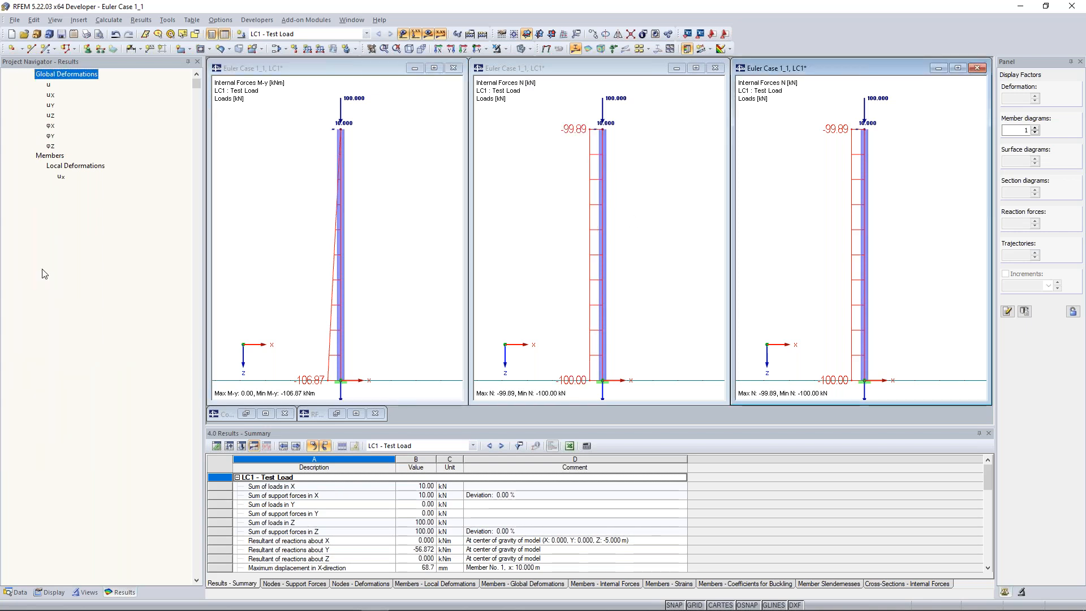
left_click(542, 73)
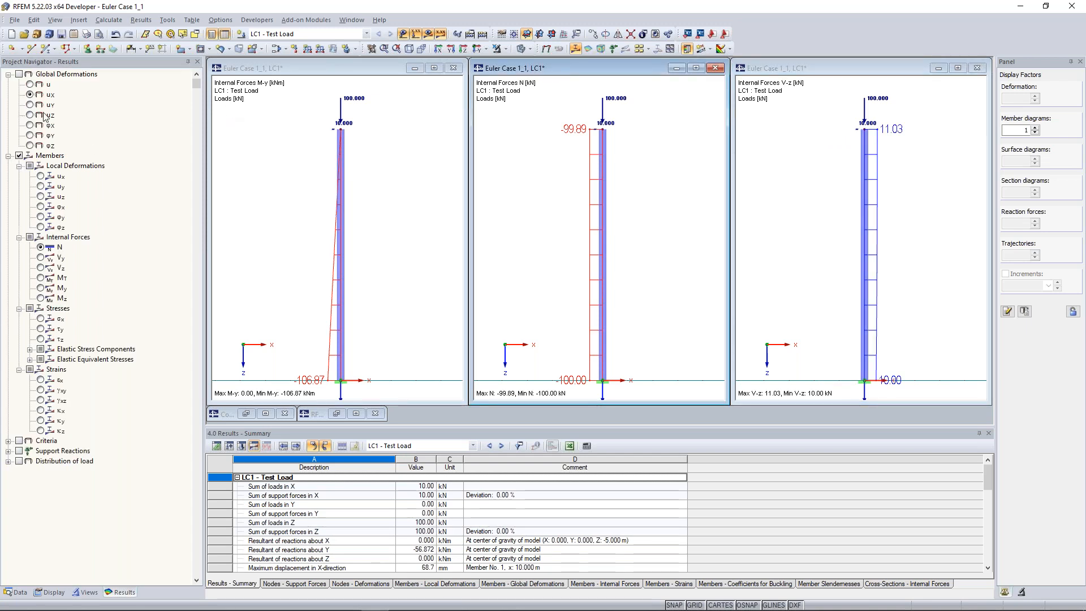
left_click(30, 94)
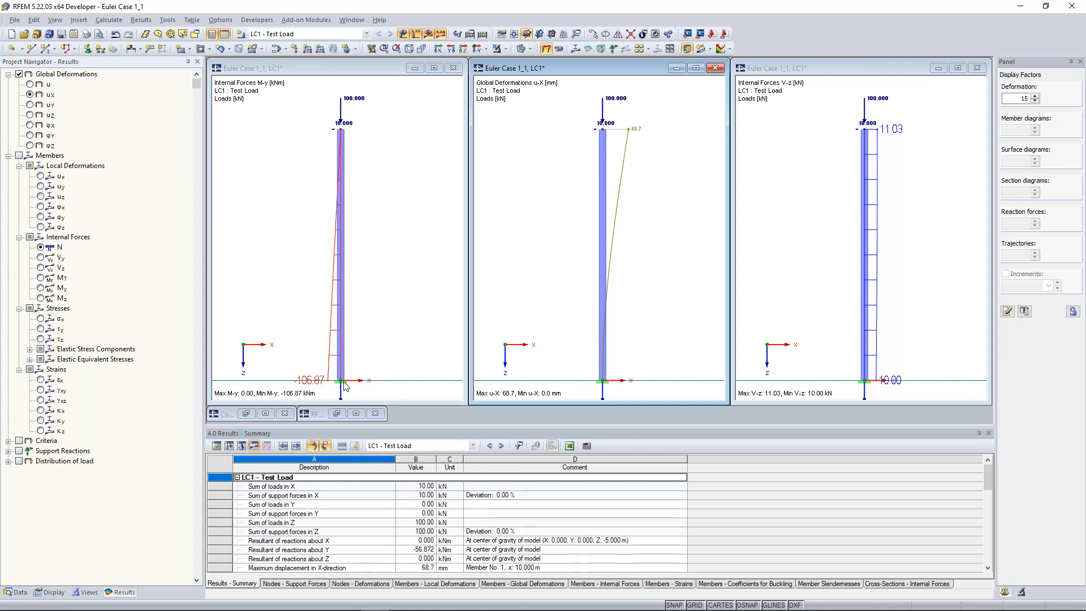
left_click(362, 176)
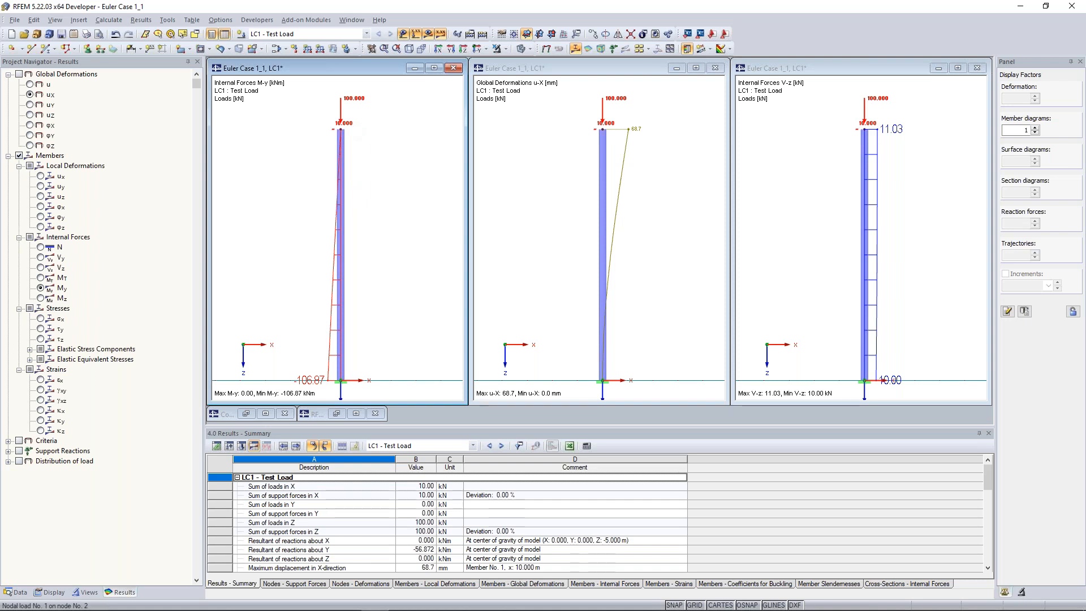
left_click(373, 131)
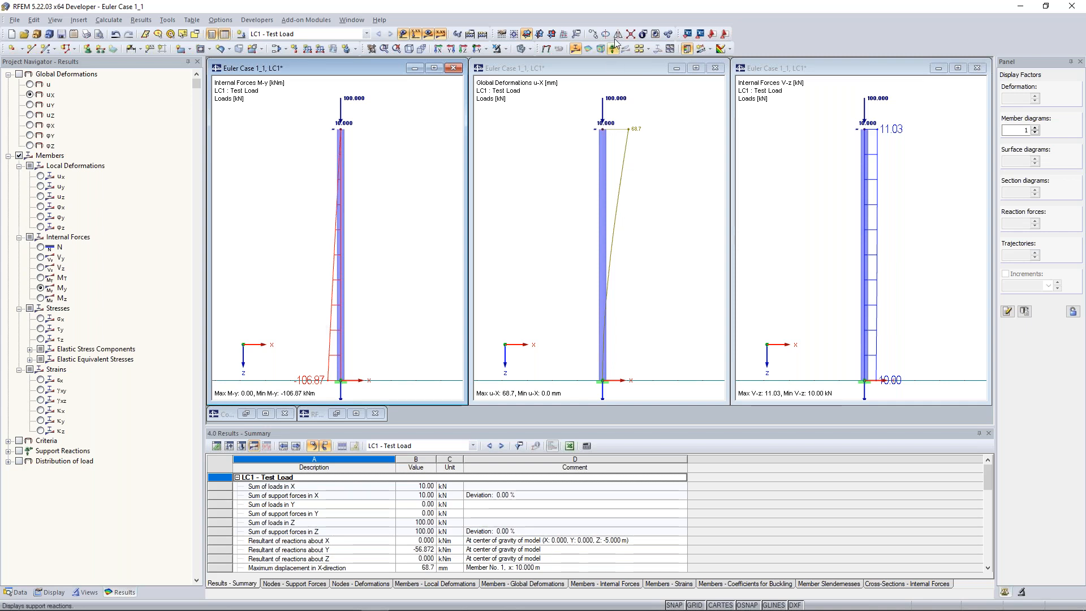
Step: Minimize the uX and Vz windows and maximize the window showing the bending moment My
left_click(677, 68)
left_click(939, 68)
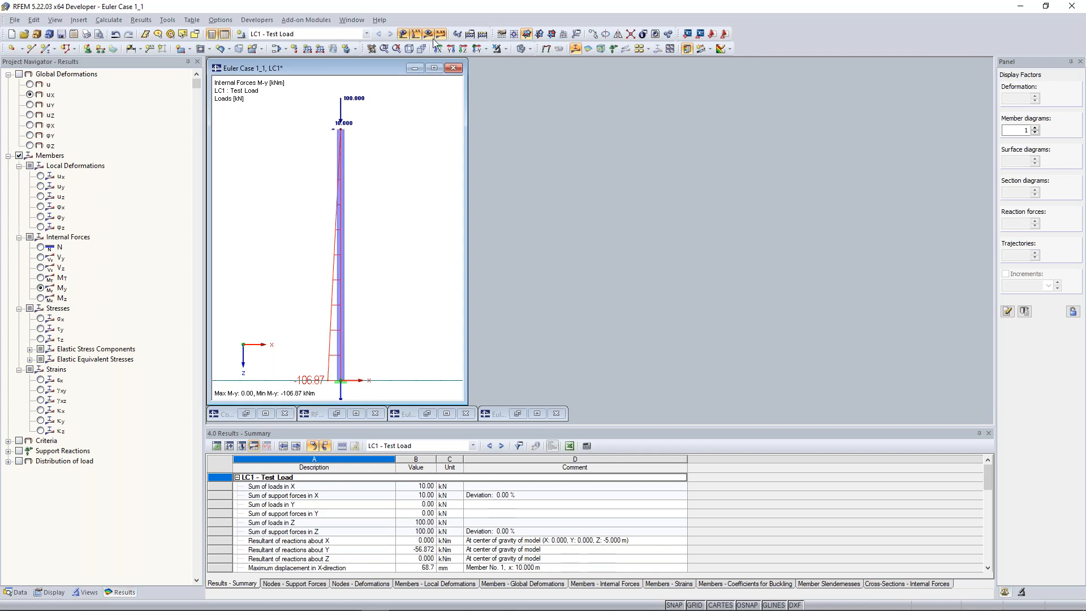
left_click(351, 20)
left_click(593, 173)
left_click(430, 66)
Step: Set the horizontal force PX of the nodal load at the column's top to 0 kN
middle_click_drag(426, 133, 511, 159)
double_click(428, 109)
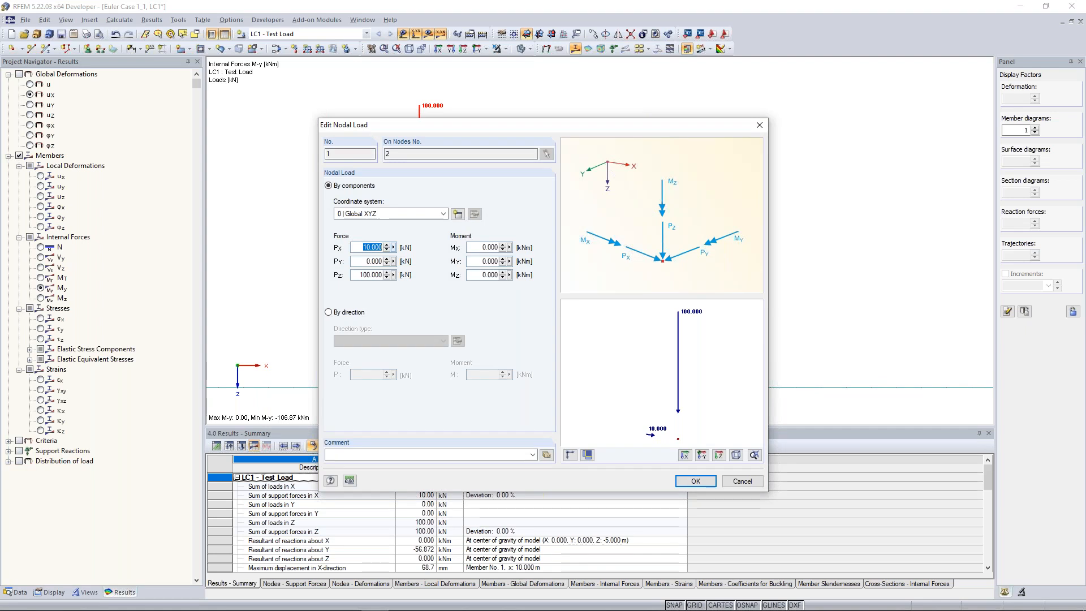
type("20")
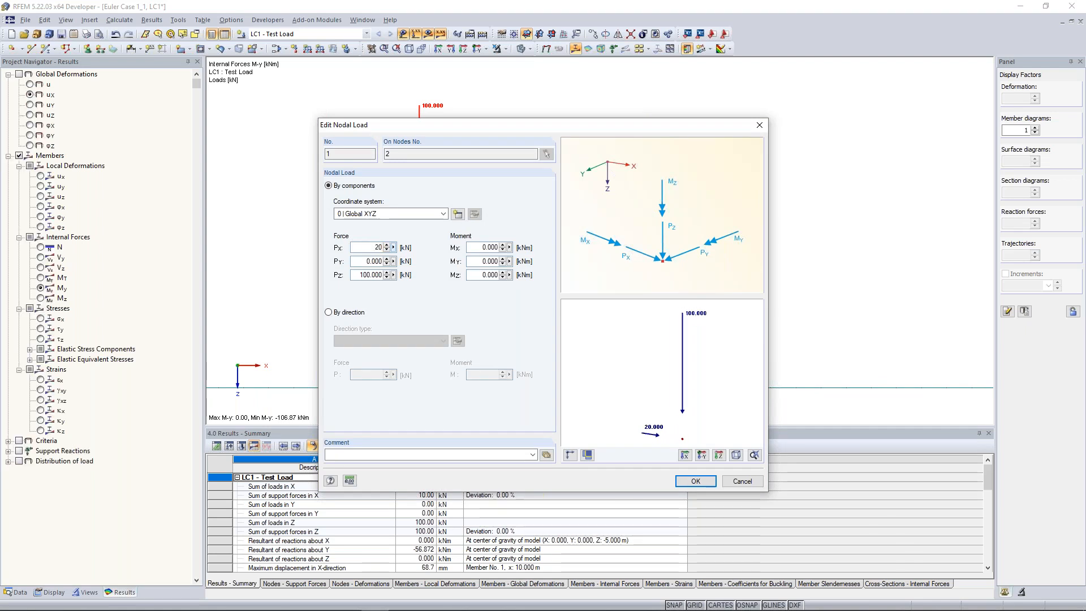
key("BackSpace")
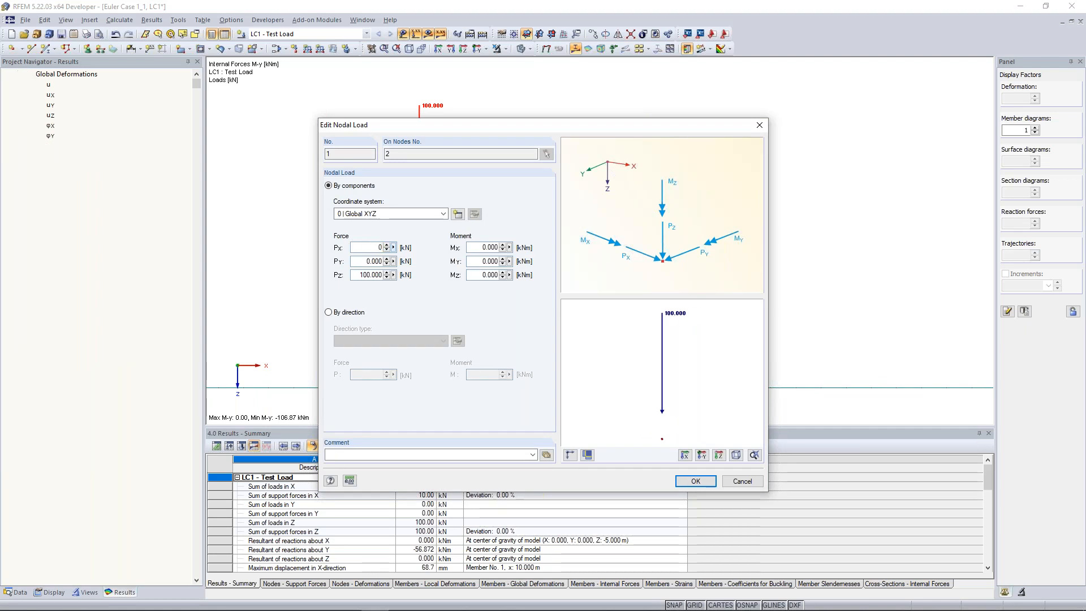
left_click(695, 481)
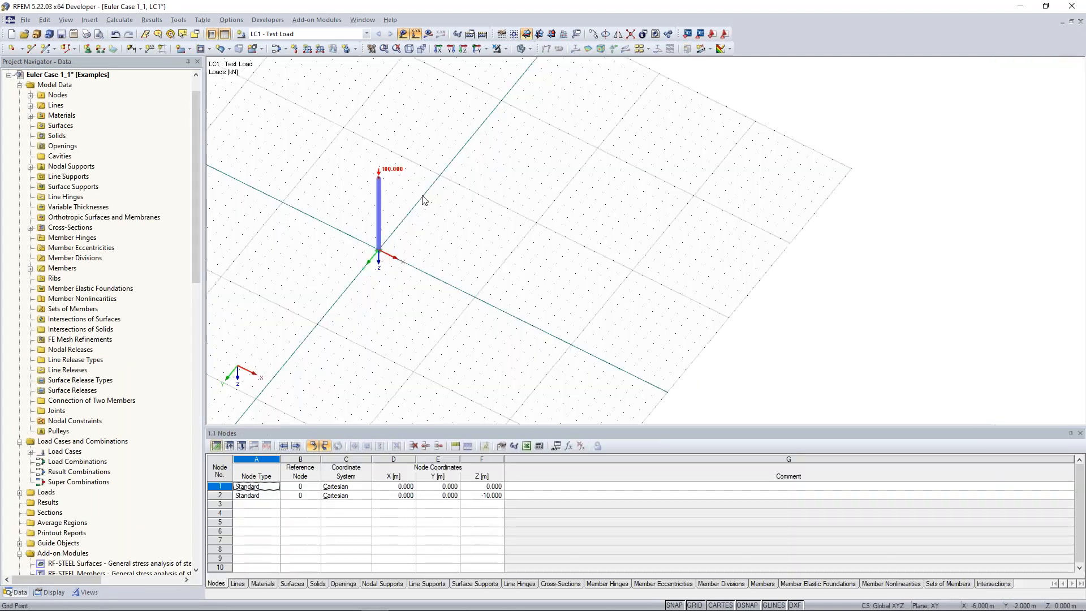
Step: Open the RF-STABILITY stability analysis add-on module for the column model
middle_click_drag(464, 202, 507, 213)
scroll(477, 201, "up", 5)
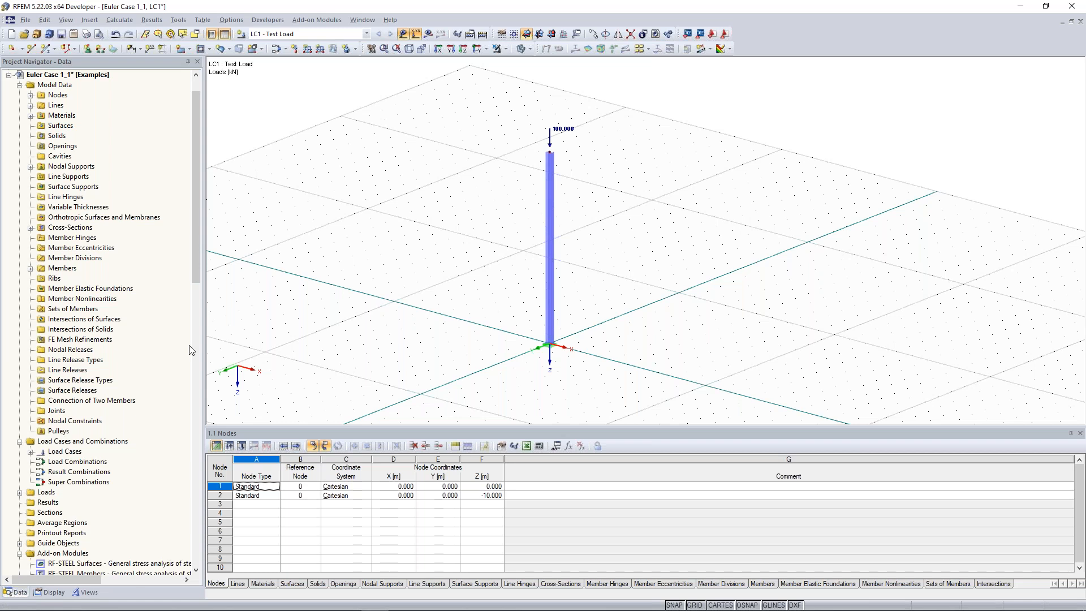
scroll(190, 350, "down", 20)
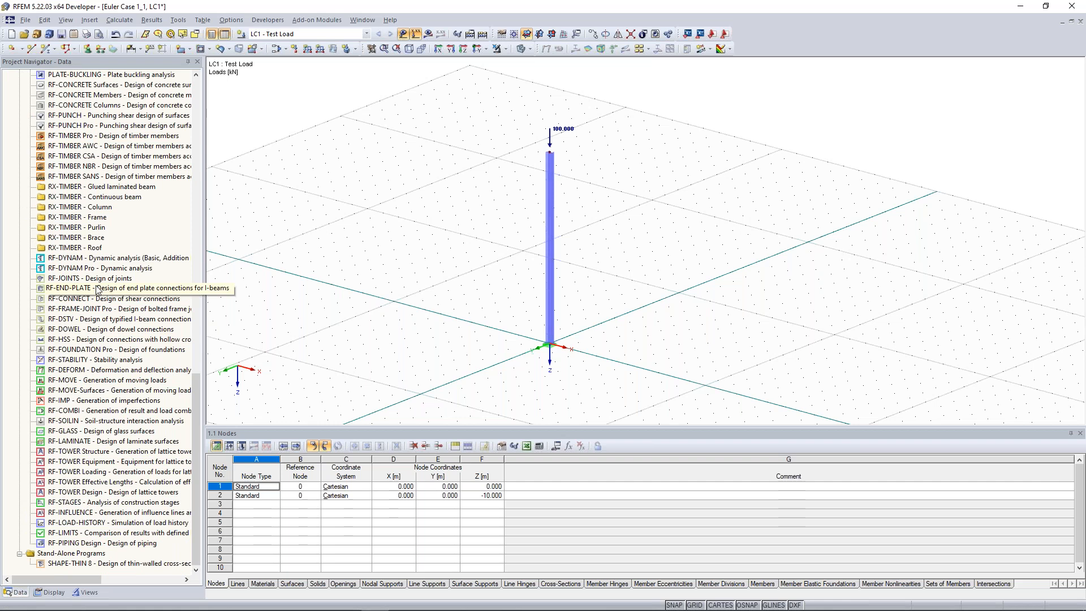
double_click(76, 360)
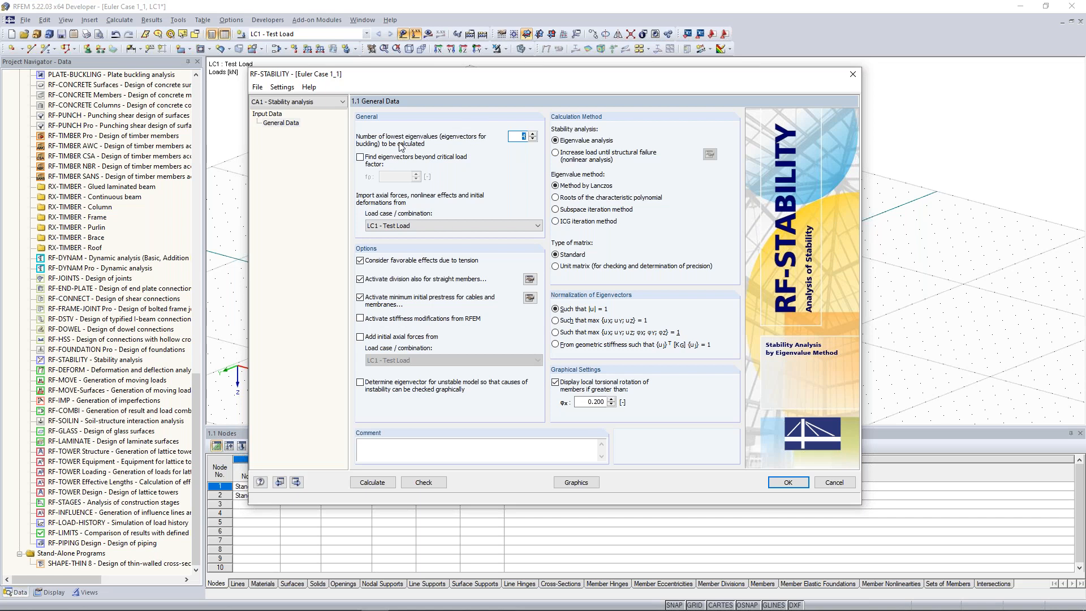
Step: Keep 4 lowest eigenvalues with LC1 - Test Load, and deactivate favorable effects due to tension and the minimum initial prestress for cables and membranes
left_click(519, 136)
left_click_drag(519, 139, 532, 135)
left_click(516, 138)
left_click(370, 226)
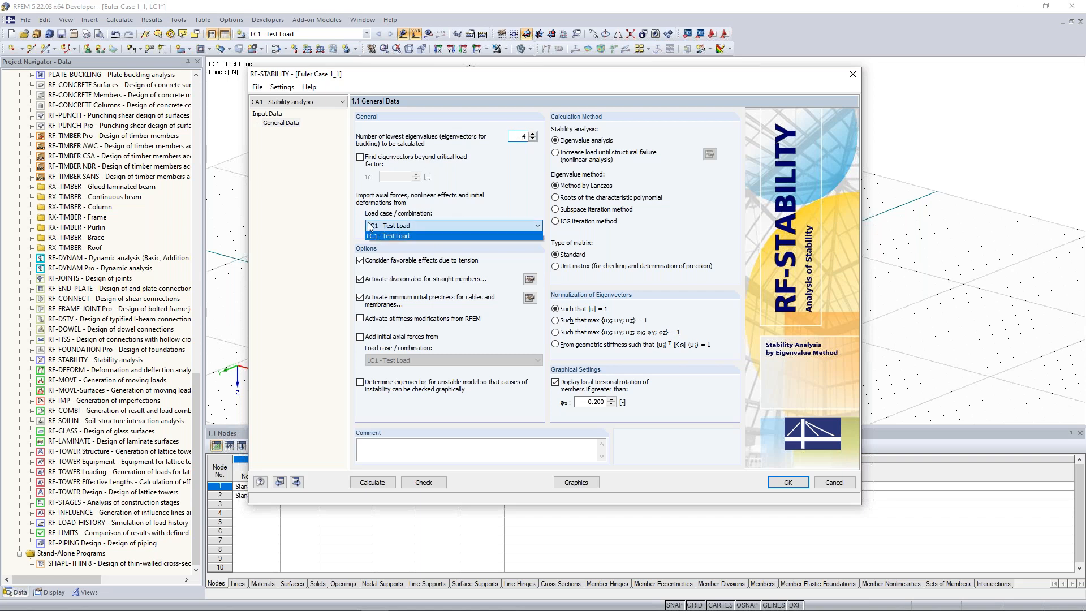
left_click(392, 236)
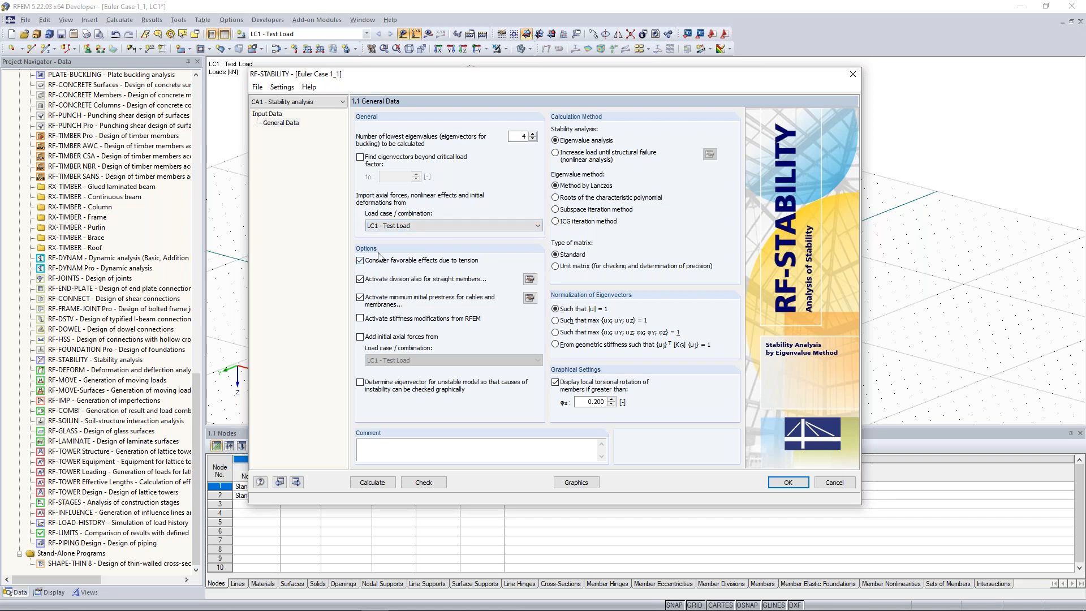
left_click(360, 261)
left_click(359, 300)
Step: Set the minimum number of divisions for straight members to 10 in the FE mesh settings and accept the RF-STABILITY input
left_click(531, 282)
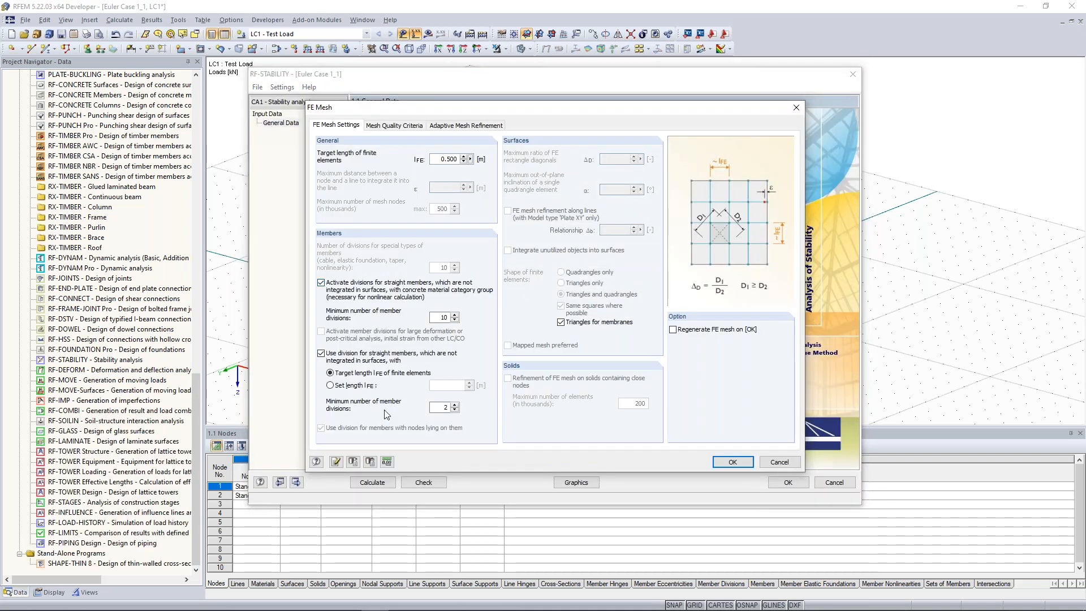
double_click(445, 407)
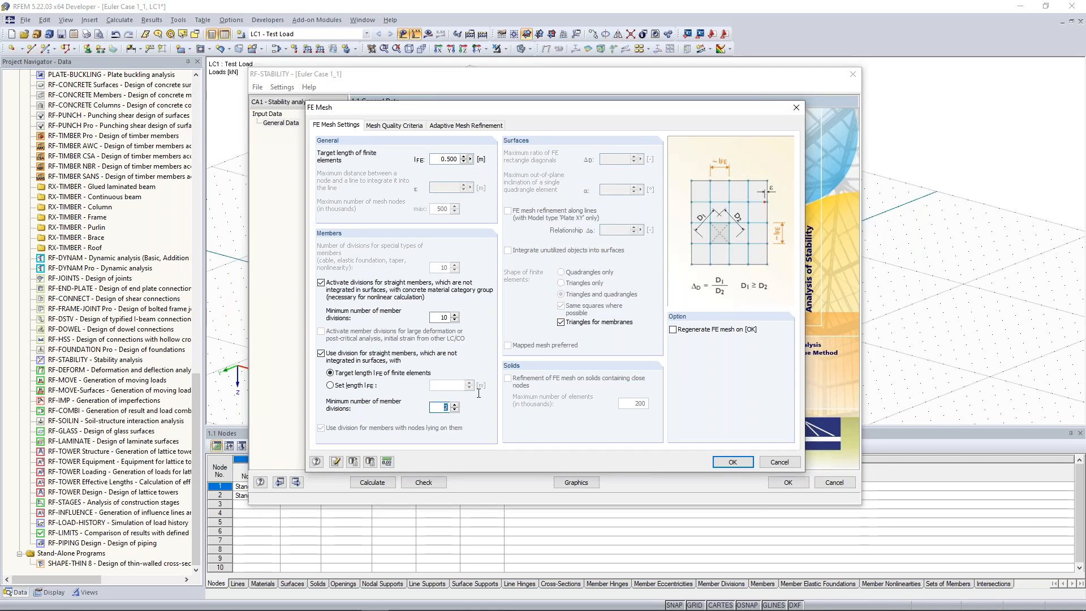
type("10")
left_click(732, 462)
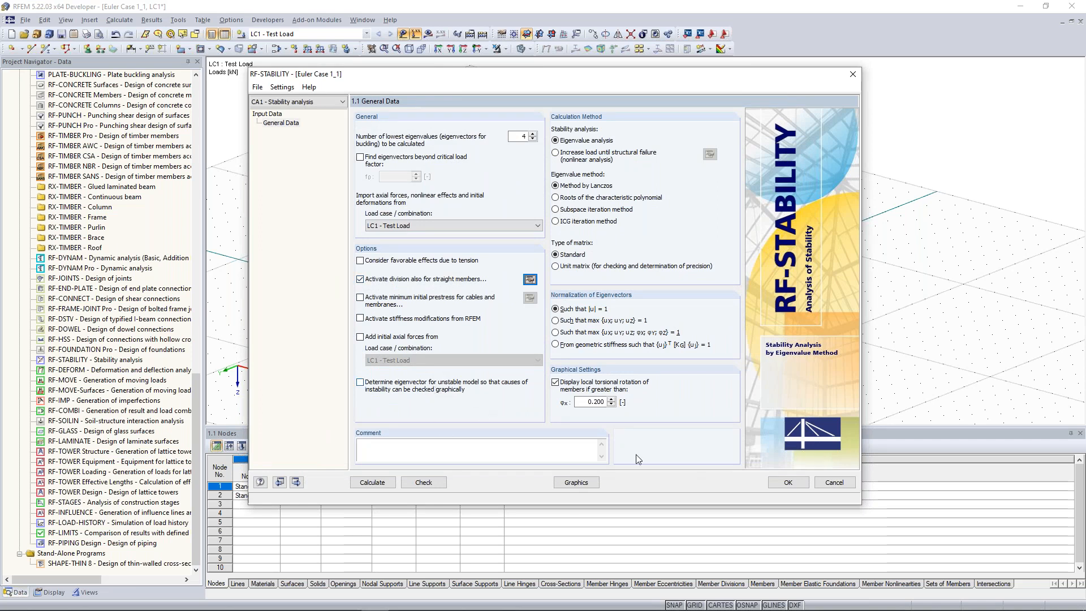
left_click(798, 486)
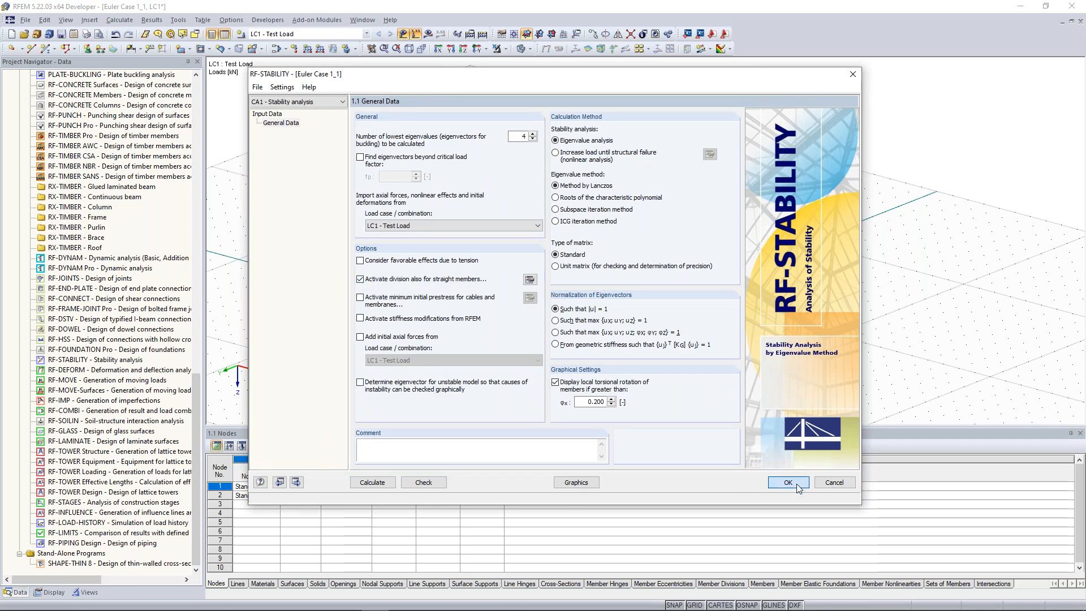
Step: Review the method of analysis in the calculation parameters of load case LC1 - Test Load
left_click(287, 49)
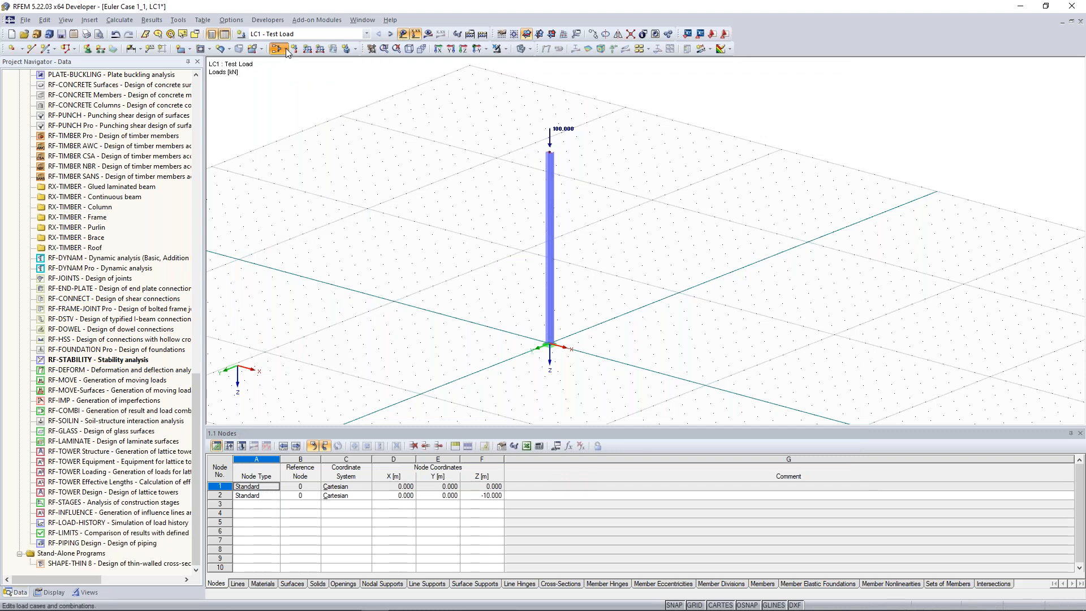
left_click(286, 50)
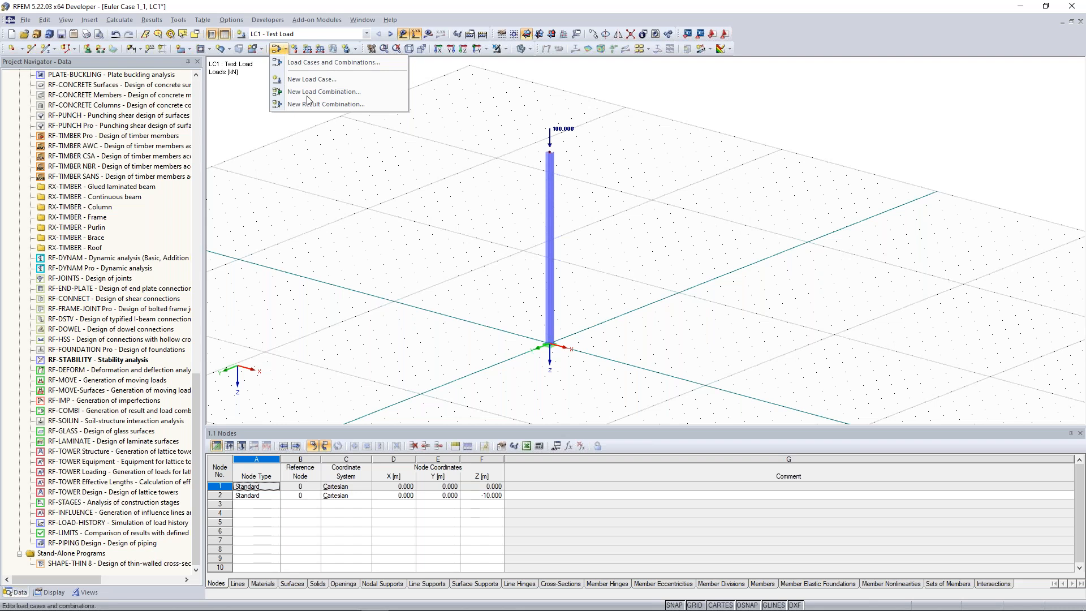
left_click(344, 144)
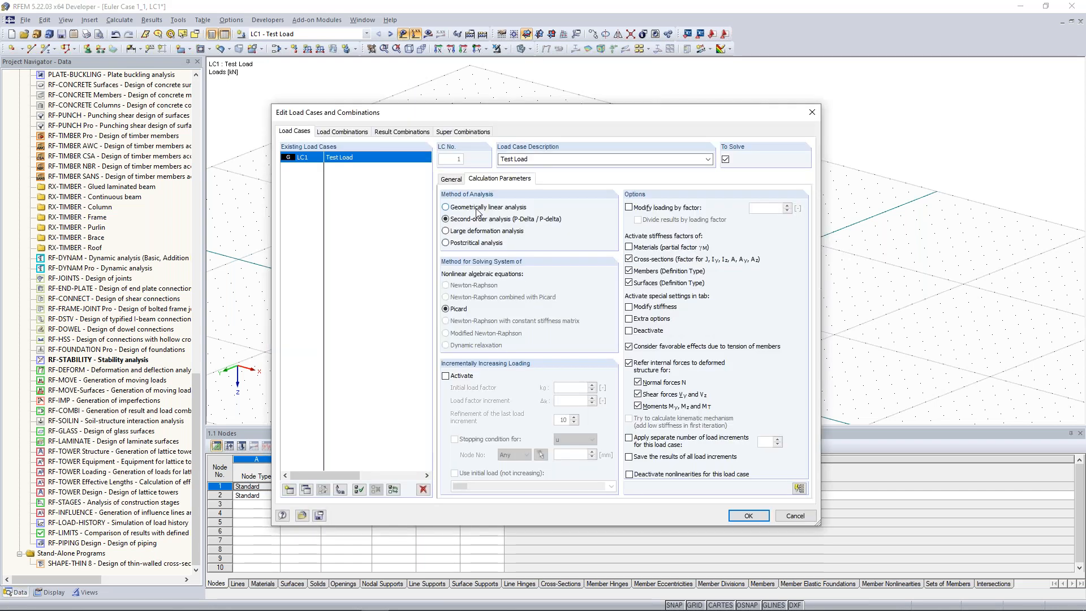
left_click(748, 516)
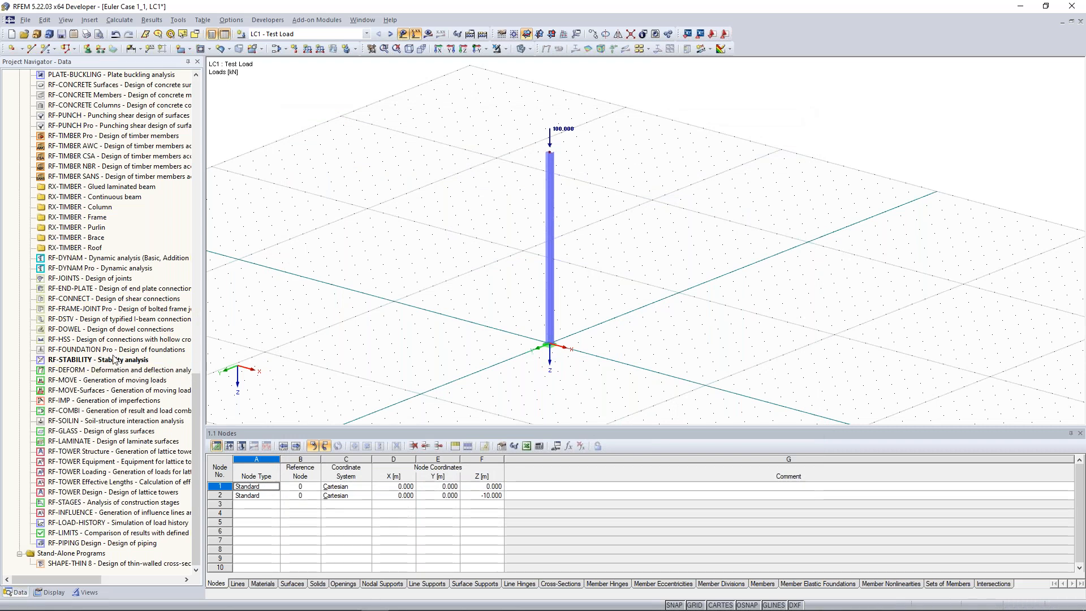
Step: Reopen the RF-STABILITY module and calculate stability case CA1
left_click(109, 360)
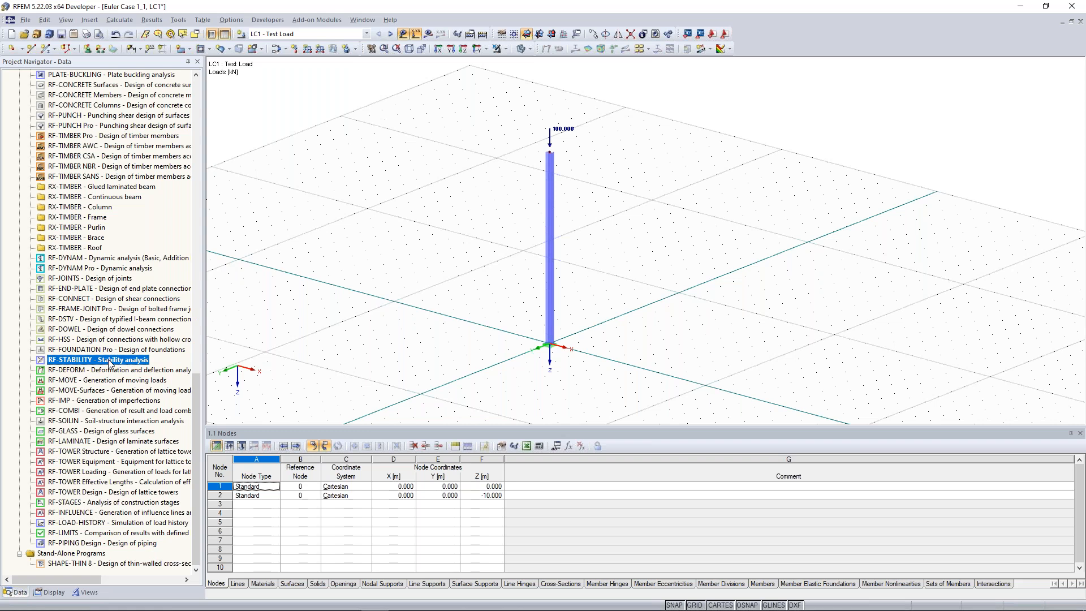
double_click(109, 361)
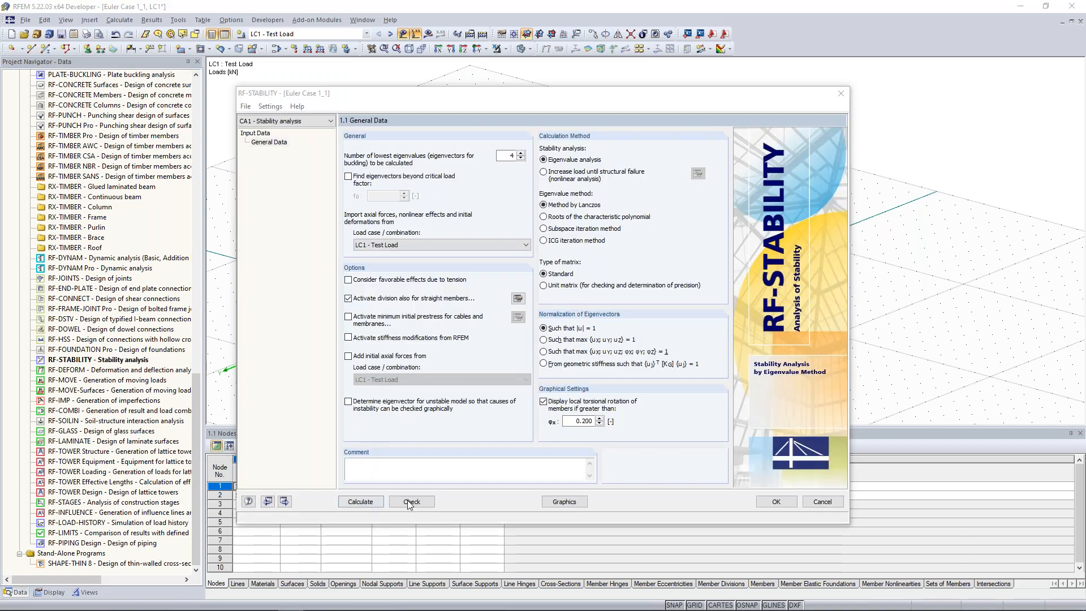
left_click(361, 502)
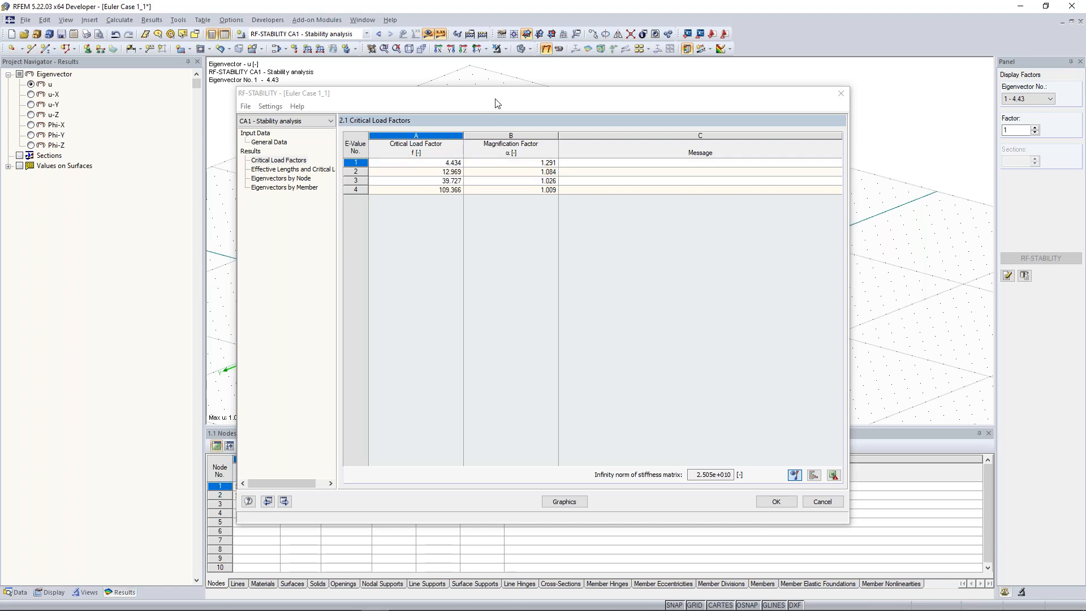
Step: Examine the critical load factors and magnification factors alongside the eigenvector shown on the column
left_click_drag(497, 99, 478, 216)
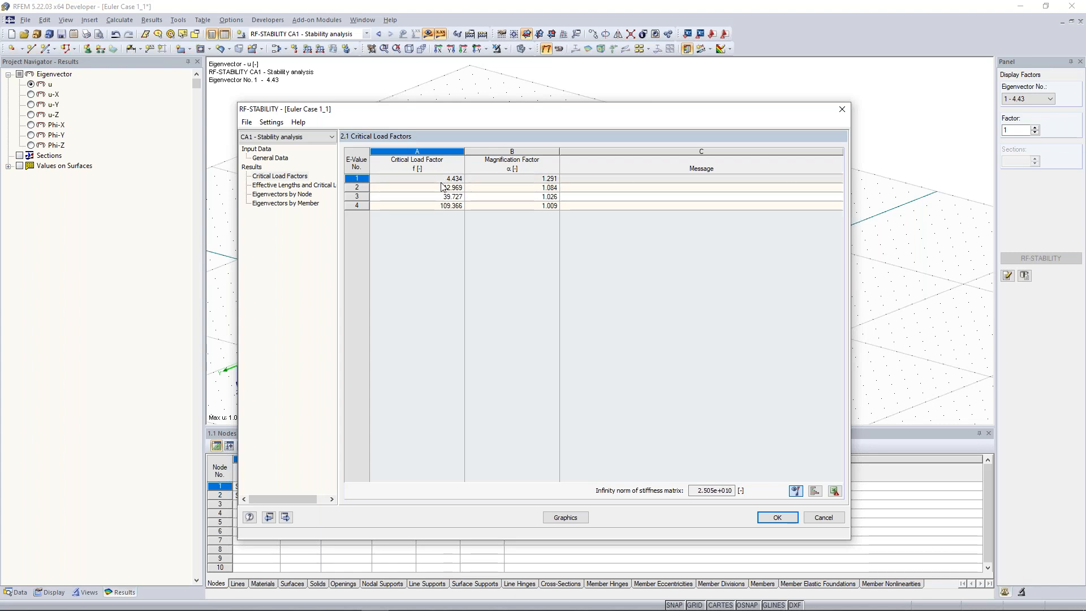
left_click_drag(485, 115, 471, 206)
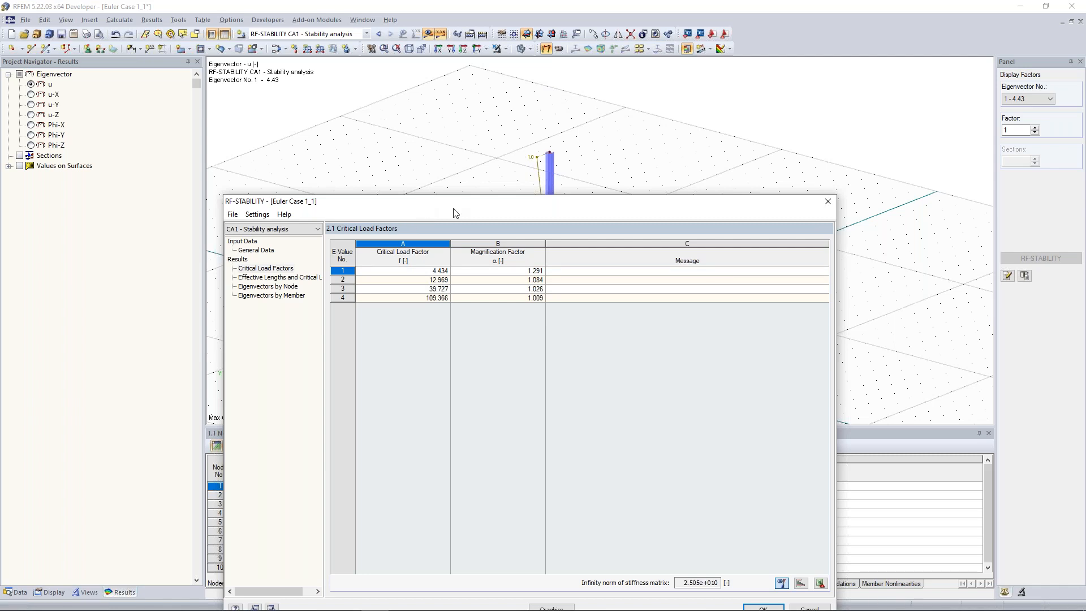
left_click_drag(451, 197, 451, 202)
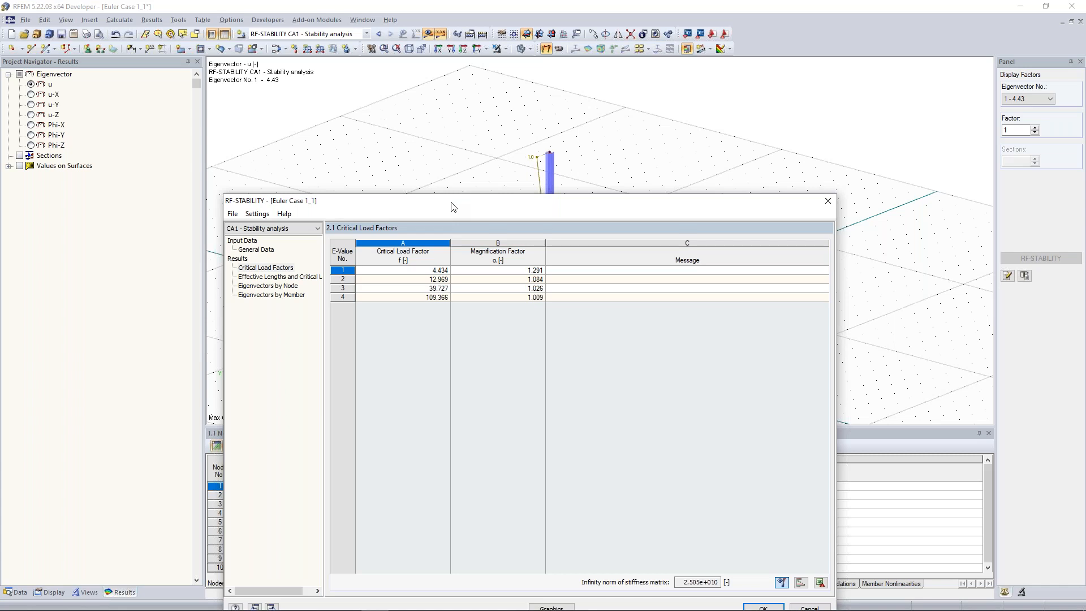
left_click_drag(452, 207, 452, 134)
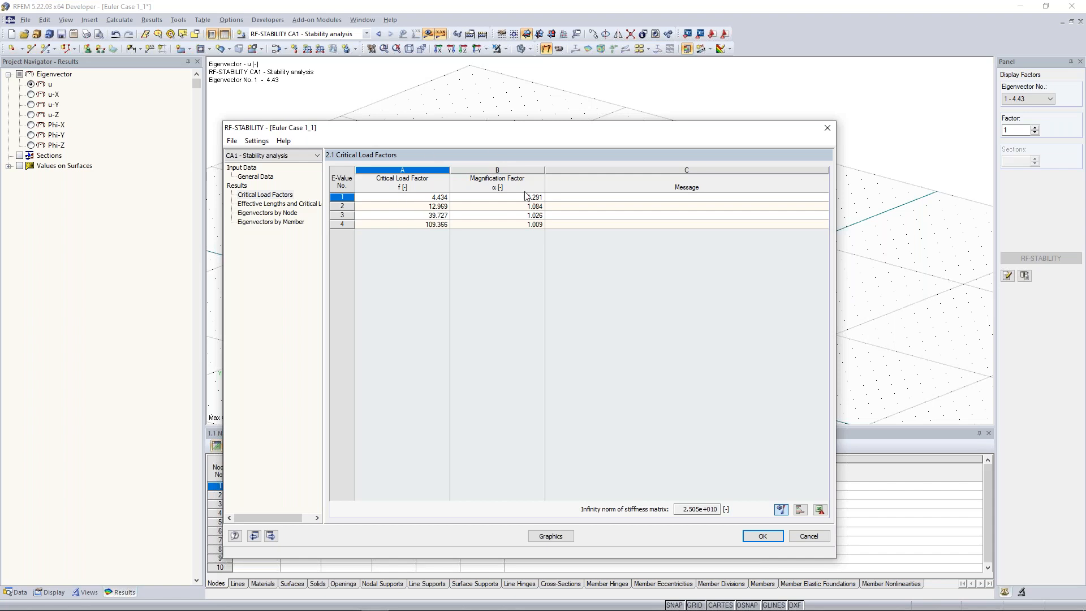
left_click_drag(526, 129, 539, 296)
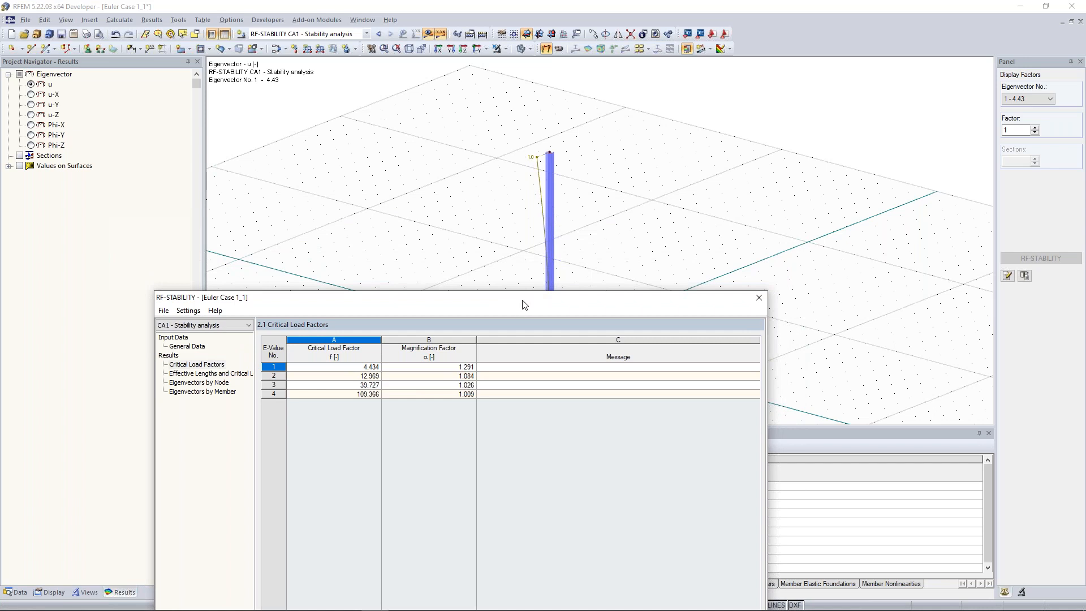
left_click_drag(523, 302, 524, 308)
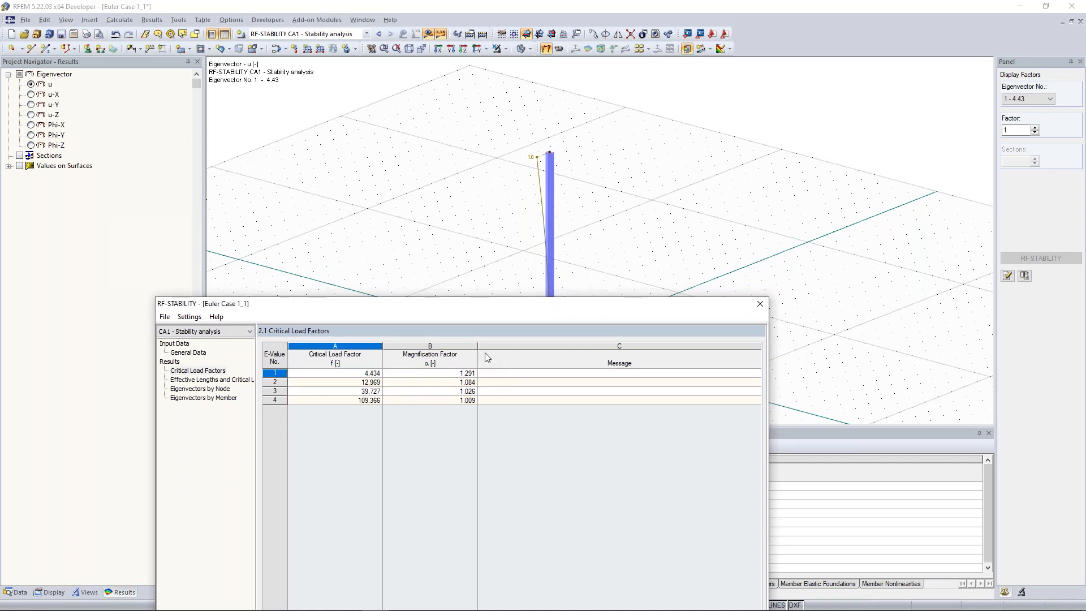
left_click_drag(480, 306, 484, 291)
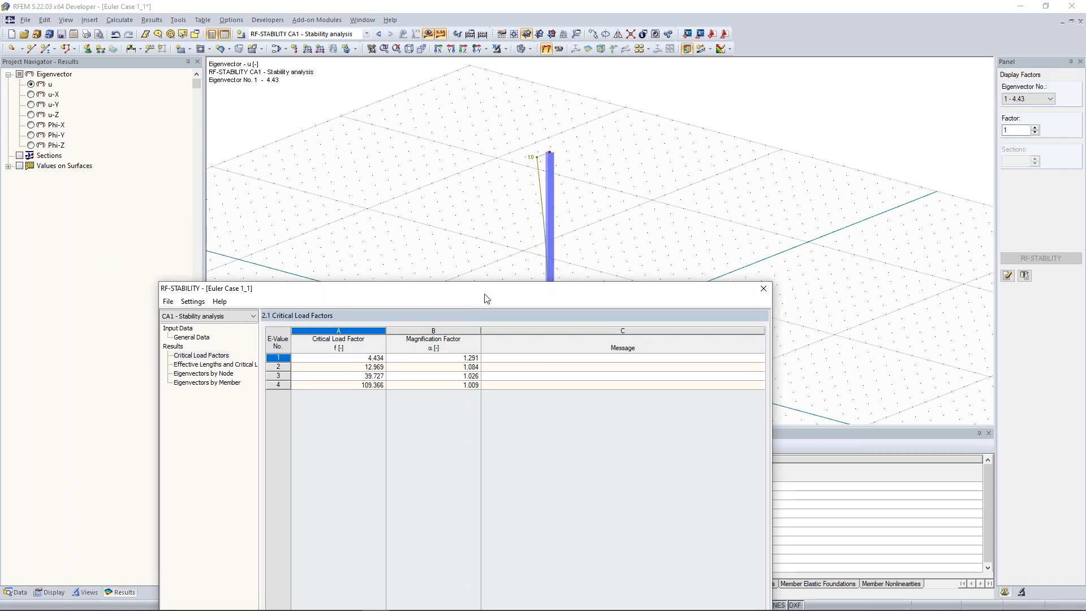
left_click_drag(495, 296, 509, 195)
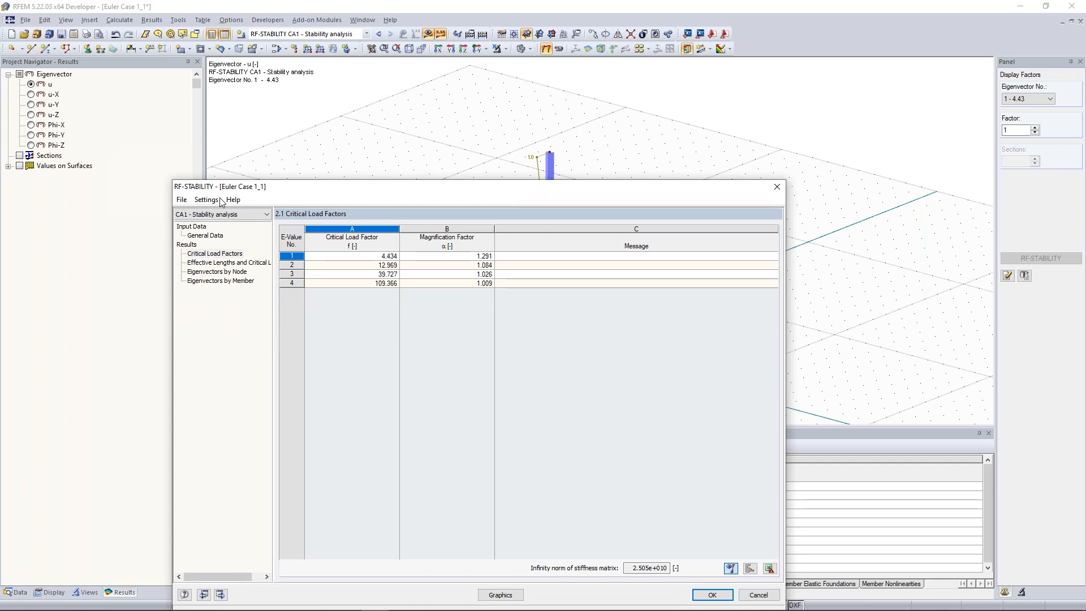
Step: Examine the effective lengths, effective length factors and critical loads of the column for each eigenvector
left_click(223, 263)
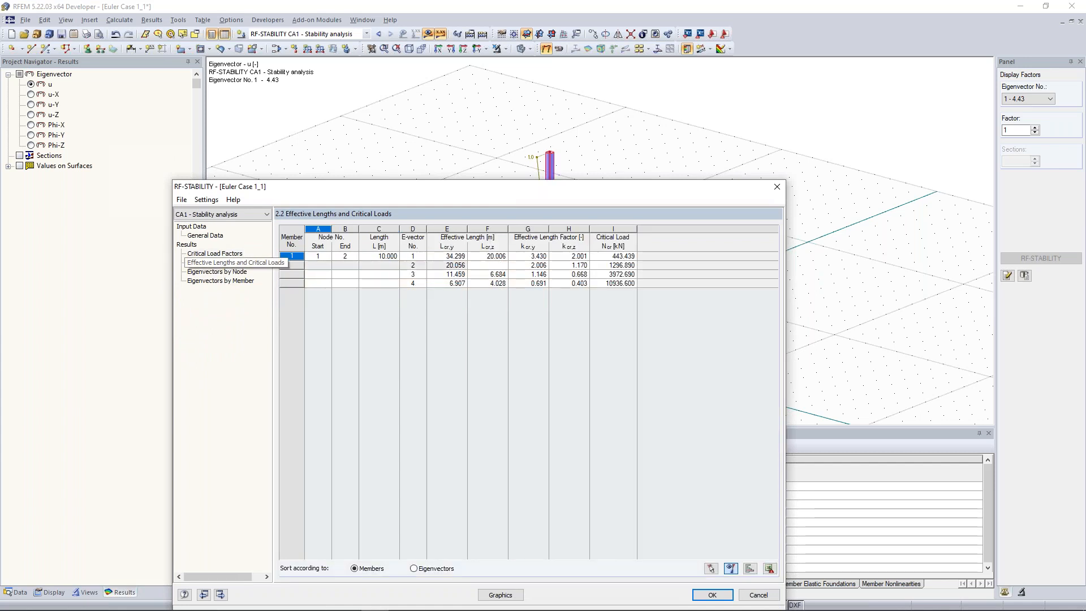
left_click(434, 171)
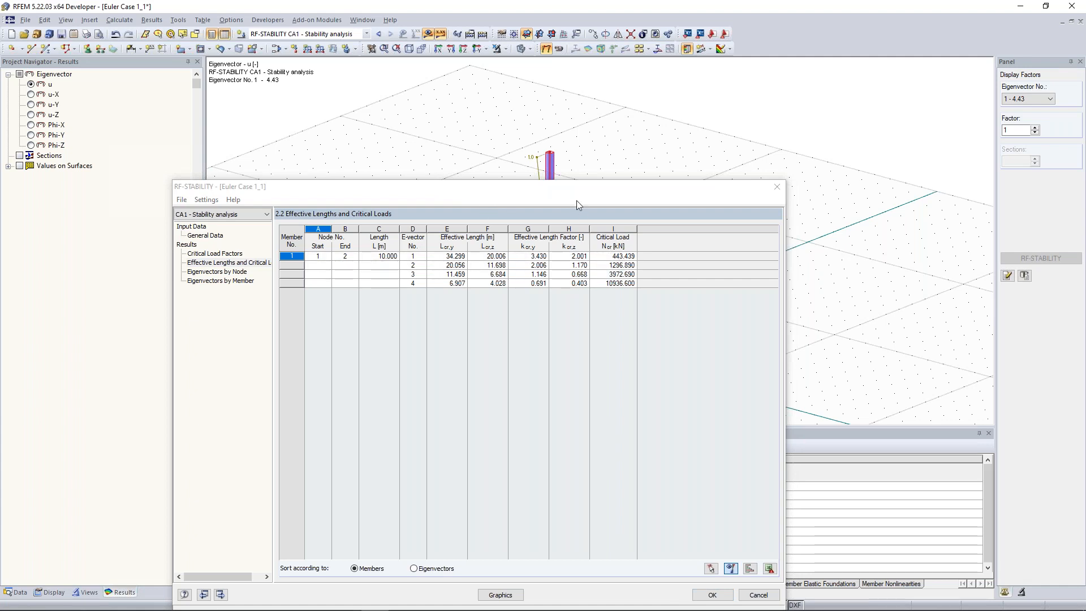
left_click_drag(580, 190, 576, 202)
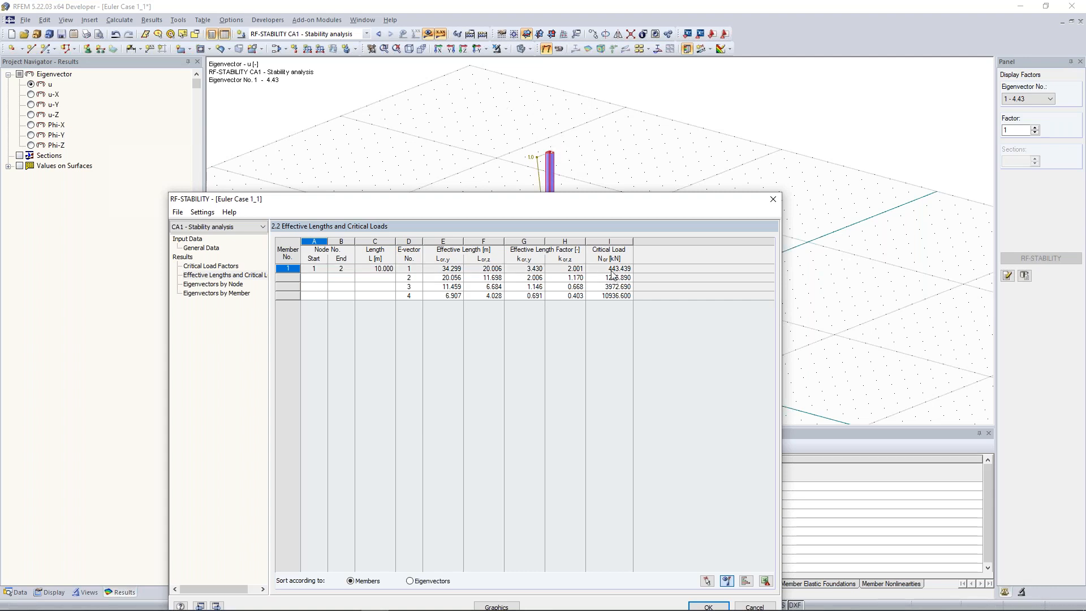
mouse_move(603, 198)
left_mouse_down()
mouse_move(617, 188)
mouse_move(619, 196)
left_mouse_up()
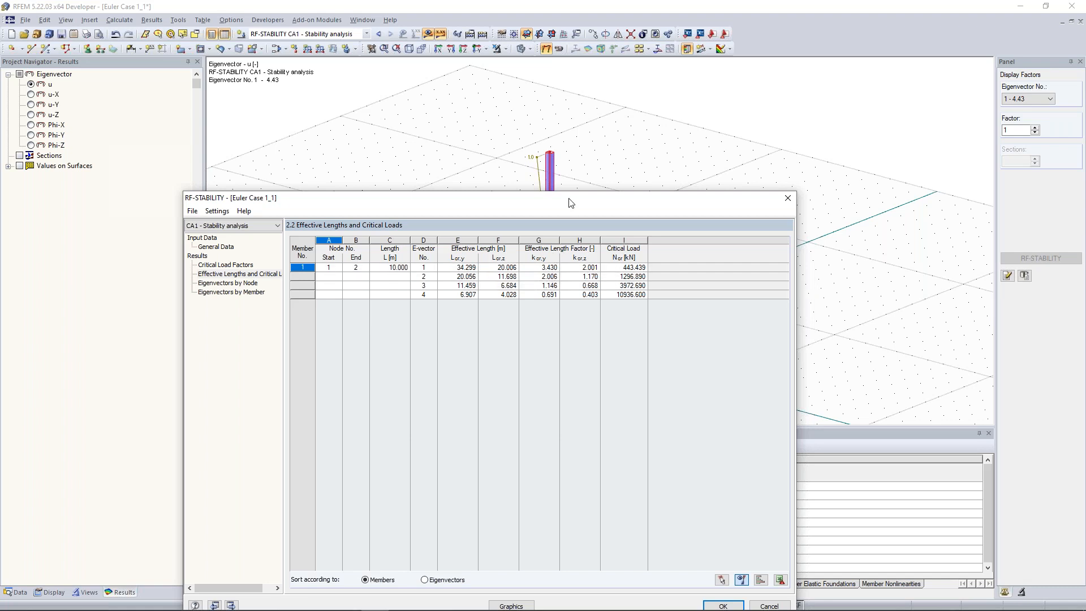
left_click_drag(569, 200, 544, 194)
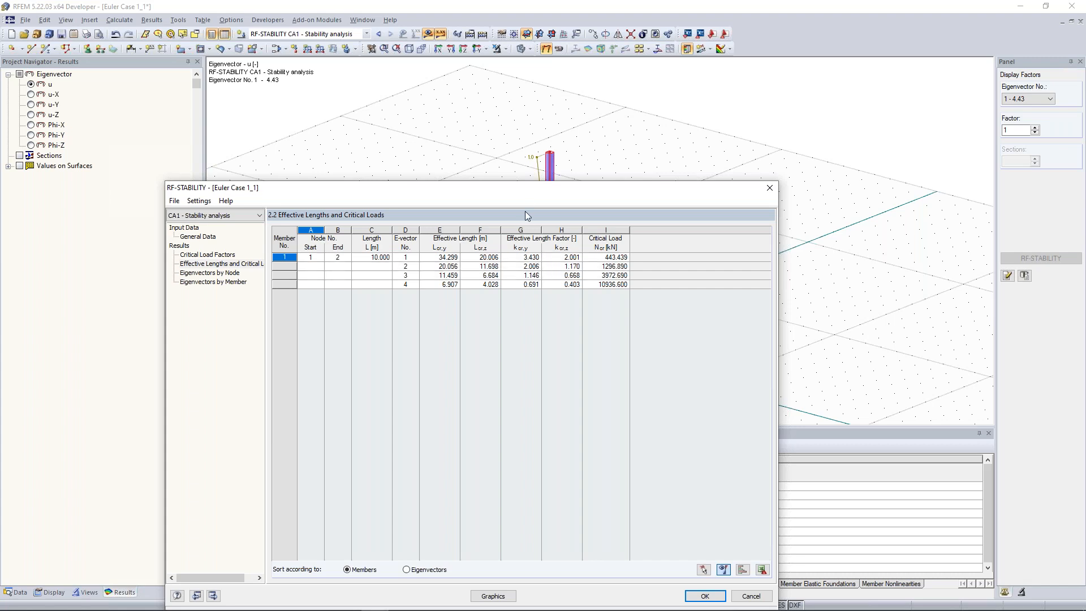
left_click_drag(527, 191, 505, 154)
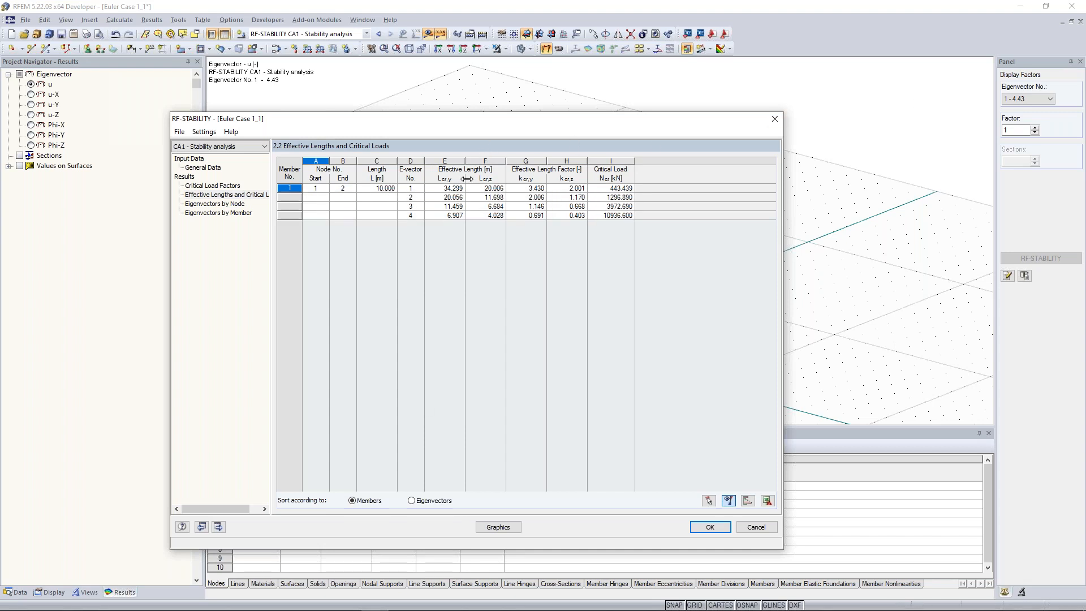
left_click_drag(526, 131, 532, 108)
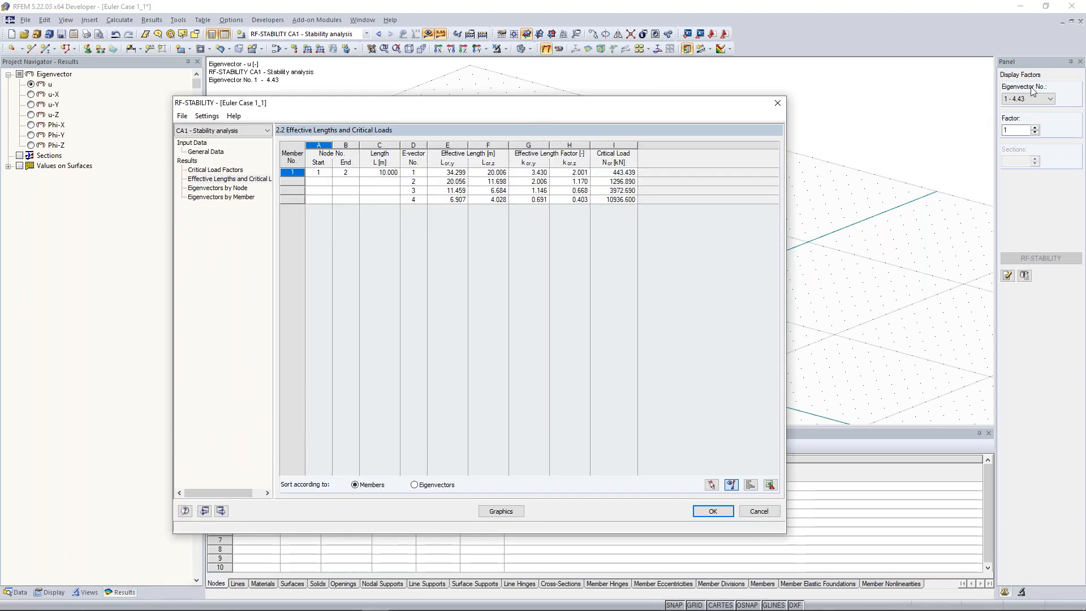
Step: Show the first eigenvector graphically on the column in the model and open the display settings in the navigator
left_click(504, 514)
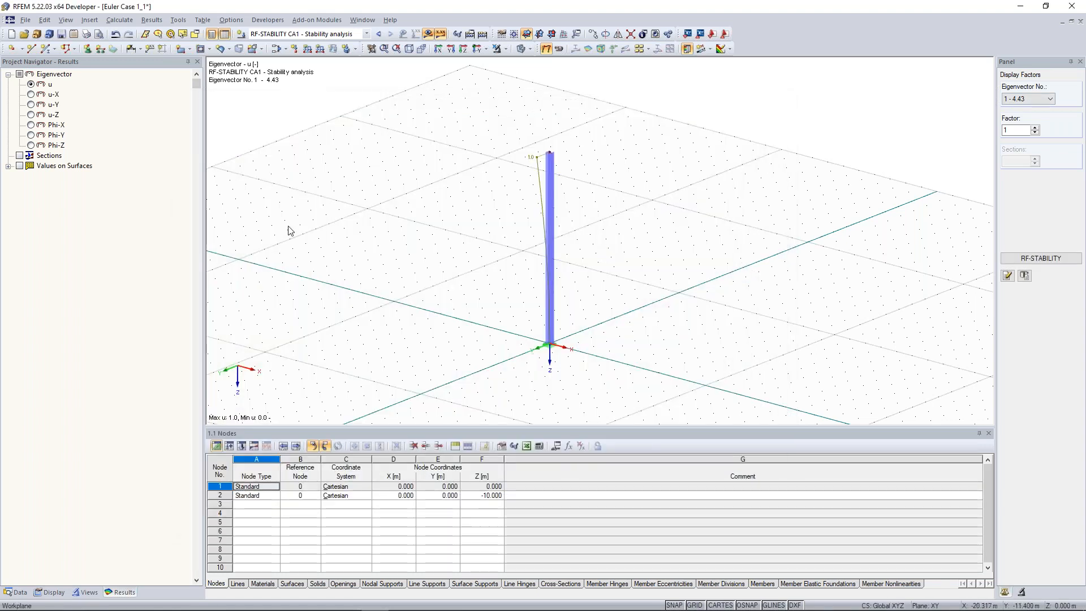
middle_click_drag(656, 197, 506, 132, "ctrl")
scroll(520, 163, "up", 2)
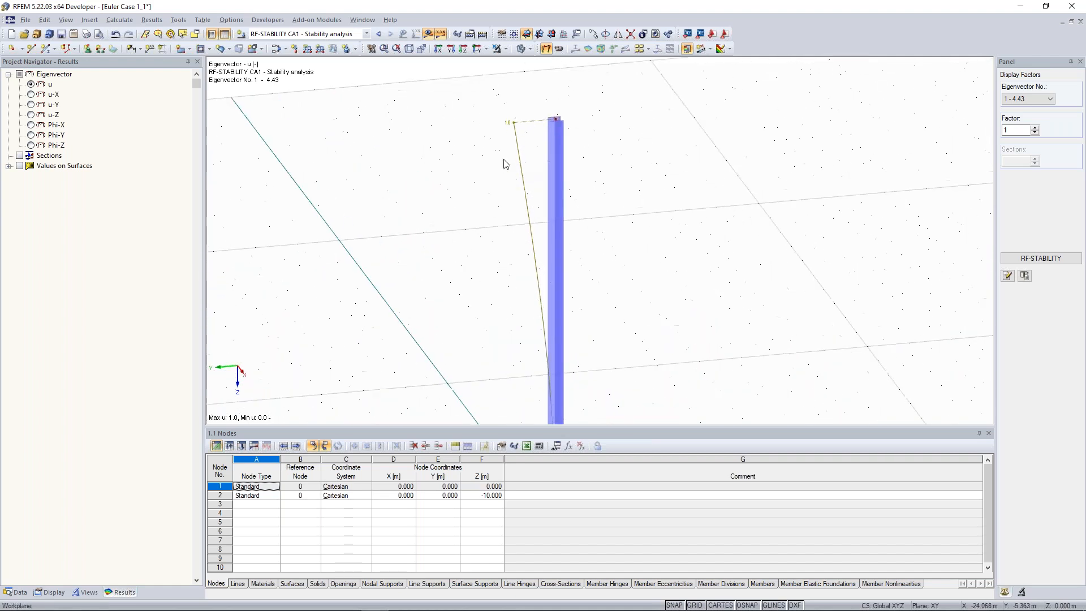
middle_click_drag(455, 164, 484, 174, "ctrl")
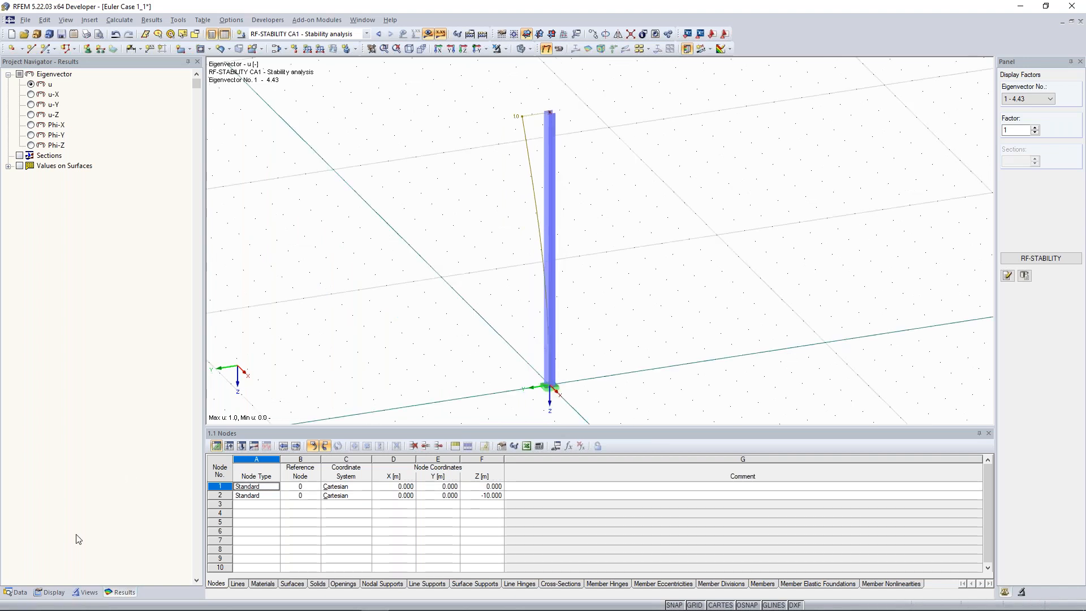
left_click(52, 592)
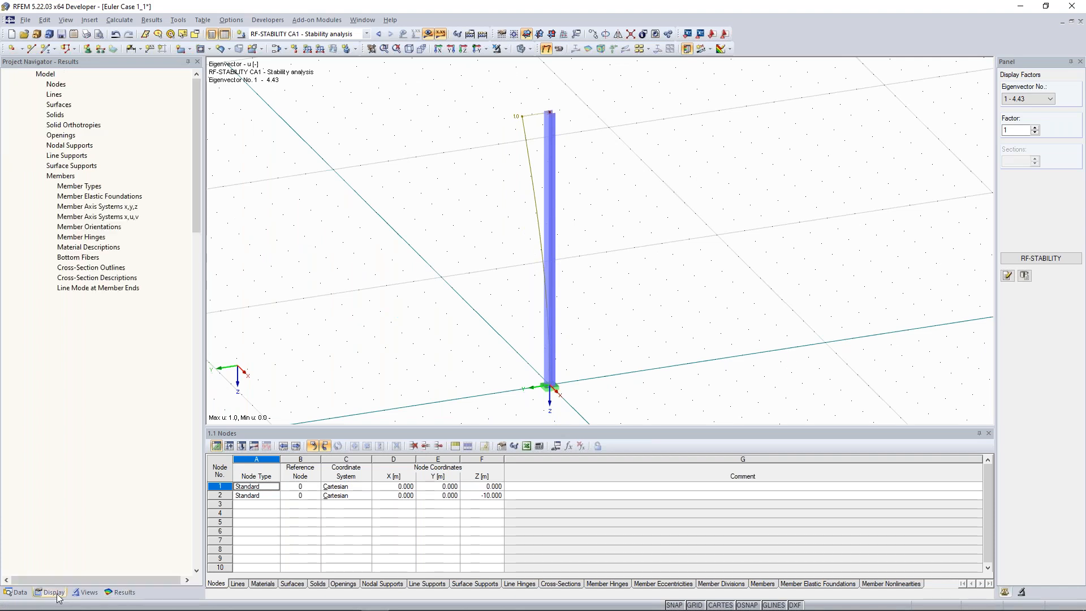
Step: Set the member deformation display to coloured cross-sections for the column's first eigenvector
scroll(111, 463, "down", 10)
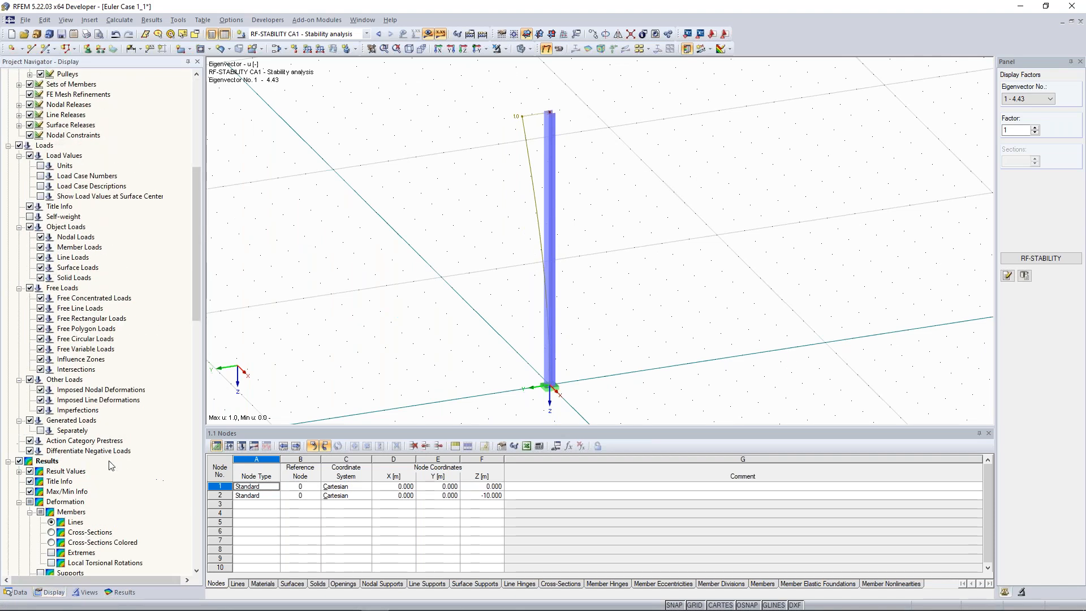
scroll(88, 445, "down", 7)
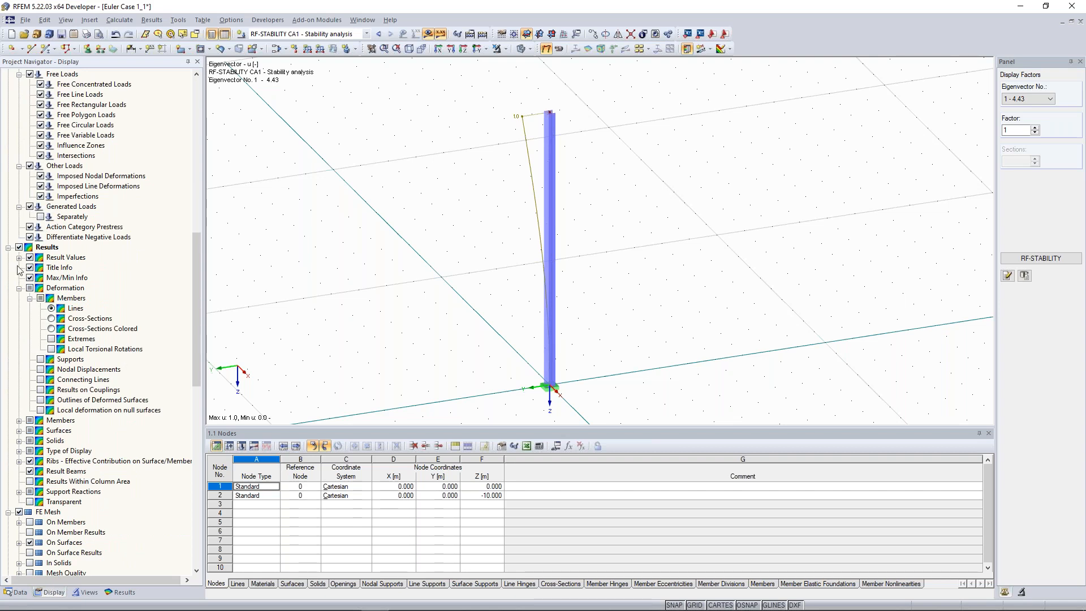
left_click(51, 329)
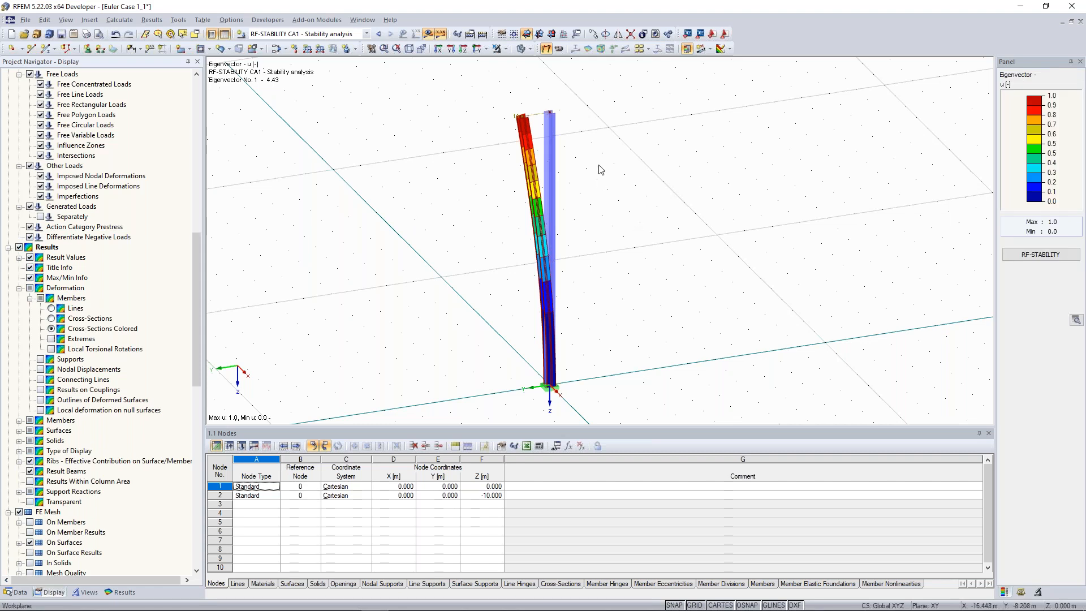
Step: Examine the first buckling shape from several angles, comparing the deformed column head with the undeformed HEB section
mouse_move(588, 159)
middle_mouse_down("ctrl")
mouse_move(577, 174)
mouse_move(590, 172)
middle_mouse_up("ctrl")
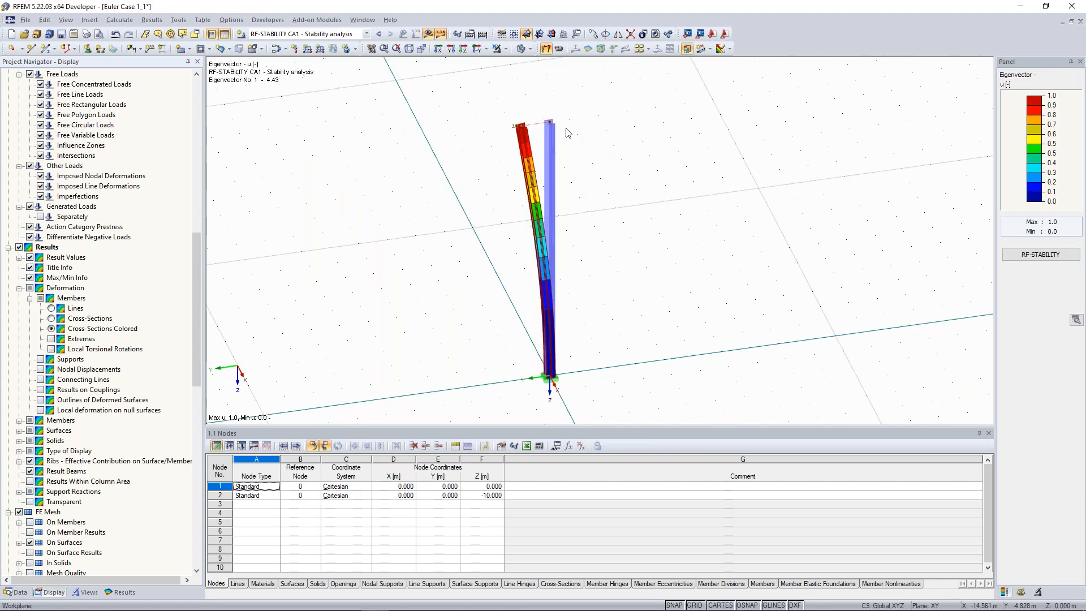
scroll(531, 125, "up", 3)
middle_click_drag(532, 122, 510, 178, "ctrl")
scroll(551, 132, "down", 2)
middle_click_drag(551, 133, 548, 157, "ctrl")
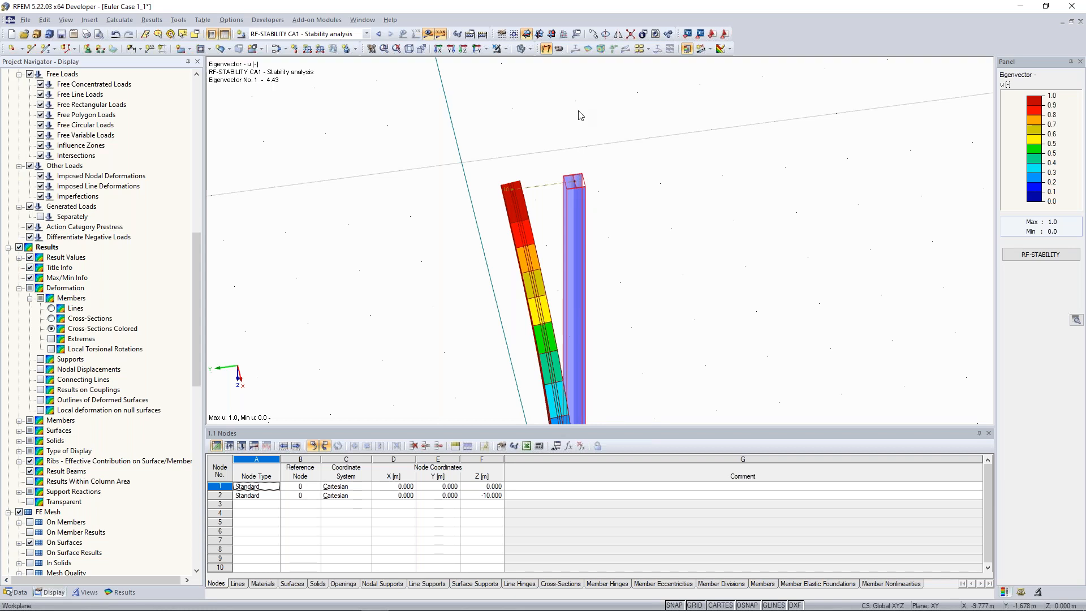
middle_click_drag(580, 115, 830, 161, "ctrl")
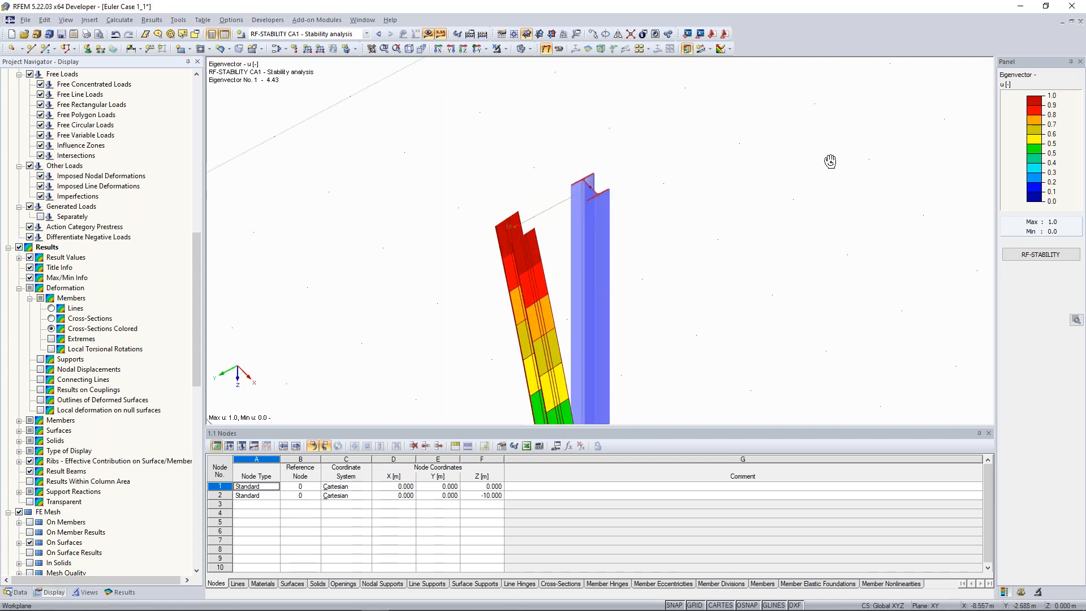
middle_click_drag(830, 161, 641, 131, "ctrl")
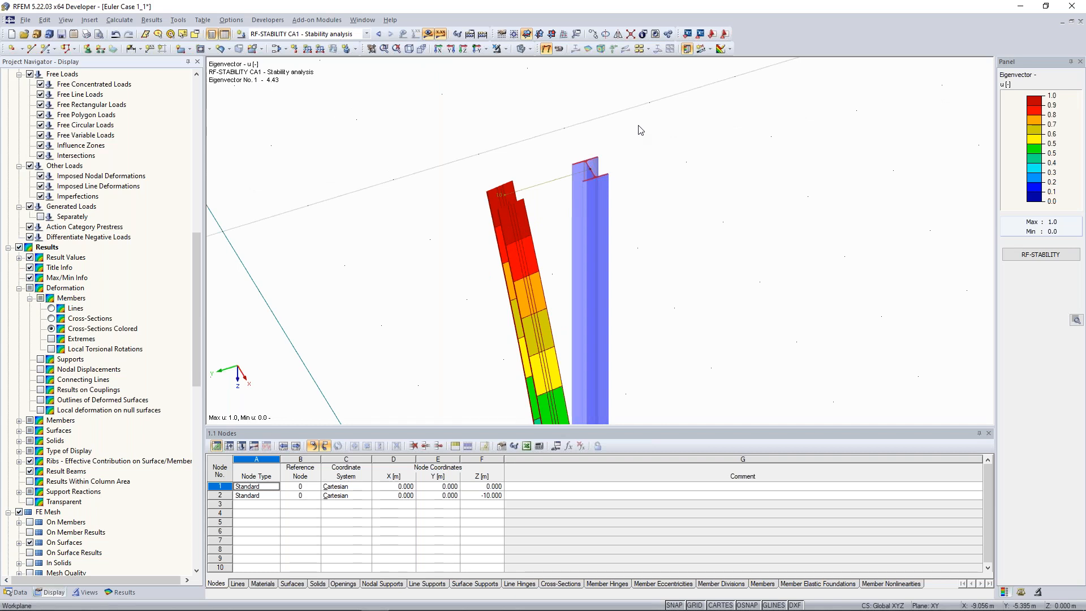
scroll(569, 247, "down", 1)
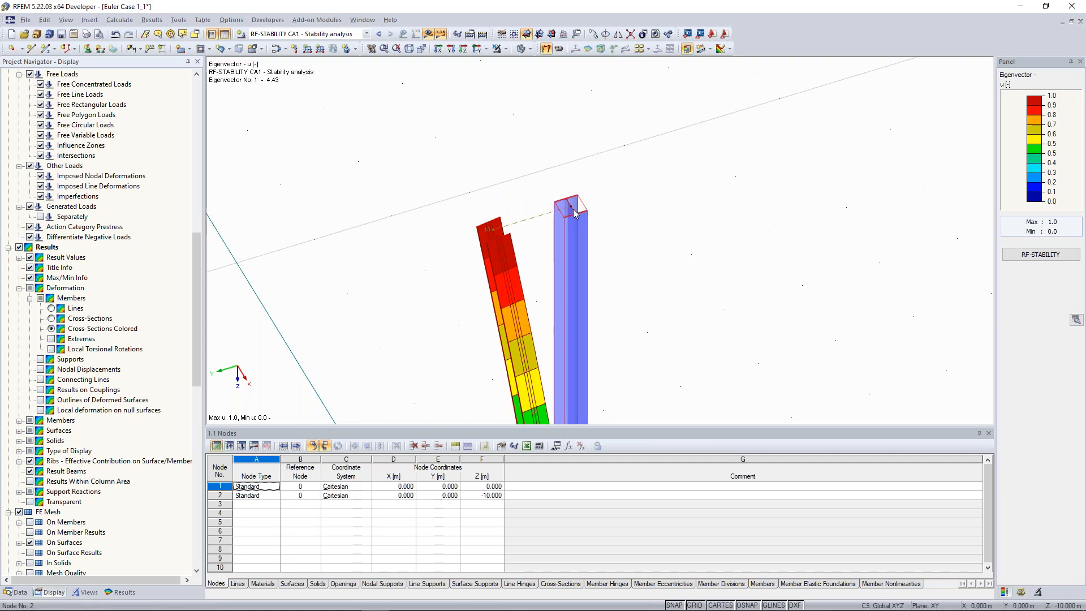
scroll(570, 250, "down", 2)
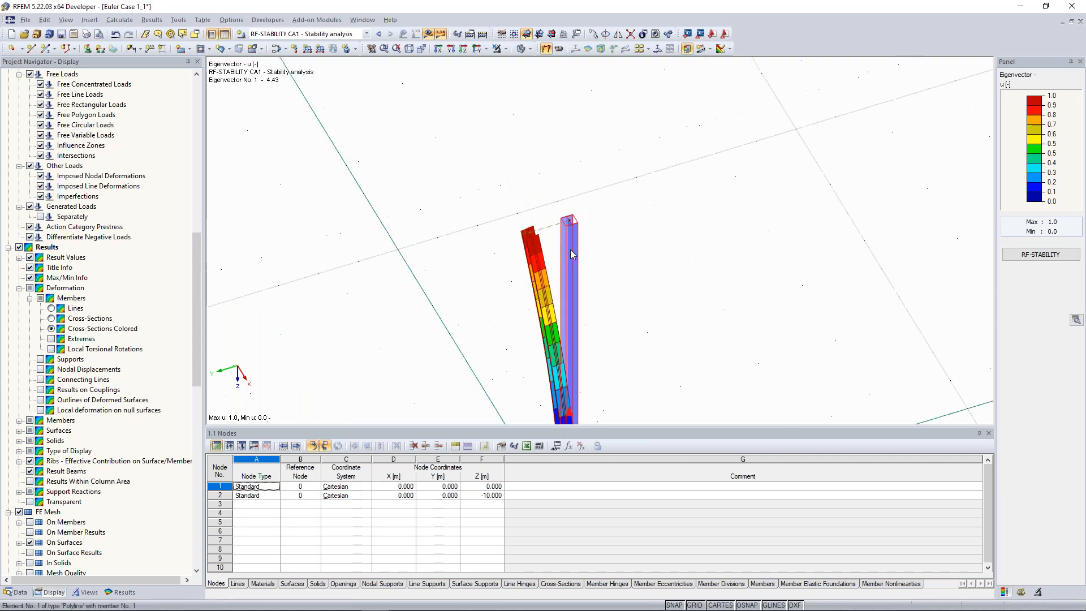
Step: Switch on the display of the local axis system for the column member
right_click(570, 251)
key("Escape")
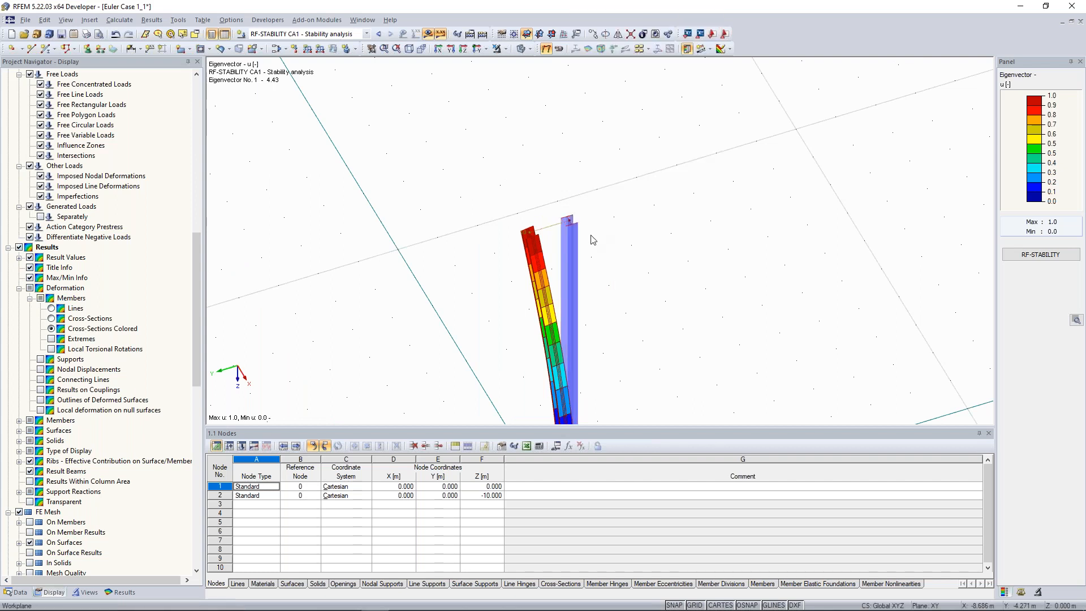
middle_click_drag(645, 219, 648, 161)
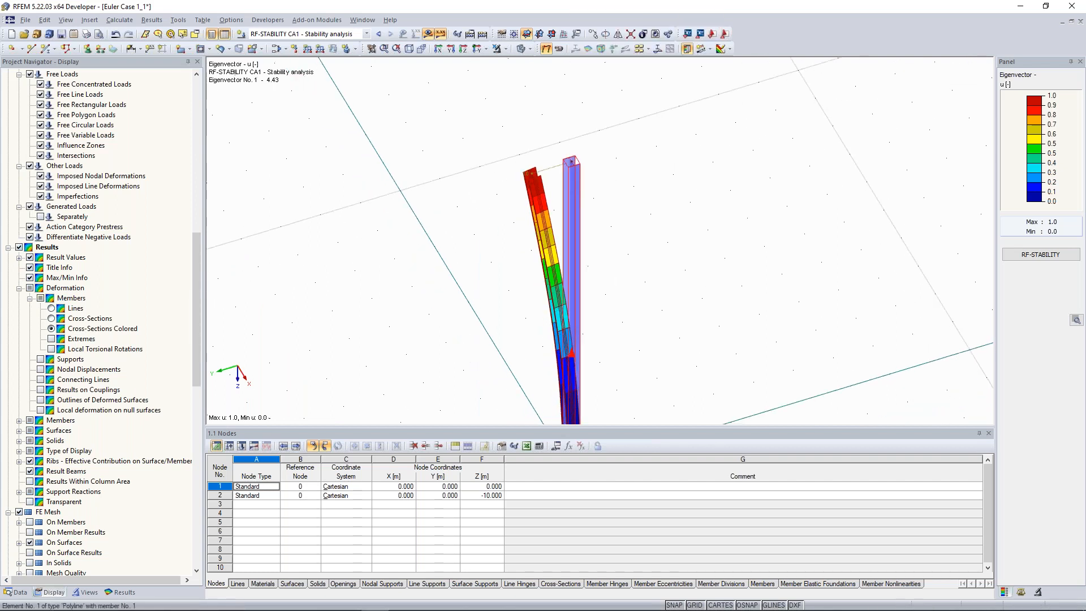
right_click(573, 176)
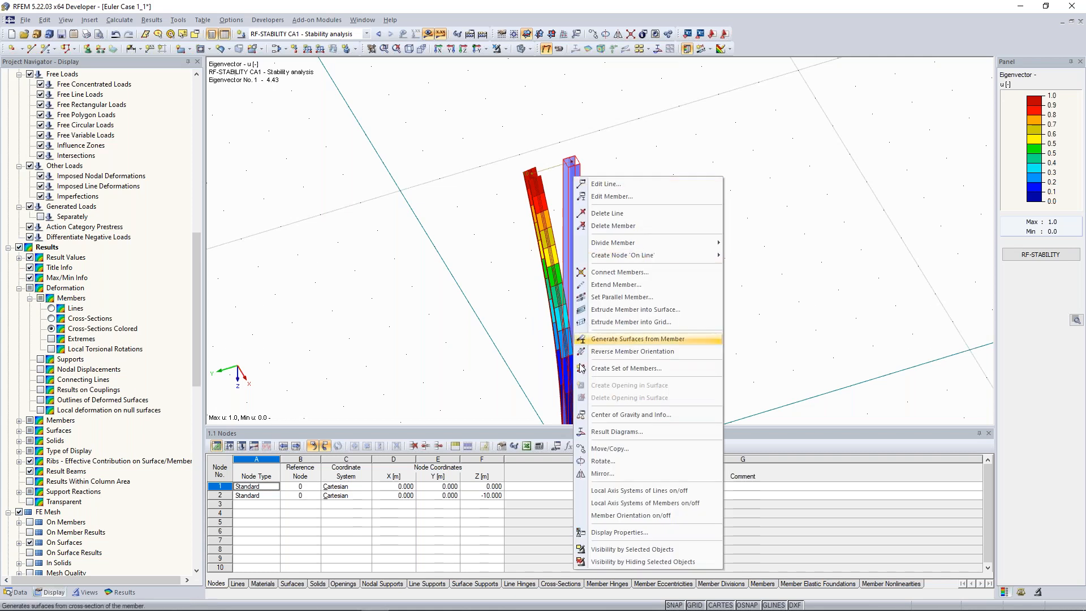
left_click(630, 504)
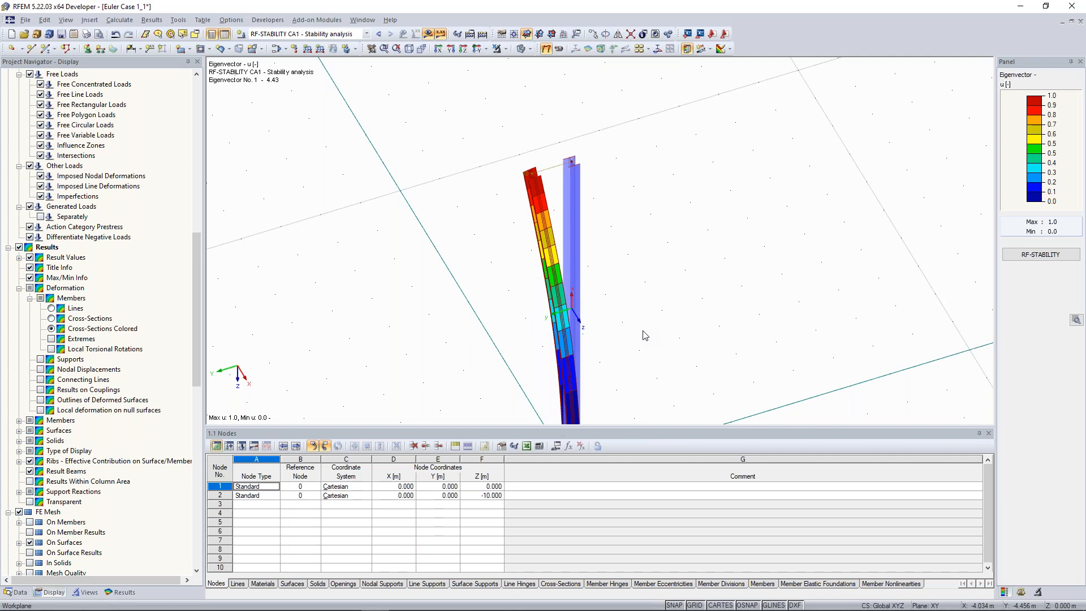
Step: Examine the first eigenvector's buckling direction relative to the column's local axes and the orientation of its flanges and web
middle_click_drag(656, 170, 620, 161, "ctrl")
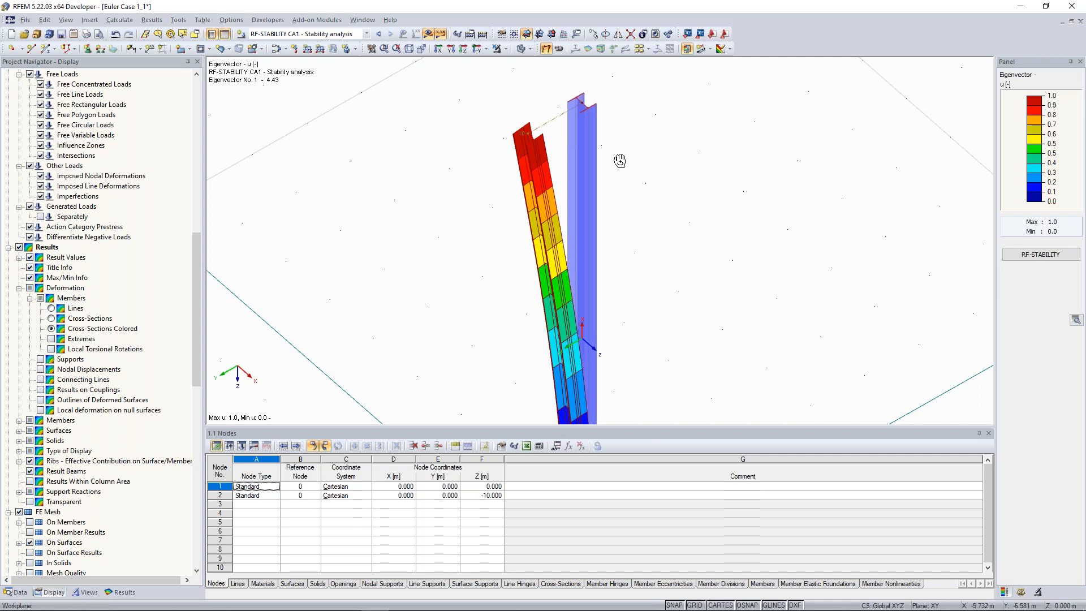
middle_click_drag(620, 162, 621, 166, "ctrl")
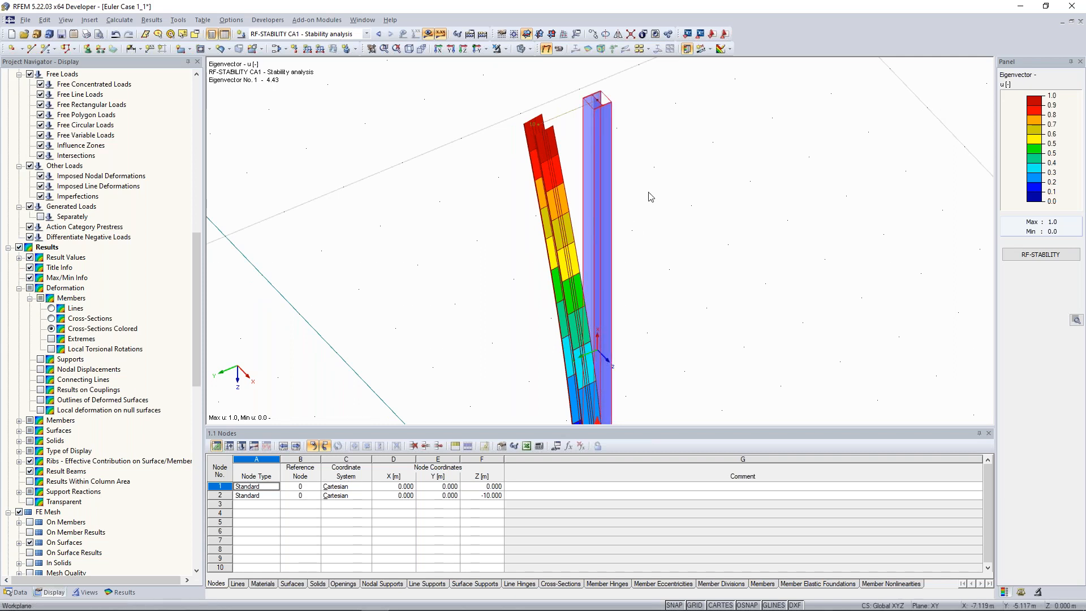
scroll(590, 146, "up", 3)
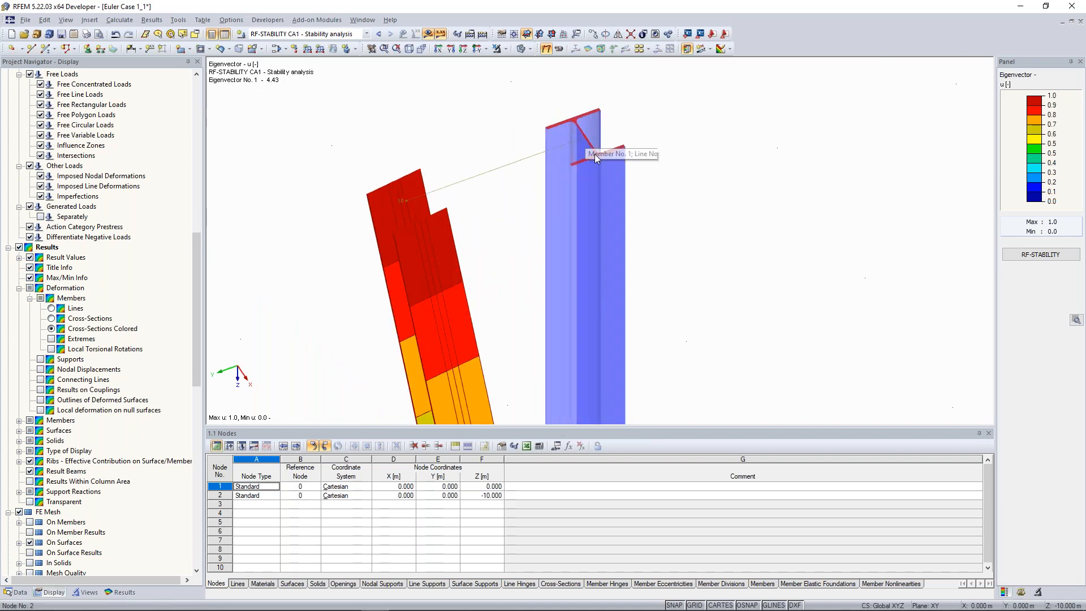
middle_click_drag(488, 74, 486, 82, "ctrl")
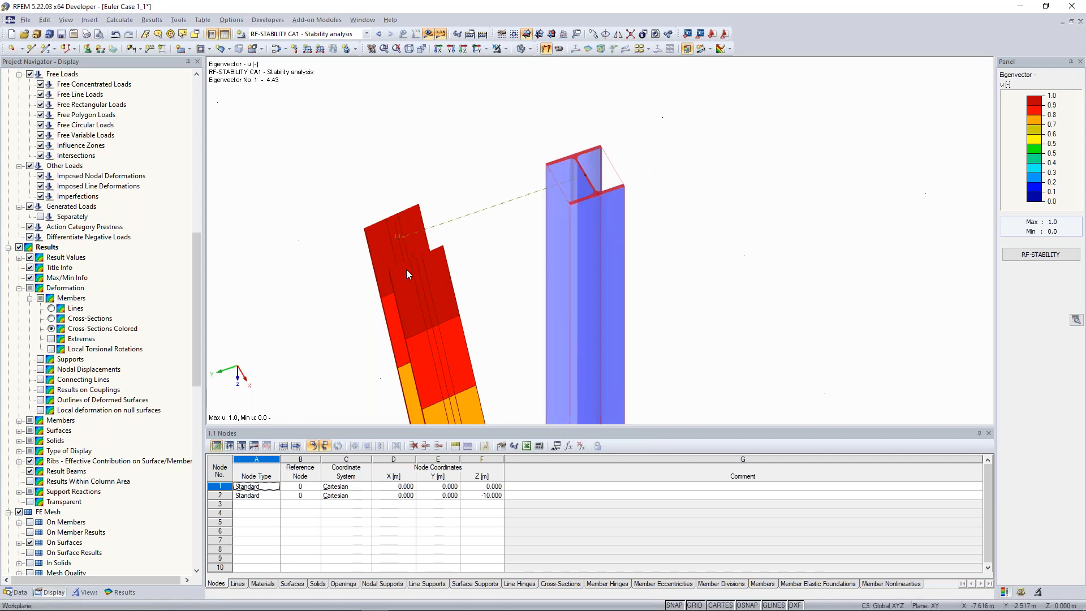
scroll(507, 240, "down", 1)
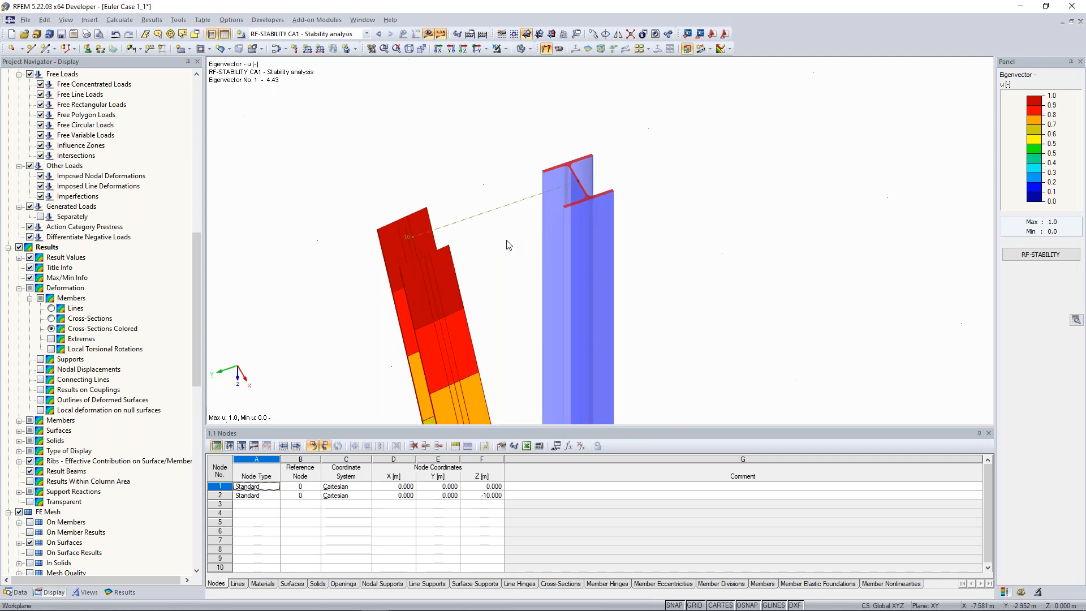
Step: Display eigenvector 2 on the column and examine its buckling direction relative to the local member axes
scroll(508, 243, "down", 3)
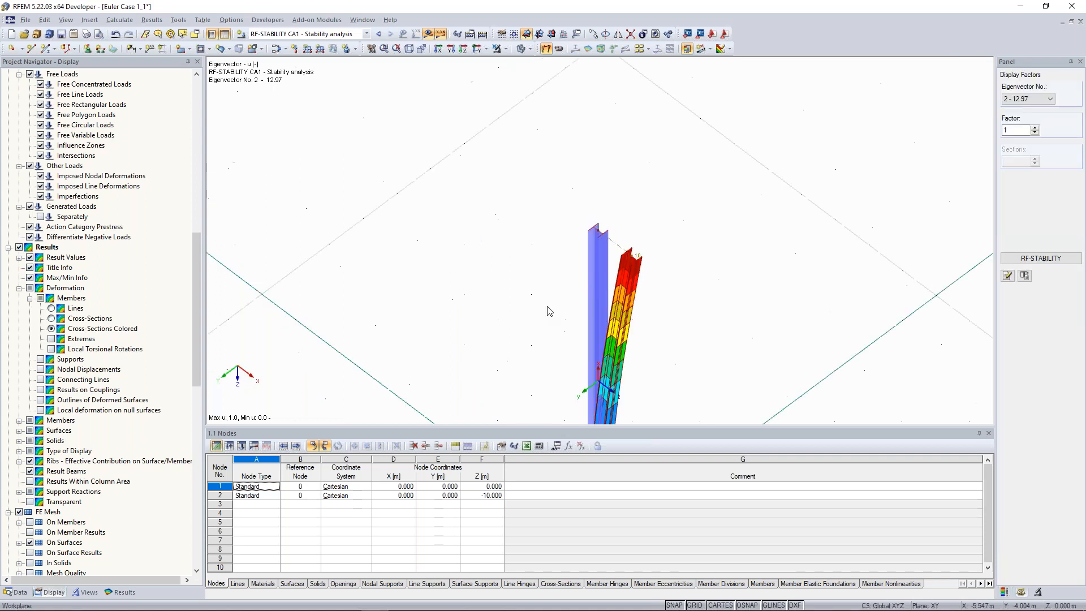
middle_click_drag(561, 303, 658, 272, "ctrl")
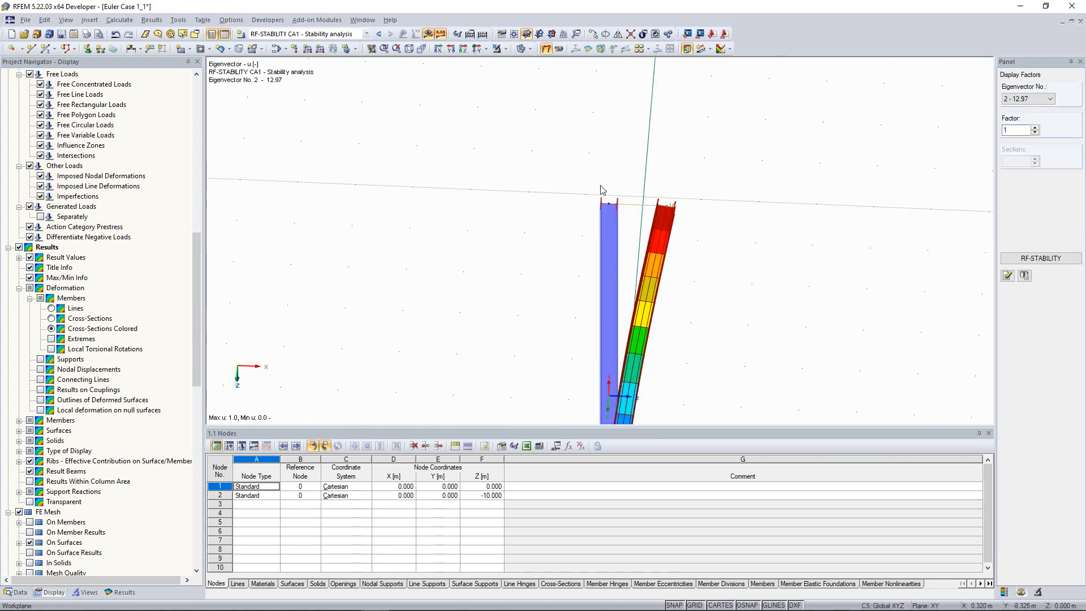
scroll(602, 192, "up", 3)
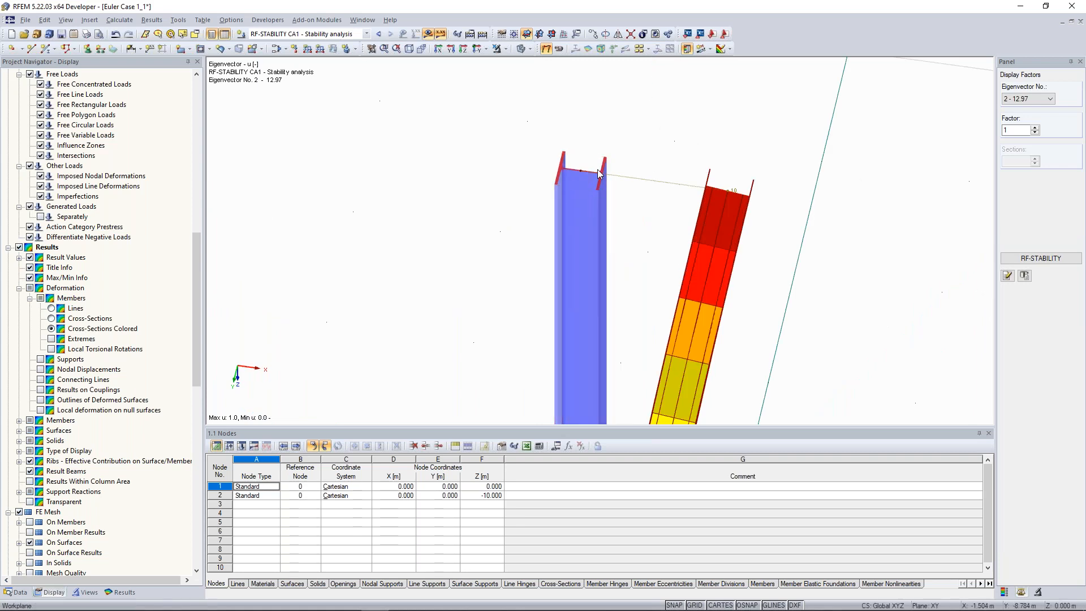
scroll(614, 233, "down", 4)
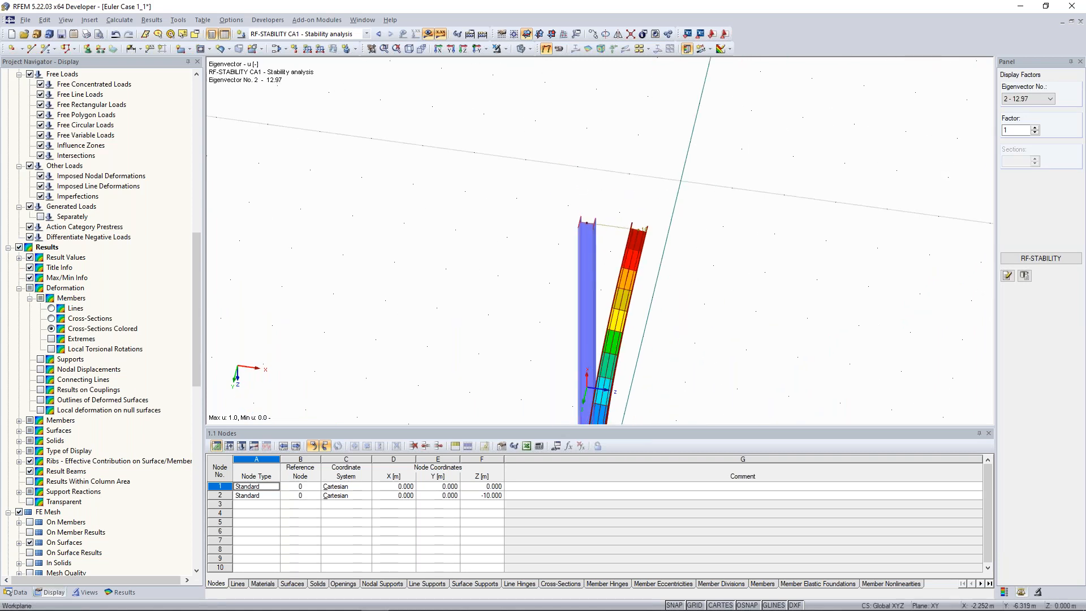
middle_click_drag(533, 296, 507, 300, "ctrl")
scroll(507, 300, "up", 2)
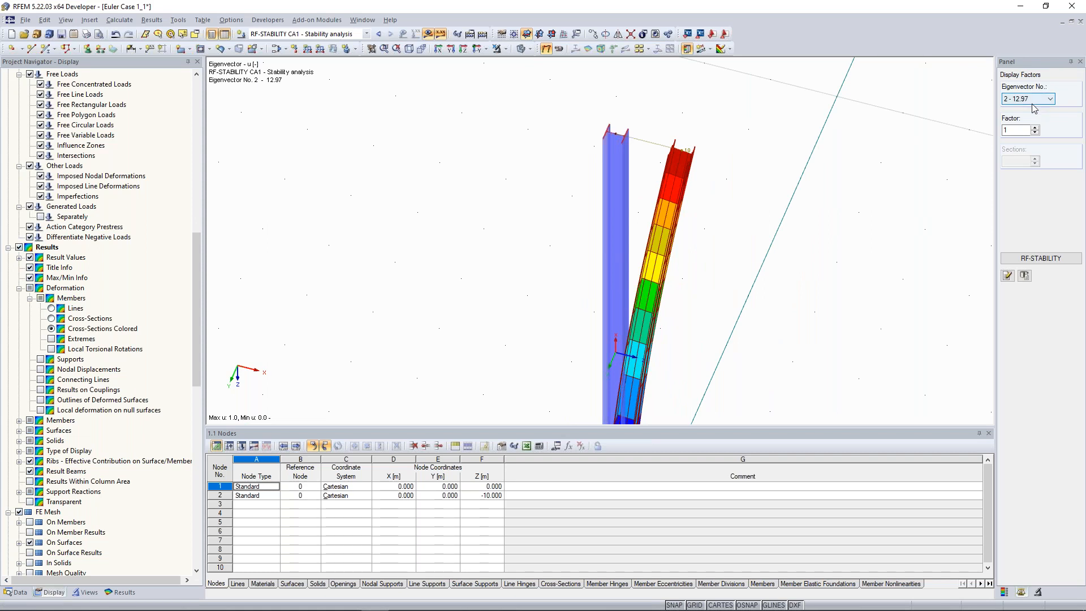
scroll(555, 152, "down", 1)
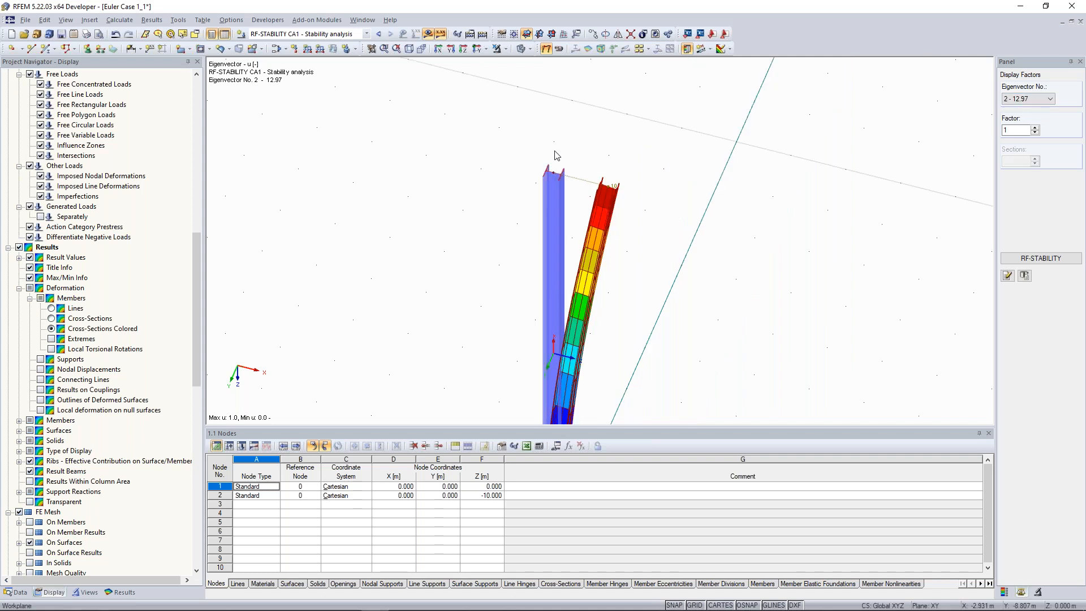
scroll(463, 142, "down", 1)
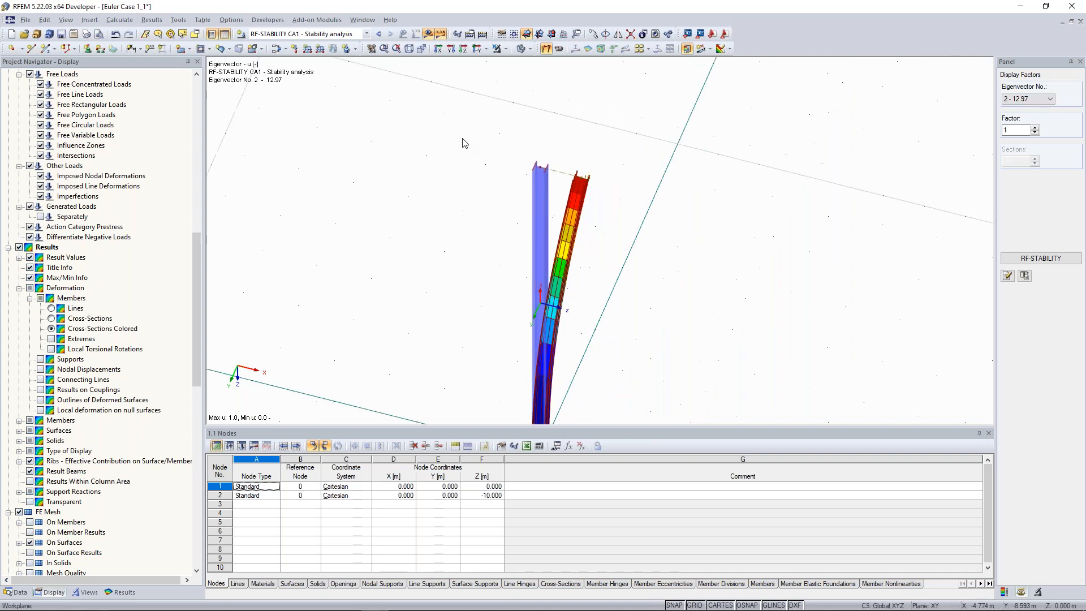
middle_click_drag(462, 145, 577, 160)
scroll(512, 172, "up", 1)
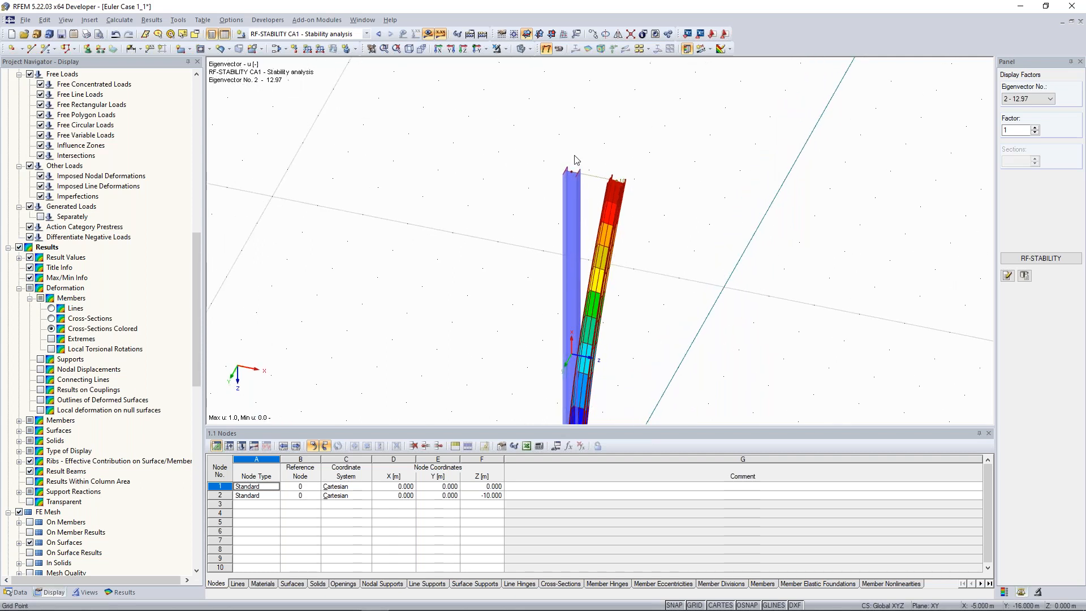
middle_click_drag(536, 196, 622, 170, "ctrl")
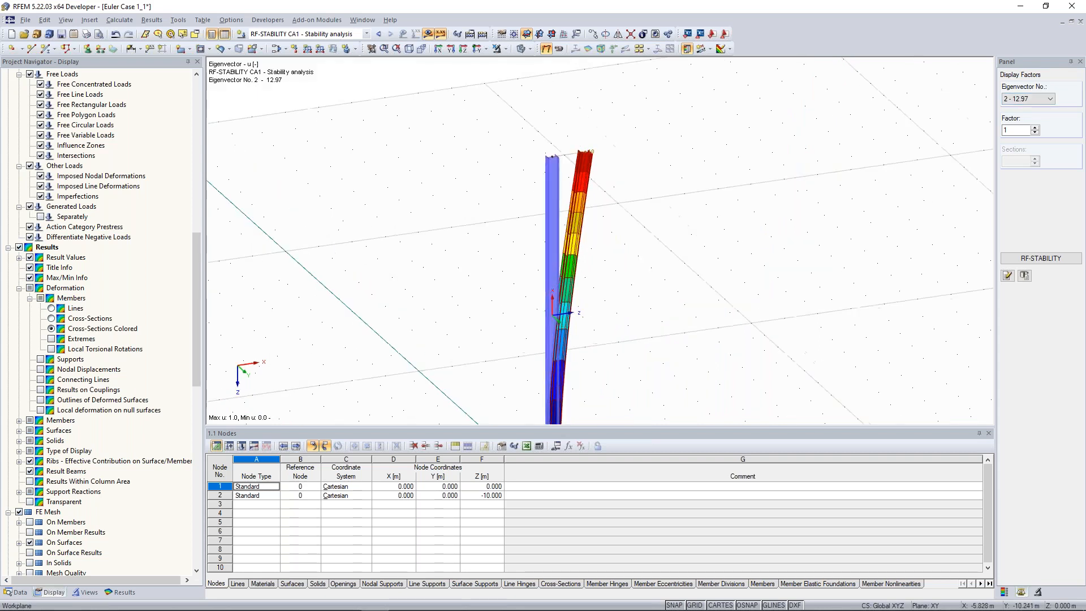
scroll(547, 161, "up", 2)
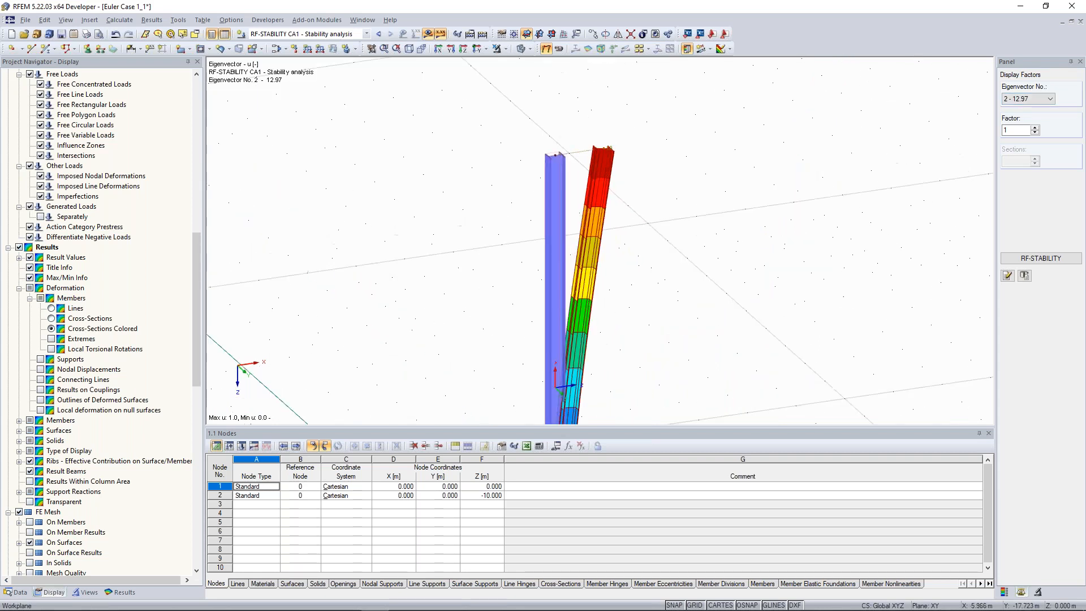
Step: View the buckling shapes of eigenvectors 3 and 4 on the column, and return the display to eigenvector 1
left_click(1044, 99)
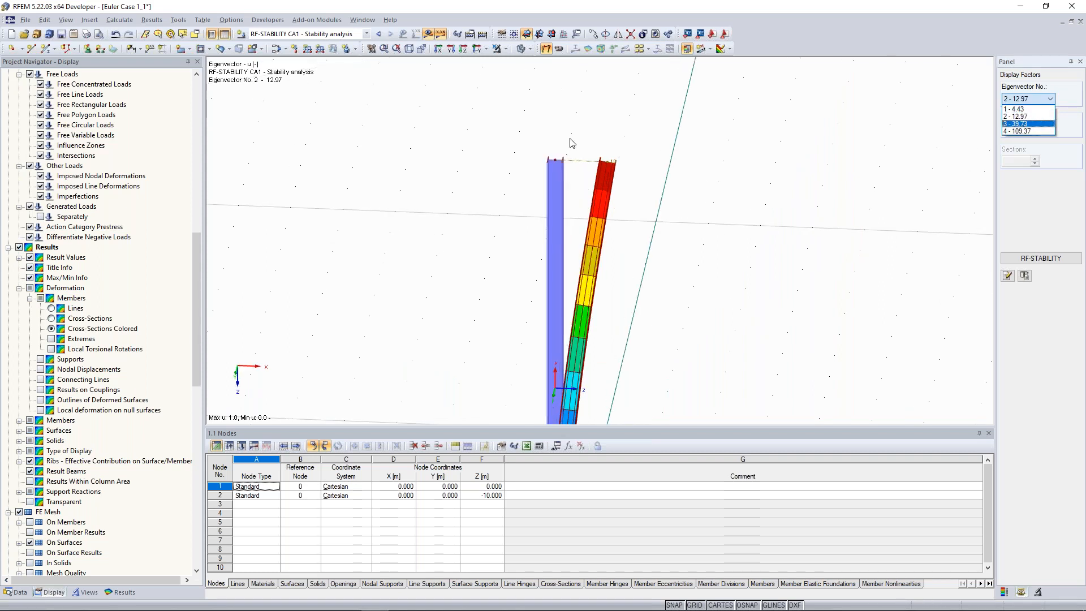
left_click(1041, 124)
middle_click_drag(564, 150, 578, 161, "ctrl")
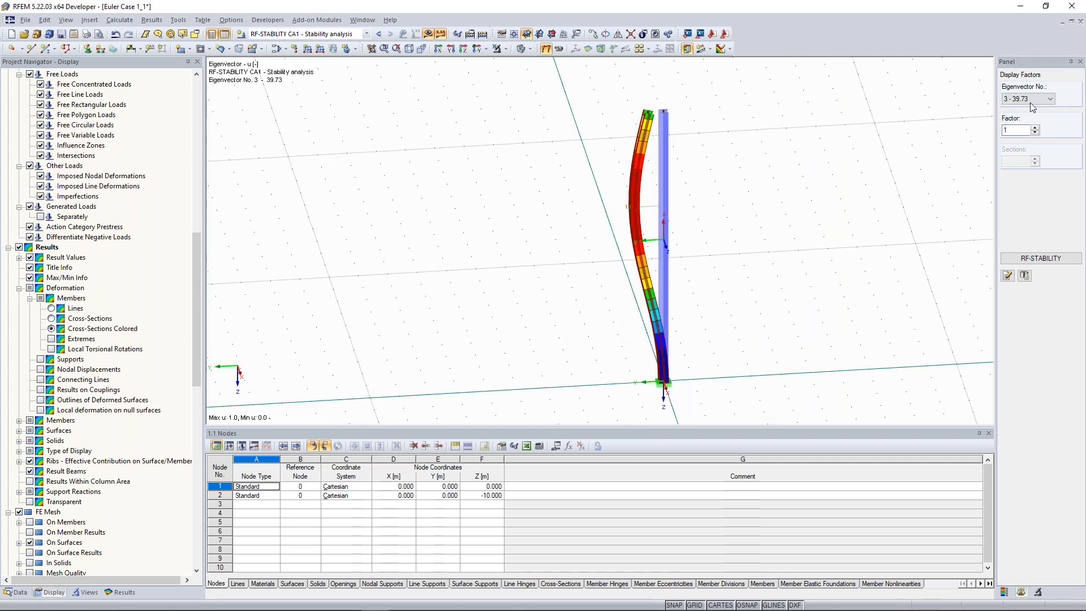
scroll(1031, 103, "down", 1)
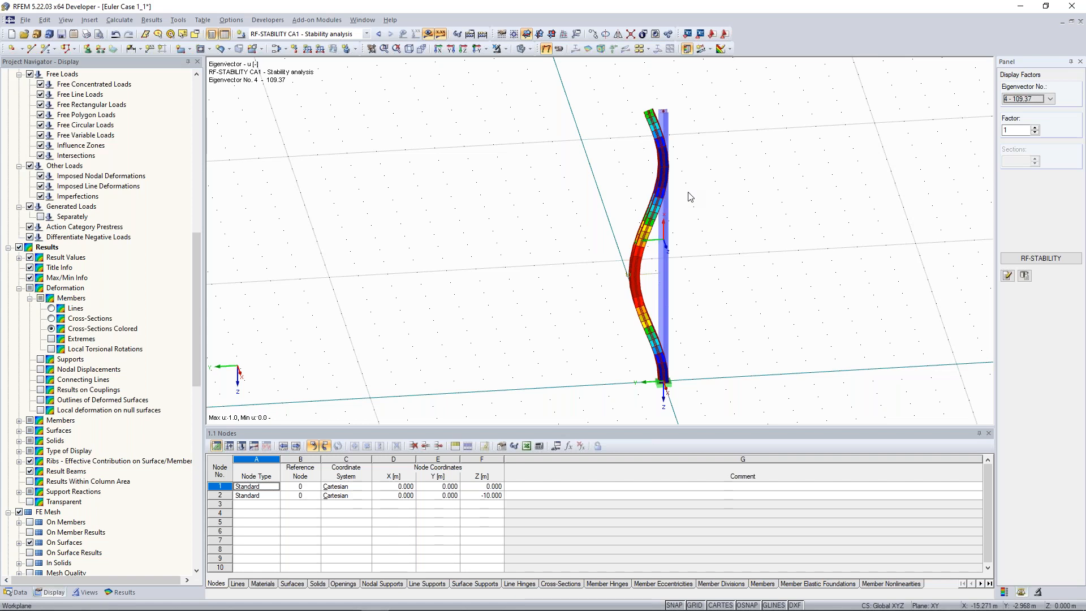
scroll(1023, 108, "up", 3)
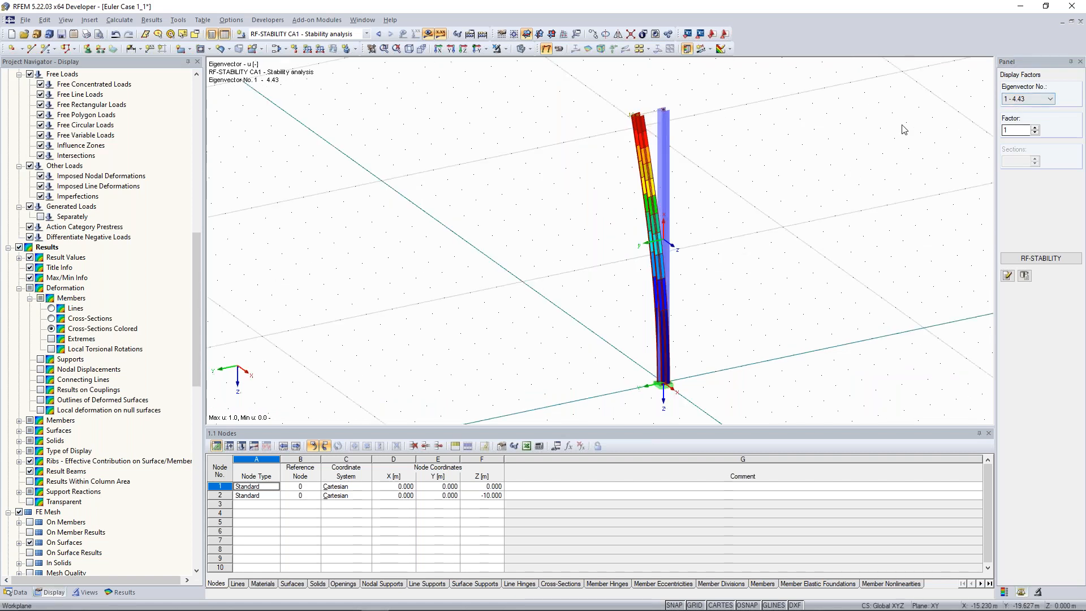
middle_click_drag(902, 125, 862, 163)
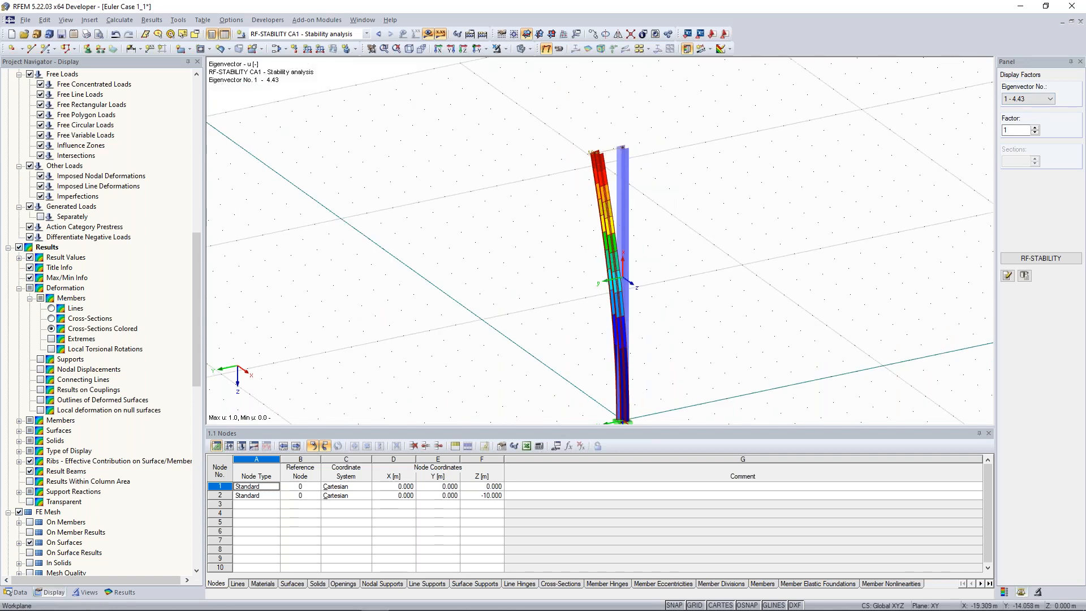
Step: Switch to load case LC1 - Test Load, open its calculation parameters and accept the load case settings
left_click(380, 35)
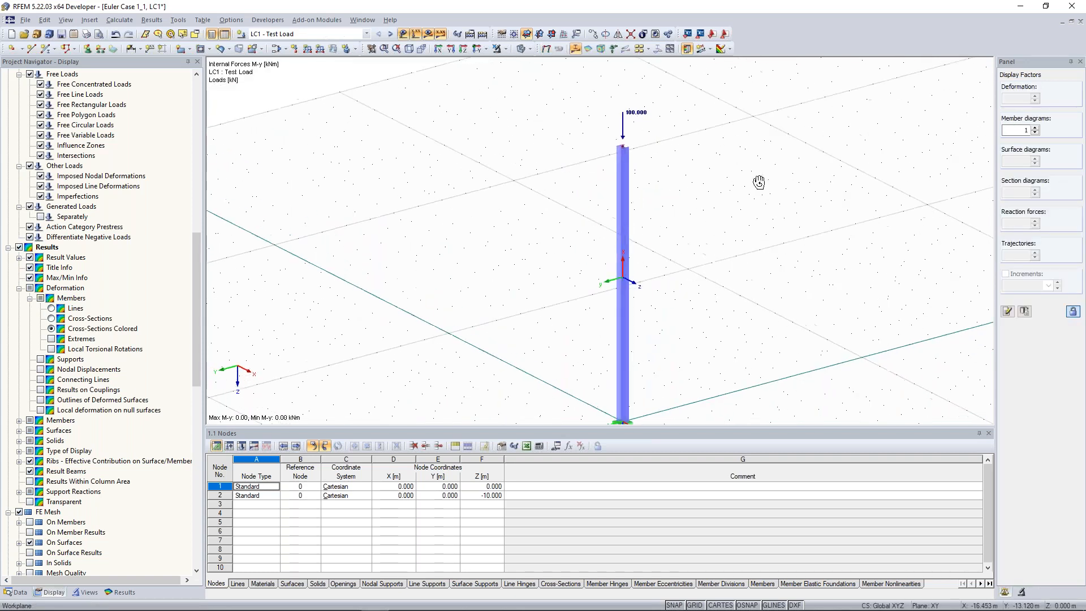
left_click(287, 52)
left_click(387, 188)
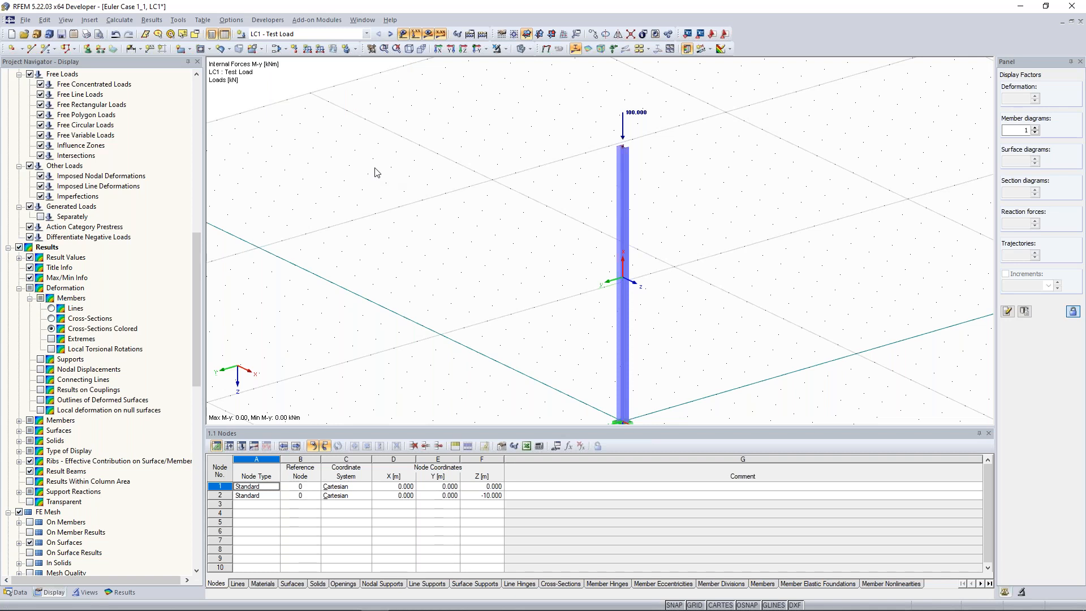
left_click(242, 35)
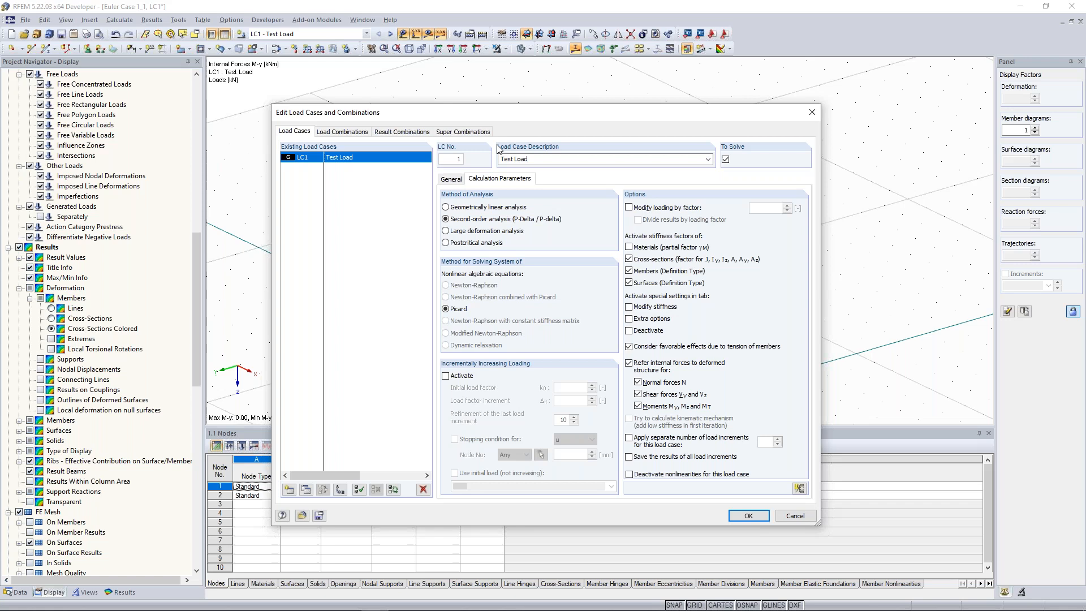
key("Return")
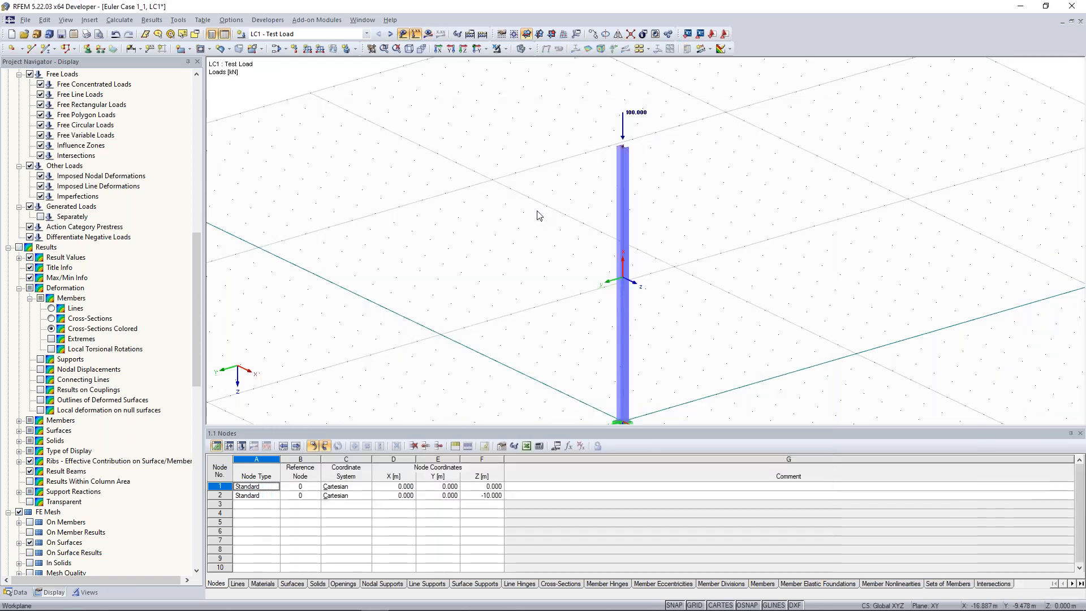
Step: Set the vertical force PZ of the nodal load at the column top to 444 kN and calculate load case LC1
scroll(628, 125, "down", 1)
double_click(632, 120)
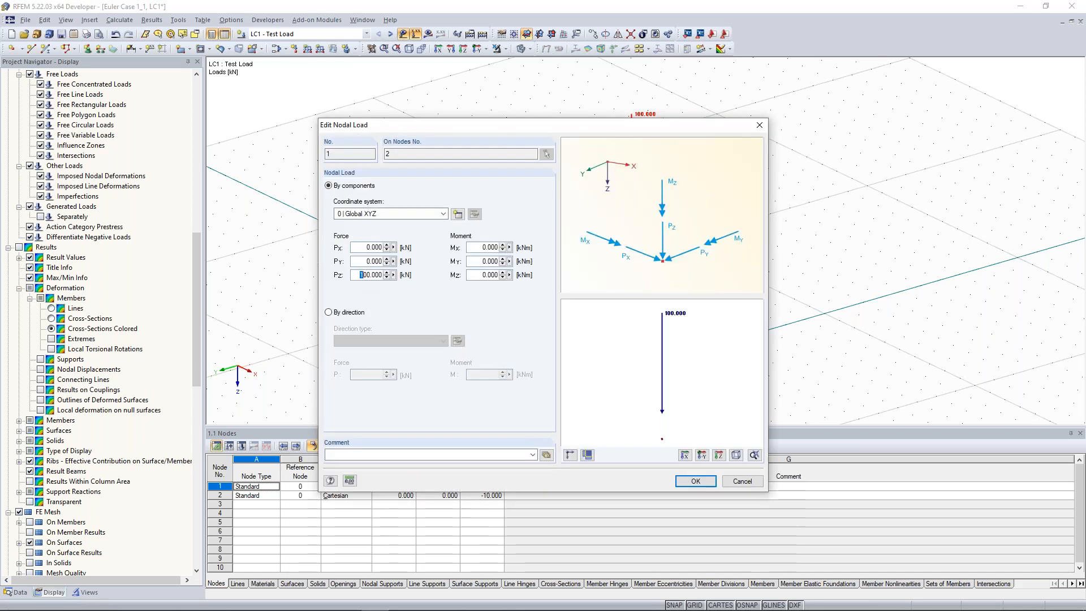
type("444")
left_click_drag(594, 127, 343, 102)
key("Return")
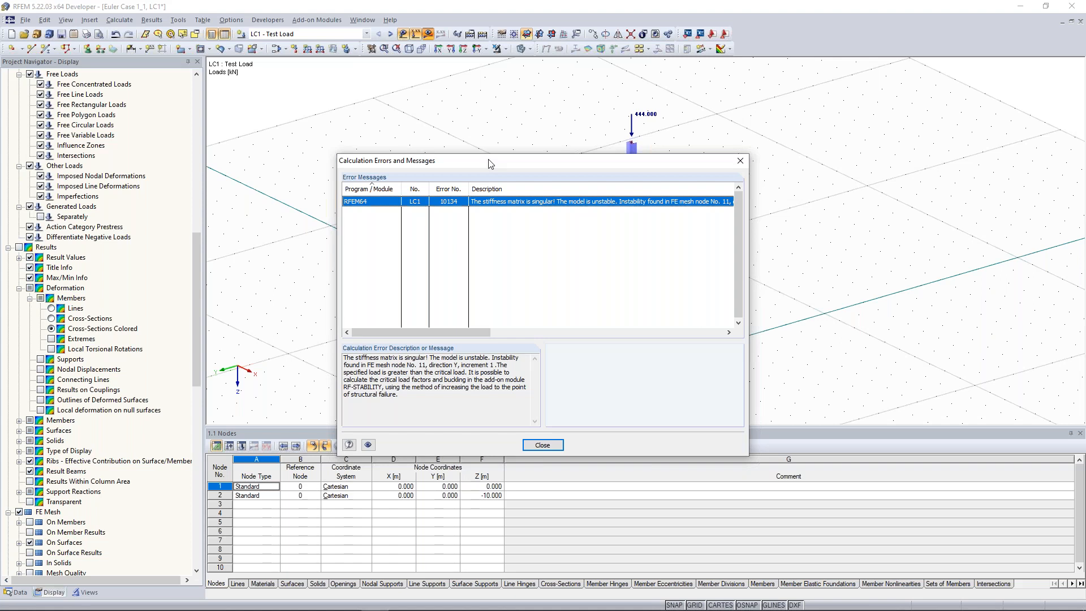
Step: Read the calculation error description for LC1 and the location marked on the column, and close the message window
left_click_drag(490, 163, 300, 103)
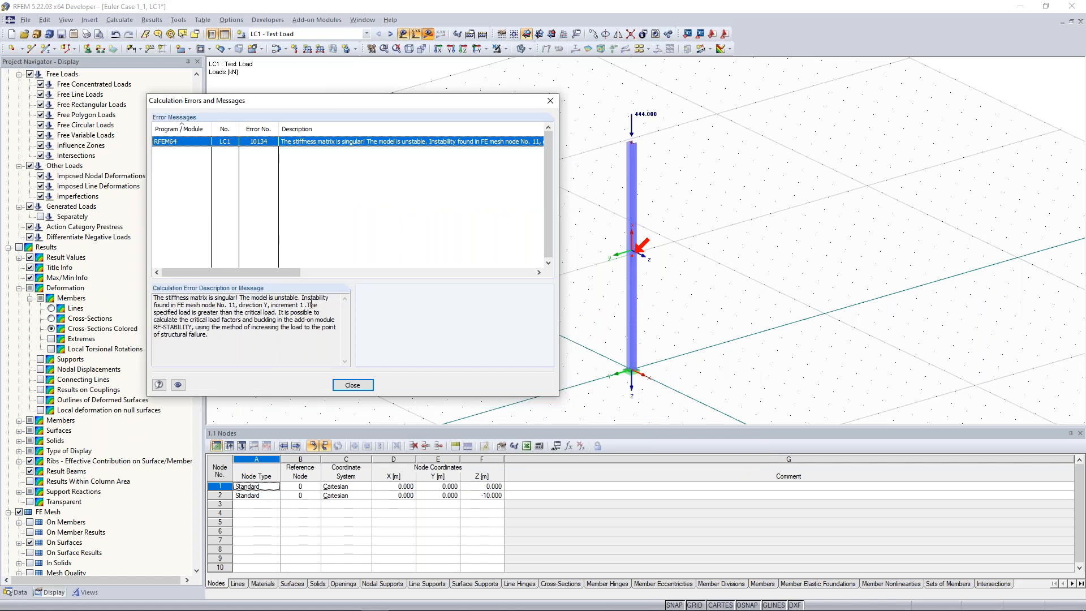
left_click_drag(279, 313, 297, 338)
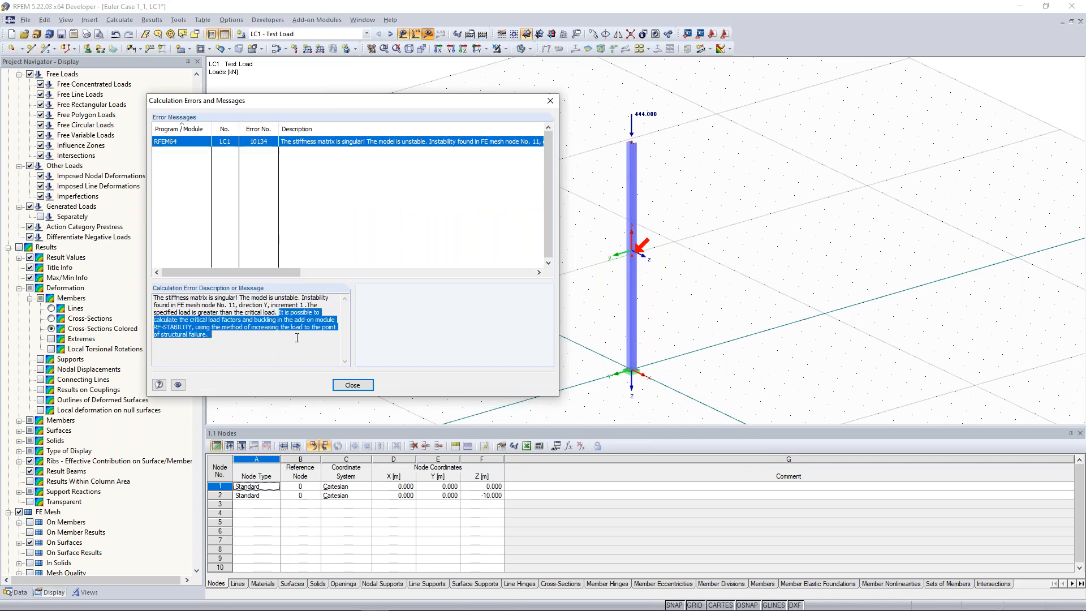
left_click(352, 385)
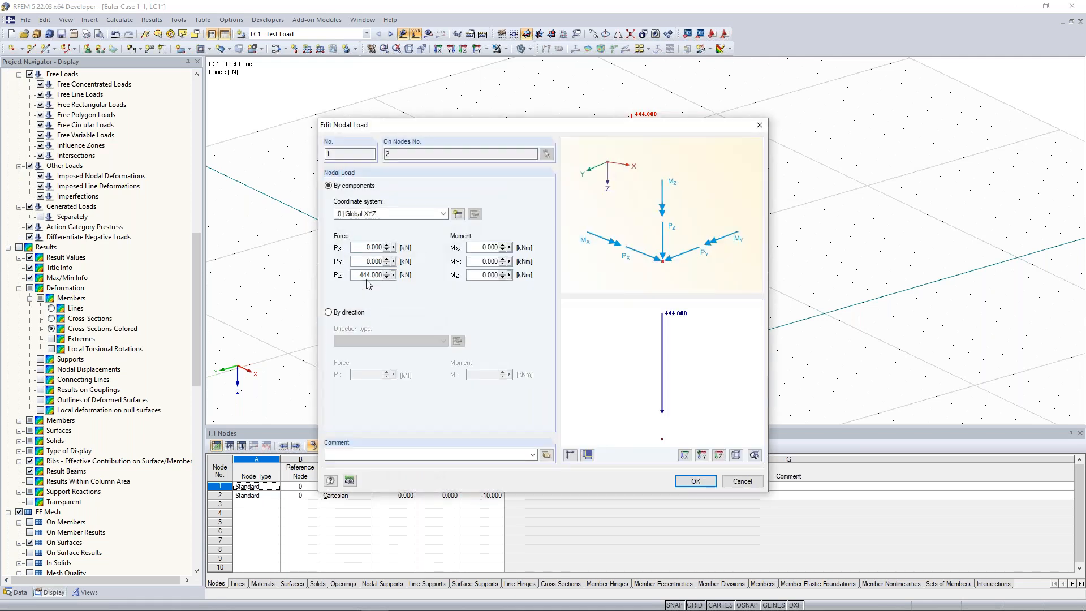
Step: Set the force PZ of the nodal load at the column top to 443 kN and calculate load case LC1
left_click_drag(371, 276, 366, 276)
type("3")
left_click(688, 481)
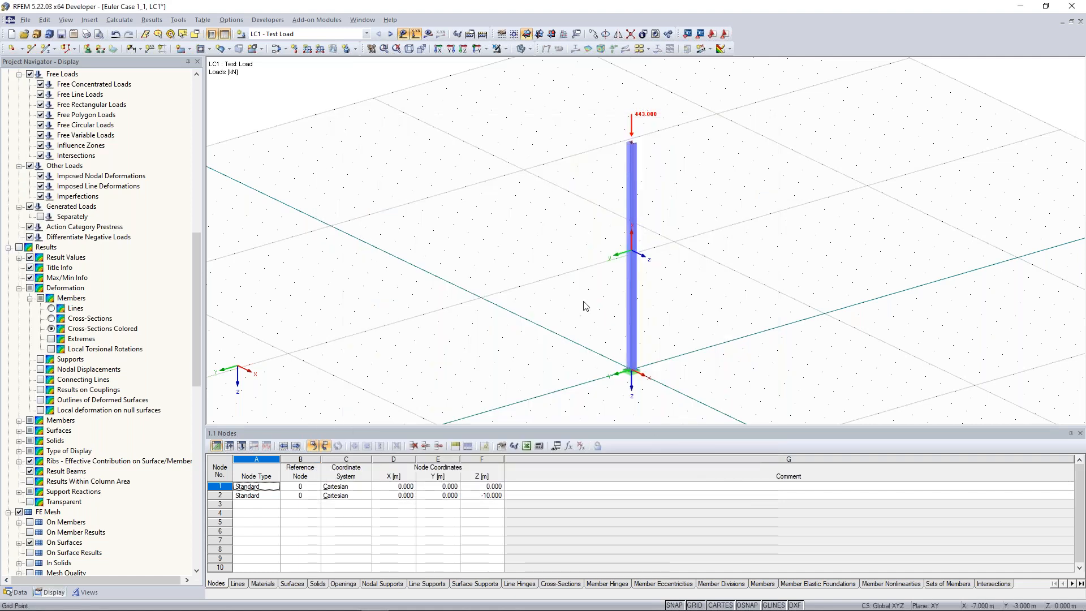
left_click(428, 35)
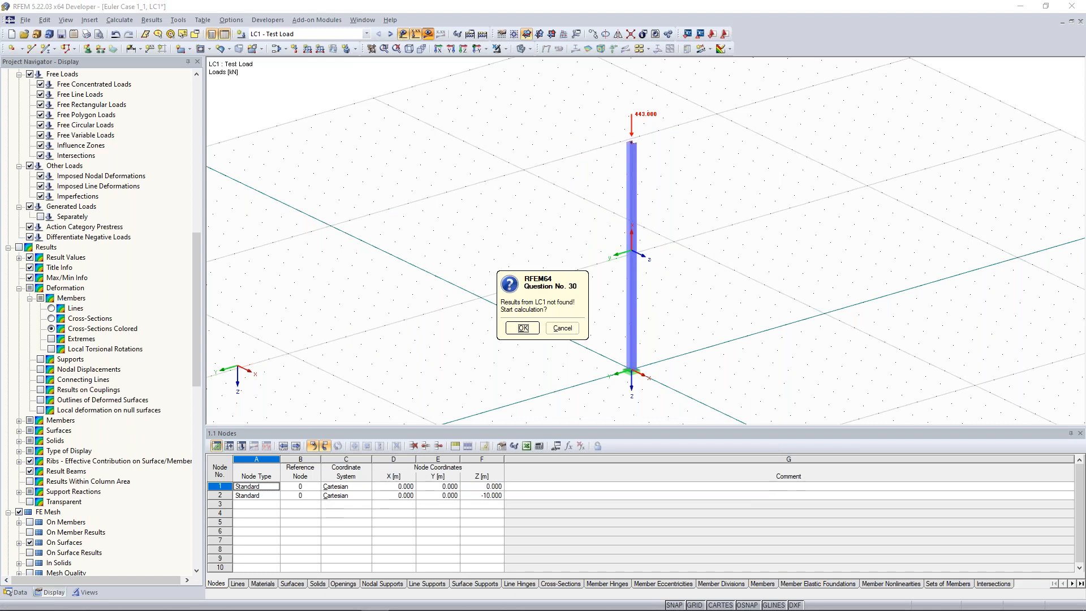
key("Return")
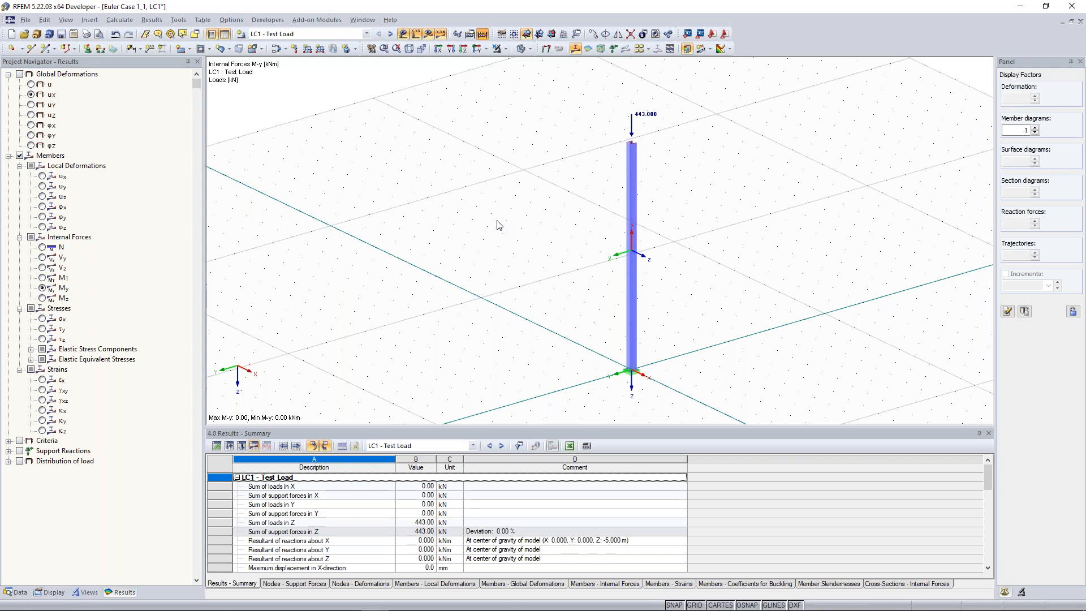
Step: Bring up the RF-STABILITY CA1 results and examine the table of critical load factors, closing the module window when done
key("ctrl+F7")
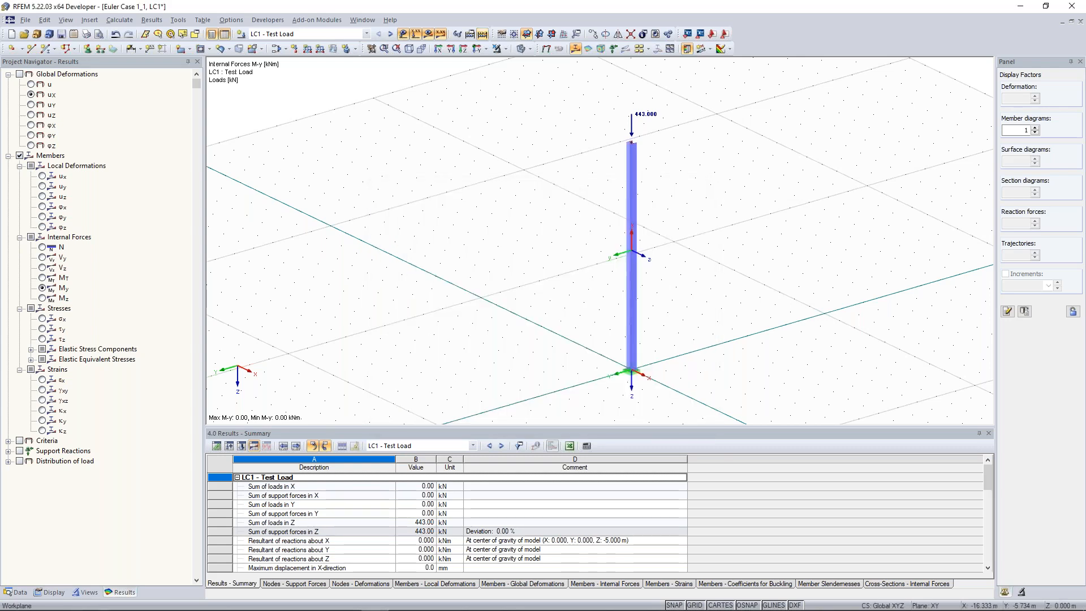
left_click(390, 34)
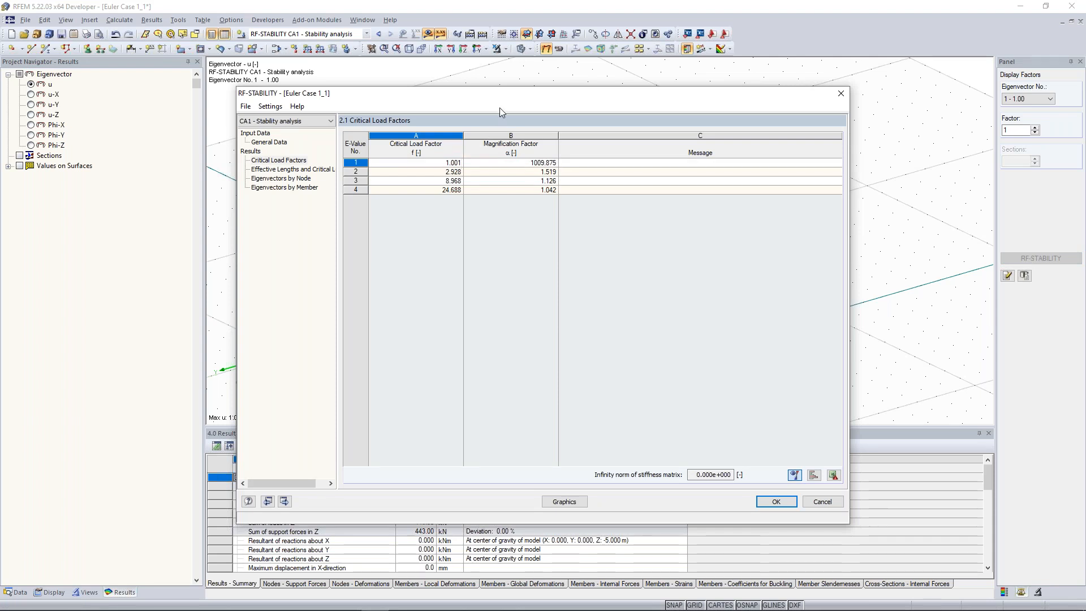
left_click_drag(504, 88, 485, 211)
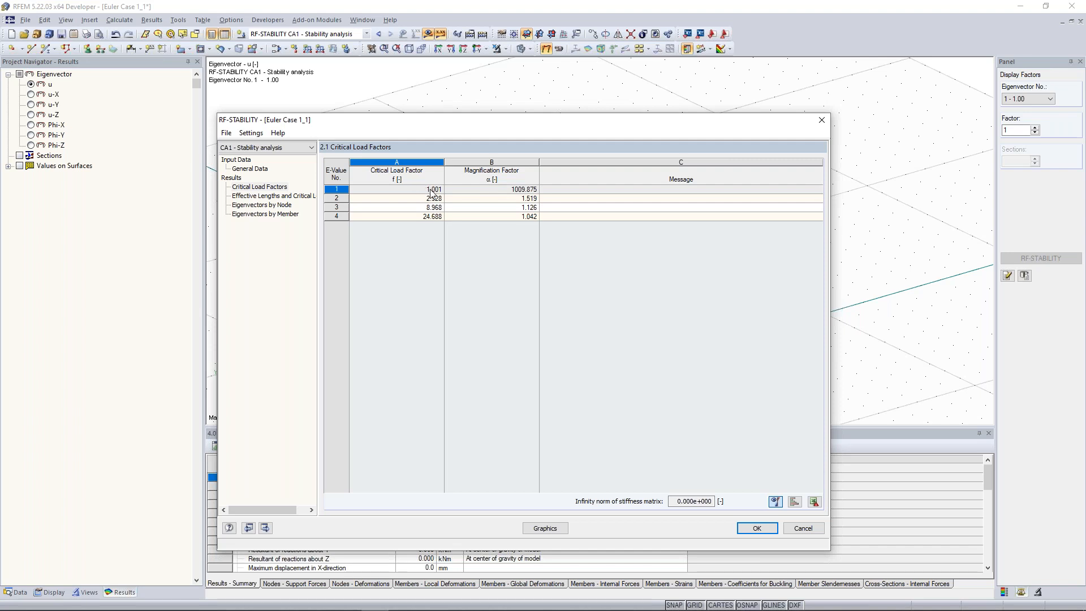
left_click_drag(494, 121, 498, 90)
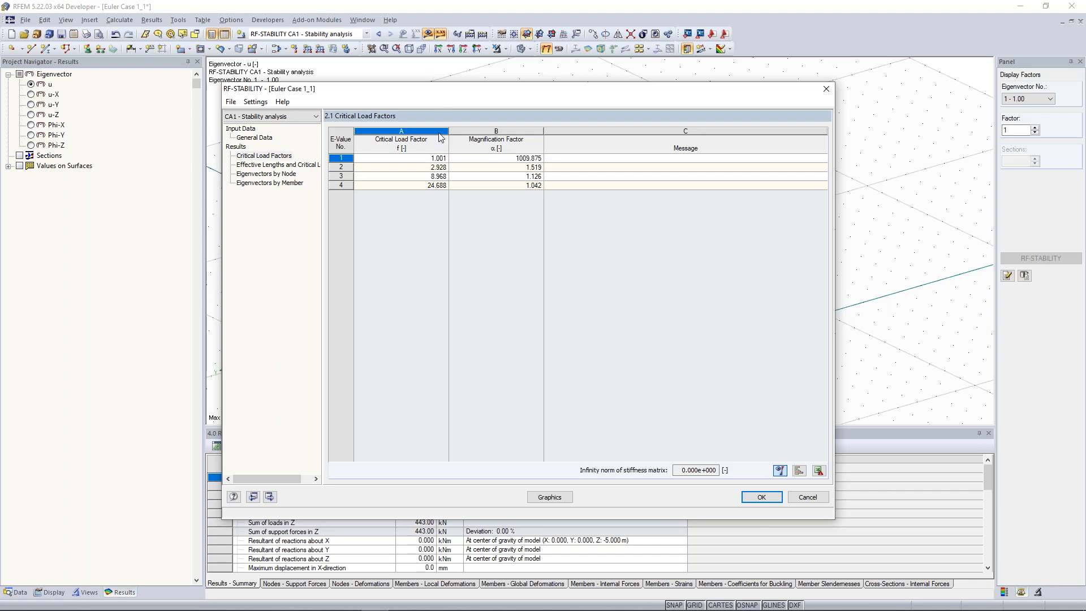
left_click(827, 88)
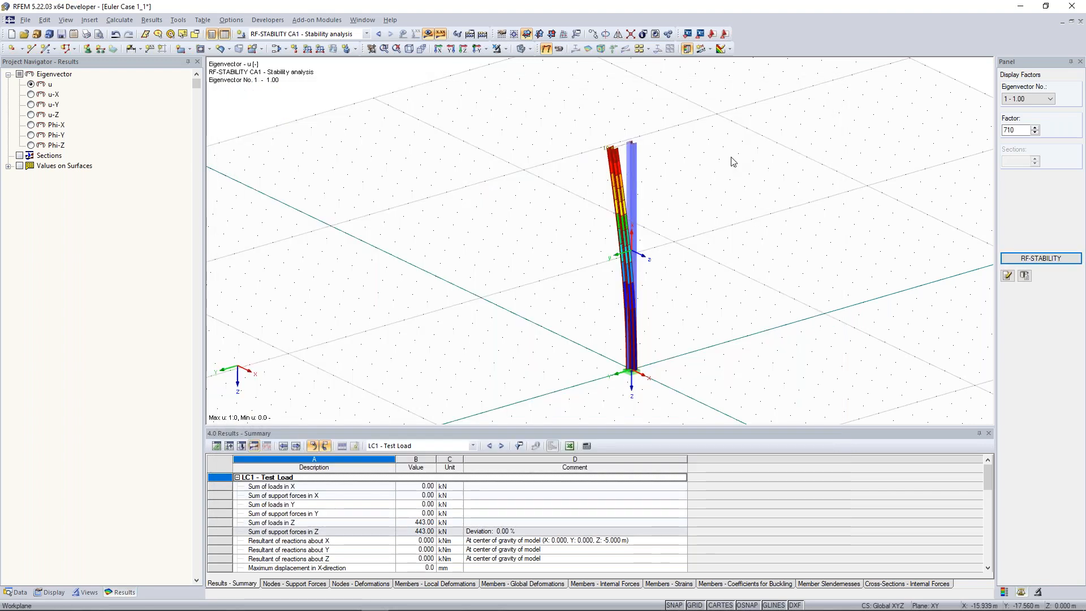
Step: Examine the column's first buckling mode shape from different angles
scroll(717, 175, "down", 1)
middle_click_drag(749, 174, 692, 170)
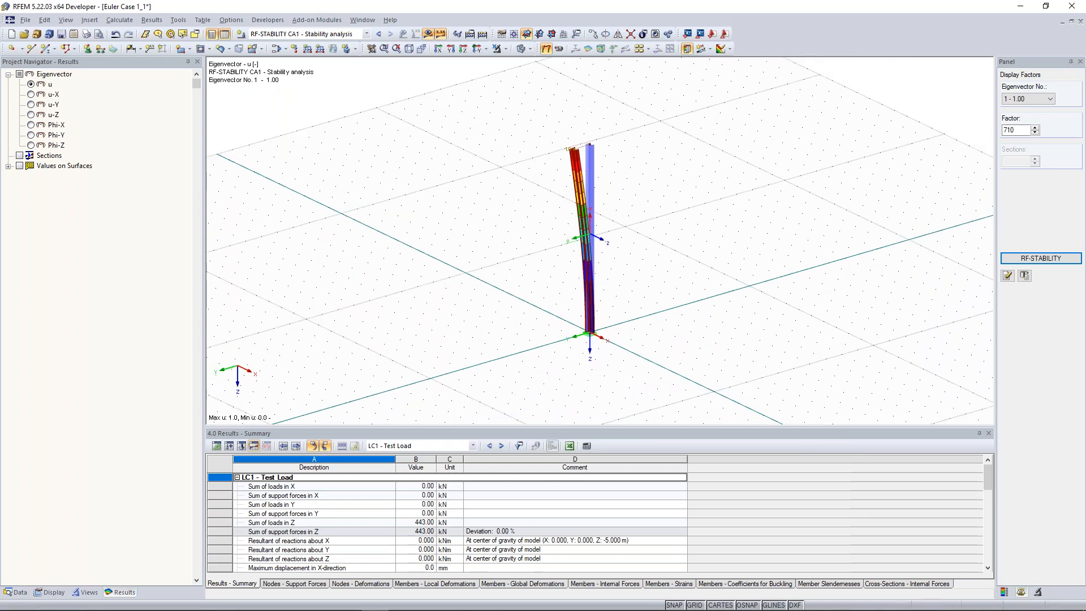
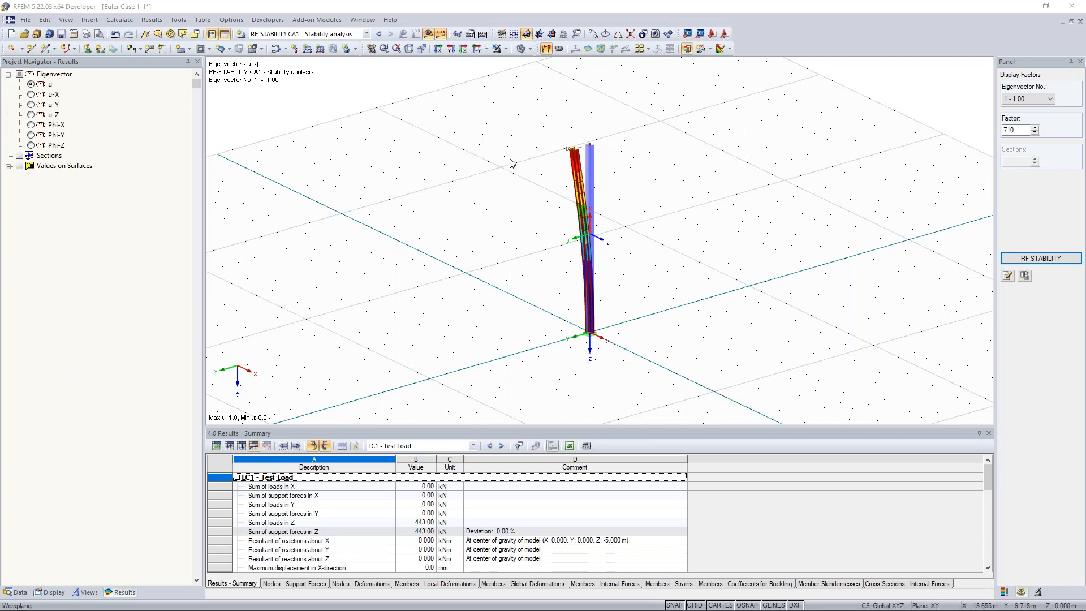
middle_click_drag(452, 201, 513, 202, "ctrl")
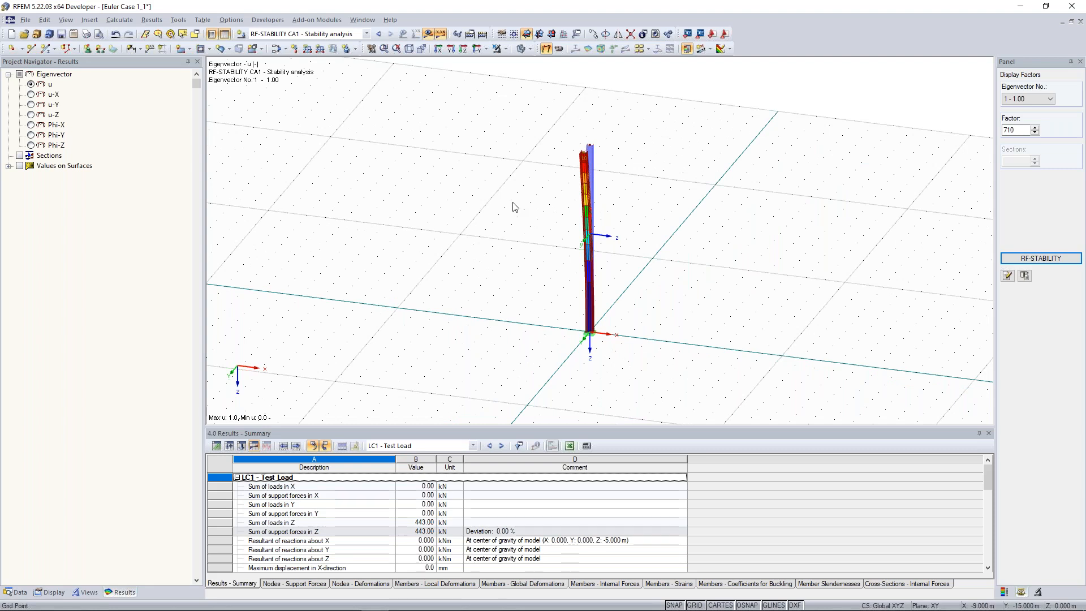
Step: Switch to the PowerPoint slide on Euler Case 1 and frame stability to view the frame example, and return to RFEM
mouse_move(307, 604)
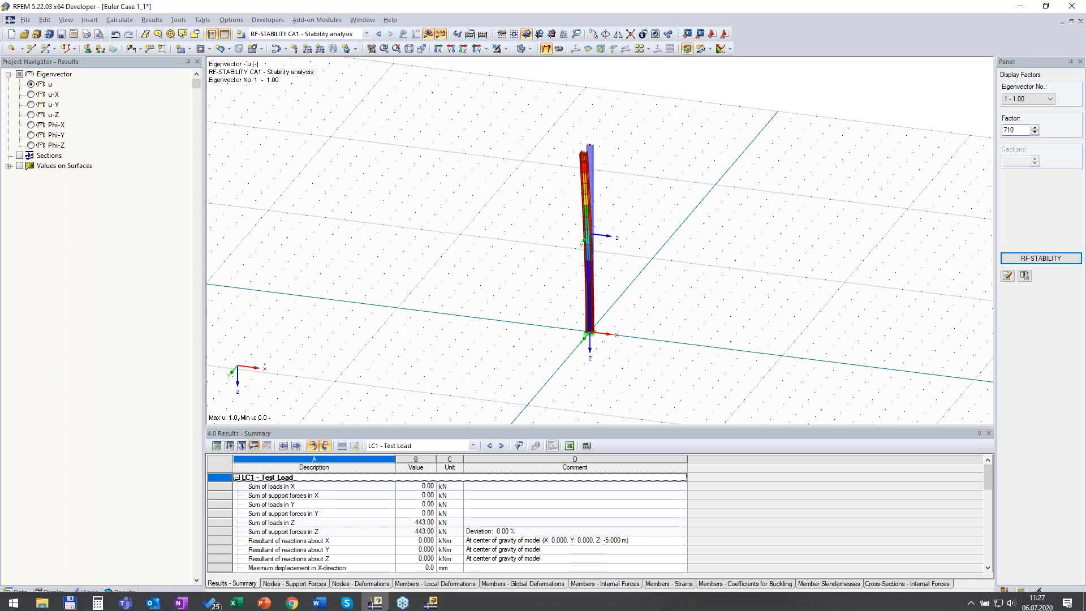
mouse_move(264, 606)
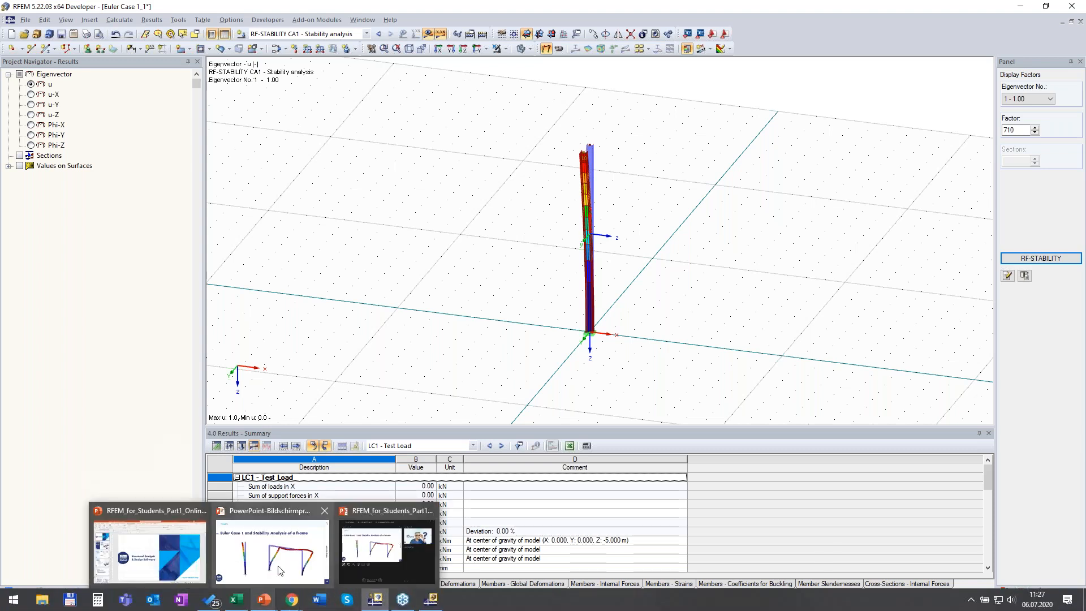
left_click(279, 571)
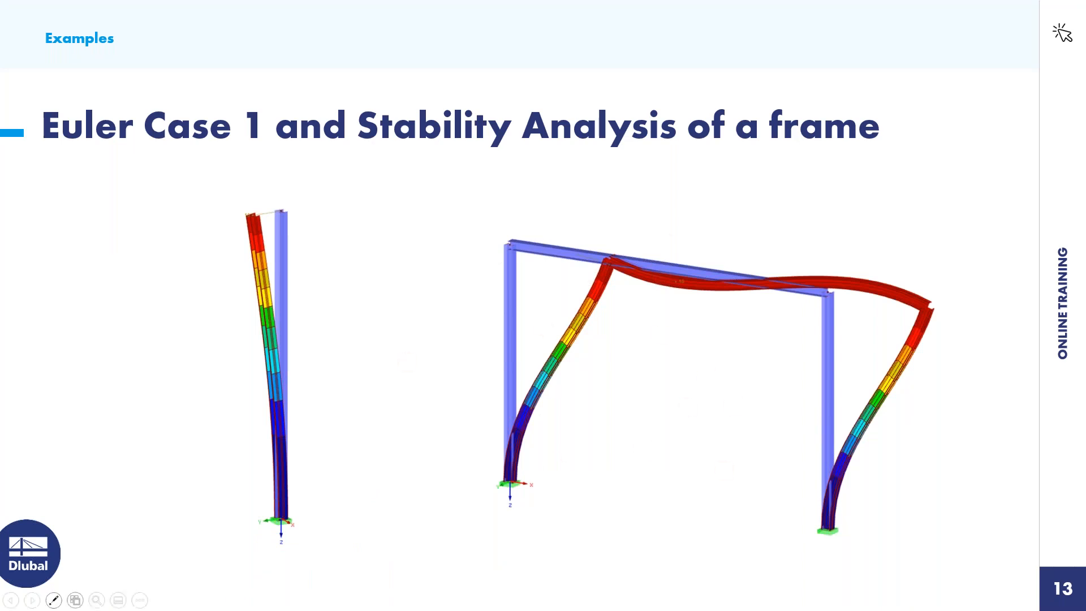
key("alt+Tab")
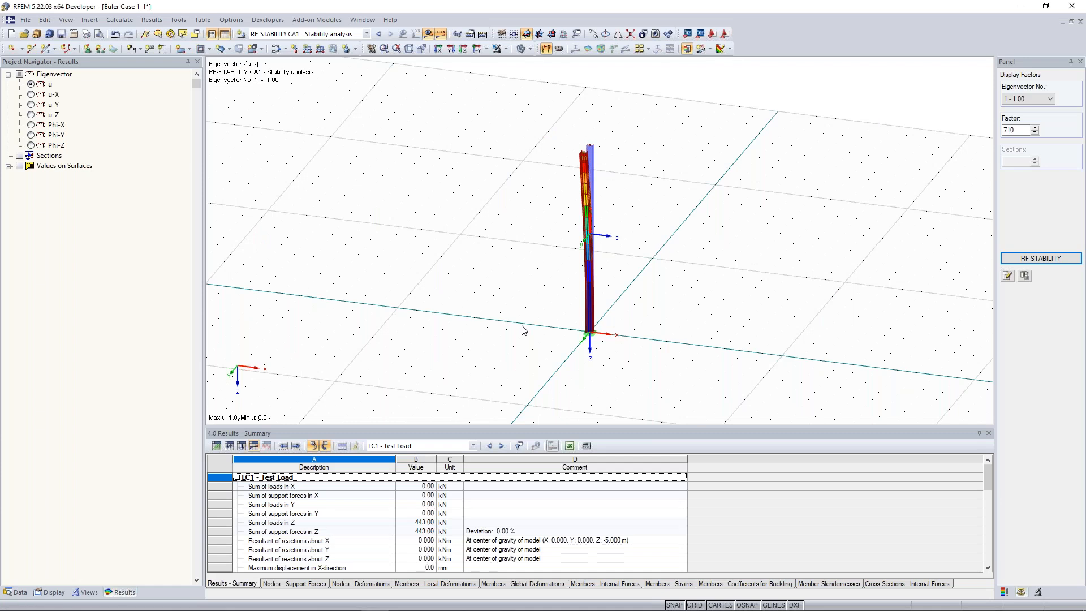
middle_click_drag(684, 231, 671, 228, "ctrl")
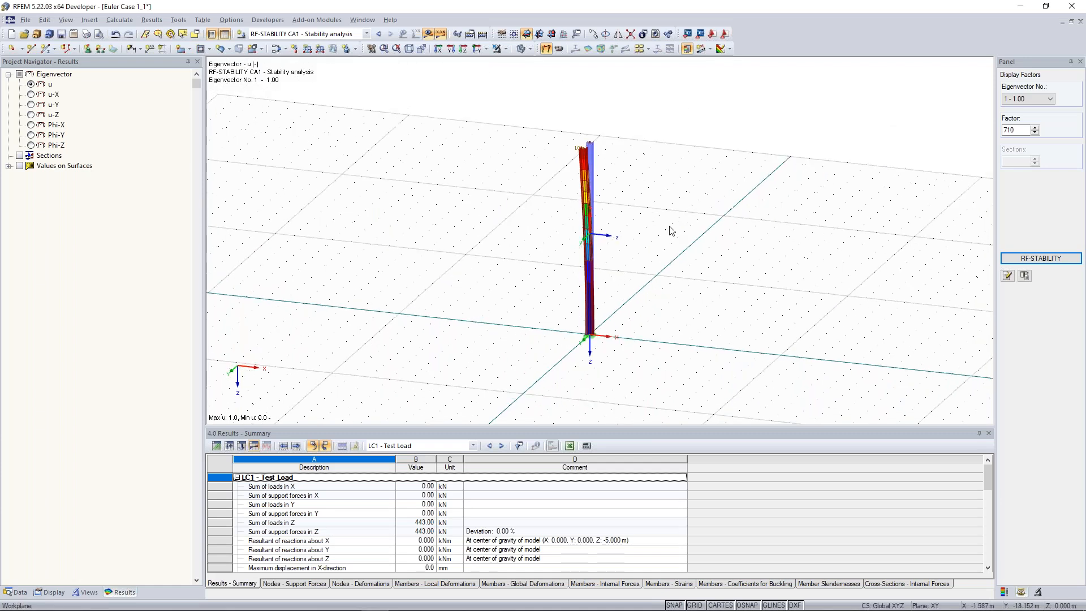
Step: Hide the results and create one copy of the column with its nodal support, displaced 10 m in the global X direction
left_click(428, 33)
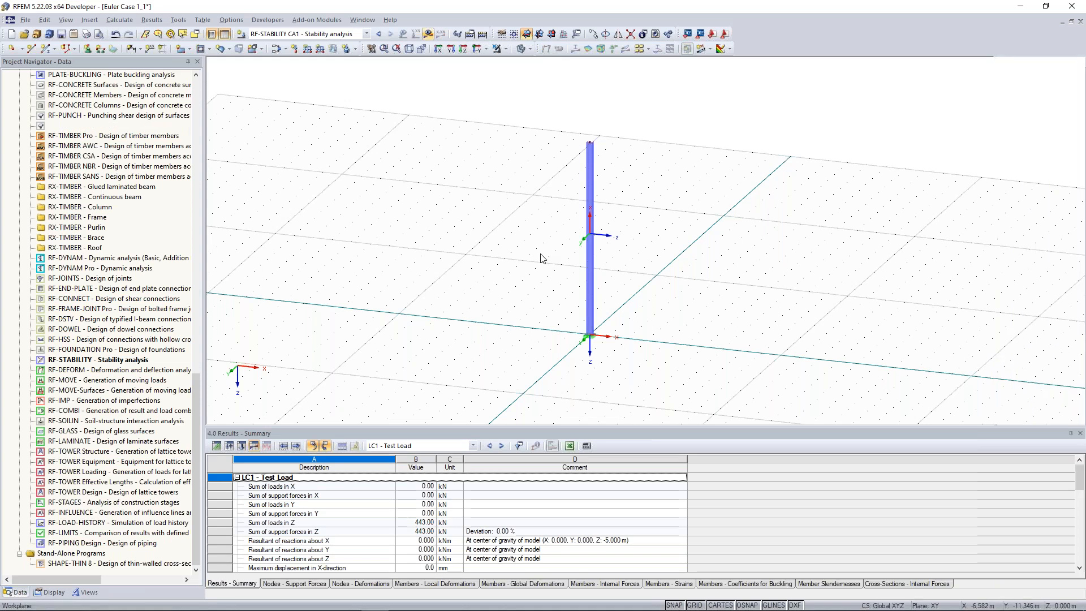
mouse_move(649, 258)
middle_mouse_down()
mouse_move(708, 271)
mouse_move(656, 242)
middle_mouse_up()
left_click_drag(510, 77, 636, 354)
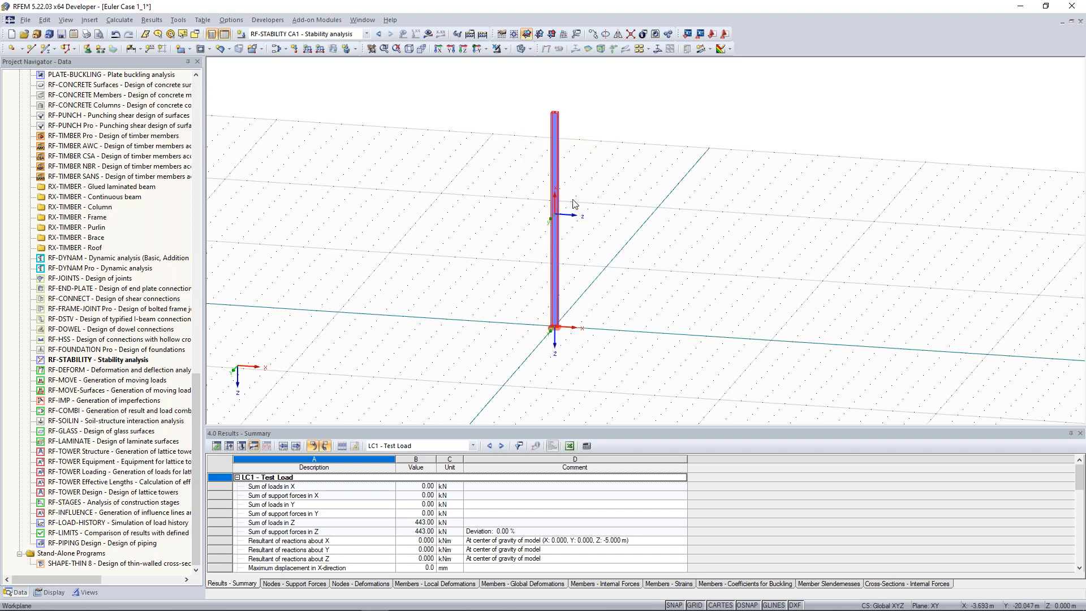
right_click(553, 170)
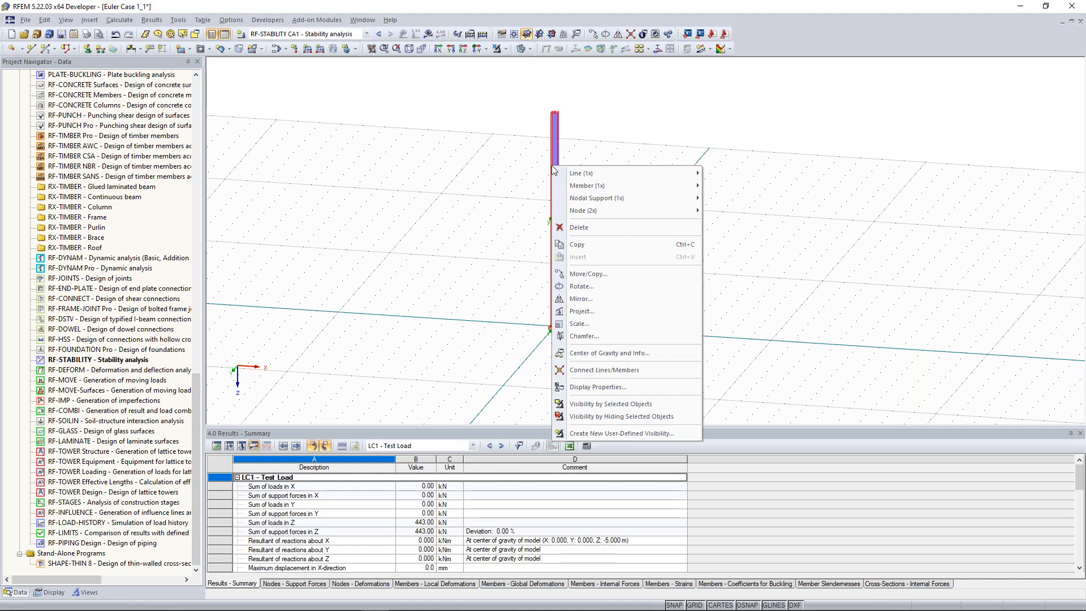
left_click(610, 277)
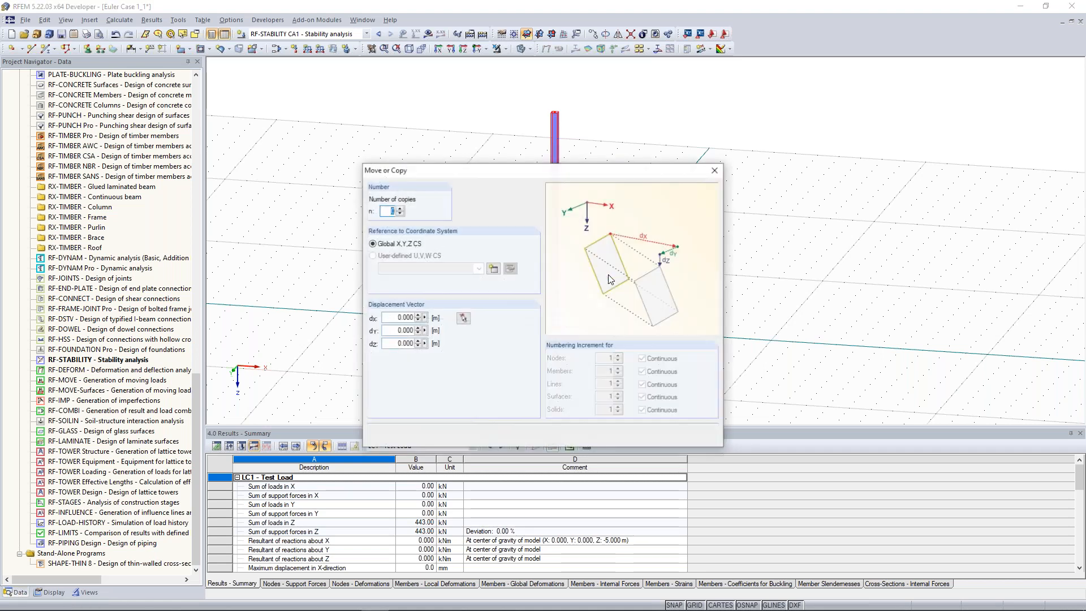
left_click(401, 208)
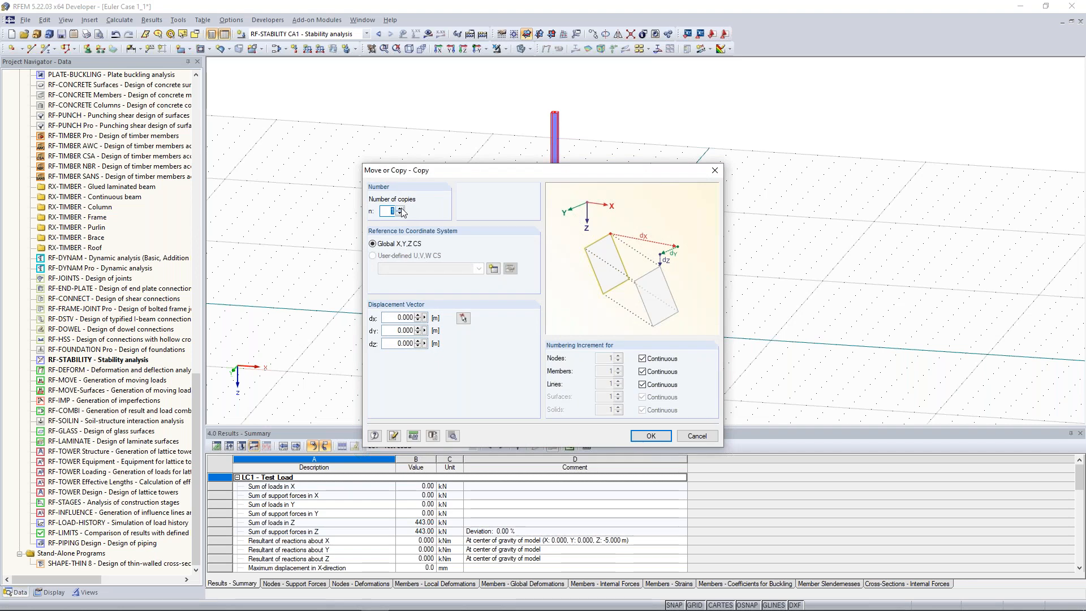
left_click_drag(396, 317, 430, 318)
type("10")
left_click(655, 441)
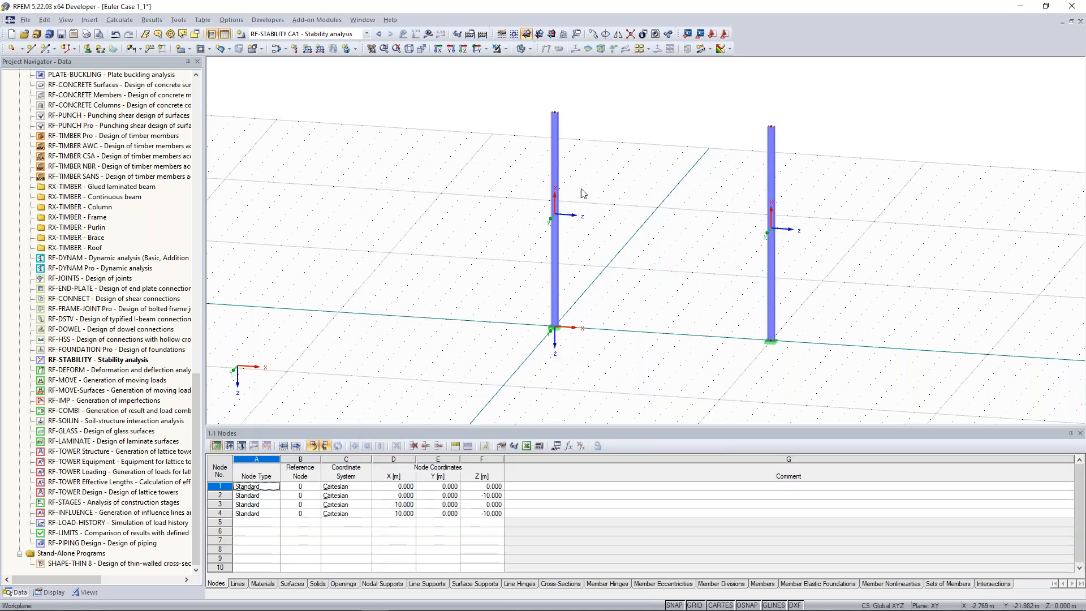
Step: Turn off the display of the local axis systems on the column members
right_click(556, 160)
left_click(625, 485)
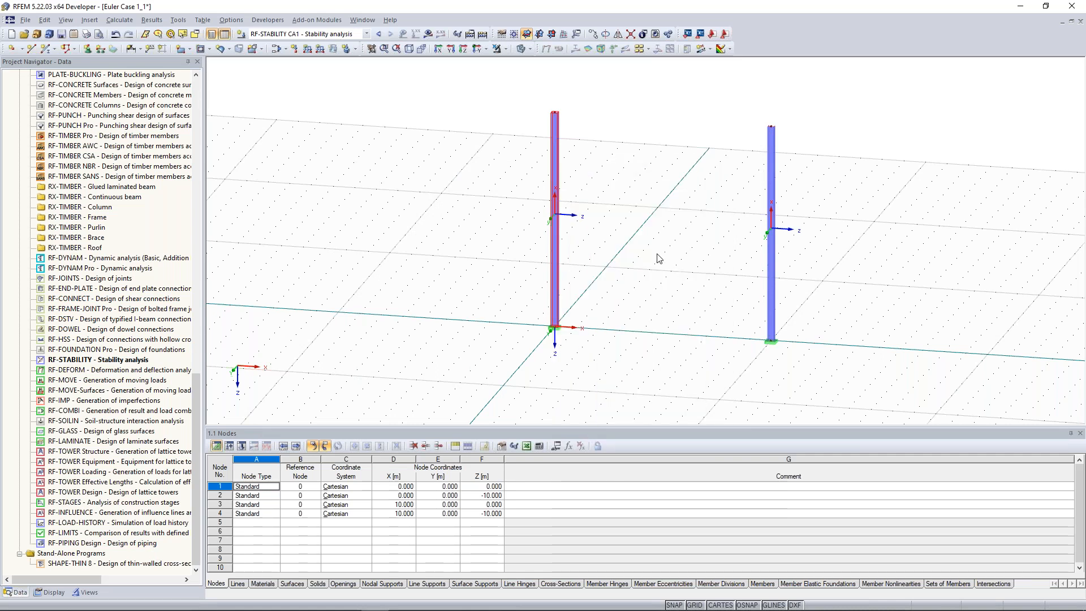
middle_click_drag(657, 255, 684, 229, "ctrl")
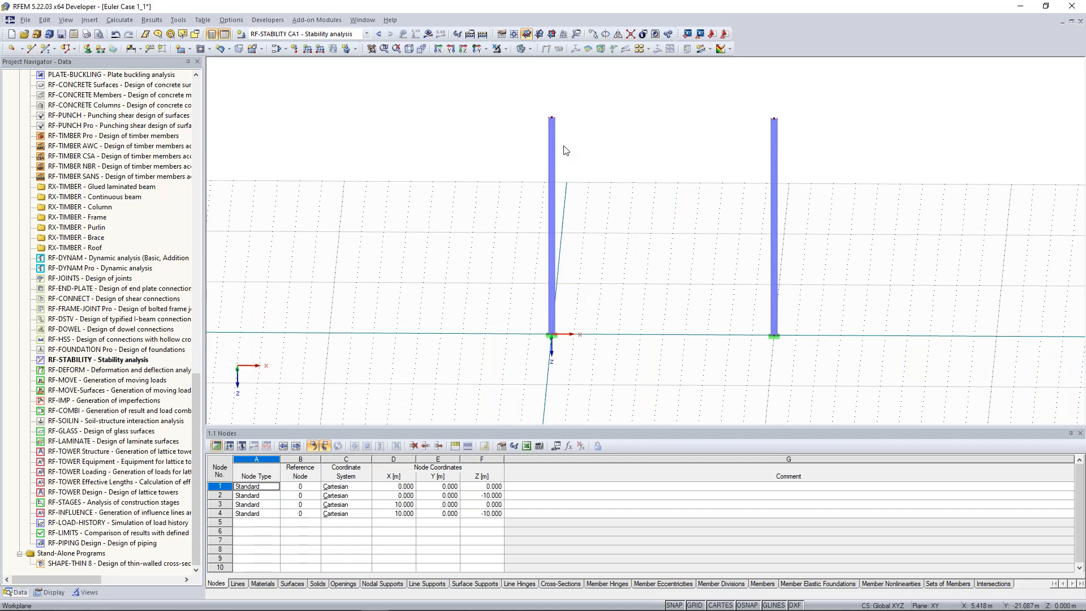
middle_click_drag(564, 145, 552, 155)
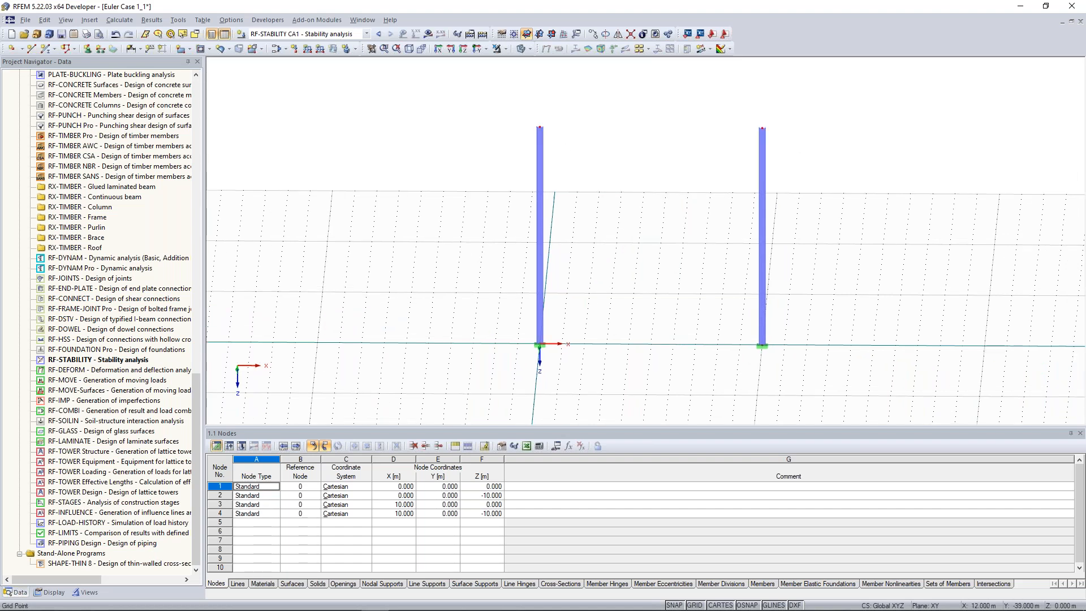
left_click_drag(825, 149, 509, 105)
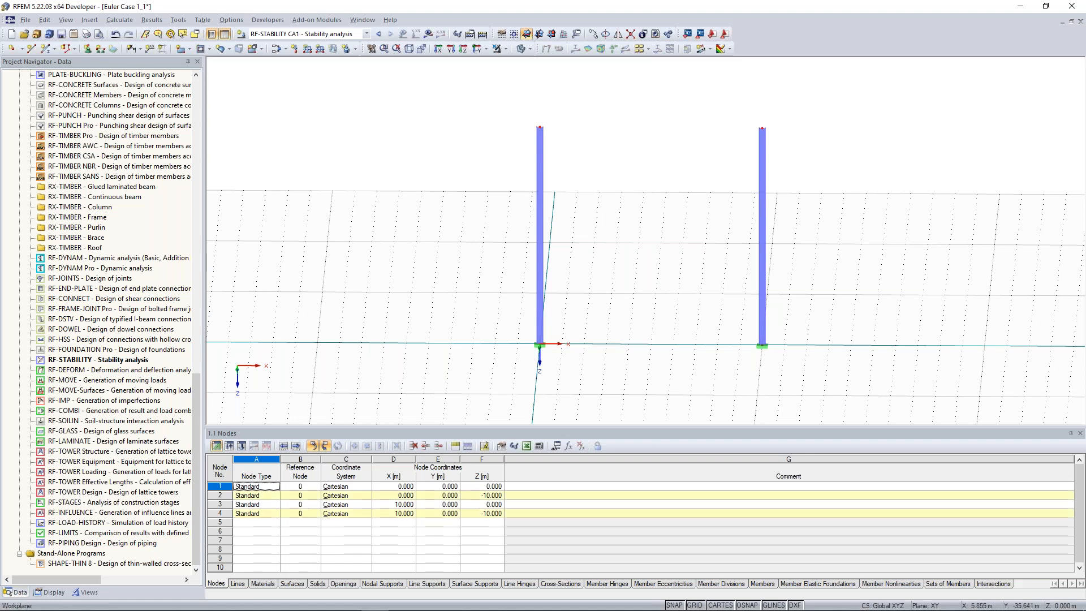
key("Escape")
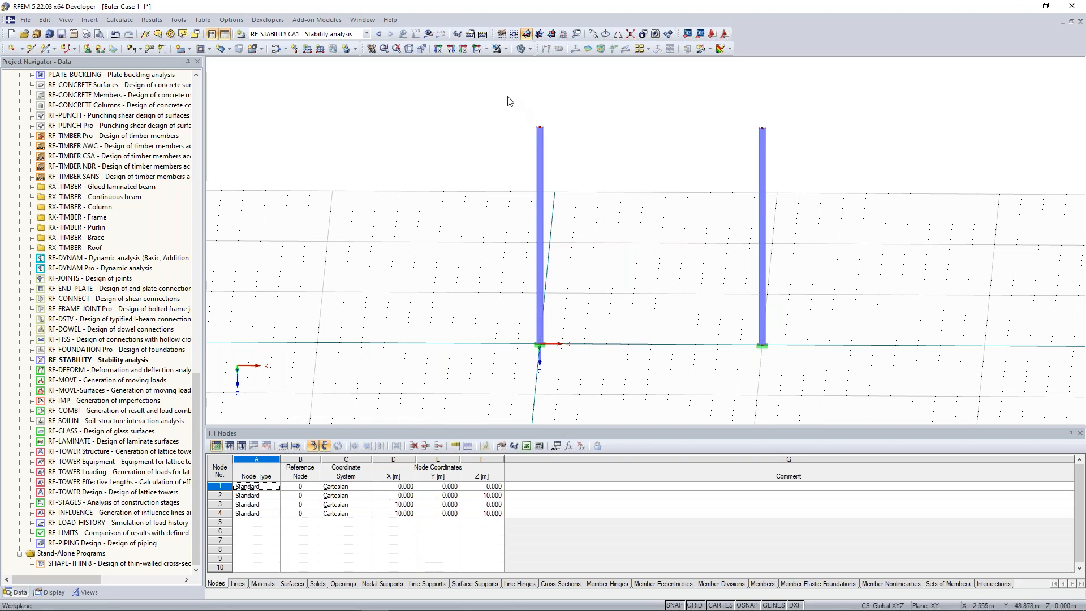
Step: Set the Z coordinate of both column top nodes together to -6 m
middle_click_drag(614, 193, 592, 168, "ctrl")
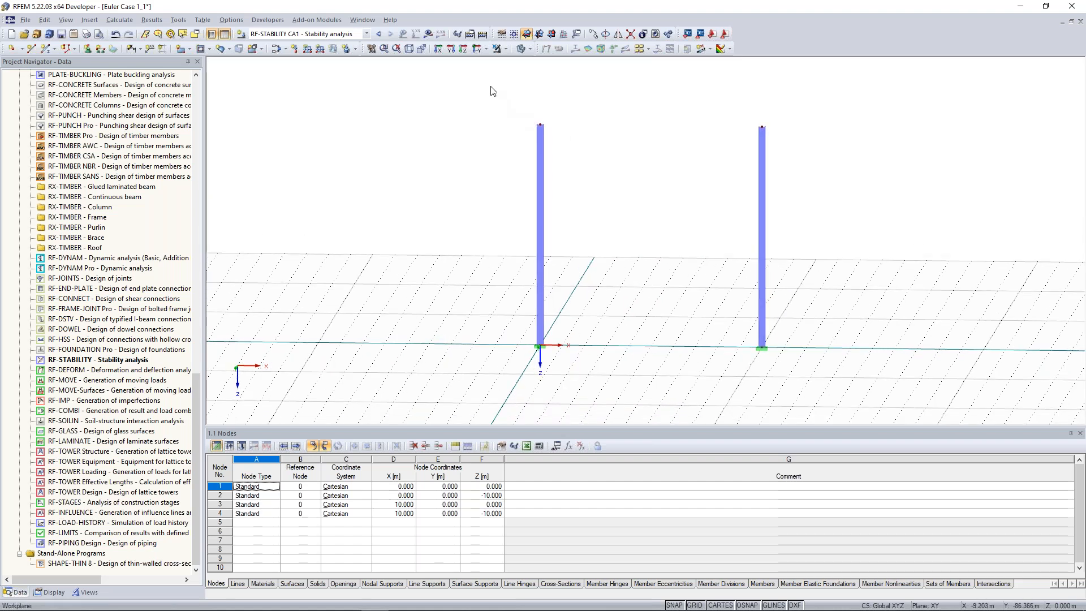
left_click_drag(479, 91, 815, 145)
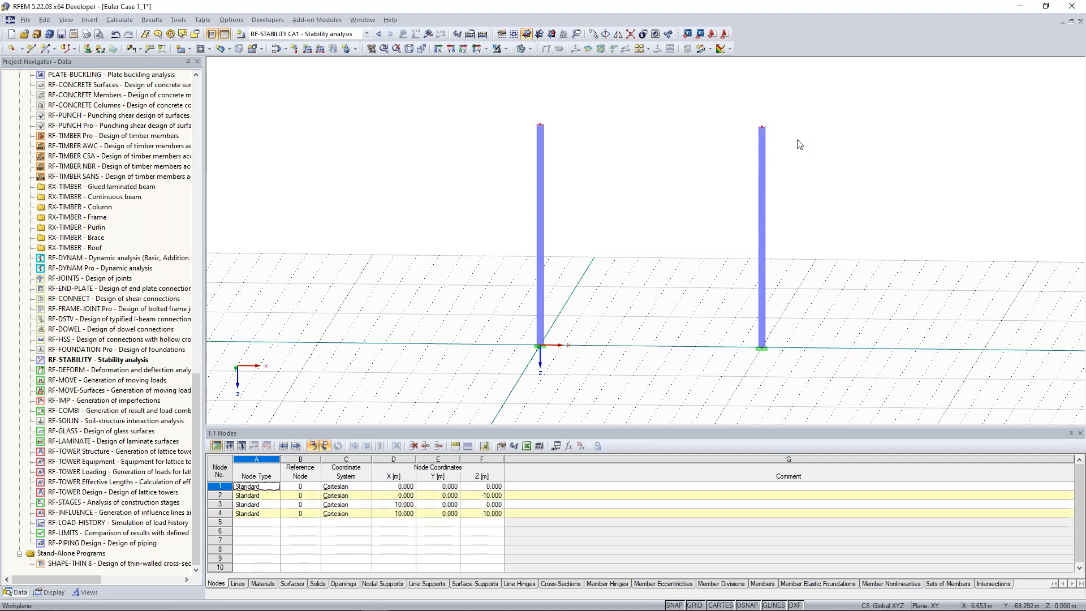
right_click(541, 126)
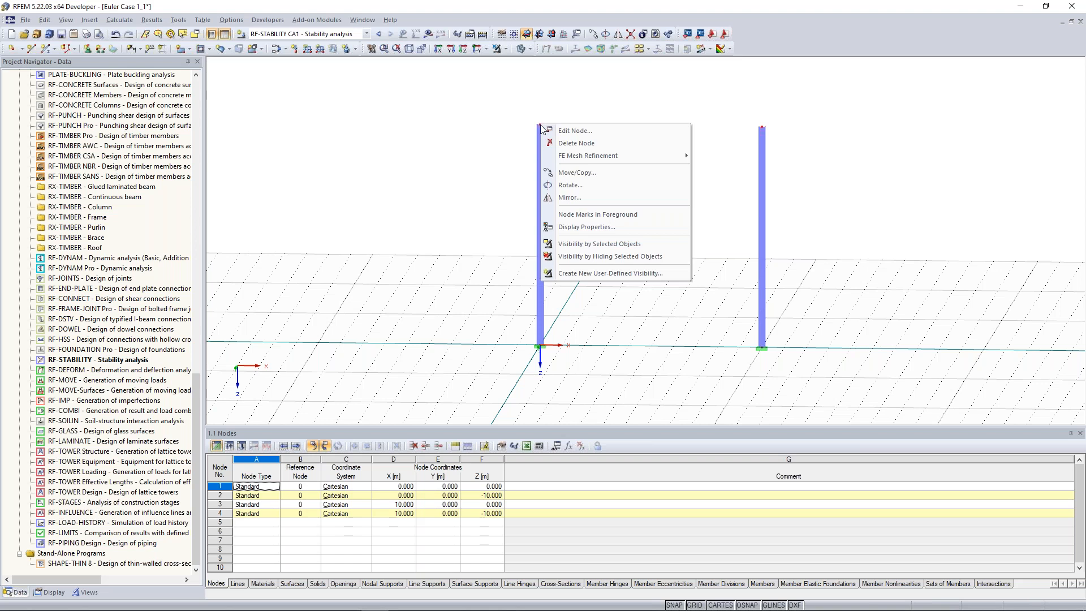
left_click(478, 127)
left_click_drag(481, 98, 819, 161)
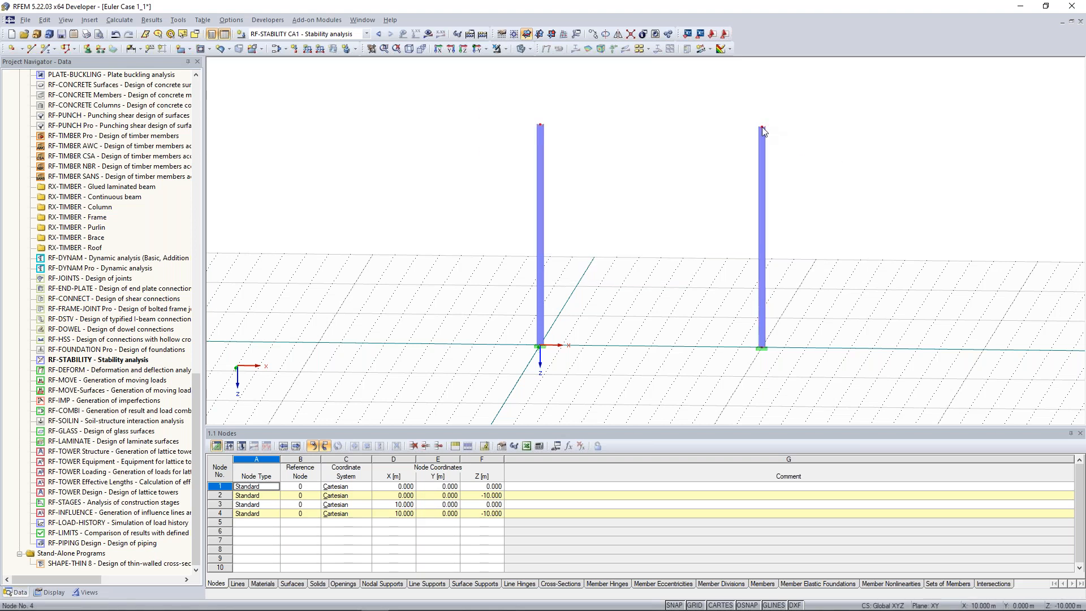
right_click(763, 130)
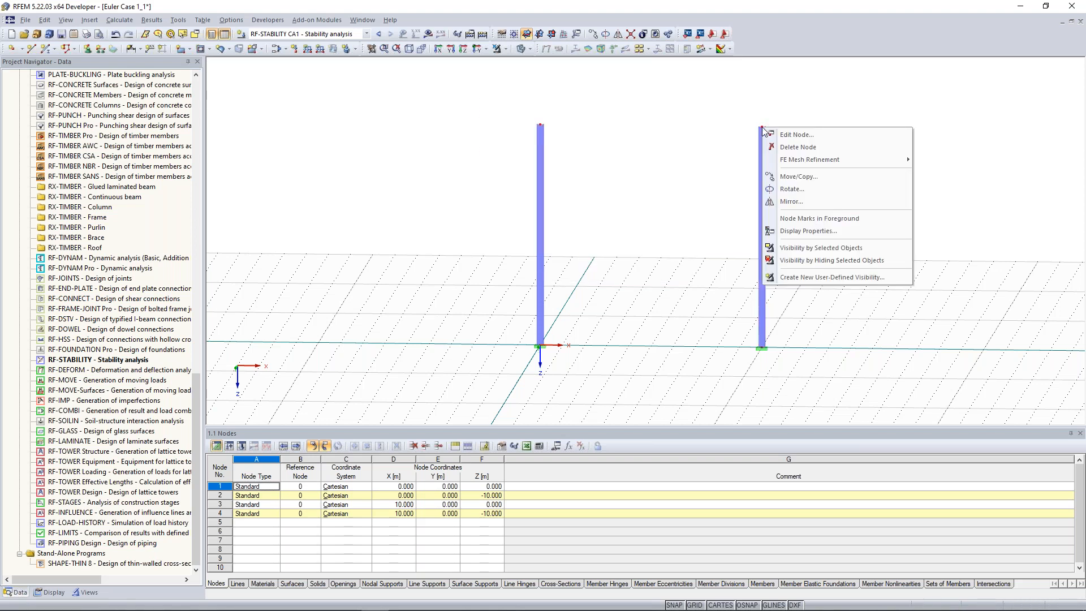
left_click(793, 135)
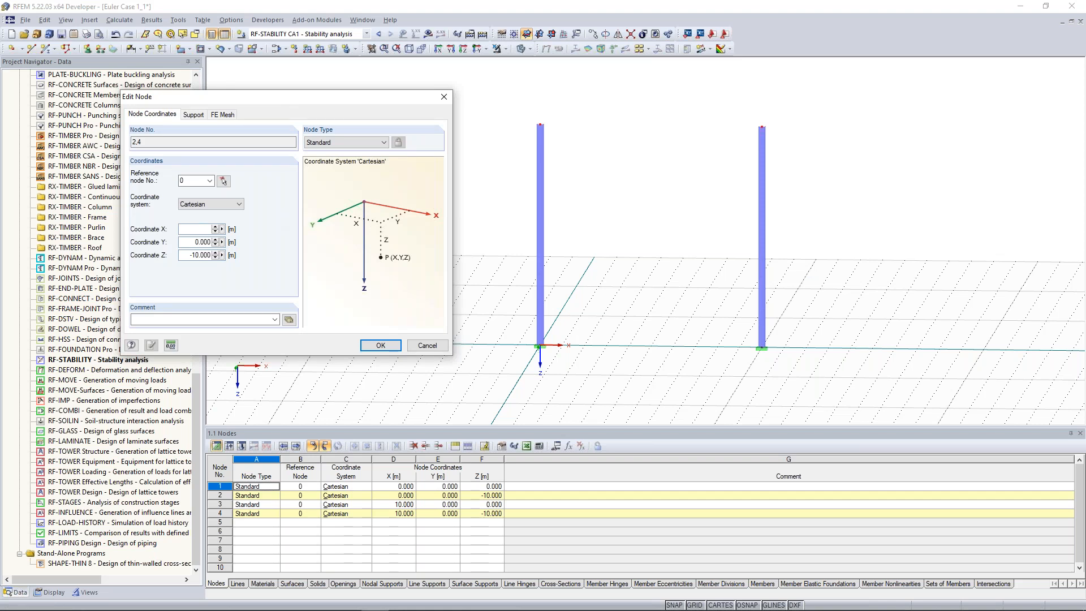
left_click_drag(191, 255, 215, 256)
type("6")
left_click(388, 347)
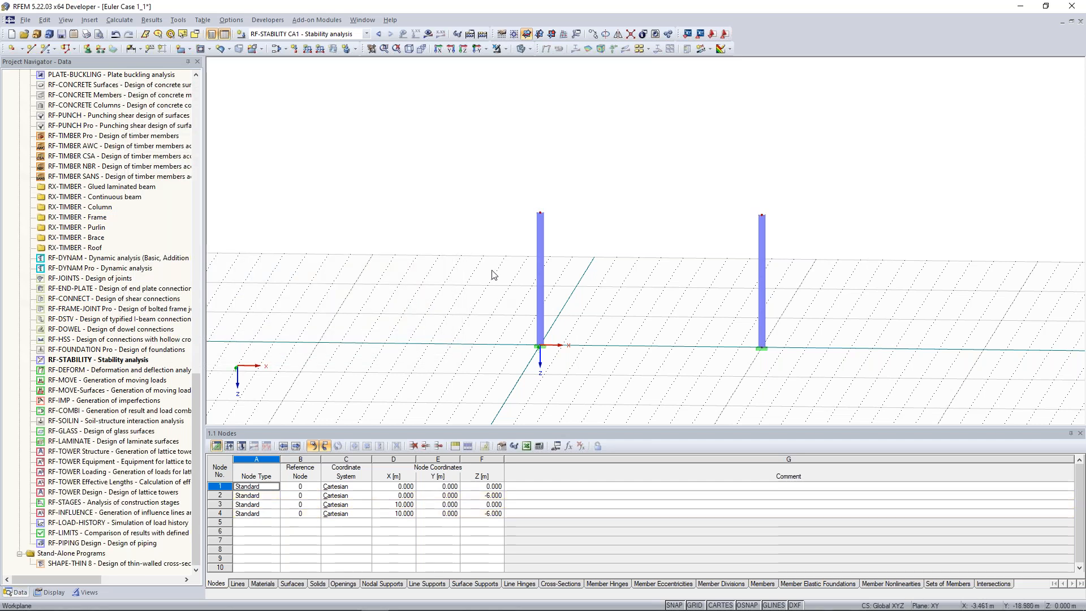
Step: Connect the tops of the two columns with a beam member using a new IPE 300 cross-section in Steel S 235
middle_click_drag(458, 253, 493, 210, "ctrl")
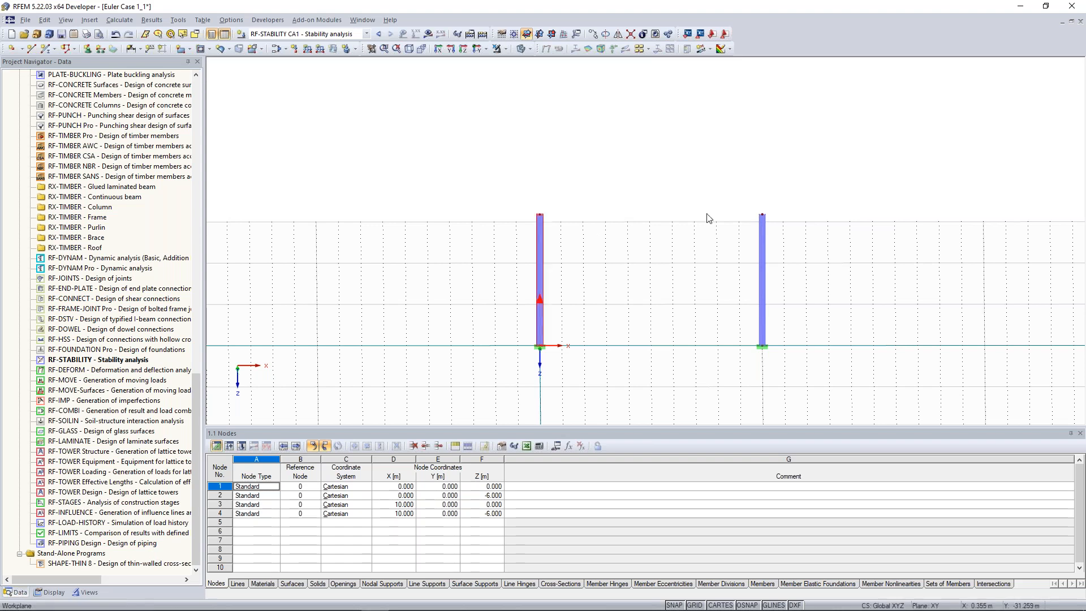
scroll(618, 202, "up", 1)
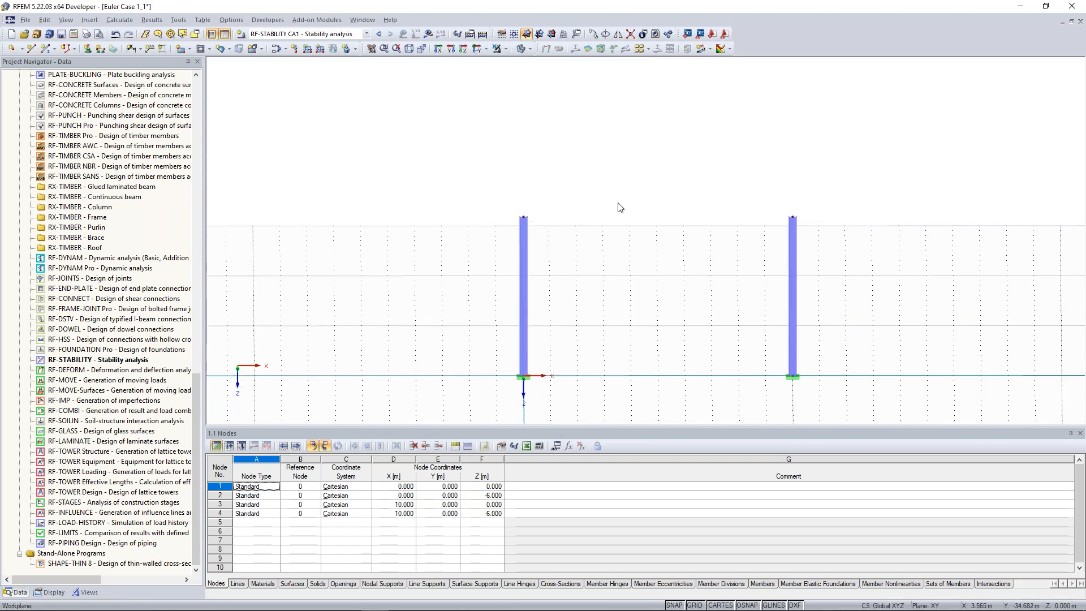
middle_click_drag(615, 221, 537, 185, "ctrl")
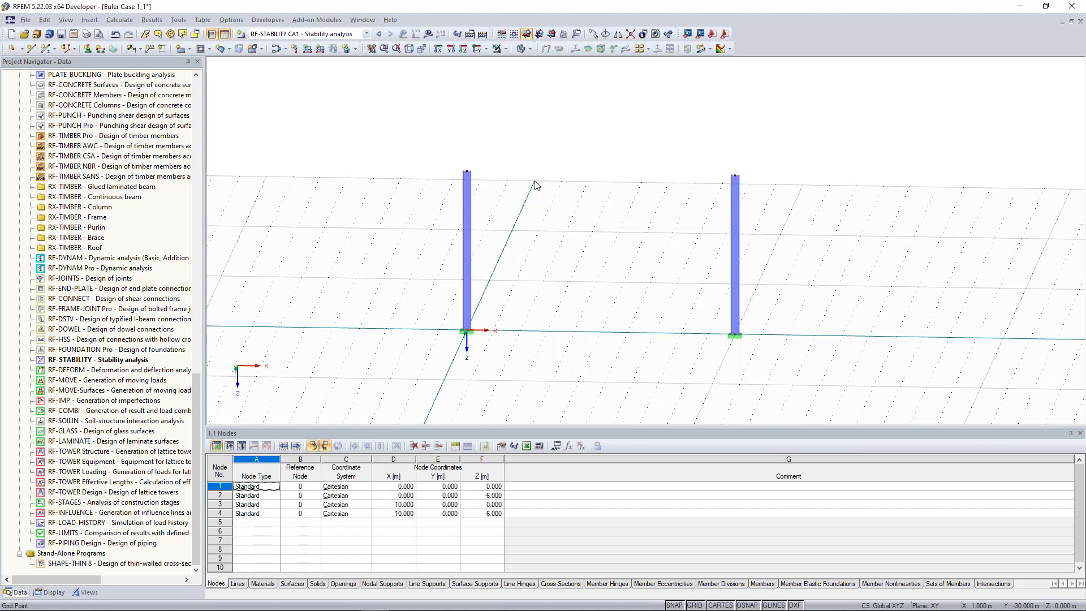
left_click(47, 49)
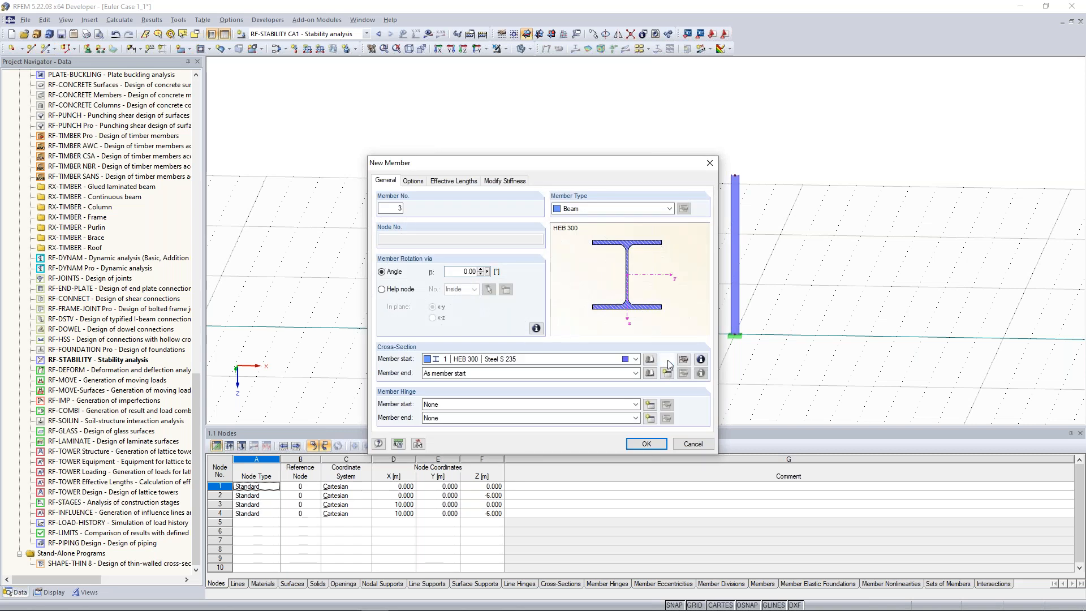
left_click(667, 360)
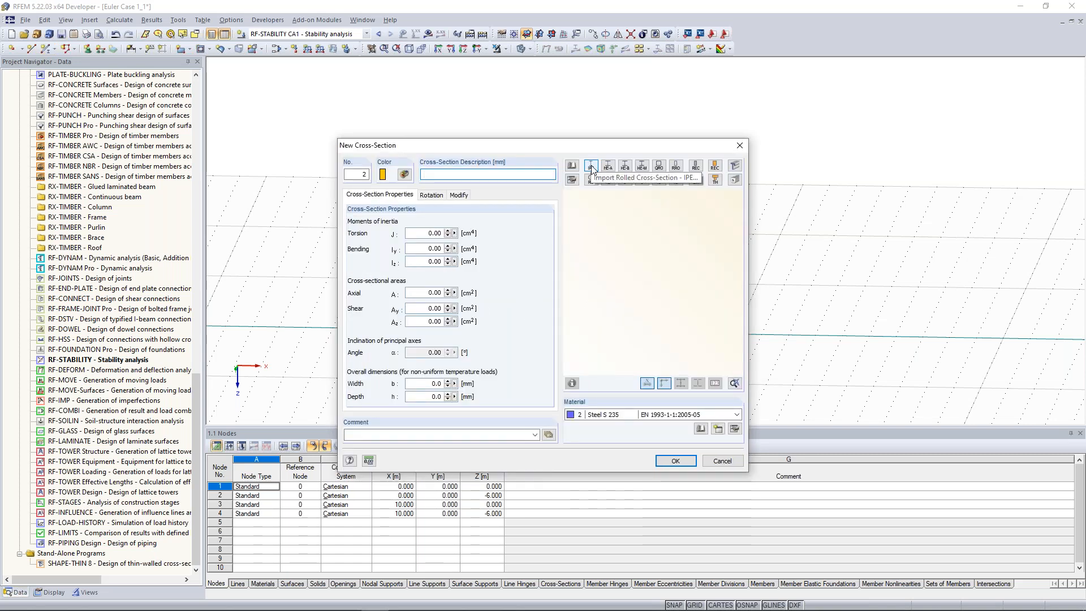
left_click(591, 166)
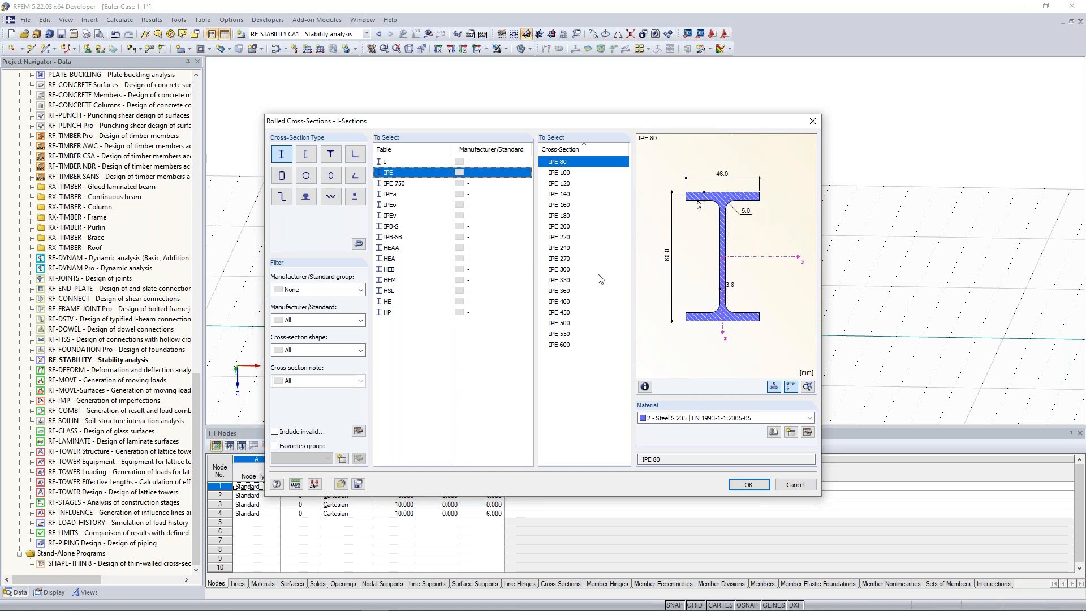
left_click(570, 270)
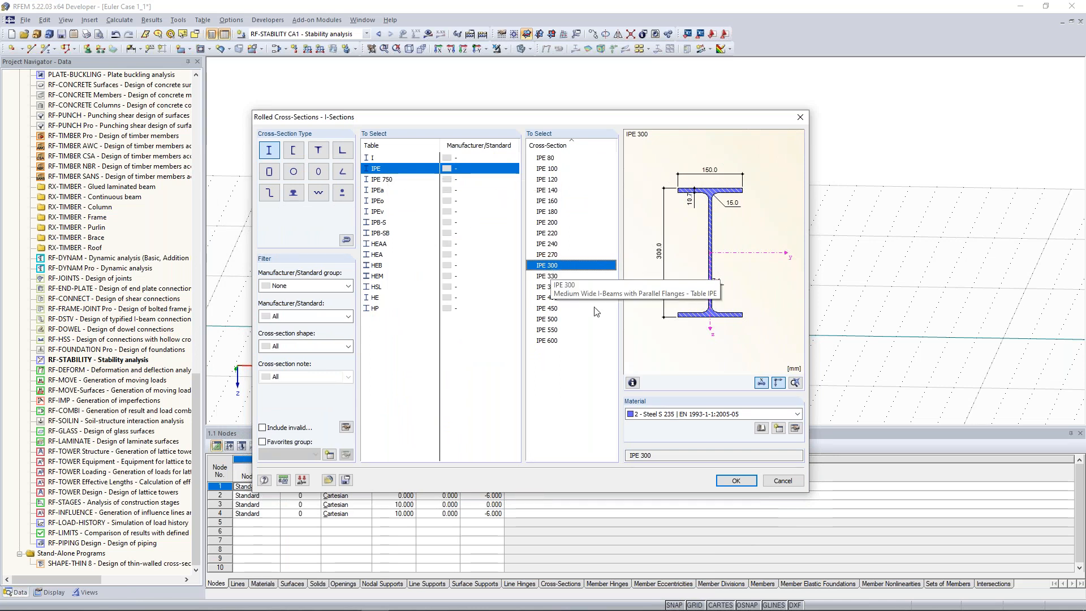
left_click(736, 482)
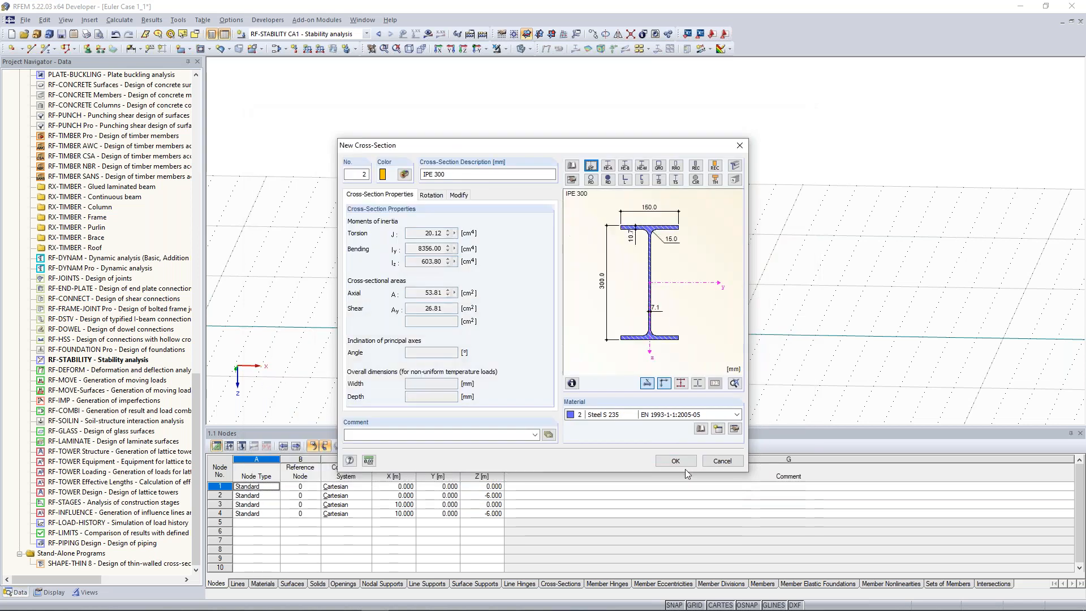
left_click(681, 463)
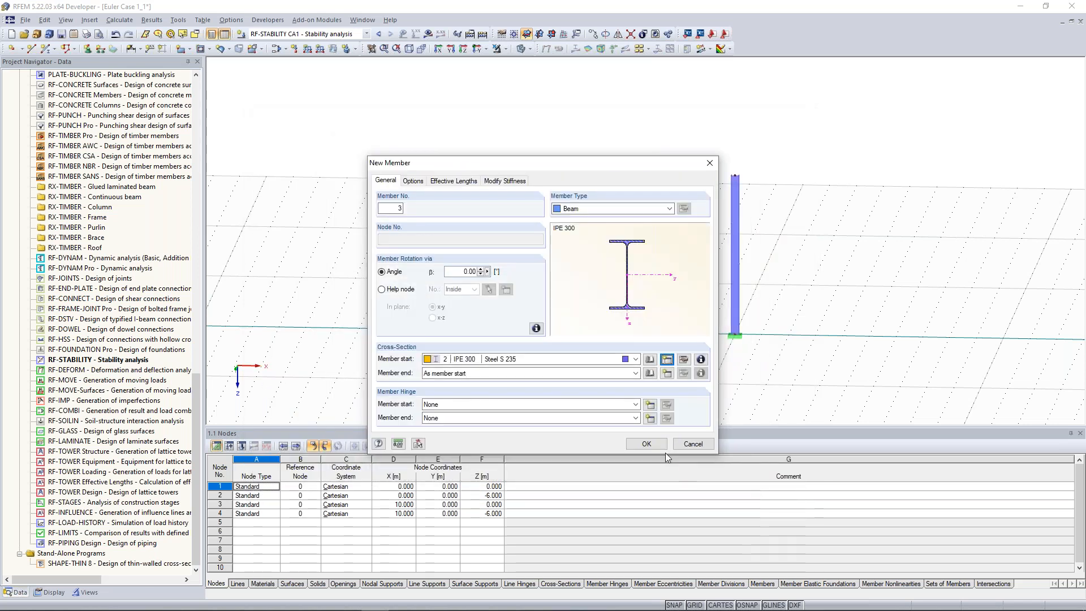
left_click(651, 443)
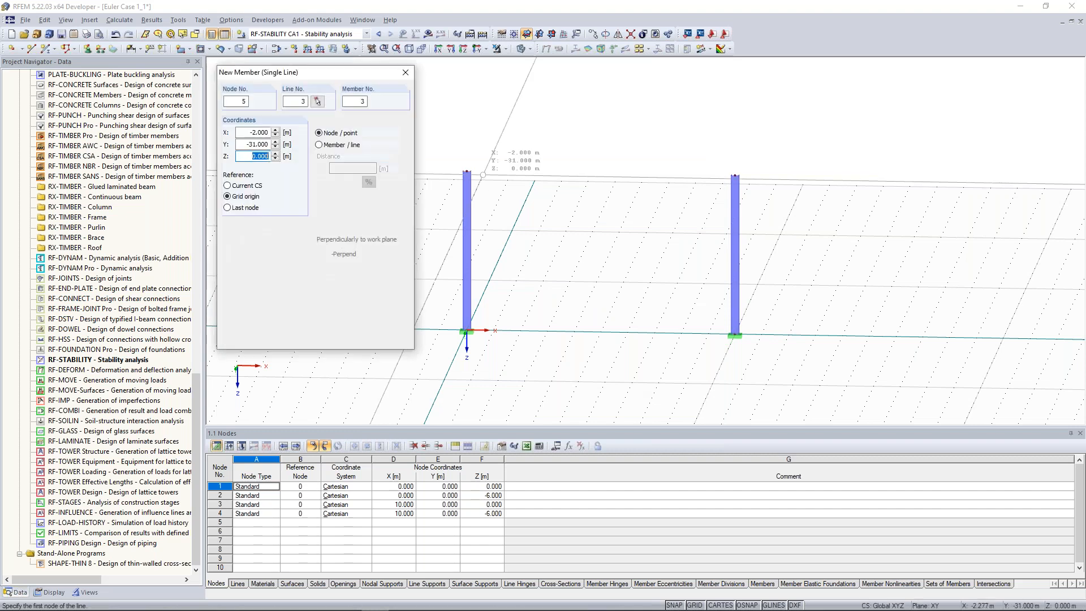
left_click(467, 171)
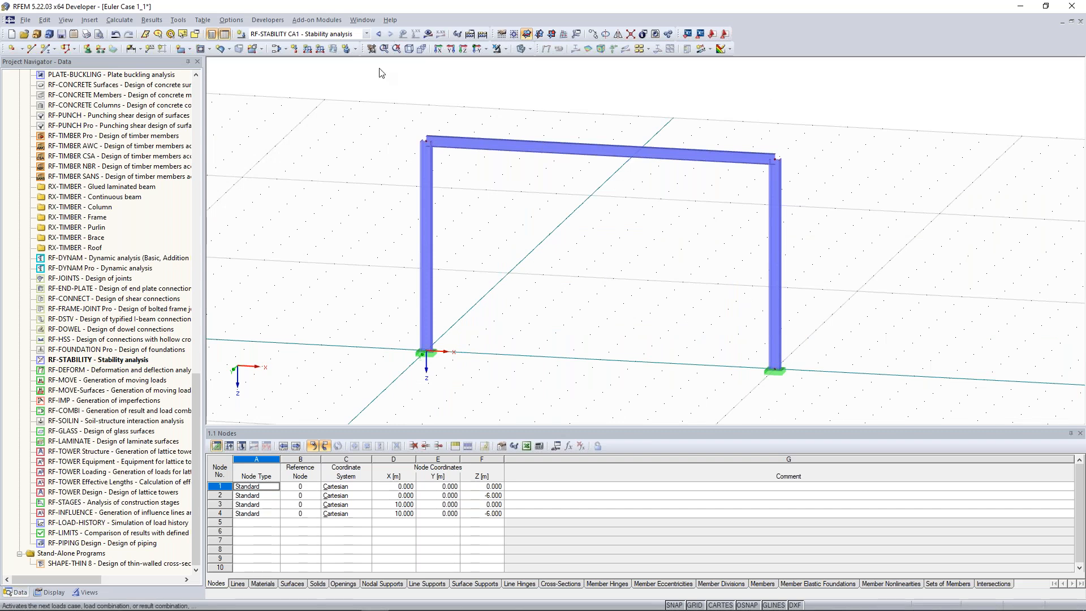
Step: Show load case LC1 - Test Load and copy the column's vertical nodal load onto the top node of the second column
left_click(377, 35)
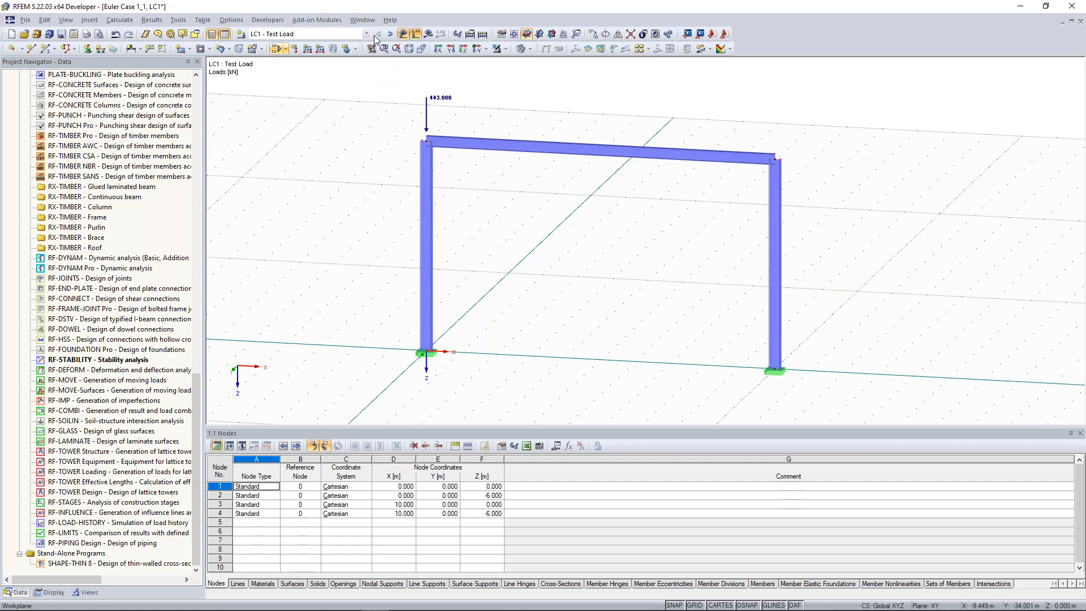
middle_click_drag(340, 116, 383, 145)
left_click(432, 107)
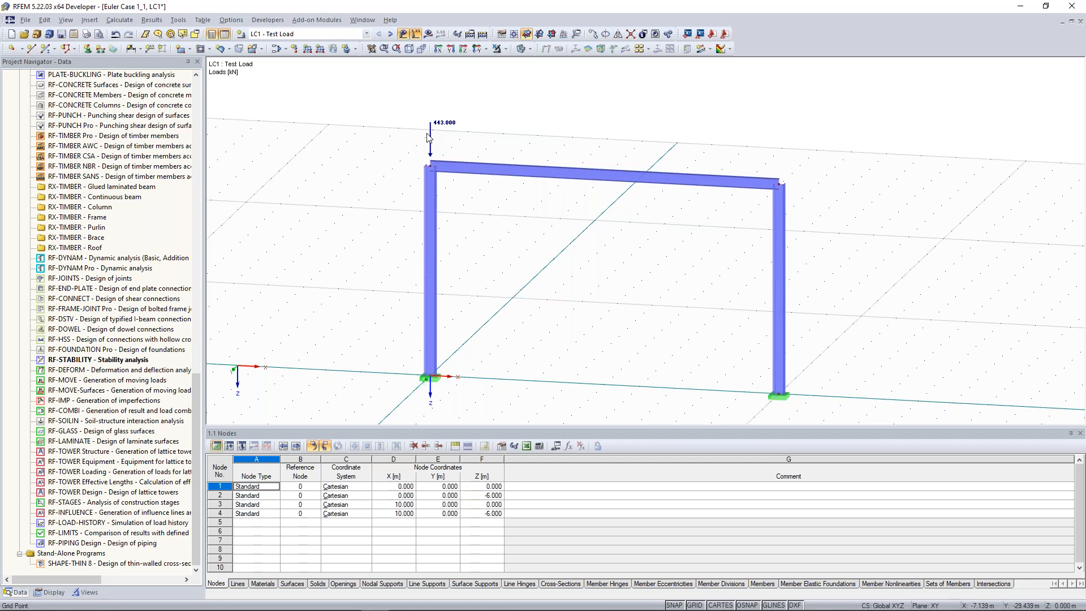
left_click_drag(430, 138, 779, 183, "ctrl")
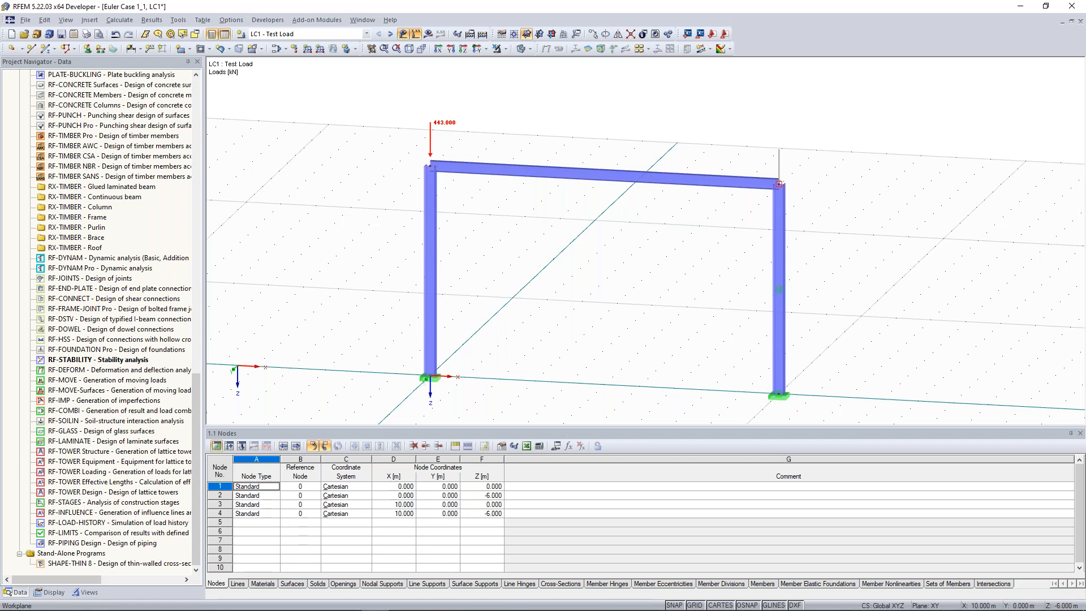
left_click_drag(867, 150, 404, 85)
left_click(566, 118)
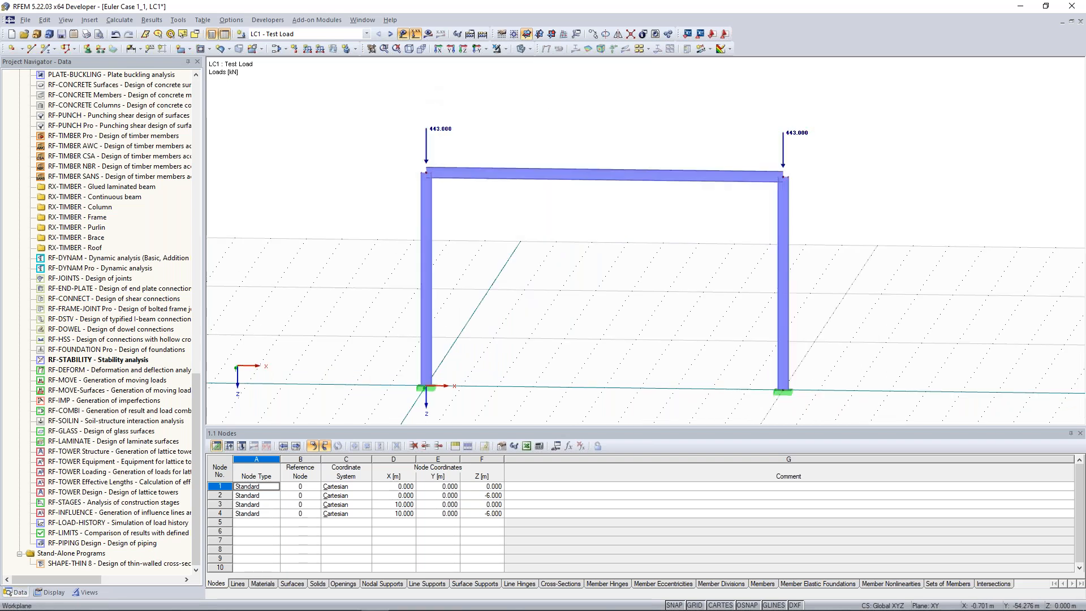
Step: Change the vertical force PZ of both nodal loads on the frame to 100 kN
left_click_drag(843, 147, 412, 101)
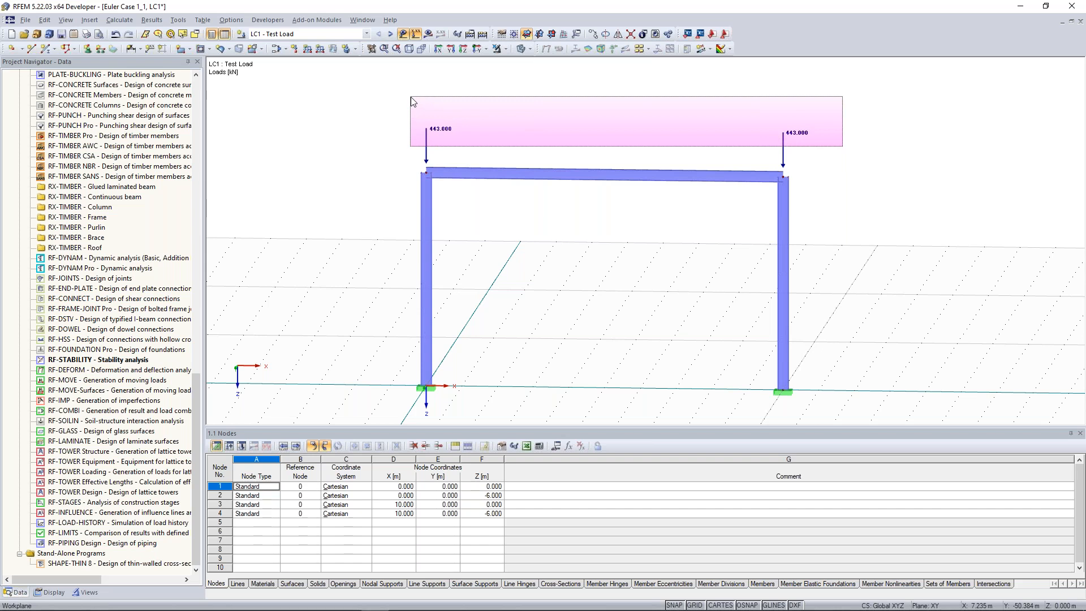
left_click_drag(412, 101, 413, 102)
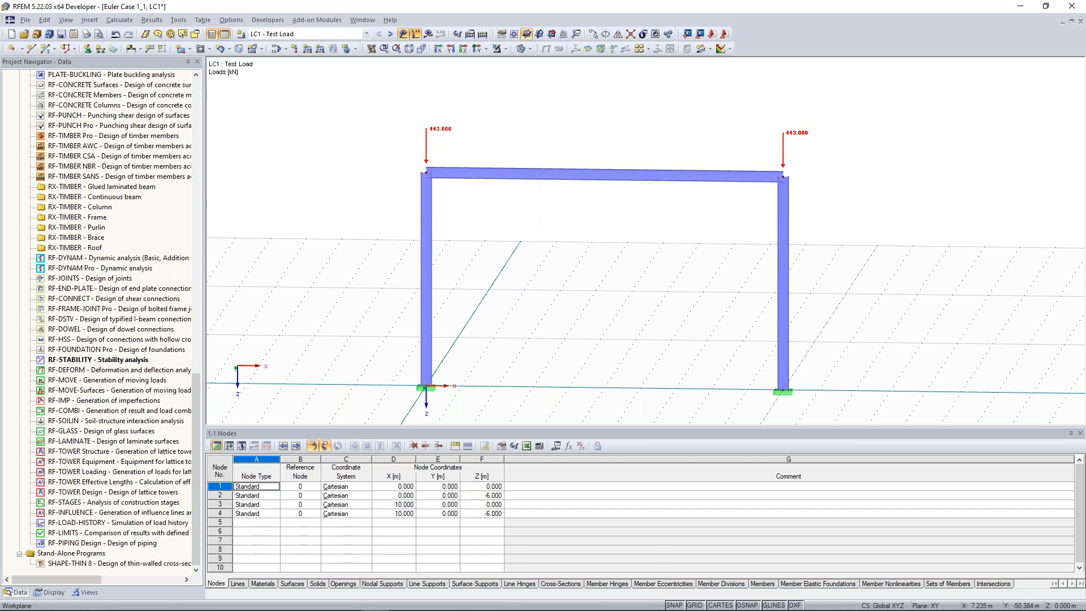
right_click(443, 133)
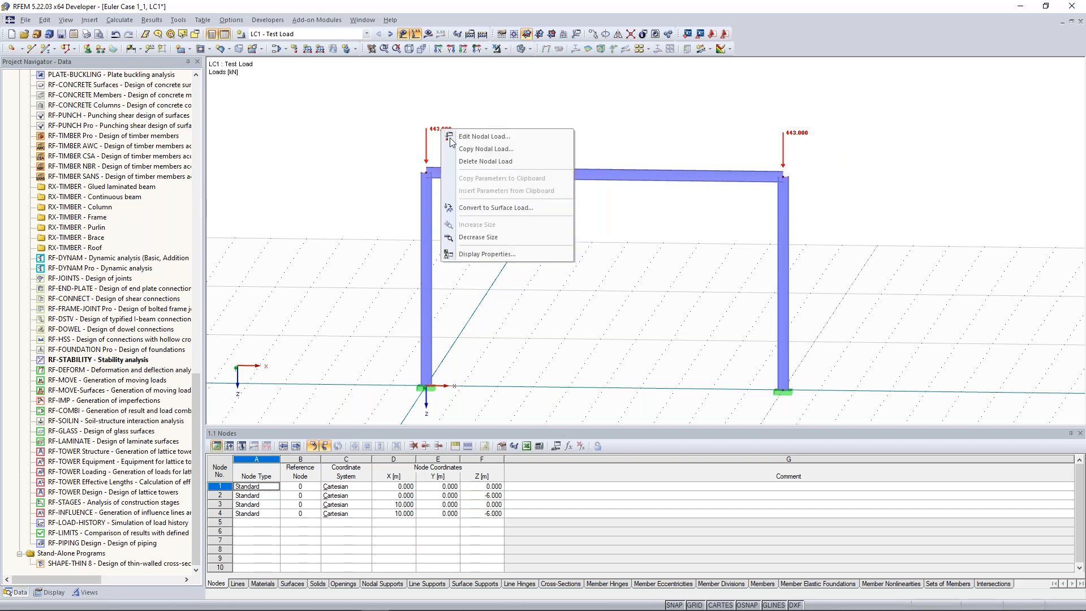
left_click(500, 138)
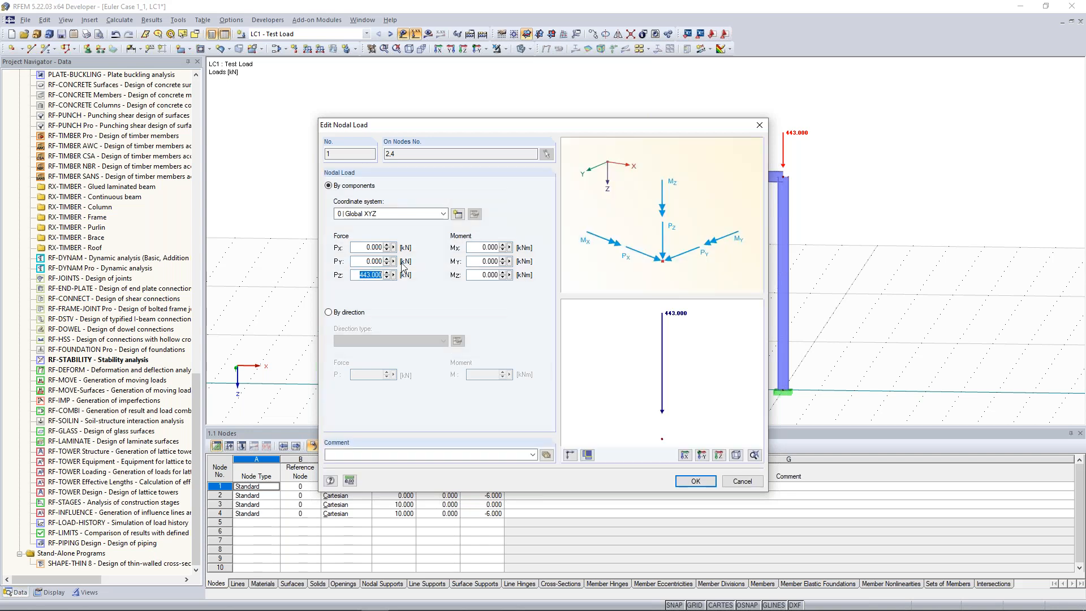
type("100")
key("Return")
Step: Calculate the frame for LC1 - Test Load and display the RF-STABILITY CA1 results
middle_click_drag(625, 246, 585, 276, "ctrl")
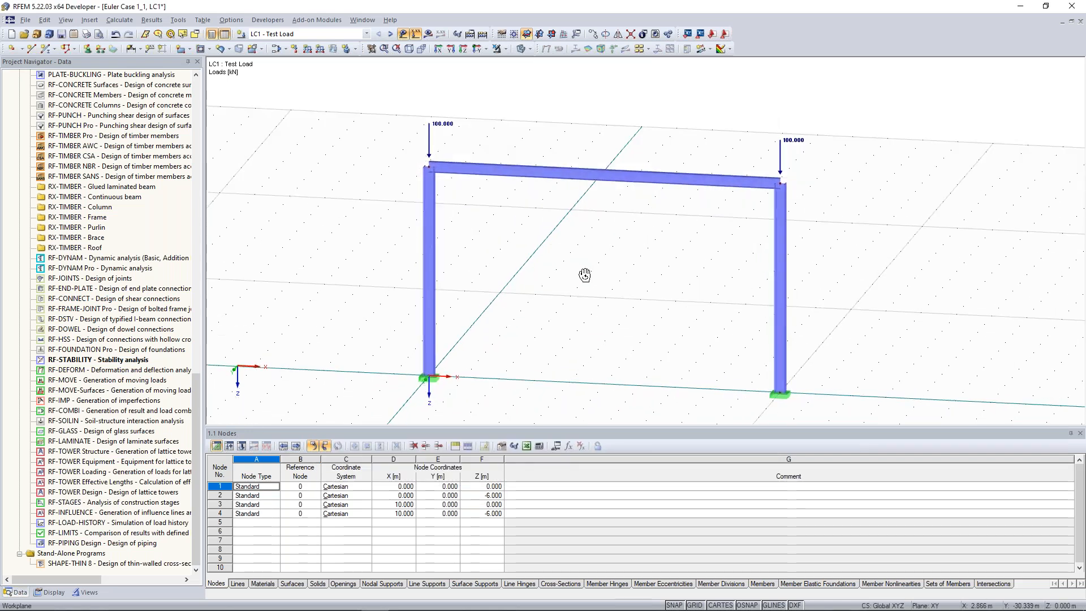
middle_click_drag(585, 275, 634, 266, "ctrl")
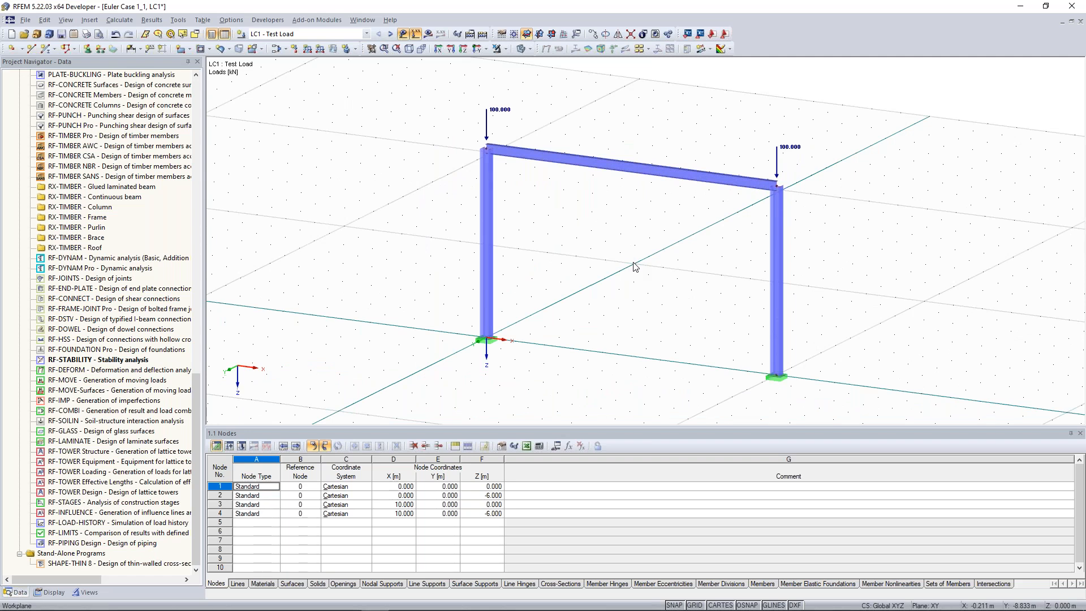
left_click(483, 33)
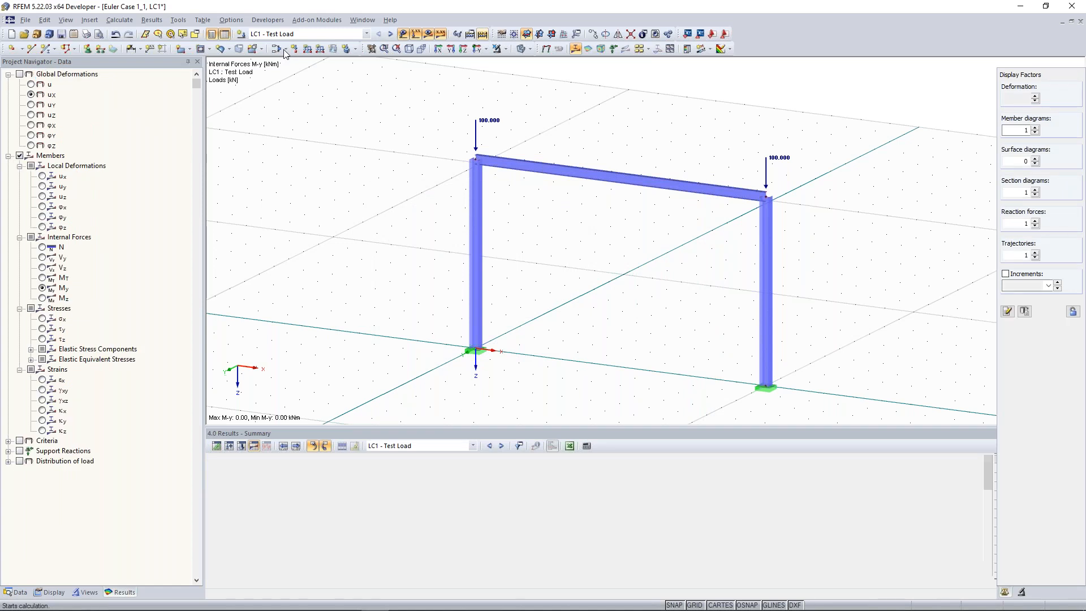
left_click(390, 36)
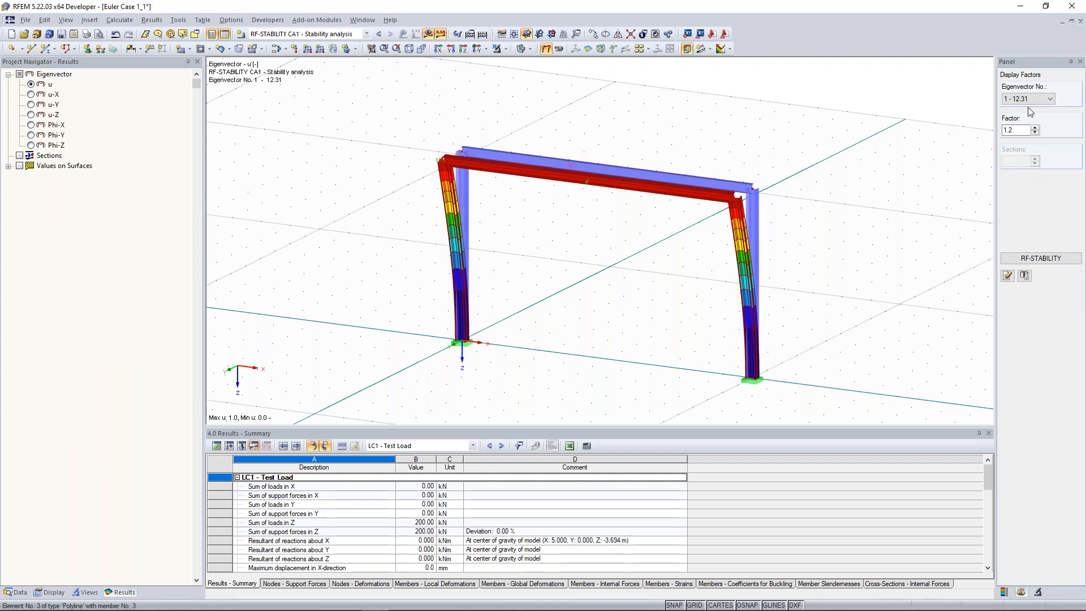
Step: View the frame's buckling shape for eigenvector No. 3 and return to eigenvector No. 1
scroll(1047, 105, "down", 2)
left_click(1049, 101)
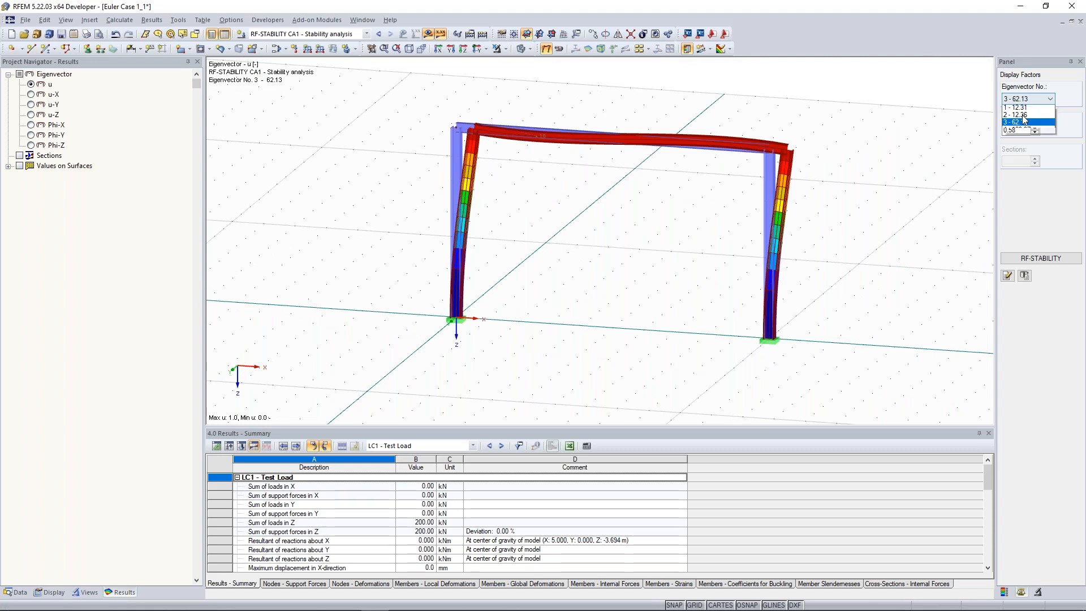
left_click(1025, 131)
Step: Raise the mode shape display factor to 1.33 and examine the frame's out-of-plane buckling in eigenvectors No. 1 and 2
middle_click_drag(831, 164, 693, 202, "ctrl")
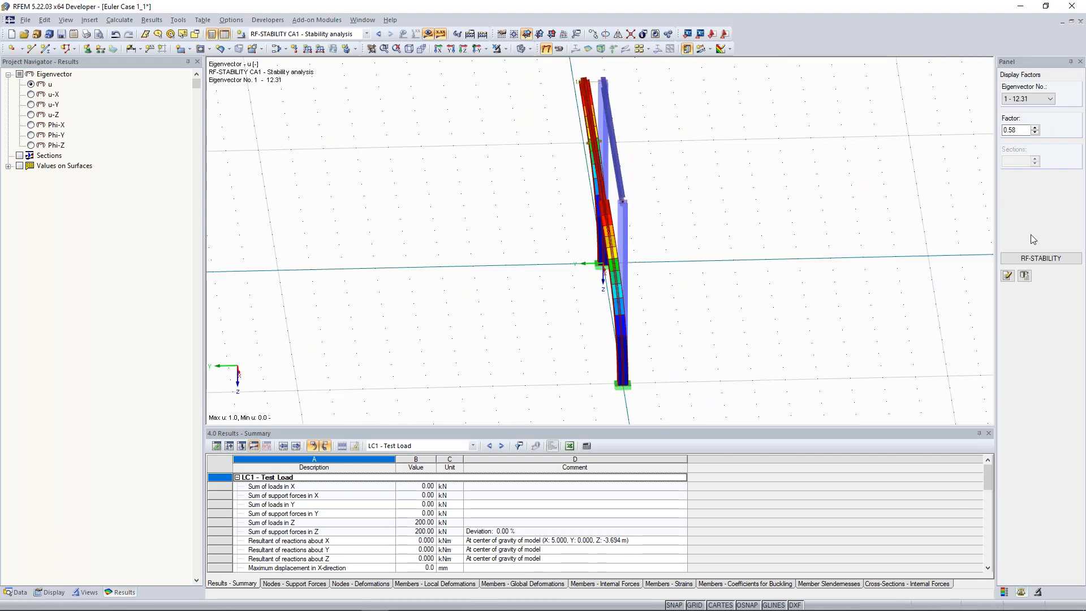
left_click(1035, 127)
left_click(1035, 128)
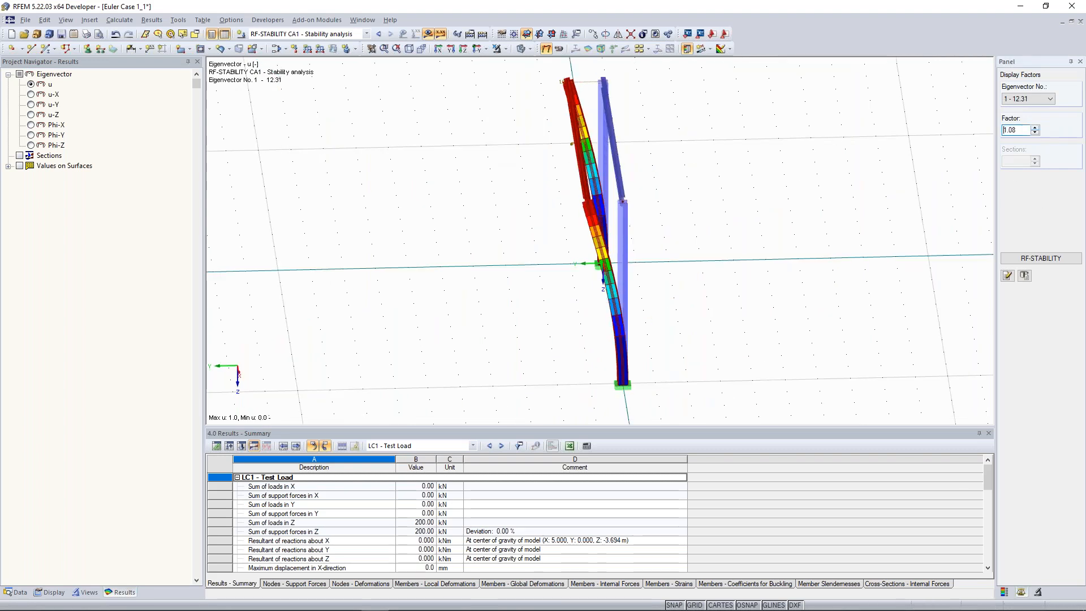
left_click(1035, 128)
mouse_move(698, 237)
middle_mouse_down("ctrl")
mouse_move(782, 206)
mouse_move(733, 236)
mouse_move(696, 237)
middle_mouse_up("ctrl")
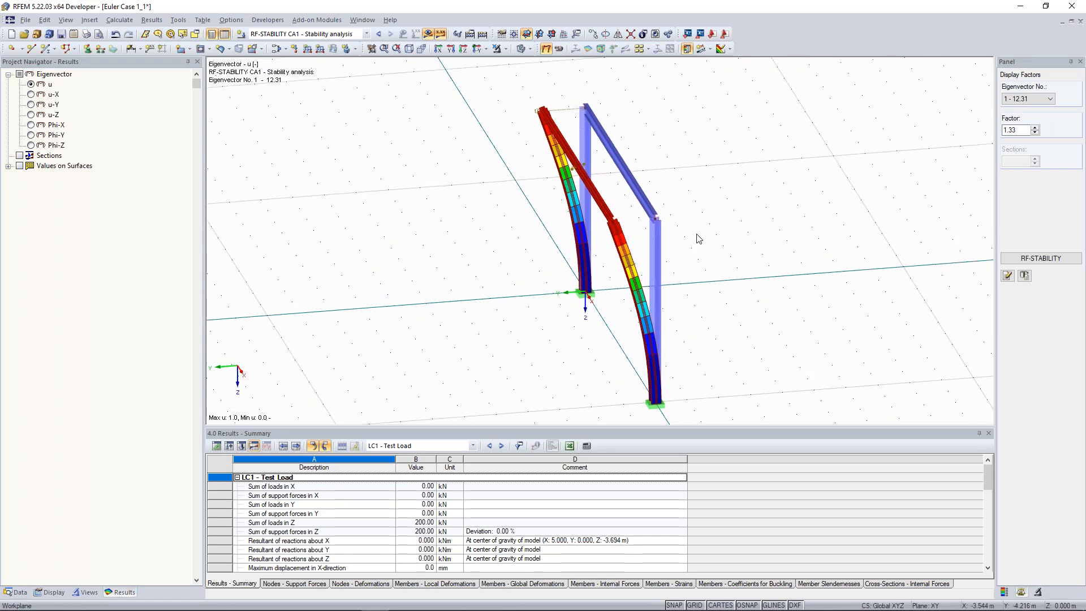
middle_click_drag(623, 227, 561, 232, "ctrl")
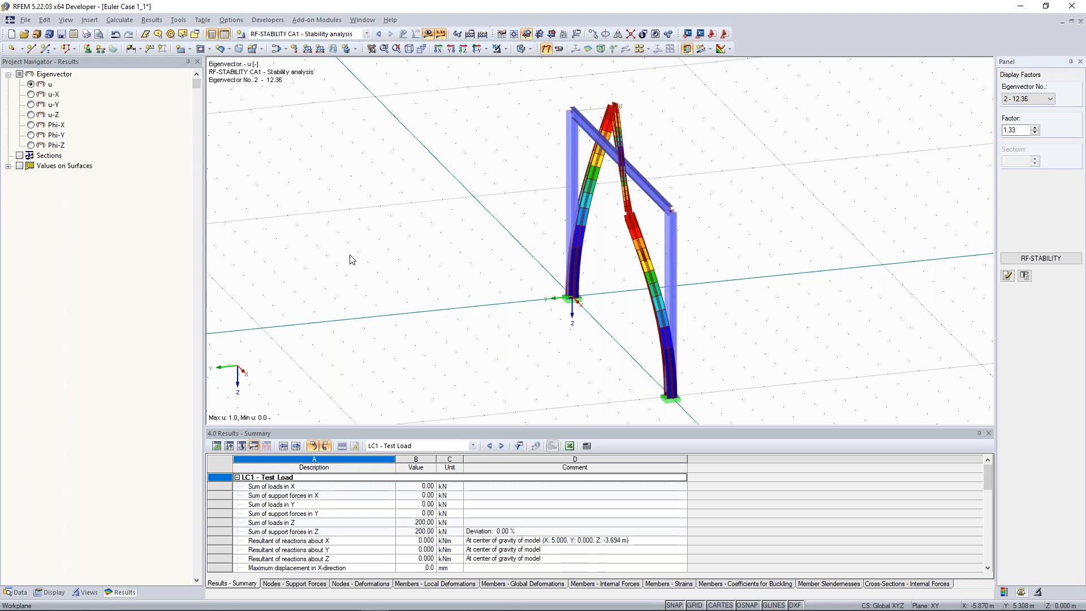
Step: Examine the frame's out-of-plane buckling in eigenvectors No. 2 and No. 1 from several viewing directions
middle_click_drag(403, 232, 588, 218, "ctrl")
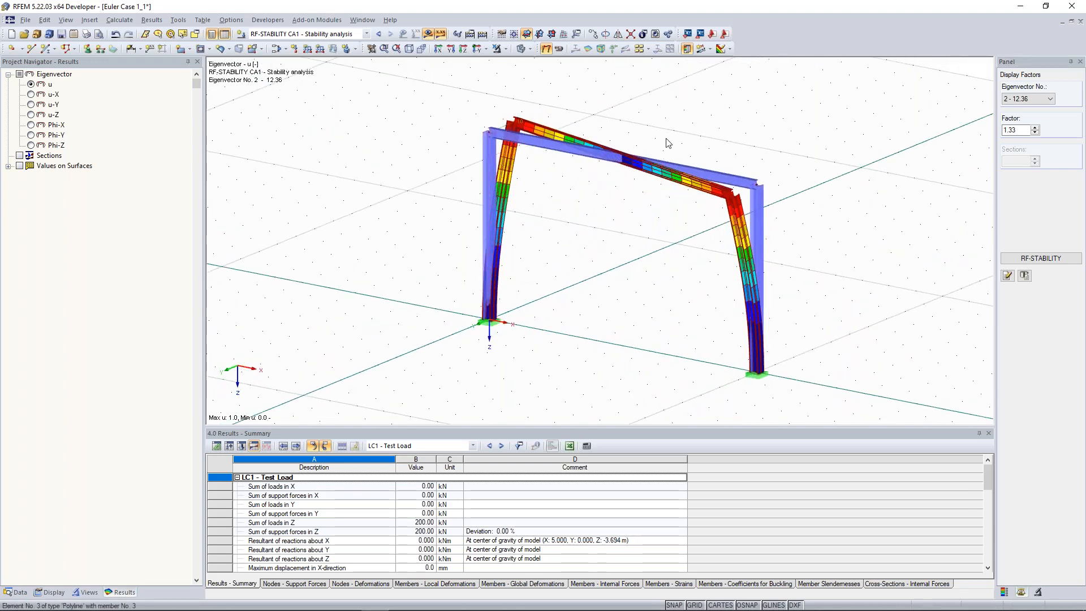
scroll(1029, 100, "up", 1)
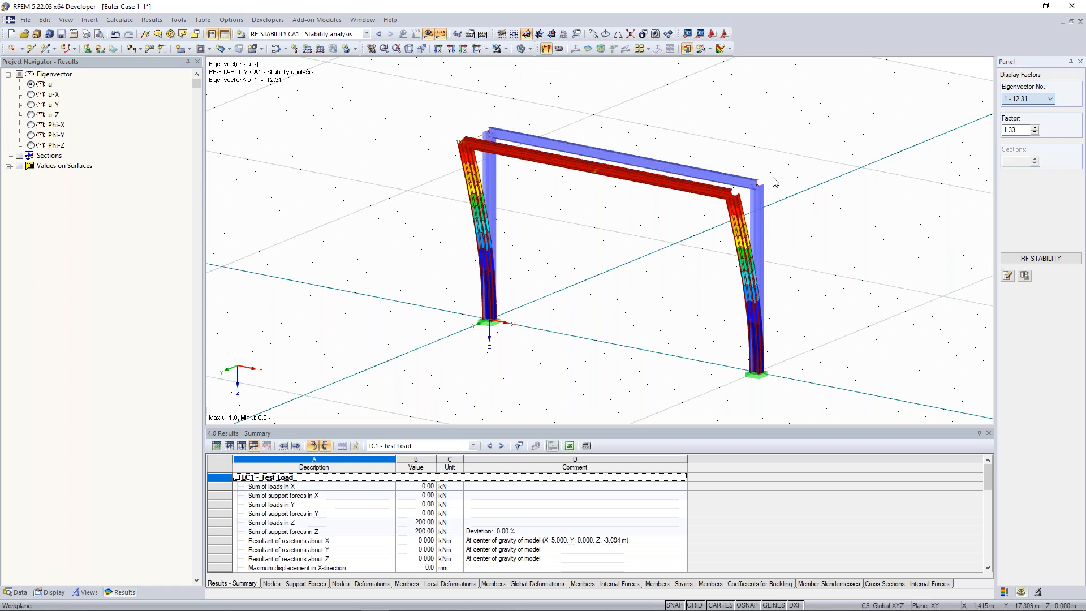
middle_click_drag(774, 182, 915, 182, "ctrl")
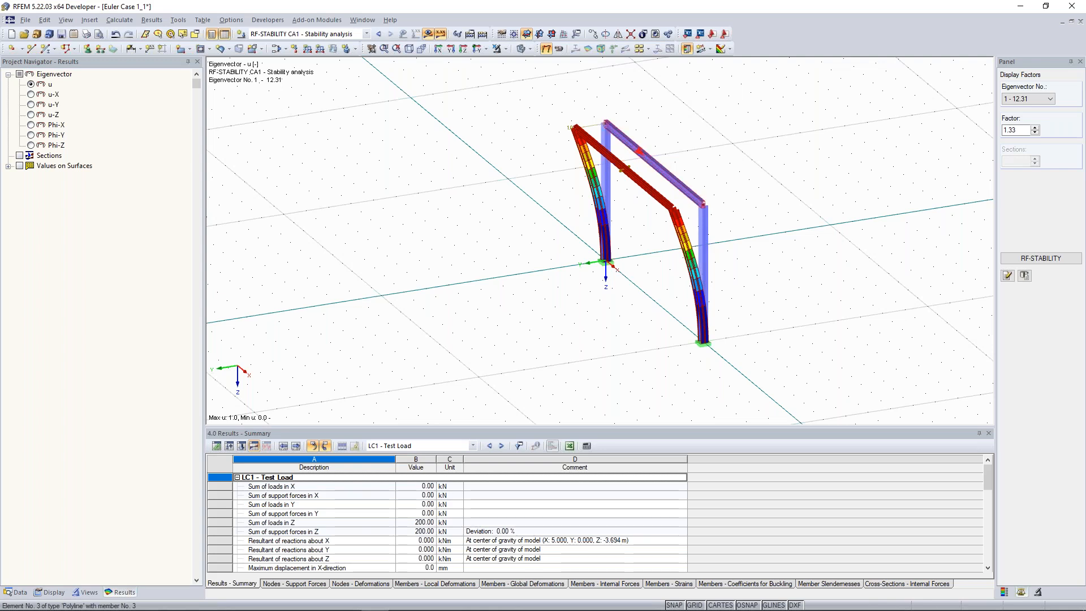
scroll(676, 183, "up", 3)
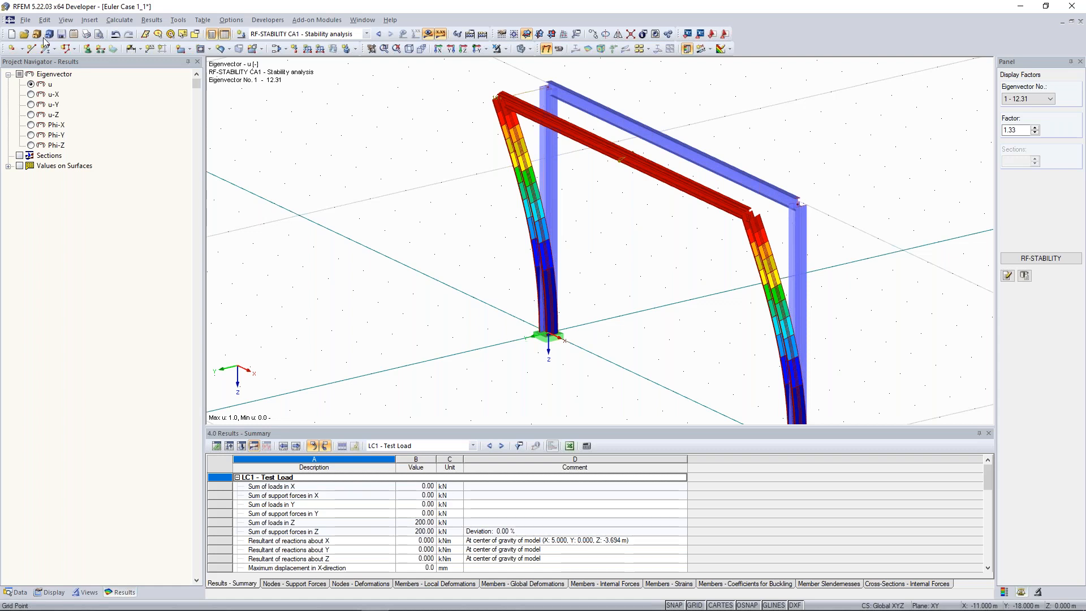
key("F8")
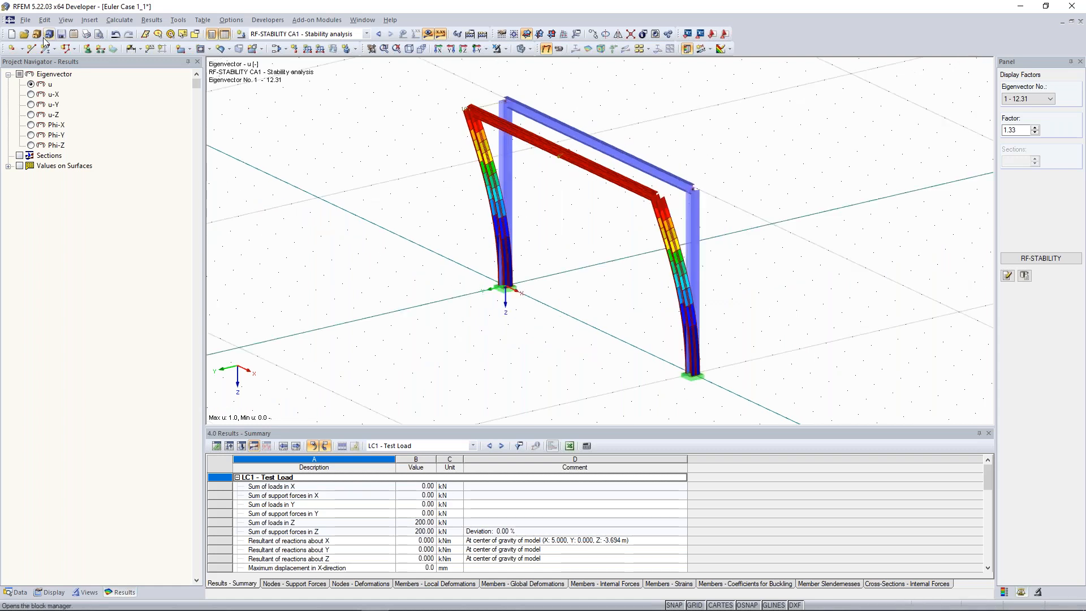
Step: Open the model Modell 1 from the Examples project in the Project Manager and inspect it
left_click(44, 38)
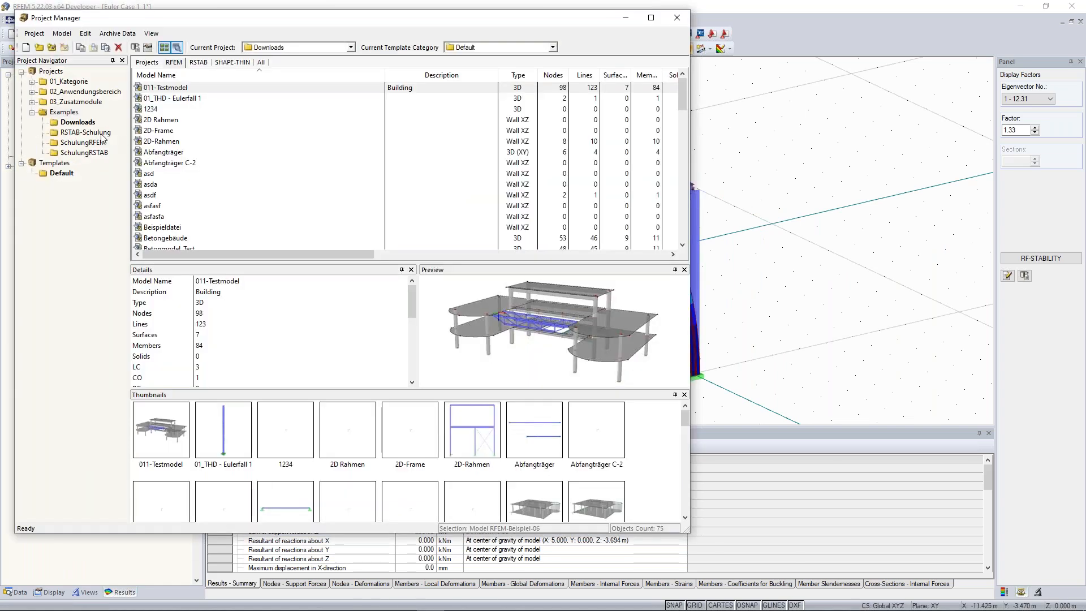
left_click(64, 112)
scroll(192, 132, "down", 15)
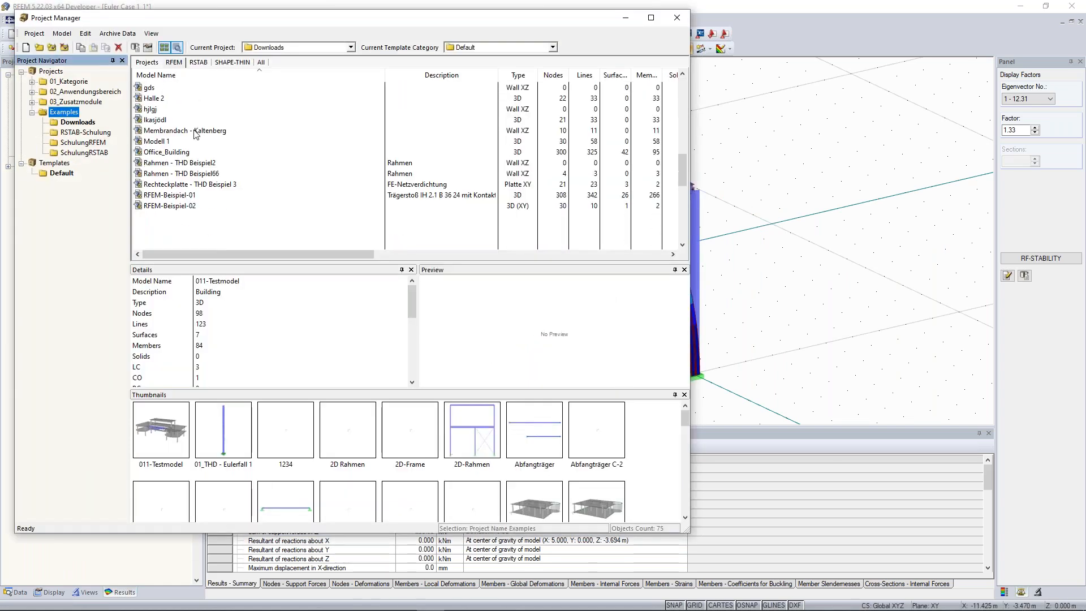
left_click(179, 100)
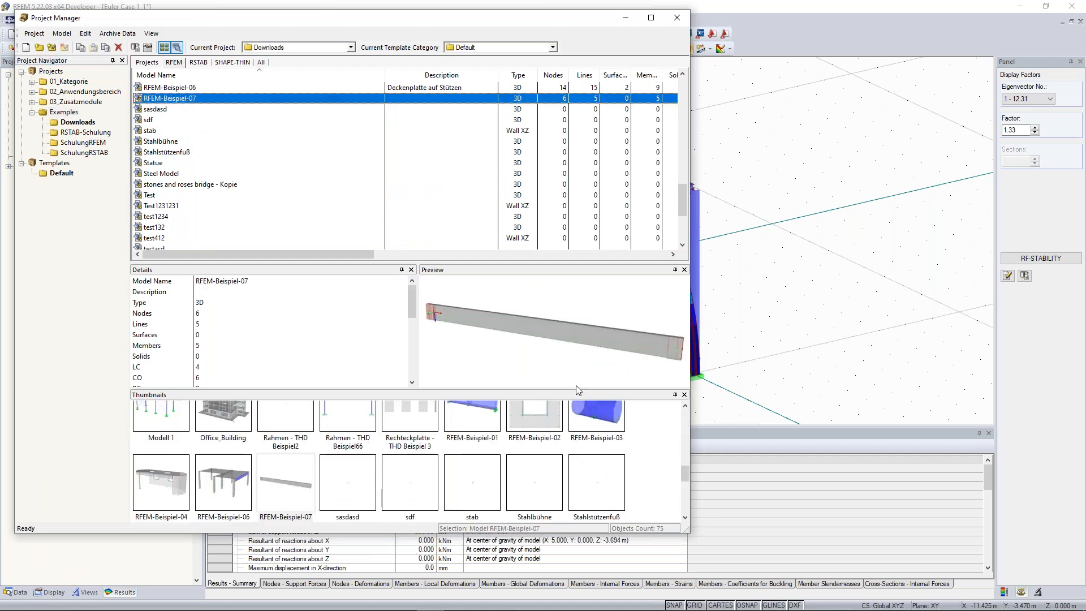
scroll(310, 462, "up", 2)
double_click(179, 486)
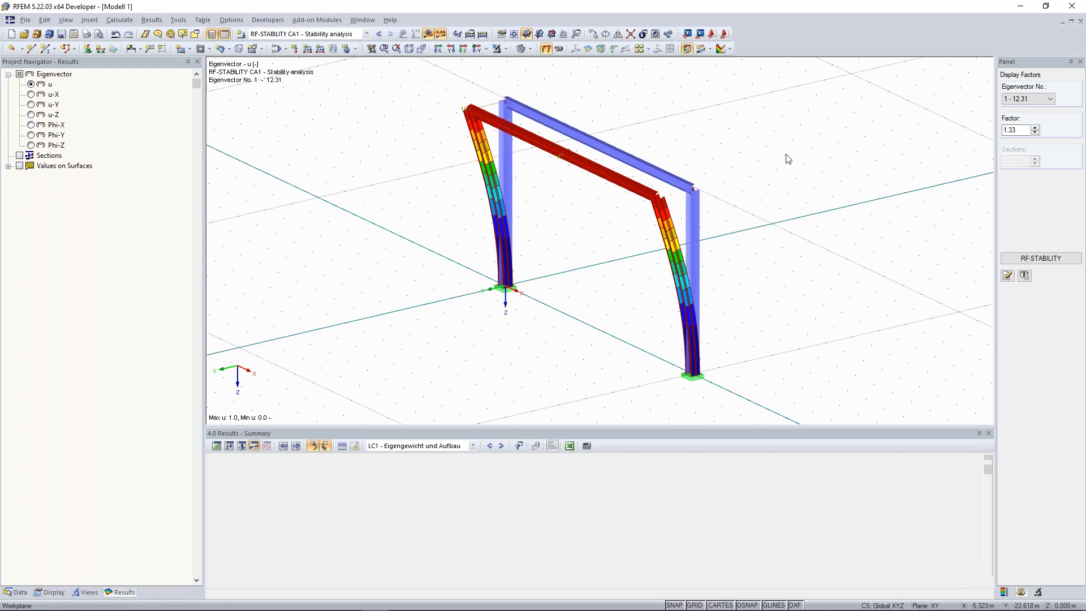
scroll(503, 268, "up", 10)
scroll(503, 268, "down", 3)
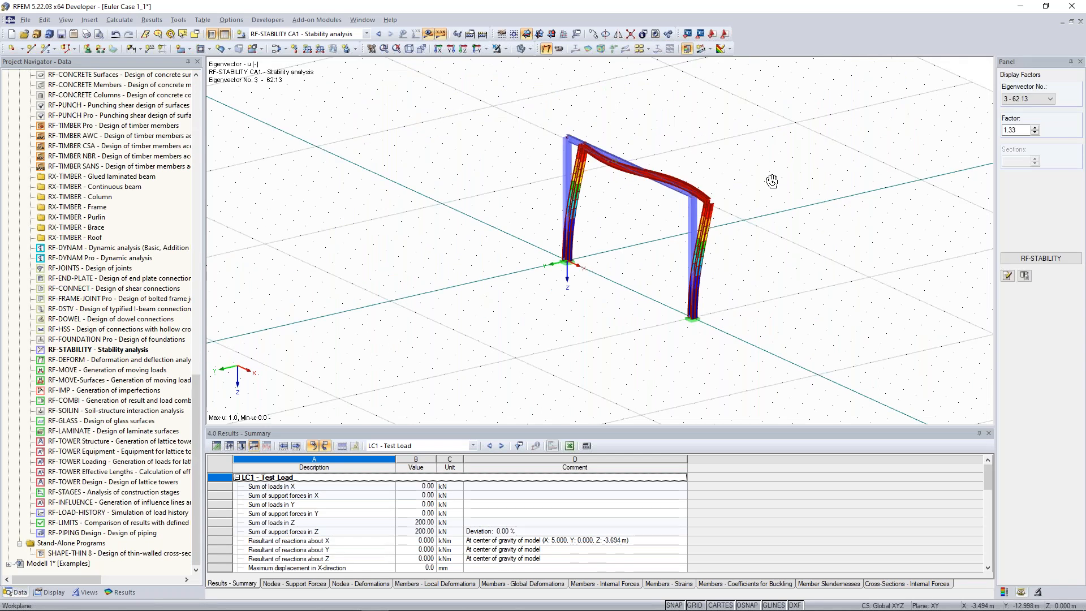
Step: Raise the mode shape display factor to 1.83 and examine the Euler Case 1_1 frame's in-plane buckling in eigenvector No. 3
middle_click_drag(772, 181, 668, 200, "ctrl")
scroll(667, 202, "up", 2)
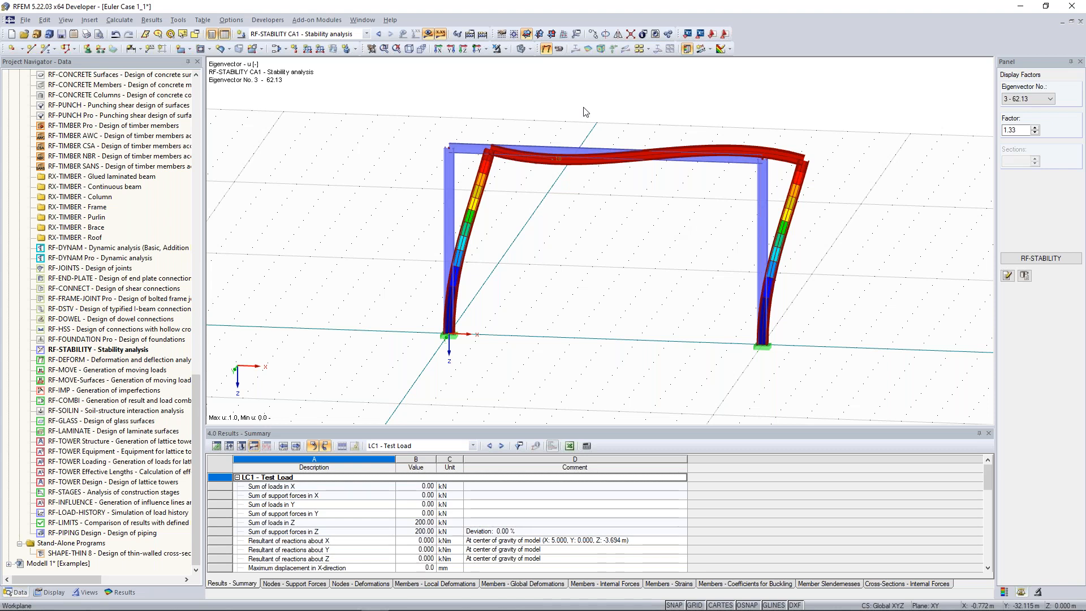
left_click(1035, 127)
left_click(1035, 127)
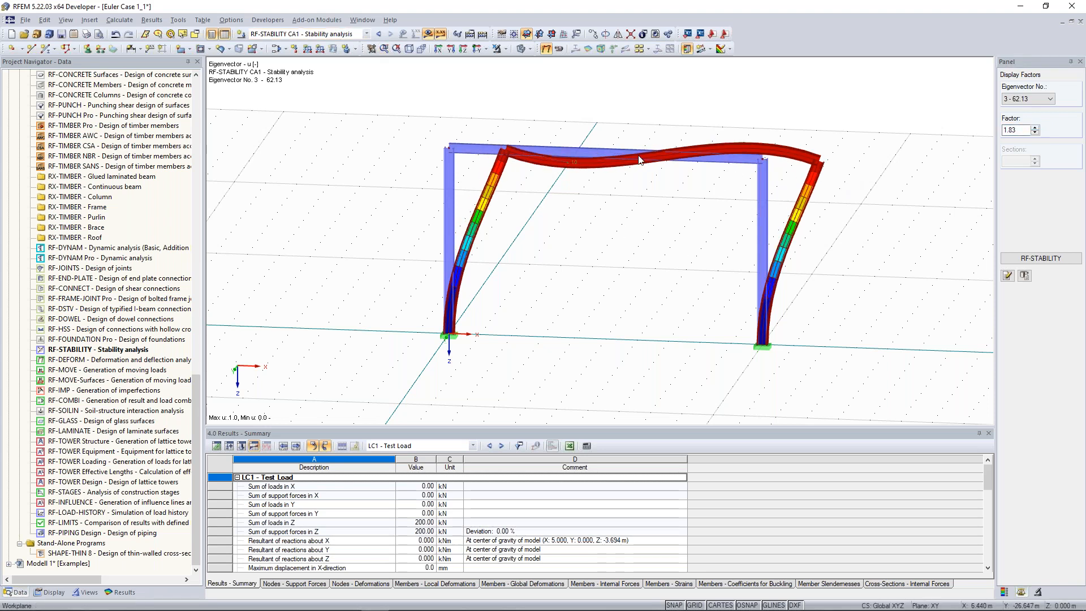
middle_click_drag(844, 146, 838, 150, "ctrl")
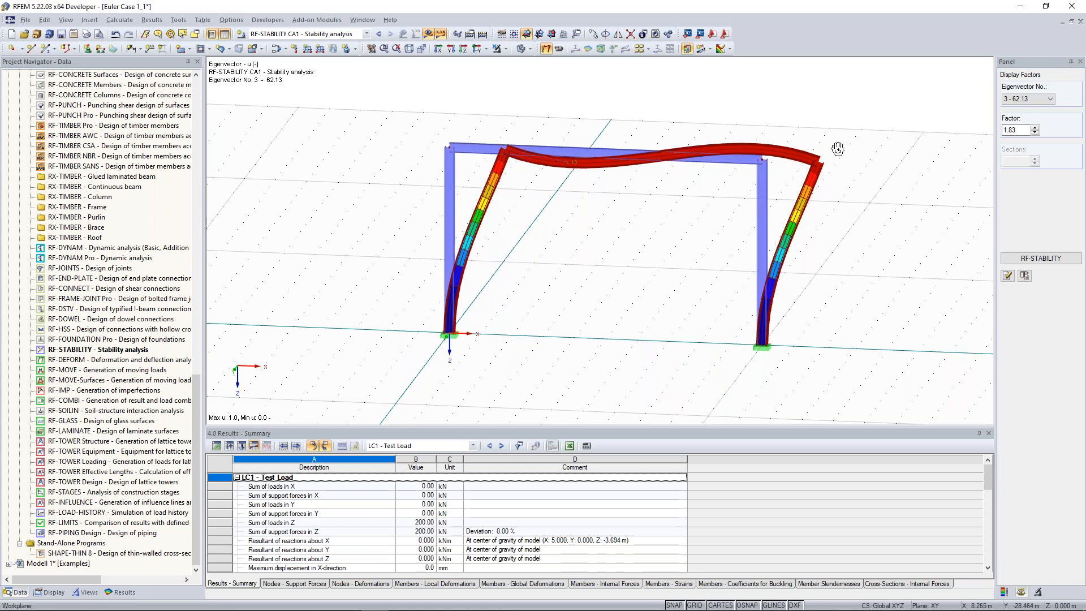
middle_click_drag(837, 150, 470, 146, "ctrl")
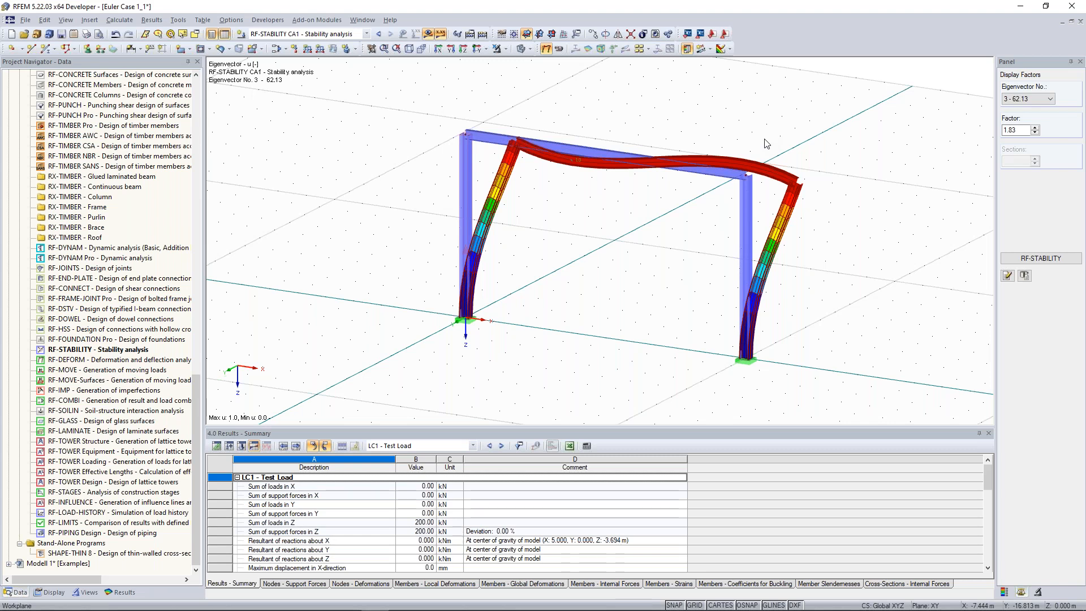
Step: Switch the display to eigenvector No. 1 and examine the frame's out-of-plane sway from the side
left_click(1025, 100)
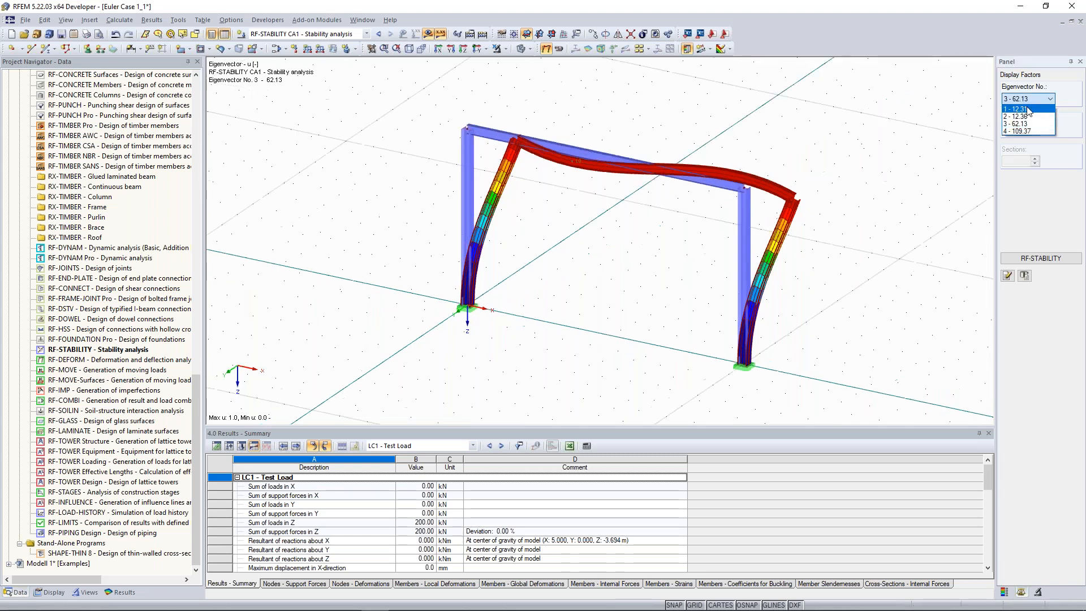
left_click(1020, 110)
middle_click_drag(757, 155, 481, 198, "ctrl")
scroll(492, 164, "up", 2)
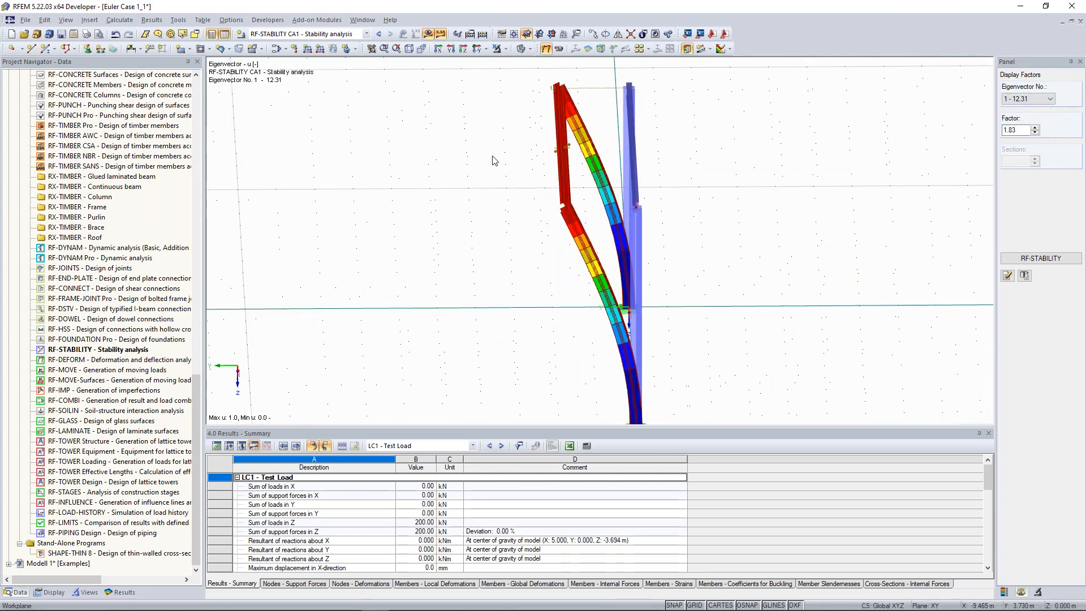
left_click_drag(521, 66, 611, 241)
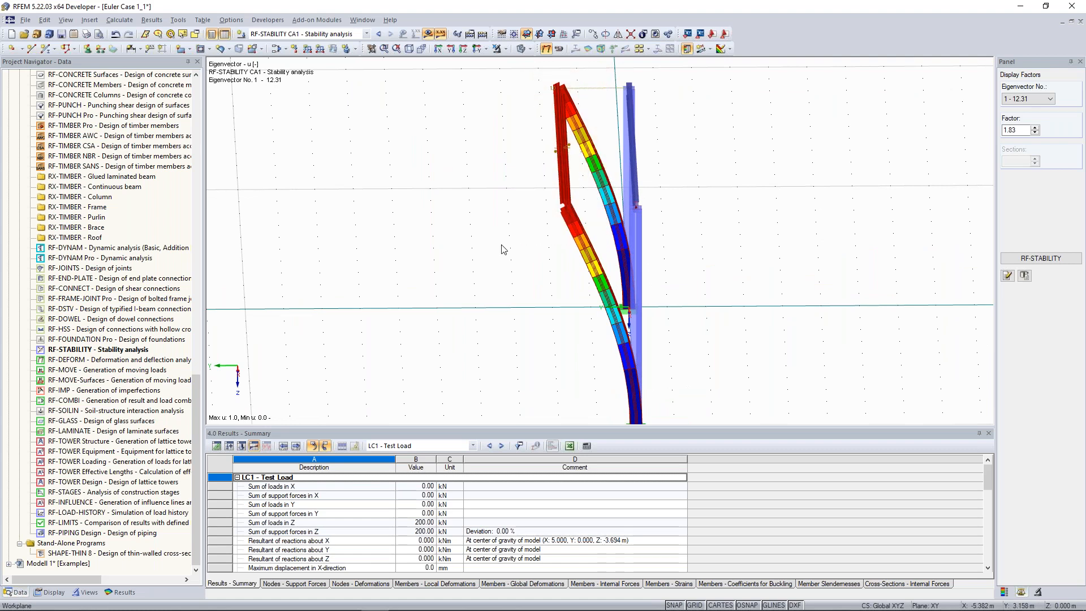
scroll(504, 249, "down", 1)
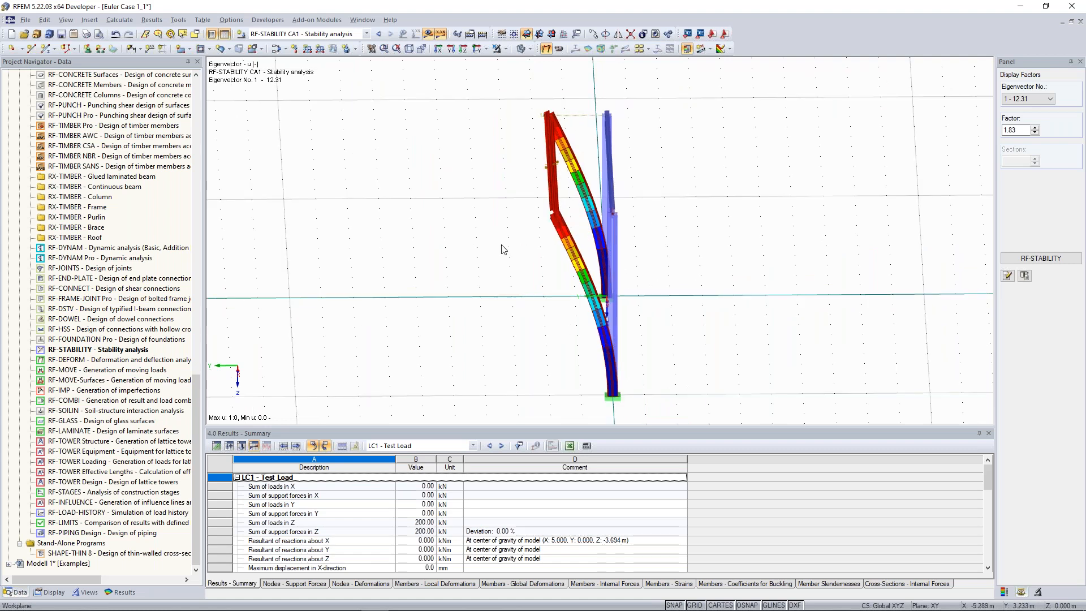
middle_click_drag(502, 245, 388, 136, "ctrl")
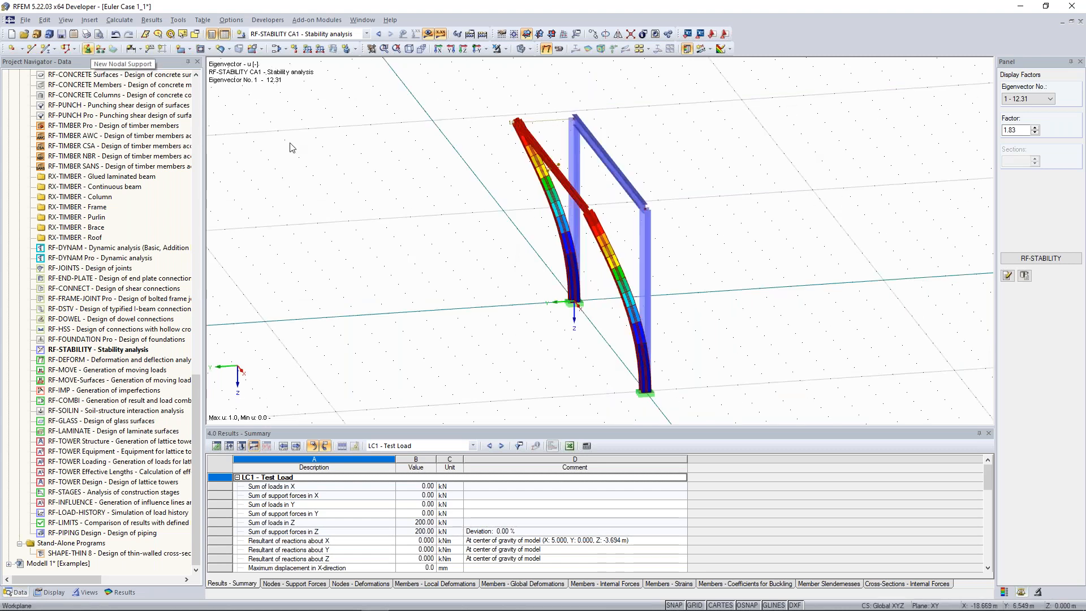
Step: Place nodal supports restrained only in the Y direction at both upper corner nodes of the frame
scroll(648, 247, "up", 3)
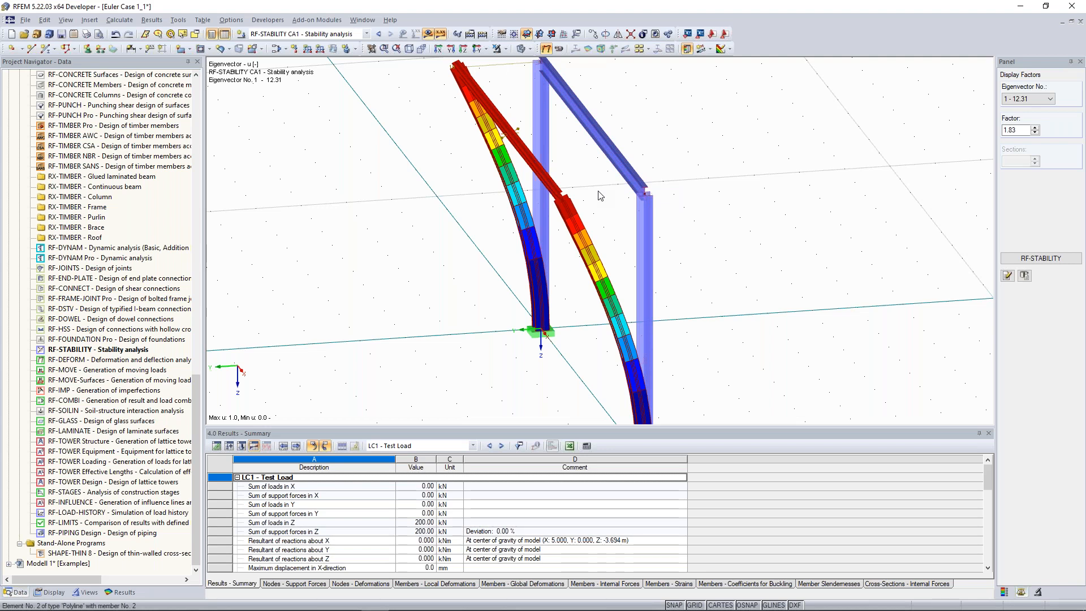
left_click(87, 48)
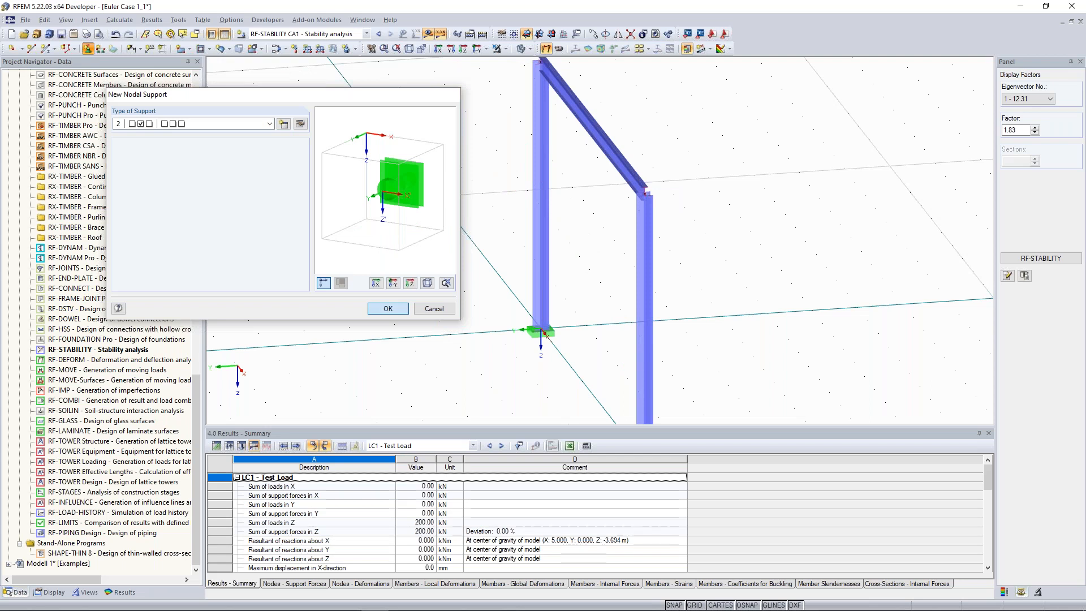
key("Return")
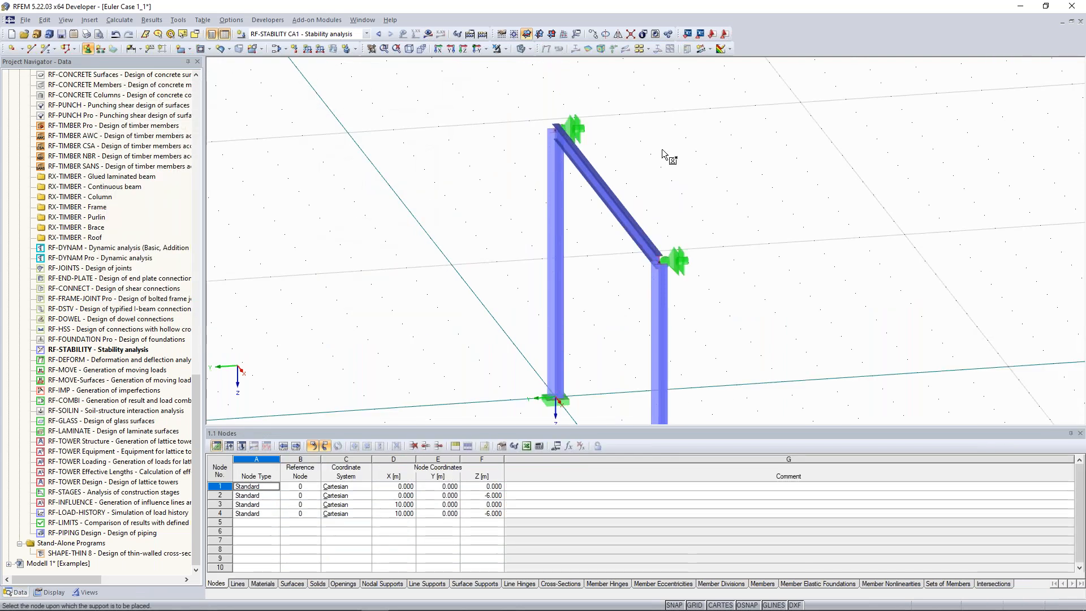
key("Escape")
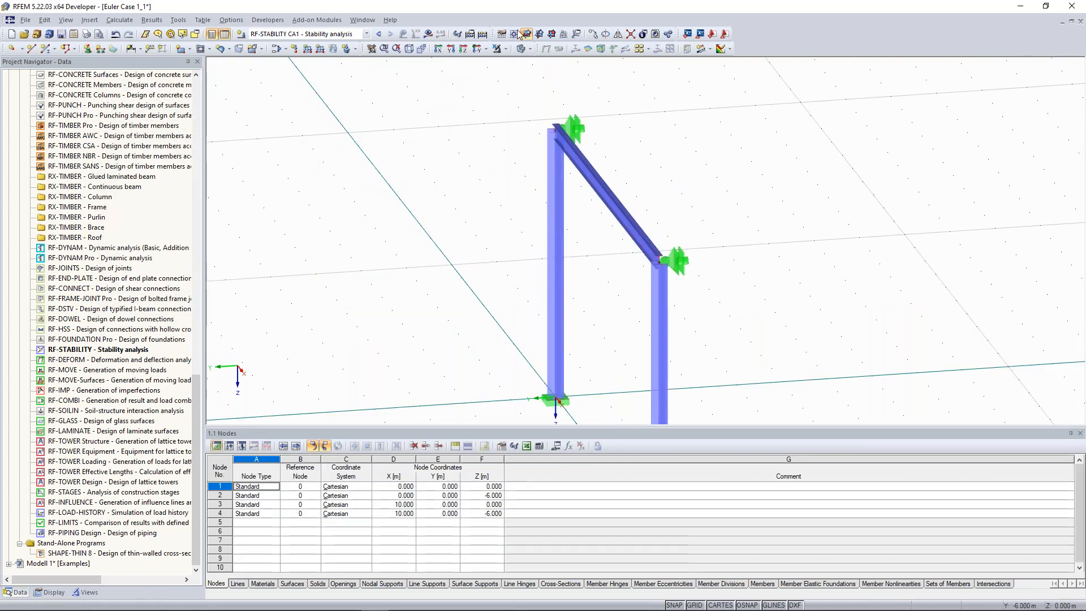
scroll(504, 222, "down", 2)
middle_click_drag(490, 174, 478, 157)
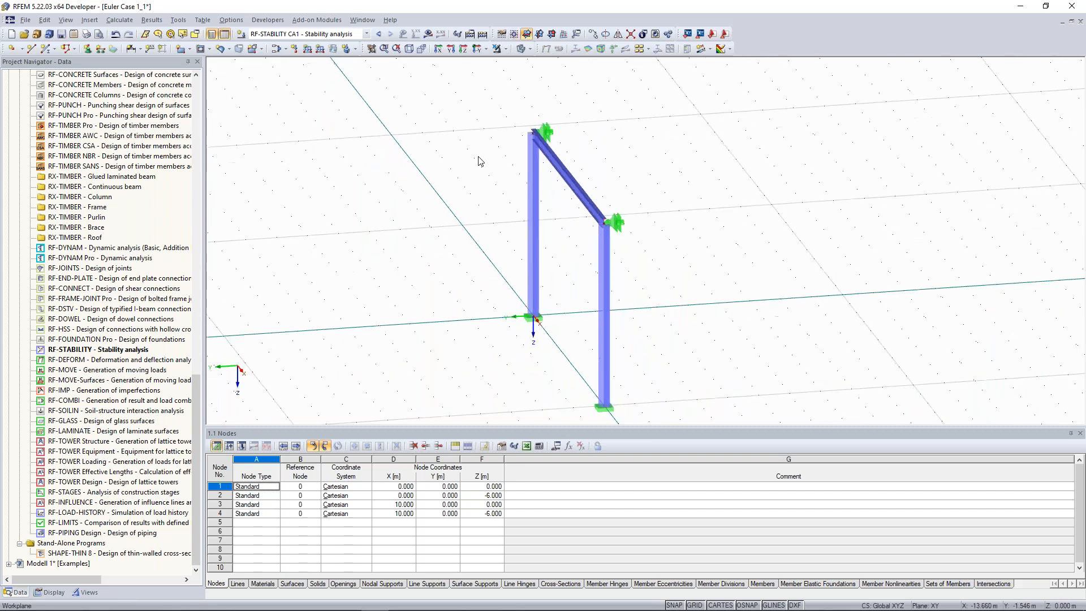
Step: Recalculate the RF-STABILITY results and examine the supported frame's eigenvectors No. 1 and 2, using display factor 1.2 for No. 2
left_click(488, 36)
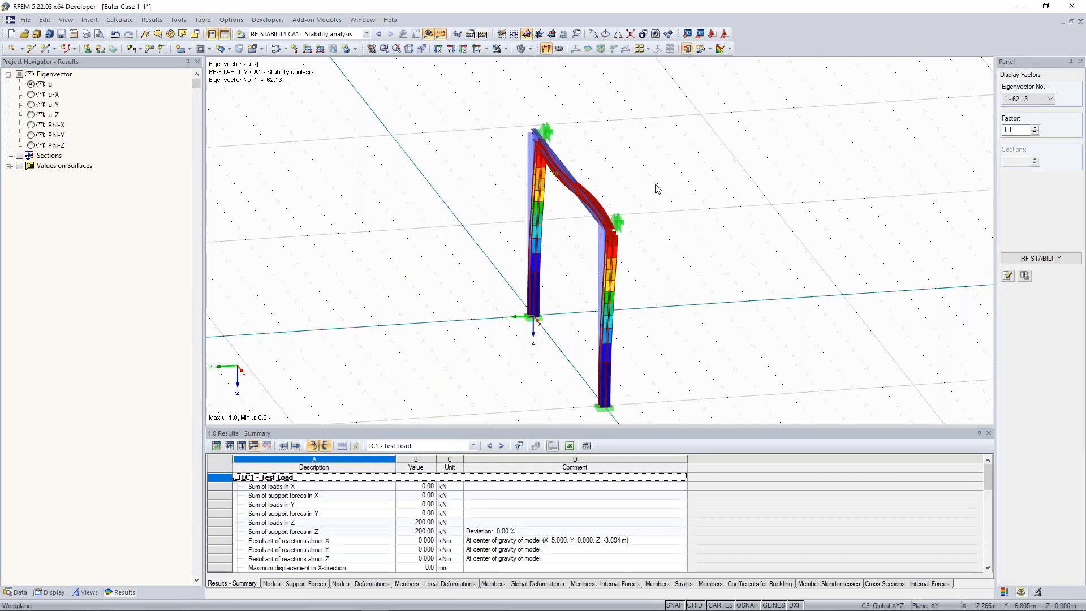
middle_click_drag(658, 189, 840, 224, "ctrl")
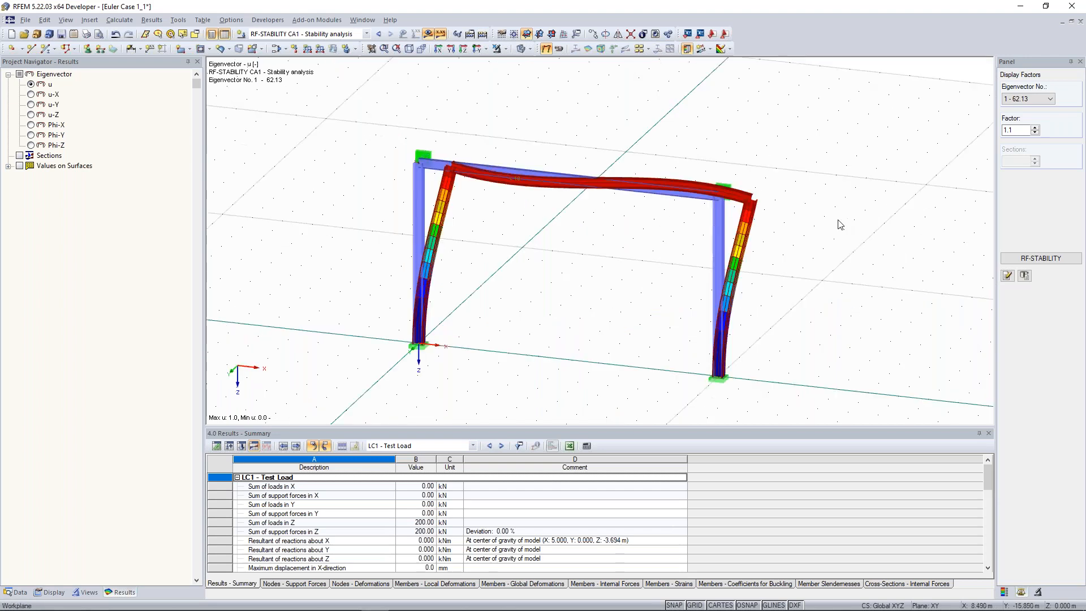
left_click(1016, 99)
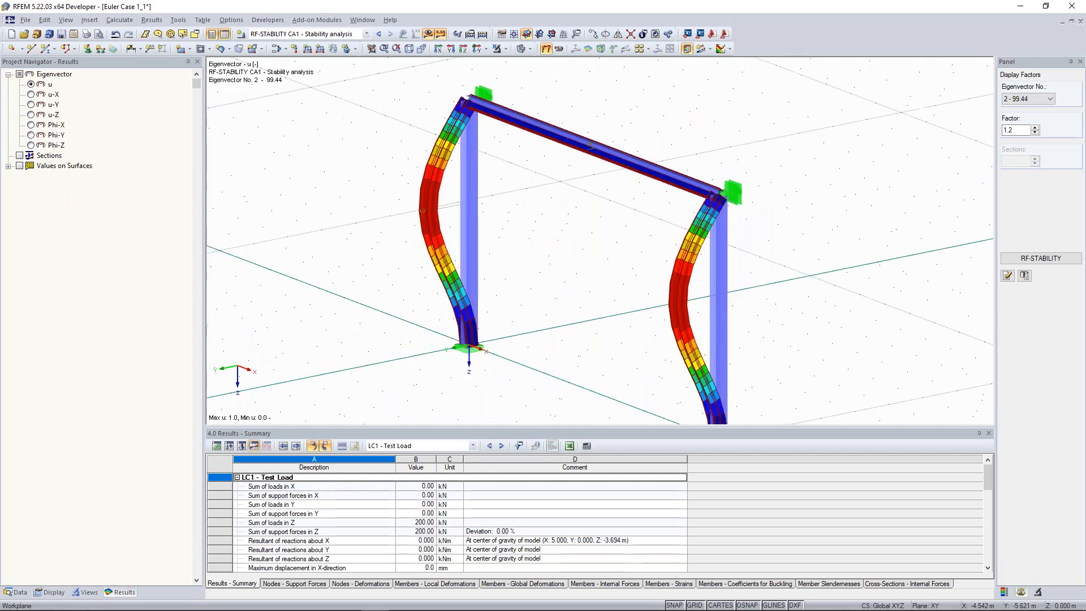
middle_click_drag(509, 187, 601, 198, "ctrl")
scroll(600, 198, "down", 2)
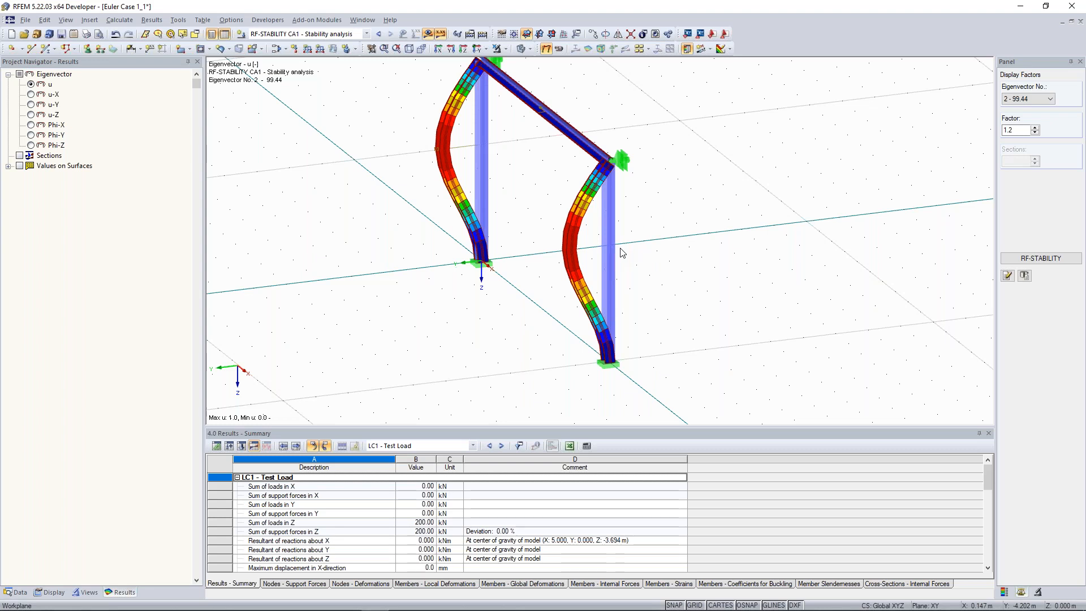
scroll(525, 221, "down", 2)
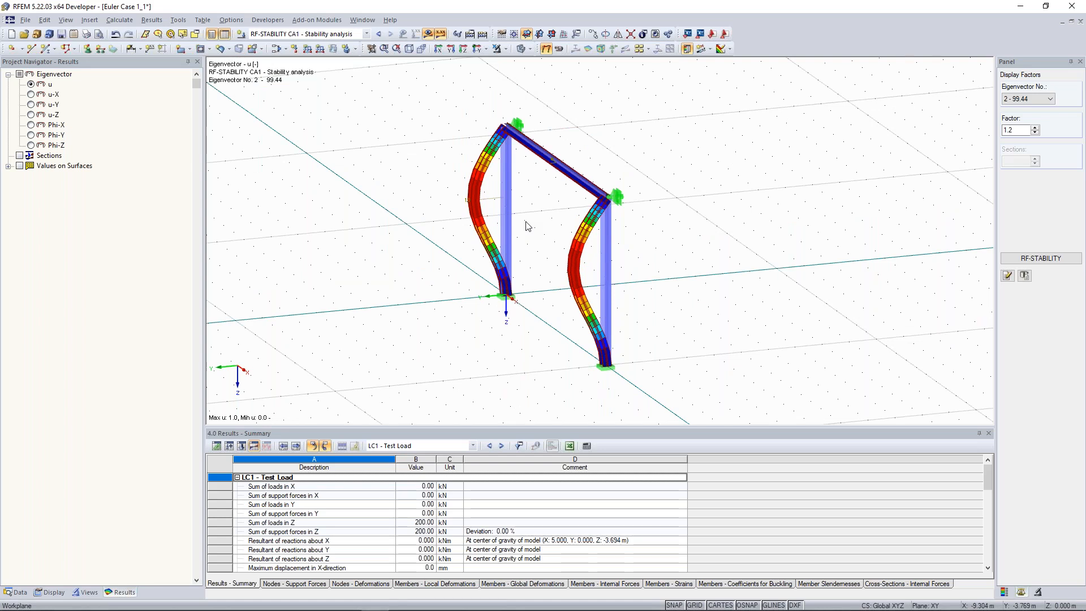
Step: Change the Euler Case 1_1 model type to 2D - XZ in its general data, accepting the loss of one dimension
left_click(20, 593)
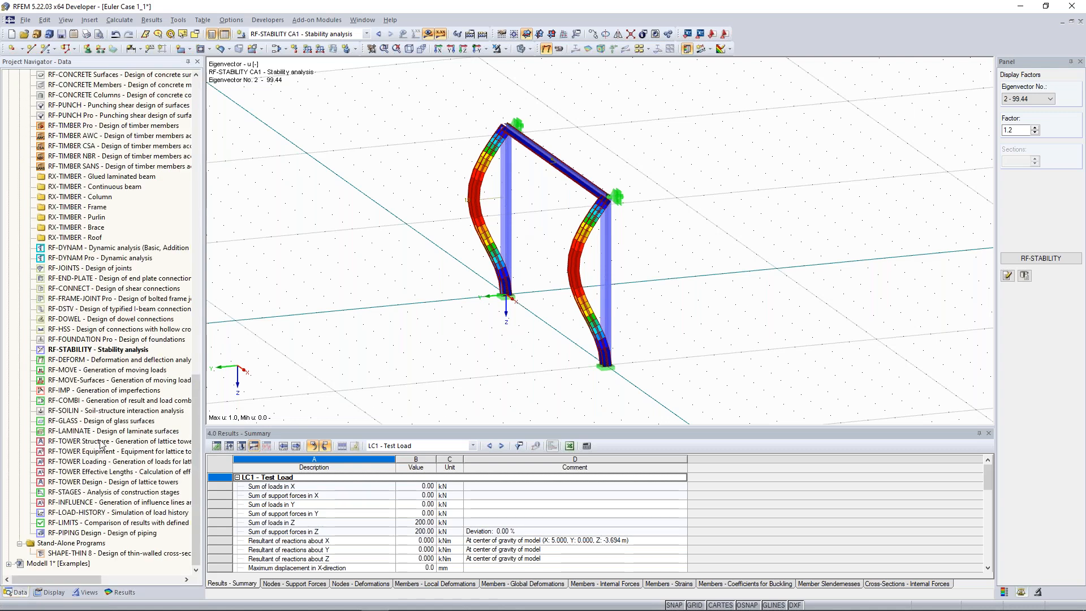
scroll(101, 444, "up", 15)
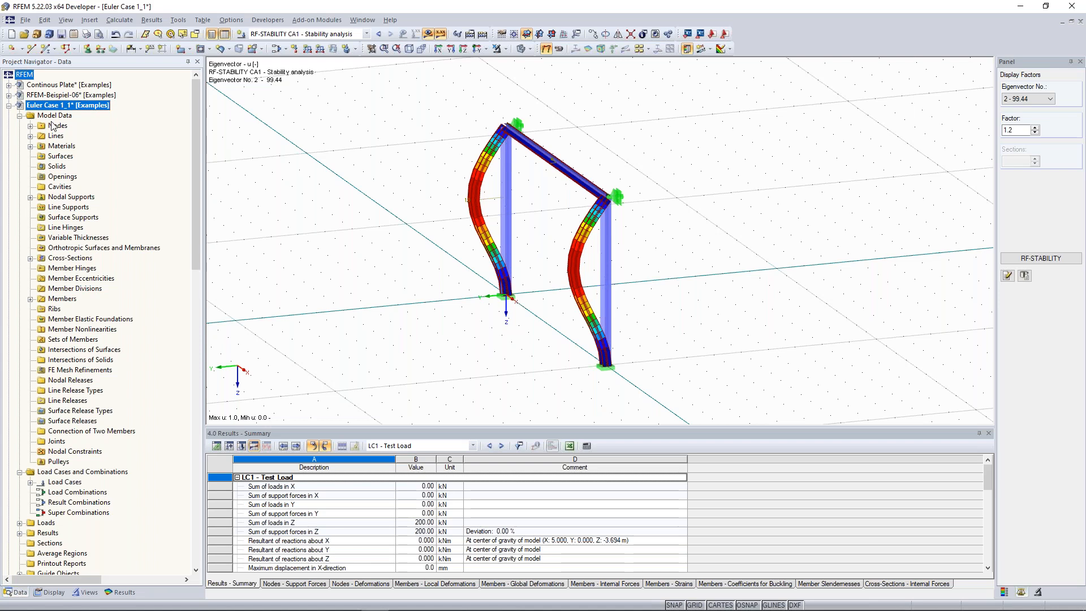
right_click(95, 108)
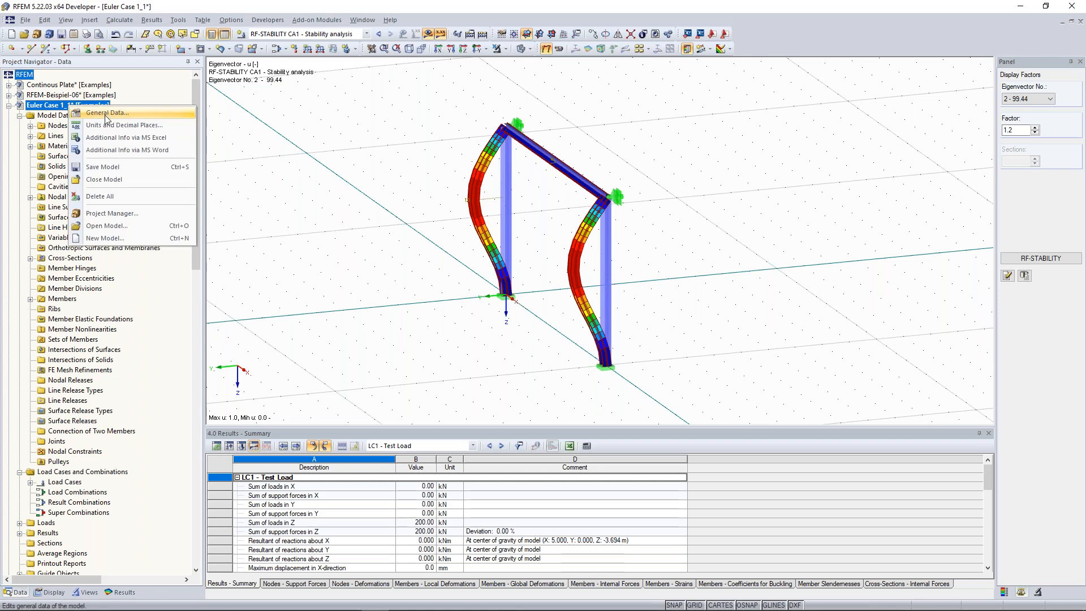
left_click(106, 115)
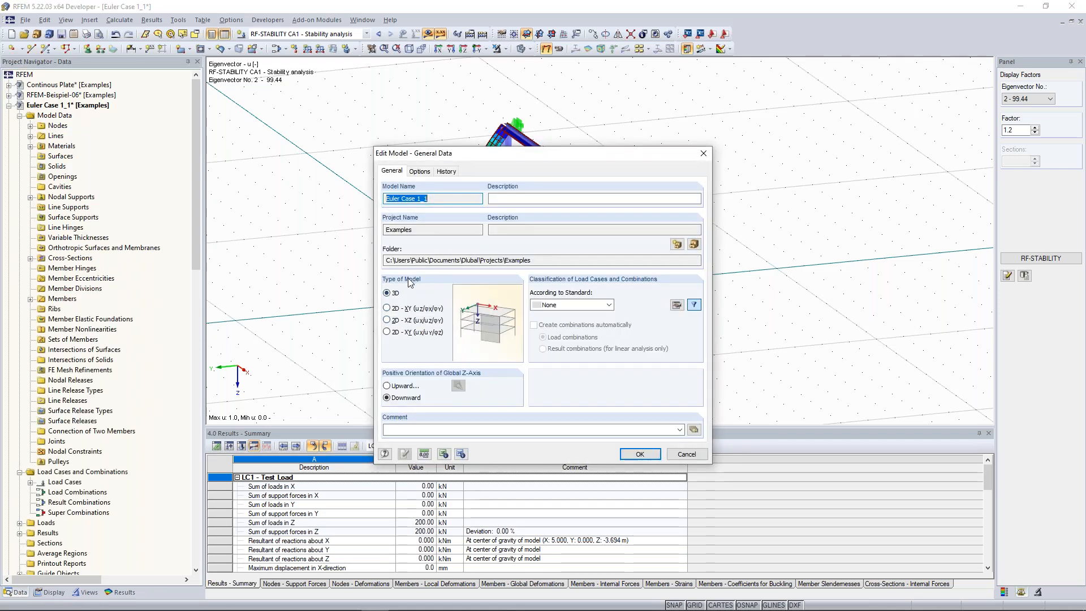
left_click(388, 320)
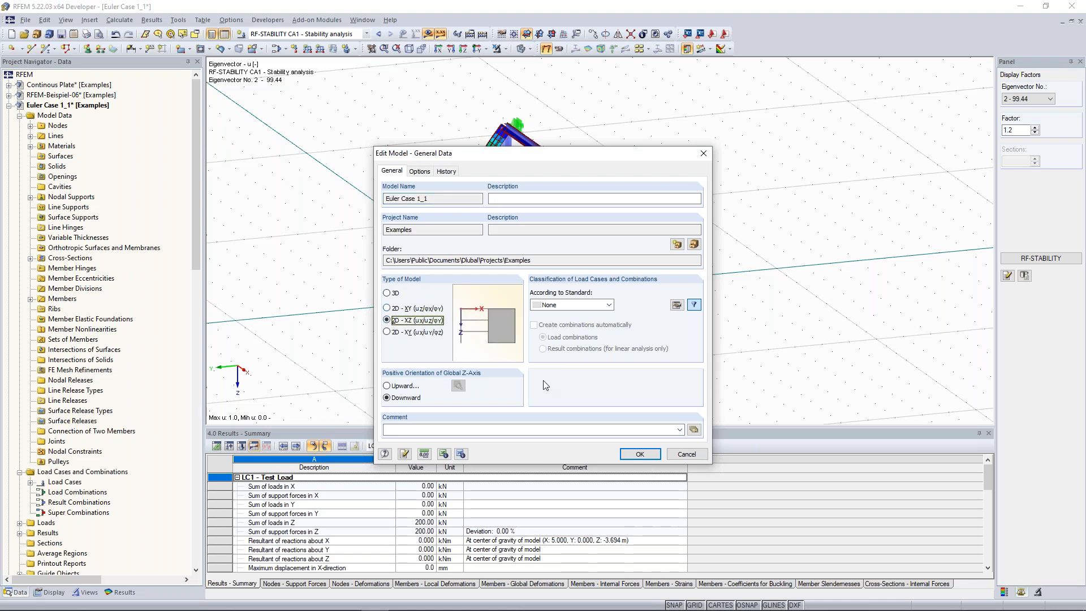
left_click(640, 454)
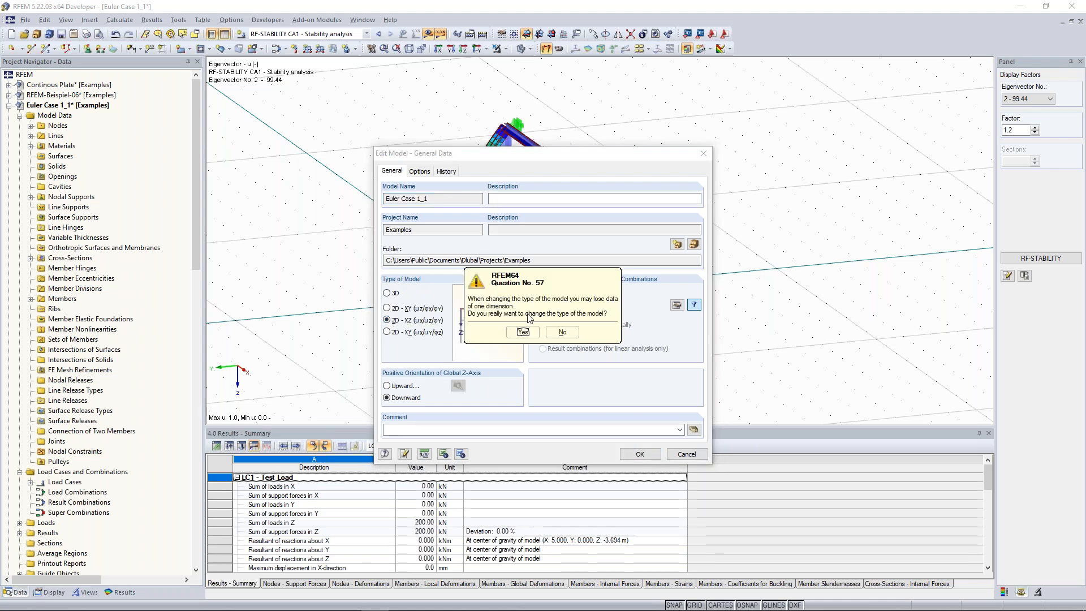
left_click_drag(518, 283, 505, 213)
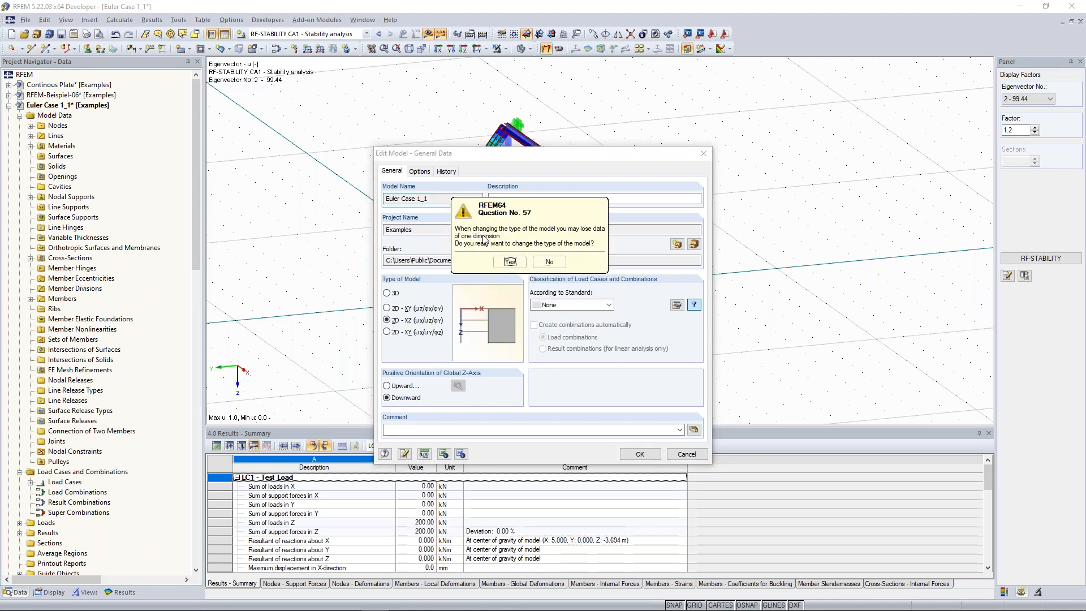
left_click(511, 262)
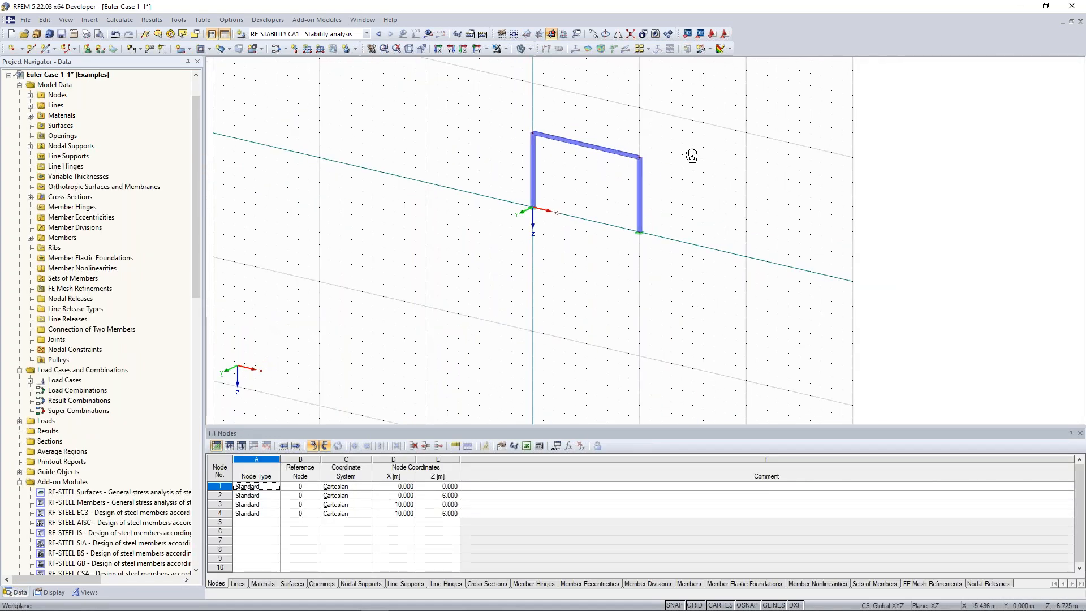
Step: Recalculate the RF-STABILITY results for the 2D frame, skipping the nodal support plausibility check for all objects
middle_click_drag(691, 156, 716, 181)
scroll(717, 181, "up", 4)
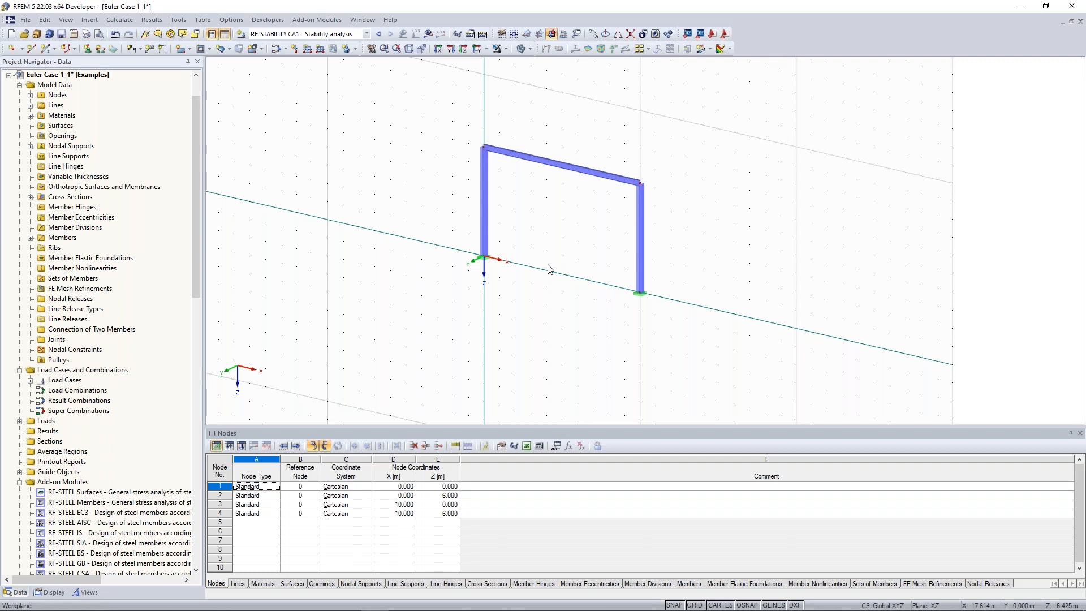
left_click(482, 34)
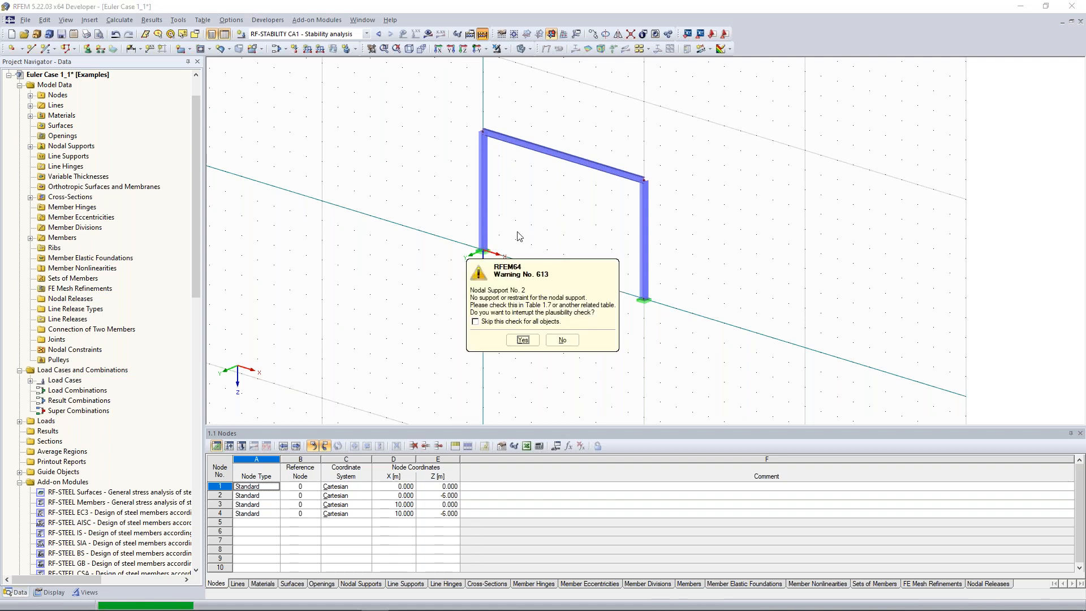
left_click(513, 322)
left_click(523, 340)
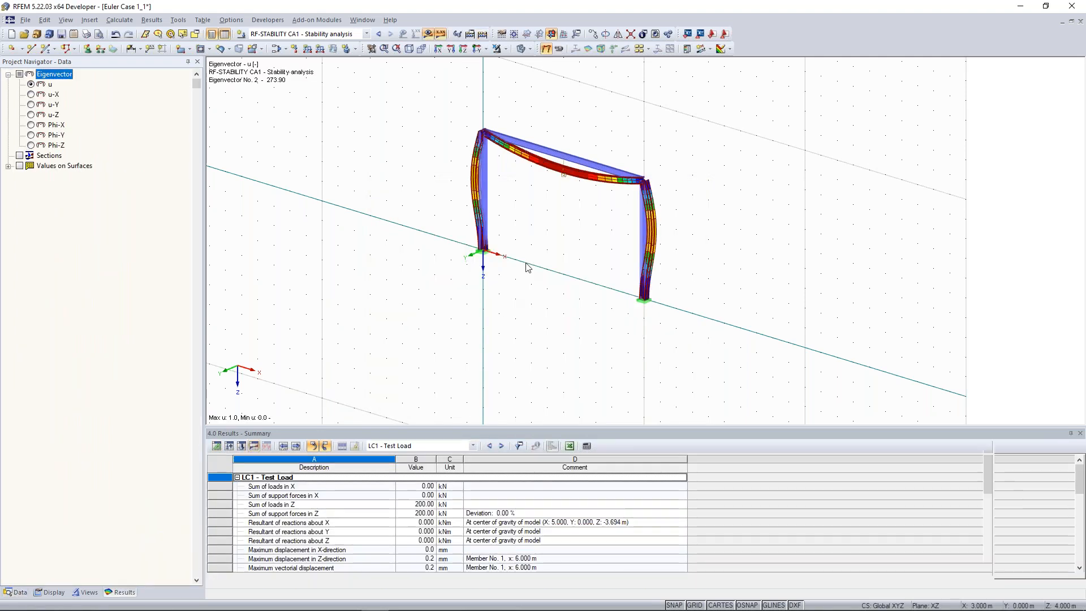
Step: Display eigenvector No. 1 and examine the 2D frame's in-plane sway from several angles
left_click(1050, 99)
left_click(1028, 109)
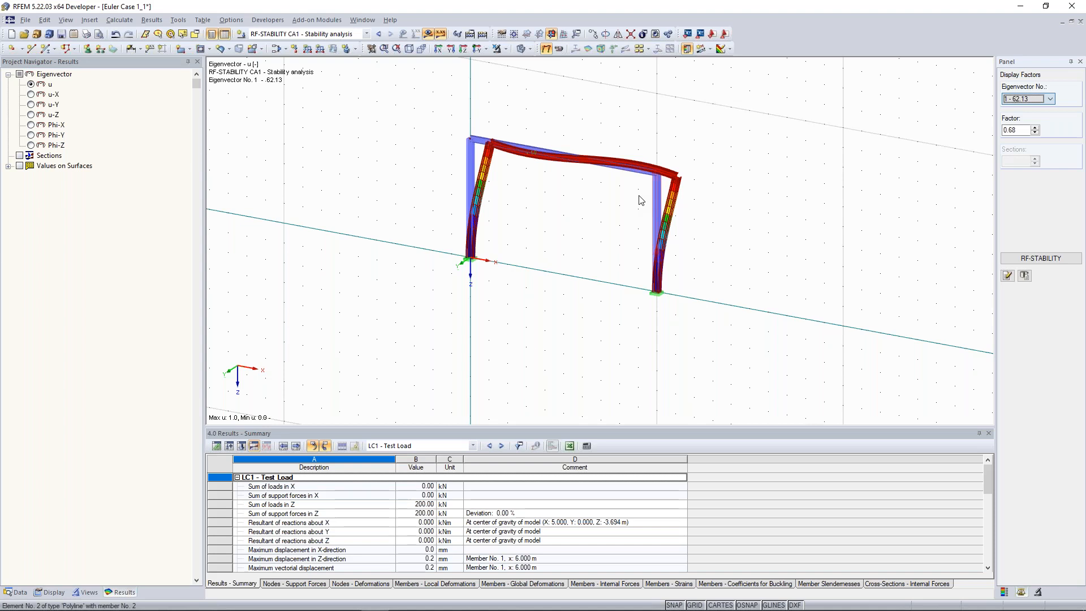
middle_click_drag(641, 201, 632, 165, "ctrl")
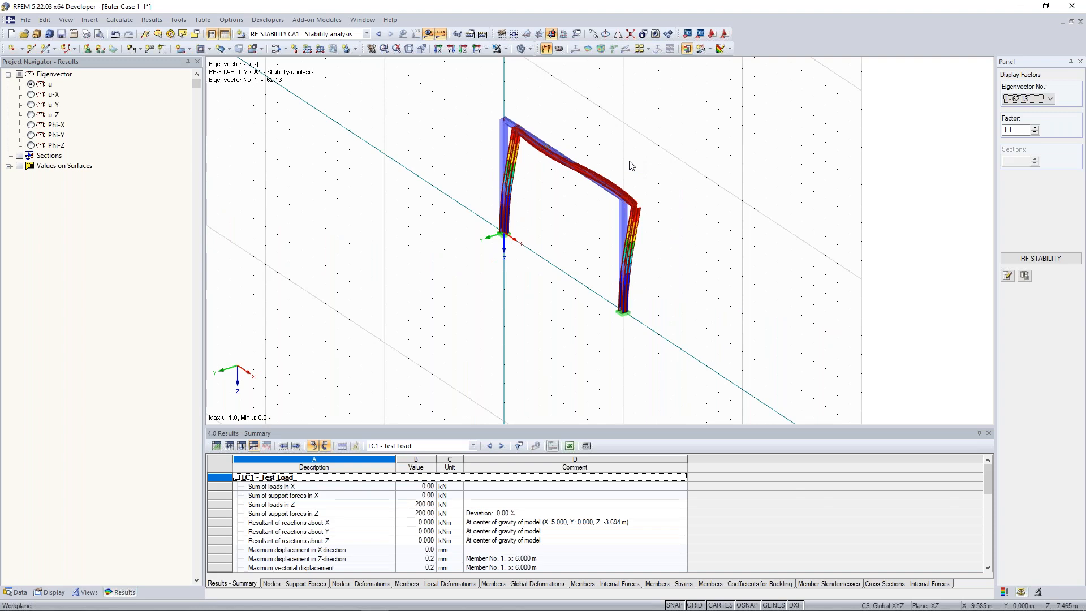
middle_click_drag(591, 173, 625, 175, "ctrl")
left_click(363, 19)
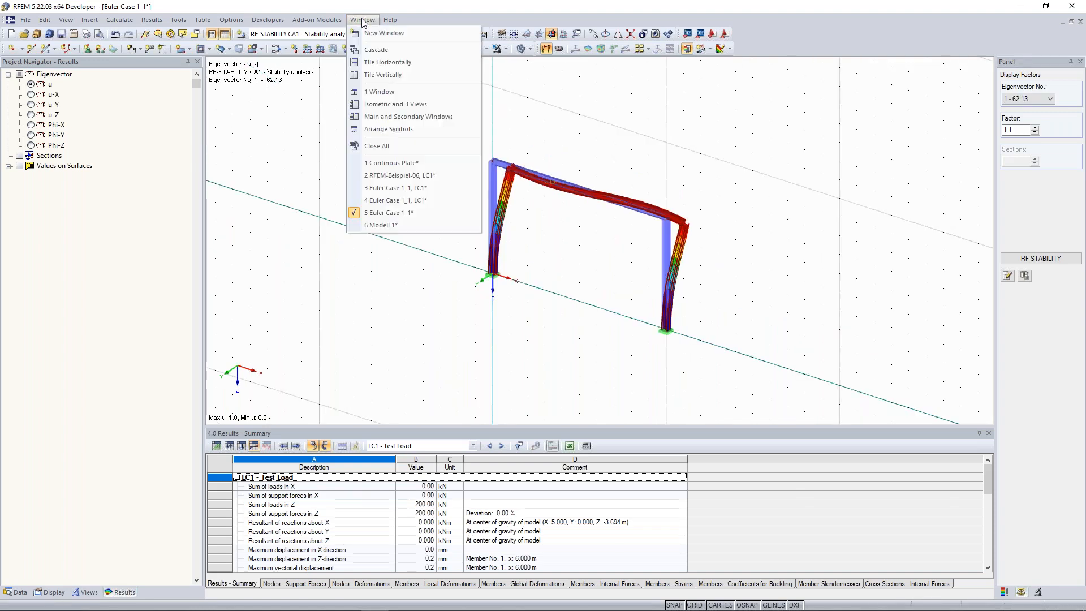
left_click(312, 324)
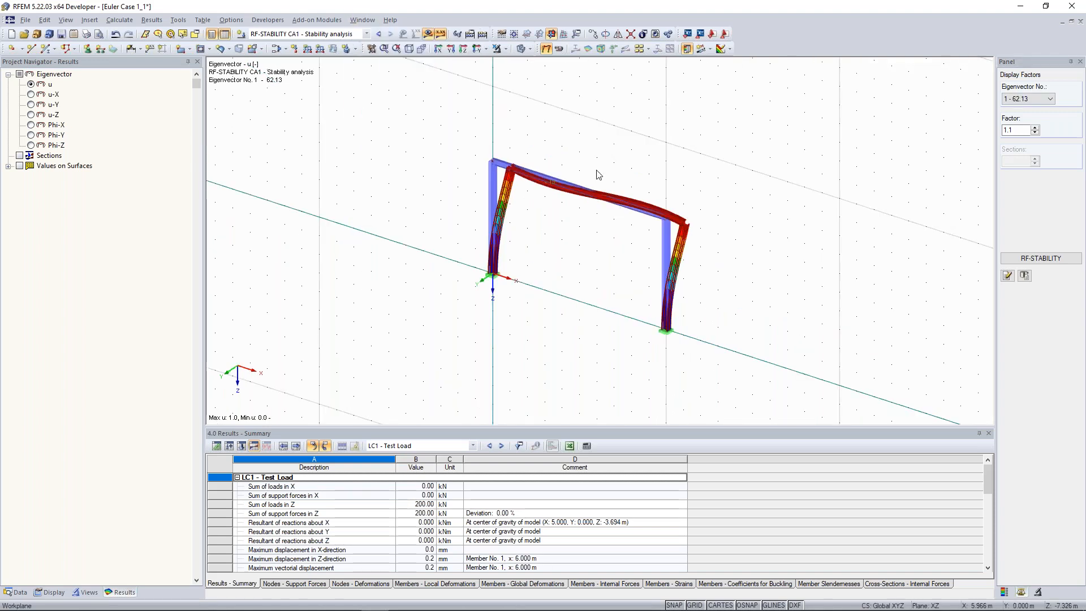
left_click(409, 48)
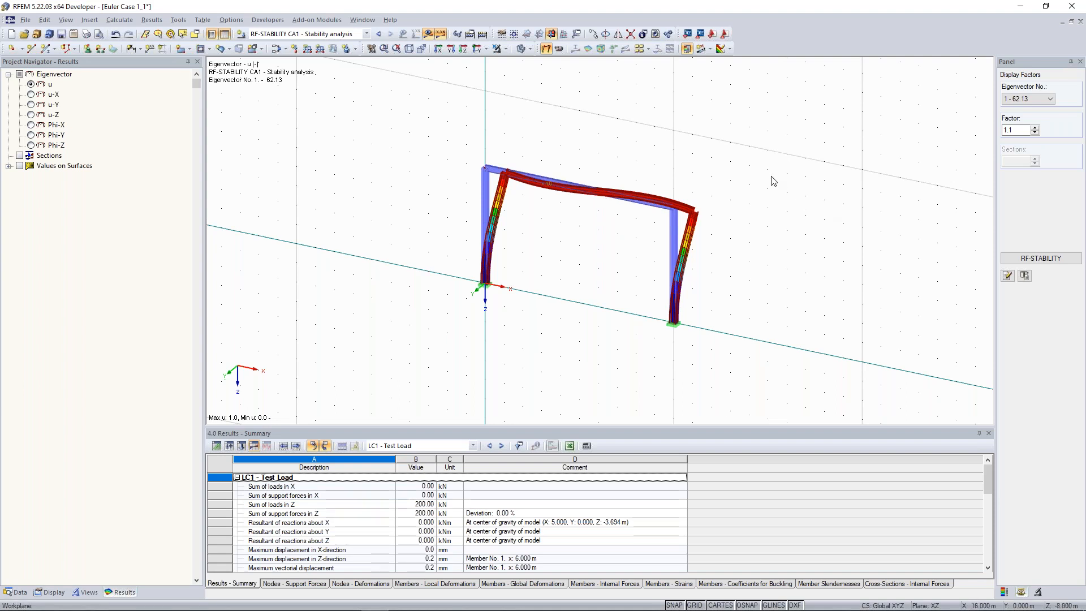
scroll(767, 222, "up", 1)
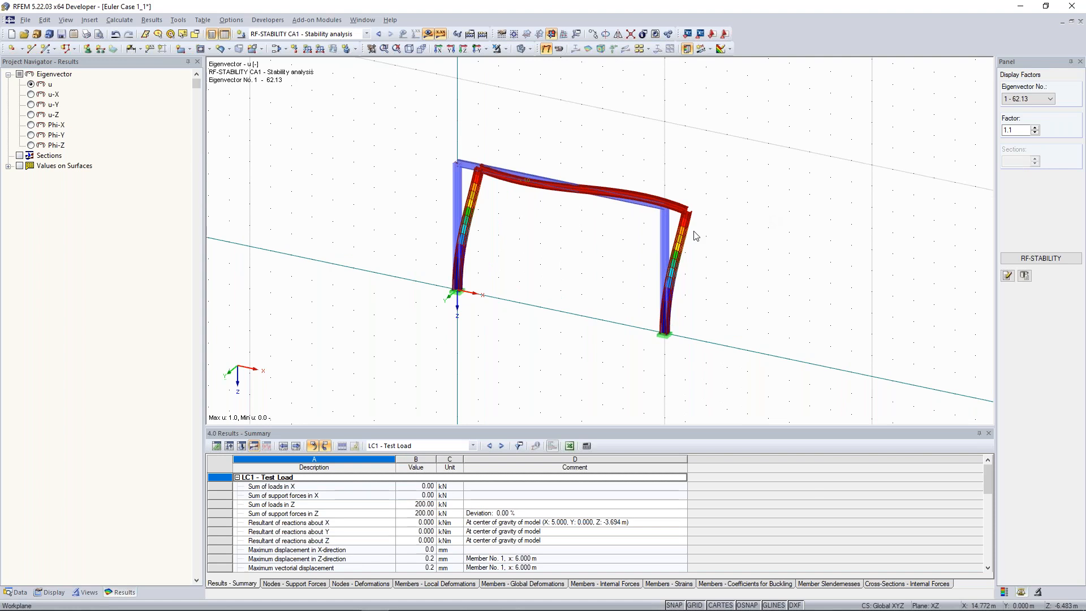
middle_click_drag(693, 231, 793, 212, "ctrl")
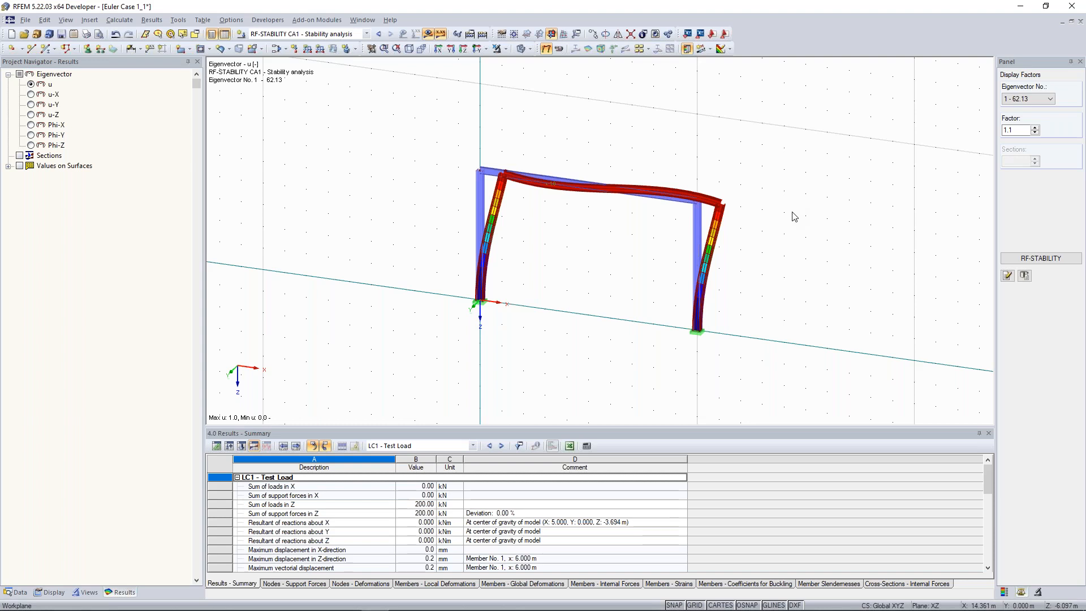
scroll(792, 212, "down", 3)
middle_click_drag(810, 214, 790, 169, "ctrl")
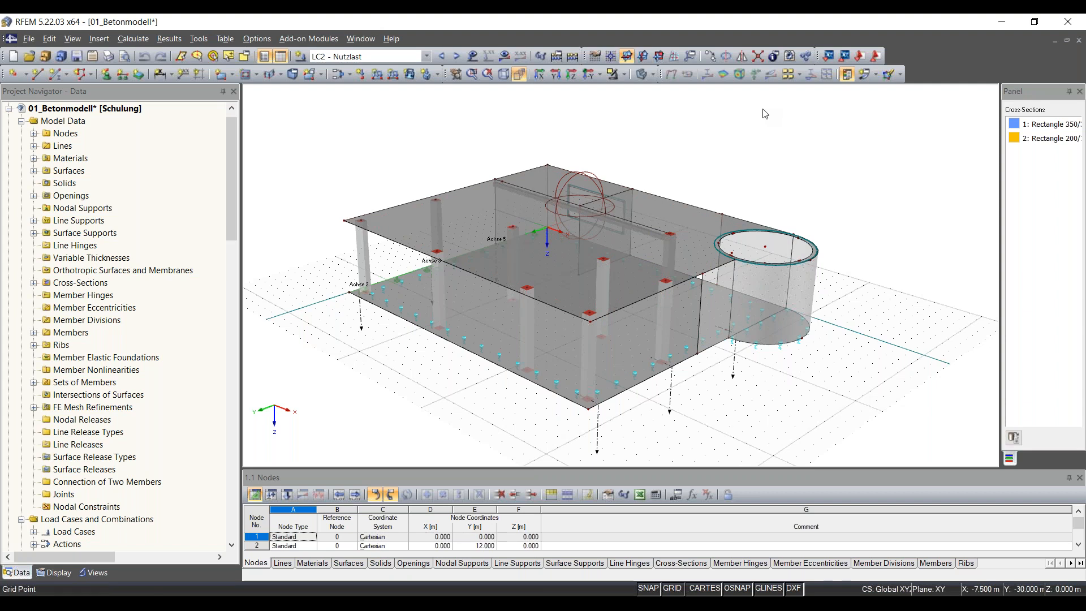
Step: Window-select the cylindrical part of the 01_Betonmodell building and view the shared edit dialog for its nodes without changing anything
scroll(853, 316, "up", 2)
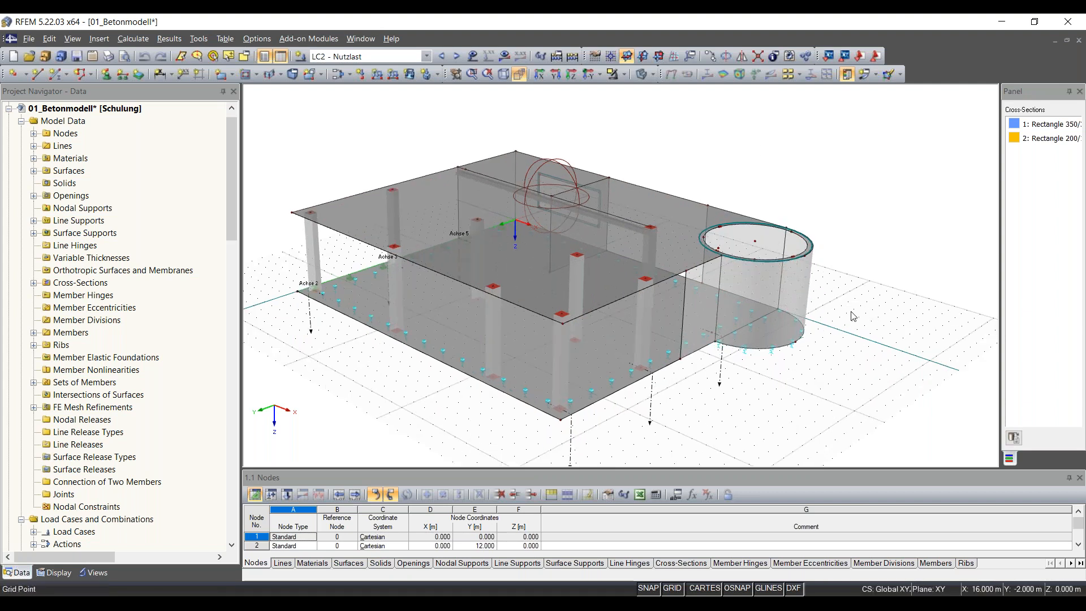
middle_click_drag(852, 316, 928, 311)
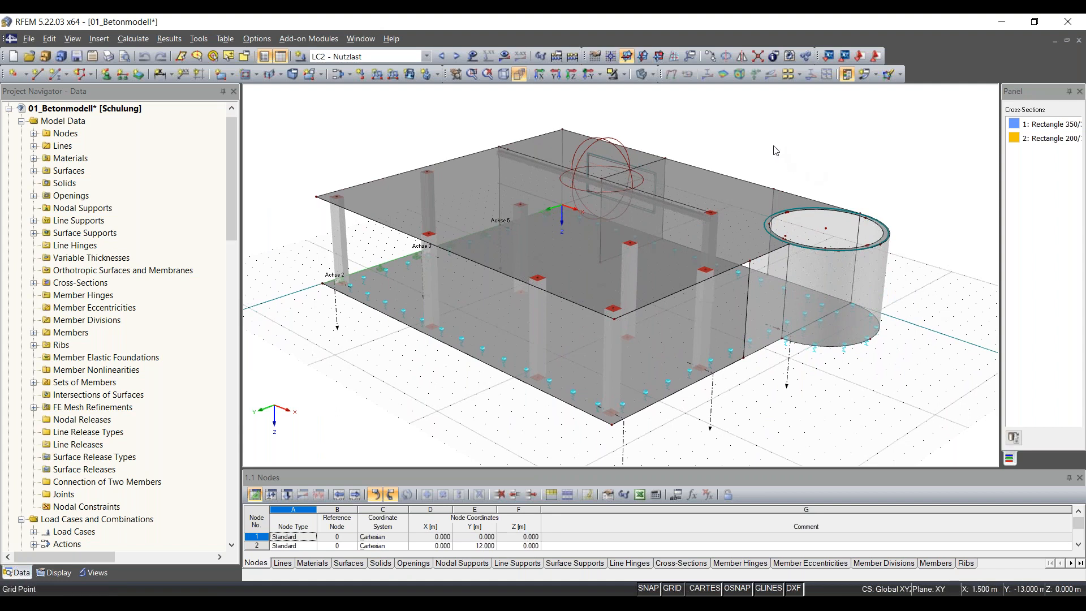
left_click_drag(758, 136, 941, 400)
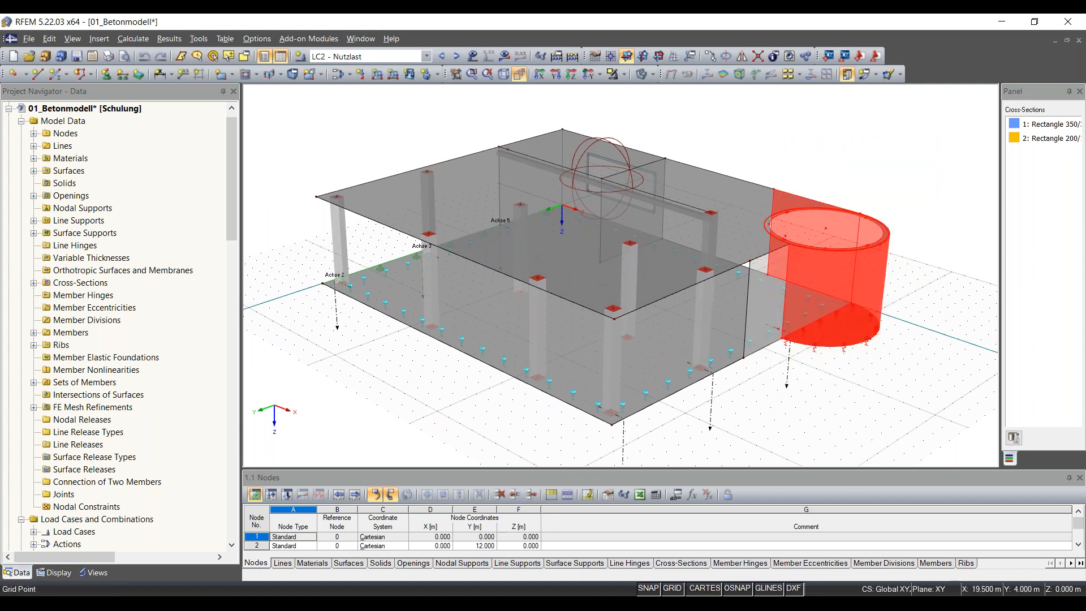
right_click(855, 256)
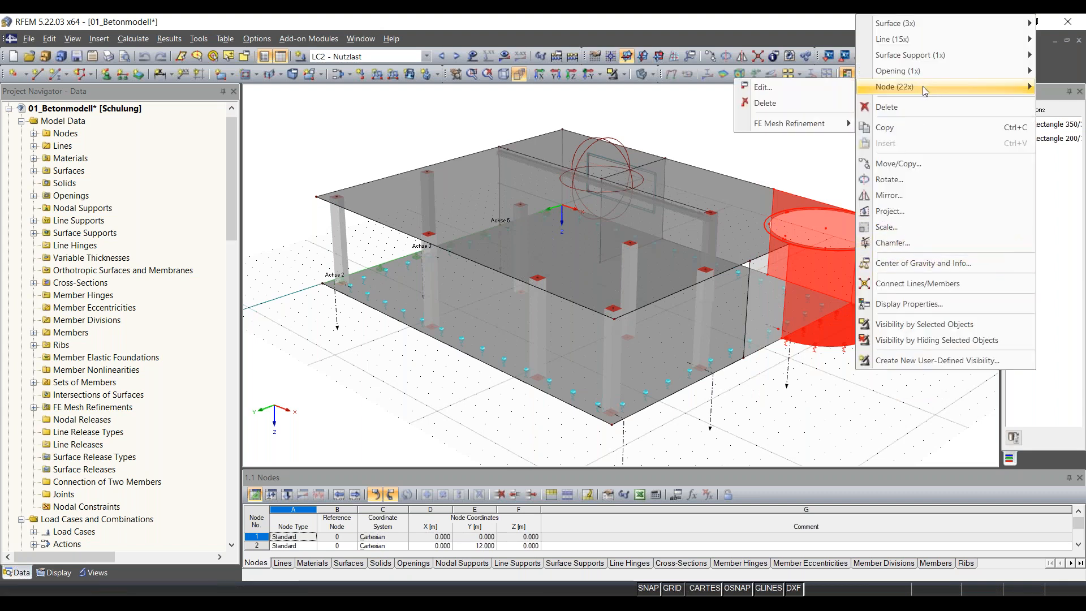
mouse_move(929, 31)
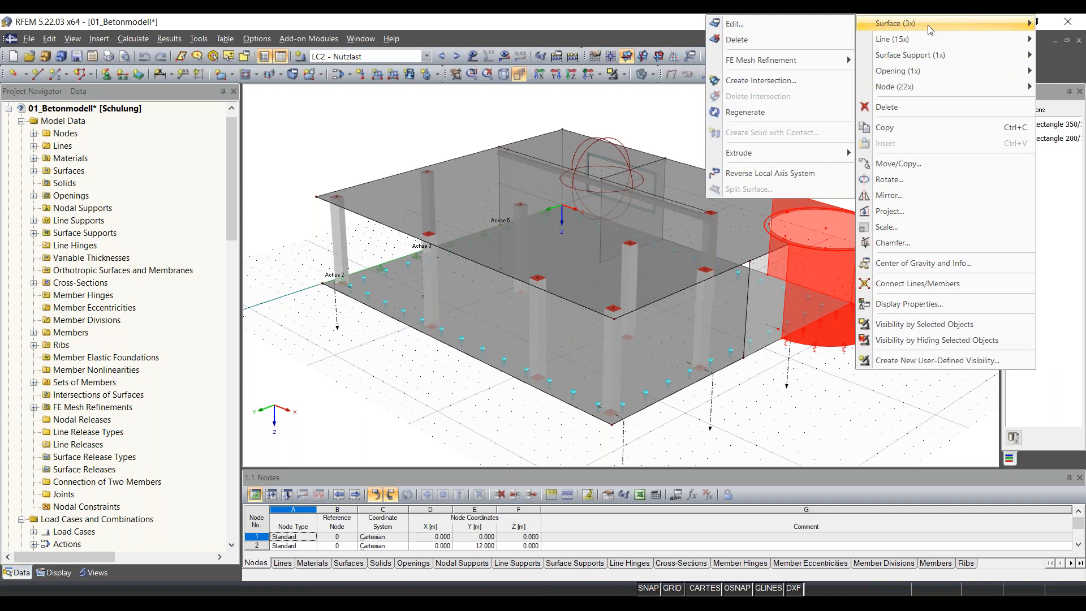
mouse_move(943, 77)
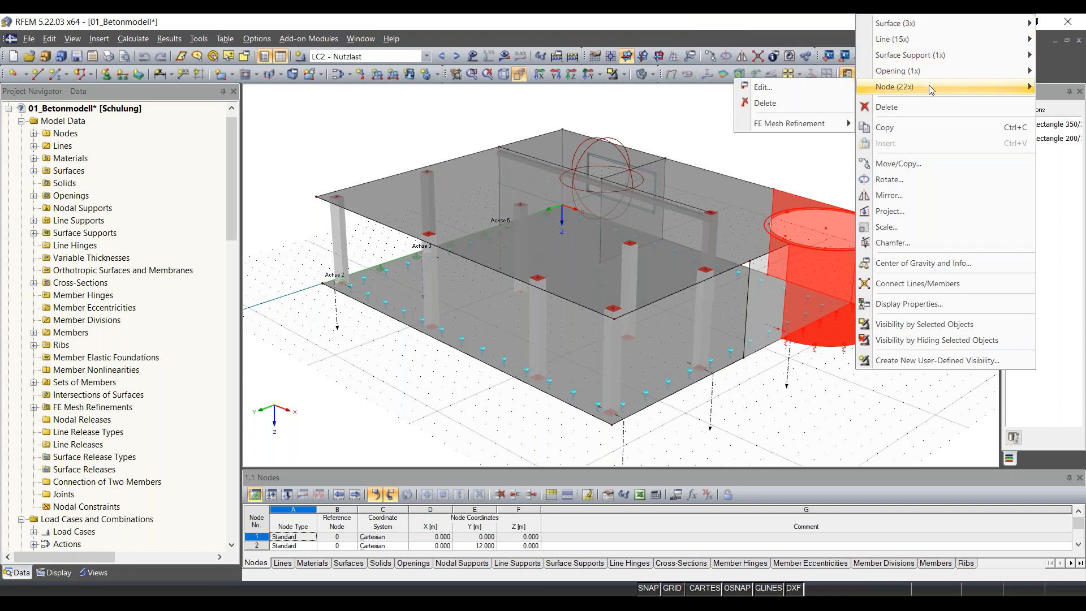
left_click(813, 91)
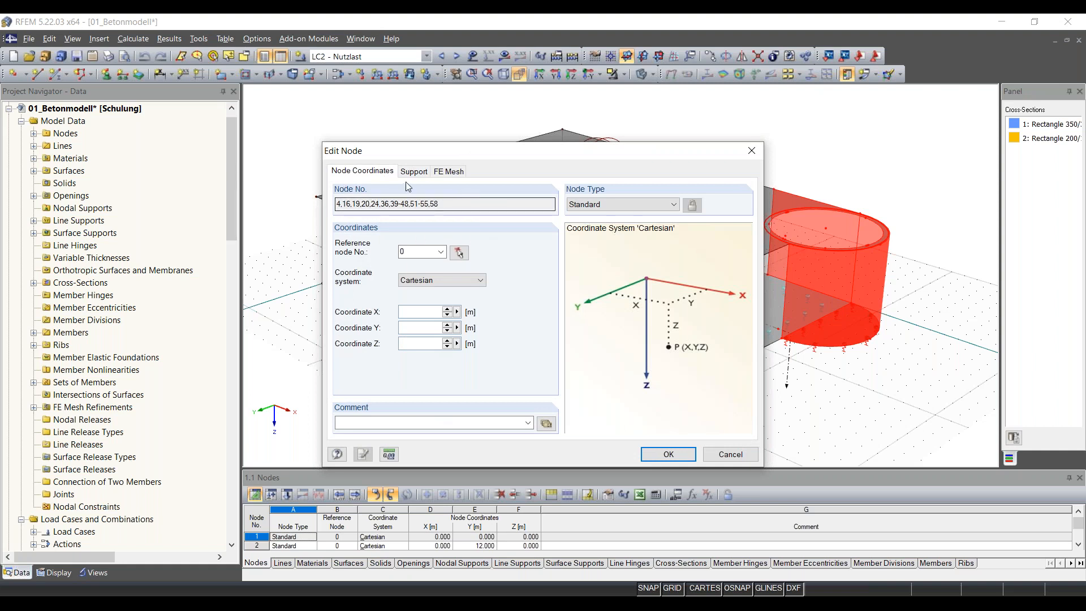
left_click(755, 156)
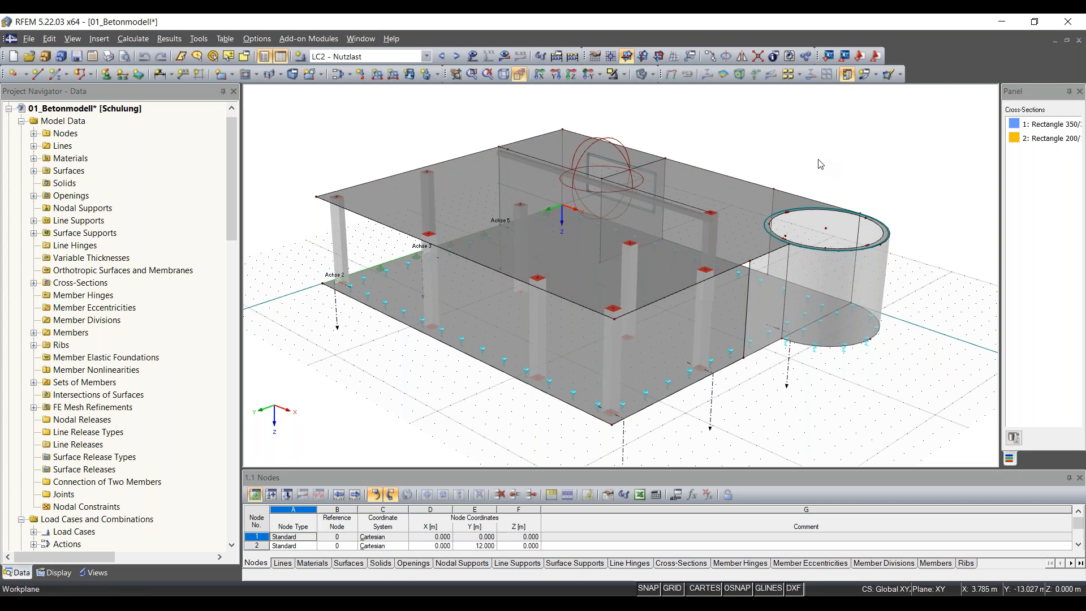
Step: Enter avatar fly mode and fly between the columns into the interior of the concrete building
key("f")
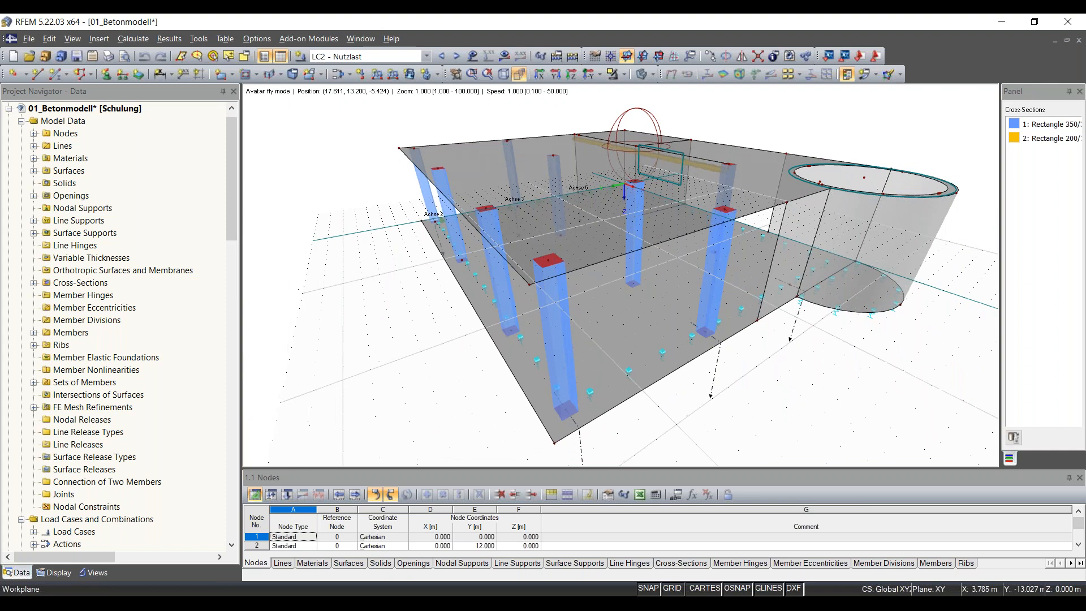
key("w")
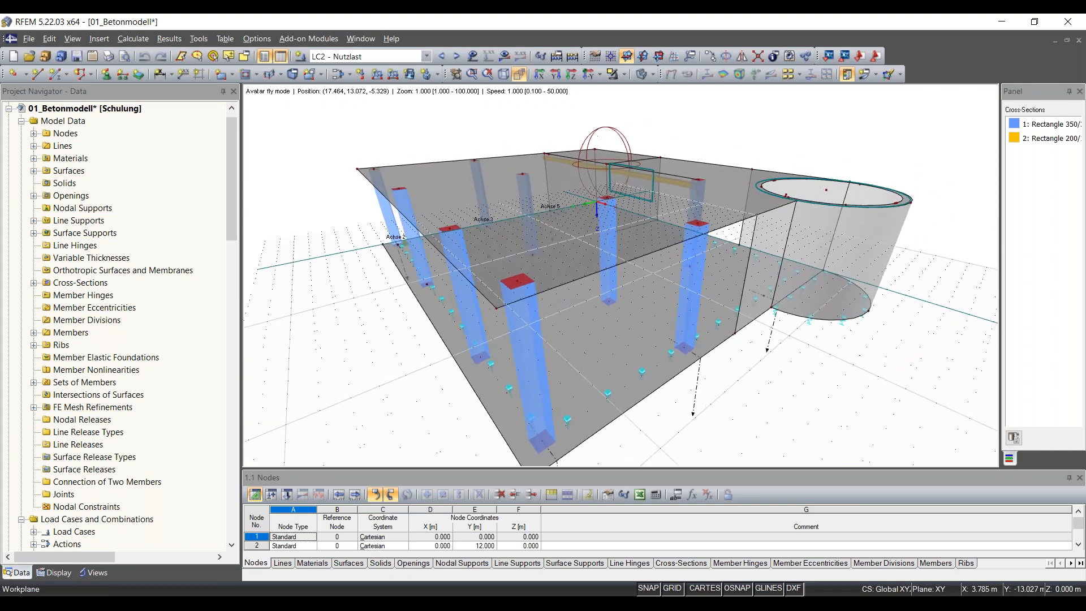
key("w")
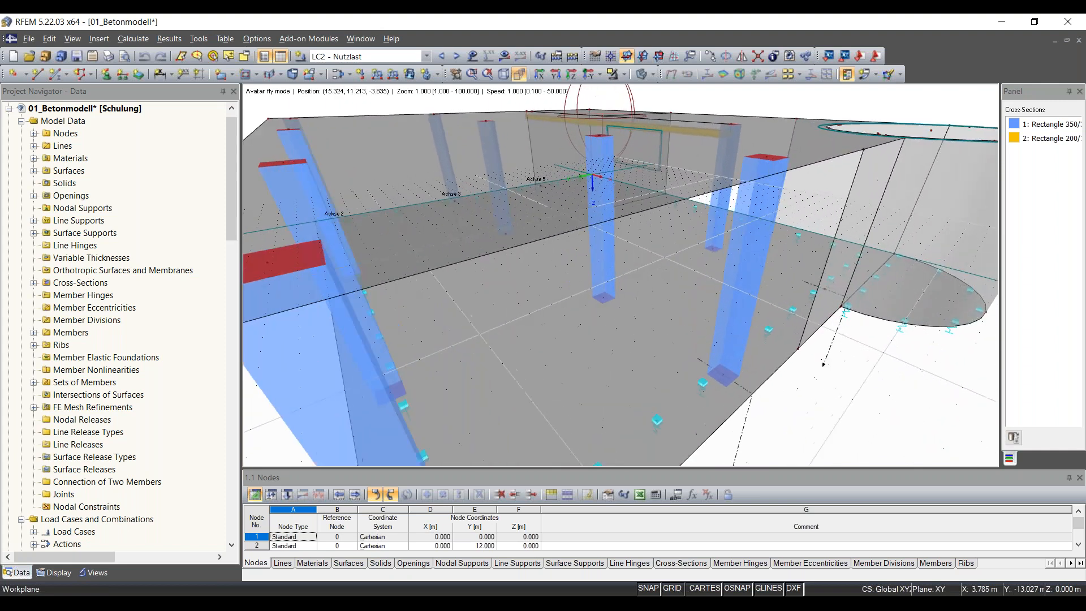
key("w")
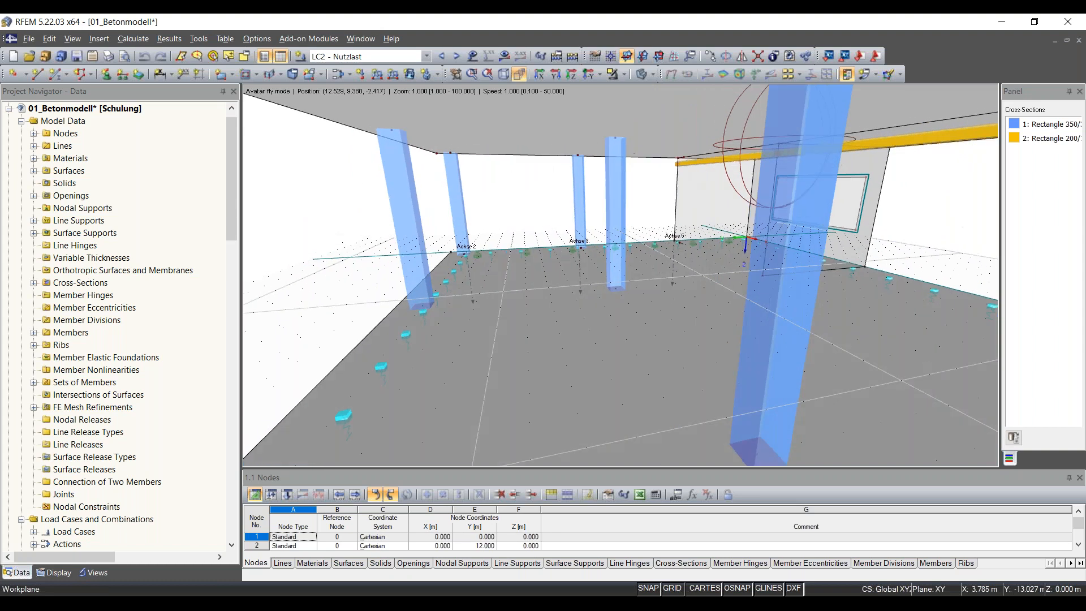
key("w")
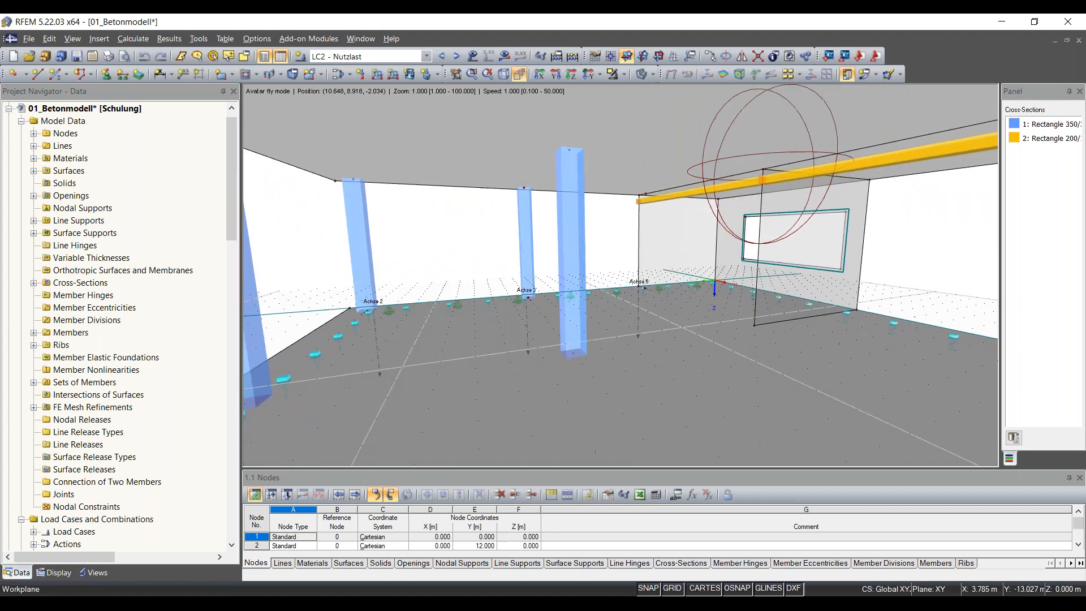
Step: Raise the avatar fly speed to 6.5 and fly on through the building towards the wall opening
scroll(620, 275, "up", 1)
scroll(620, 275, "up", 11)
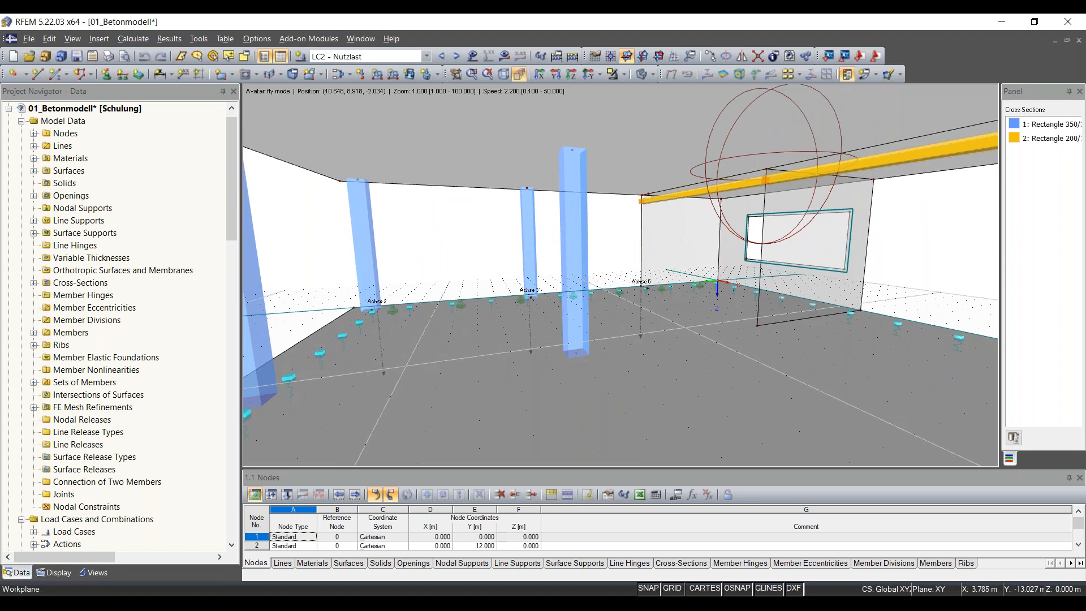
scroll(620, 276, "up", 1)
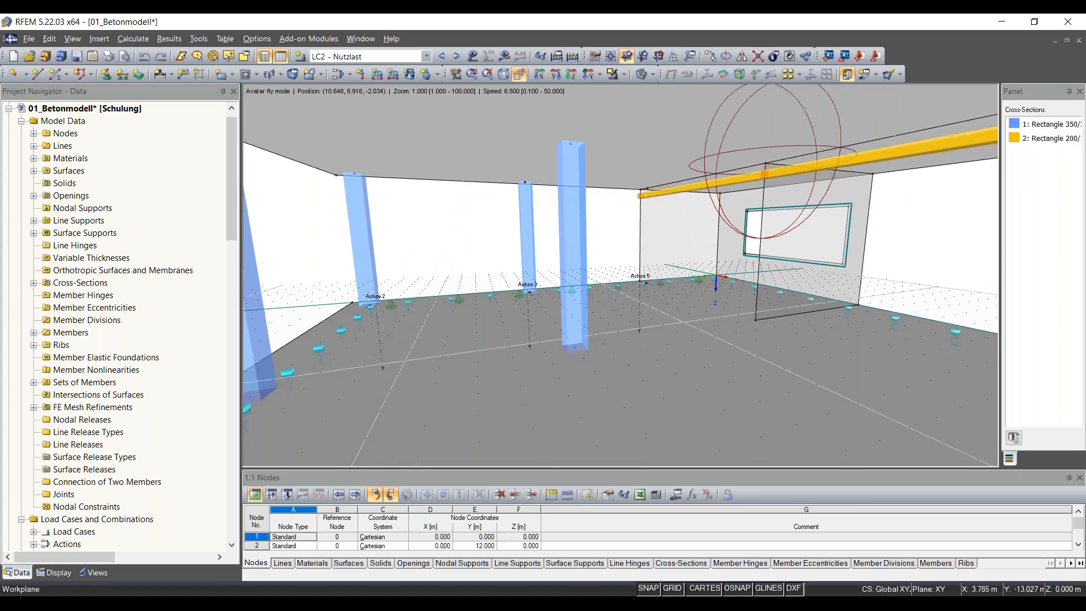
key("w")
key("w")
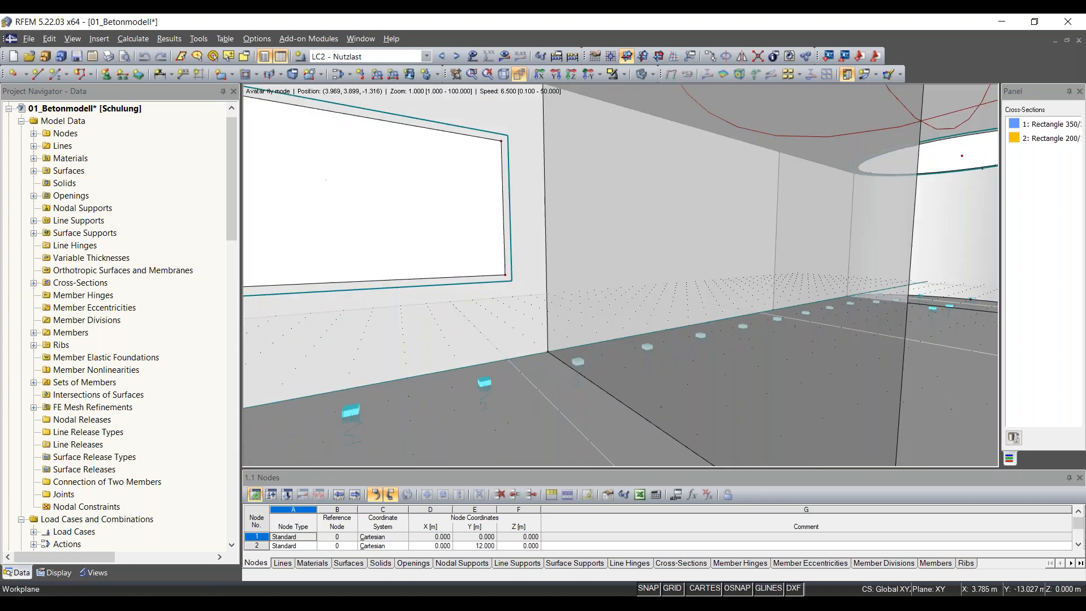
Step: Fly on through the concrete building past its columns and wall opening and leave avatar fly mode
key("w")
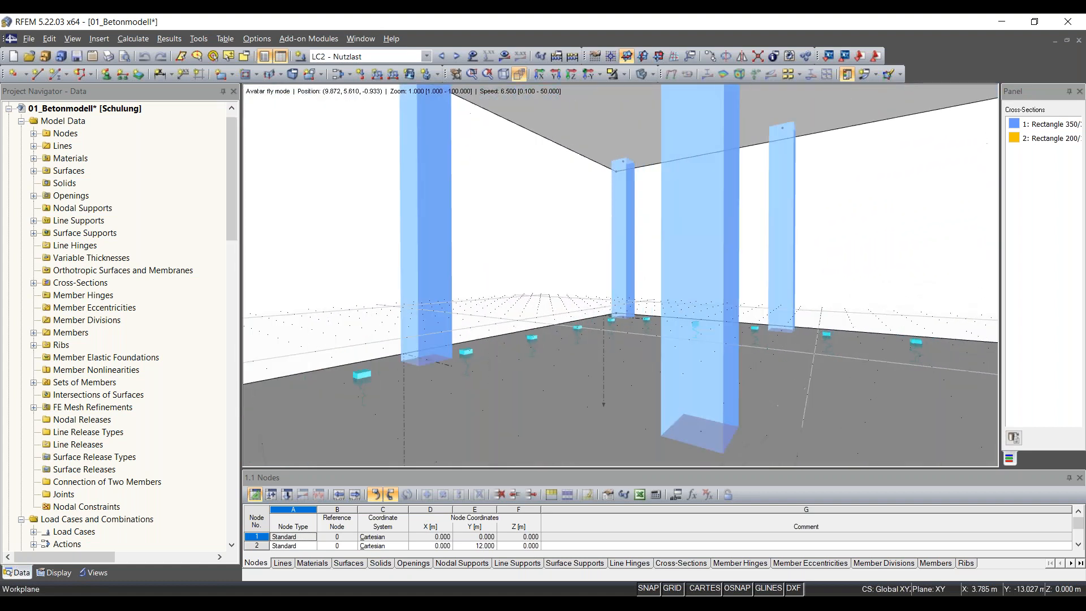
key("w")
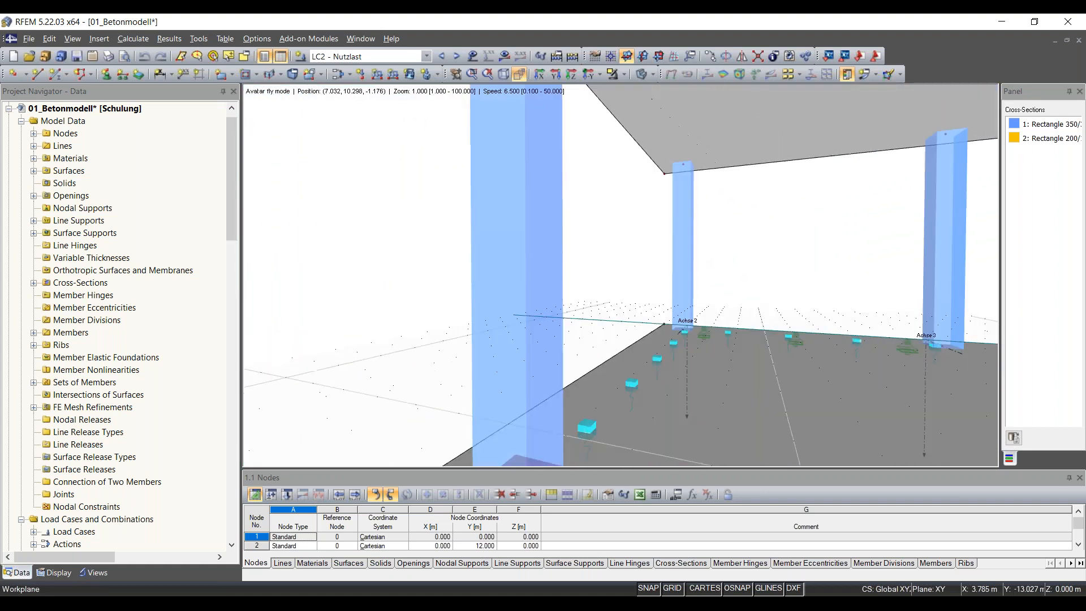
key("w")
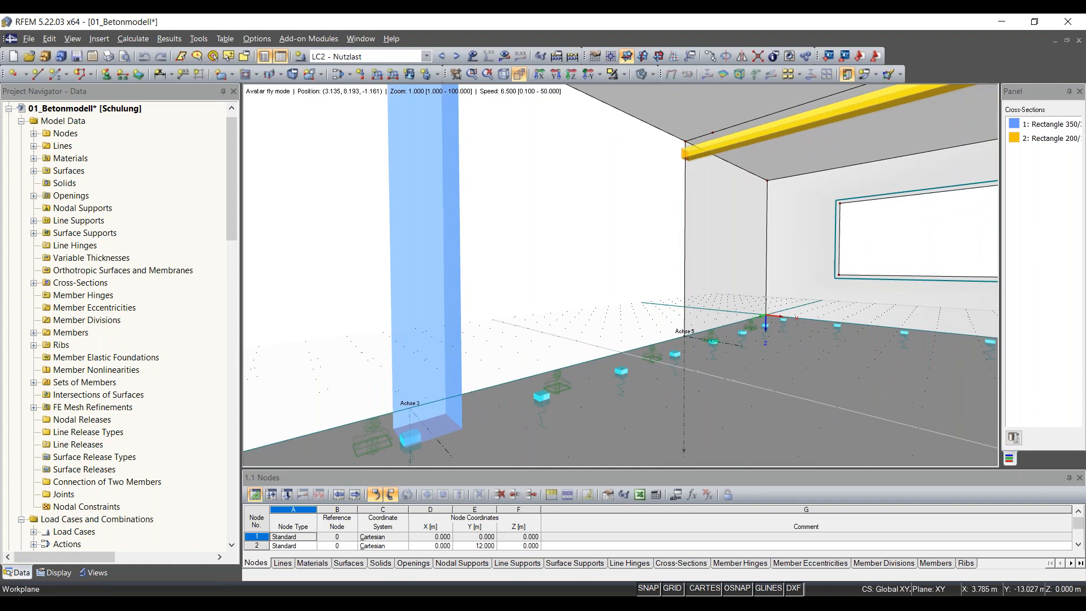
key("Escape")
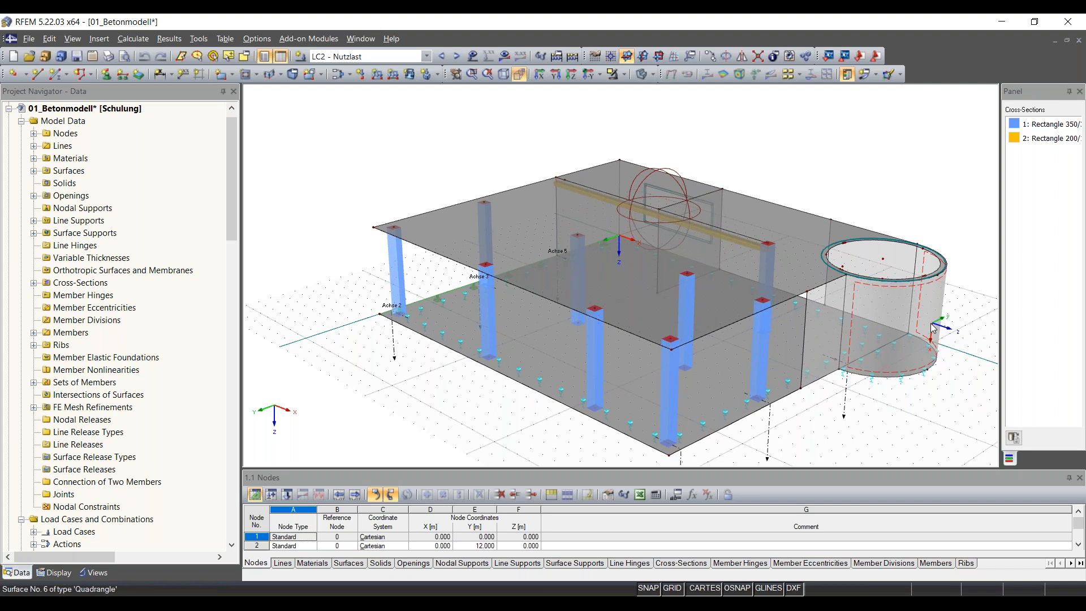
Step: Calculate load case LC2 - Nutzlast and display the concrete building's global deformations u
left_click(95, 43)
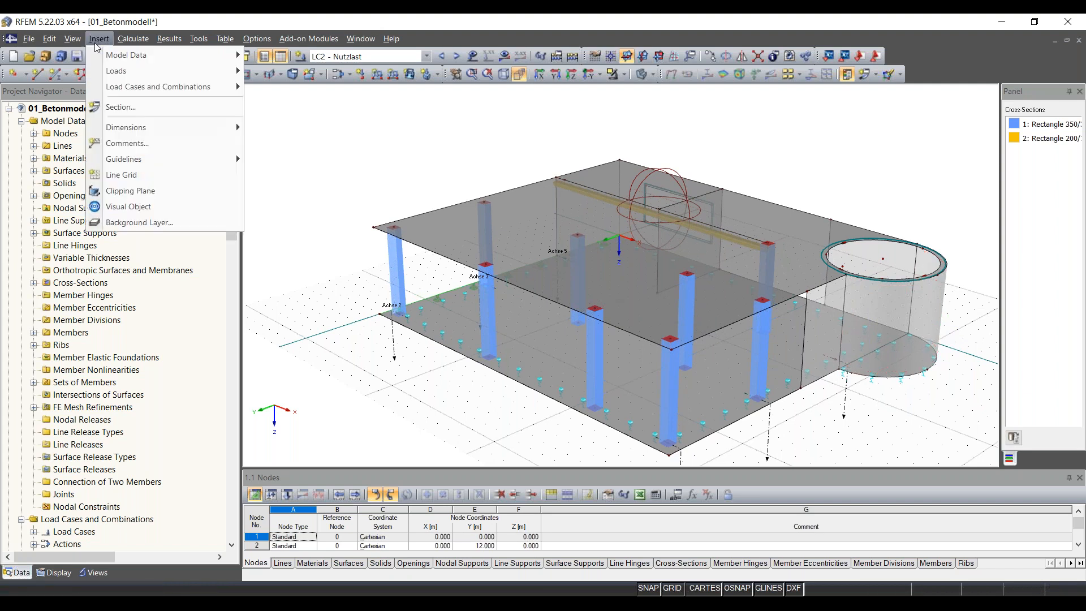
left_click(444, 143)
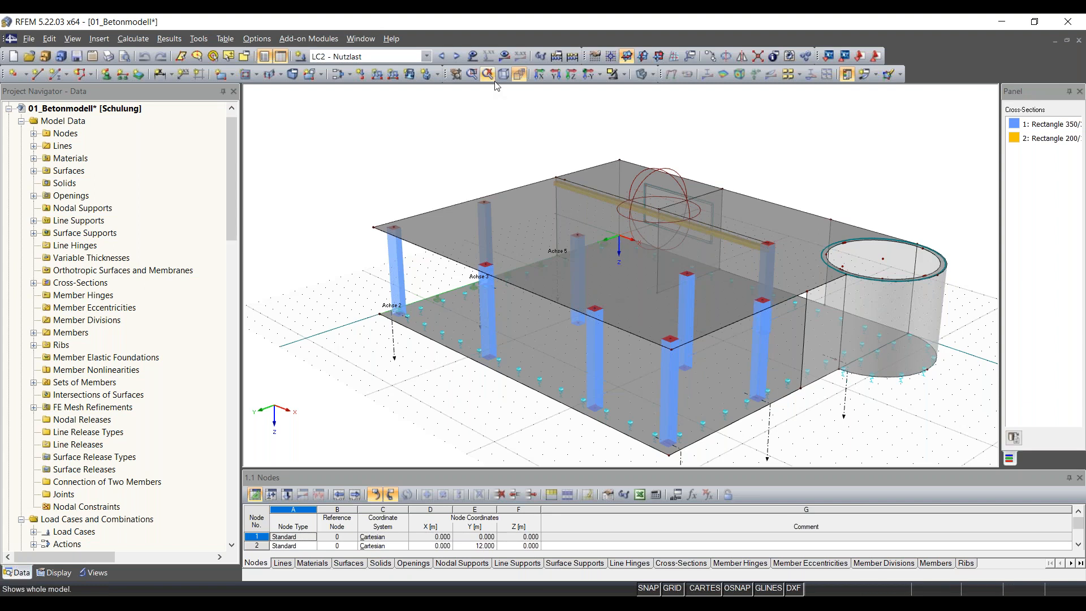
left_click(506, 57)
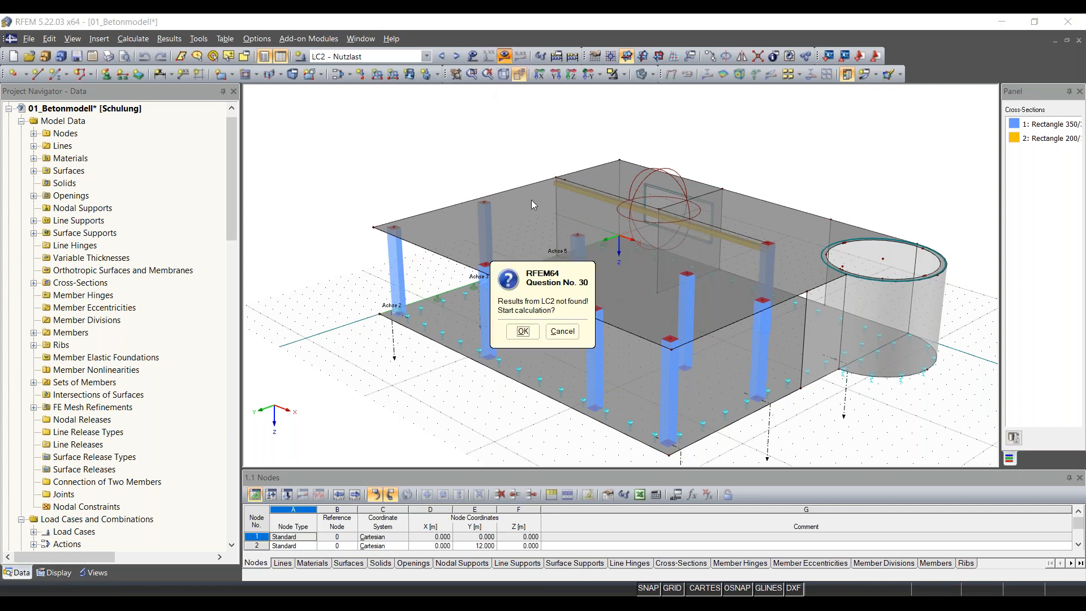
left_click(523, 329)
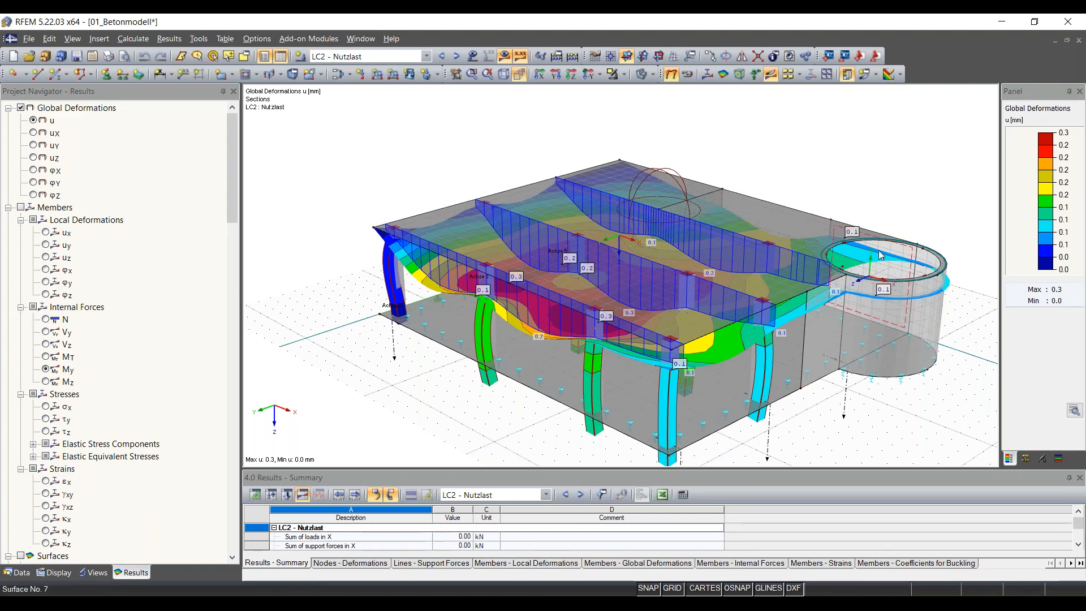
middle_click_drag(658, 290, 600, 271)
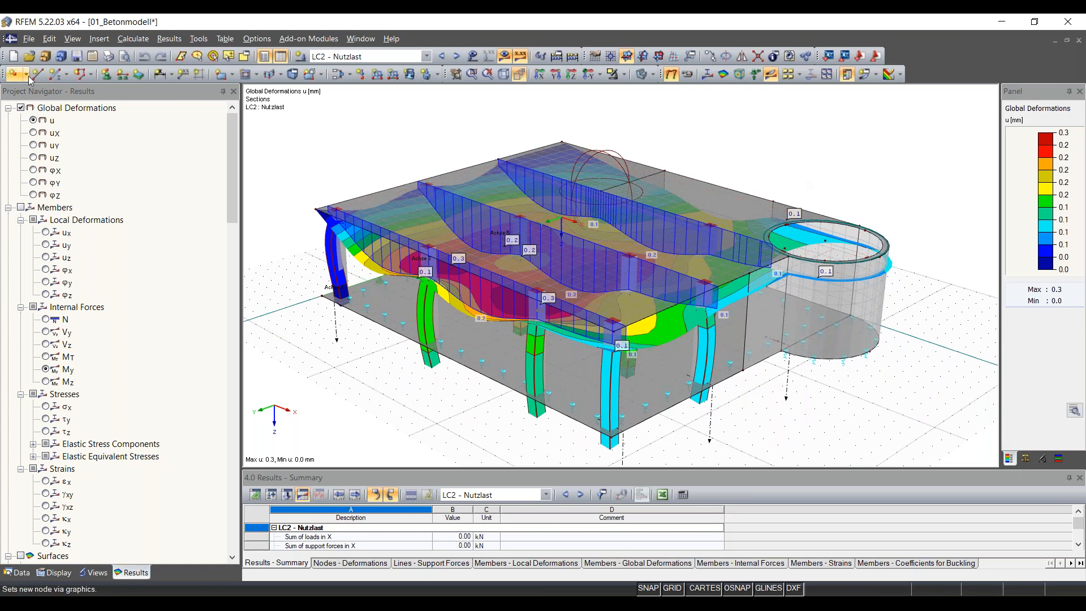
Step: Insert an X-Z clipping plane through the deformed concrete building
left_click(96, 40)
left_click(95, 39)
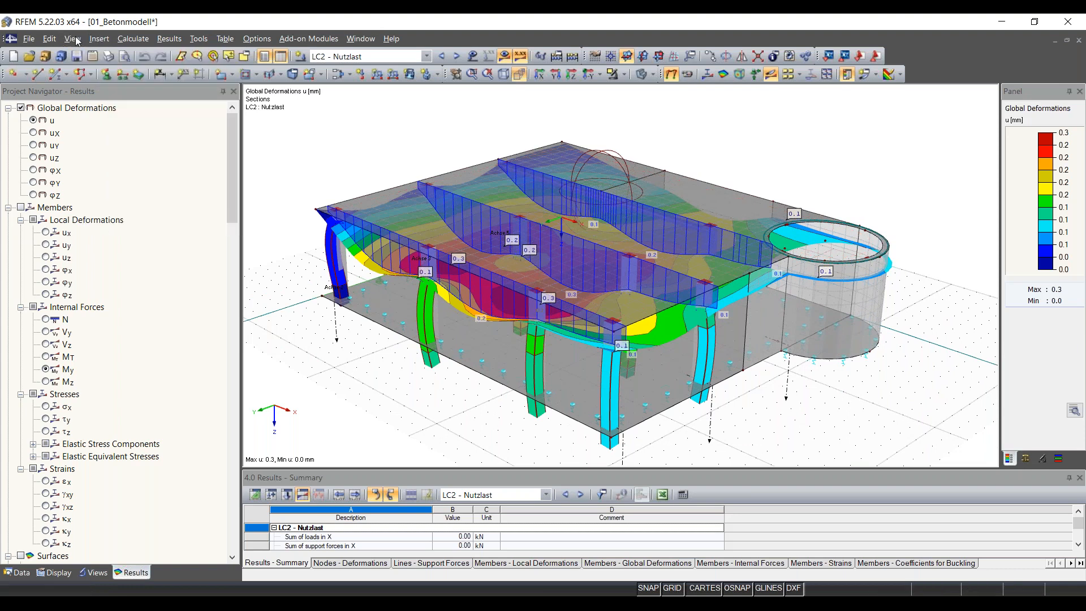
left_click(99, 40)
left_click(49, 39)
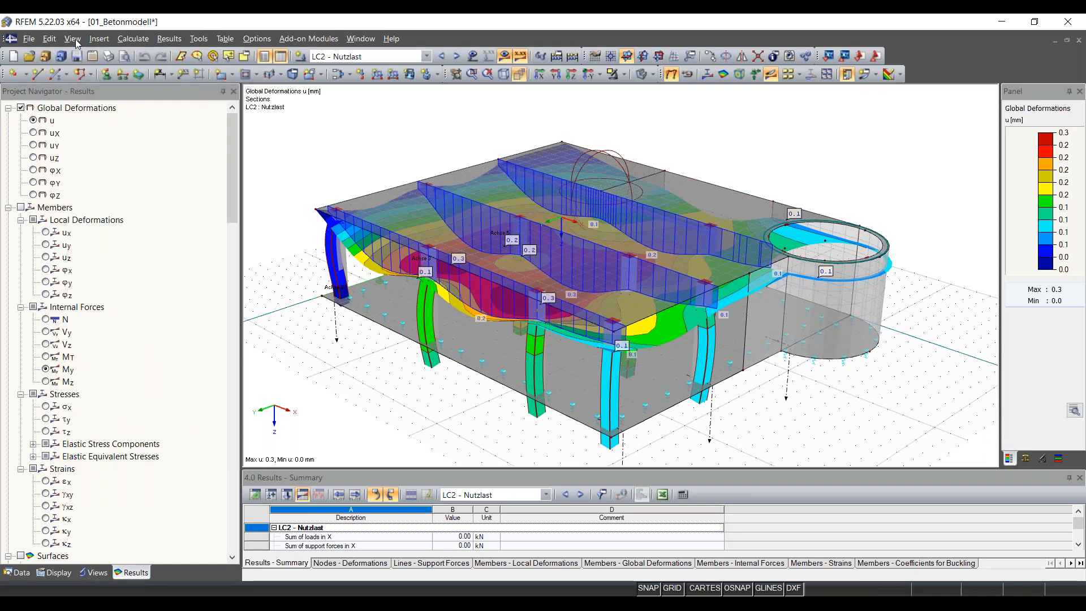
left_click(76, 39)
mouse_move(94, 44)
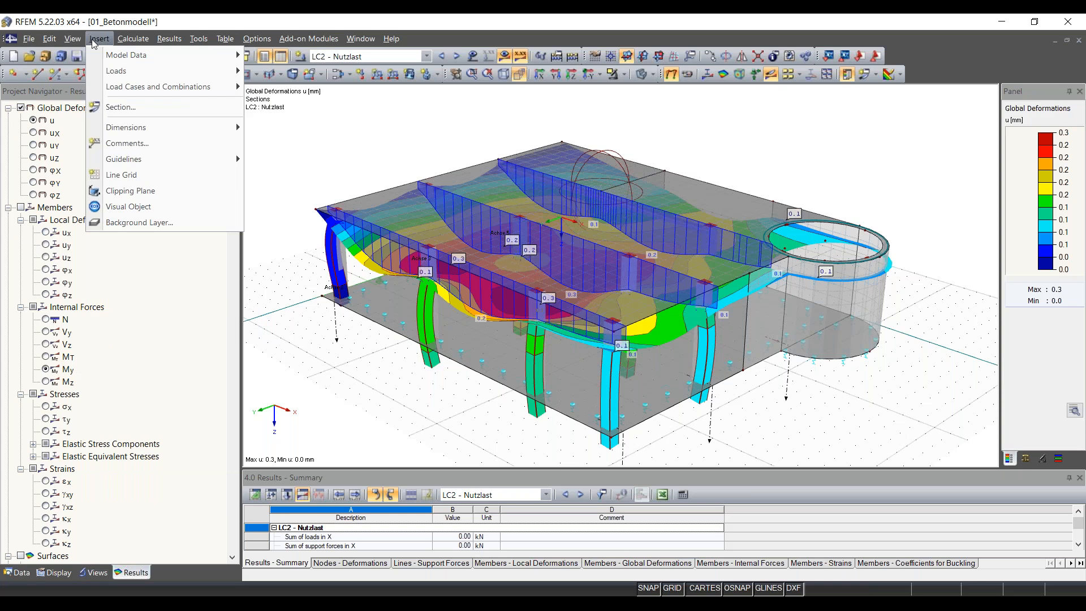
left_click(137, 194)
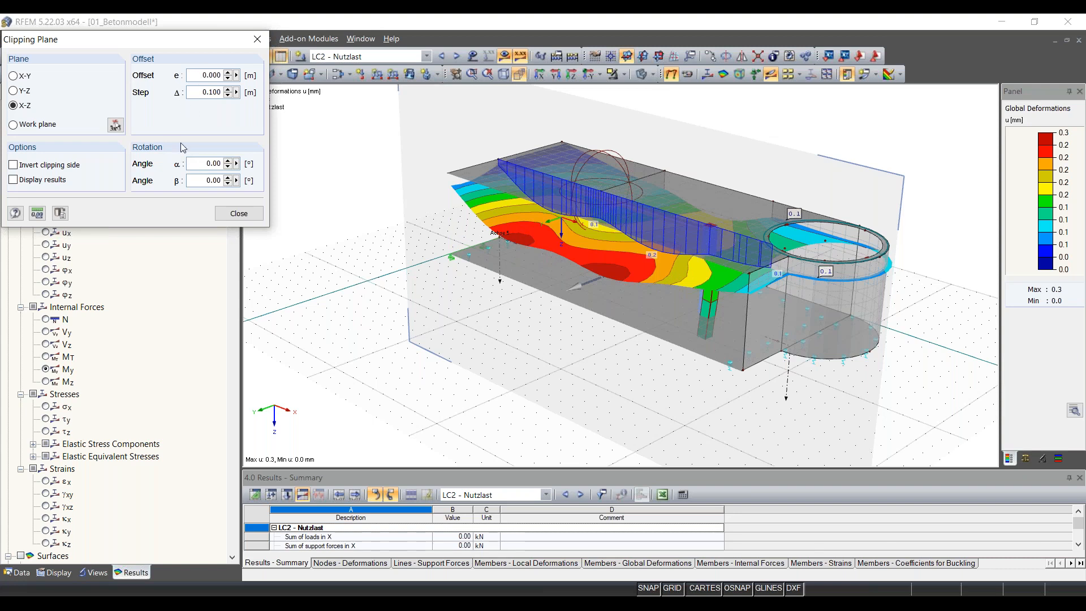
Step: Shift the clipping plane back and forth in 0.100 m steps, ending at an offset of 0.300 m
left_click(227, 73)
left_click(227, 74)
left_click(228, 73)
left_click(228, 74)
left_click(228, 73)
left_click(227, 73)
left_click(228, 73)
left_click(229, 78)
left_click(229, 78)
left_click(229, 78)
left_click(229, 78)
Step: Set the clipping plane's offset step to 1.100 m and sweep the plane through the building and back to a 0.000 m offset
left_click(228, 90)
left_click(227, 90)
left_click(228, 90)
left_click(227, 89)
left_click(228, 90)
left_click(228, 89)
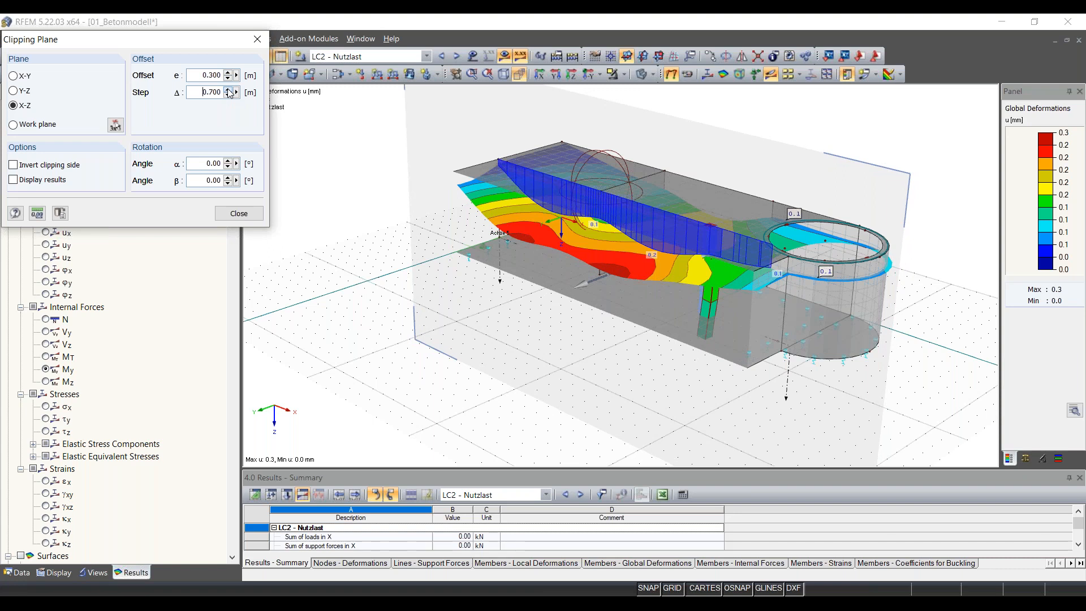
left_click(228, 89)
left_click(228, 89)
left_click(227, 73)
left_click(227, 73)
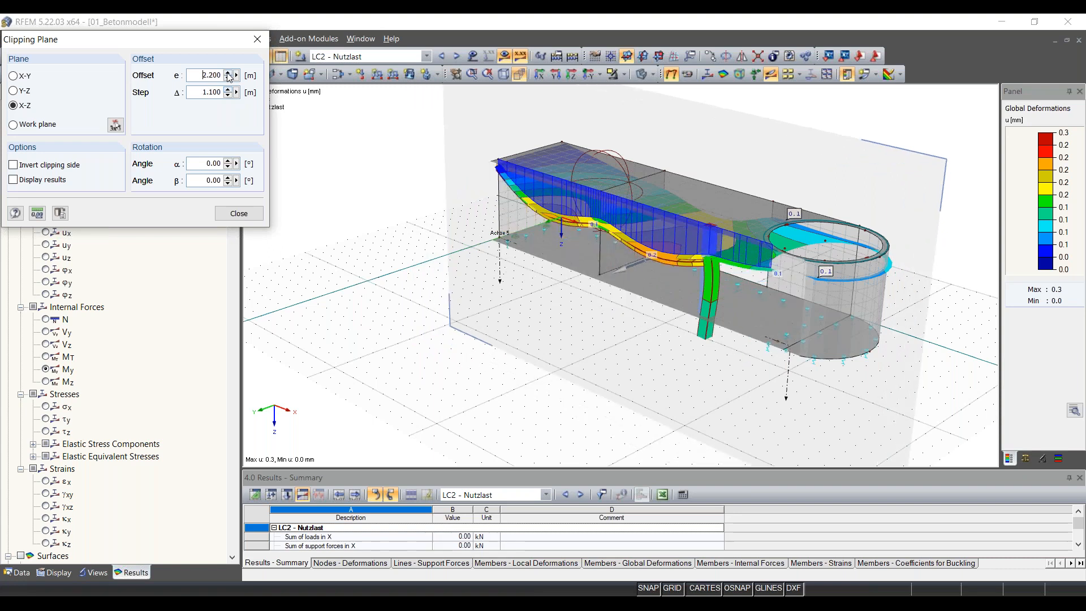
left_click(227, 73)
left_click(227, 78)
left_click(227, 78)
left_click(228, 78)
Step: Rotate the clipping plane about angle α to 15° and then the opposite way to -20°
left_click(228, 161)
left_click(227, 162)
left_click(227, 162)
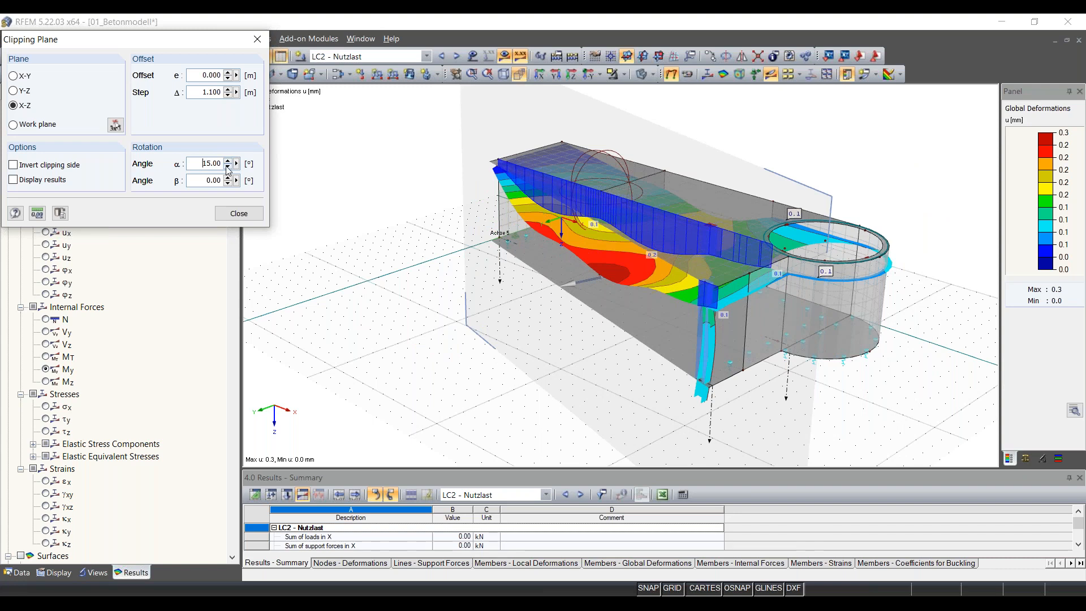
left_click(227, 167)
left_click(226, 167)
left_click(226, 167)
left_click(228, 167)
left_click(228, 167)
left_click(227, 167)
left_click(227, 166)
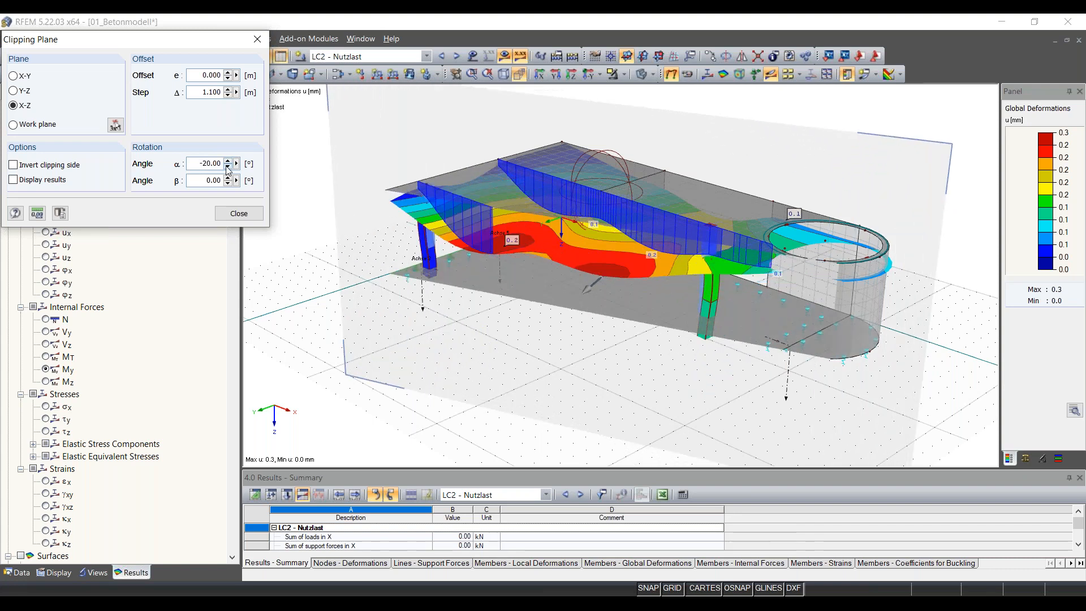
Step: View the building cut by the Y-Z and X-Y clipping planes and close the clipping to see the whole model
left_click(24, 92)
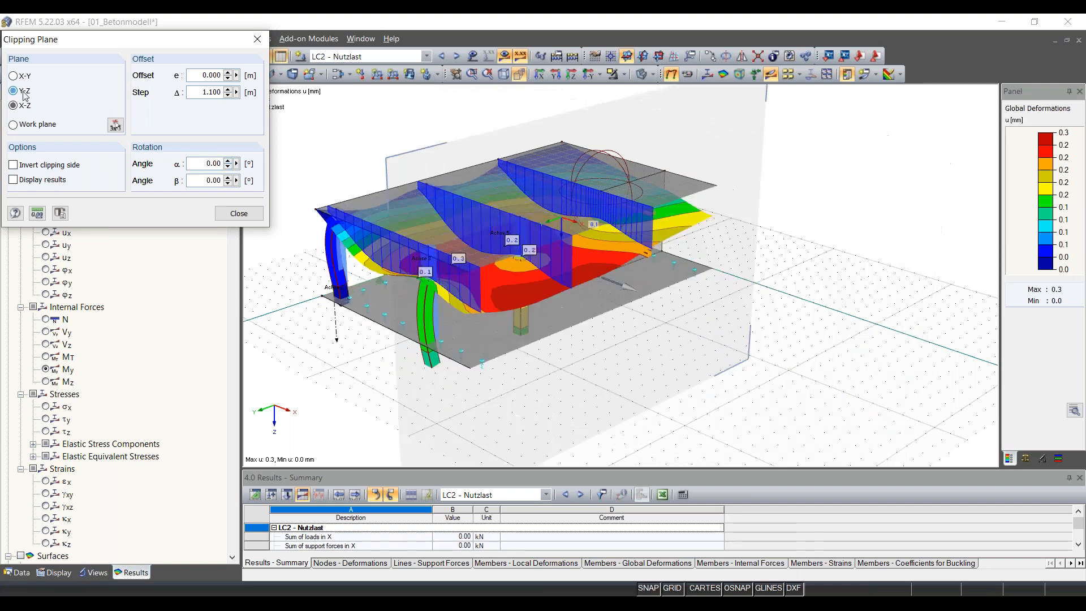
left_click(26, 79)
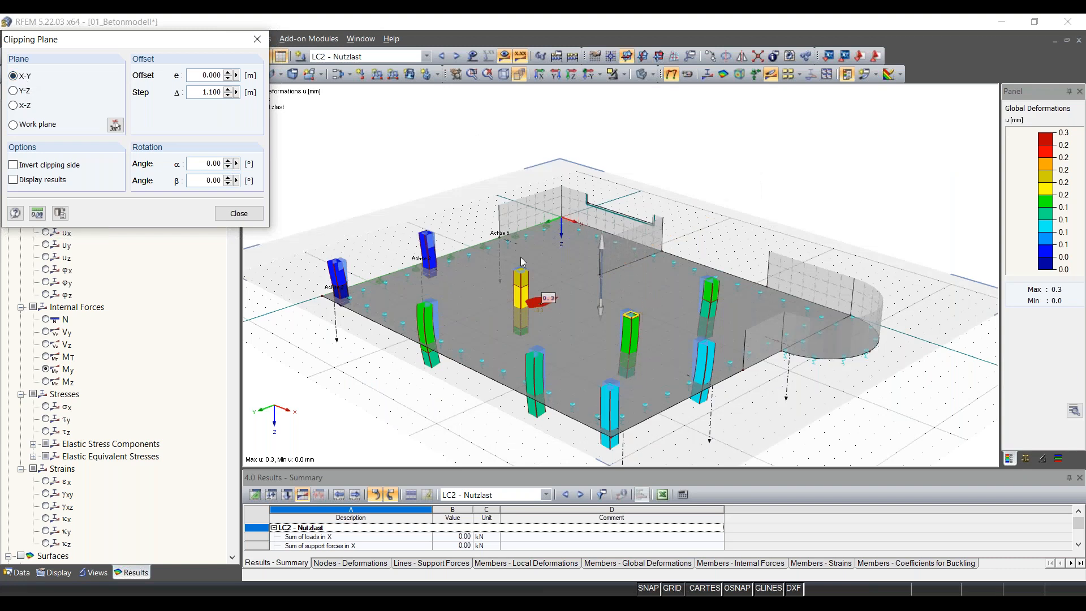
left_click(246, 218)
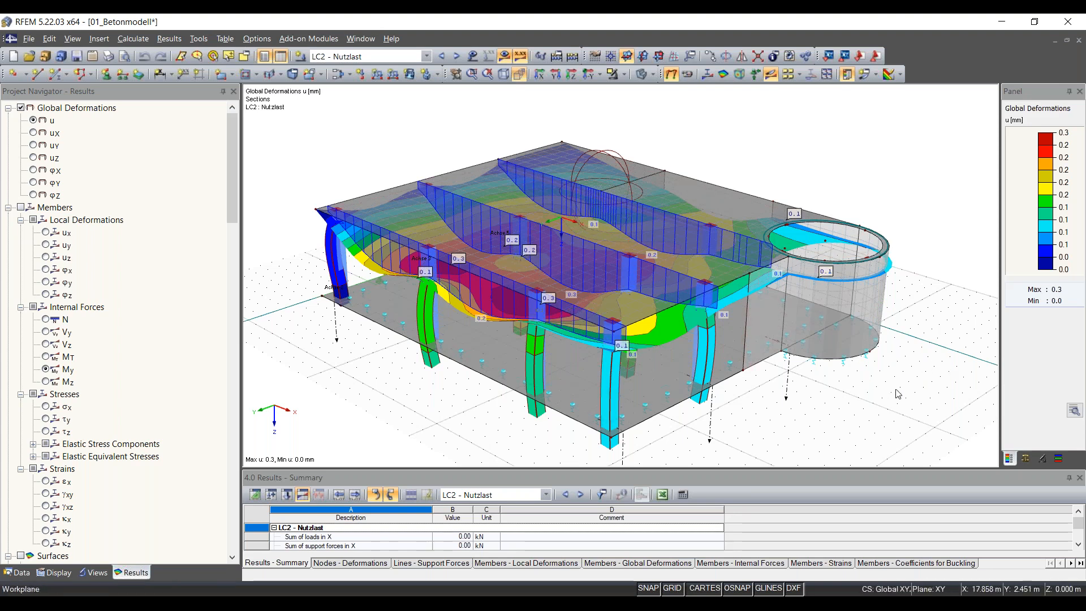
middle_click_drag(891, 396, 816, 427, "ctrl")
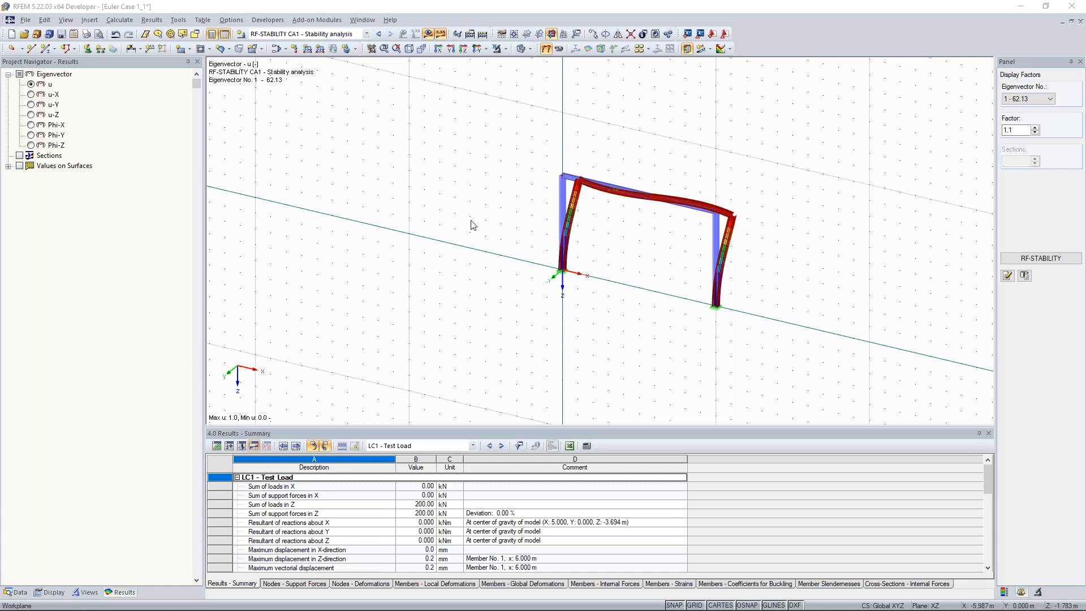
Step: Widen the model view of Euler Case 1_1 and examine eigenvector No. 1 of the 2D frame from different angles
scroll(473, 225, "down", 1)
scroll(471, 220, "down", 1)
middle_click_drag(445, 227, 406, 234)
scroll(406, 234, "up", 4)
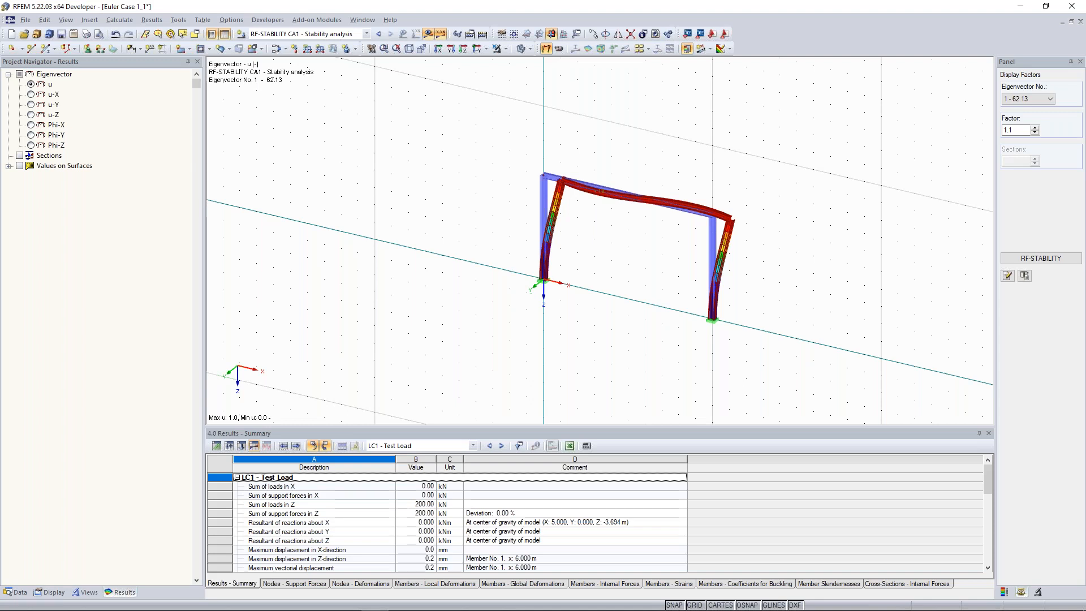
mouse_move(461, 216)
middle_mouse_down("ctrl")
mouse_move(499, 199)
mouse_move(463, 202)
middle_mouse_up("ctrl")
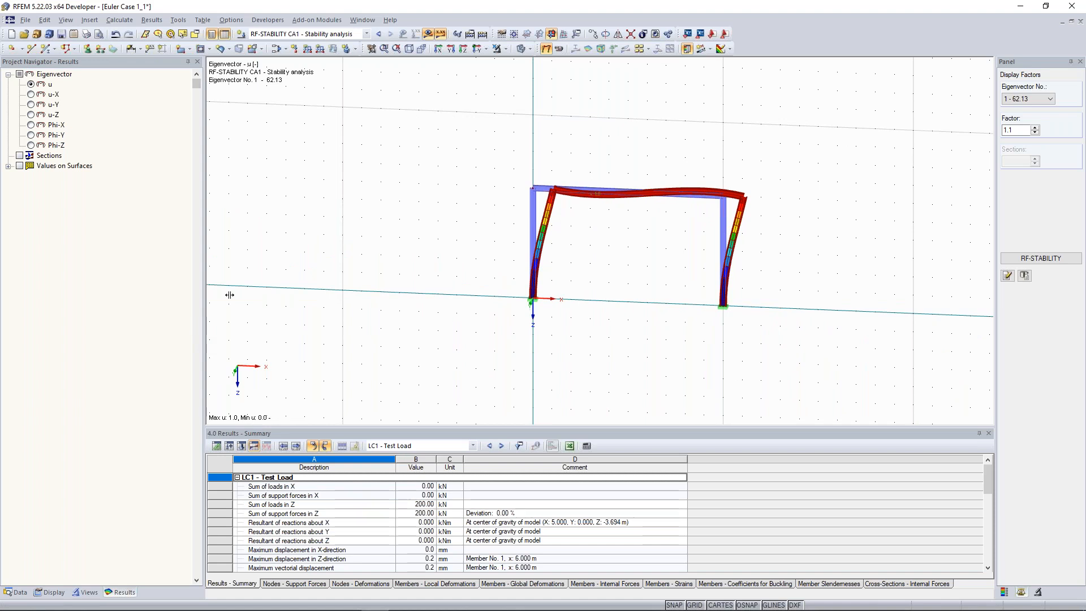
left_click_drag(230, 294, 145, 295)
scroll(396, 241, "up", 2)
middle_click_drag(396, 240, 277, 223)
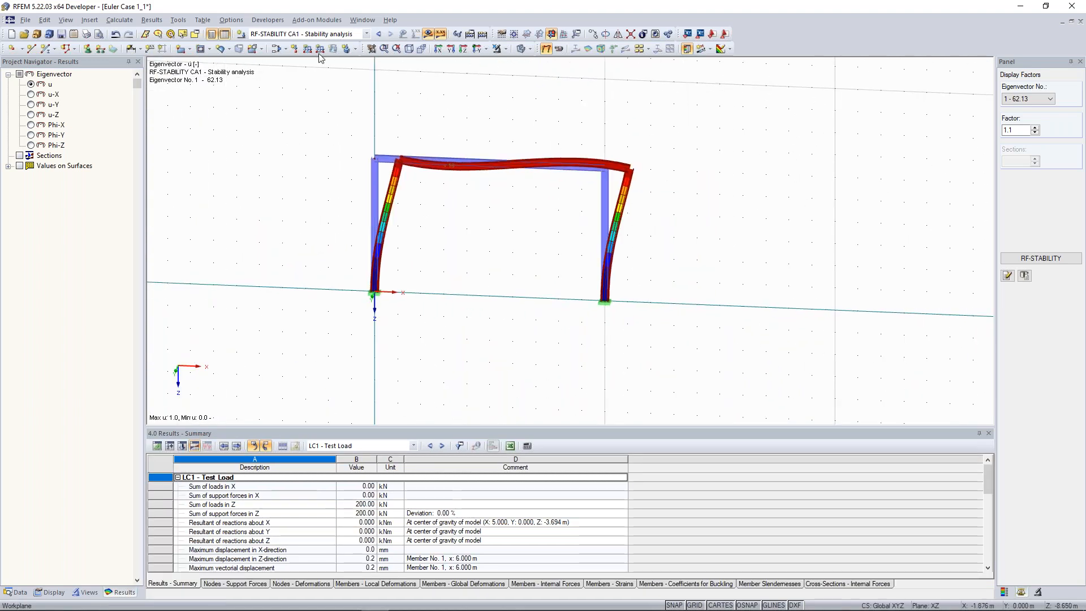
middle_click_drag(352, 121, 323, 129, "ctrl")
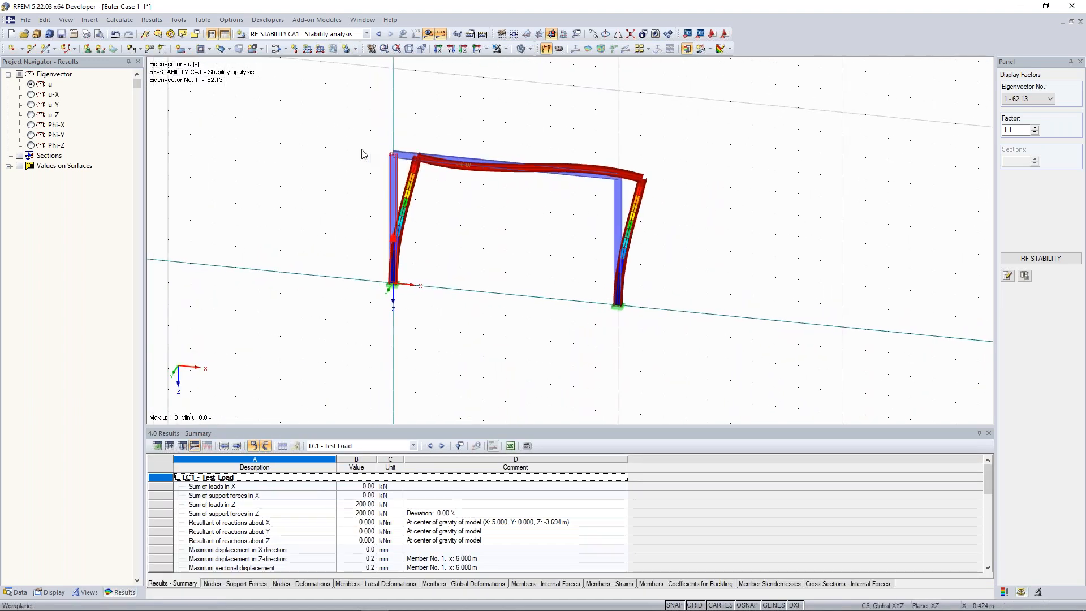
Step: Review the critical load factors and member 1's effective lengths and critical loads in the RF-STABILITY results, keeping the frame in view
left_click(1027, 260)
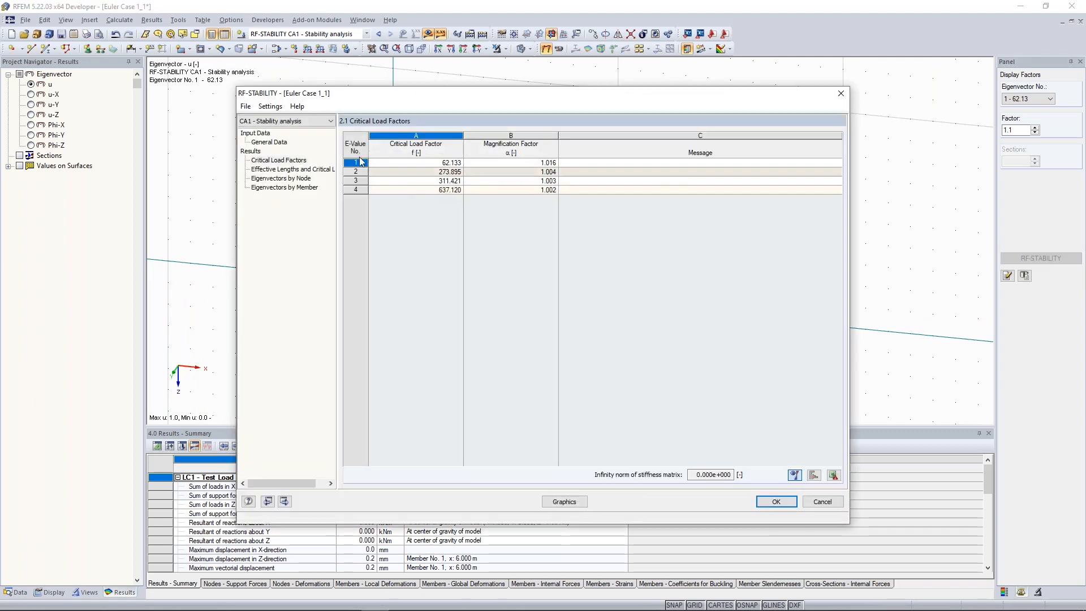
left_click(277, 171)
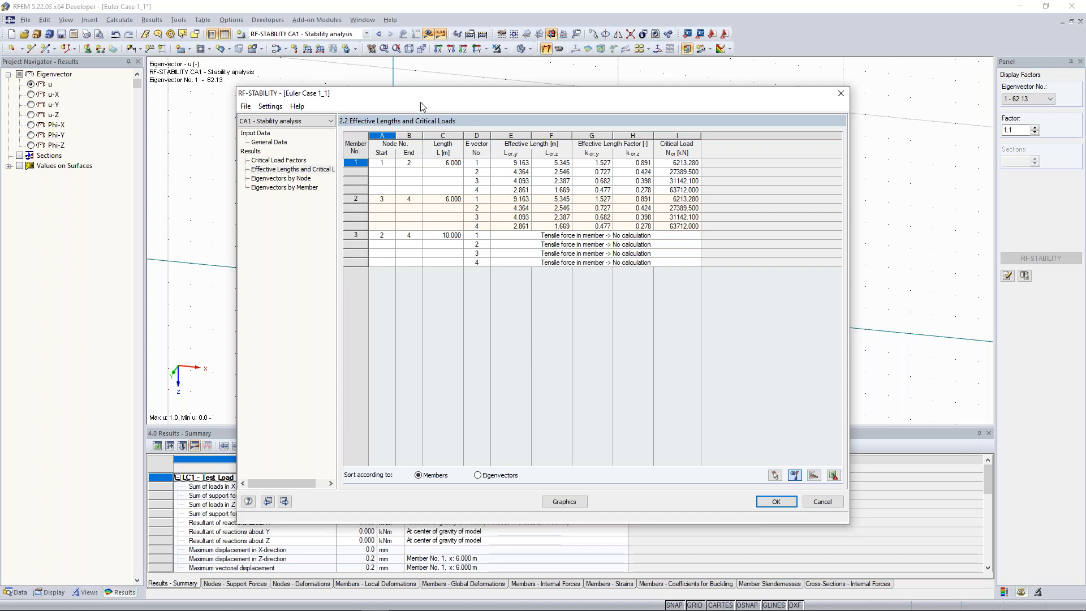
left_click_drag(421, 95, 374, 204)
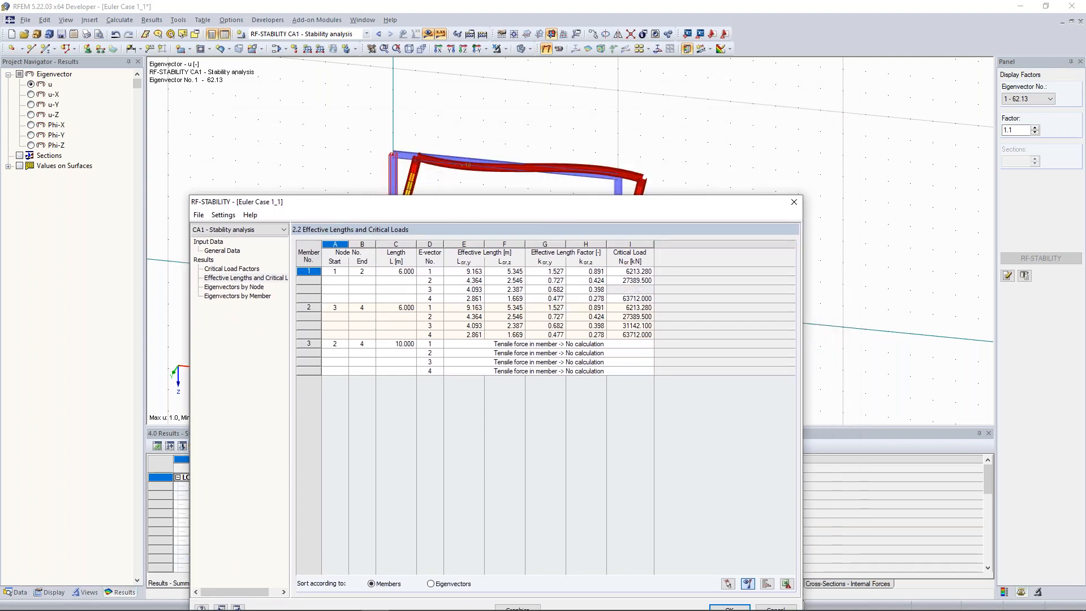
left_click(310, 298)
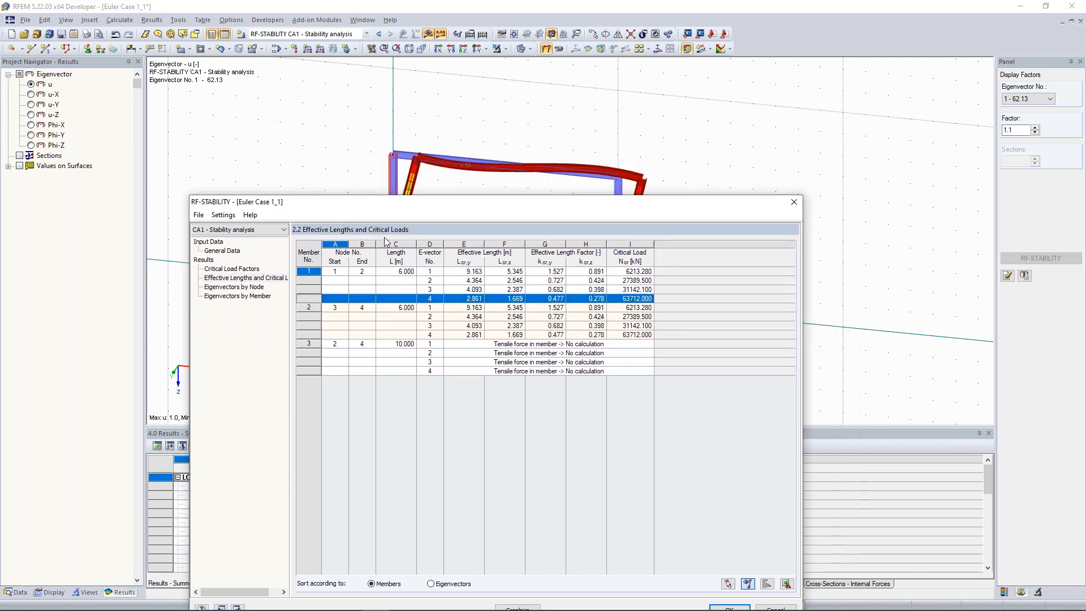
left_click_drag(381, 204, 372, 274)
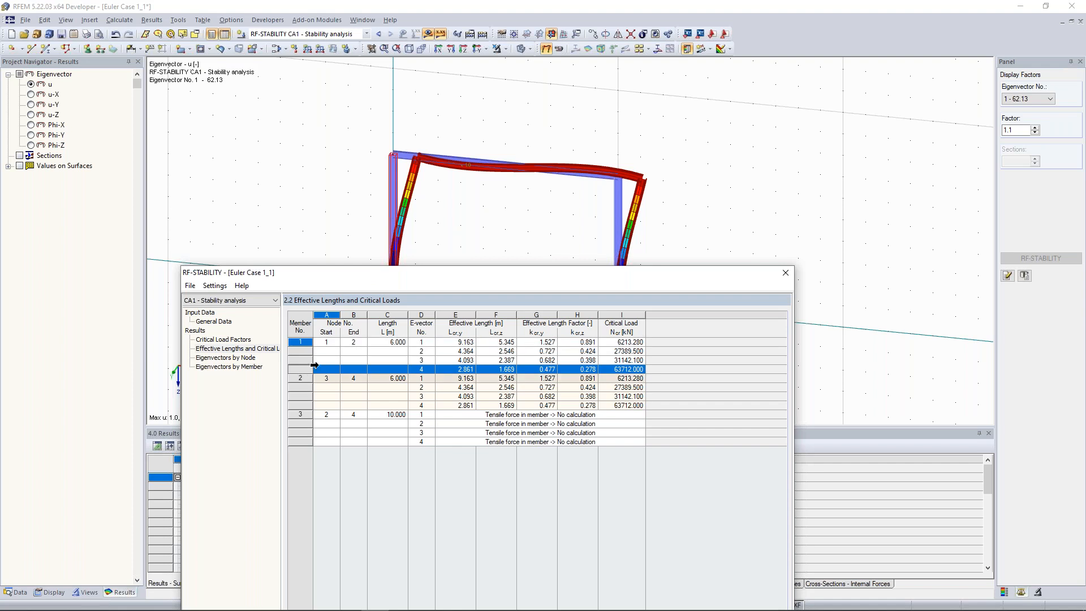
left_click(461, 343)
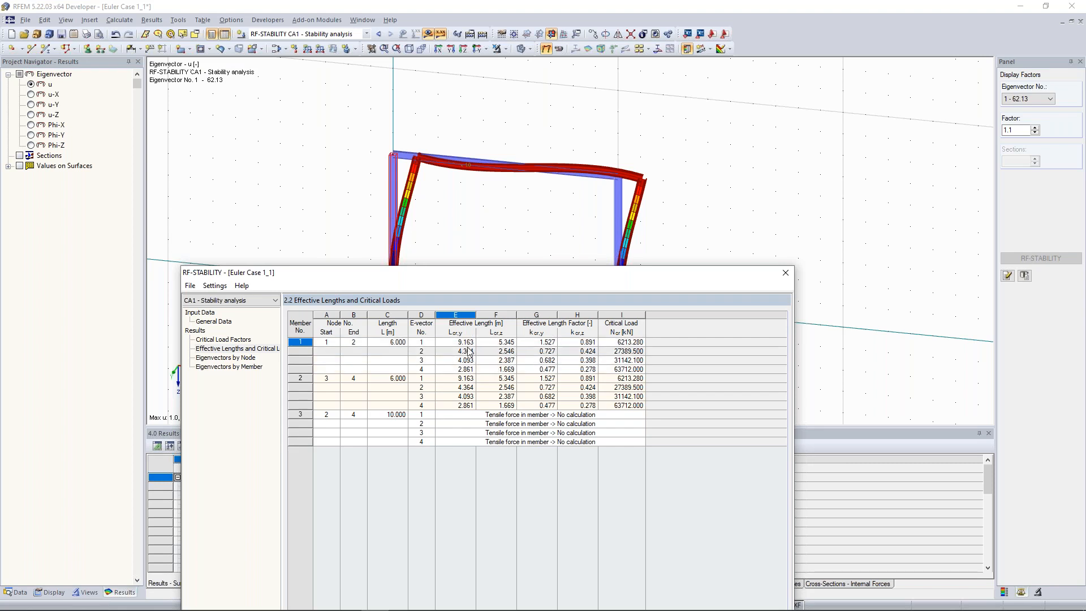
left_click(787, 273)
Step: Delete the frame's horizontal beam and second column, leaving only the column at the origin
left_click_drag(751, 362, 426, 117)
key("Delete")
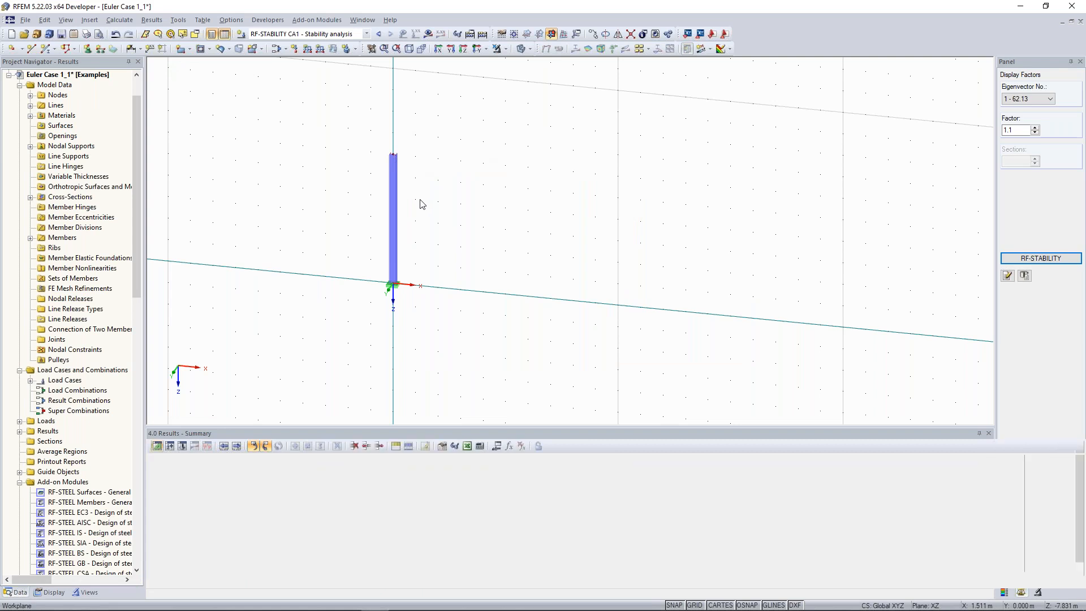
middle_click_drag(365, 213, 392, 215)
scroll(446, 240, "up", 3)
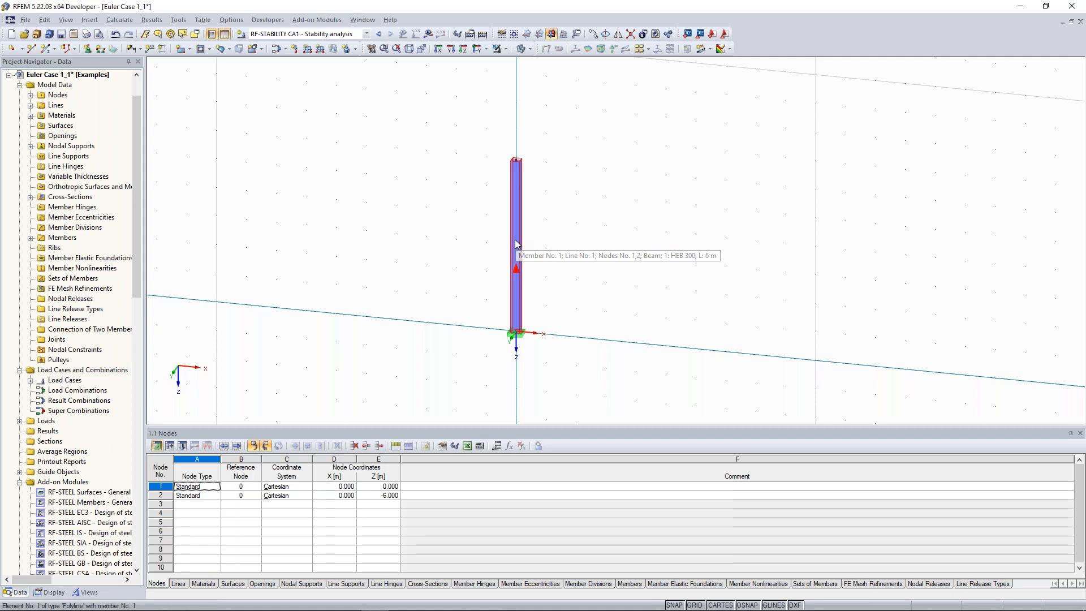
Step: Calculate the RF-STABILITY results for the remaining single column, continuing past the nodal support plausibility warnings
left_click(482, 34)
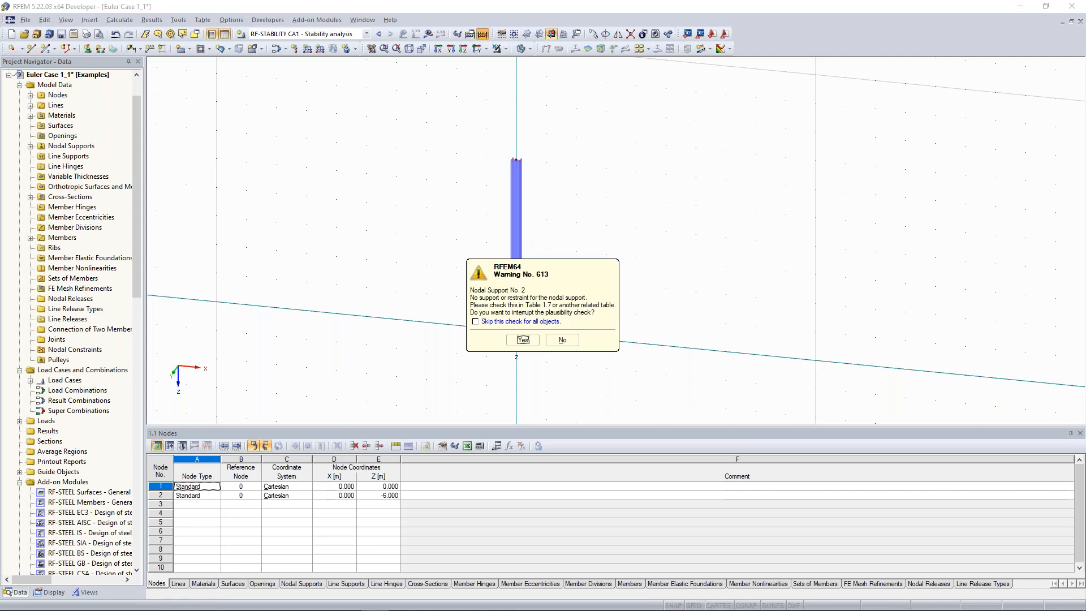
left_click(563, 340)
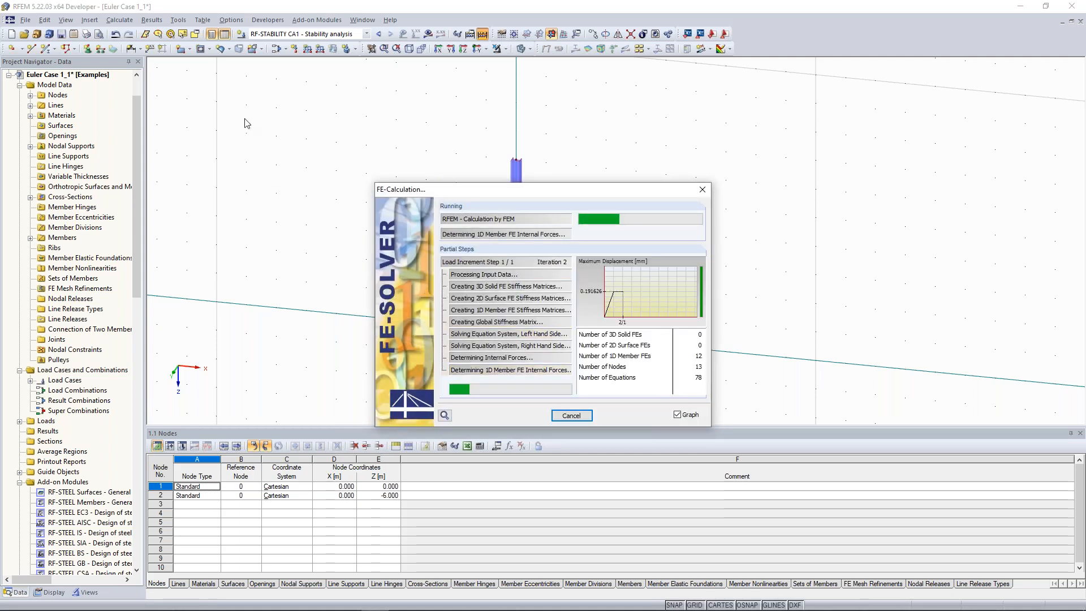
left_click(523, 339)
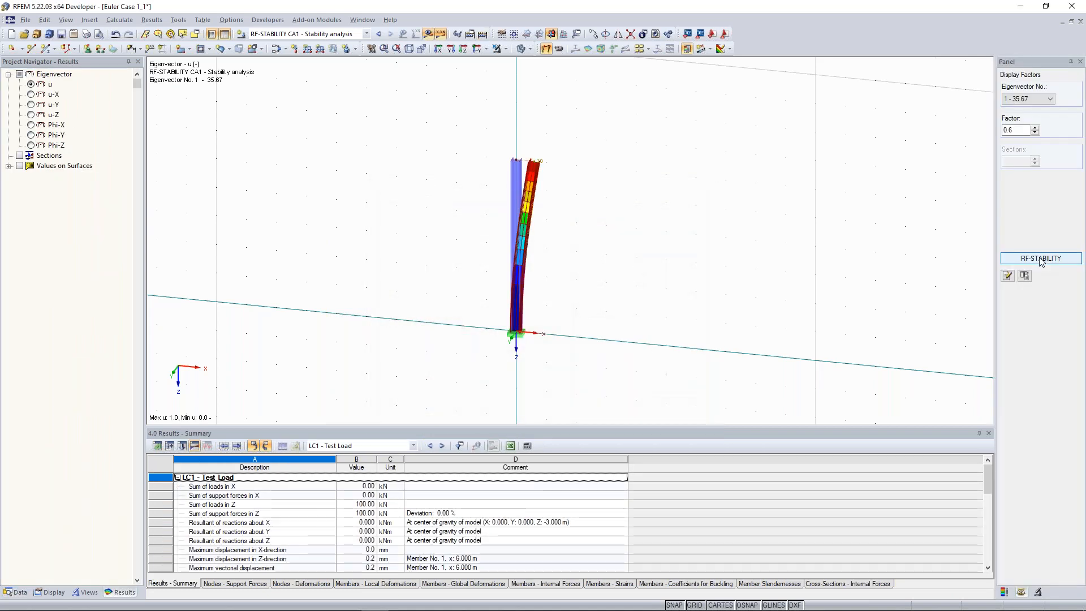
Step: Review the column's effective lengths, length factors and critical loads in the RF-STABILITY results, then return to its buckling shape
left_click(1041, 259)
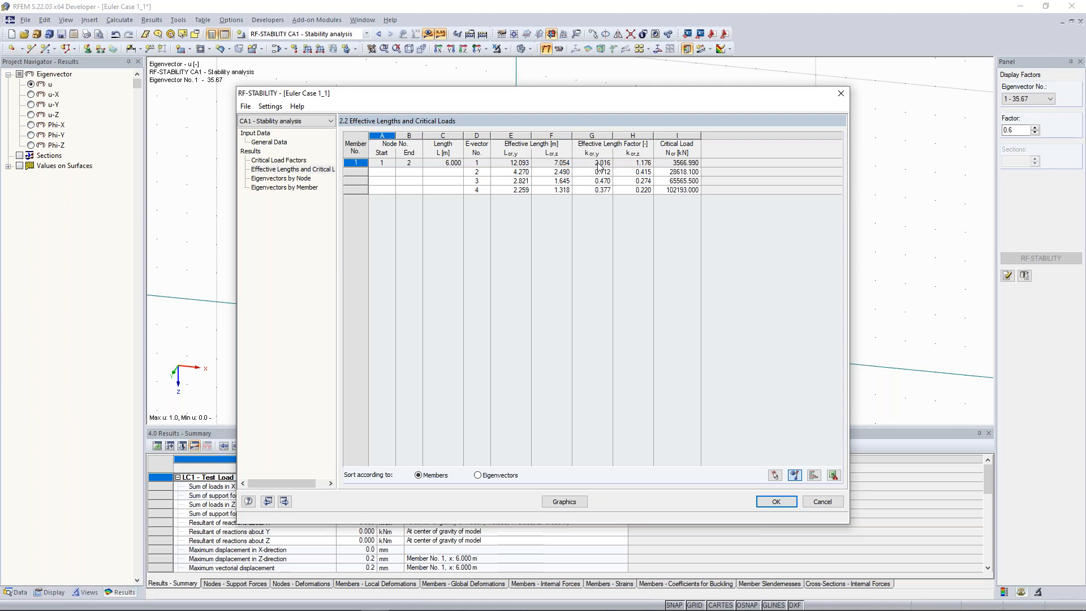
left_click(841, 93)
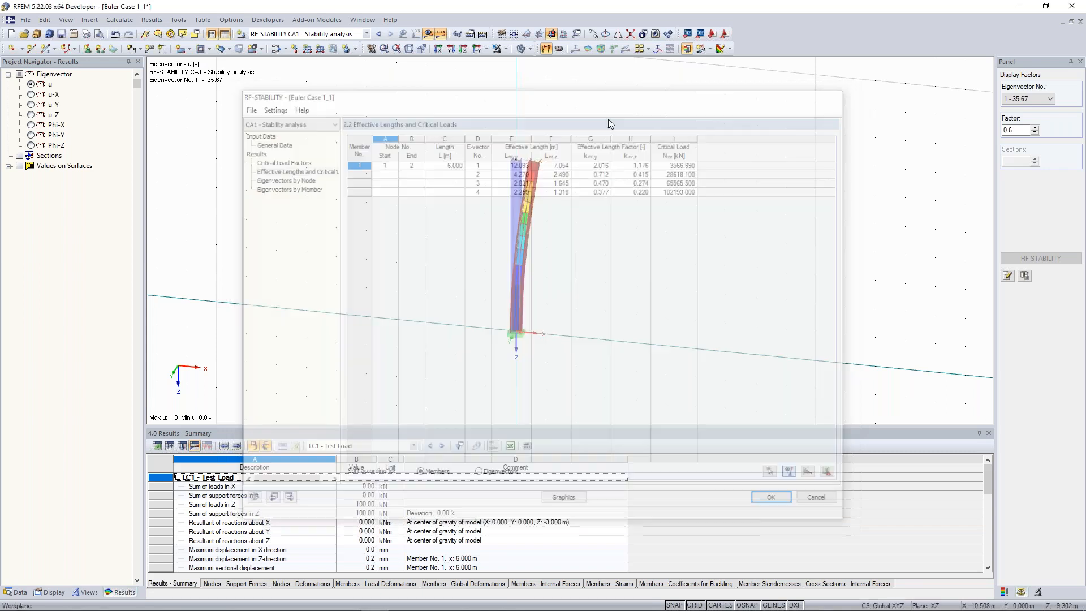
middle_click_drag(354, 121, 348, 123)
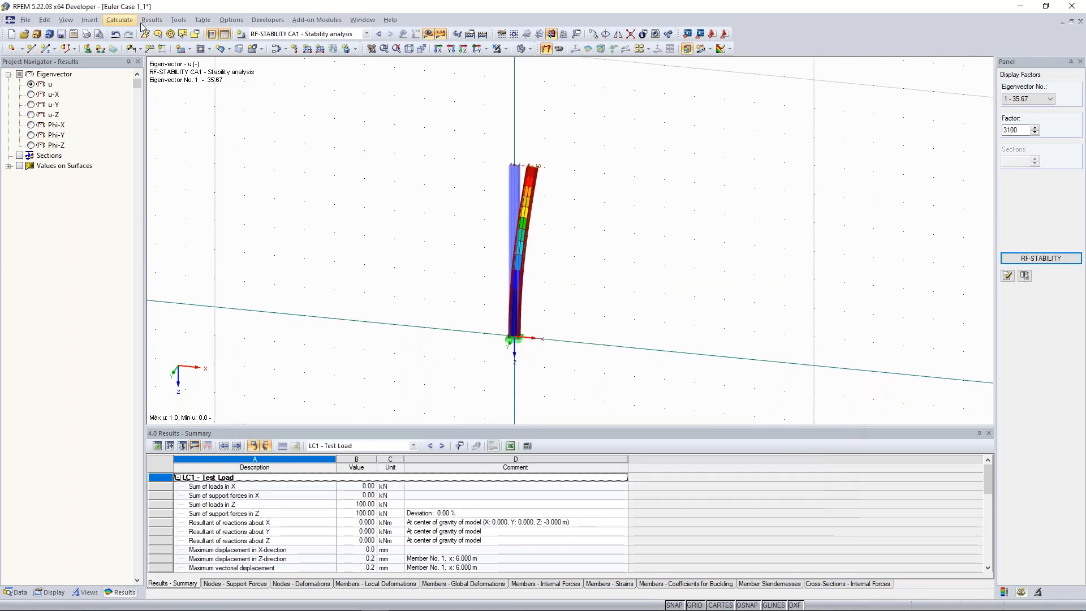
Step: Deactivate the shear stiffness of members in the global calculation parameters and accept the deletion of all results
left_click(119, 20)
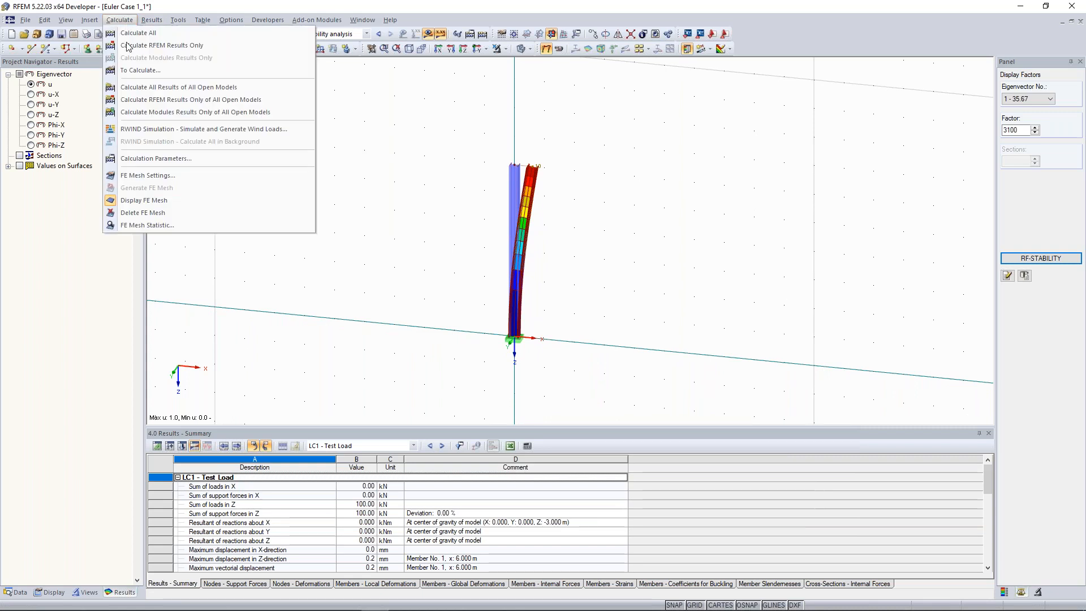
left_click(189, 161)
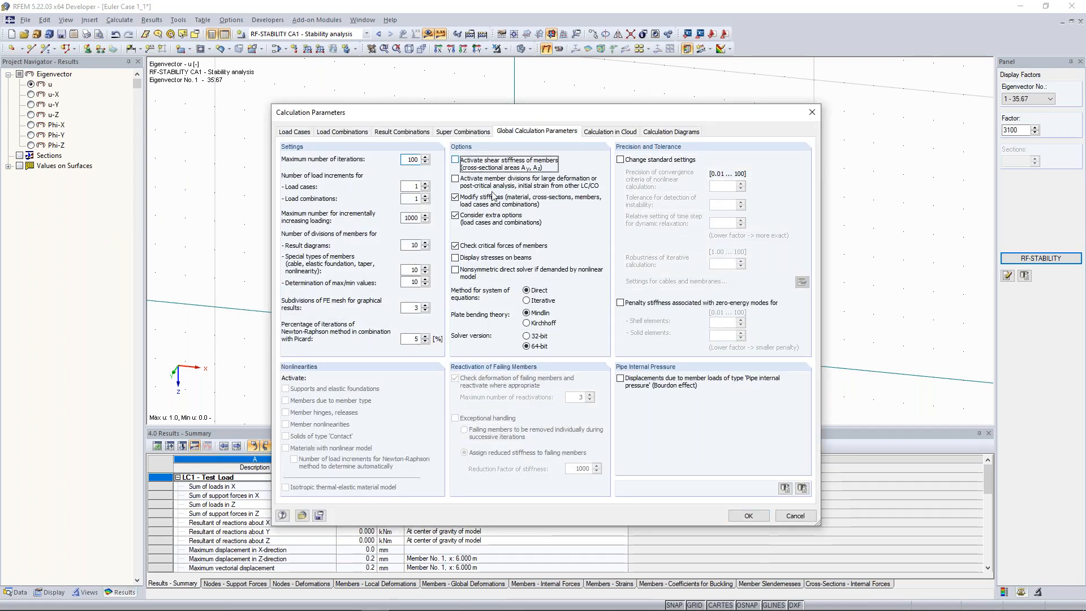
left_click(747, 516)
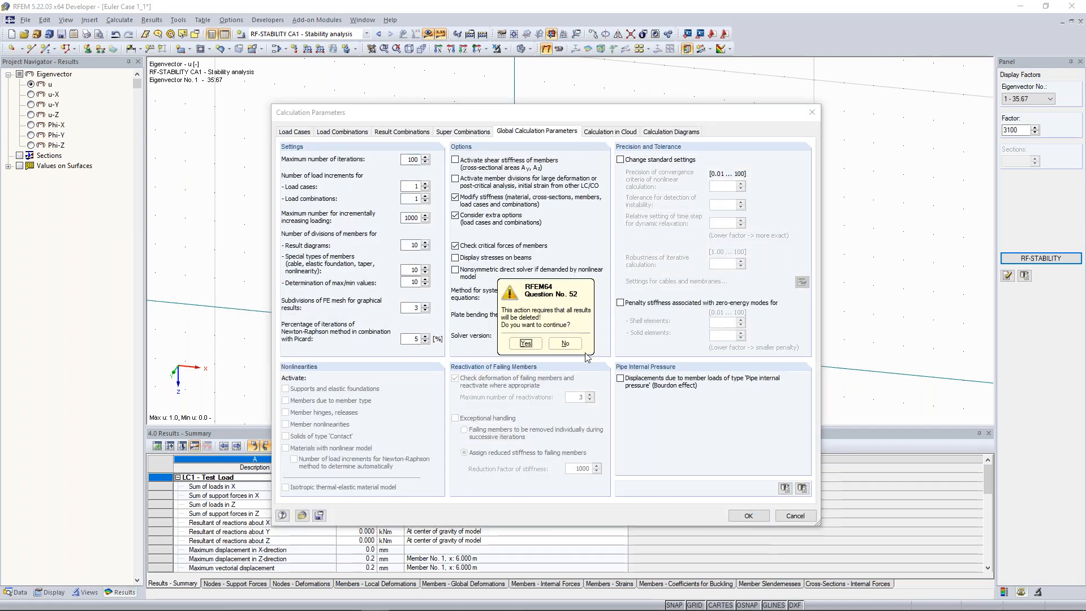
left_click(525, 343)
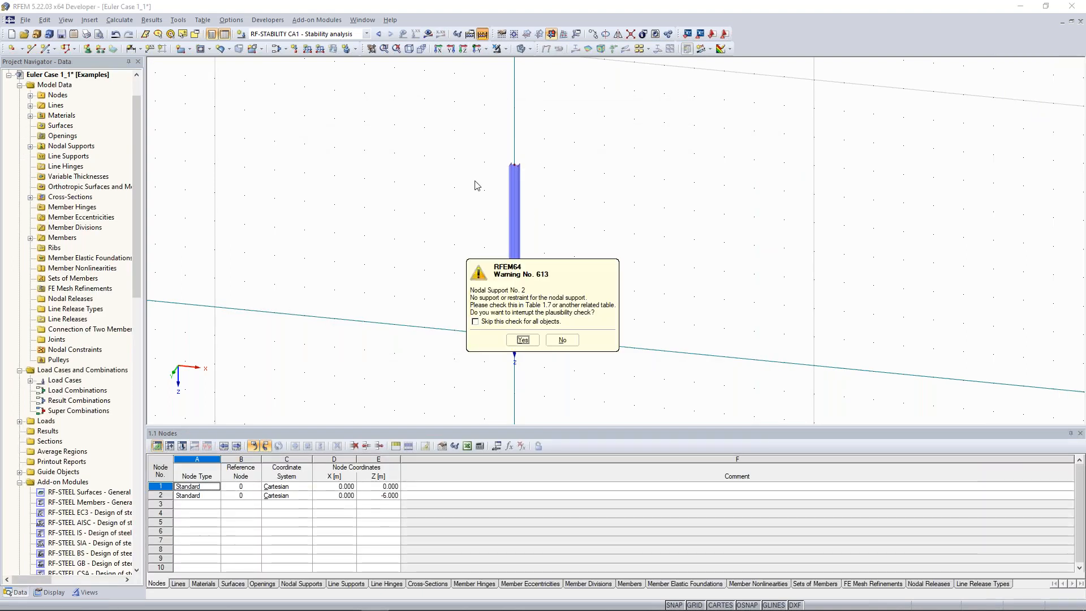
Step: Recalculate the column's stability analysis, skipping the nodal support check for all objects
left_click(476, 321)
left_click(523, 340)
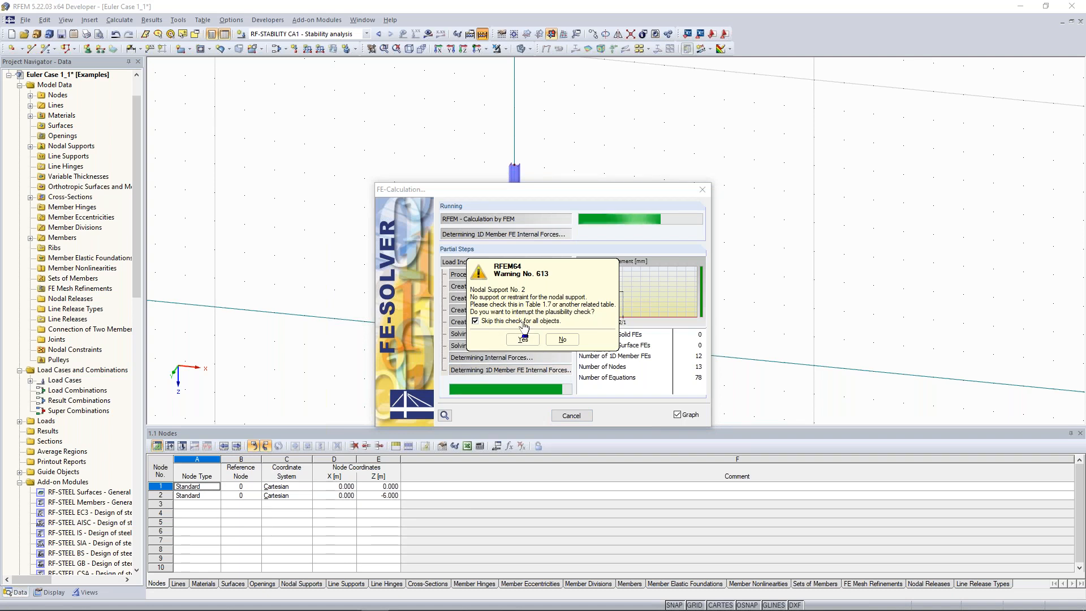
left_click(523, 337)
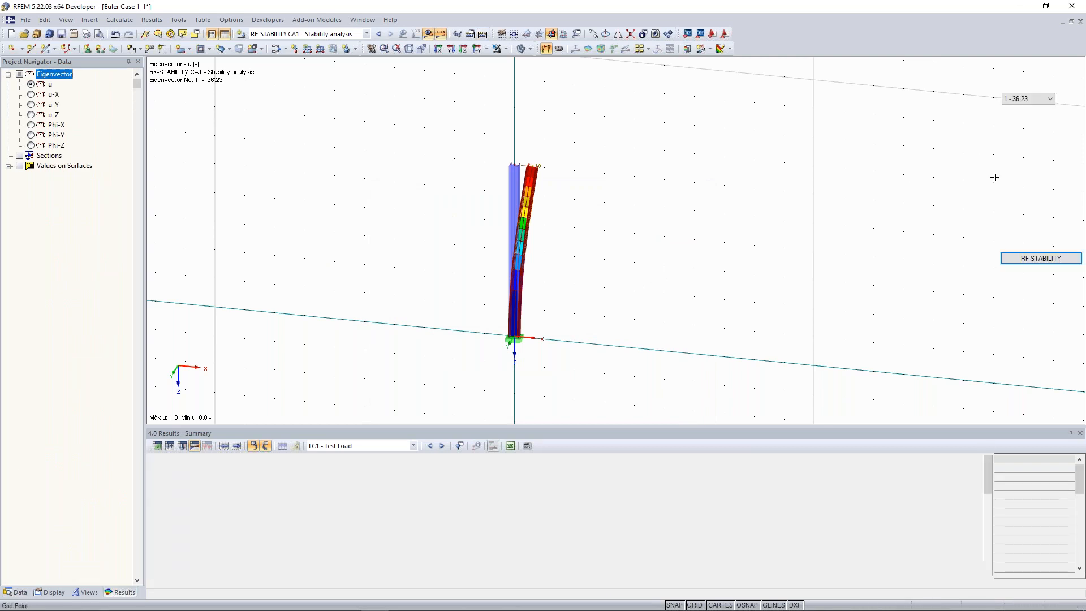
Step: Examine the critical load factors and the column's effective lengths without shear stiffness, then view eigenvector No. 1 of the column
left_click(1041, 258)
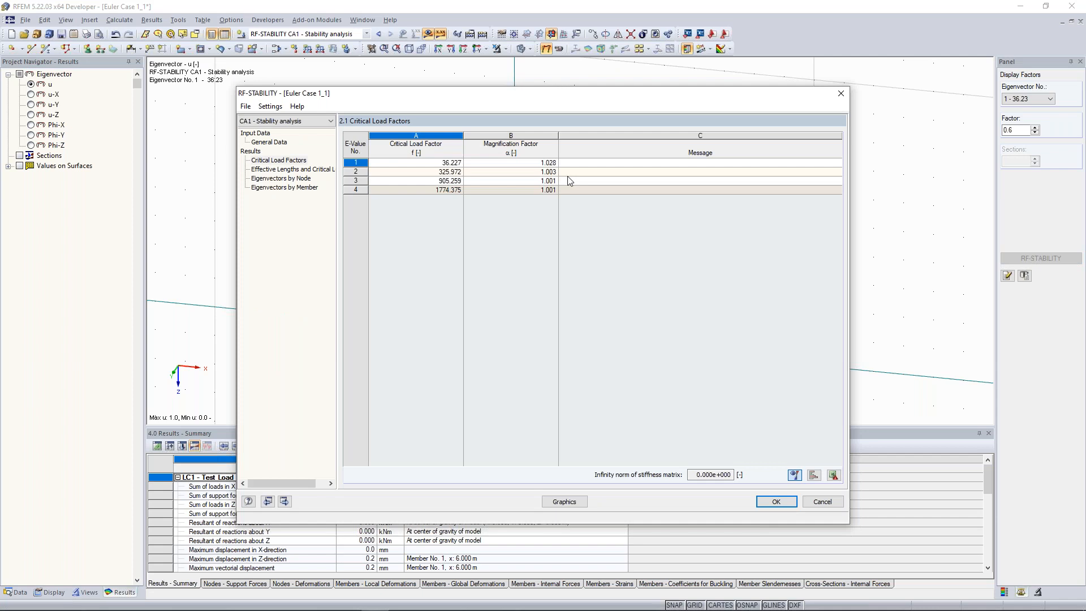
key("F2")
left_click(597, 164)
left_click(518, 163)
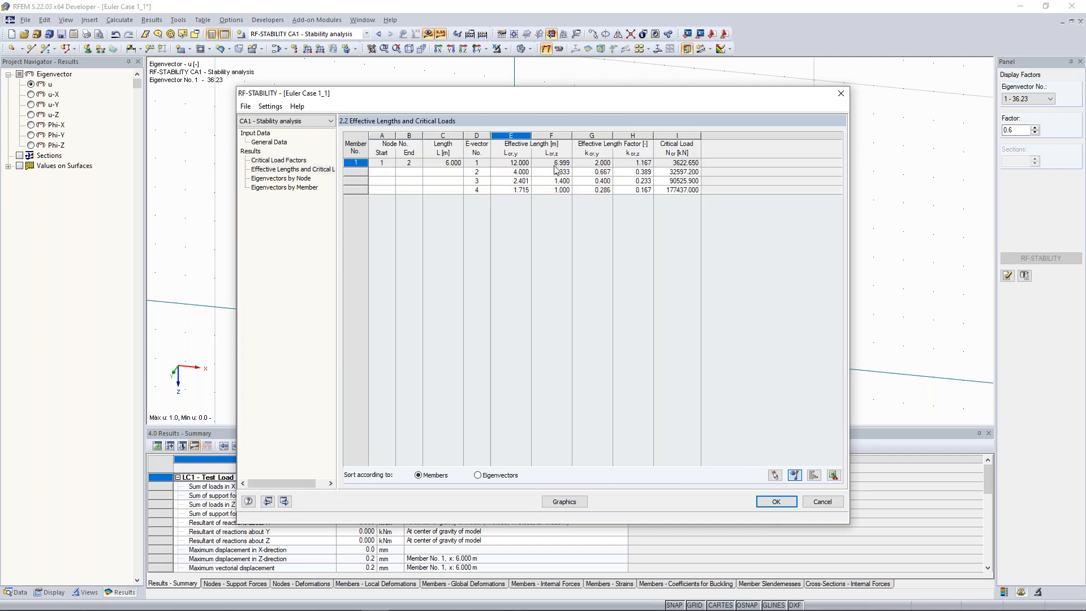
left_click(592, 164)
left_click(845, 93)
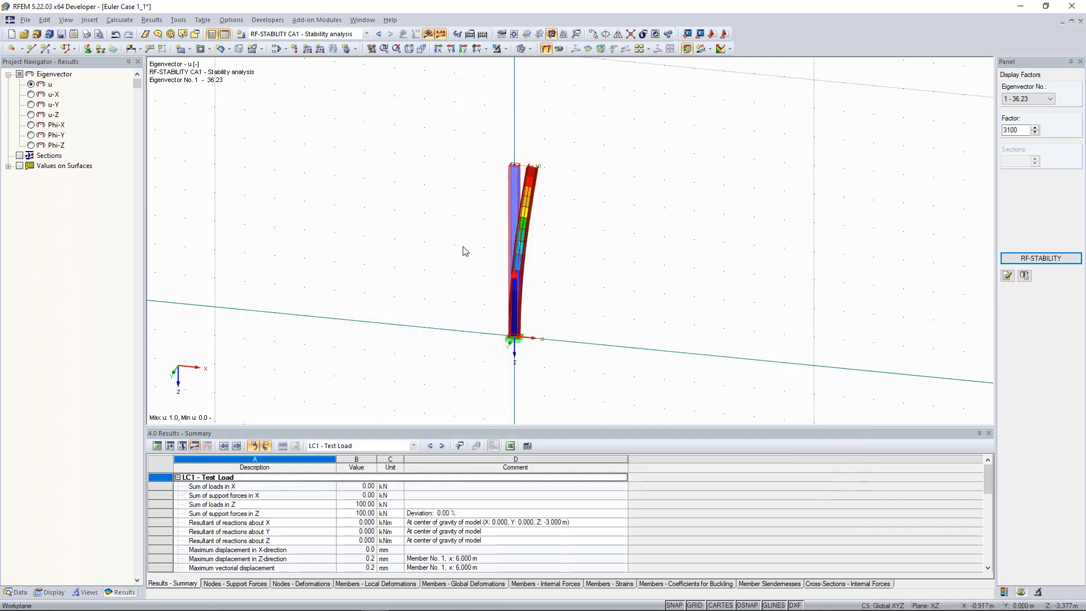
scroll(469, 248, "up", 1)
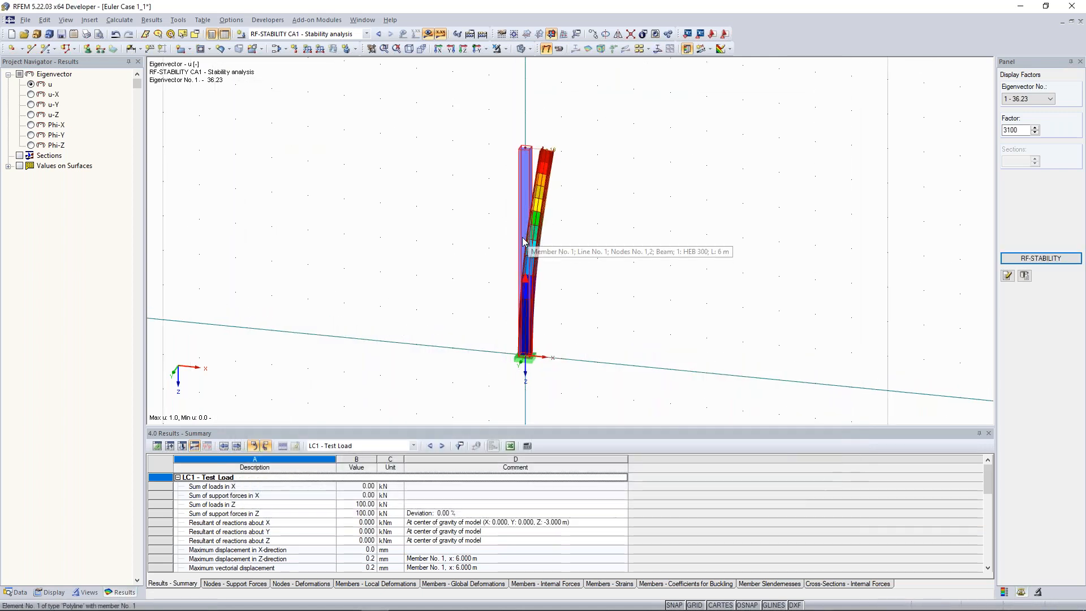
middle_click_drag(526, 243, 550, 236)
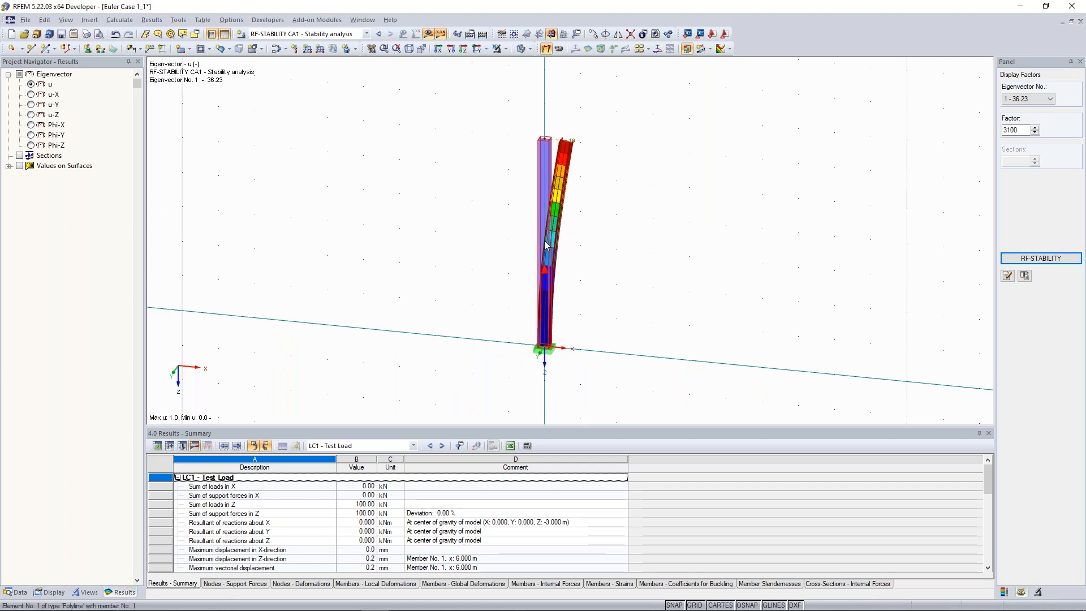
Step: Divide the column at mid-height with an intermediate node at Z = -3.000 m and recalculate the stability analysis
left_click(441, 34)
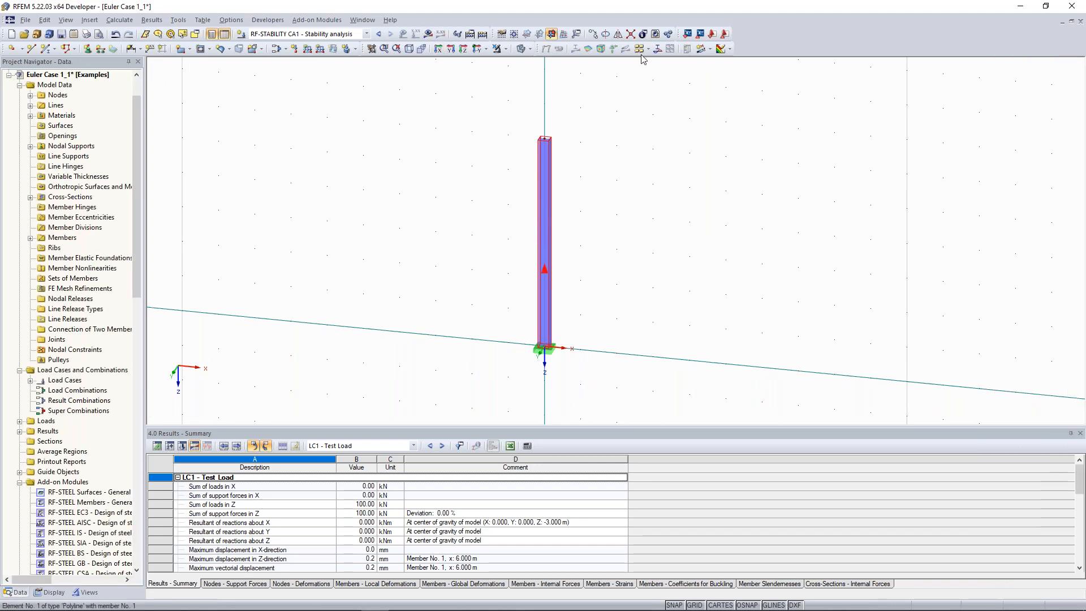
right_click(542, 254)
left_click(641, 53)
left_click(609, 253)
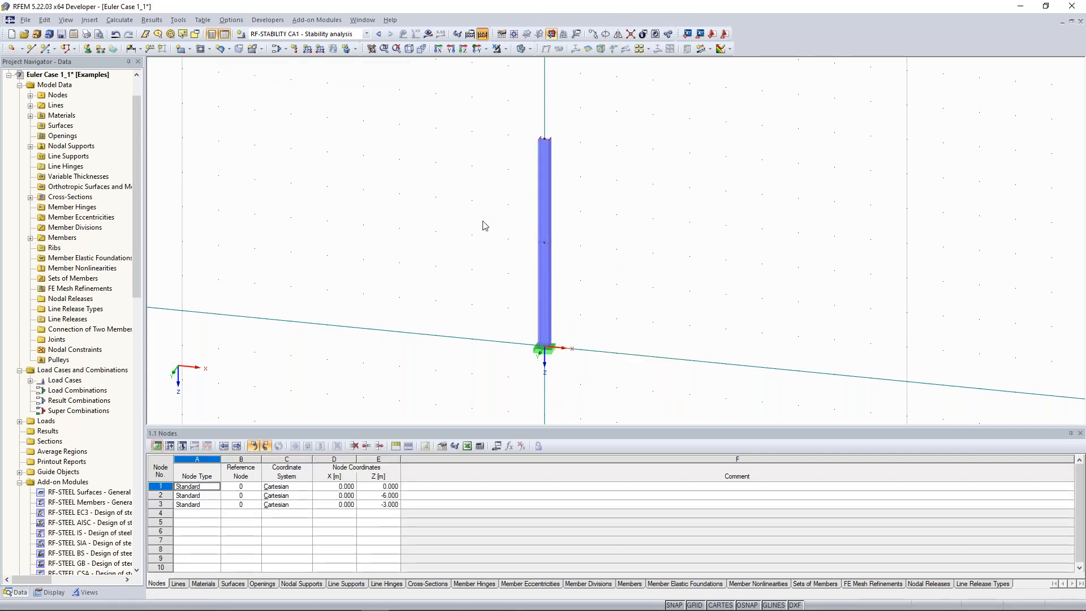
left_click(523, 340)
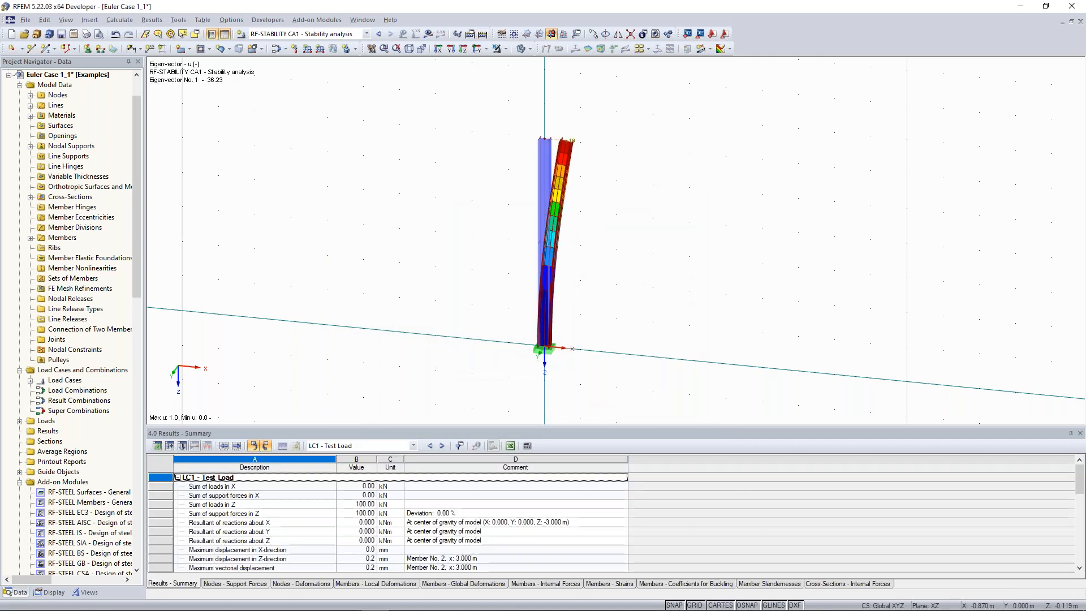
Step: Compare the effective lengths, length factors and critical loads of members 1 and 2 in the RF-STABILITY results
left_click(1015, 256)
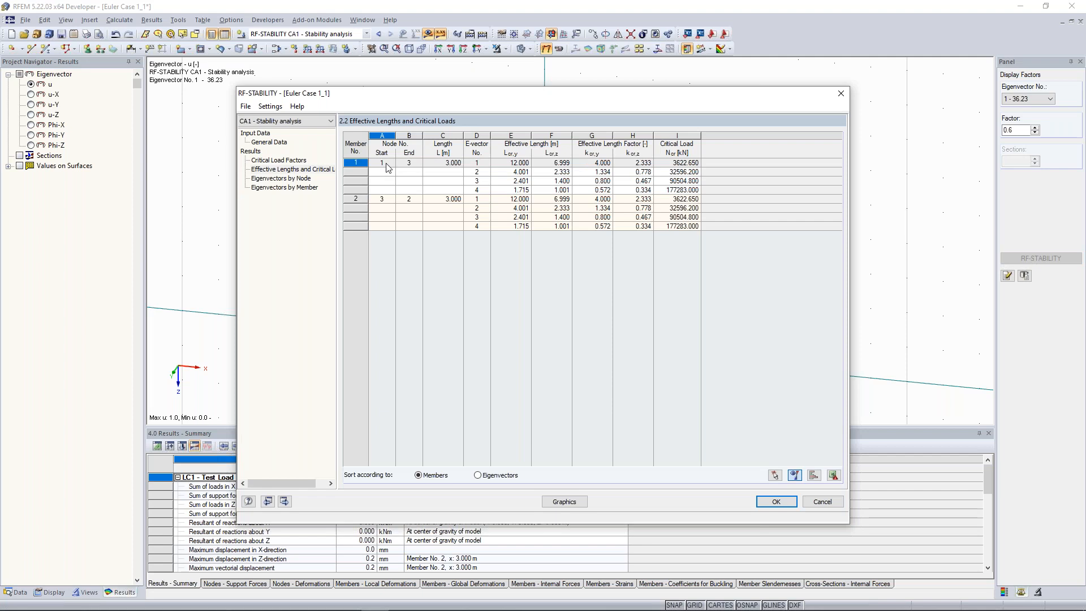
left_click(600, 163)
left_click(514, 163)
left_click(508, 184)
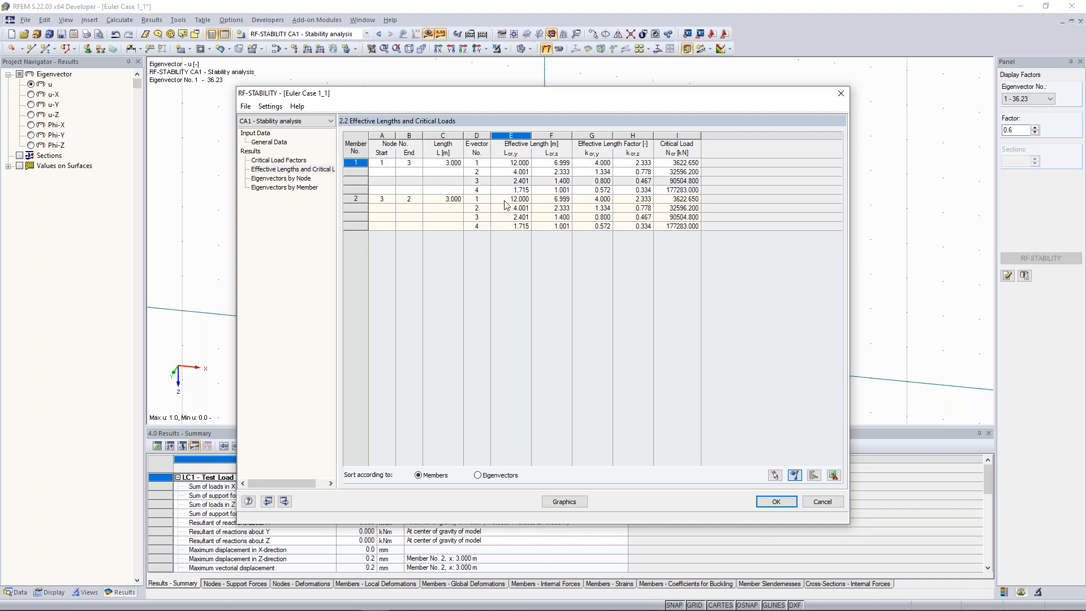
left_click(504, 201)
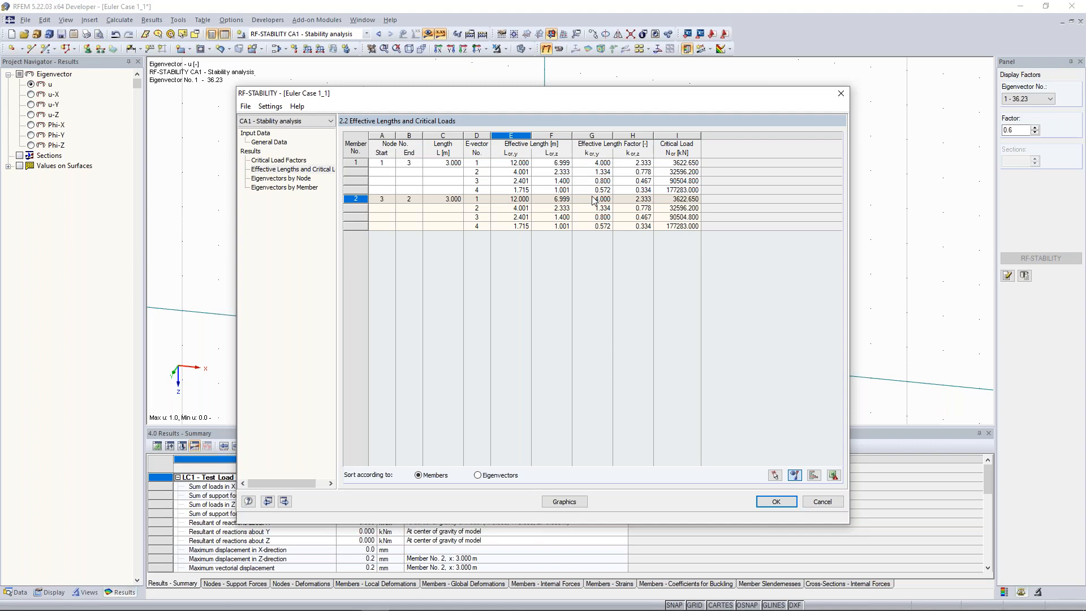
left_click(841, 93)
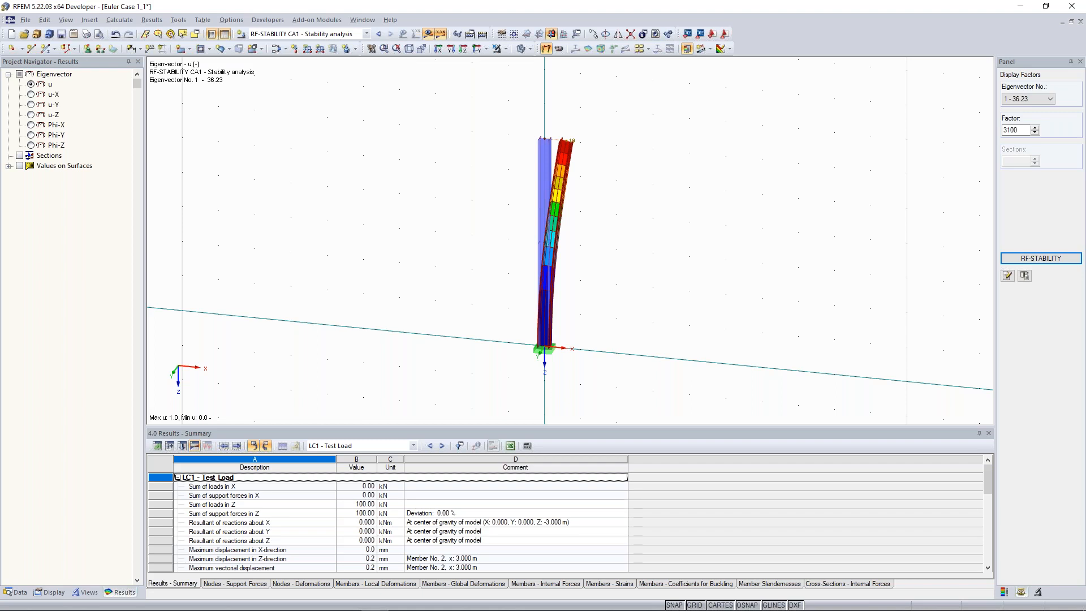
Step: Show the 1.17 Members table enlarged, enter line number 3 in the member 3 row, and shrink the table area again
left_click_drag(526, 432, 524, 371)
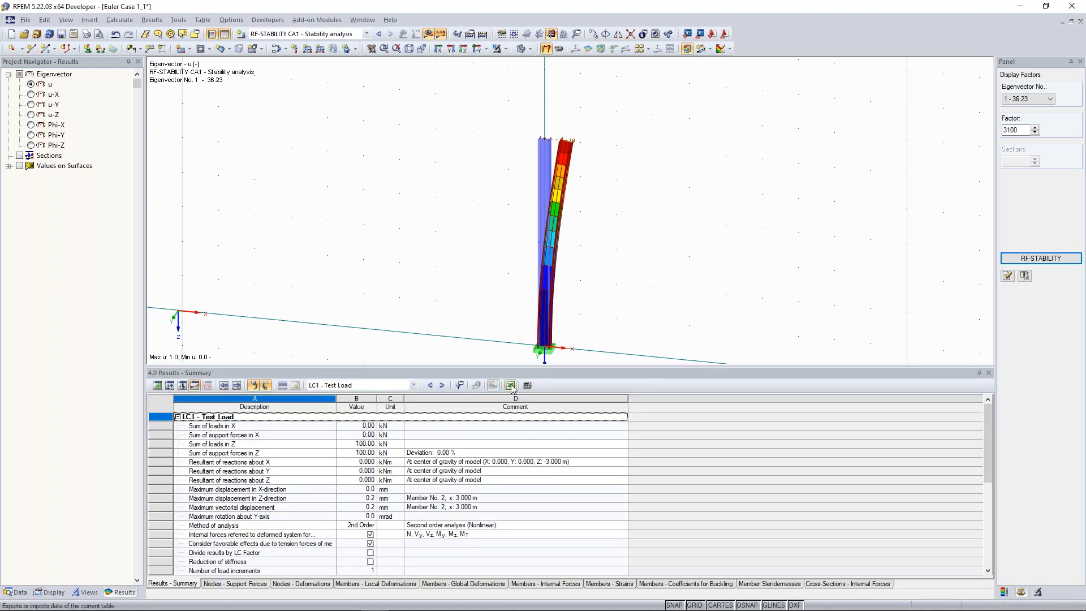
left_click(510, 385)
left_click(169, 386)
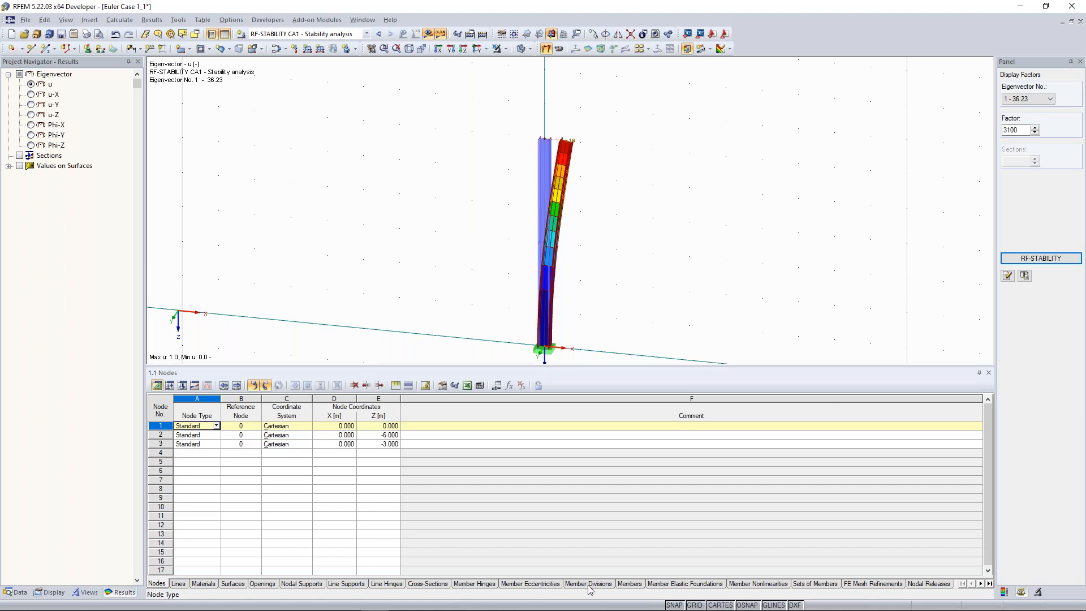
left_click(629, 584)
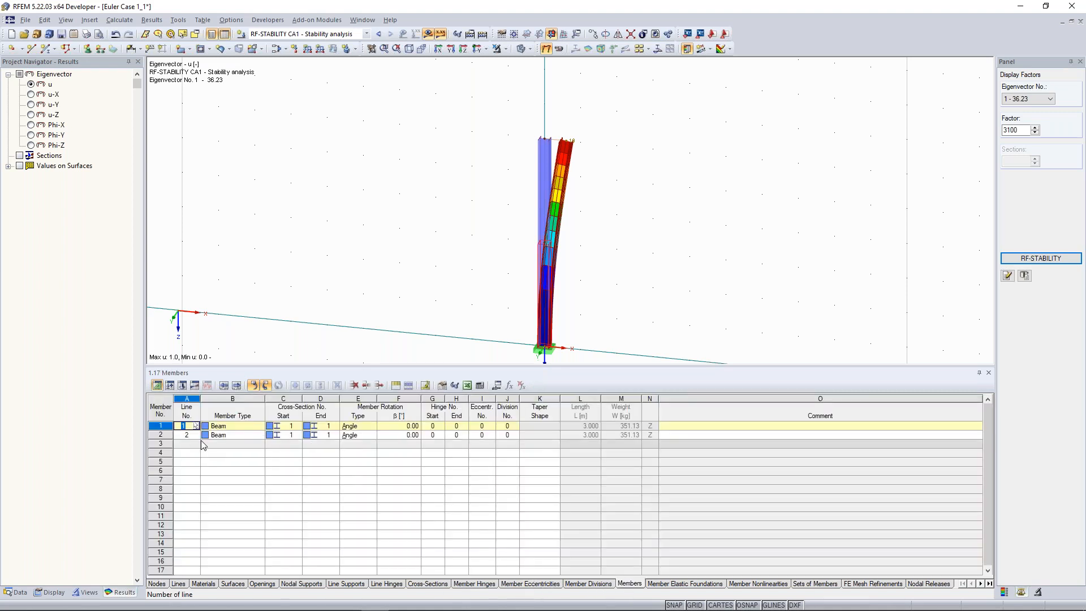
left_click(190, 444)
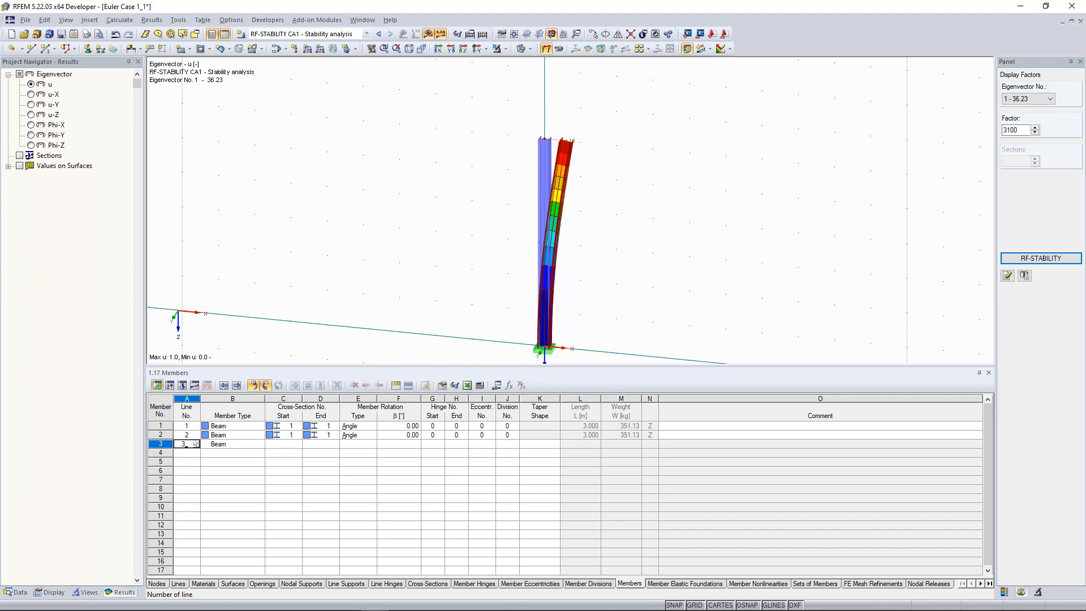
left_click(451, 206)
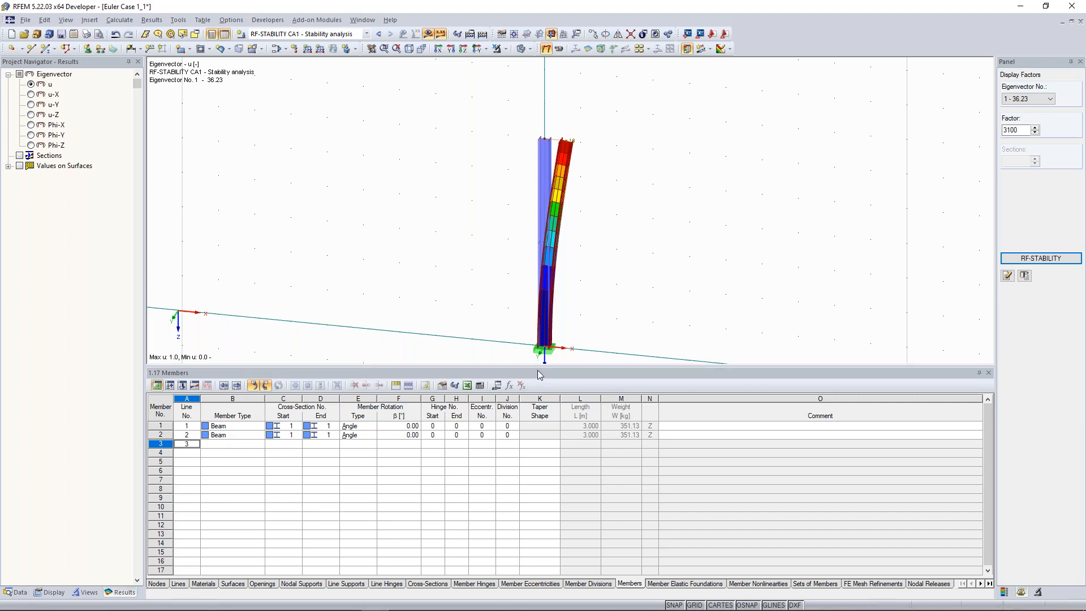
left_click_drag(542, 366, 549, 448)
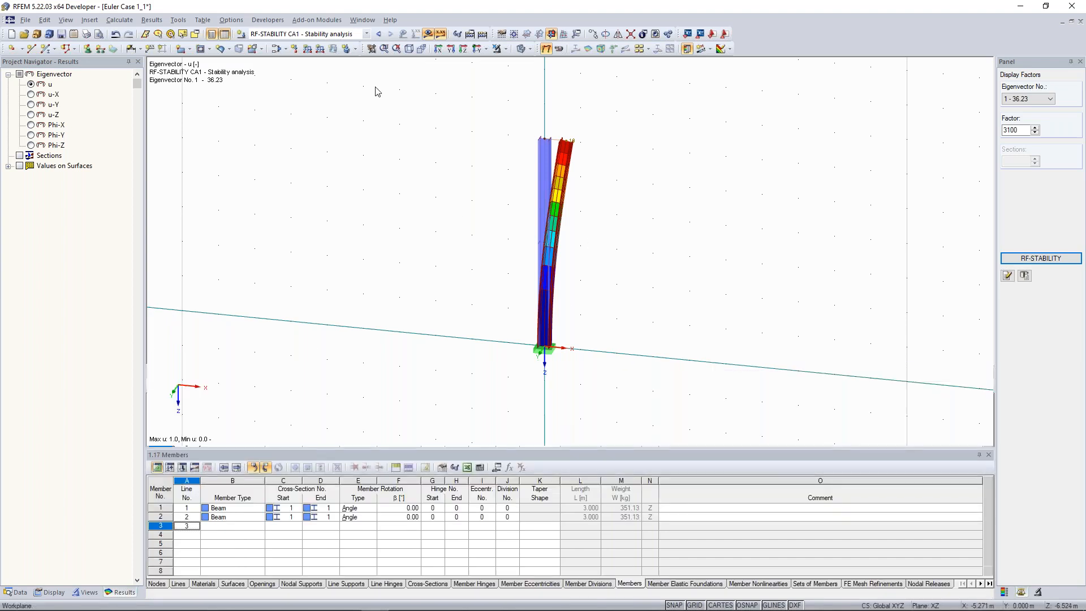
left_click(359, 20)
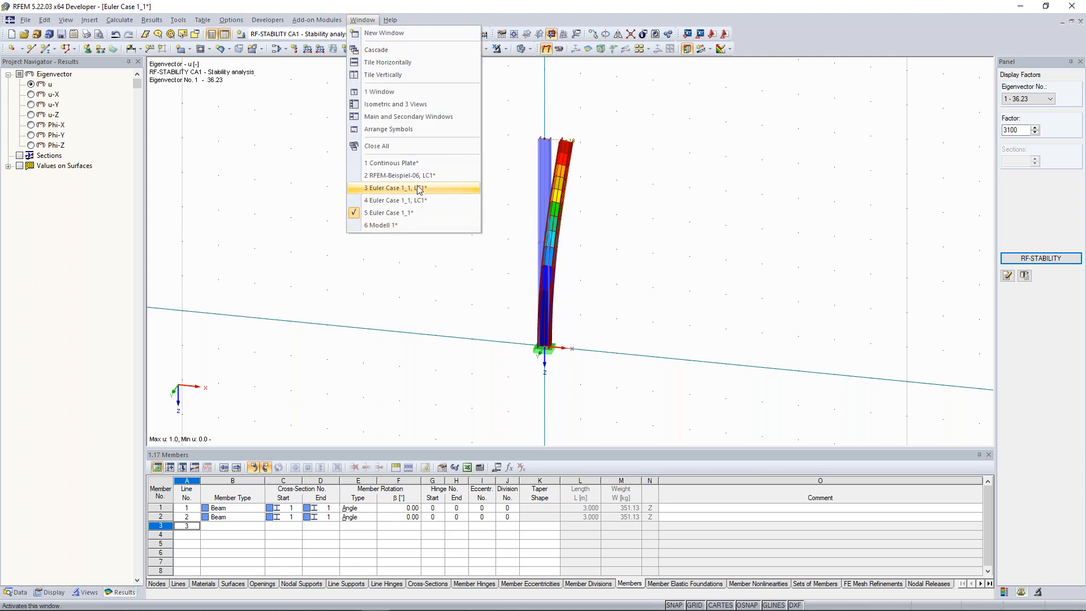
left_click(393, 290)
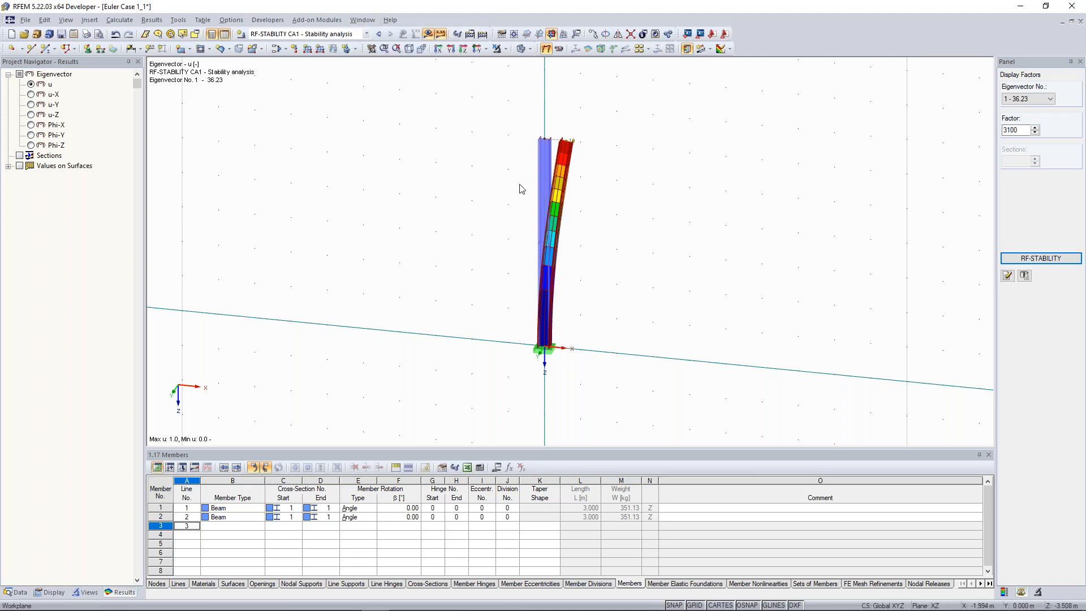
scroll(702, 255, "down", 2)
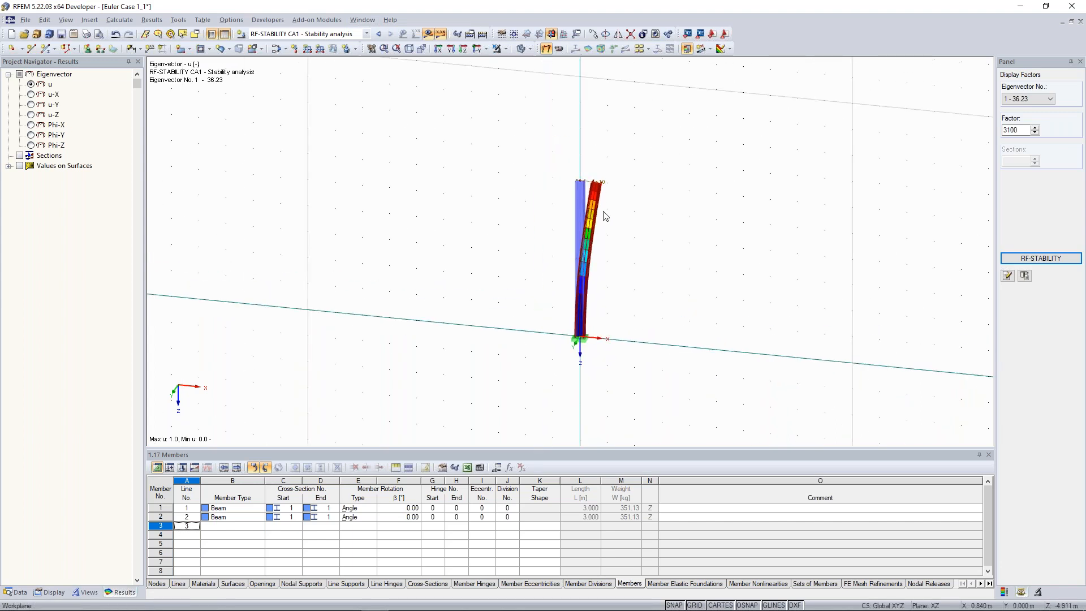
Step: Change the model type of Euler Case 1_1 to 3D in the model's general data
left_click(20, 593)
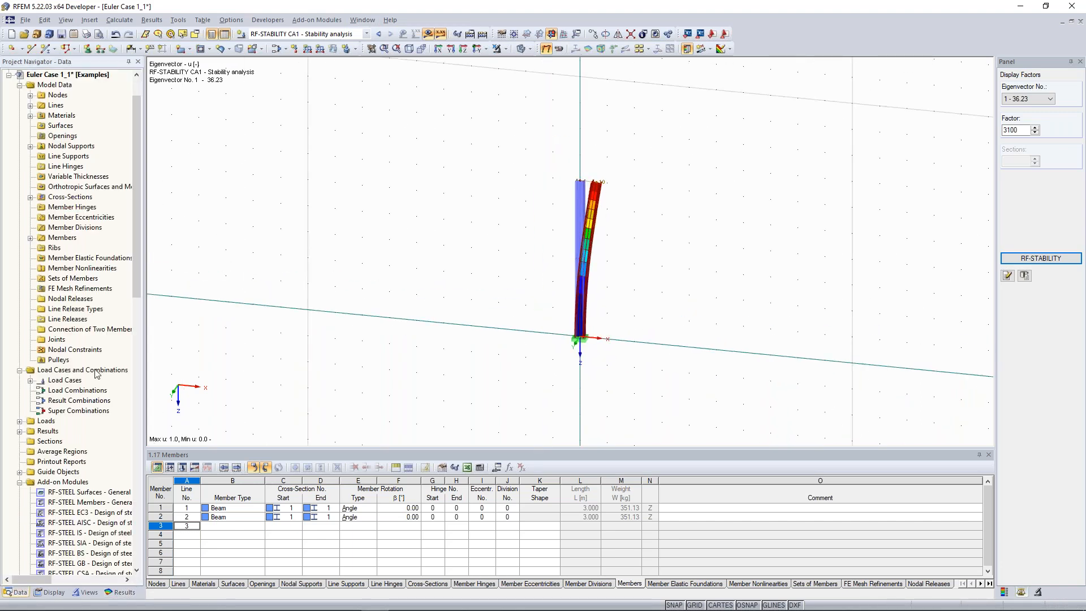
scroll(121, 197, "up", 2)
right_click(77, 123)
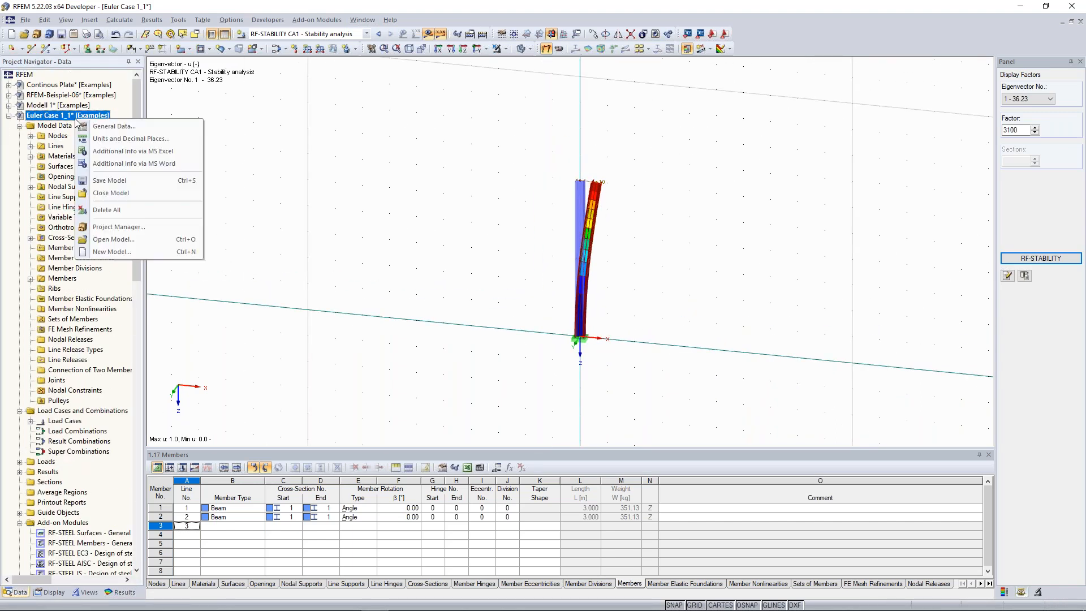
left_click(120, 134)
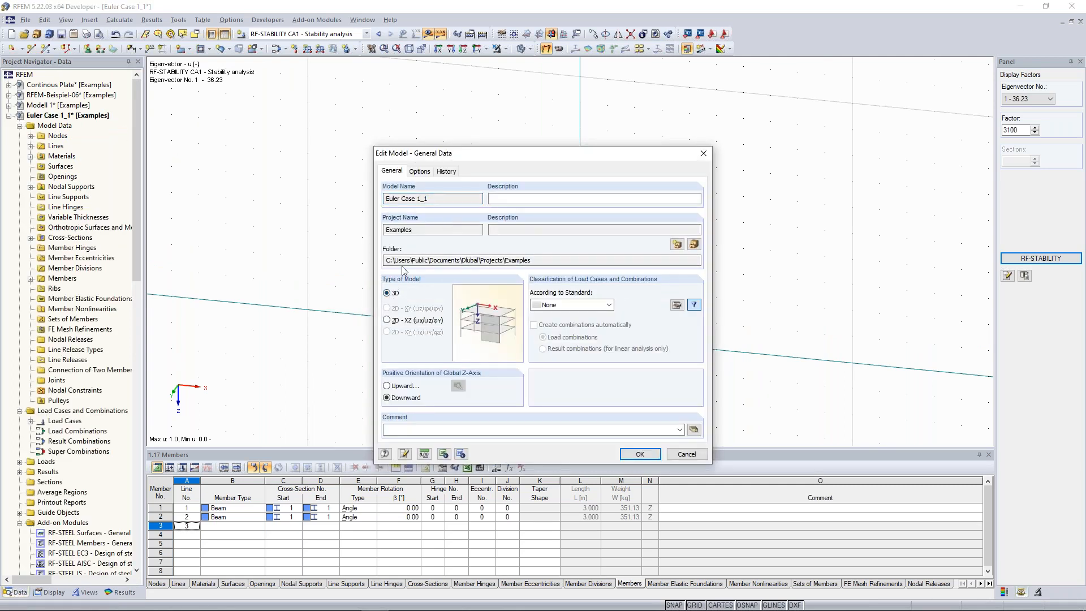
left_click(642, 455)
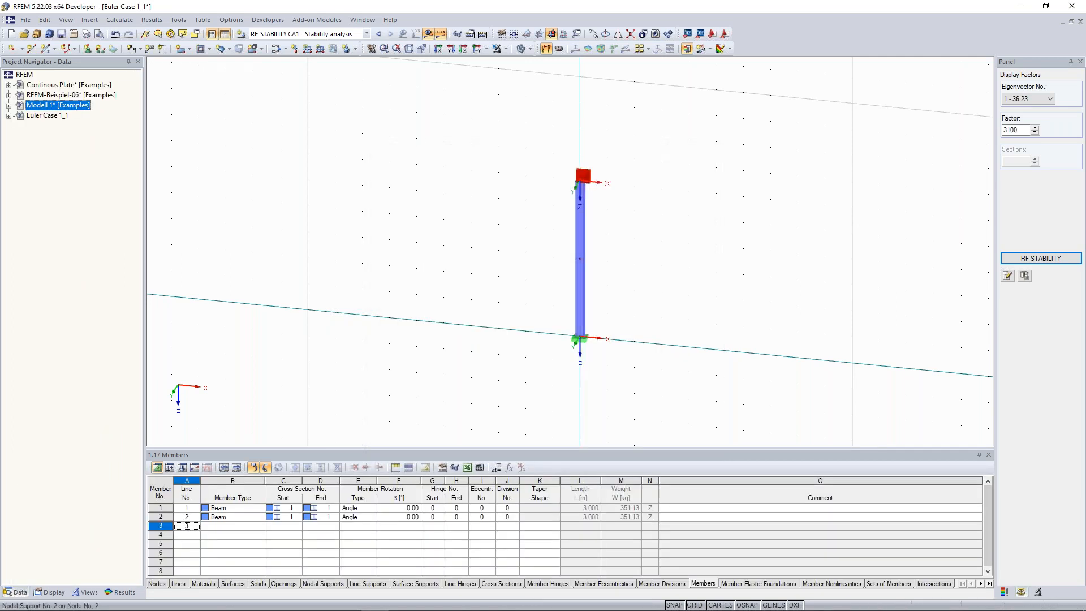
Step: Remove the nodal support at the column top and delete the mid-height node, merging the members into one 10 m column
double_click(584, 176)
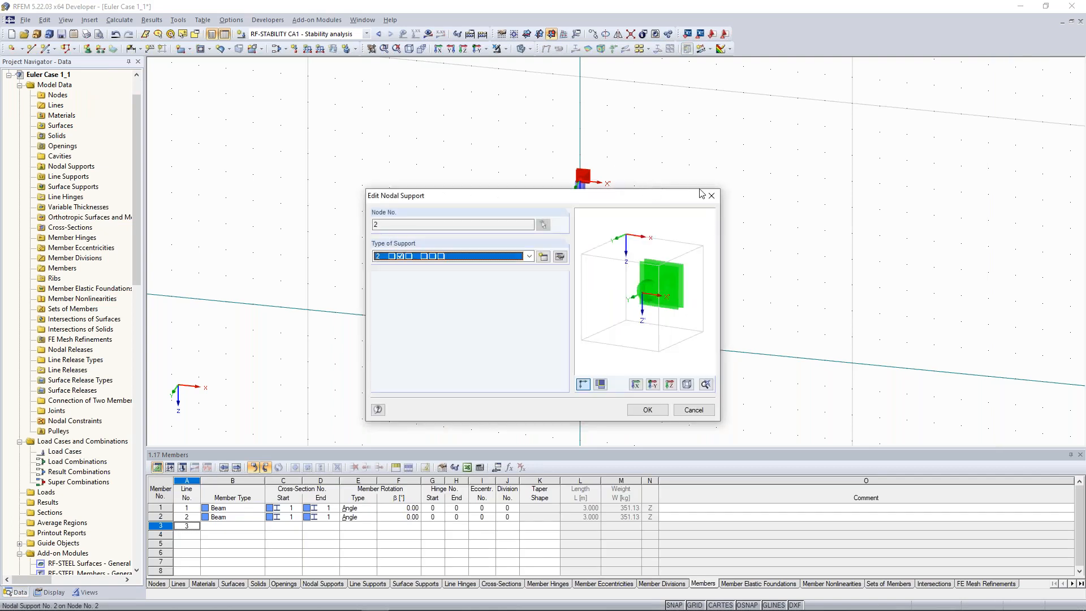
left_click(711, 195)
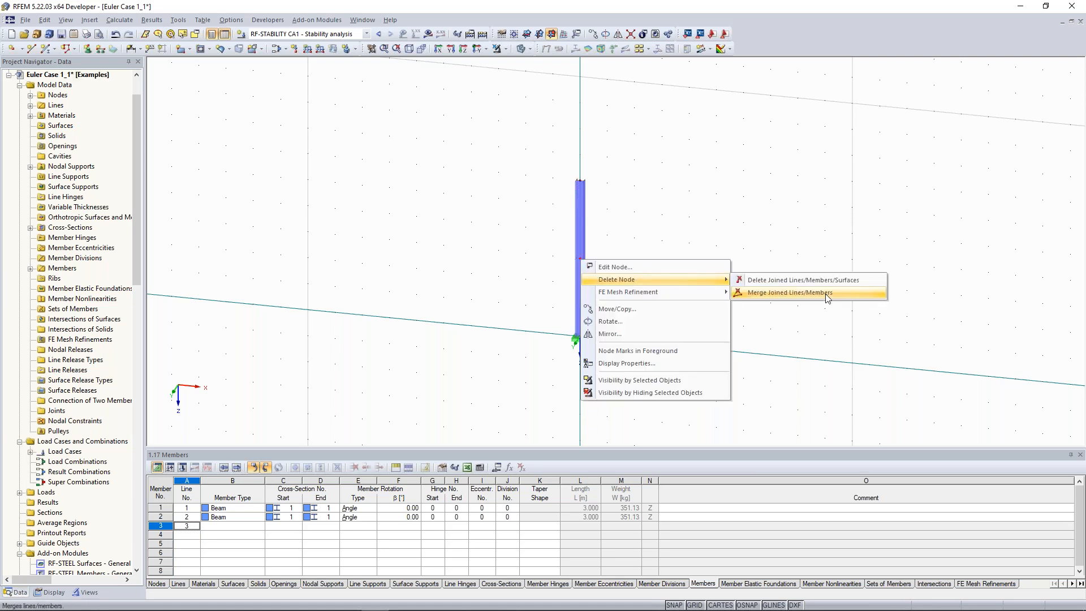
left_click(826, 293)
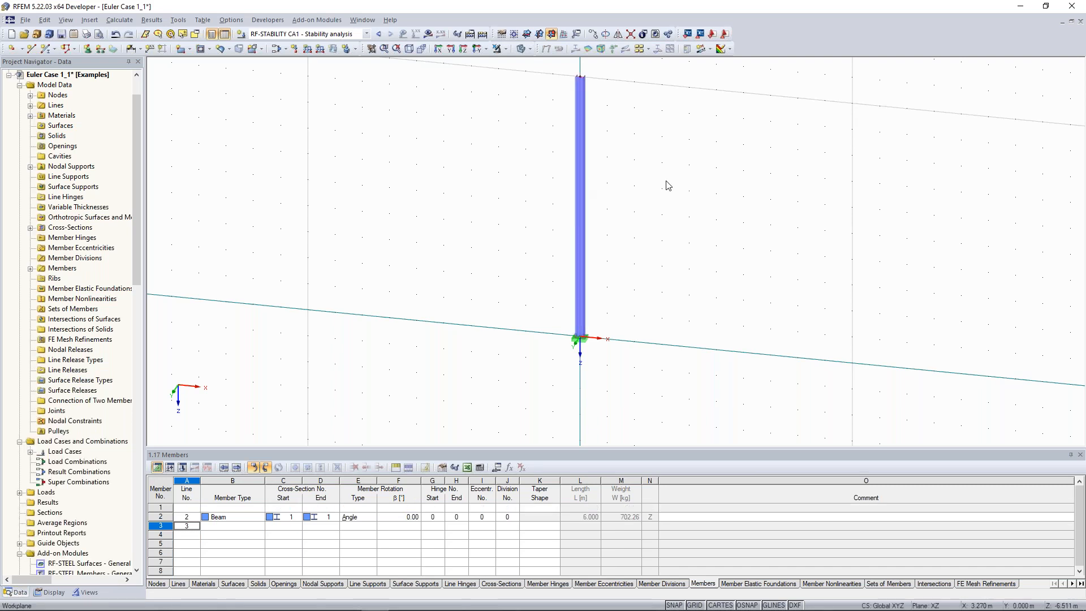
Step: Calculate the results of LC1 - Test Load and display the RF-STABILITY CA1 eigenvector of the lengthened column
left_click(429, 36)
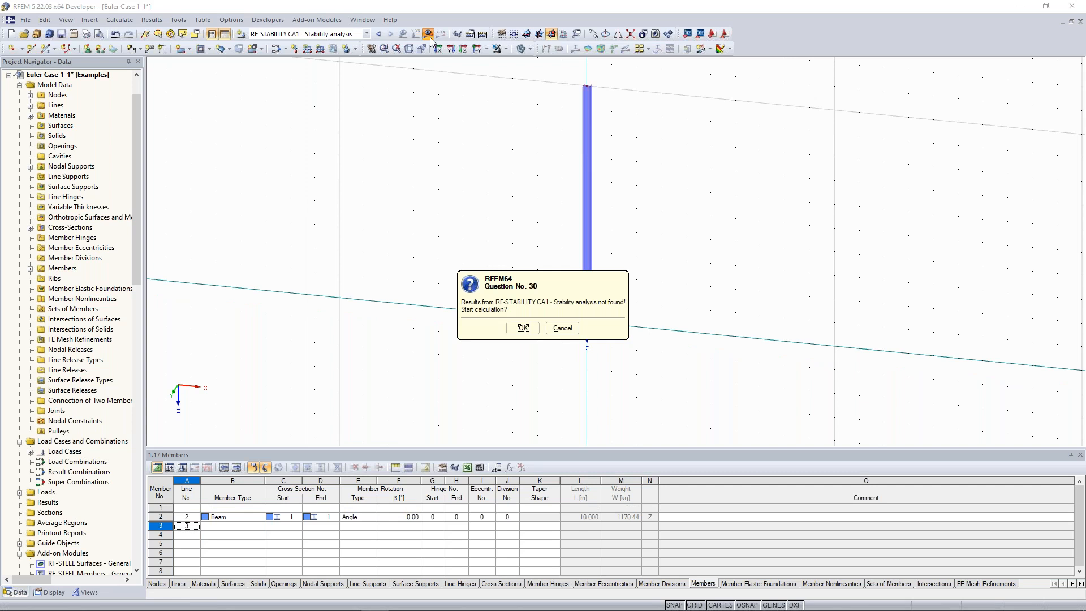
key("Escape")
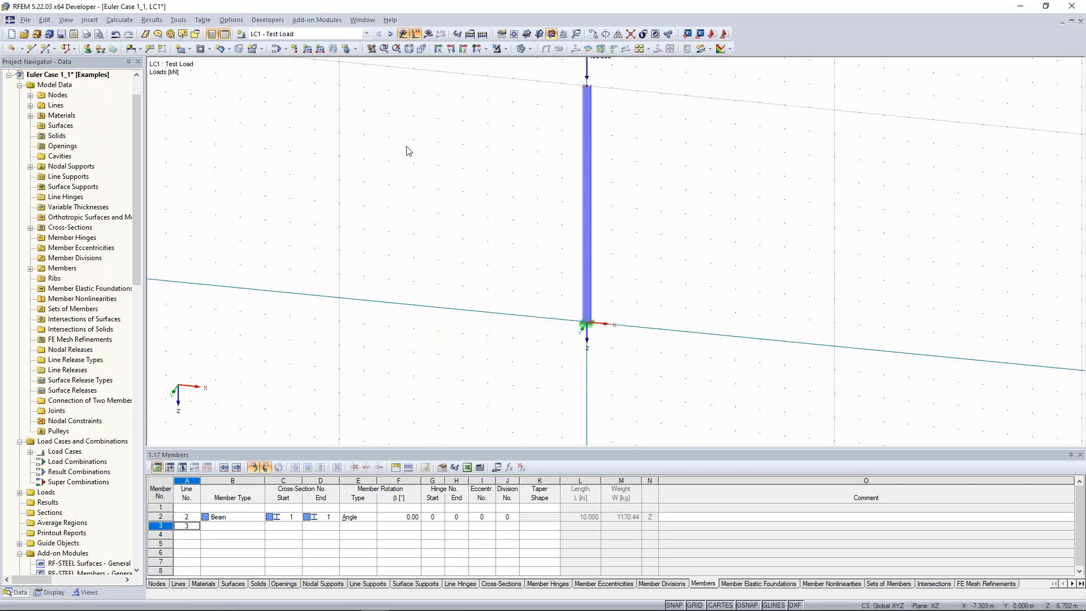
left_click(483, 34)
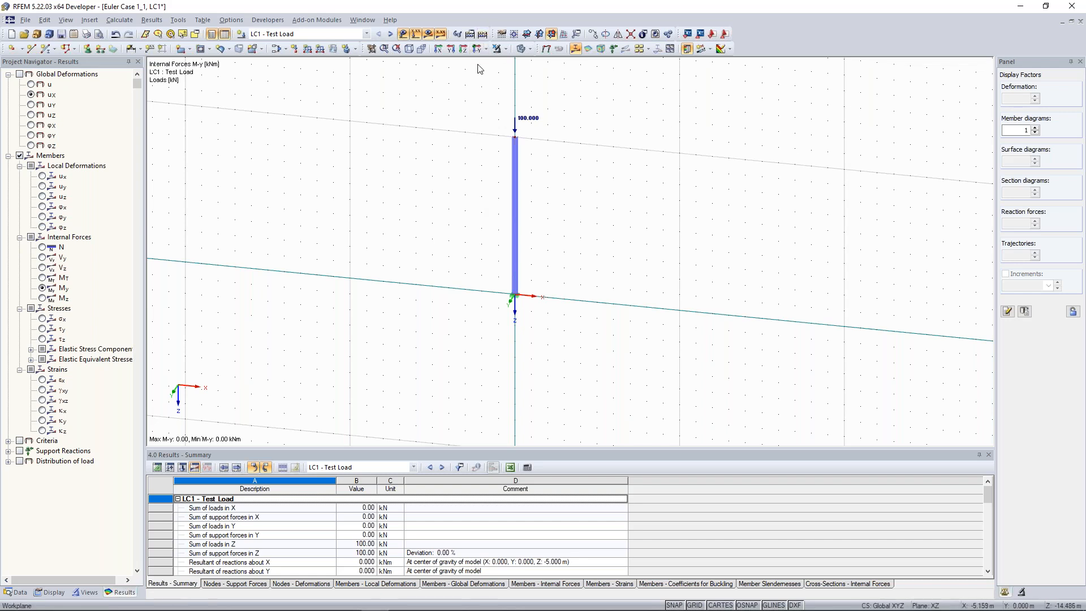
left_click(390, 35)
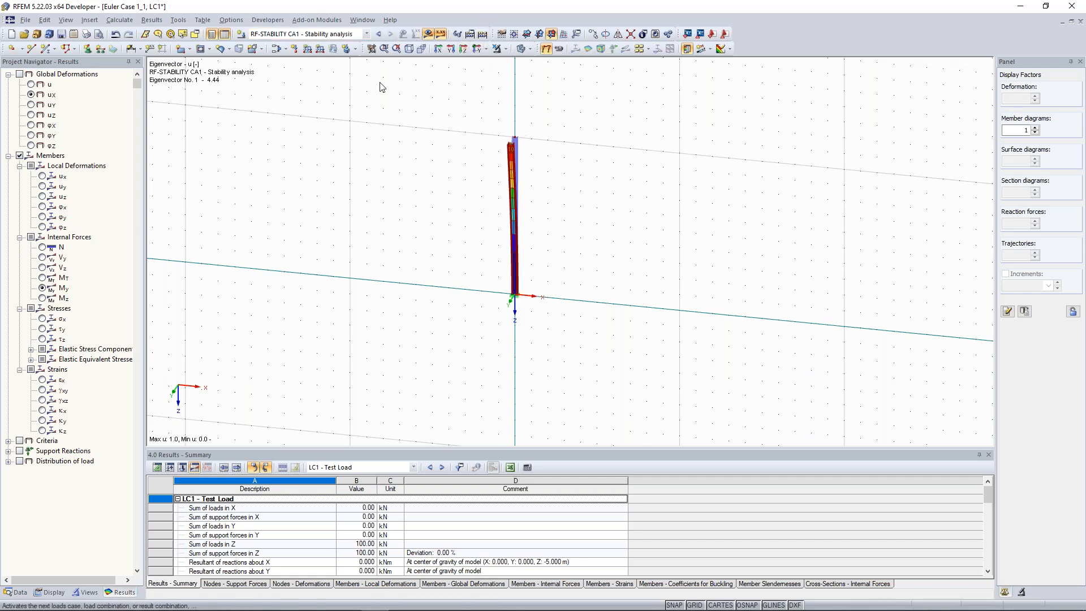
Step: Compare the buckling shapes of the column's eigenvectors No. 3, 4 and 1 in a rotated view
middle_click_drag(627, 190, 556, 196, "ctrl")
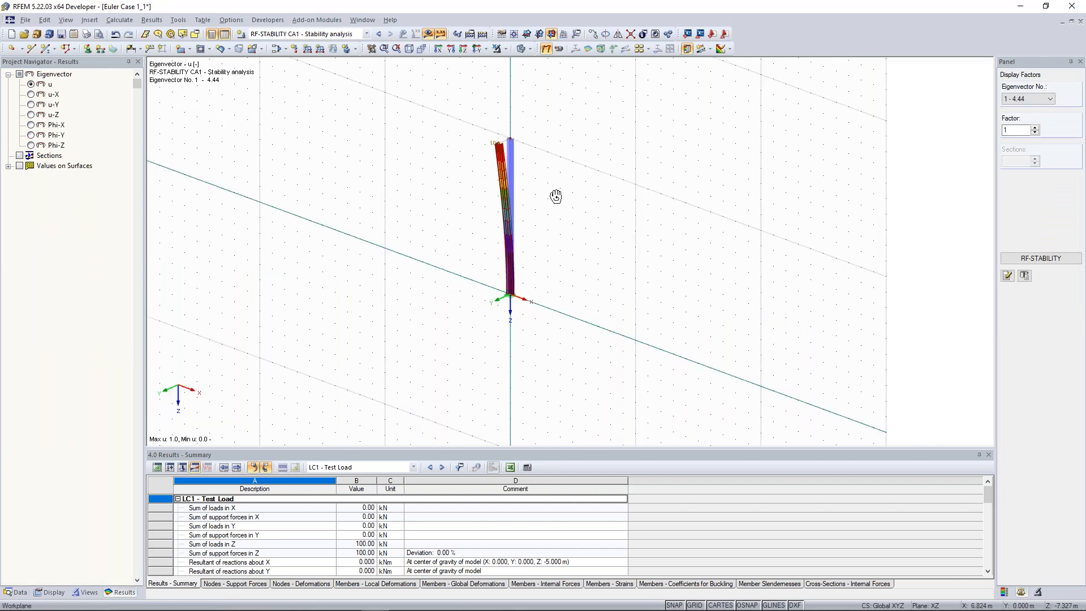
left_click_drag(556, 196, 465, 194, "ctrl")
scroll(464, 147, "up", 3)
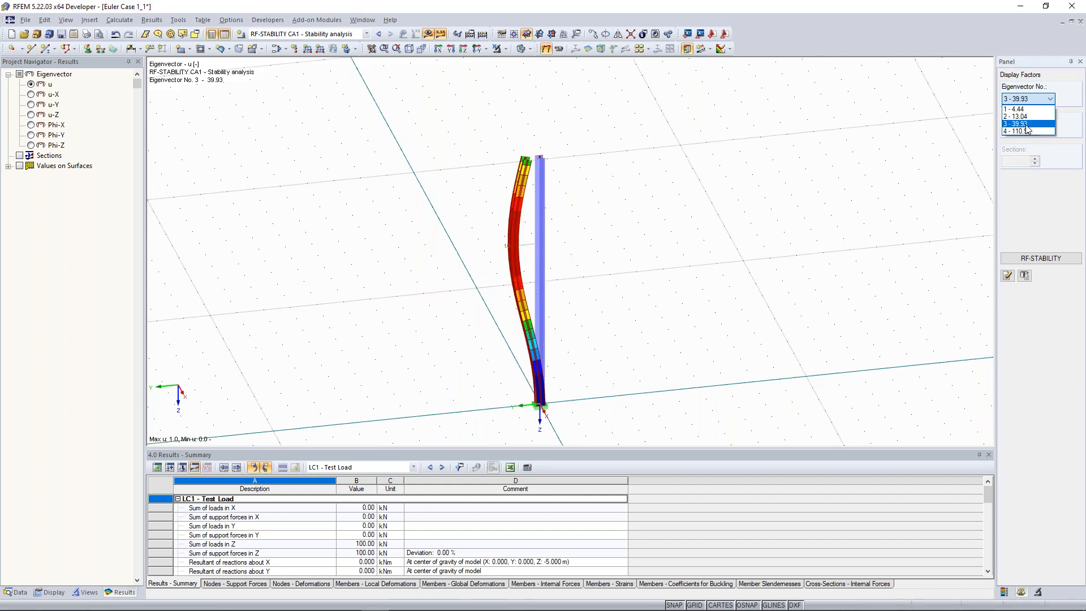
left_click(1027, 131)
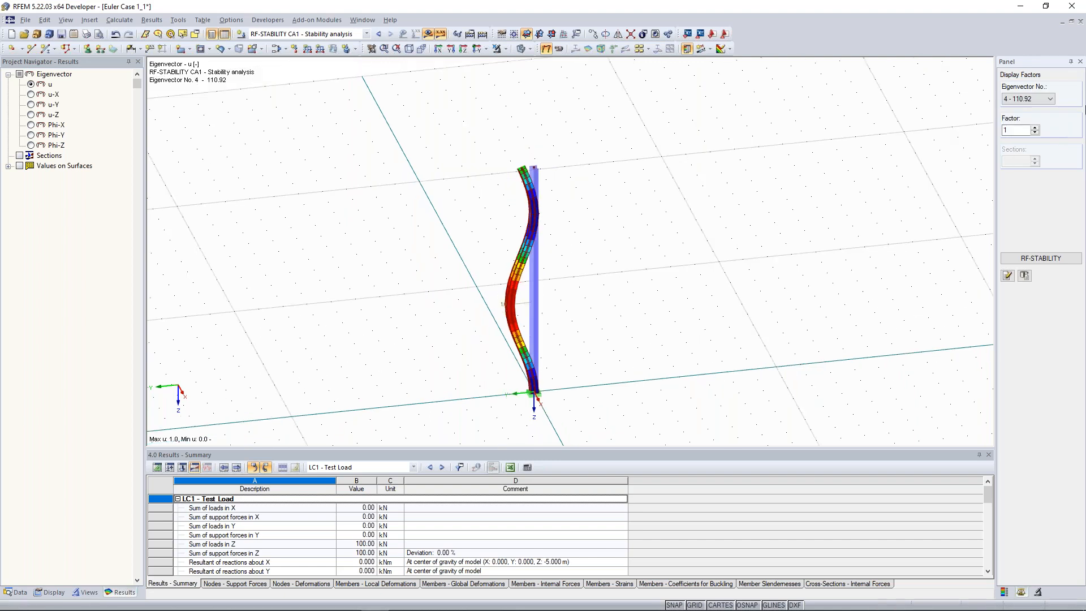
left_click(1039, 100)
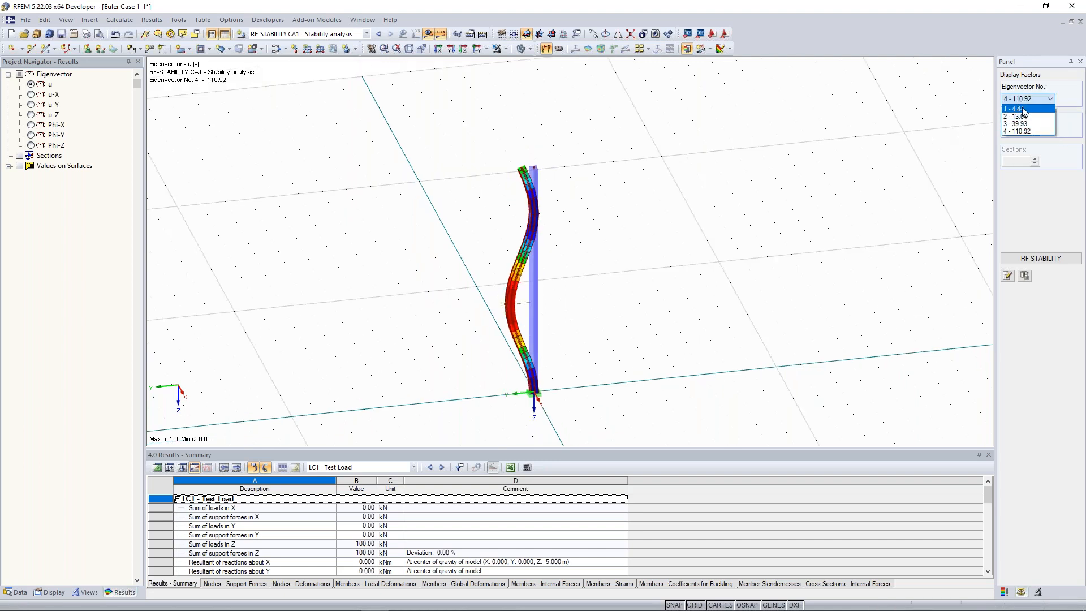
left_click(1024, 109)
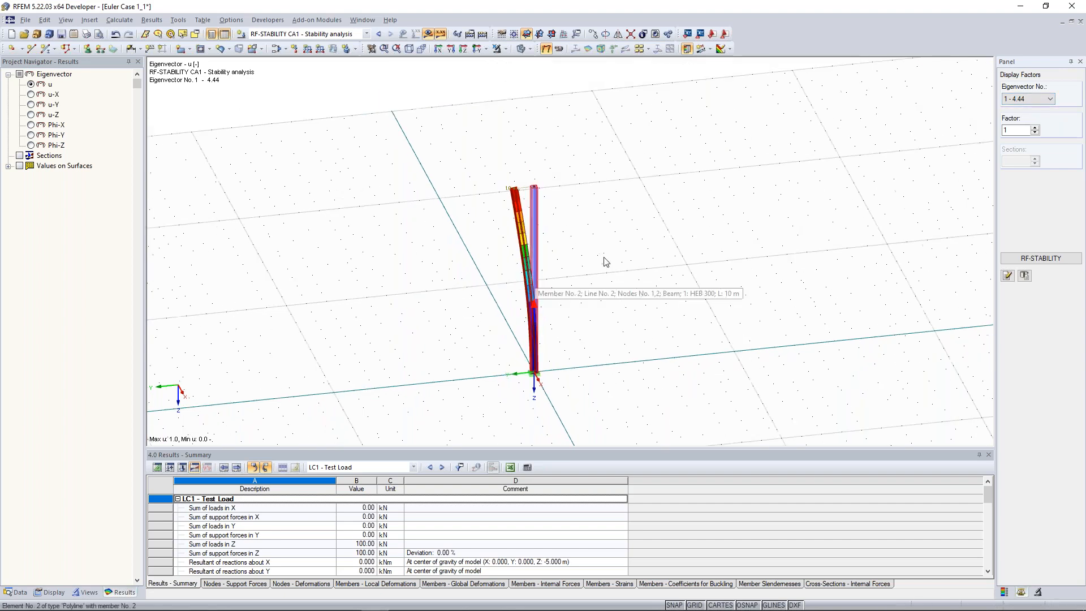
left_click(1031, 103)
left_click(708, 256)
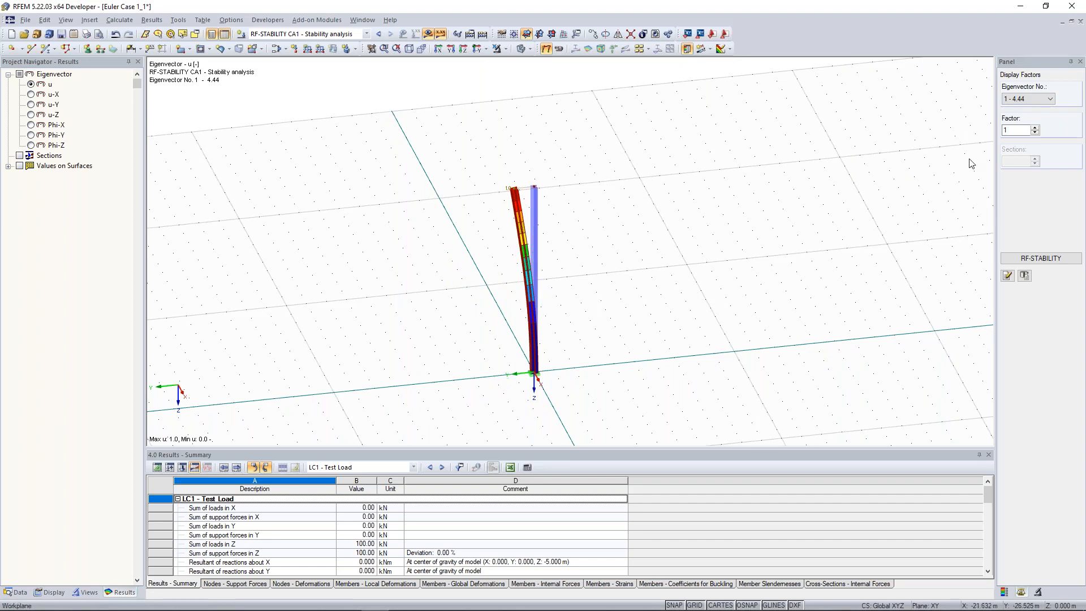
left_click(1023, 103)
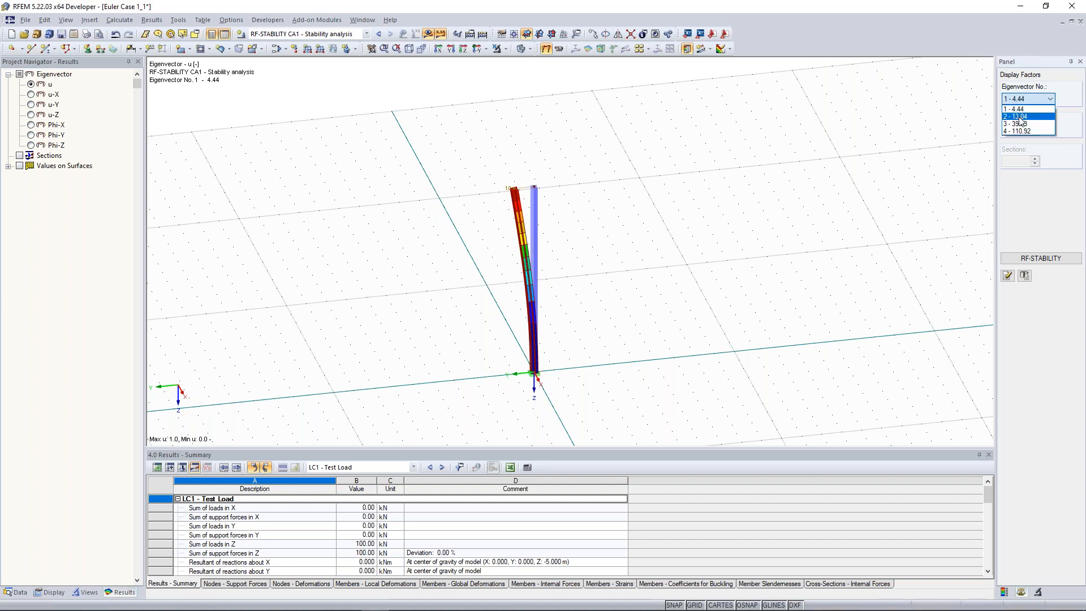
left_click(713, 229)
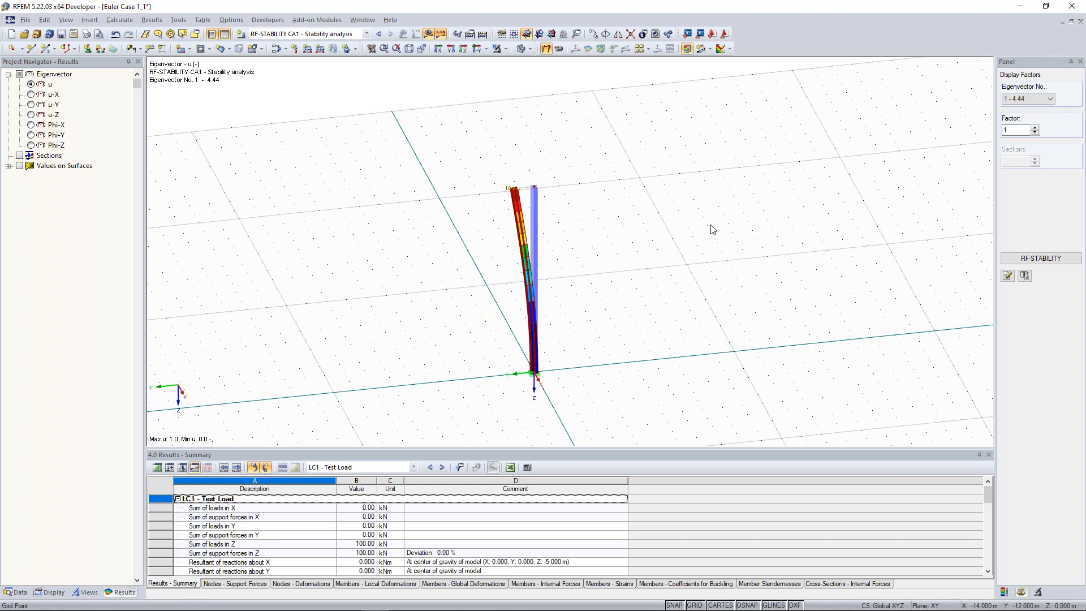
scroll(650, 243, "down", 1)
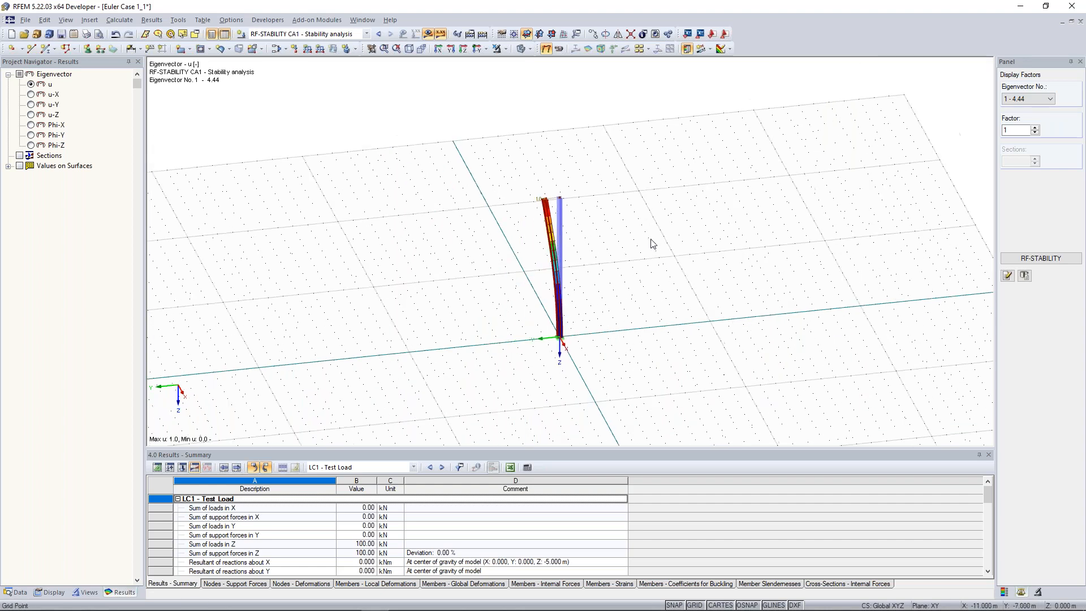
Step: Switch to the RFEM-Beispiel-06 window and open the hall model lkasjödl from the Project Manager
left_click(362, 20)
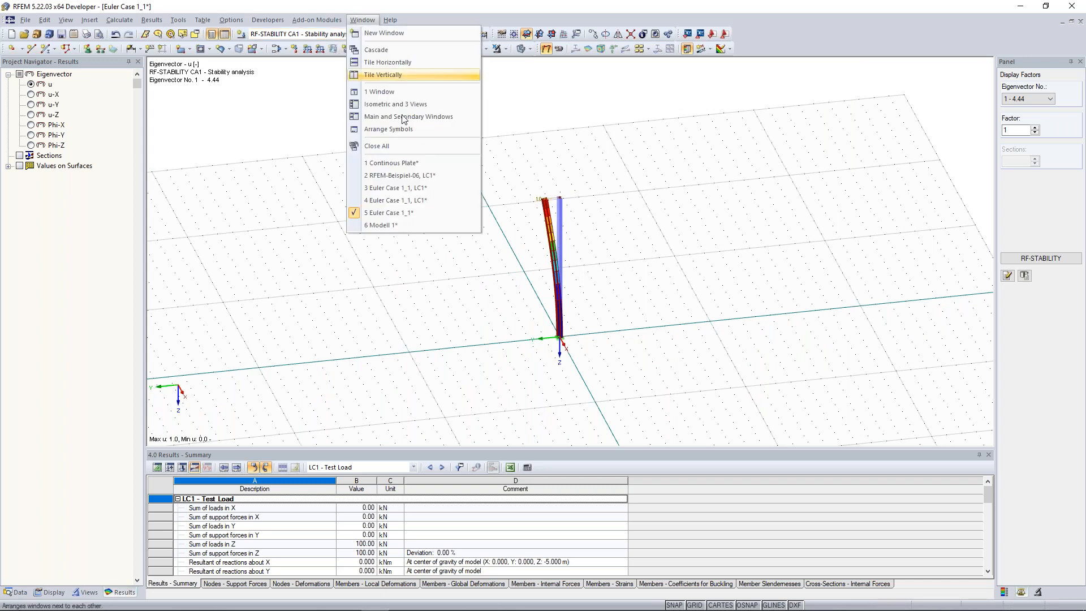
left_click(408, 178)
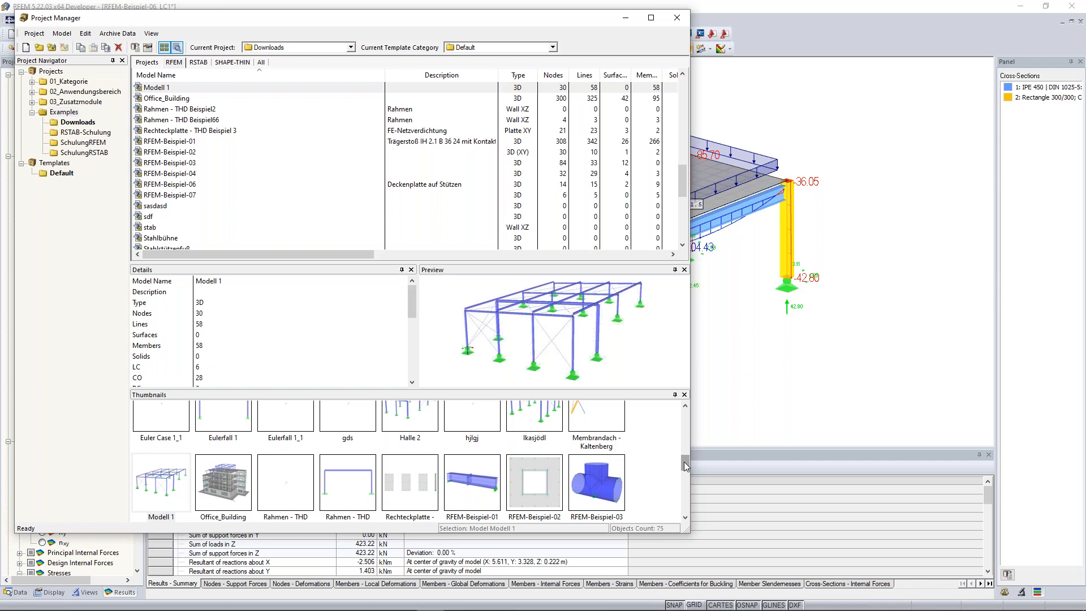
scroll(684, 461, "up", 1)
double_click(535, 417)
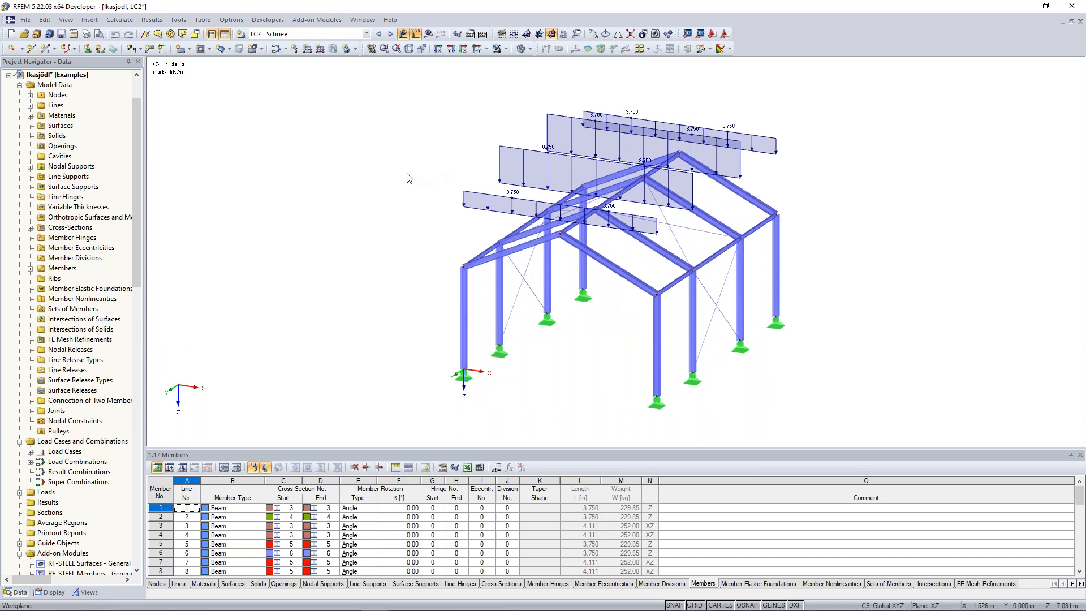
middle_click_drag(407, 174, 366, 180, "ctrl")
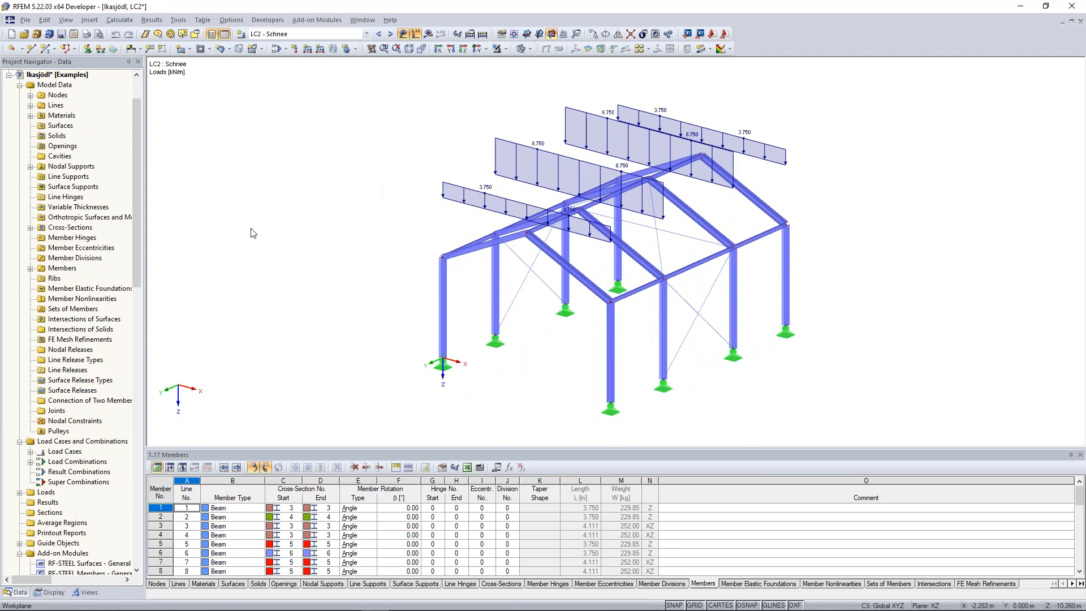
Step: Open the general data of the RF-STABILITY case CA1 - Stabilitätsanalyse for the hall model
scroll(100, 441, "down", 9)
scroll(99, 439, "down", 13)
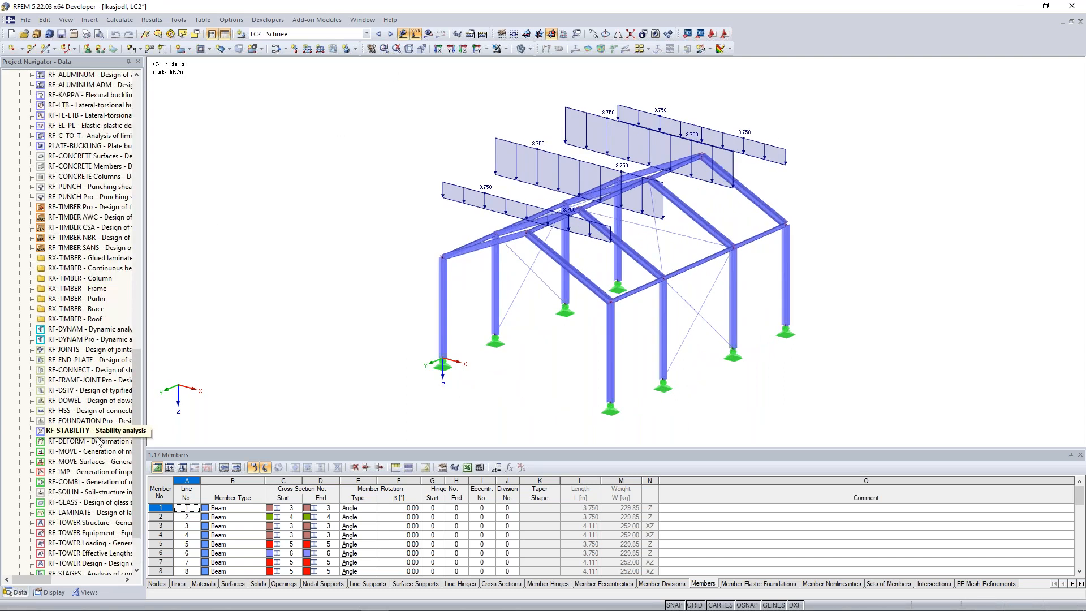
left_click(363, 35)
left_click(342, 103)
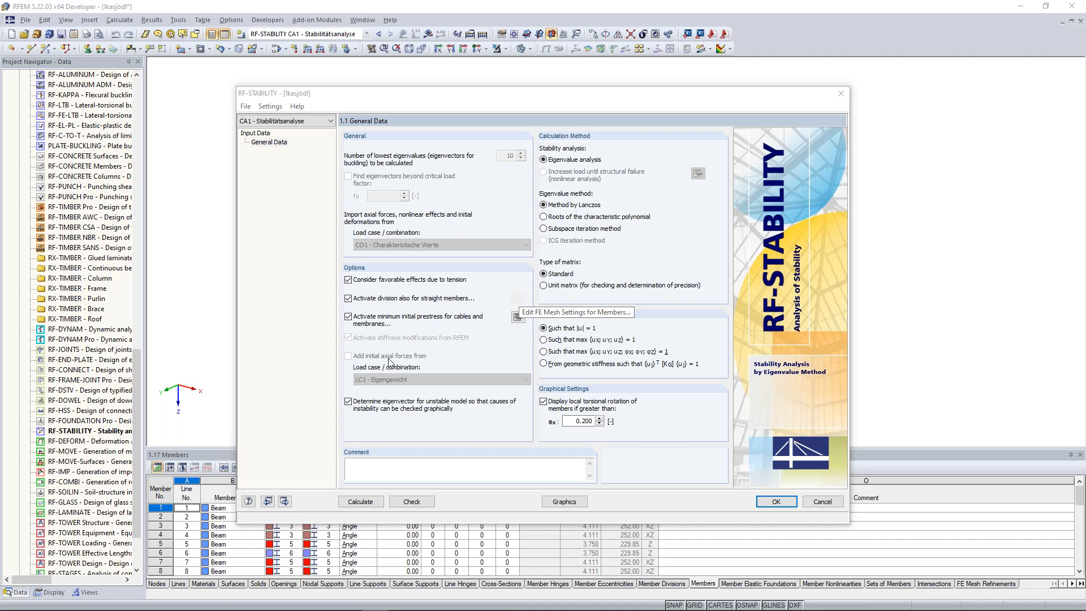
Step: Accept the FE mesh settings for straight members, then calculate the unstable model's eigenvector and show it graphically
left_click(518, 317)
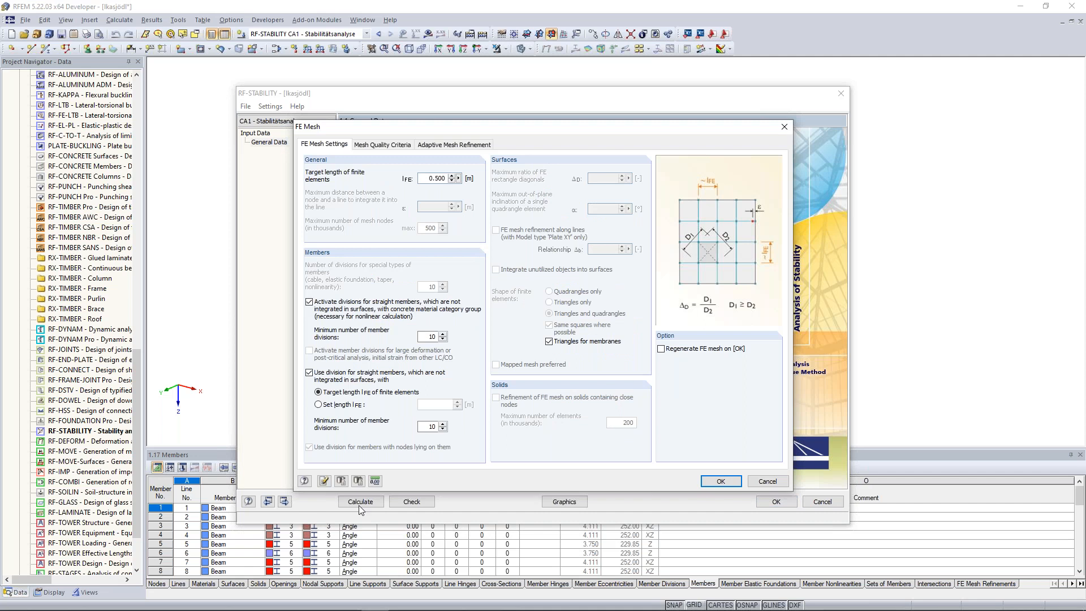
key("Return")
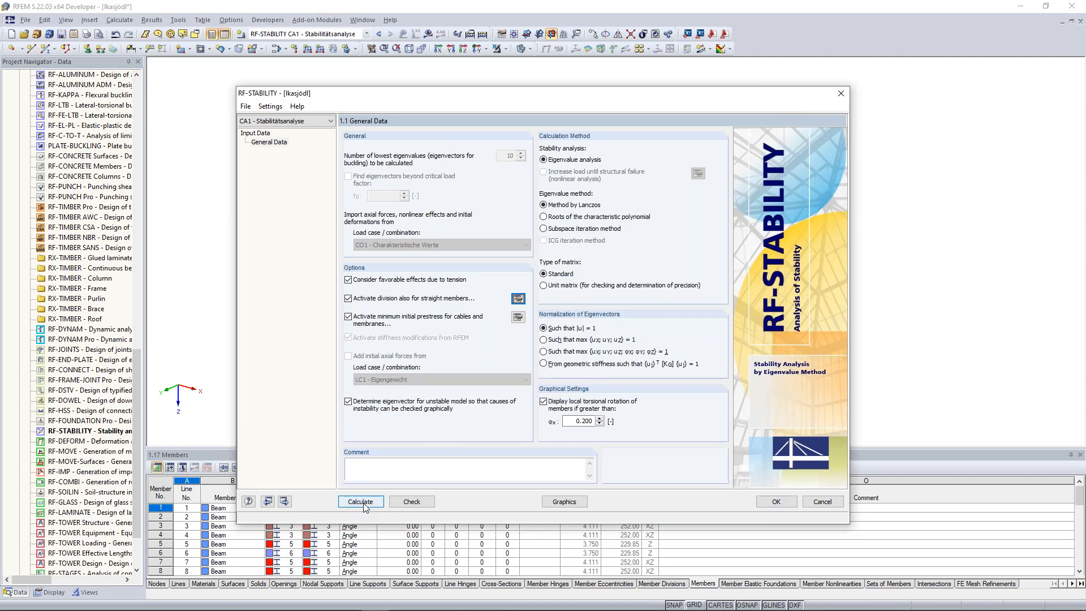
left_click(373, 503)
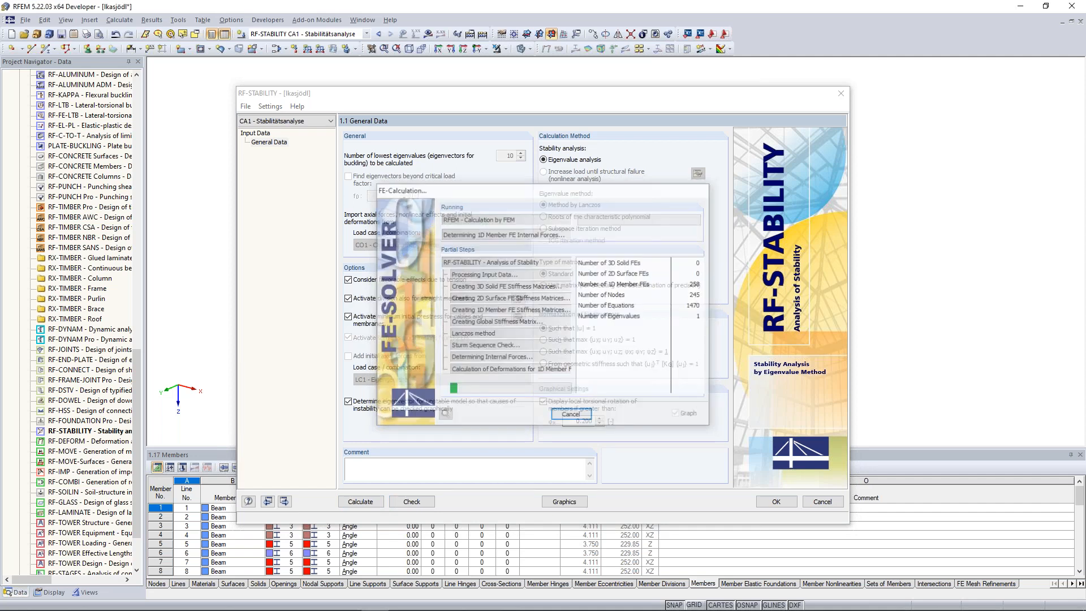
left_click(573, 507)
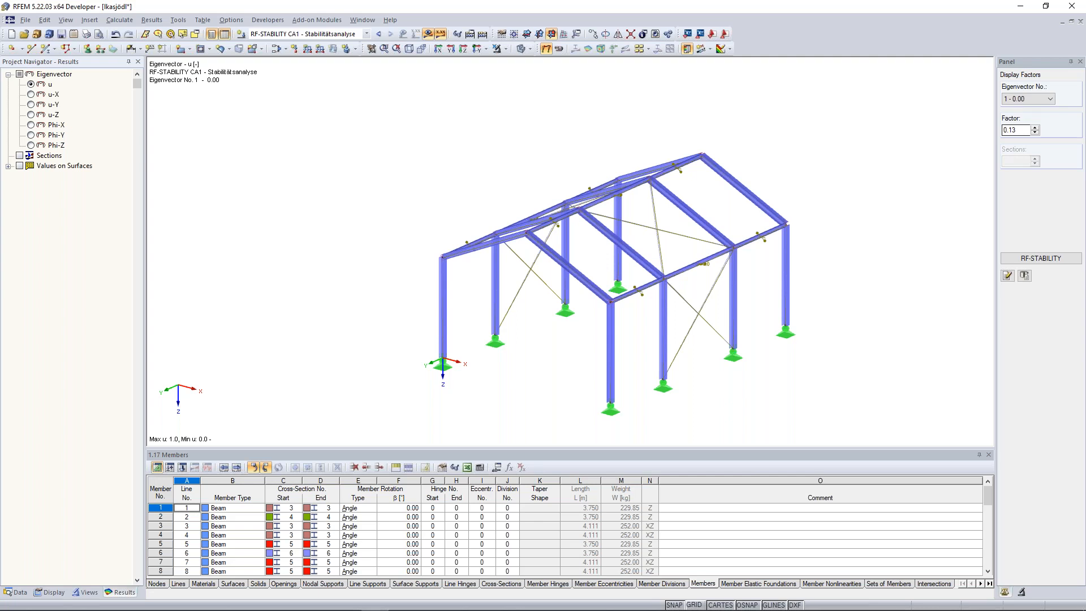
Step: Calculate the 8 lowest eigenvalues for LC2 - Schnee with the unstable-model eigenvector option turned off
left_click(1040, 258)
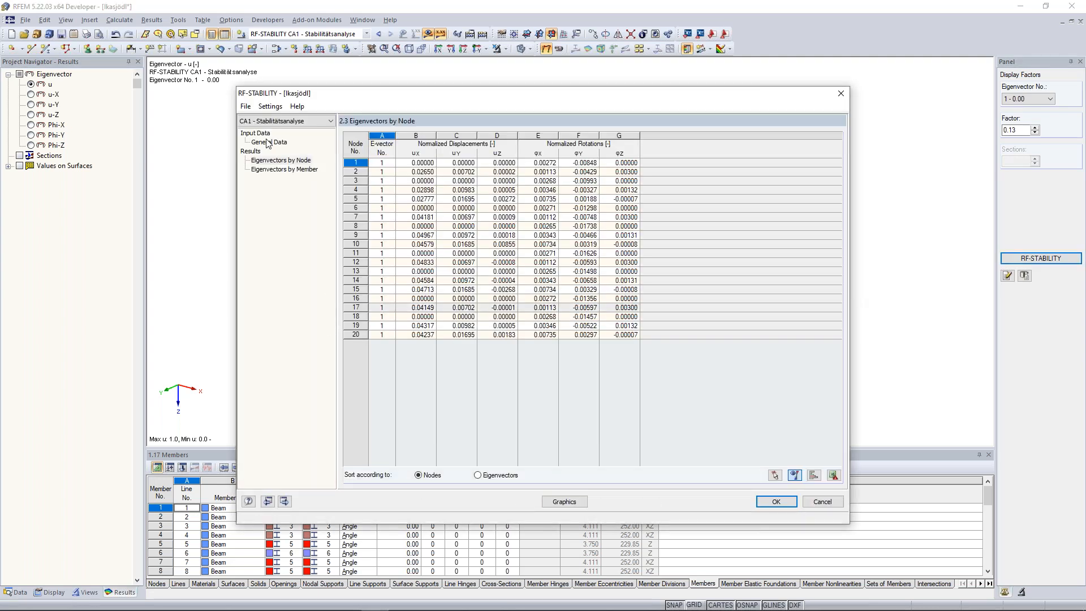
left_click(269, 142)
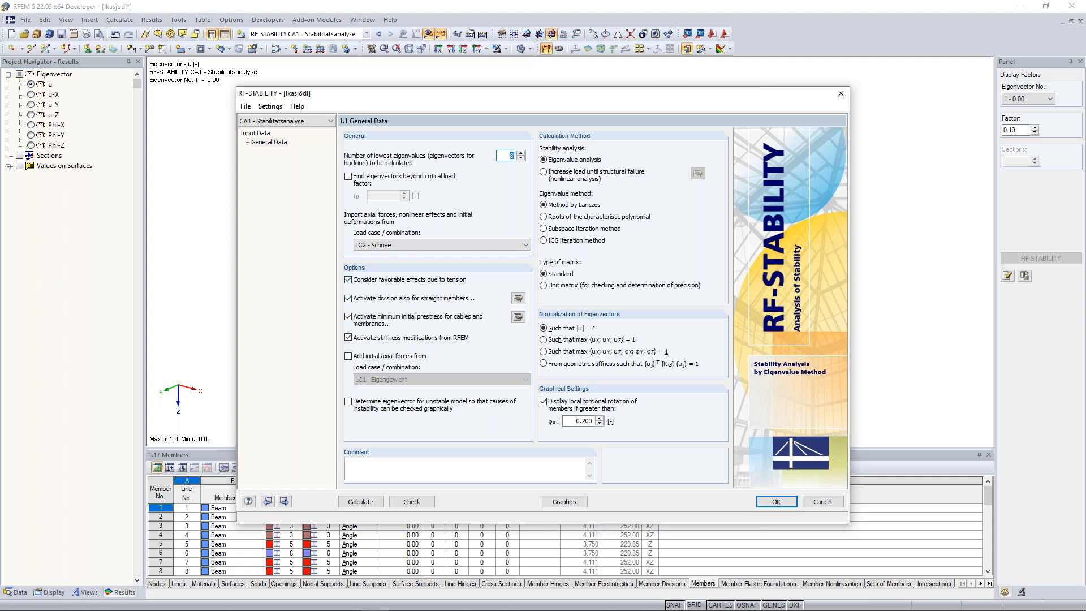
left_click(376, 503)
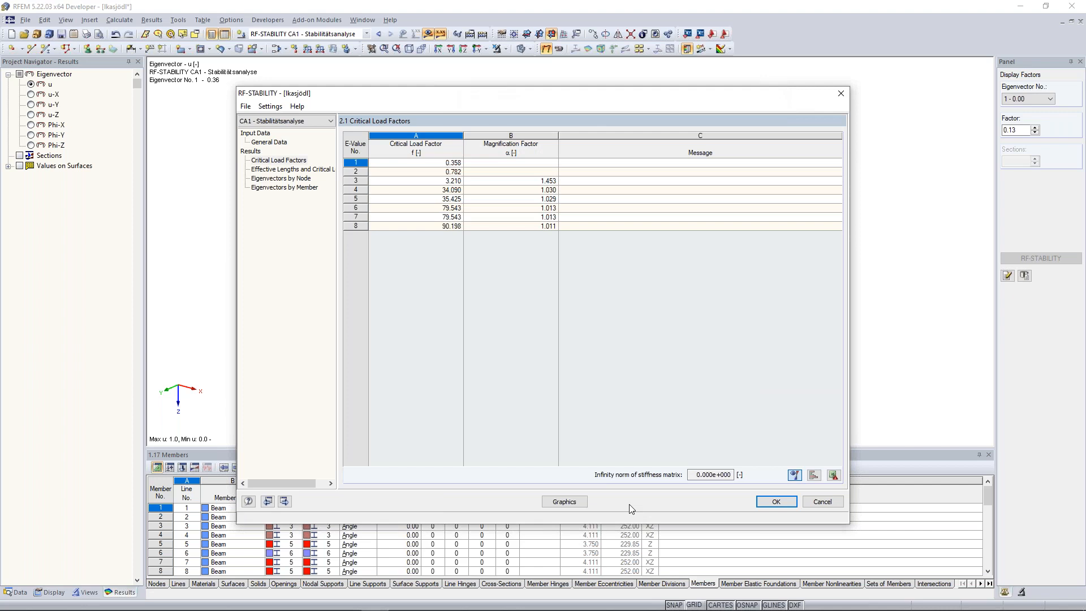
Step: Display eigenvector No. 1 of the hall with coloured cross-sections and inspect its sway from the side
left_click(575, 504)
left_click(564, 501)
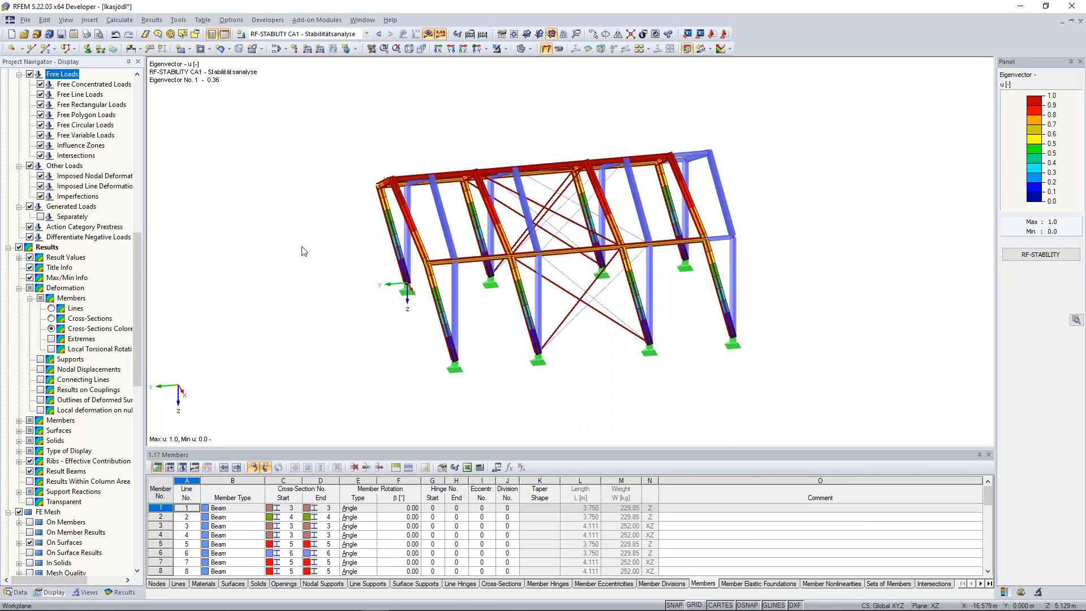
middle_click_drag(394, 262, 314, 250, "ctrl")
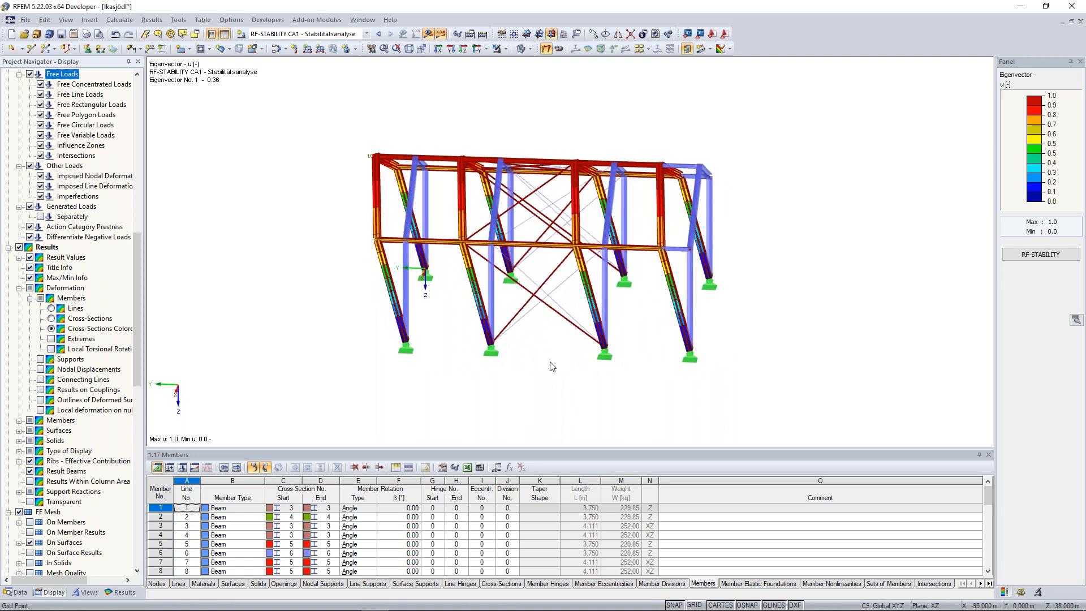
Step: Inspect the hall's eigenvectors No. 1 and No. 7 in the coloured cross-section display from several viewing angles
middle_click_drag(475, 224, 364, 321, "ctrl")
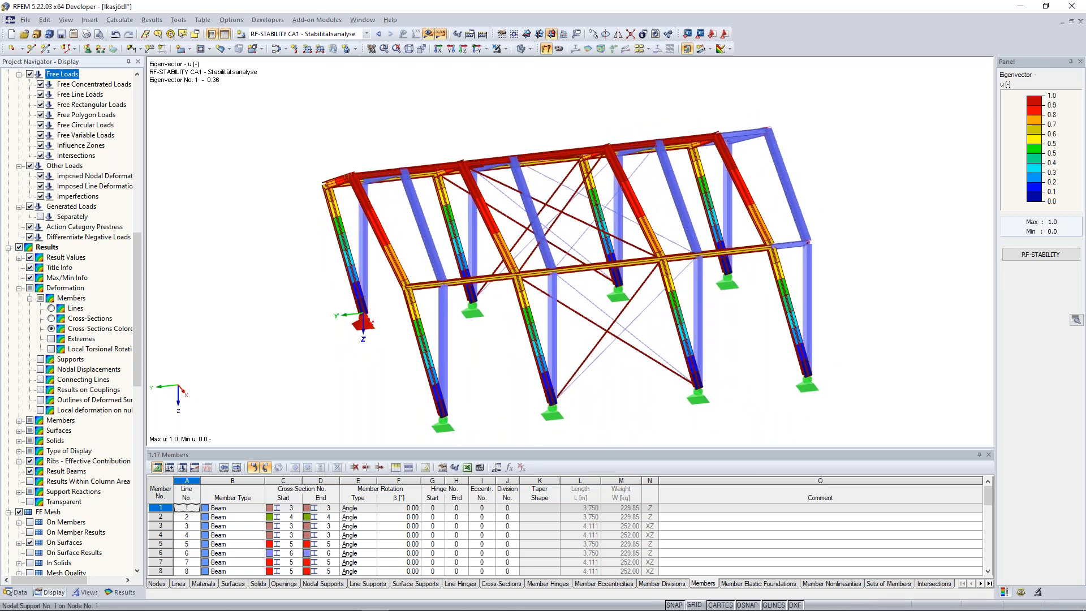
middle_click_drag(364, 321, 349, 233)
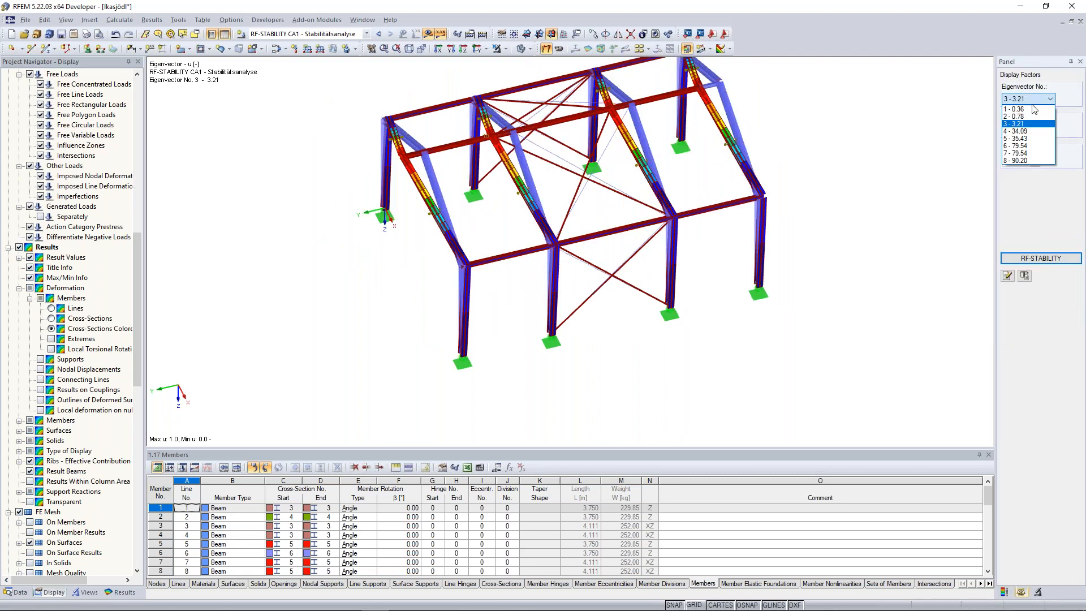
left_click(1035, 109)
left_click(1050, 98)
left_click(1016, 153)
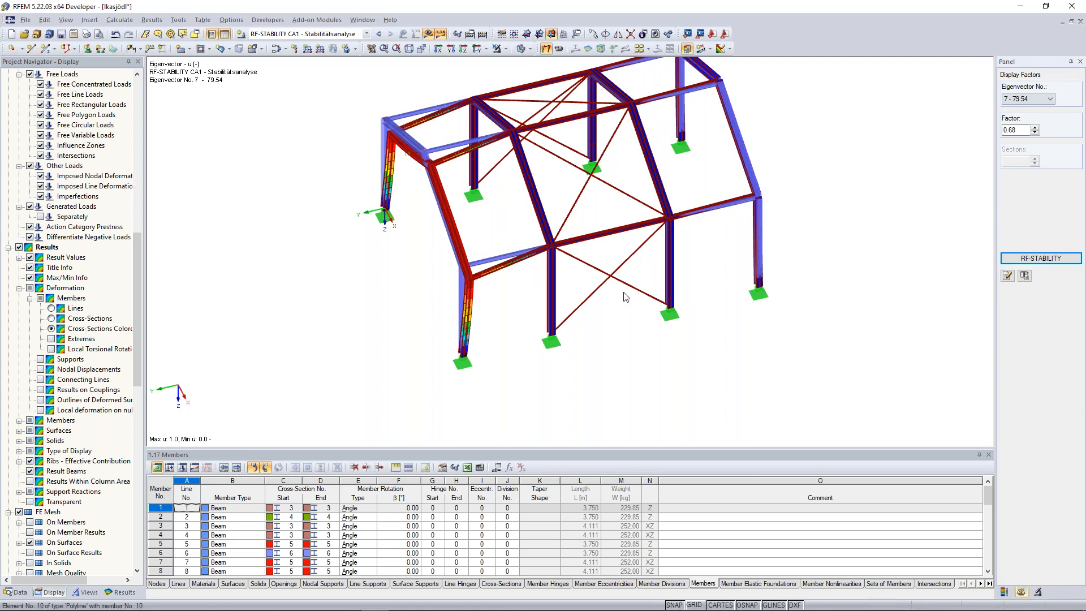
middle_click_drag(429, 300, 622, 198, "ctrl")
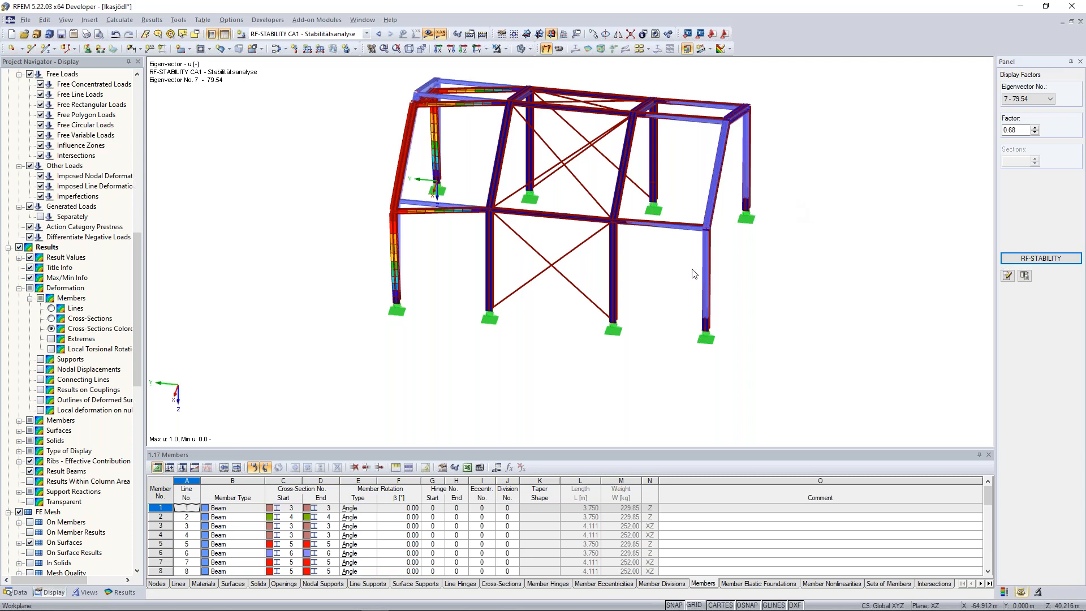
middle_click_drag(694, 273, 699, 249, "ctrl")
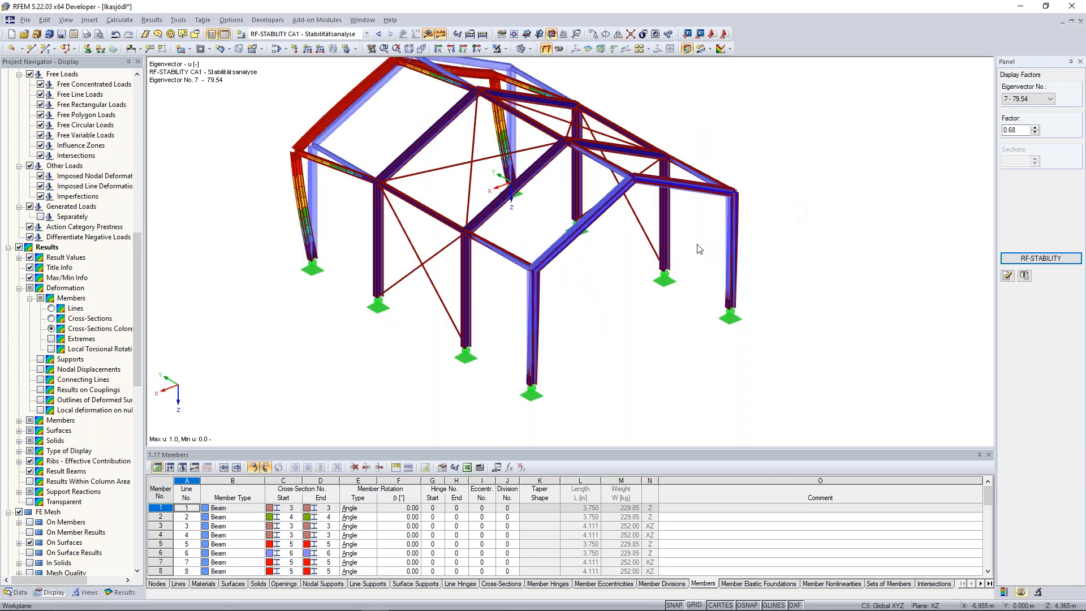
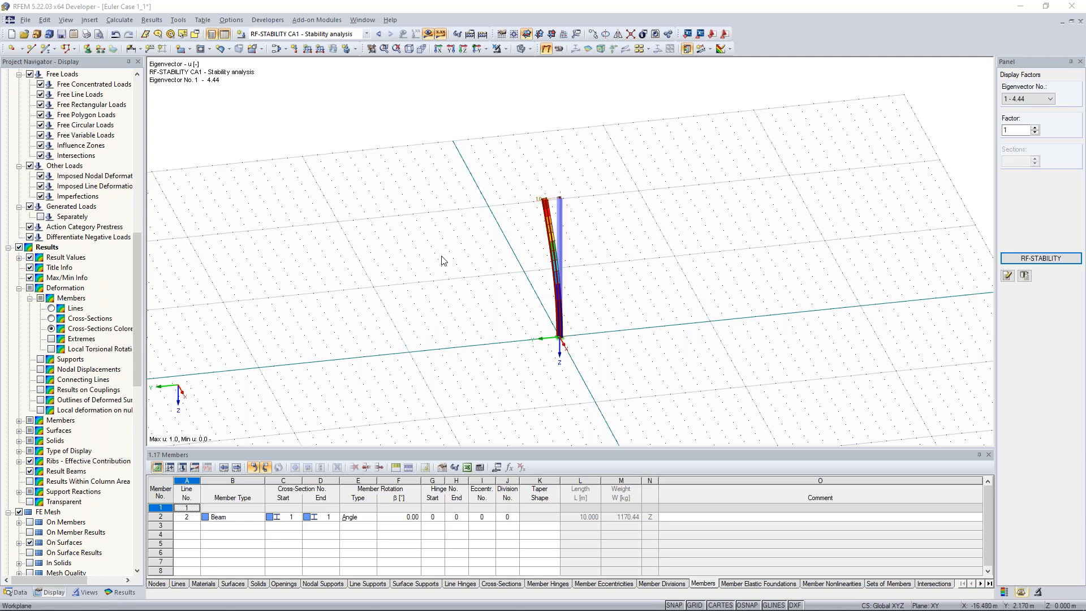
Step: In the Euler Case 1_1 model, show LC1 and add load case LC2, Test Load 2, with action category Imposed - Category A
left_click(379, 34)
middle_click_drag(451, 262, 608, 168, "ctrl")
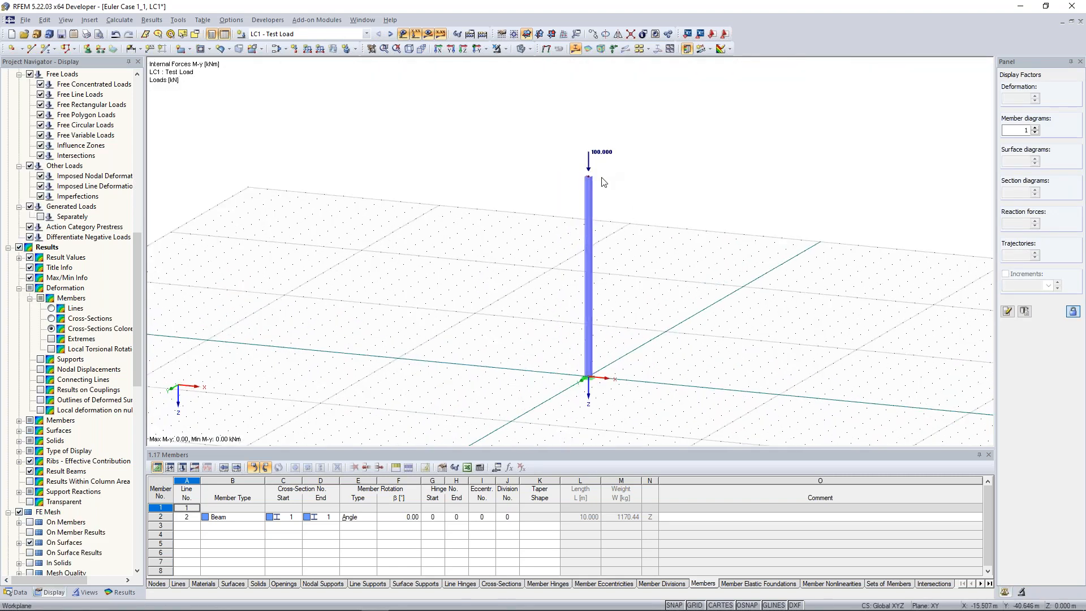
scroll(634, 211, "up", 1)
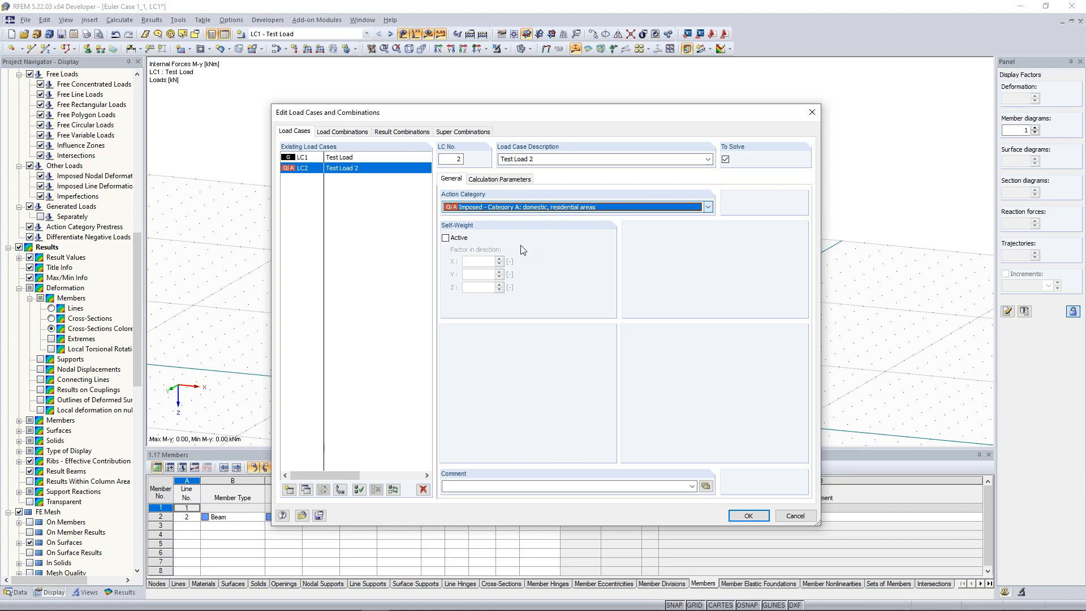
key("Return")
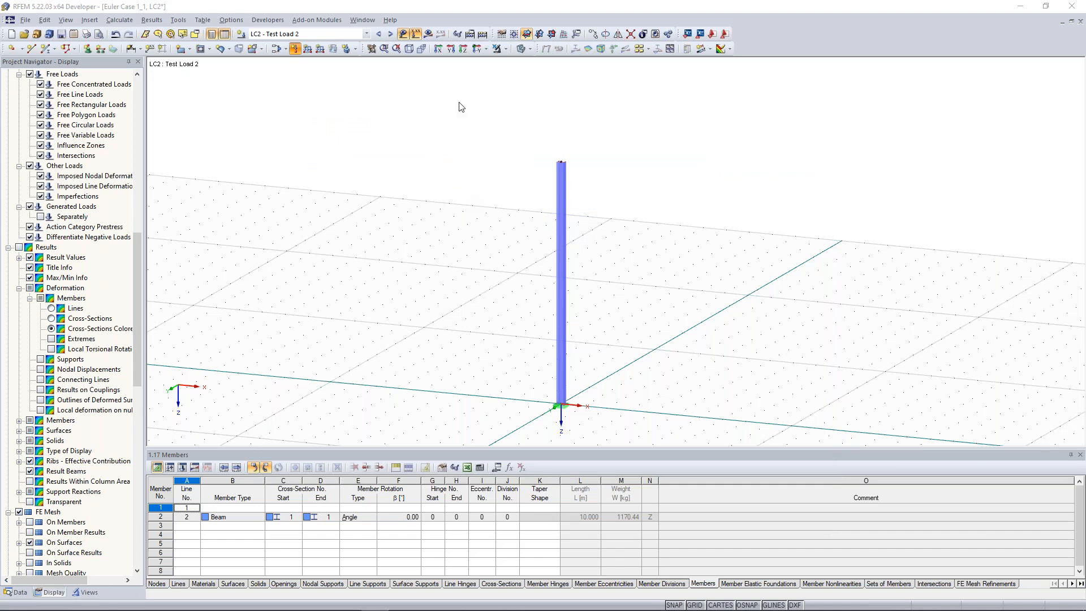
left_click(286, 50)
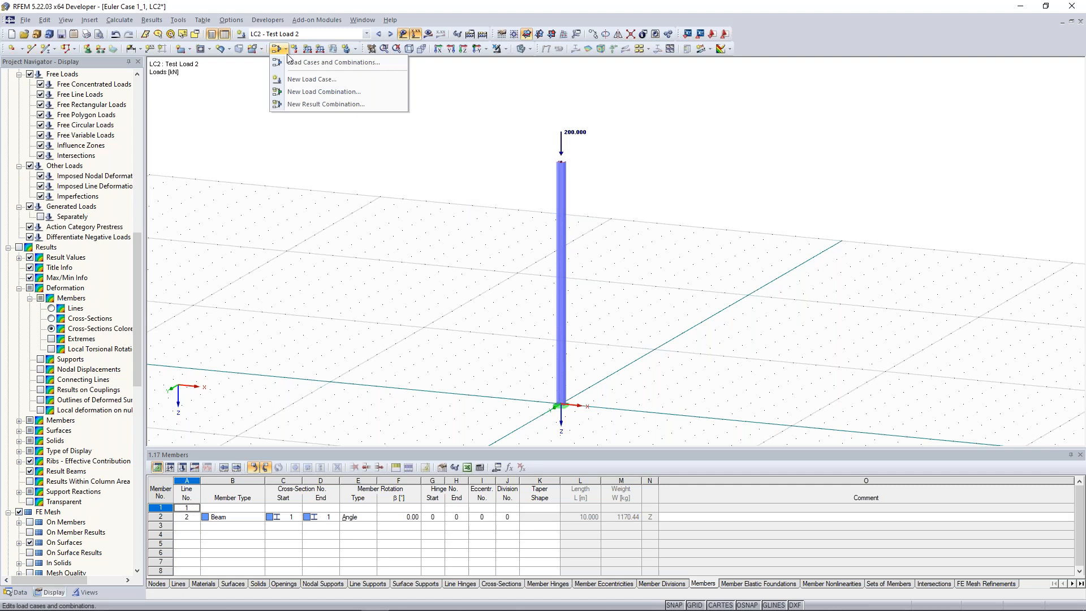
left_click(319, 81)
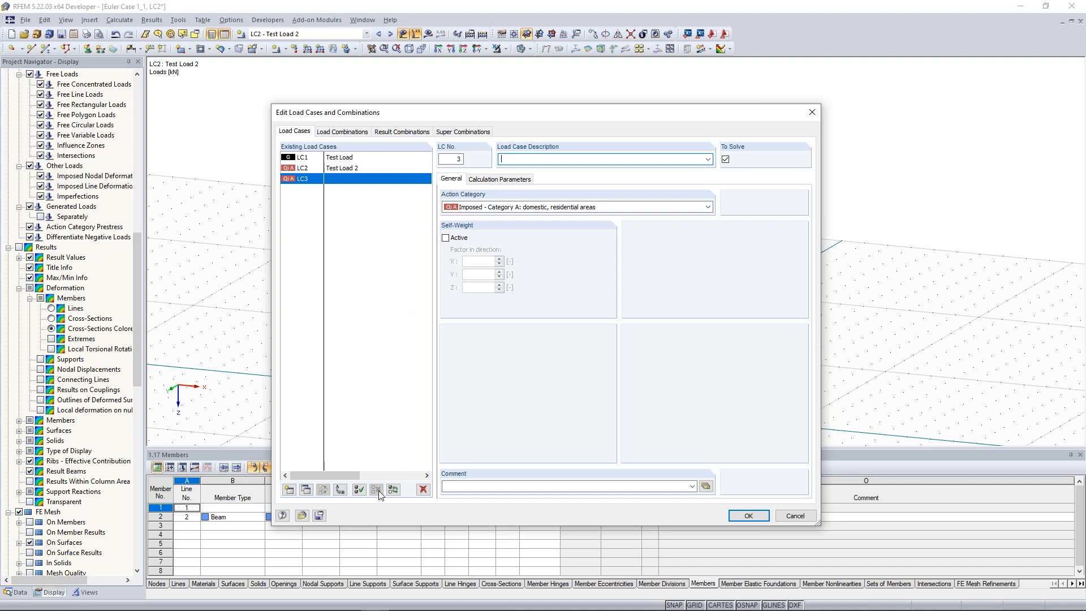
left_click(423, 489)
left_click(525, 338)
Step: Create load combination CO1, Design Internal Forces, from LC1 with factor 1.35 and LC2 with factor 1.50
left_click(353, 133)
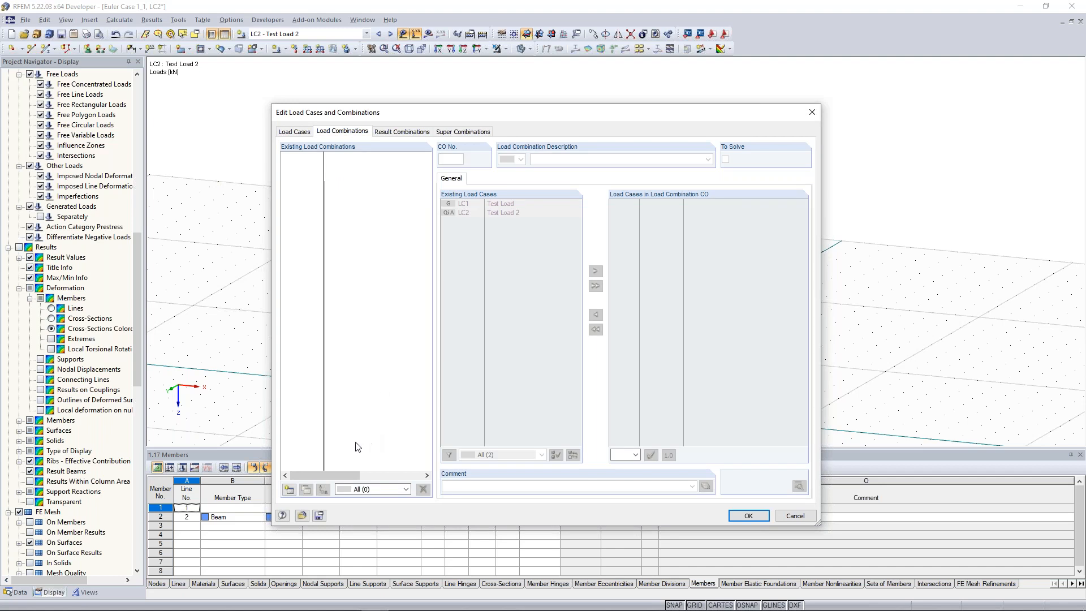
left_click(290, 489)
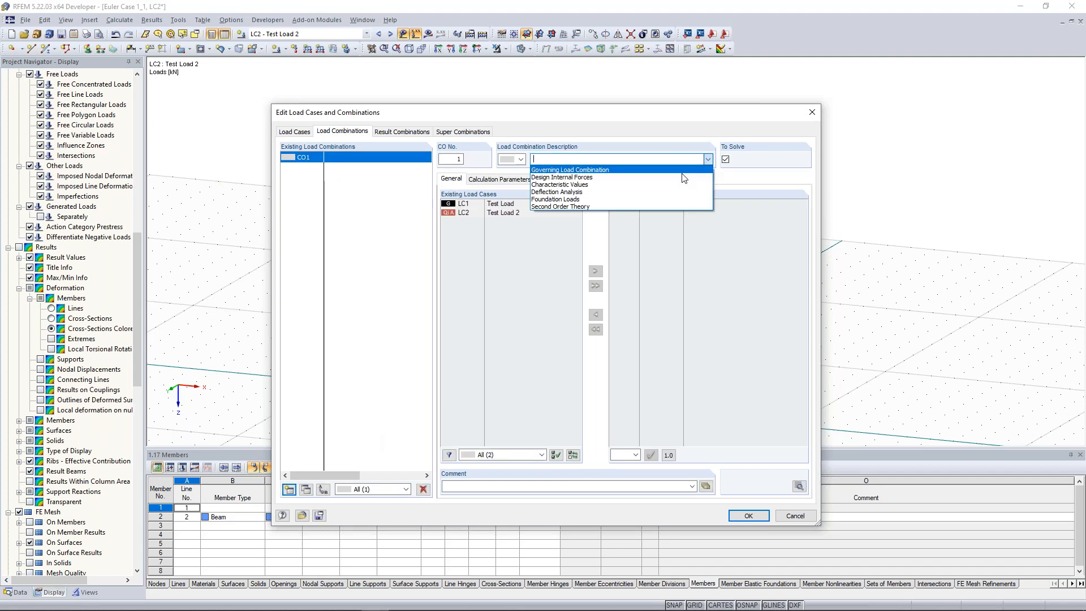
left_click(674, 178)
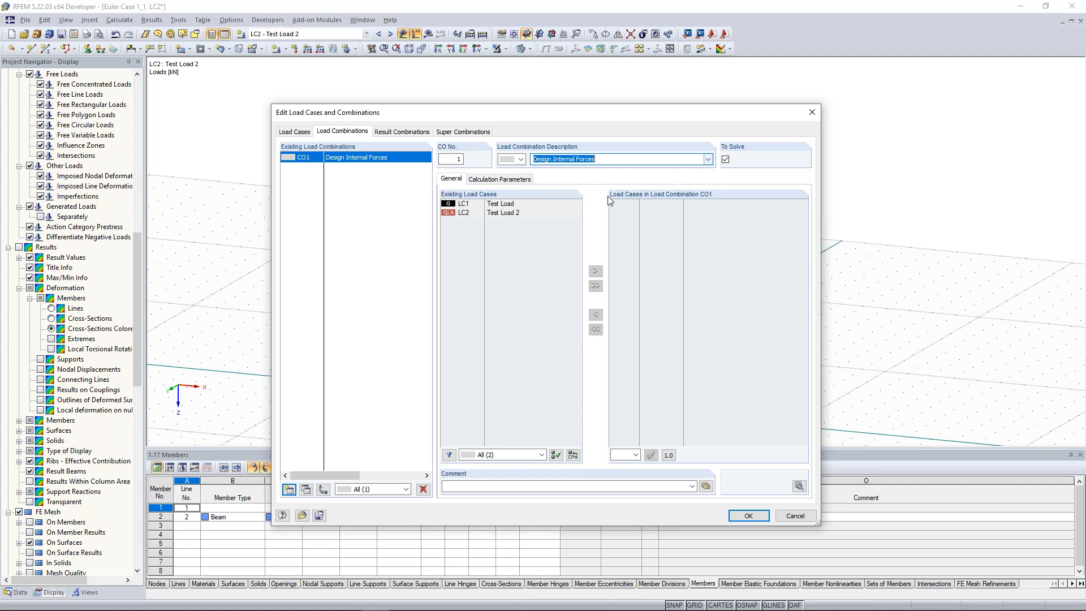
left_click(515, 204)
left_click(596, 286)
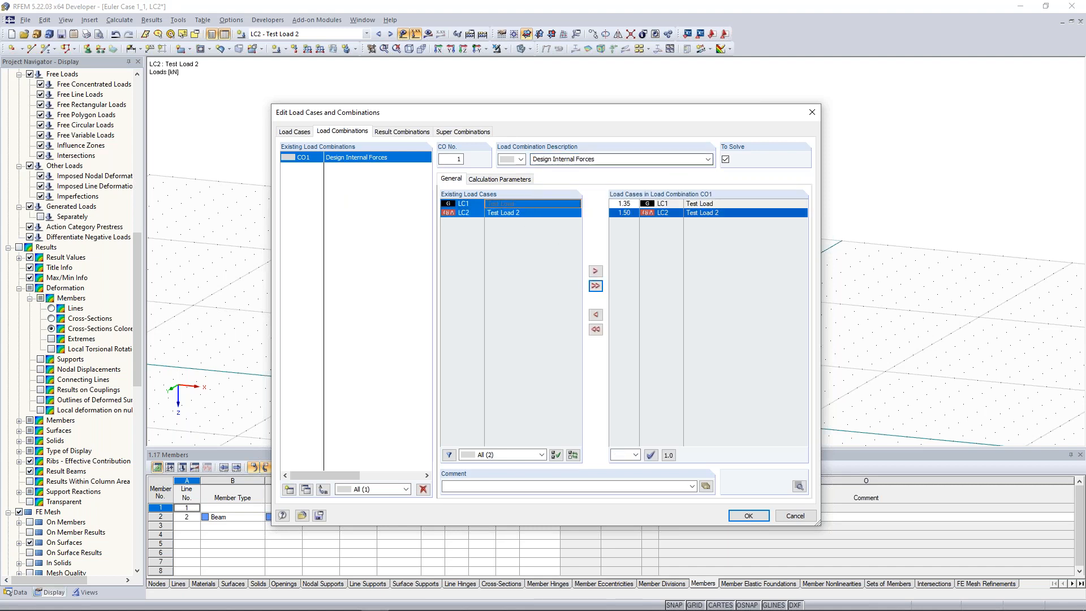
left_click(622, 213)
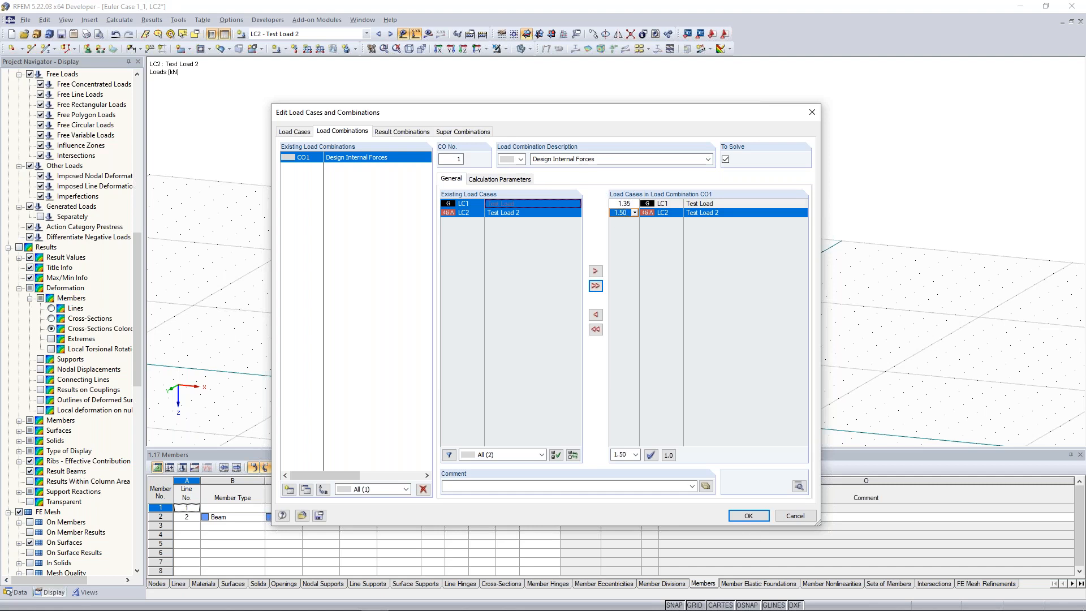
left_click(750, 516)
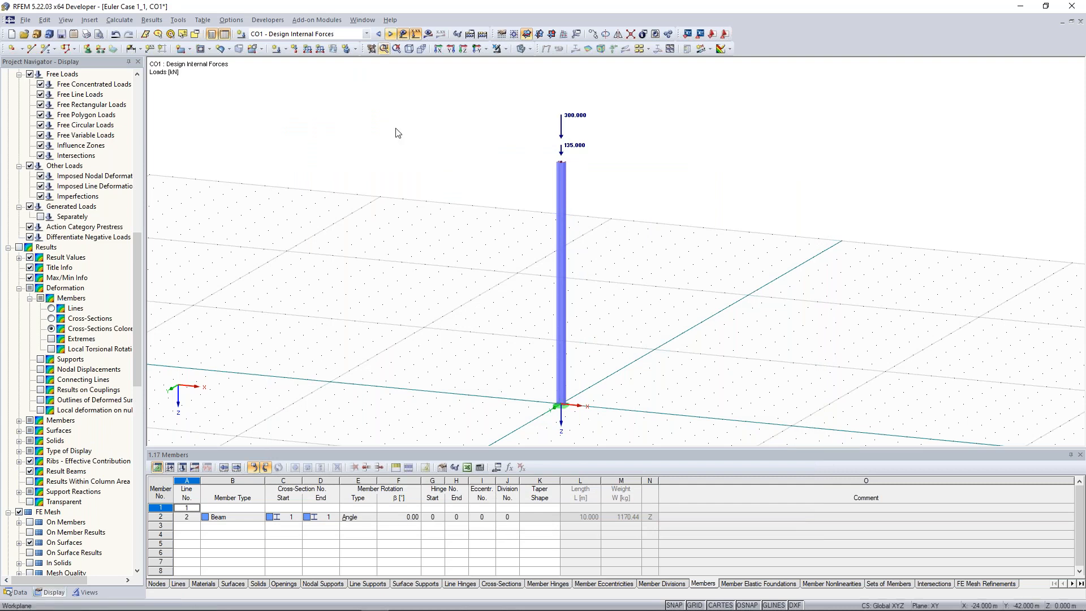
Step: Inspect the factored loads of CO1 at the column head from several viewing angles
middle_click_drag(399, 134, 456, 133, "ctrl")
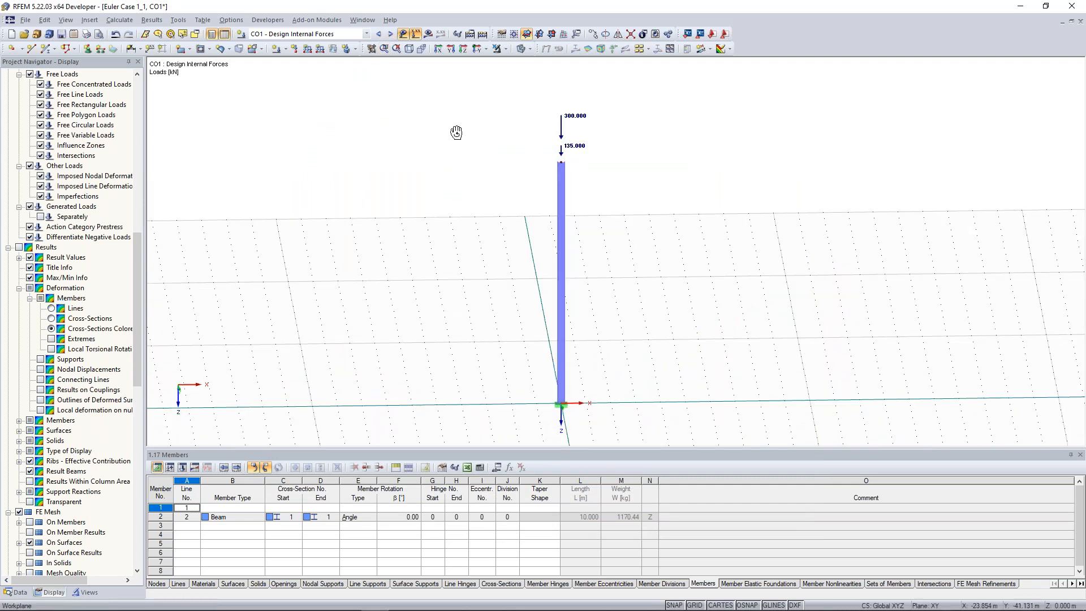
middle_click_drag(456, 133, 476, 137, "ctrl")
scroll(565, 149, "up", 1)
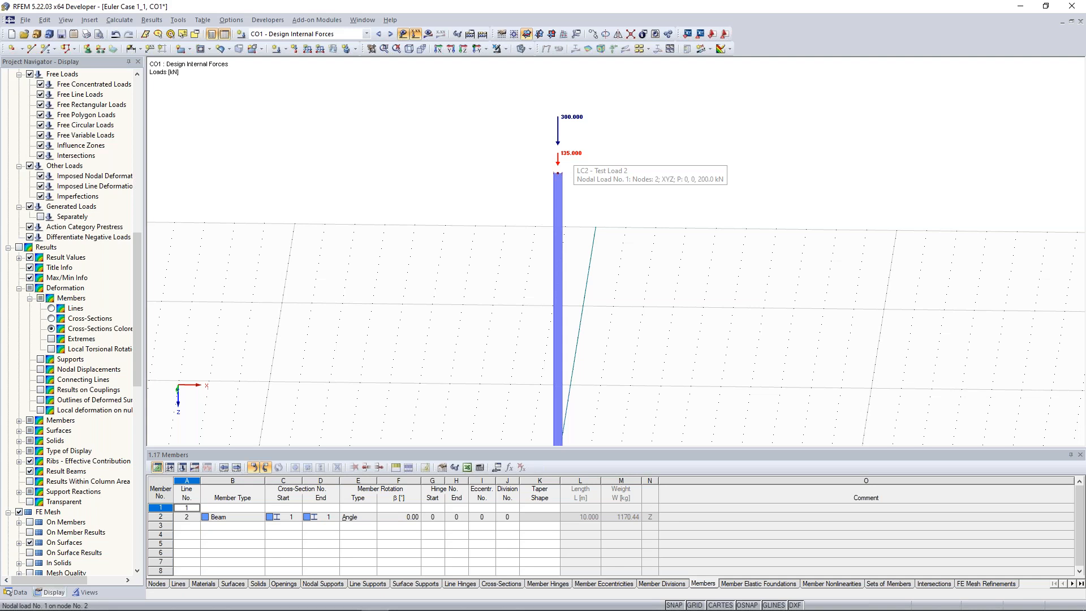
scroll(372, 142, "down", 3)
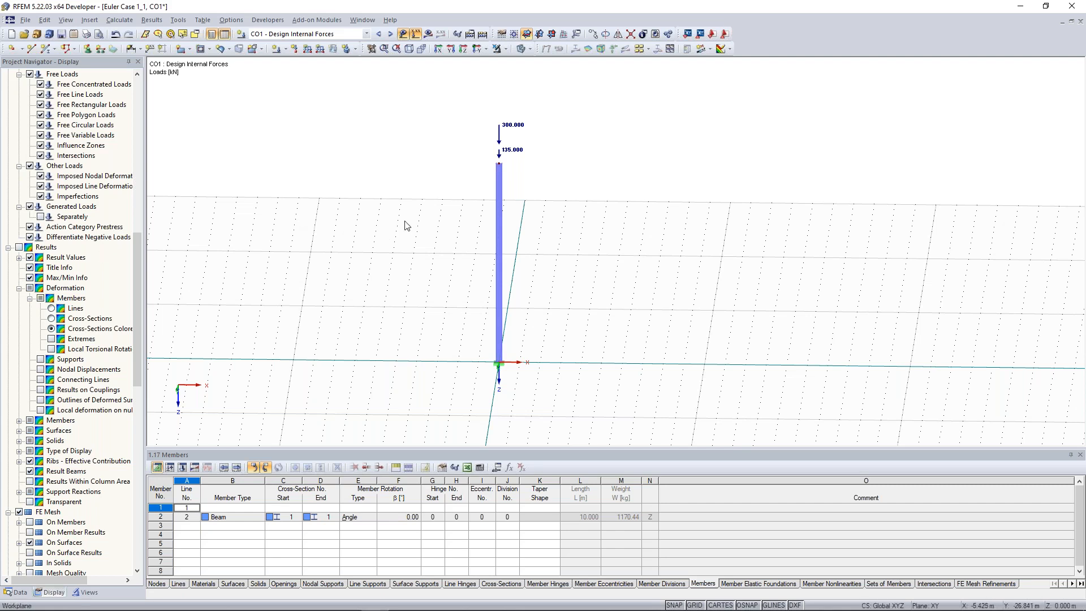
middle_click_drag(403, 221, 372, 227, "ctrl")
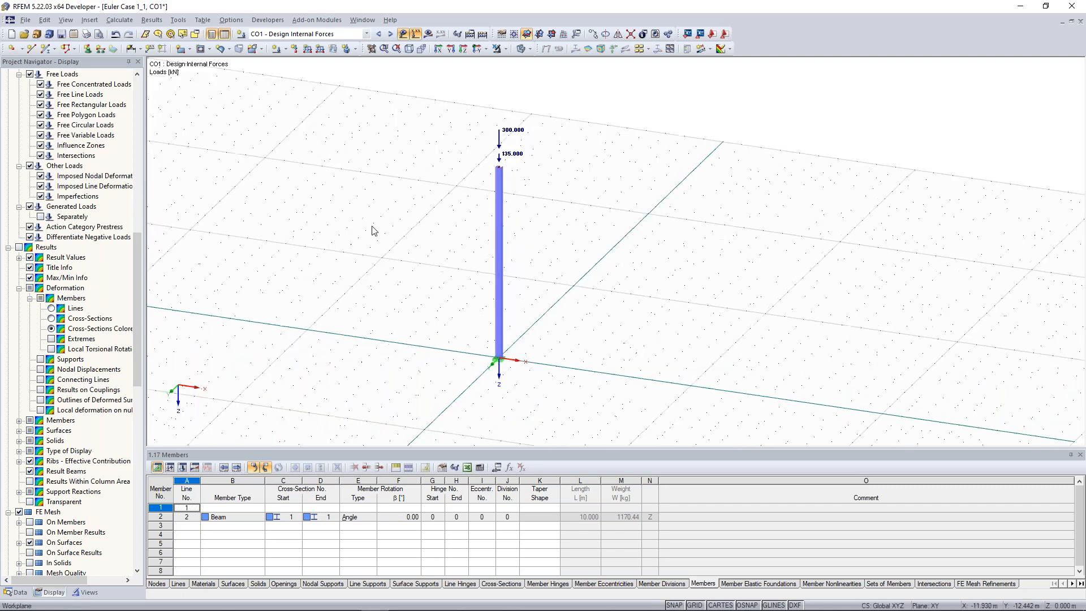
Step: Review the plausibility check settings without running the check, then run the model check that deletes unused zero lines
left_click(457, 35)
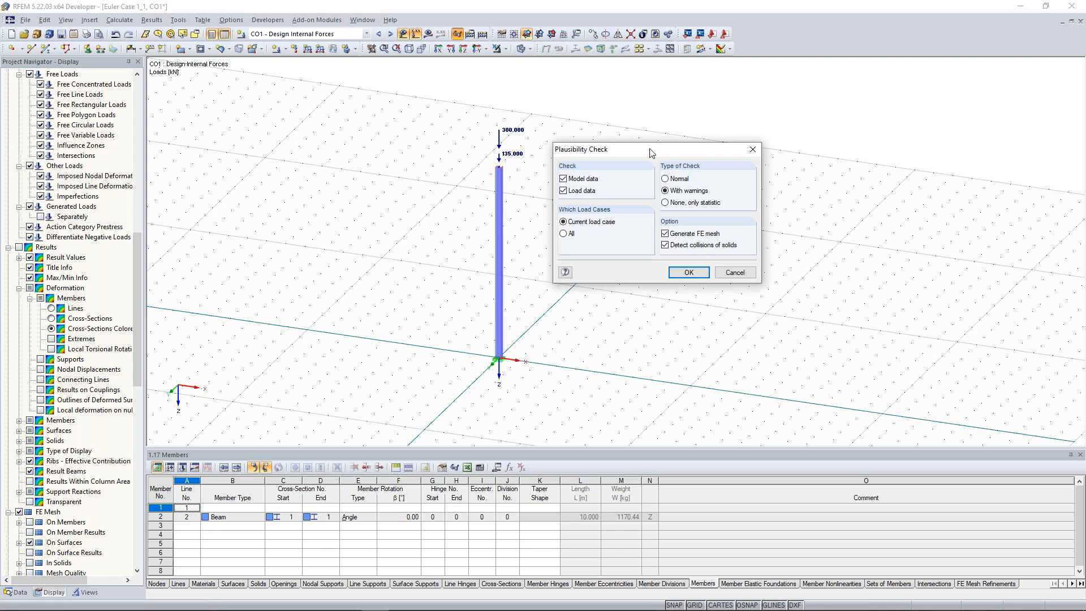
left_click(753, 150)
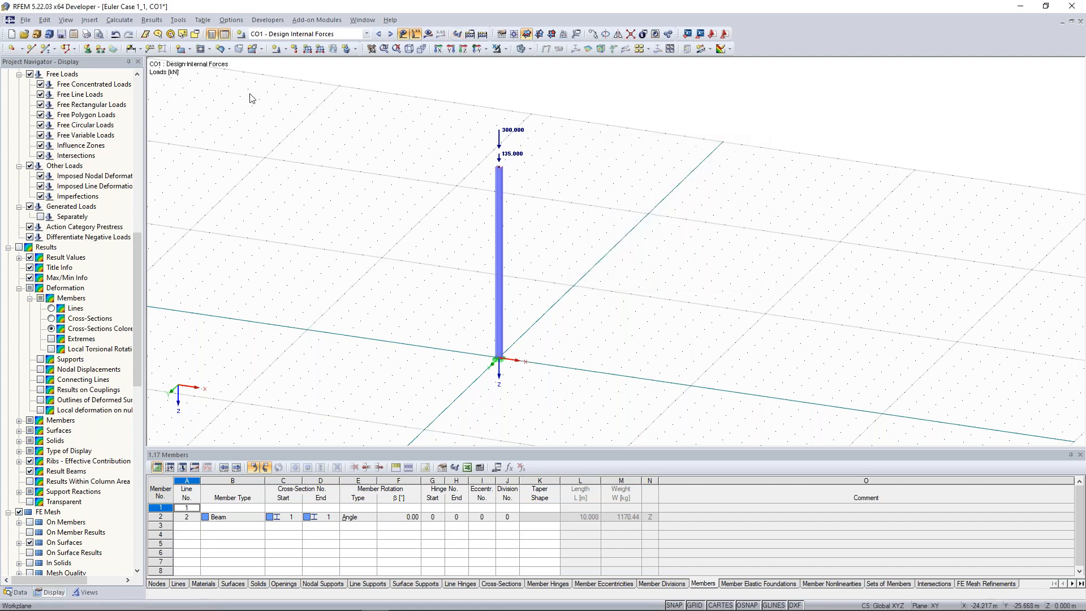
left_click(188, 22)
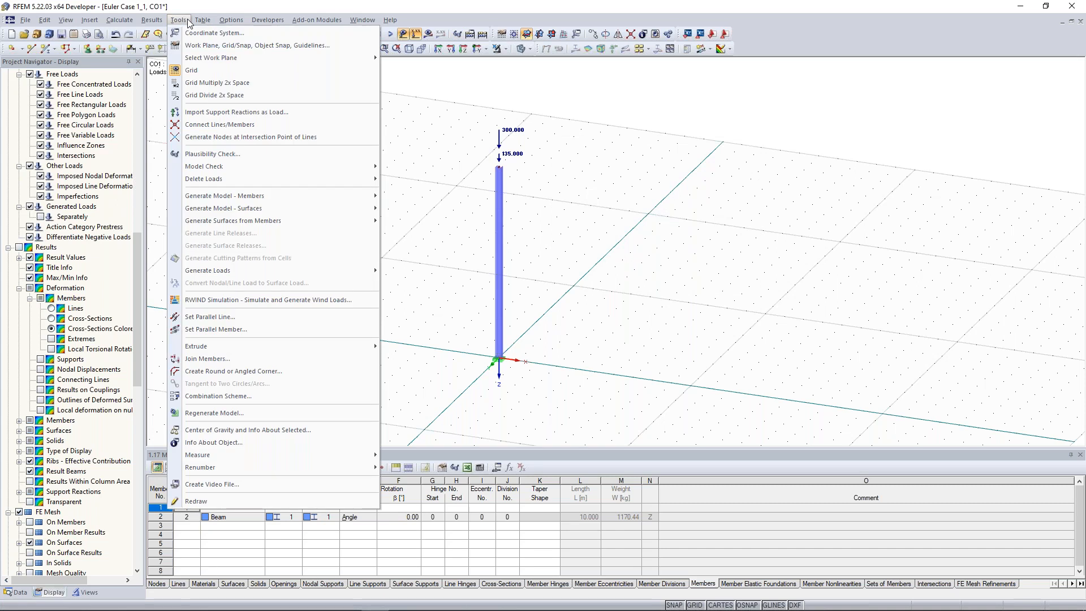
mouse_move(232, 164)
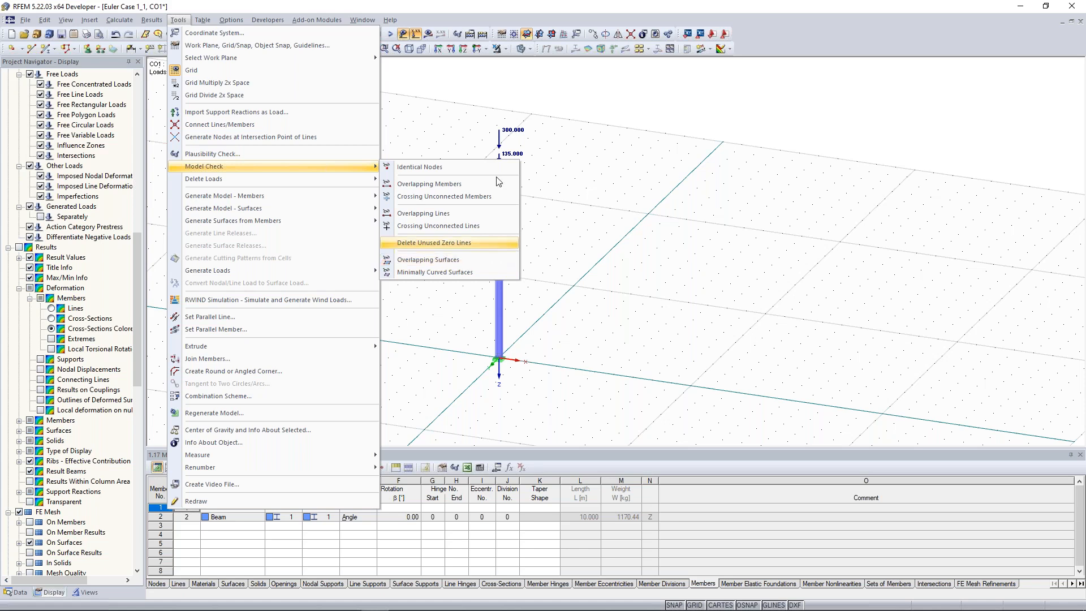
left_click(453, 243)
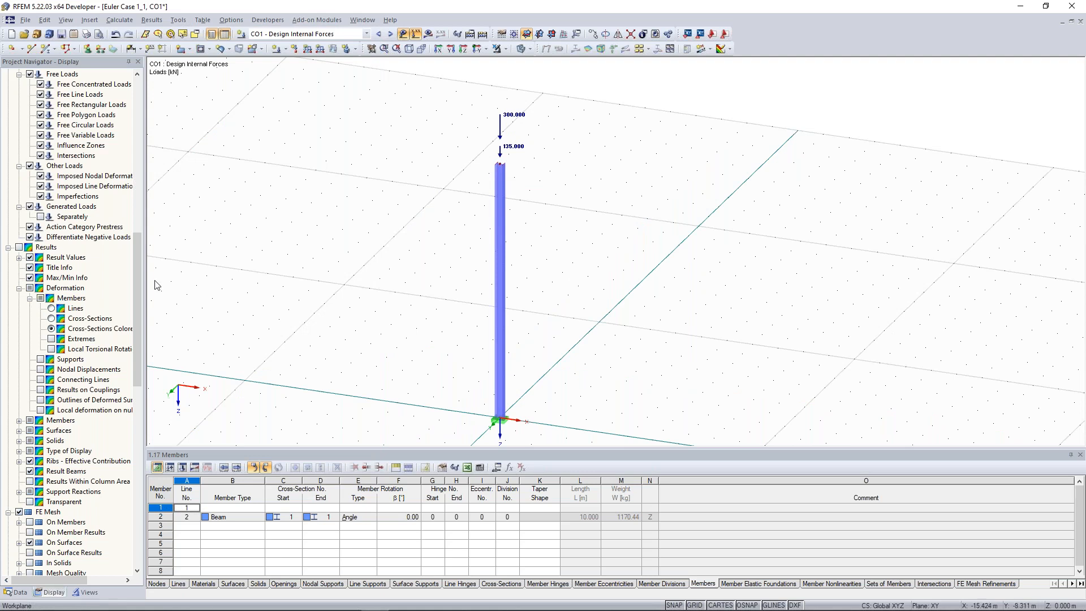
Step: Look through the add-on modules, select RF-JOINTS, widen the navigator so the module names are readable, and examine the column head
scroll(135, 294, "down", 2)
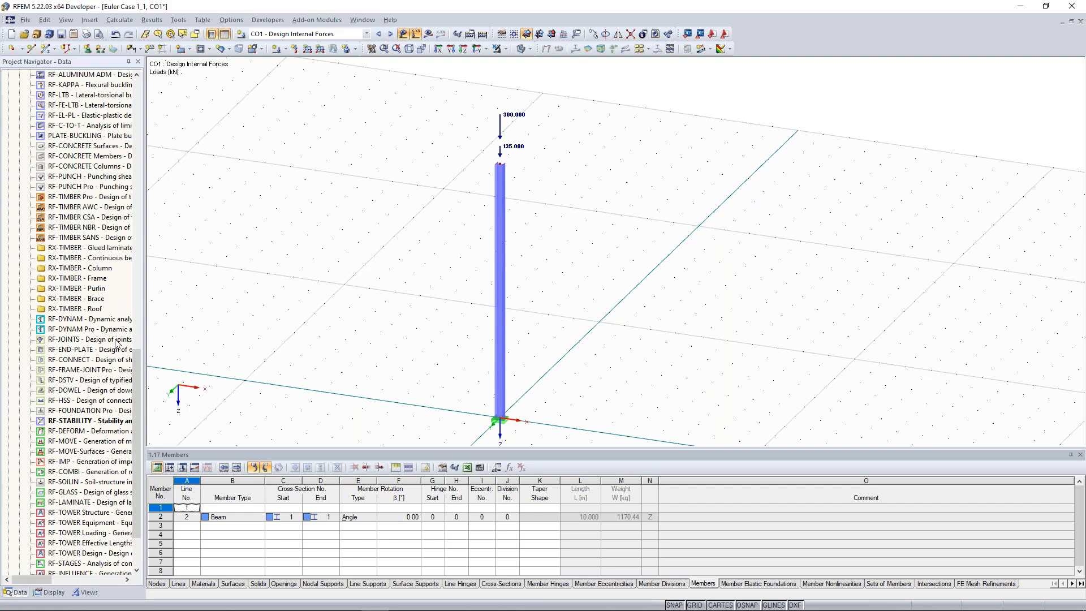
left_click(80, 341)
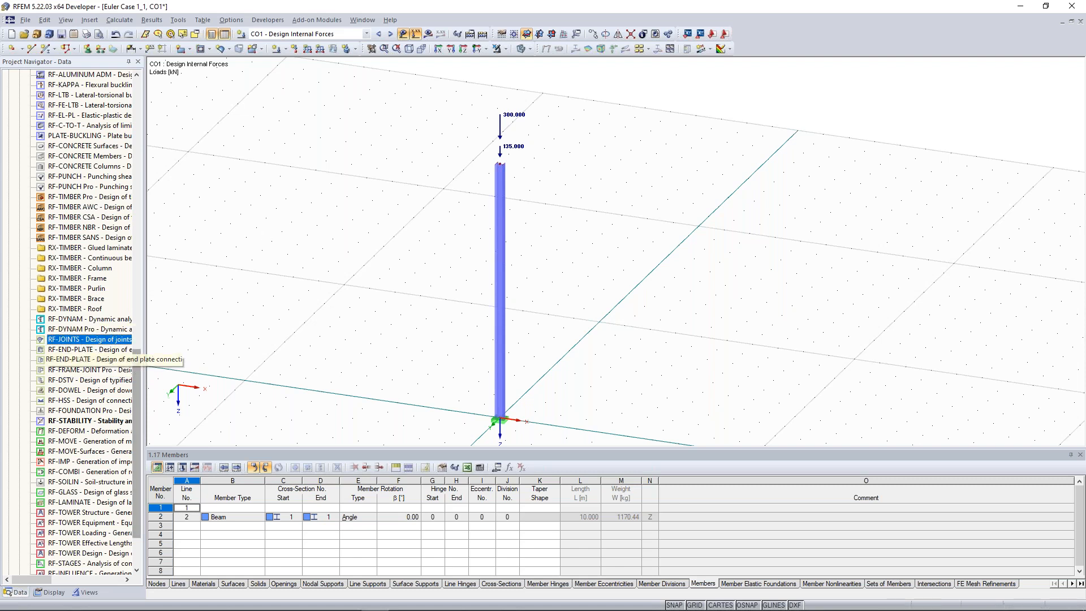
left_click_drag(148, 374, 166, 367)
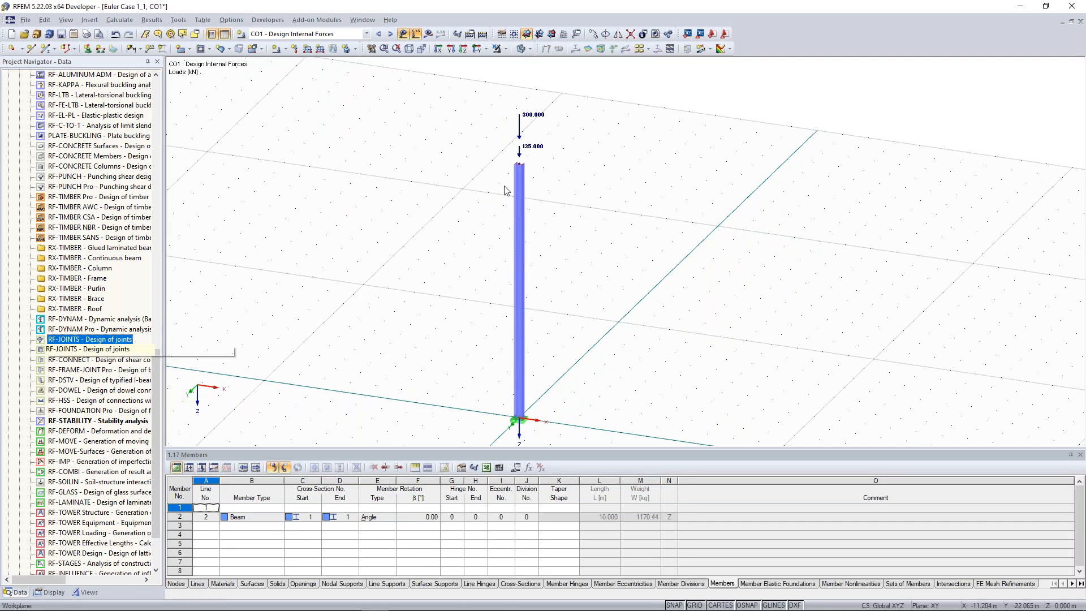
scroll(520, 178, "up", 3)
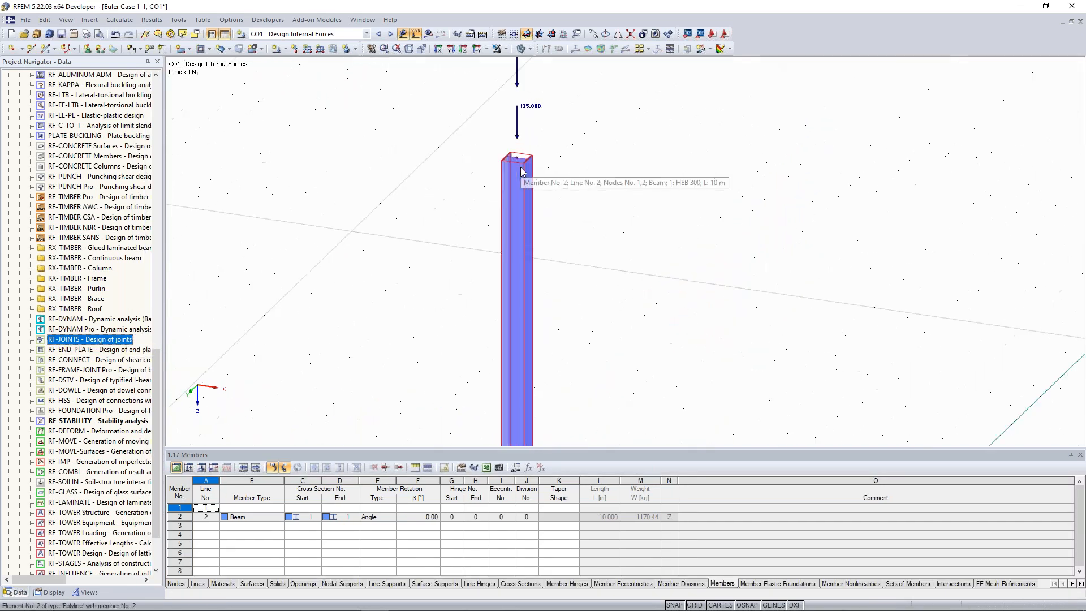
scroll(519, 180, "down", 3)
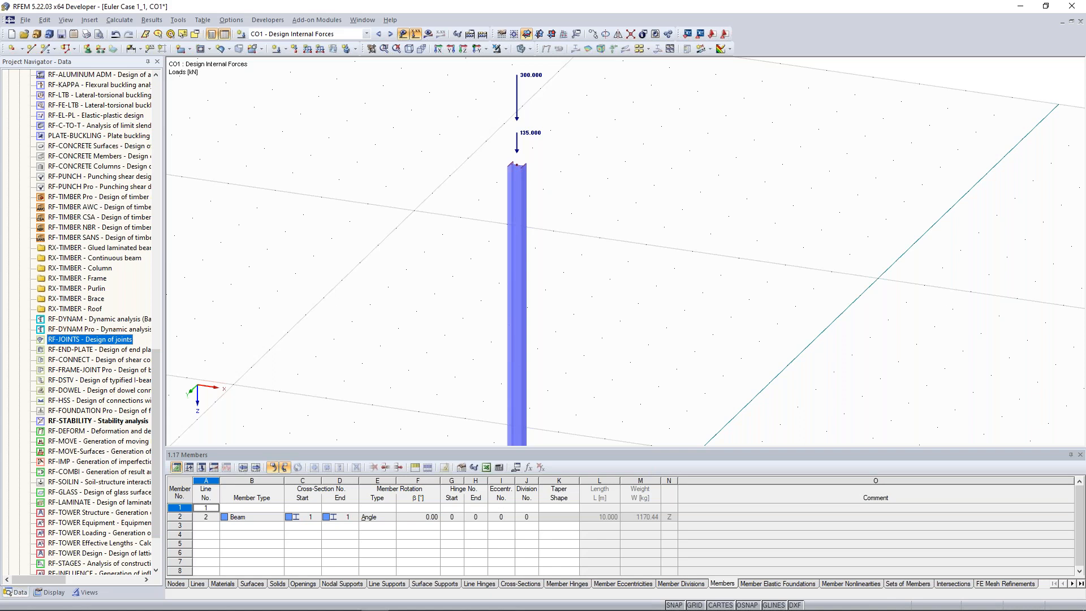
Step: Open the RF-STEEL EC3 module and review its stability analysis details, closing them without changes
scroll(111, 328, "up", 7)
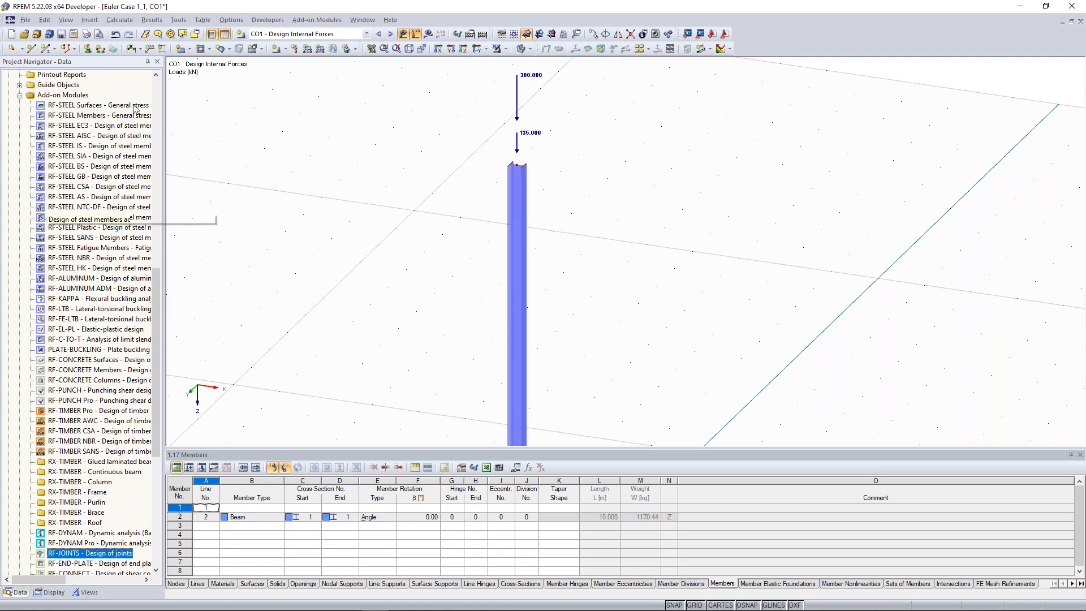
double_click(105, 126)
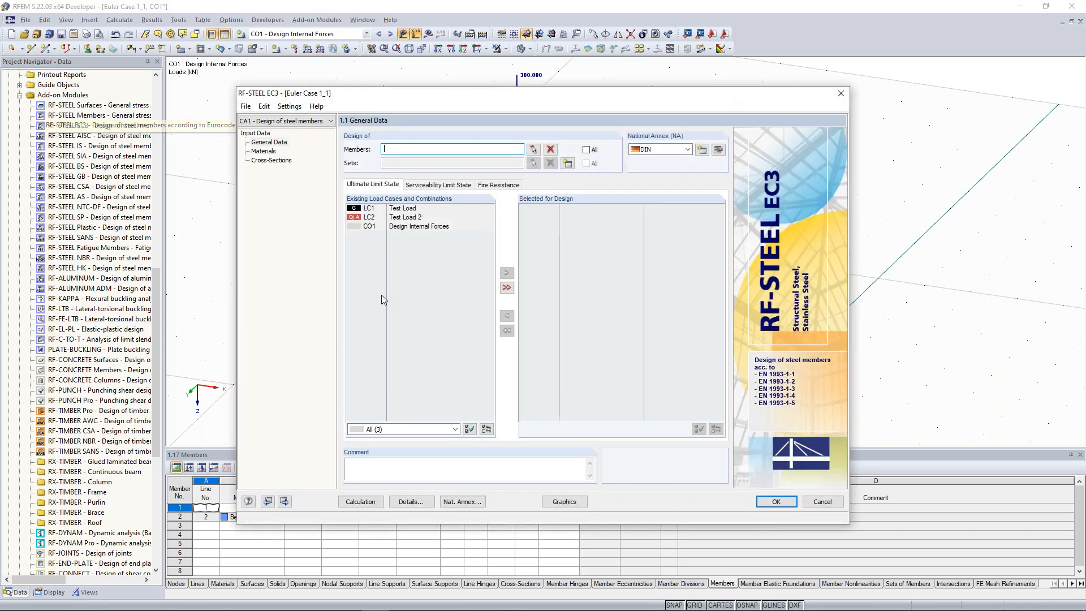
left_click(410, 502)
left_click(417, 136)
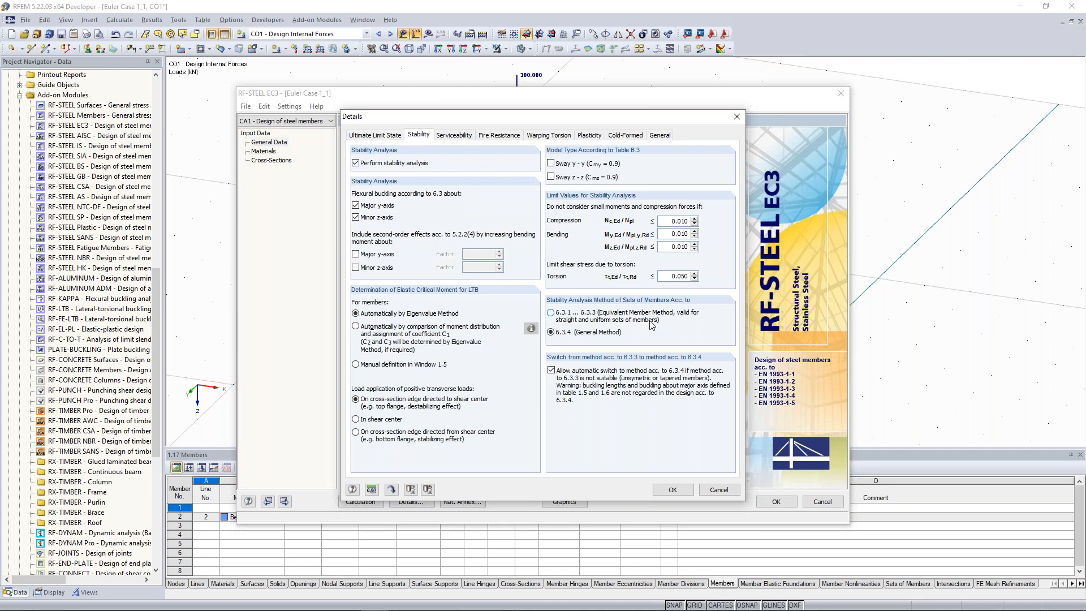
left_click(737, 118)
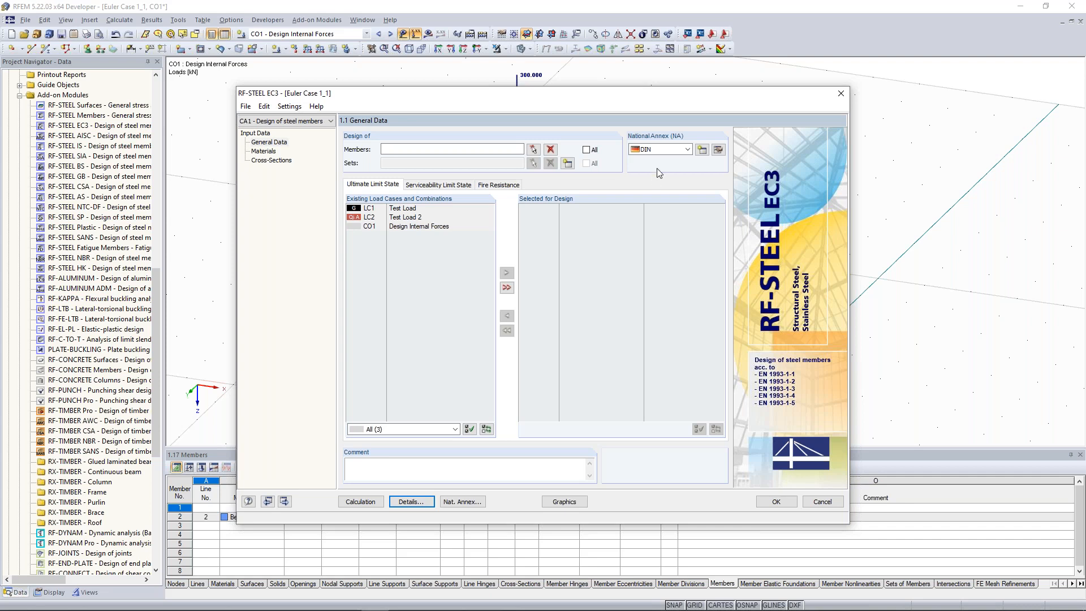
Step: Leave RF-STEEL EC3 without saving, open RF-TIMBER Pro, and select all load cases for design to access the members' effective lengths
left_click(842, 93)
left_click(542, 326)
double_click(85, 410)
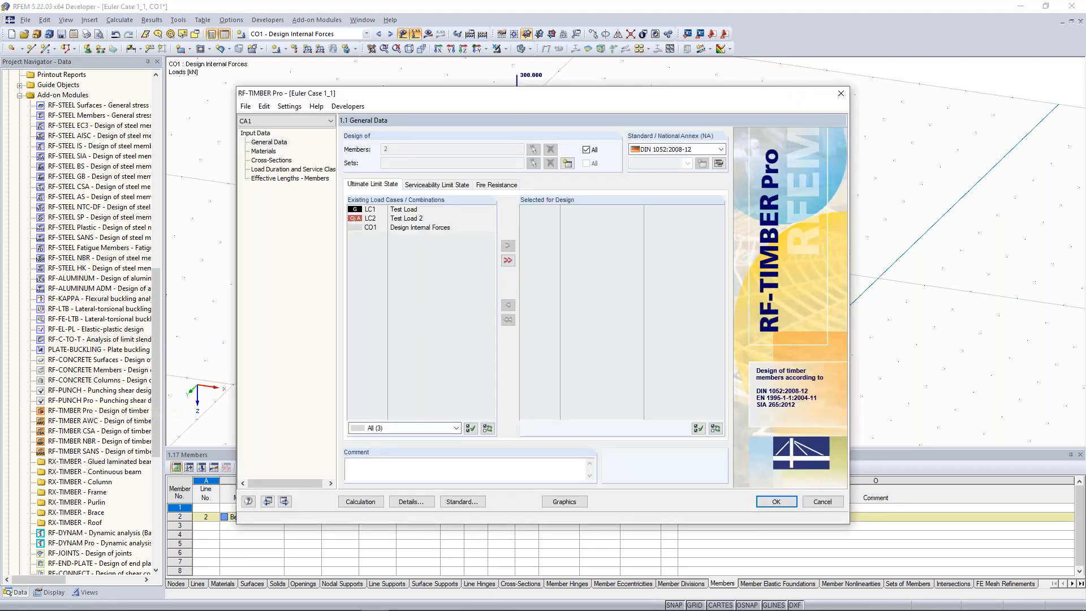
left_click(291, 178)
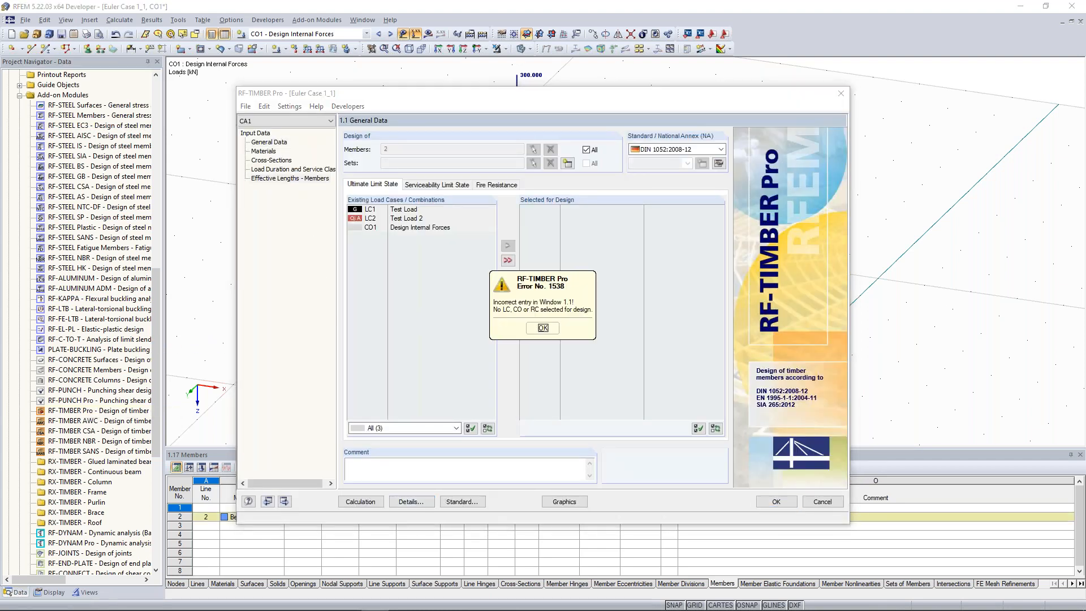
left_click(543, 328)
left_click(507, 260)
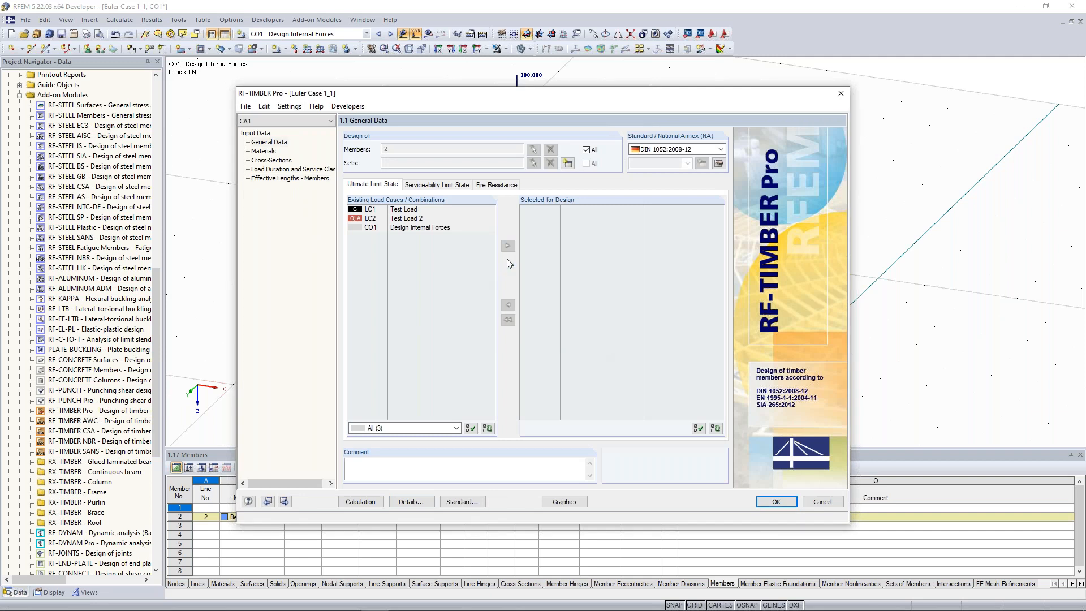
left_click(304, 179)
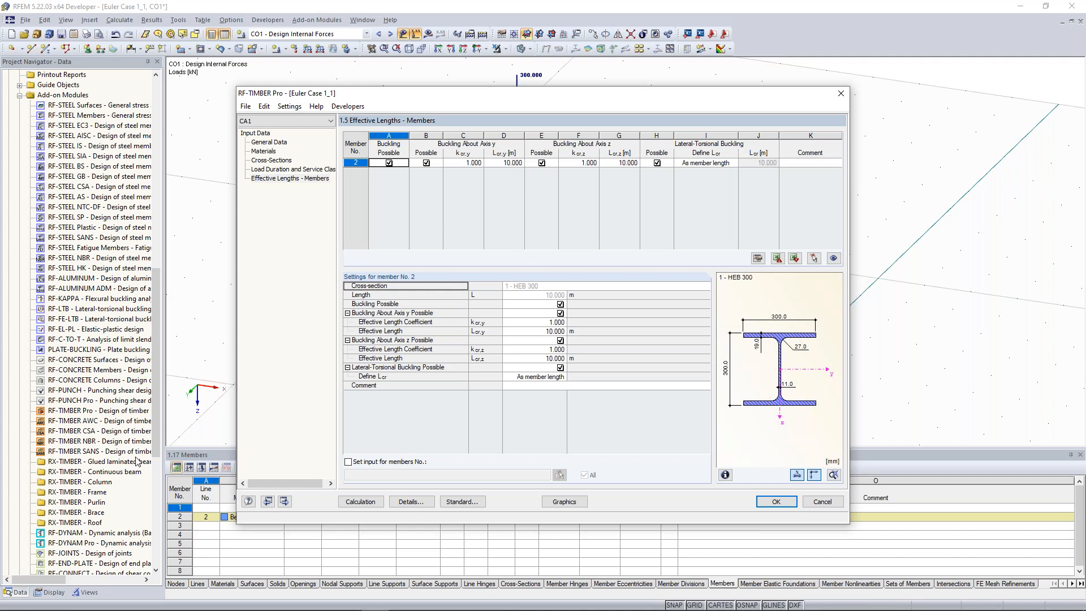
Step: Try importing the effective length factors for both axes from RF-STABILITY, then discard the selection and close RF-TIMBER Pro without saving
left_click(507, 164)
left_click(520, 163)
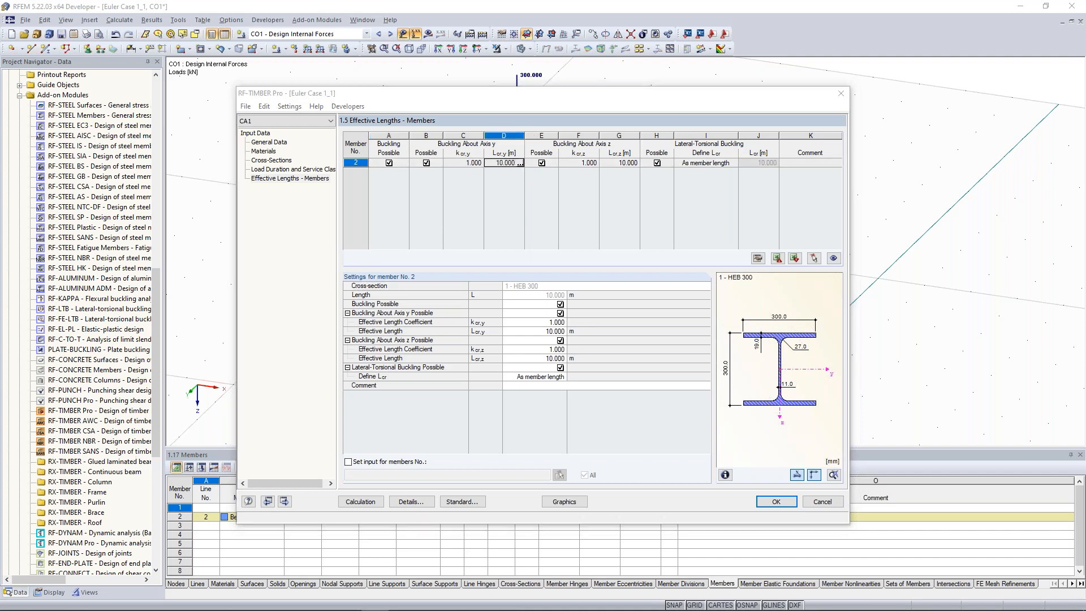
left_click(532, 270)
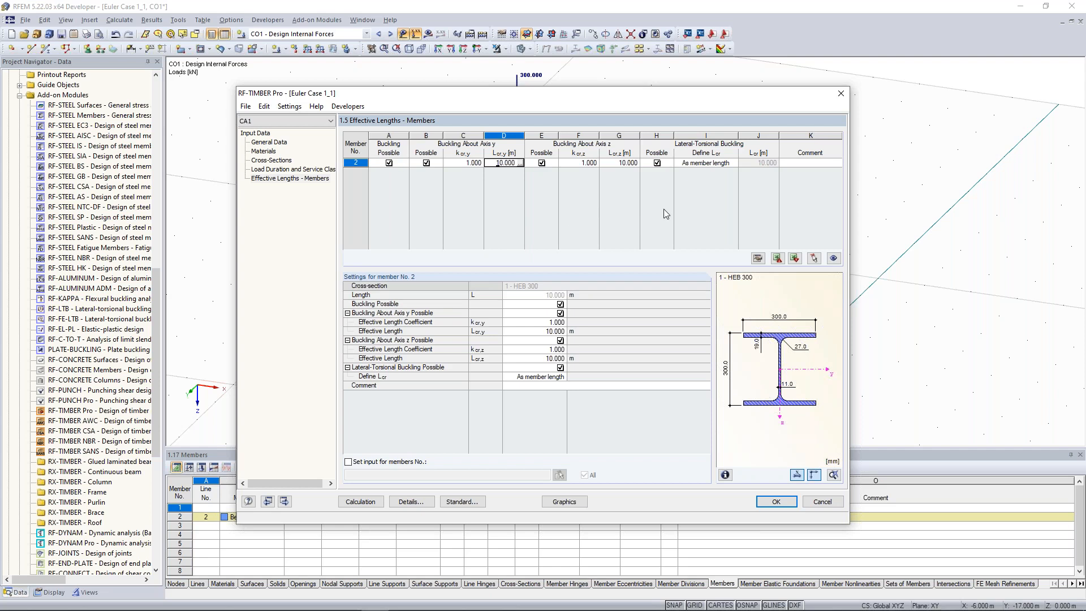
left_click(560, 323)
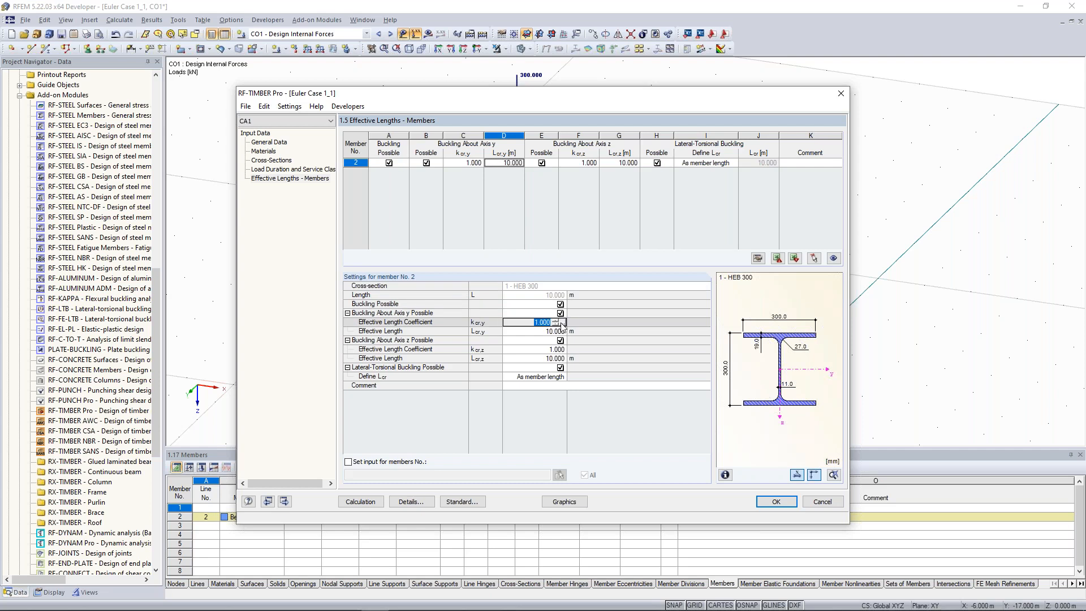
left_click(560, 323)
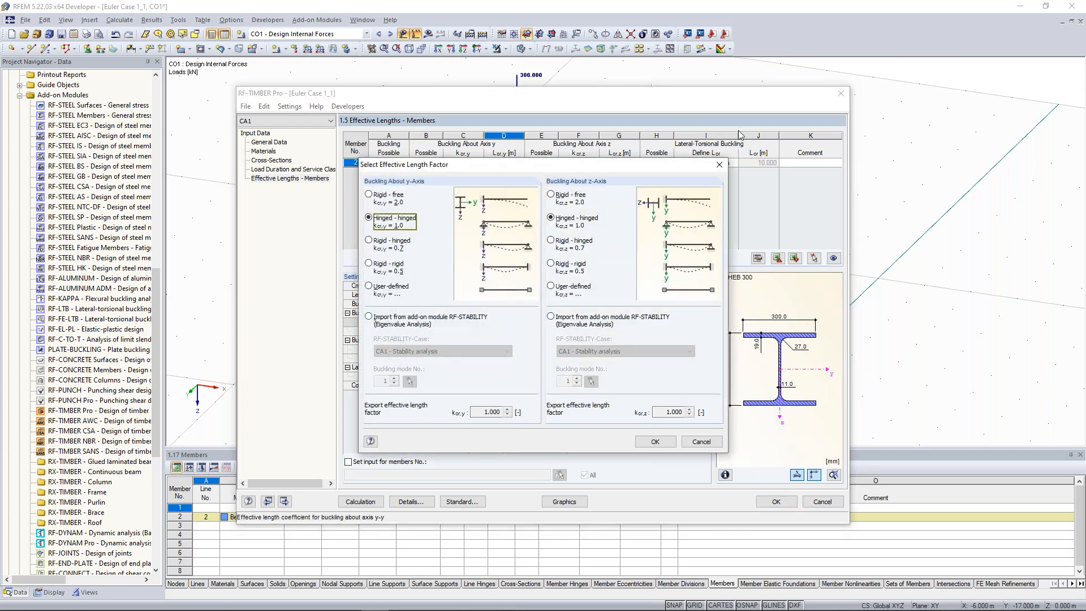
left_click(392, 321)
left_click(572, 321)
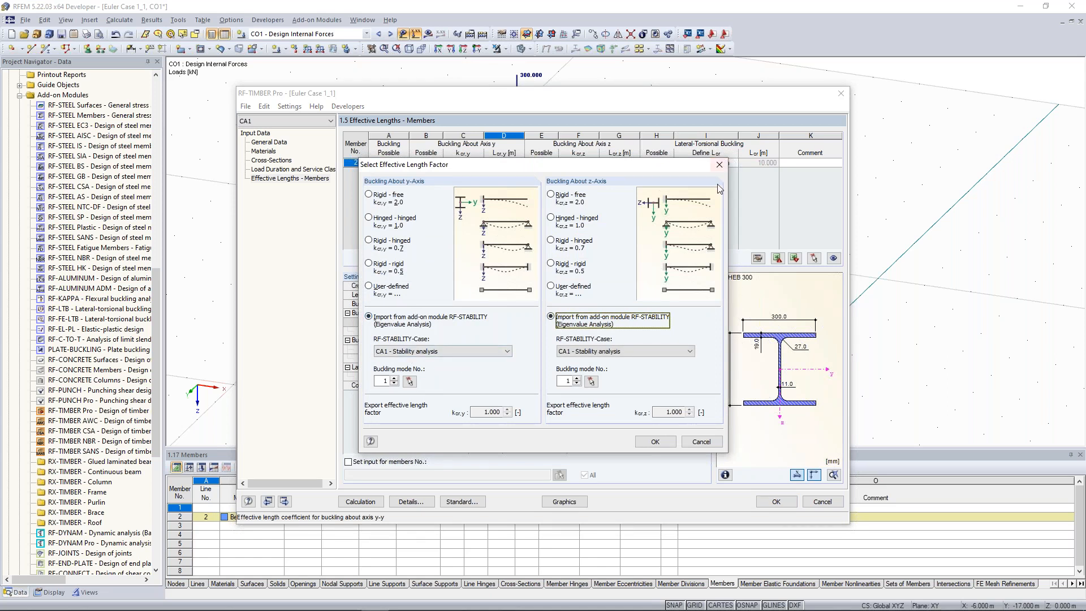
left_click(719, 164)
left_click(840, 94)
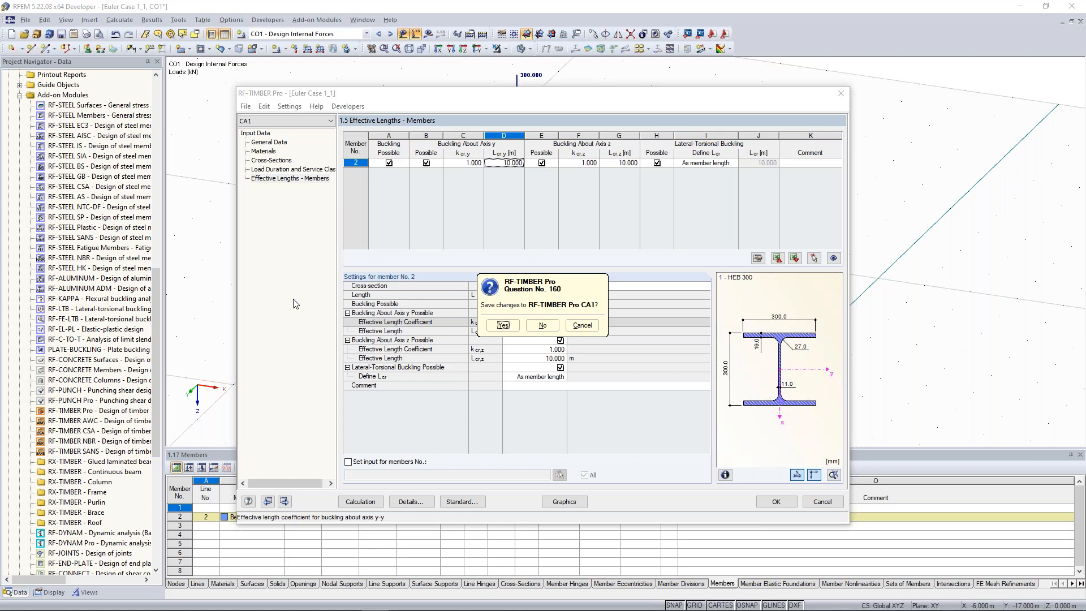
left_click(582, 325)
left_click(841, 94)
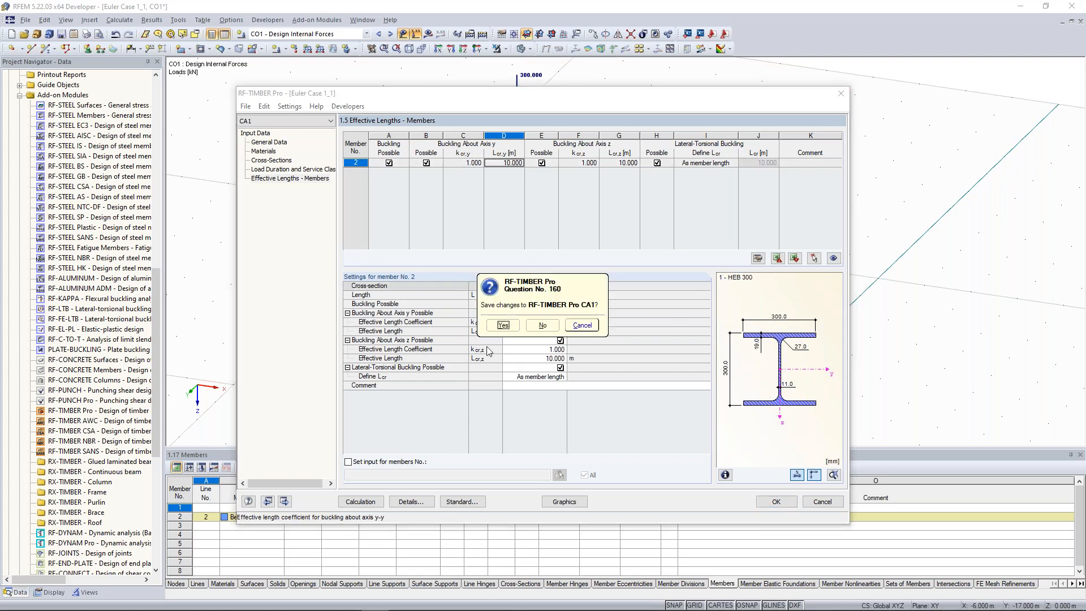
left_click(535, 327)
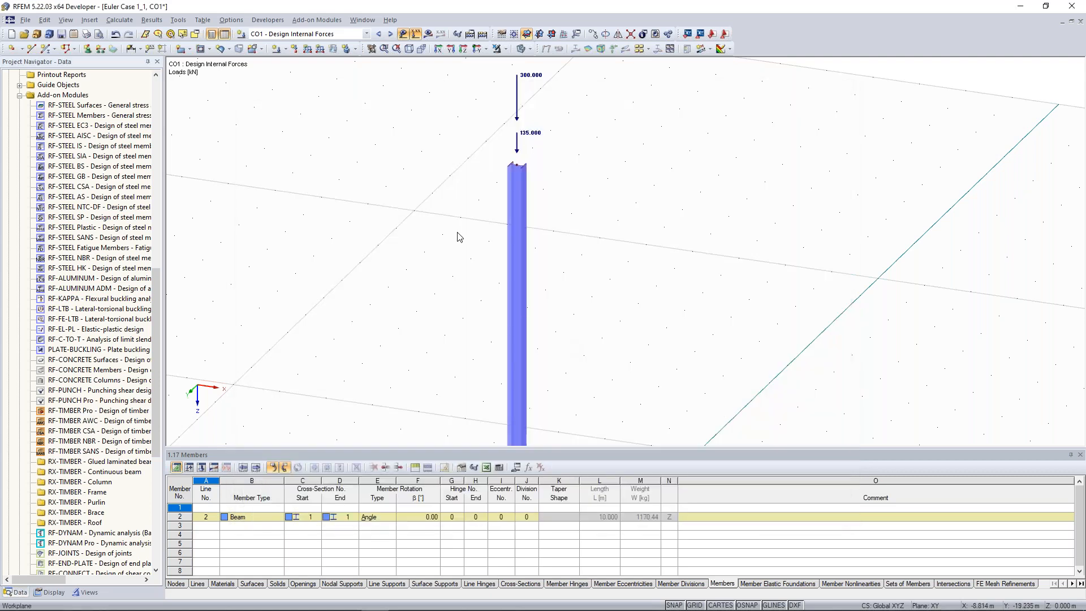
Step: Find the Halle 2 model in the Downloads project and open it
left_click(38, 34)
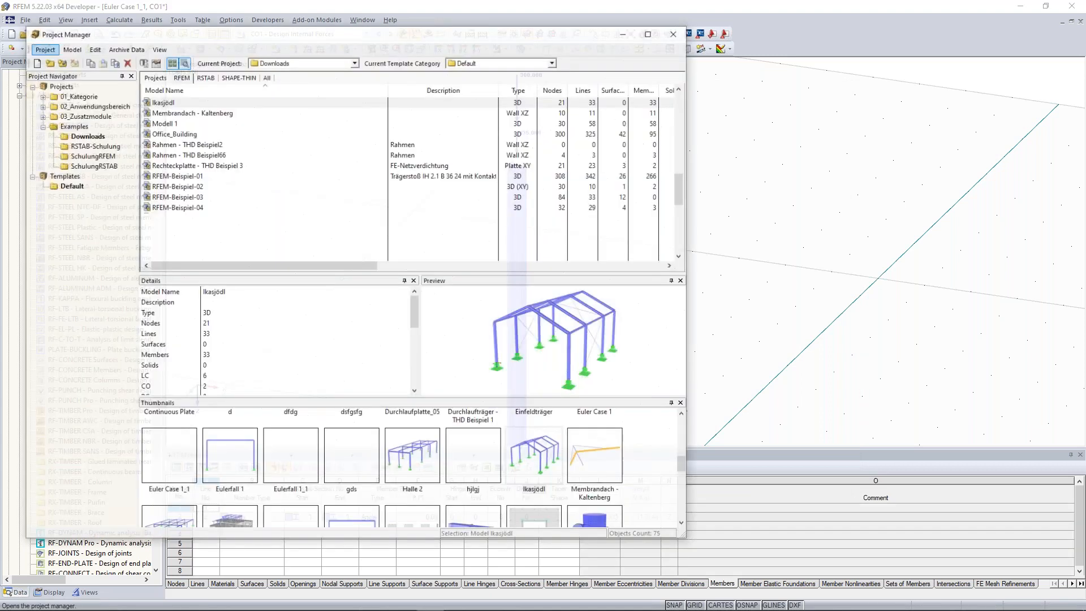
left_click_drag(688, 461, 679, 488)
scroll(540, 503, "down", 3)
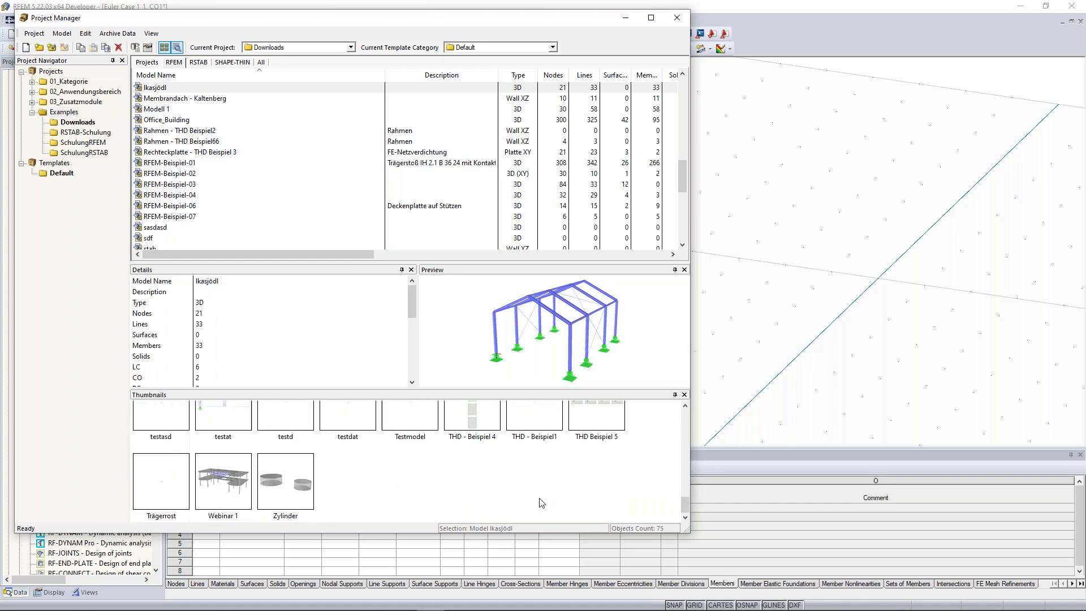
scroll(541, 502, "up", 8)
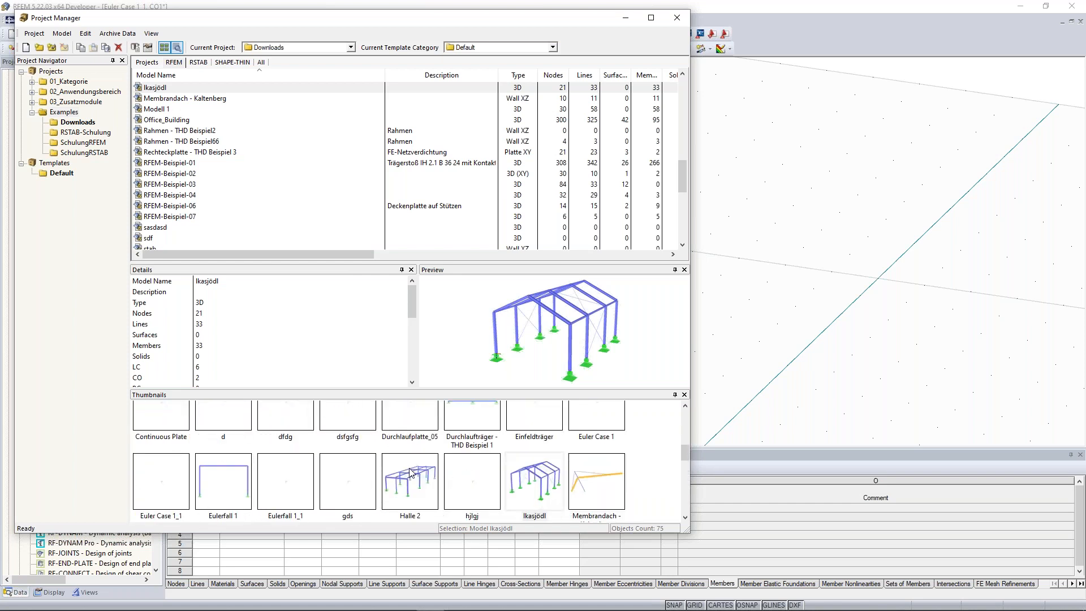
double_click(414, 484)
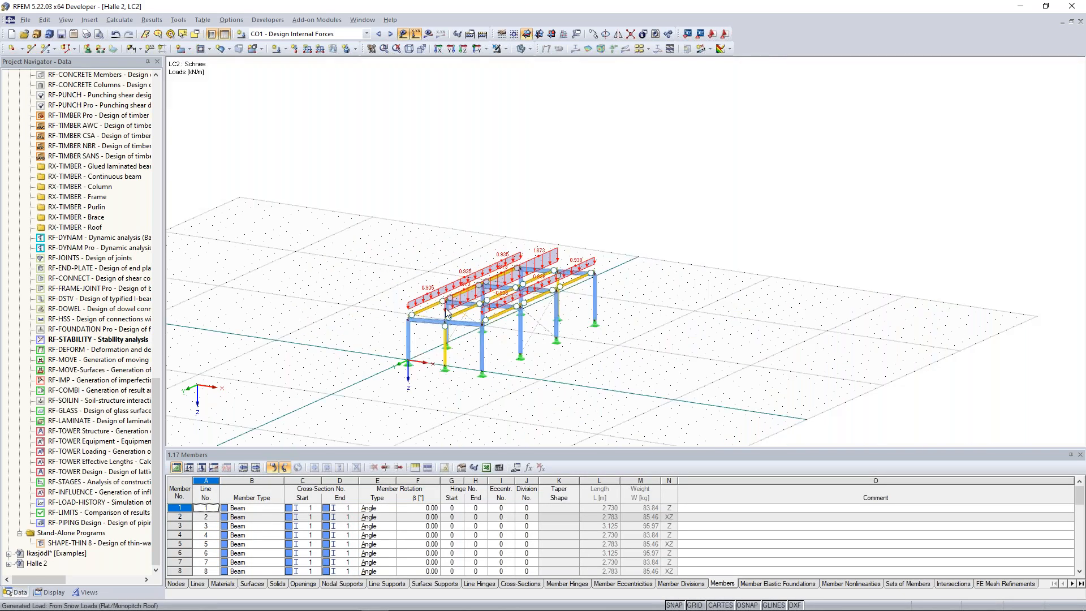
Step: Create load case LC7 with the description teste and the action category Wind
left_click(367, 35)
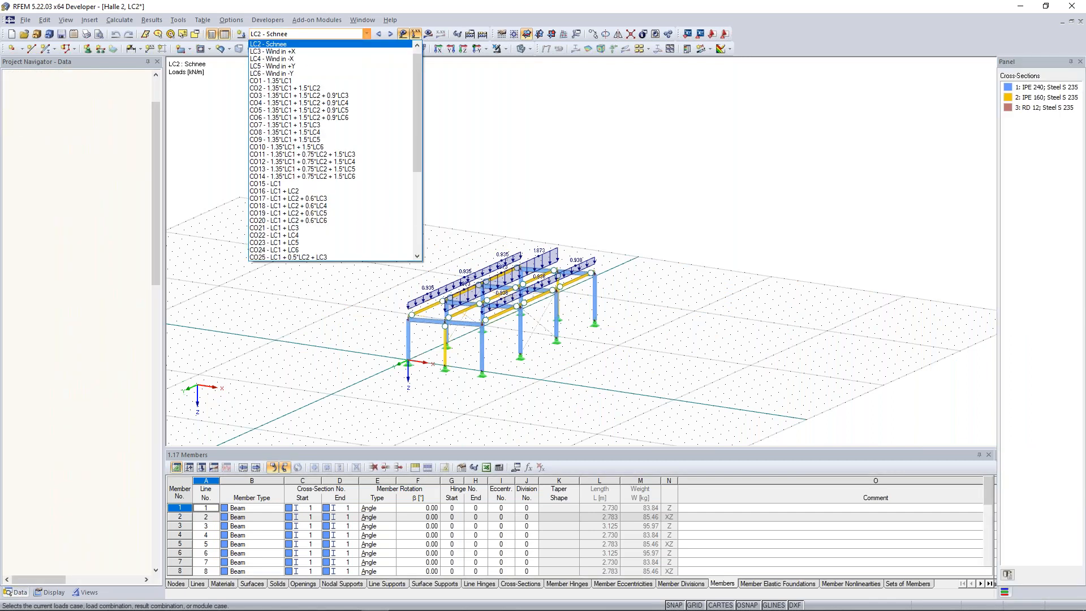
left_click(242, 34)
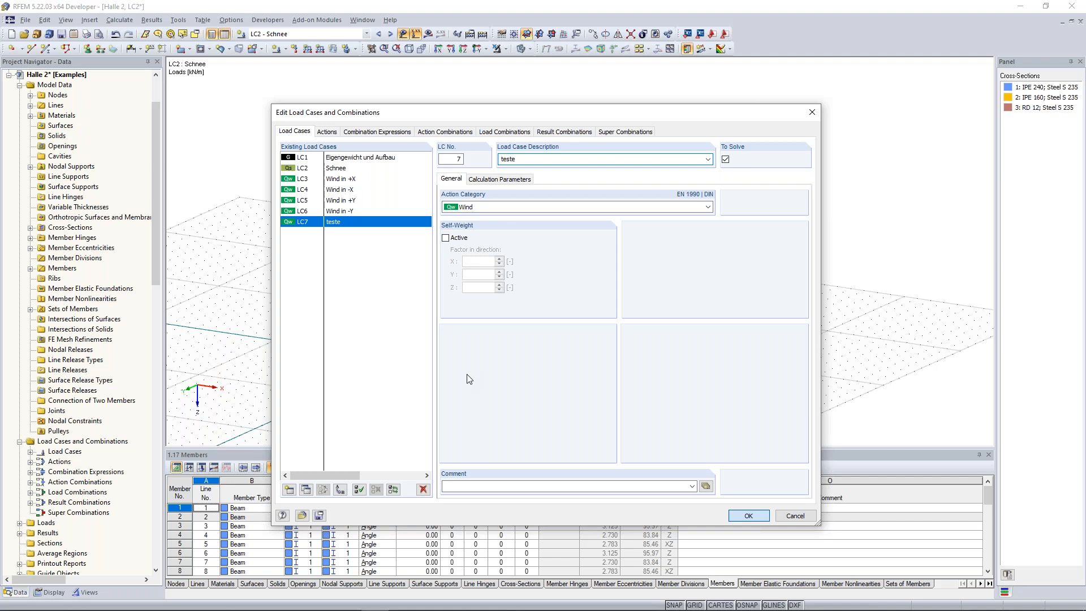
key("Return")
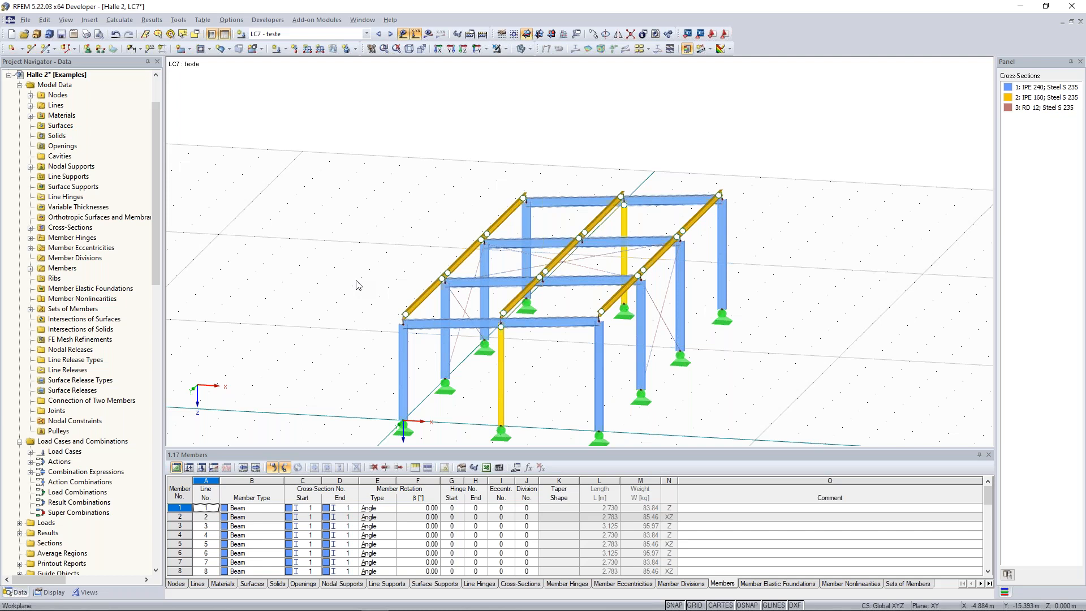
Step: Define a new uniform member force load of 10 kN/m acting in the local z direction
middle_click_drag(341, 280, 368, 250, "ctrl")
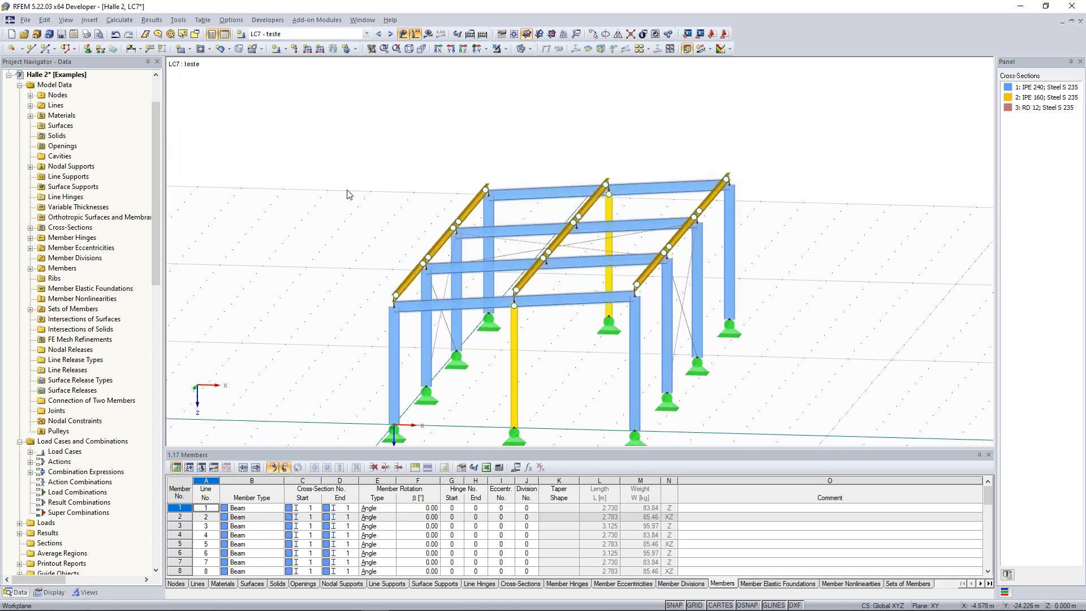
left_click(307, 49)
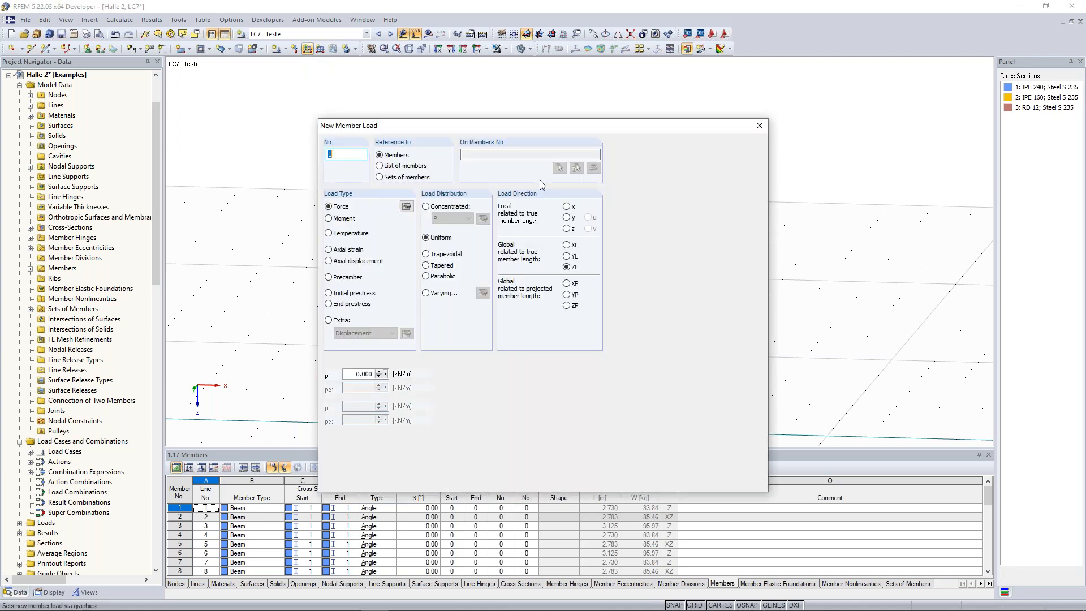
left_click_drag(485, 126, 188, 73)
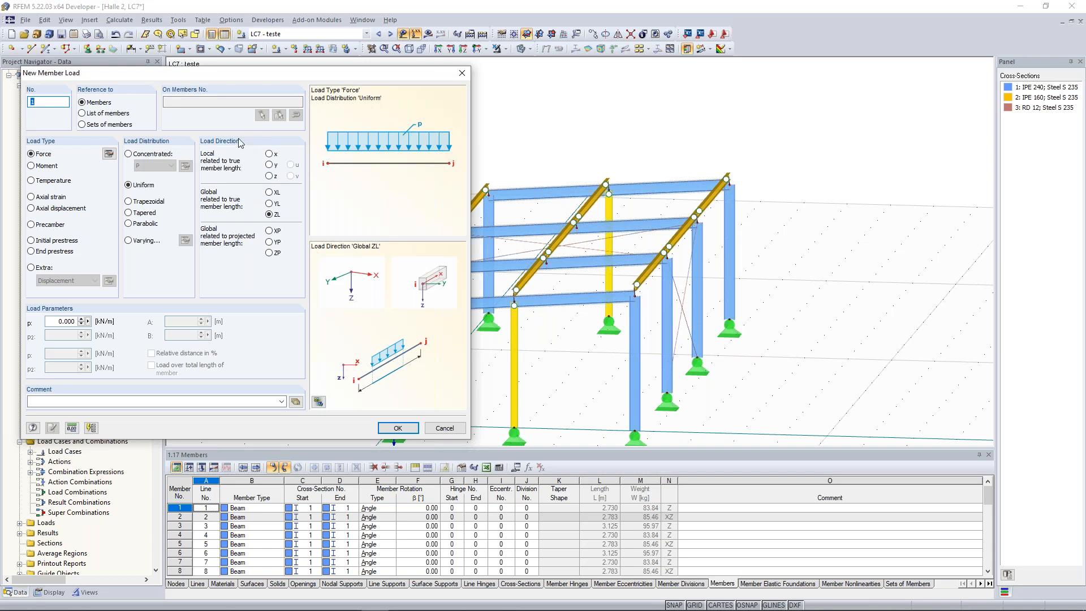
left_click(270, 177)
left_click_drag(56, 322, 111, 317)
type("10")
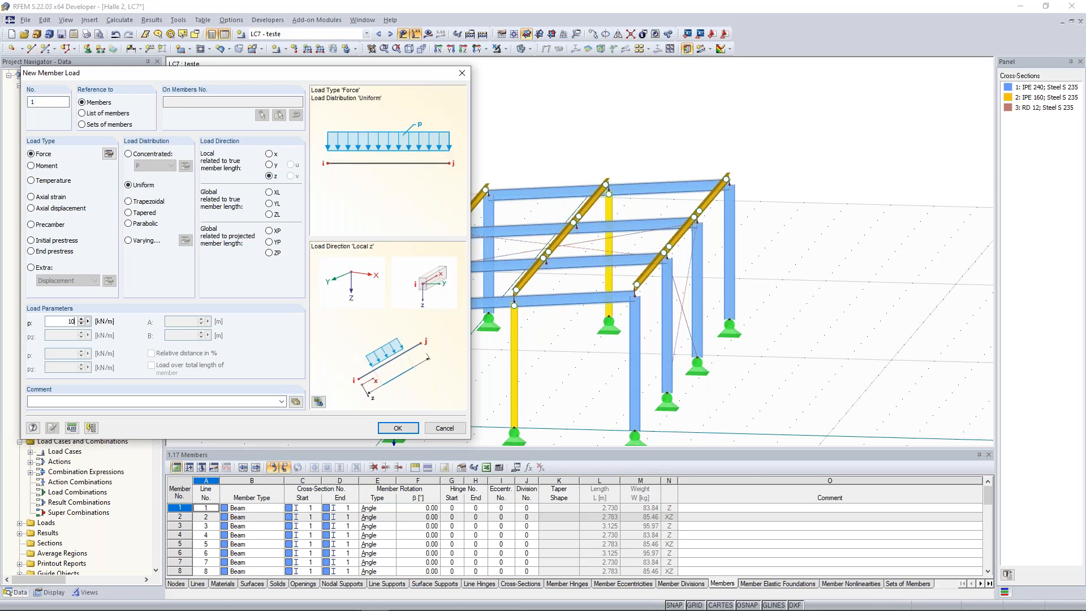
double_click(63, 322)
left_click(63, 322)
left_click(398, 428)
Step: Apply the local z load to the two front roof beams and the adjoining edge purlin
left_click(457, 303)
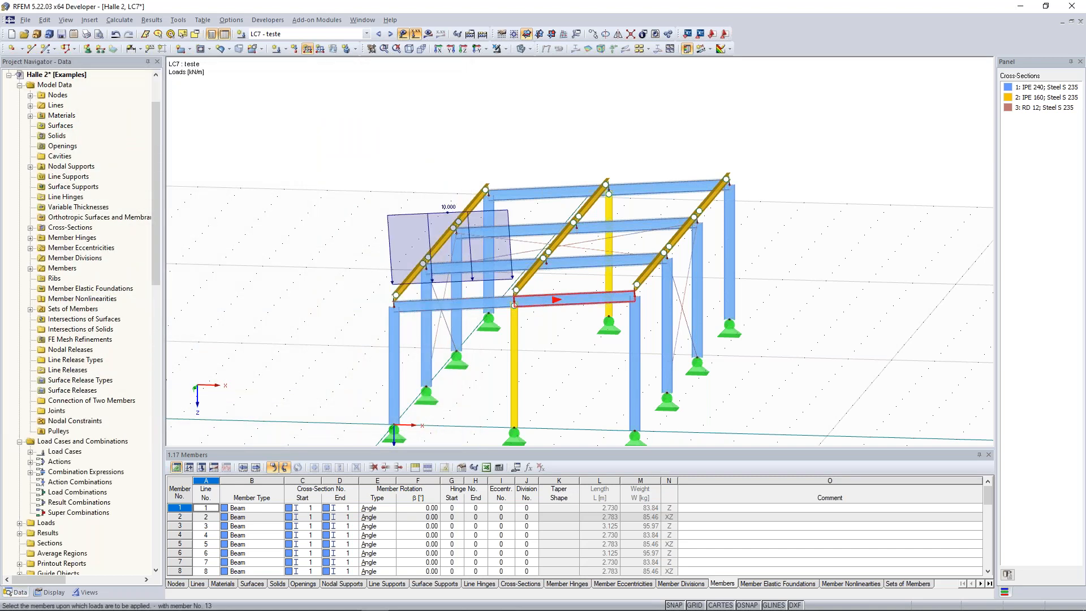
left_click(582, 264)
middle_click_drag(754, 289, 639, 296, "ctrl")
left_click(459, 292)
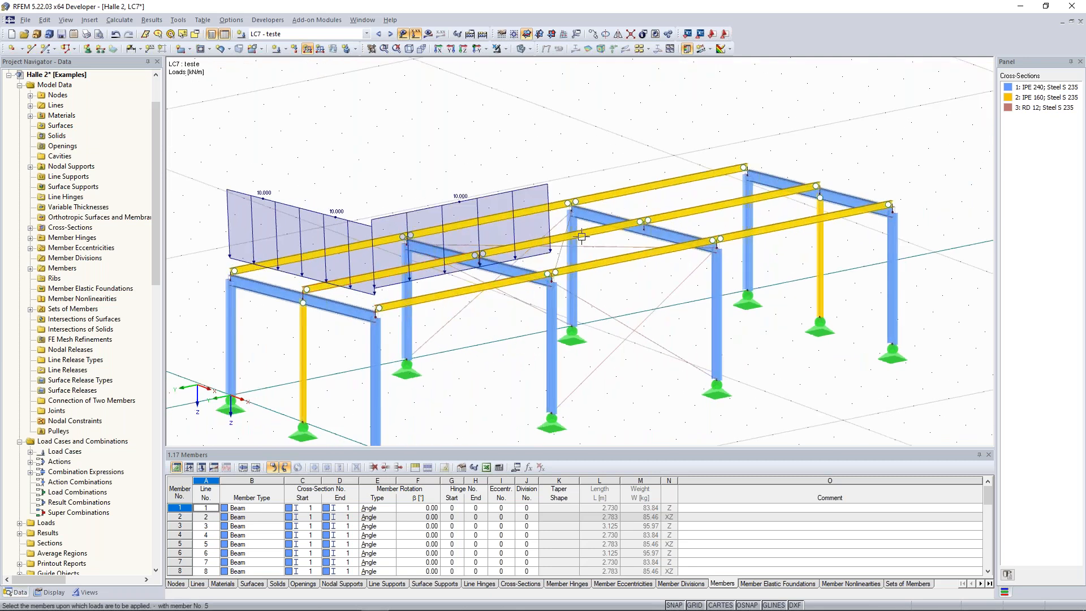
middle_click_drag(447, 241, 761, 249, "ctrl")
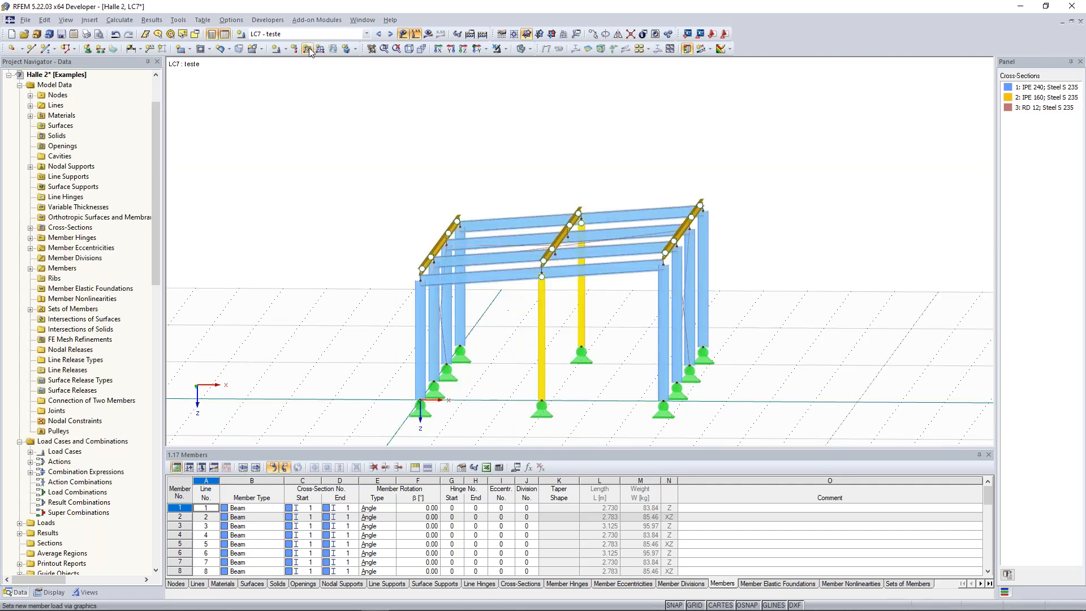
Step: Apply a uniform 10 kN/m member load in the global ZP direction, related to projected length, to both front roof beams
left_click(308, 49)
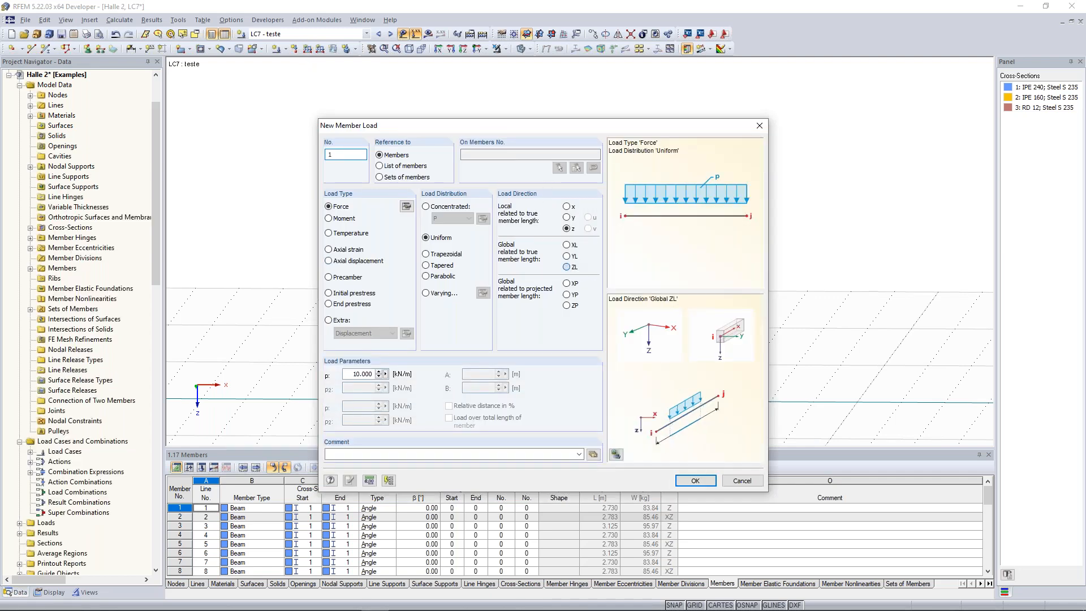
left_click(569, 266)
left_click(569, 306)
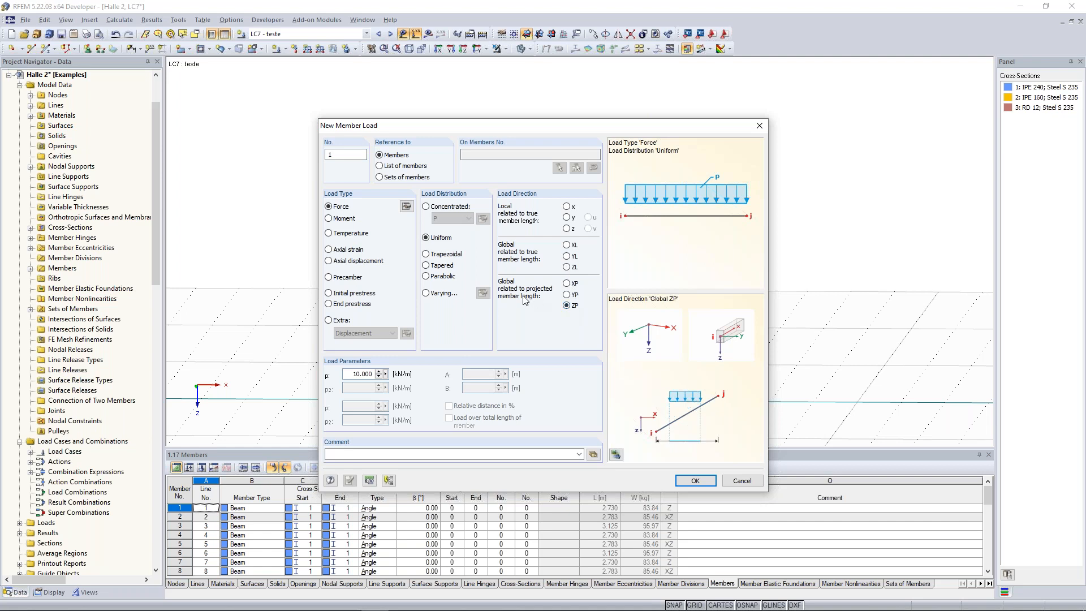
left_click(683, 480)
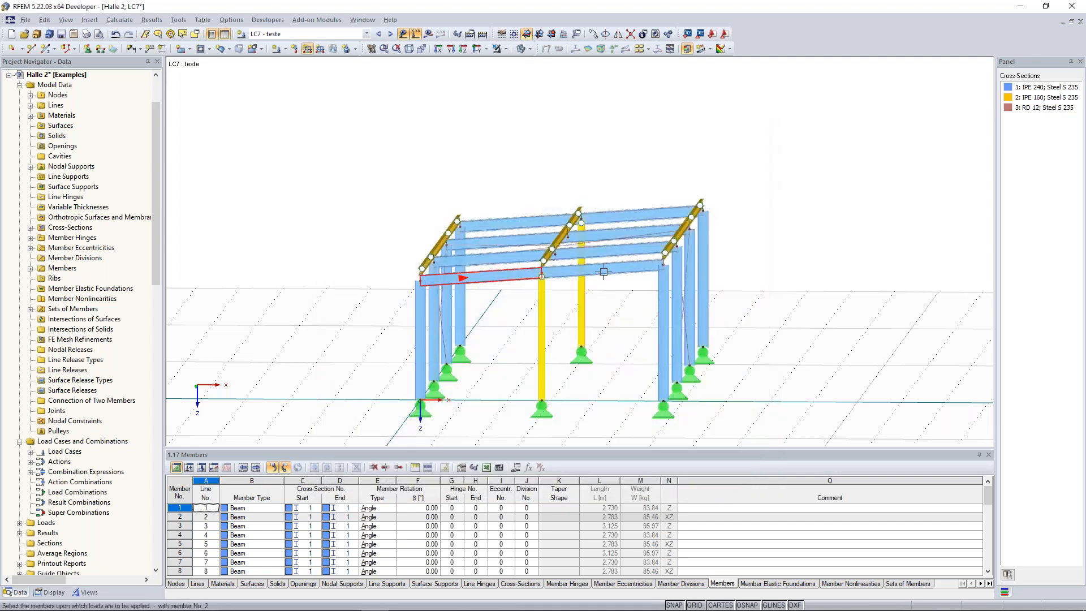
left_click(486, 276)
left_click(603, 266)
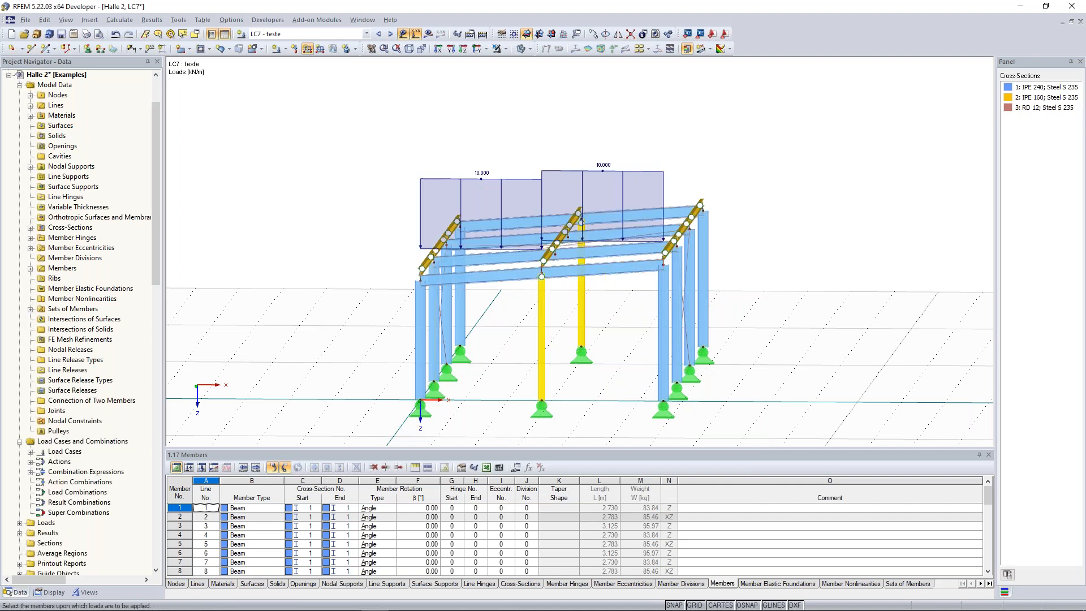
key("Escape")
middle_click_drag(763, 272, 766, 305, "ctrl")
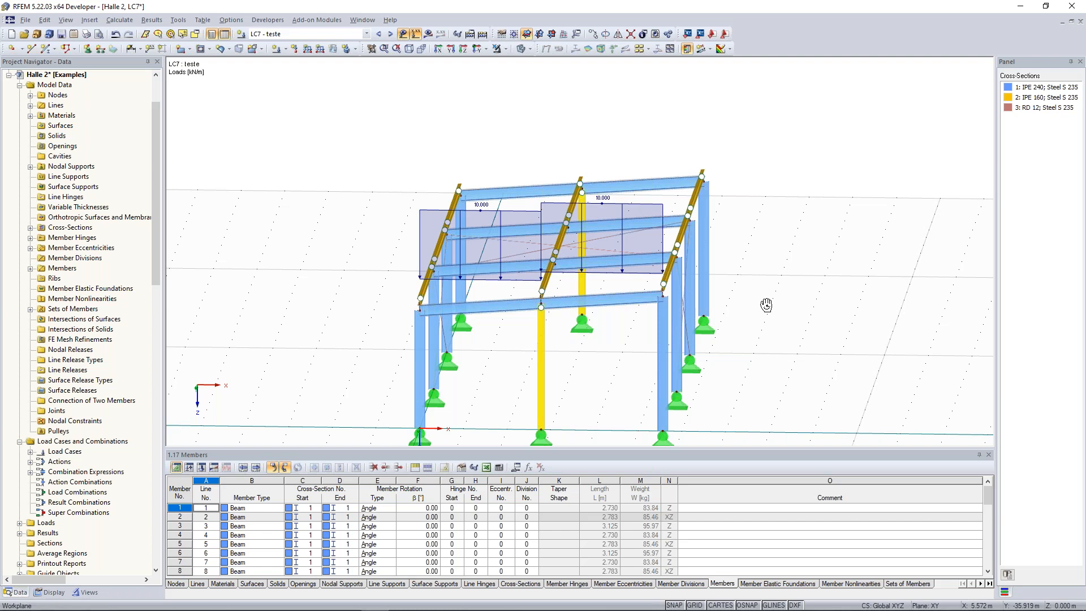
middle_click_drag(767, 305, 783, 276, "ctrl")
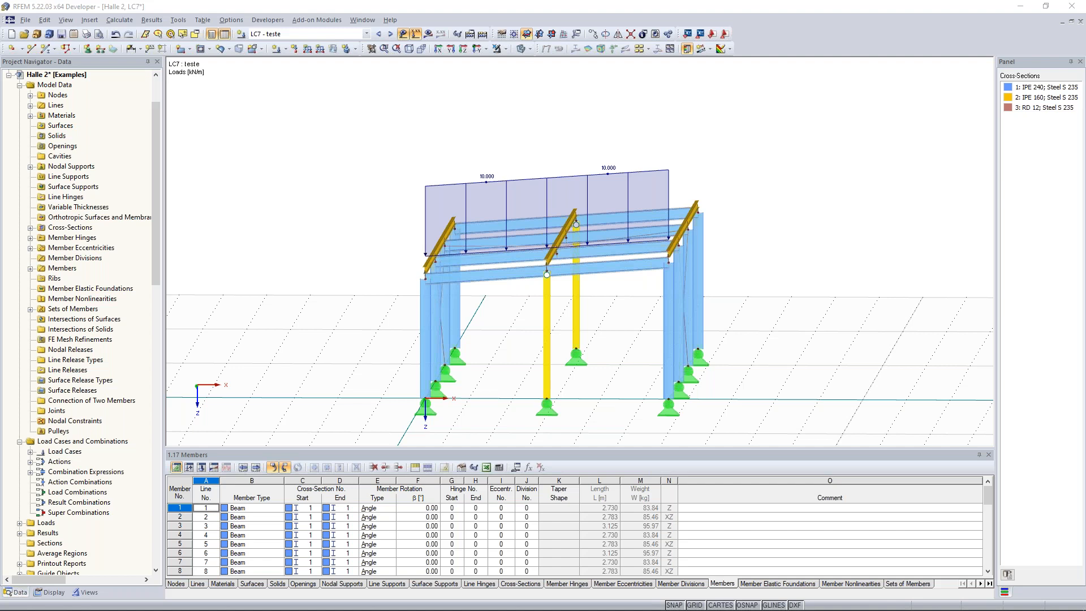
Step: Switch to the Dlubal website in the browser and look through its Support & Learning and Downloads & Info offerings
left_click_drag(0, 258, 481, 7)
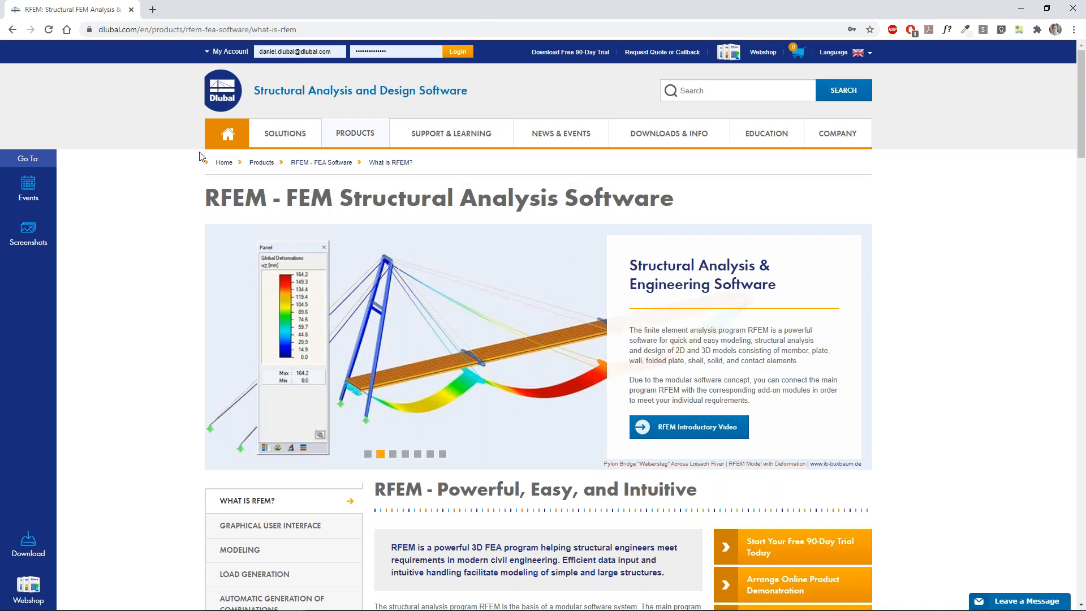
mouse_move(474, 136)
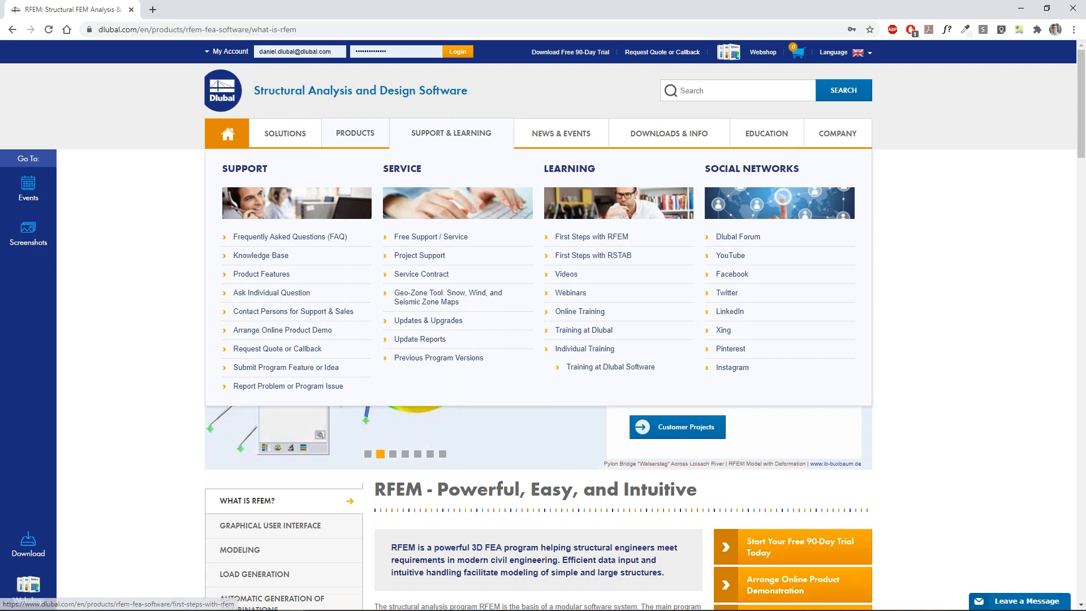
mouse_move(624, 149)
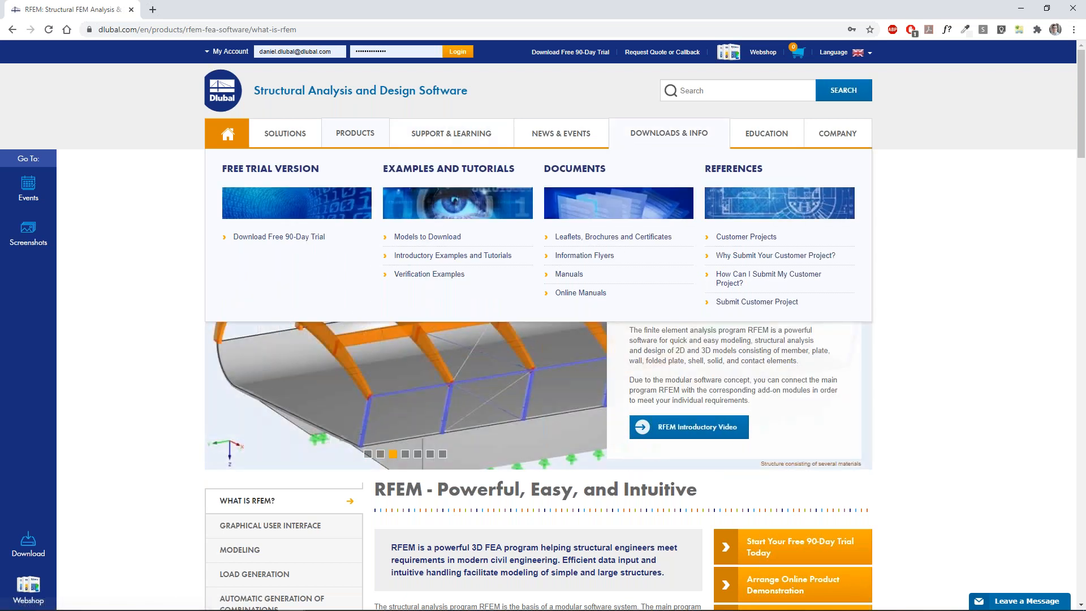
Step: Open the Models to Download page in a separate tab and look through the example models
middle_click(440, 240)
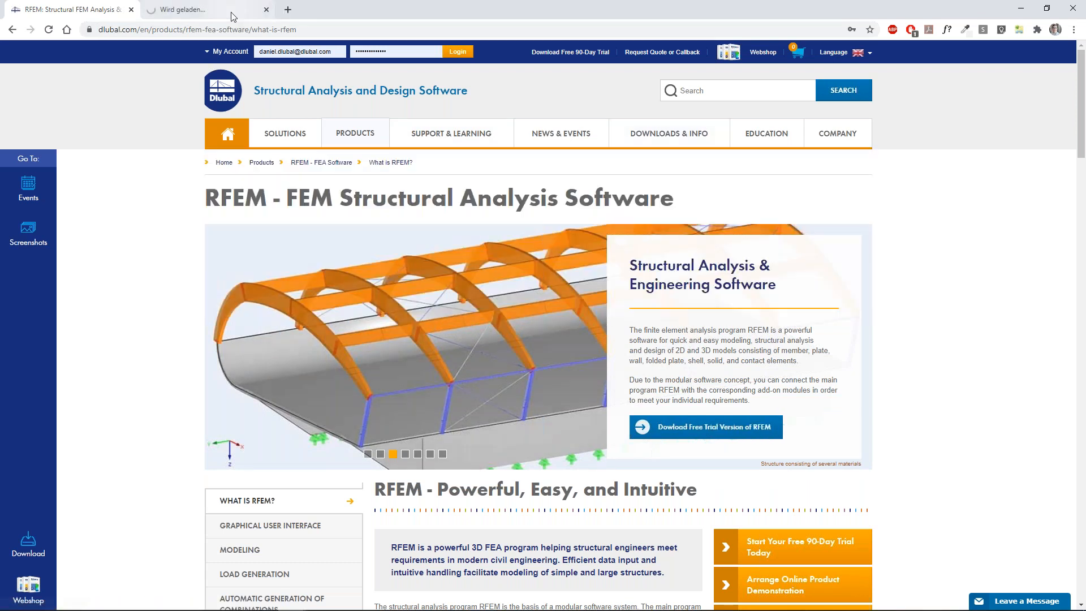
left_click(232, 13)
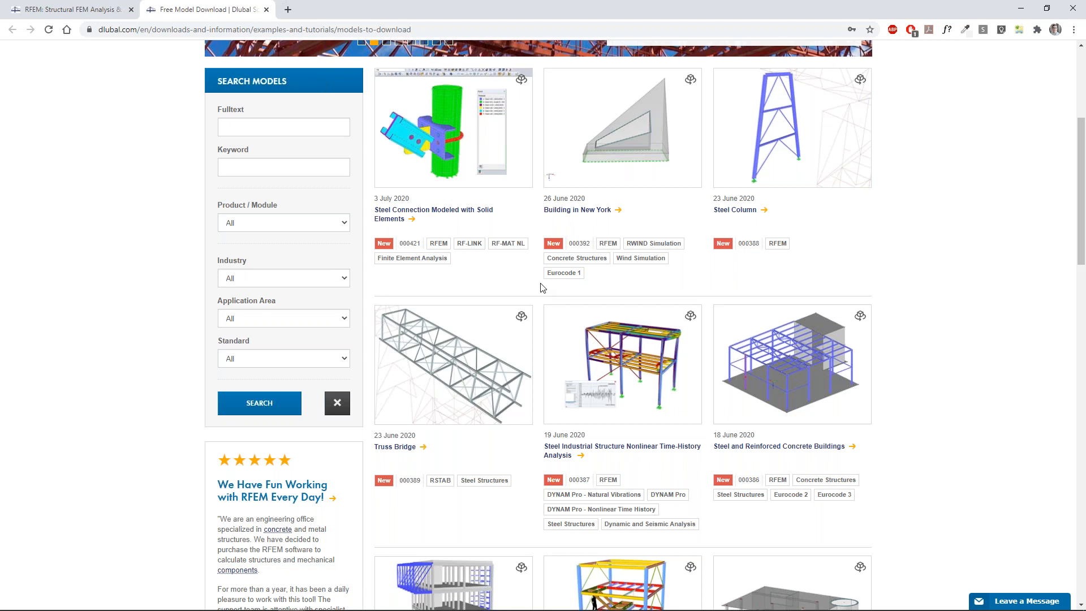
scroll(542, 287, "up", 2)
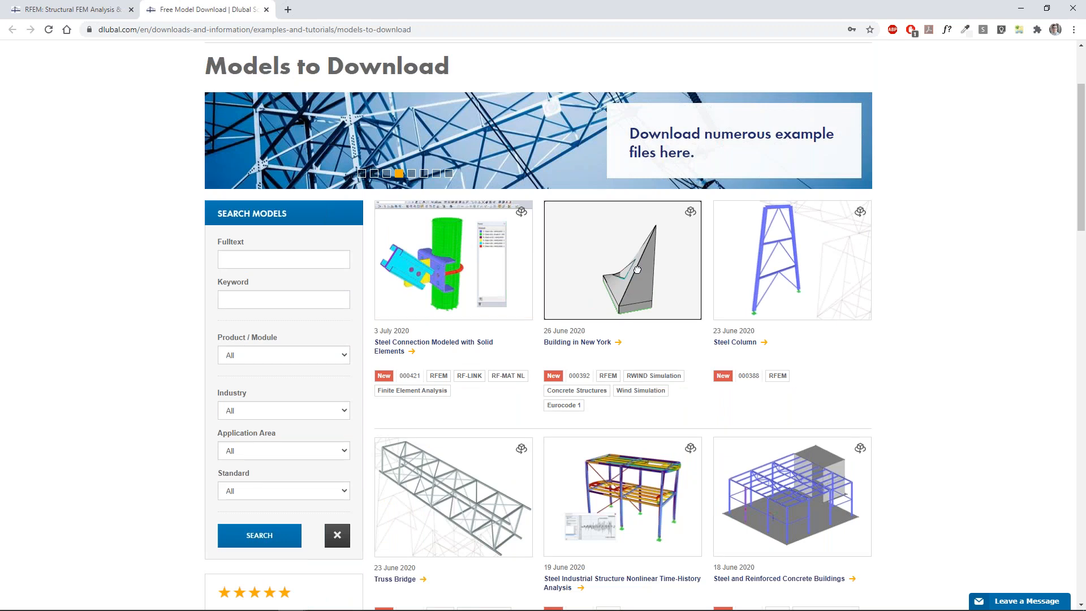
scroll(764, 266, "down", 2)
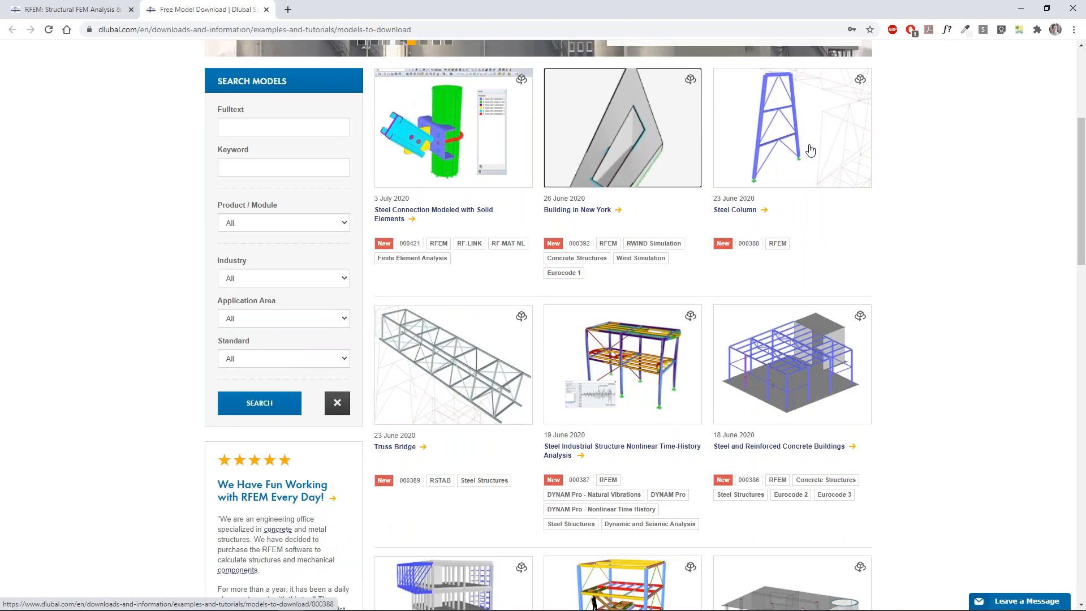
Step: From the RFEM product page, open the RFEM 5 for Beginners e-learning videos in a separate tab and browse the tutorial list
left_click(94, 7)
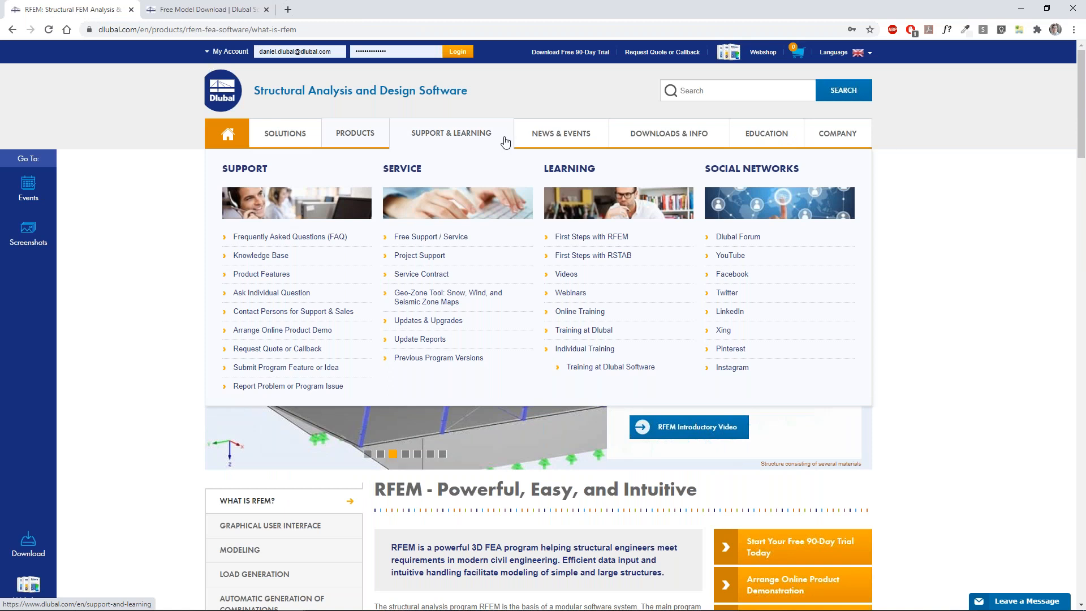
mouse_move(768, 145)
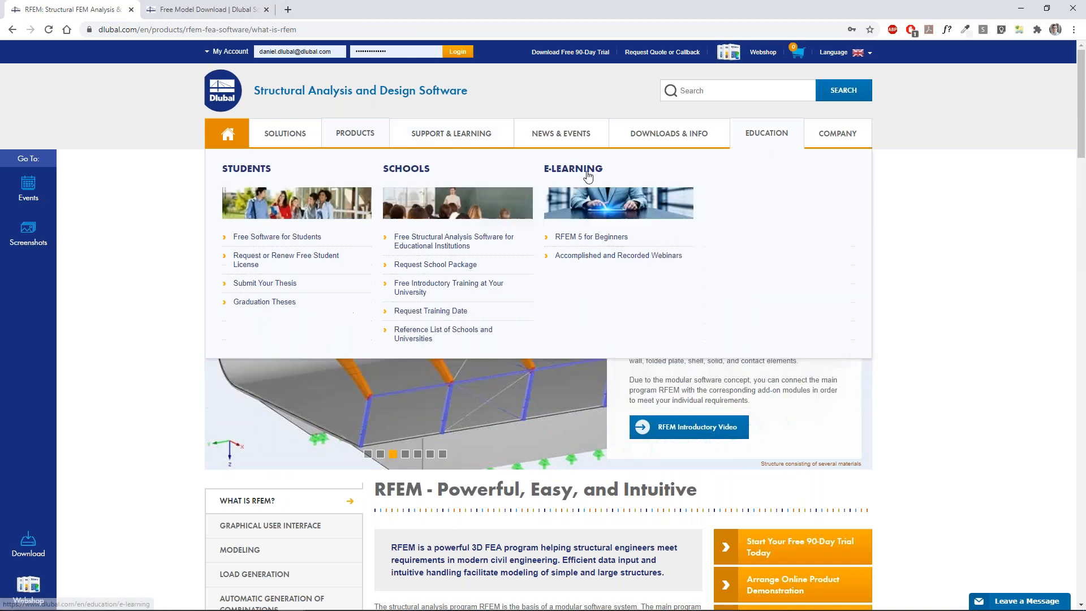
middle_click(591, 239)
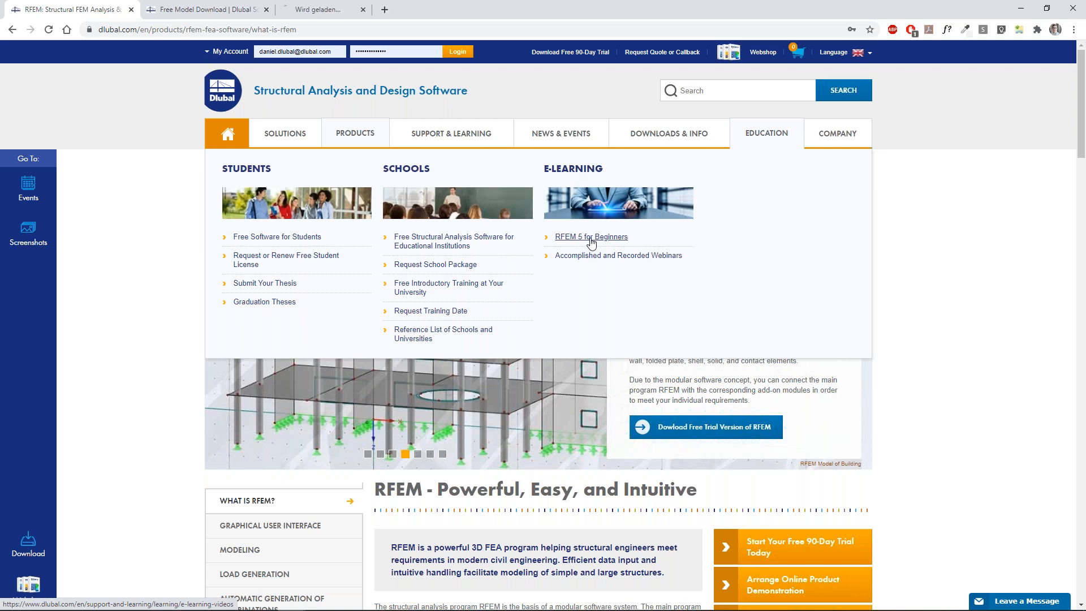
left_click(323, 10)
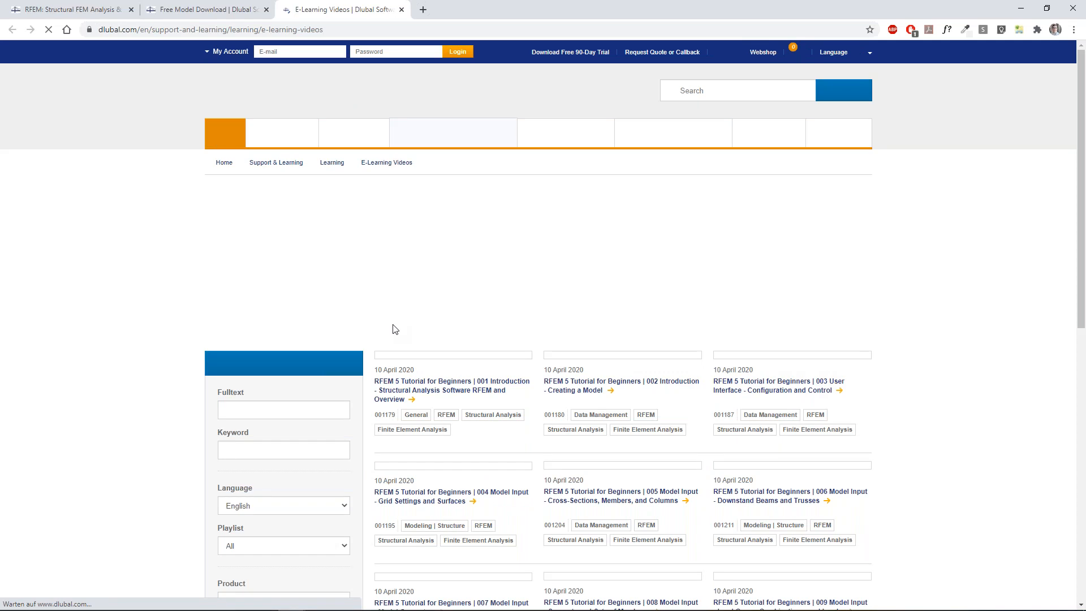
scroll(623, 363, "down", 7)
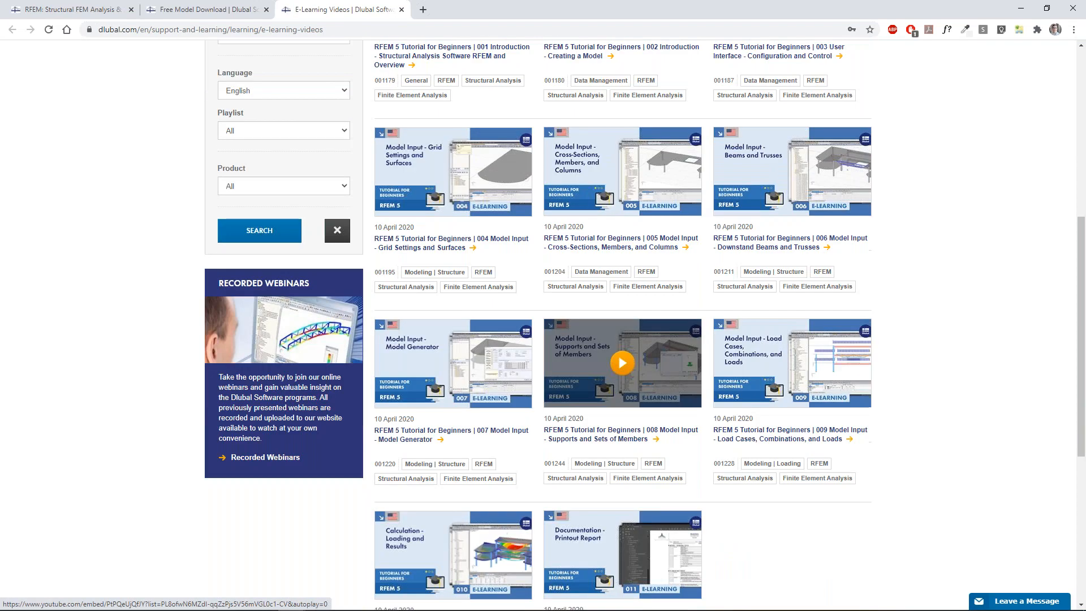
scroll(557, 356, "up", 7)
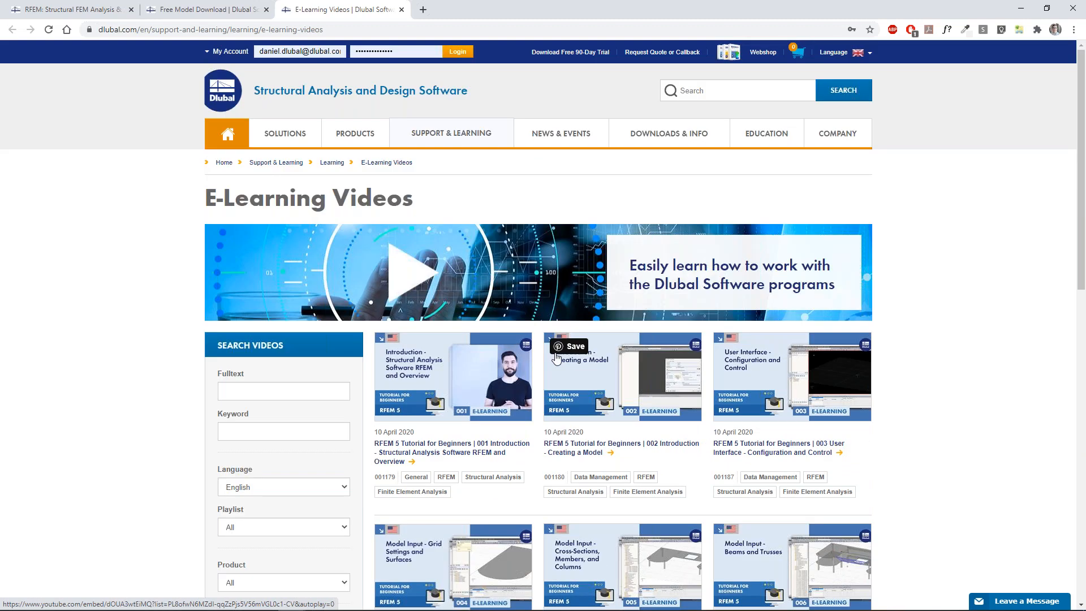
mouse_move(355, 133)
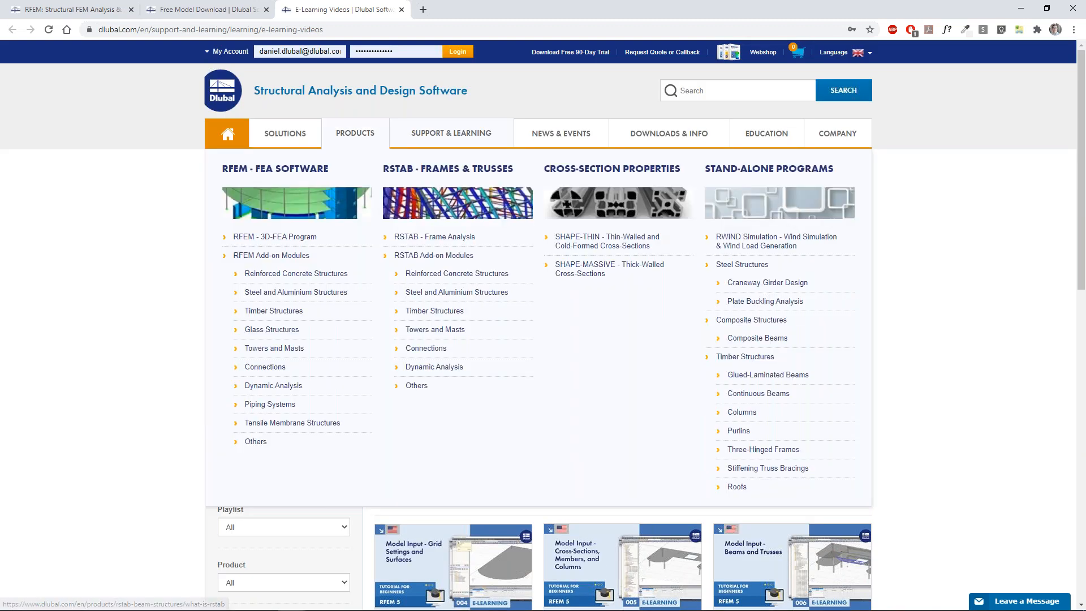
mouse_move(696, 134)
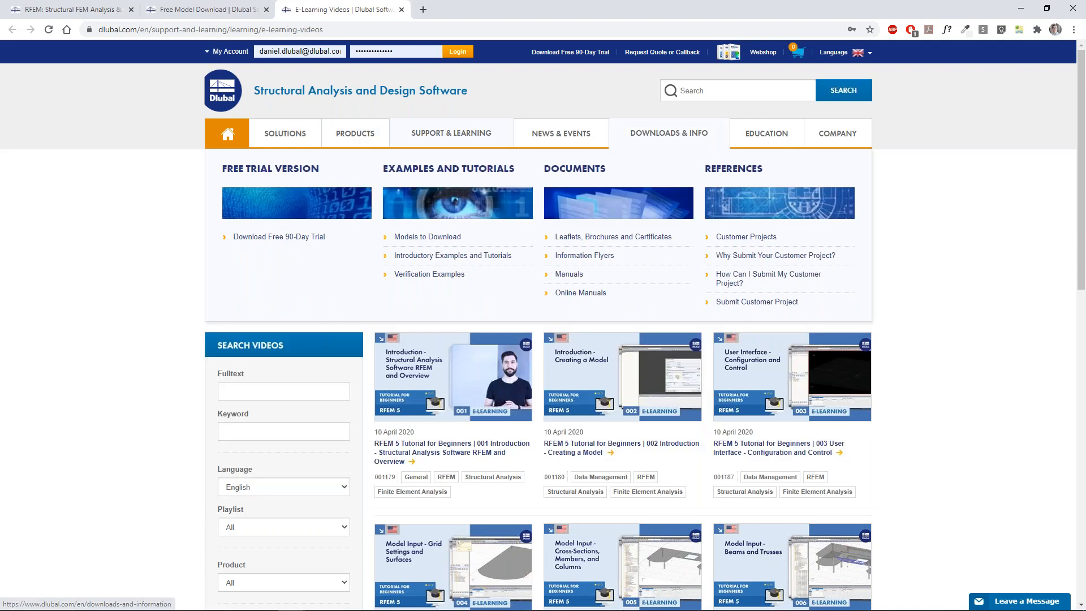